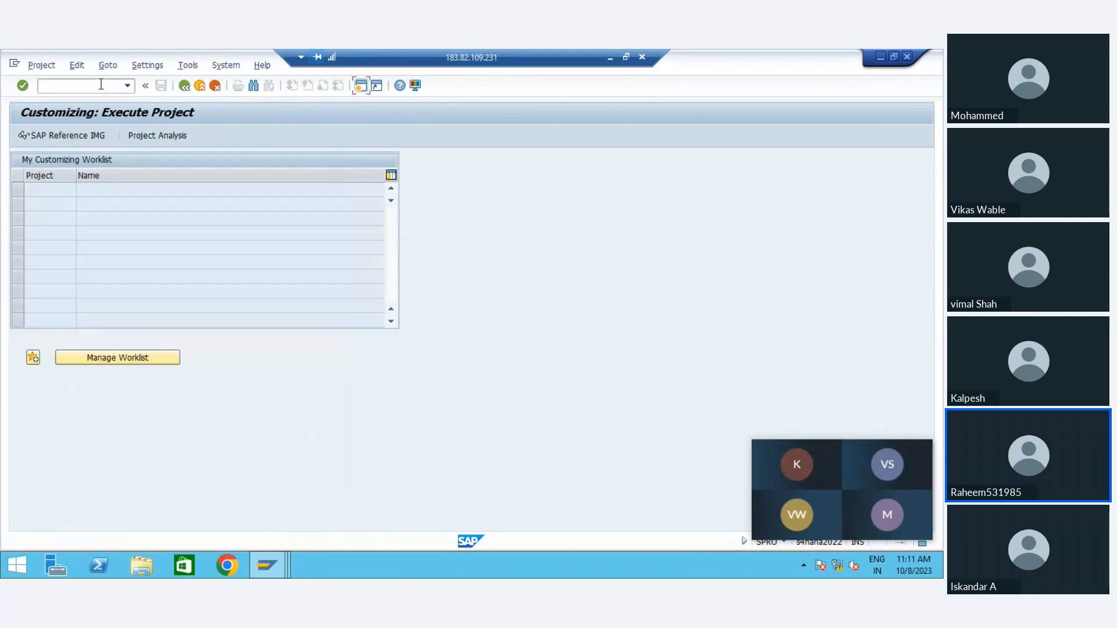
Step: Open the SAP Reference IMG to display the customizing implementation guide structure
left_click(103, 134)
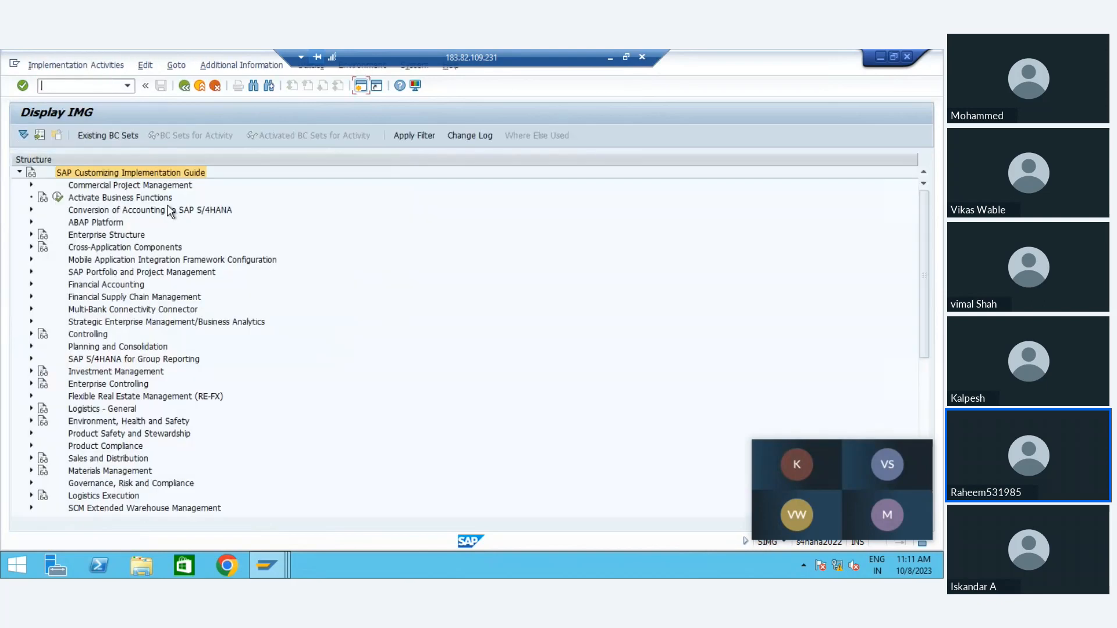
left_click(120, 210)
key("Down")
key("Down")
key("Down")
key("Down")
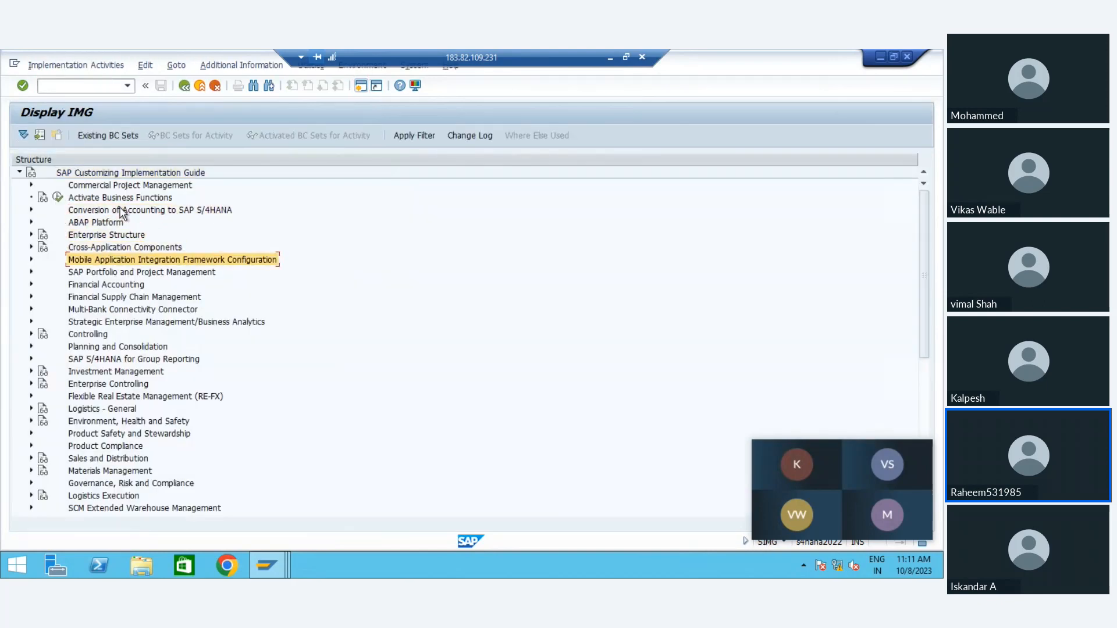
key("Up")
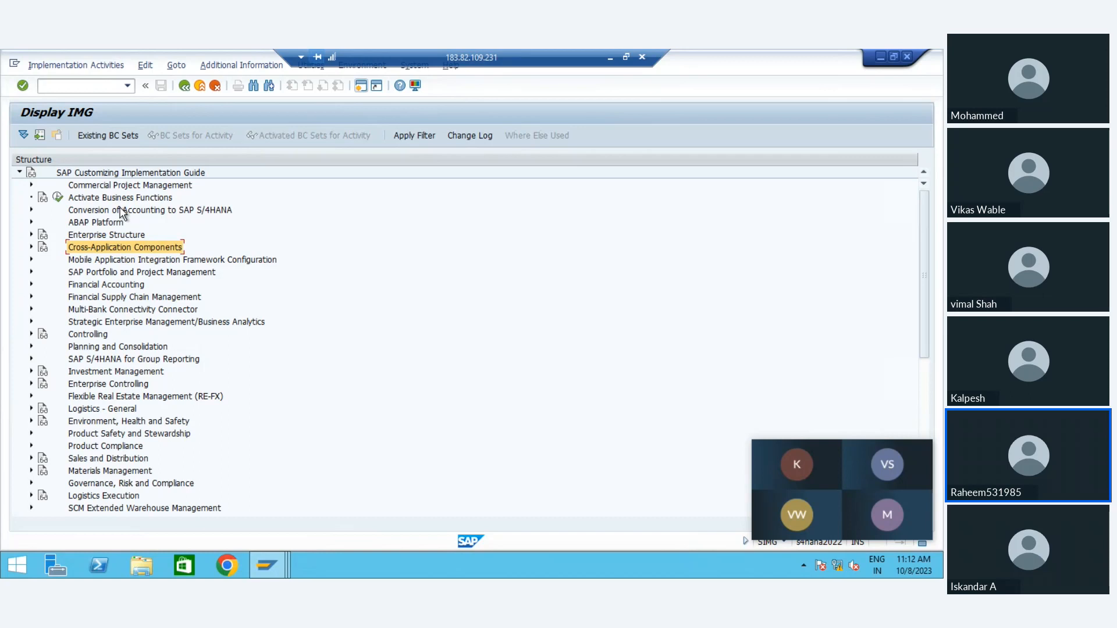
key("Right")
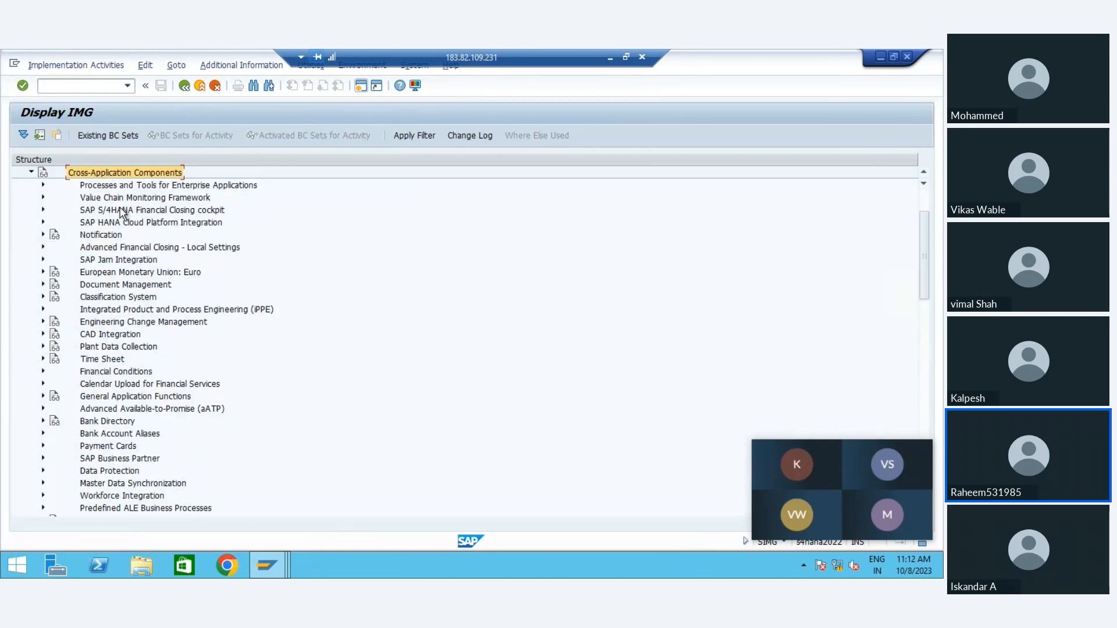
key("Left")
Step: Expand the Public Sector Management node in the implementation guide
key("Down")
key("Down")
key("Down")
key("Down")
key("Down")
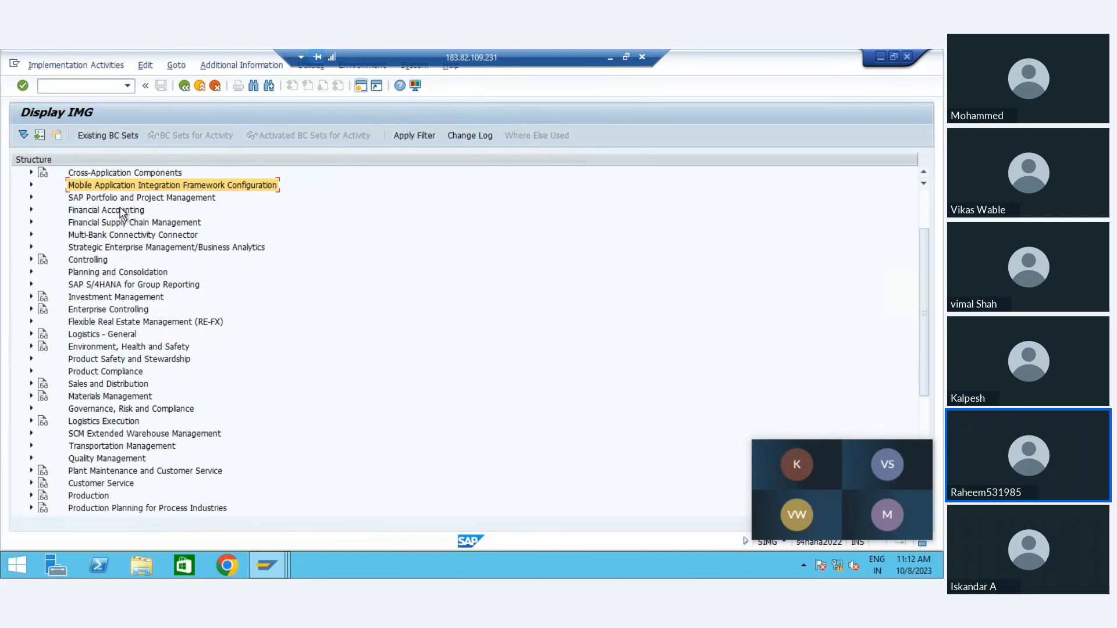
key("Up")
key("Up")
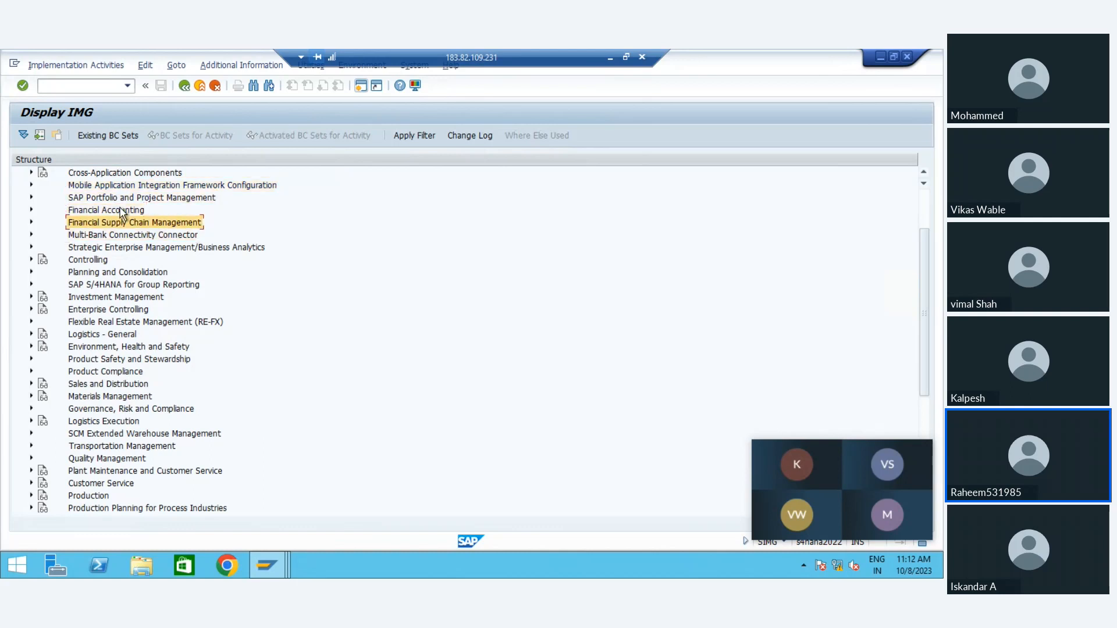
key("Down")
key("Down")
key("Down")
key("Down")
key("Down")
key("Down")
key("Down")
key("Down")
key("Down")
key("Down")
key("Down")
key("Down")
key("Down")
key("Down")
key("Down")
key("Down")
key("Down")
key("Down")
key("Down")
key("Down")
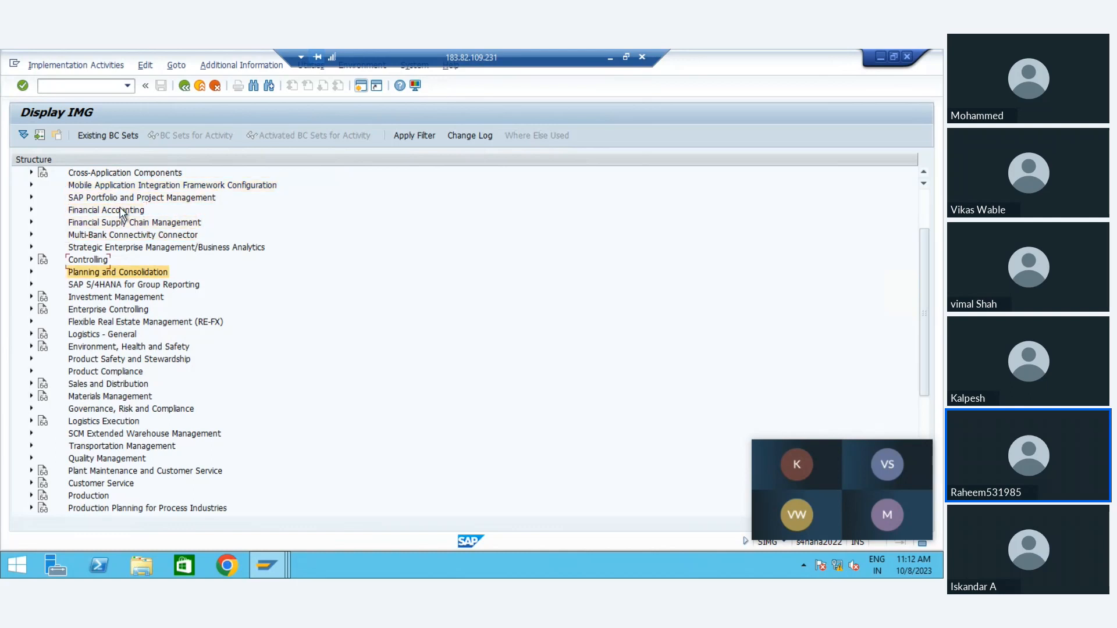
key("Down")
key("Down")
key("Up")
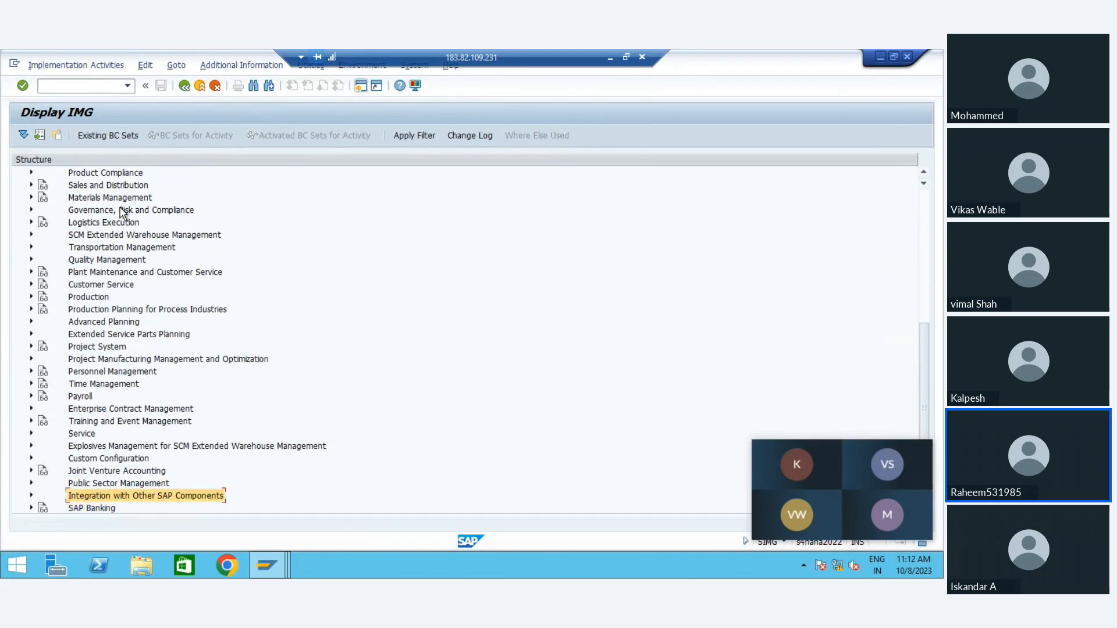
key("Up")
key("Down")
key("Up")
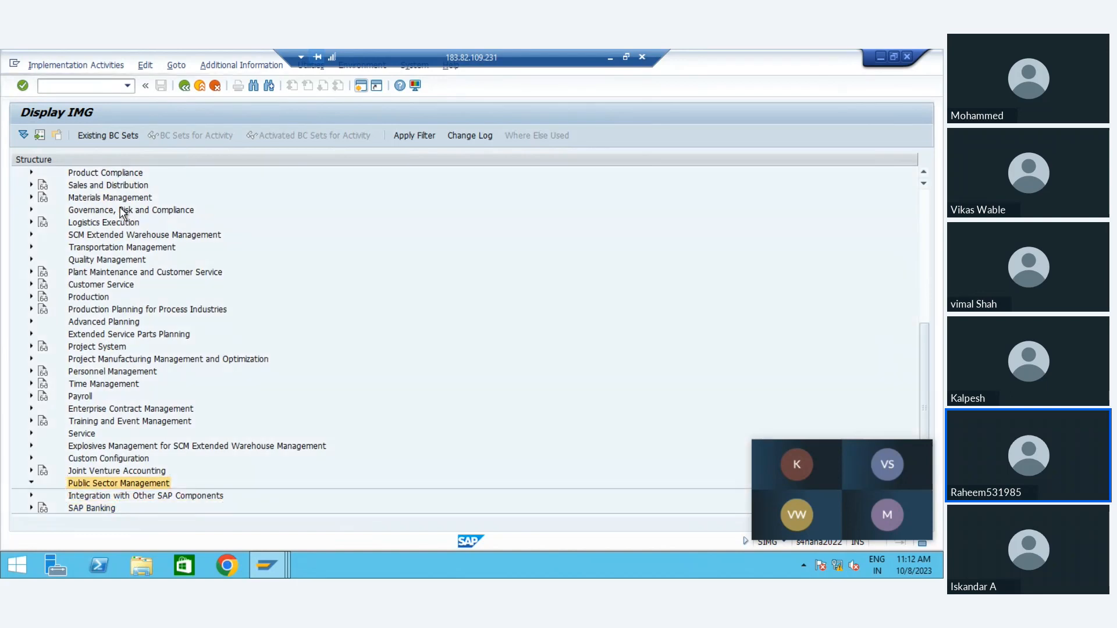
key("Right")
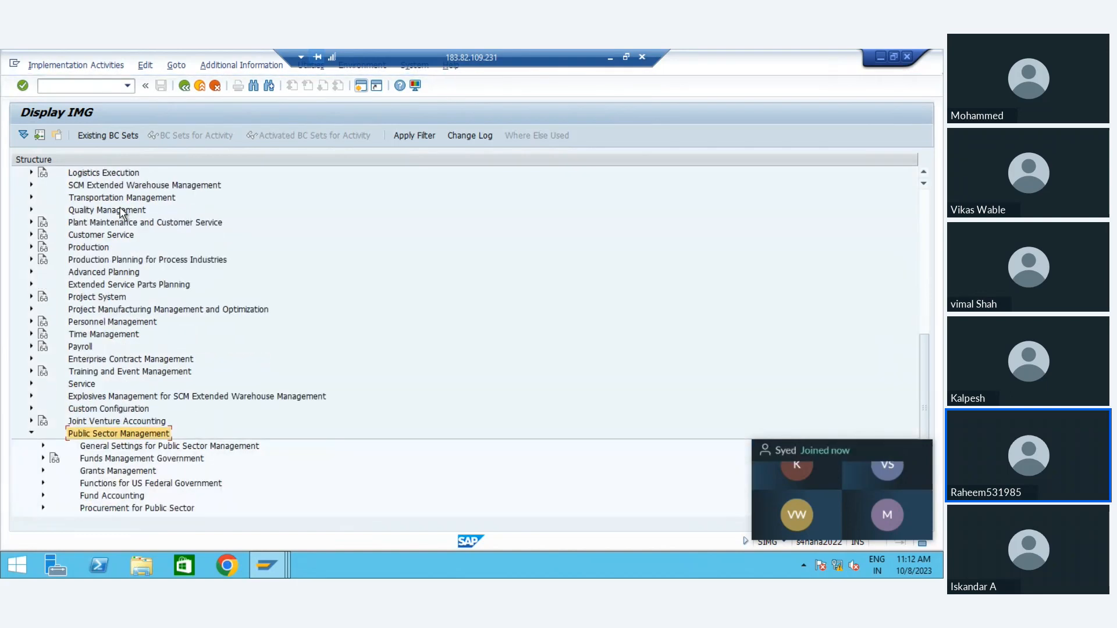
Step: Expand the Funds Management Government node under Public Sector Management
key("Down")
key("Down")
key("Right")
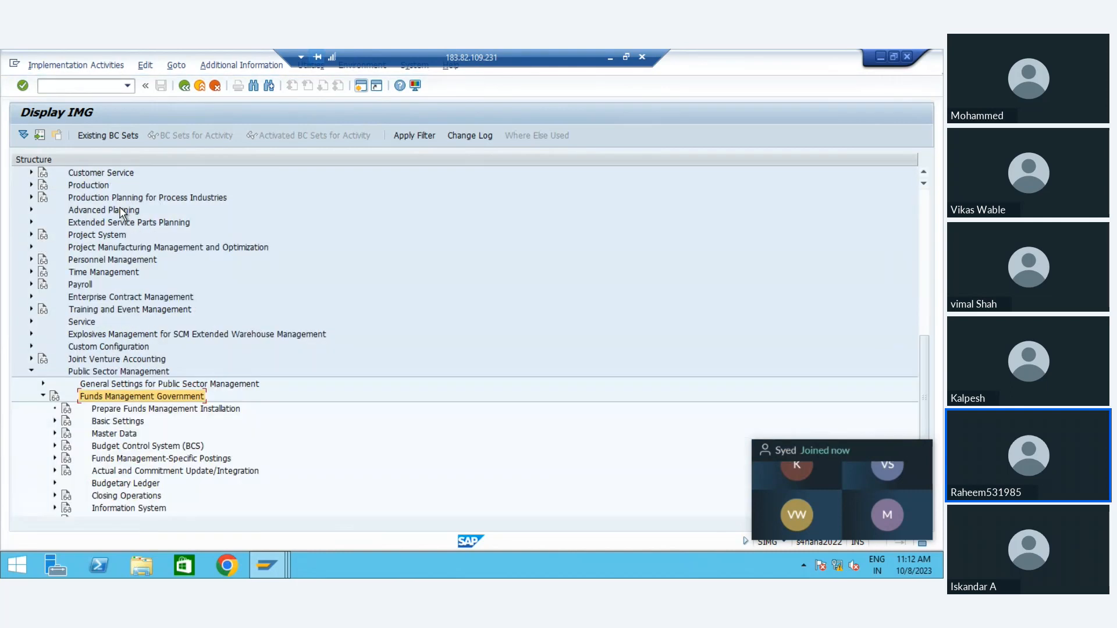
key("Down")
key("Down")
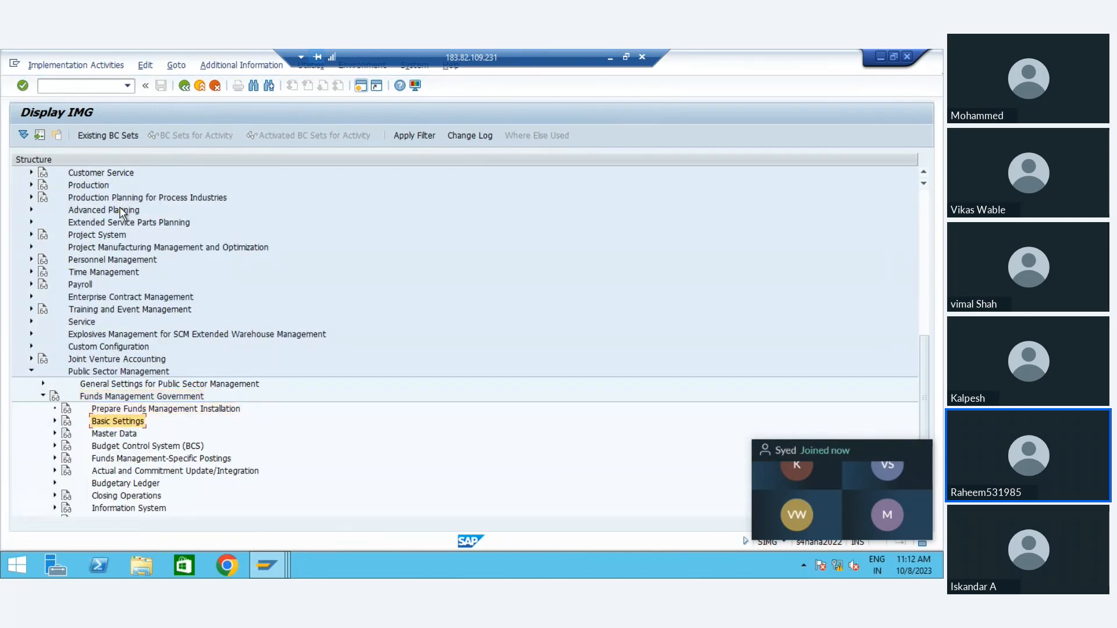
key("Up")
key("Up")
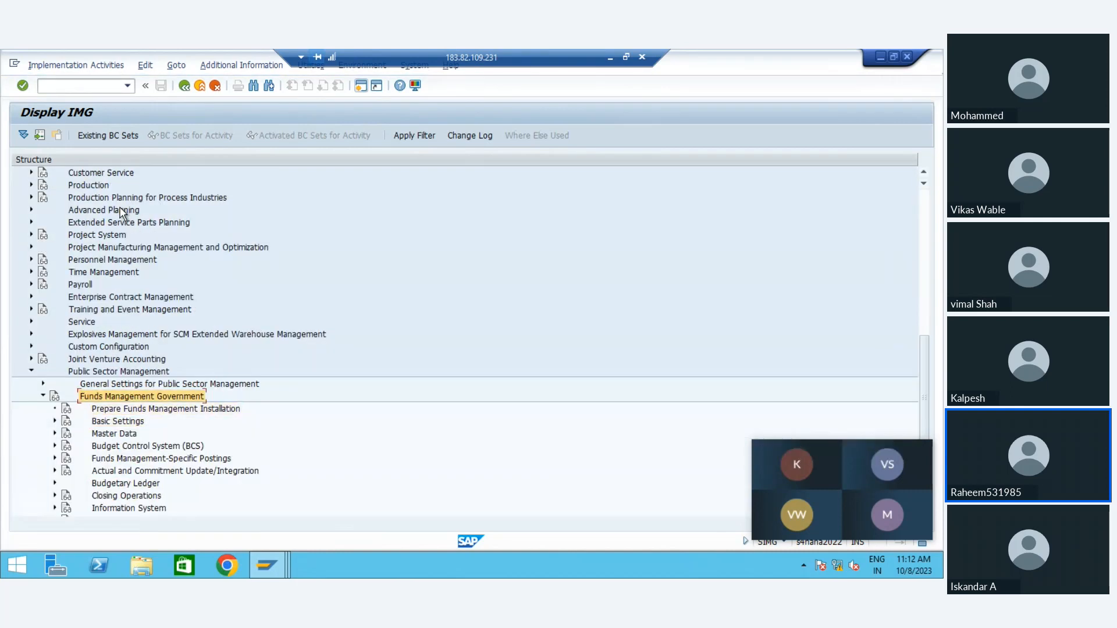
key("Left")
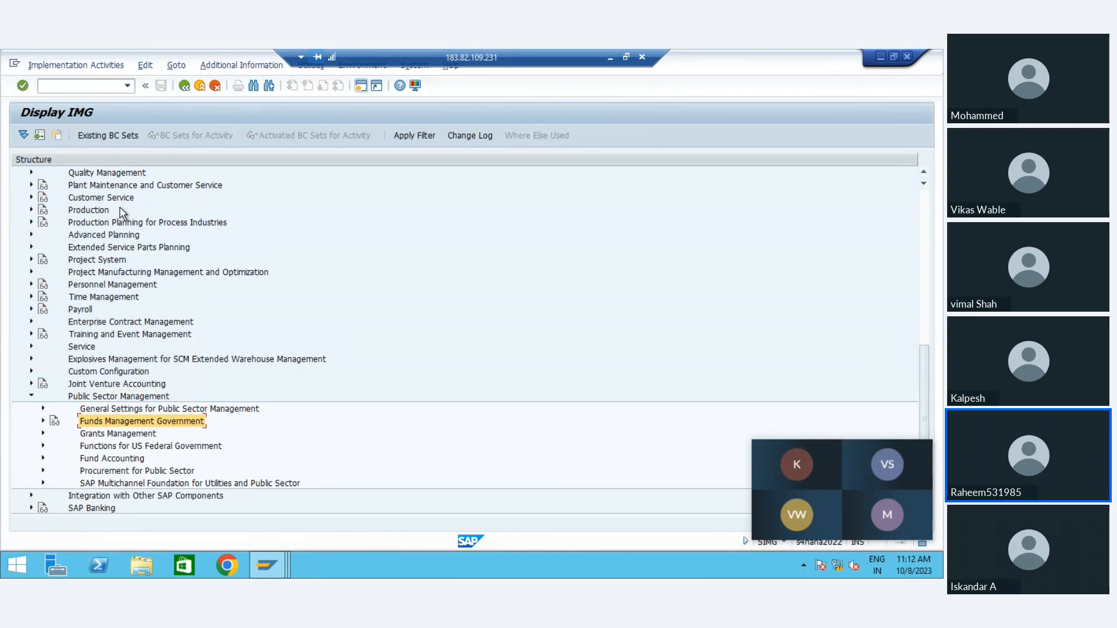
key("Right")
Step: Expand Master Data and its Account Assignment Elements node under Funds Management Government
key("Down")
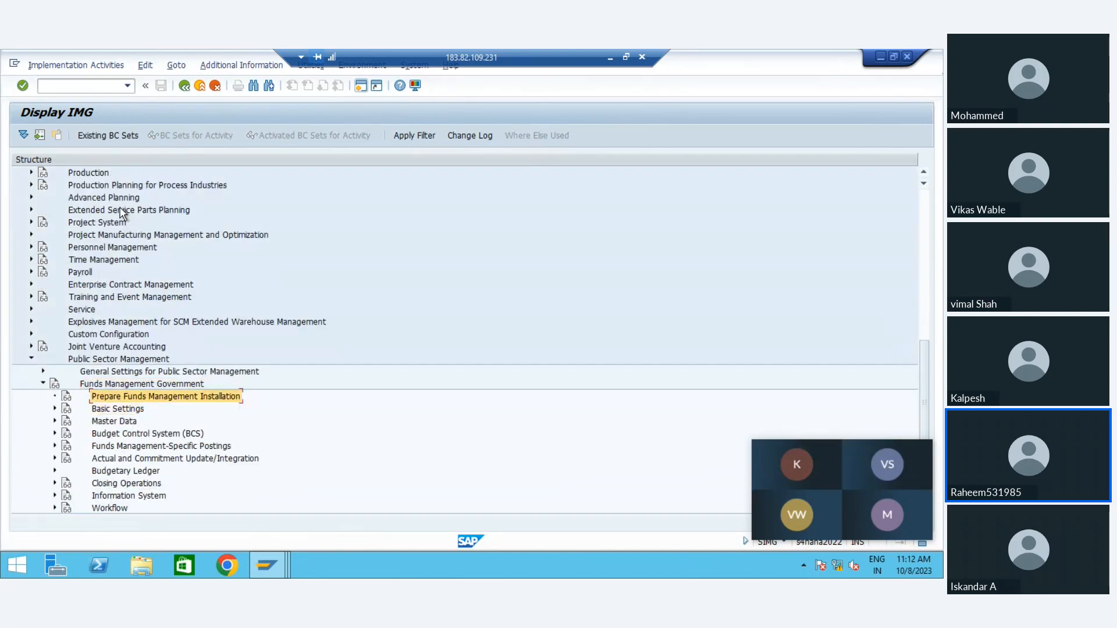
key("Down")
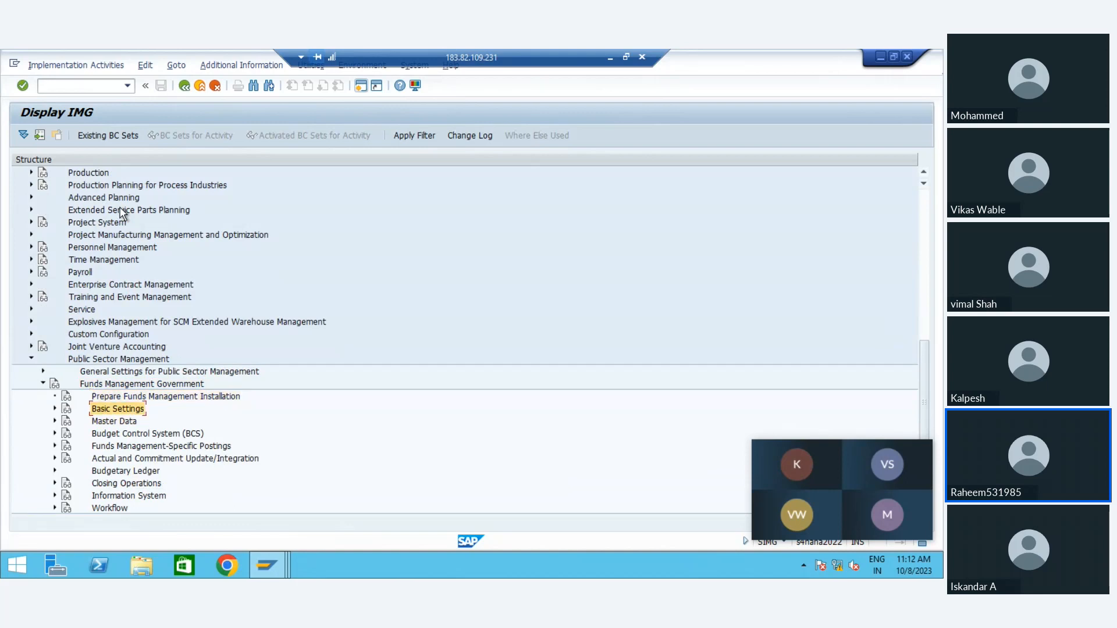
key("Down")
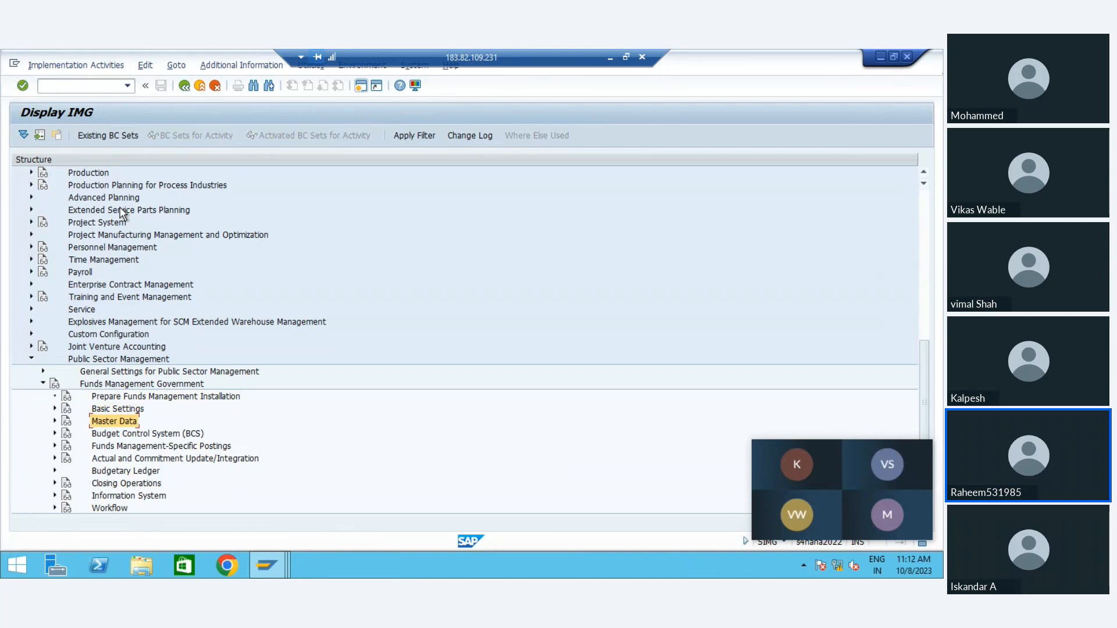
key("Down")
key("Up")
key("Right")
key("Down")
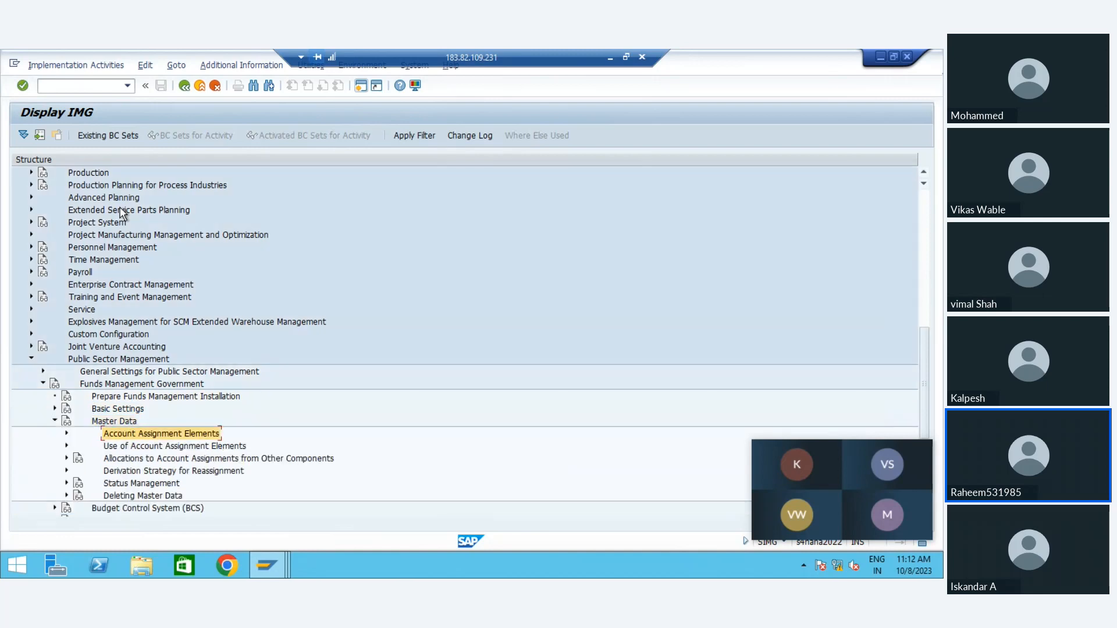
key("Right")
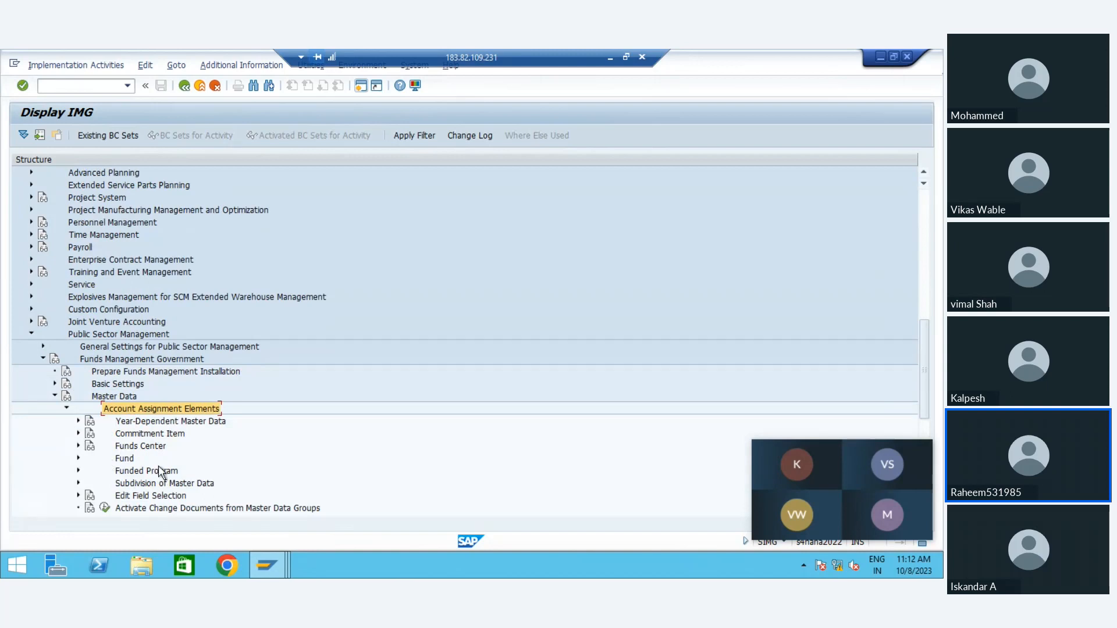
Step: Expand Commitment Item under Account Assignment Elements and open the commitment item type table through the Maintain Commitment Item activity
left_click(136, 434)
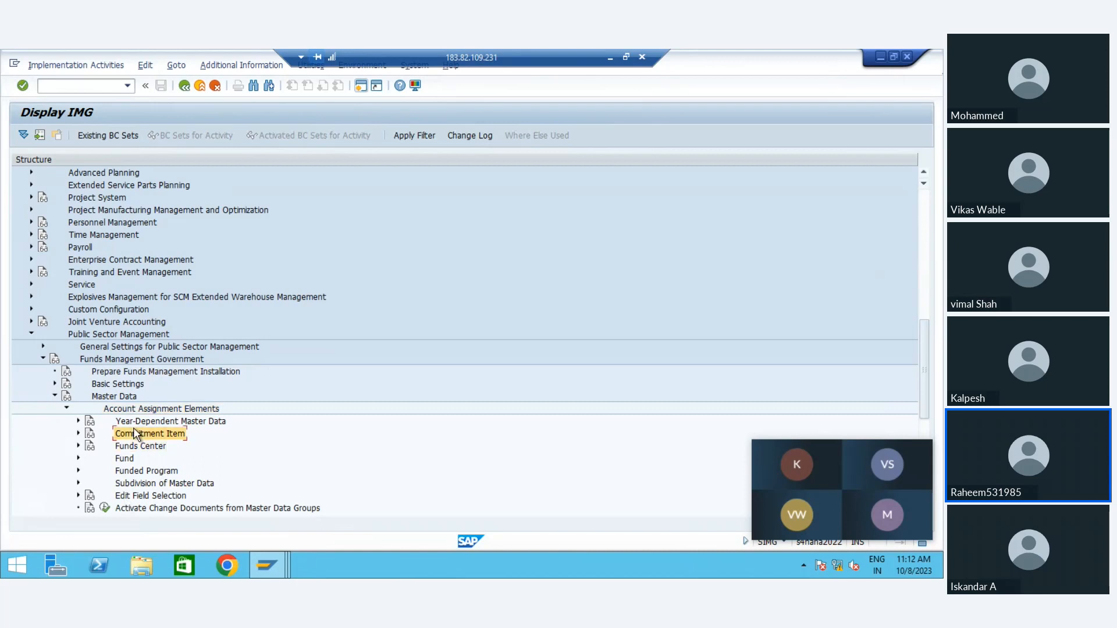
double_click(135, 434)
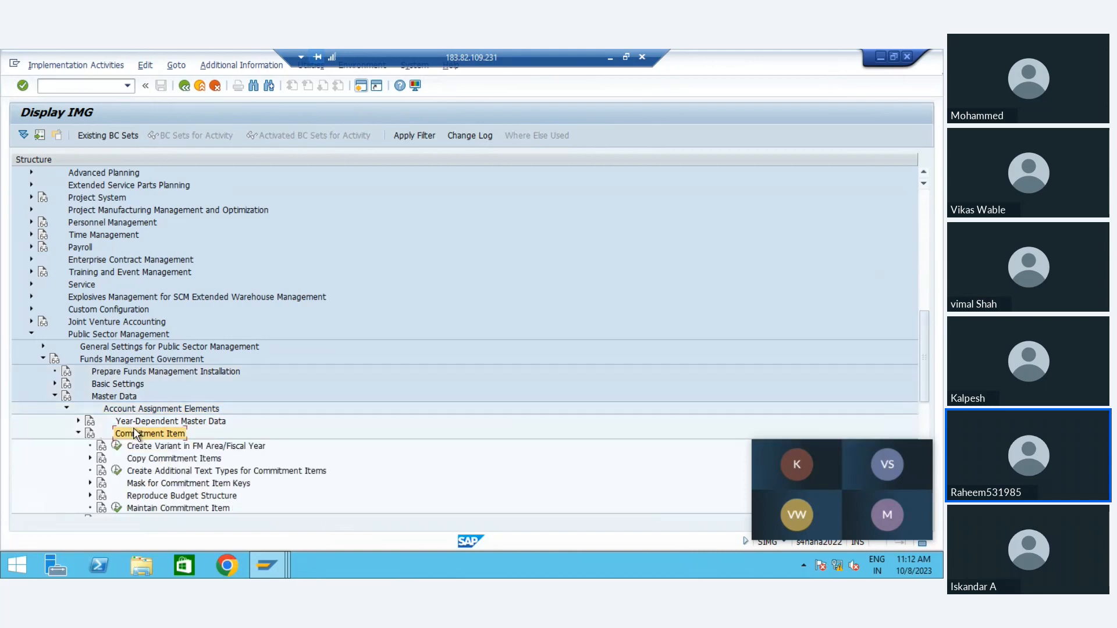
left_click(170, 461)
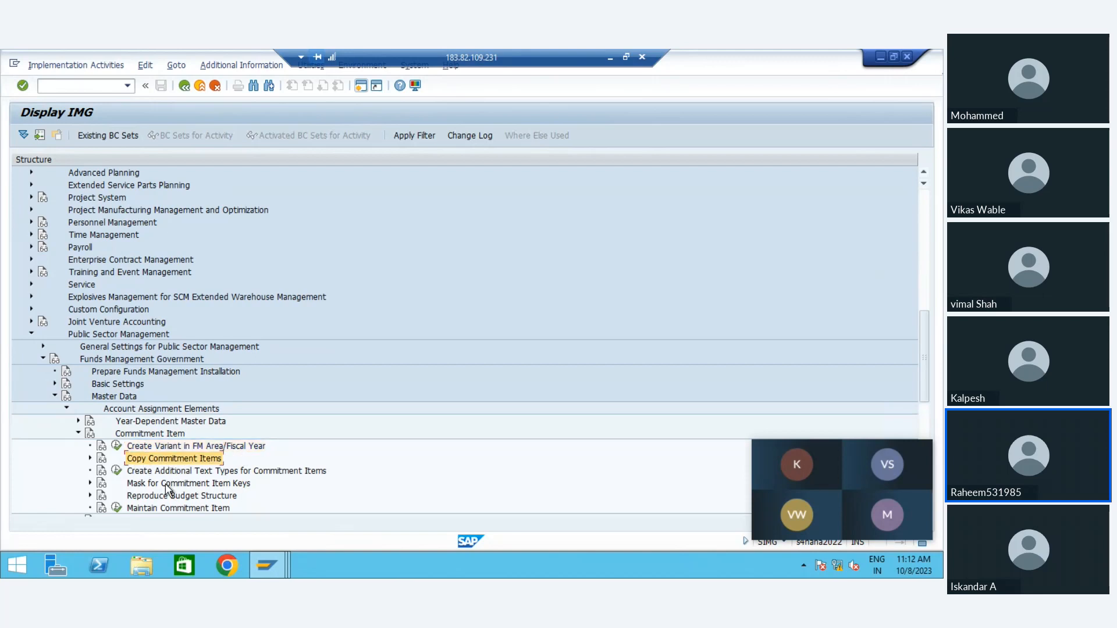
left_click(116, 508)
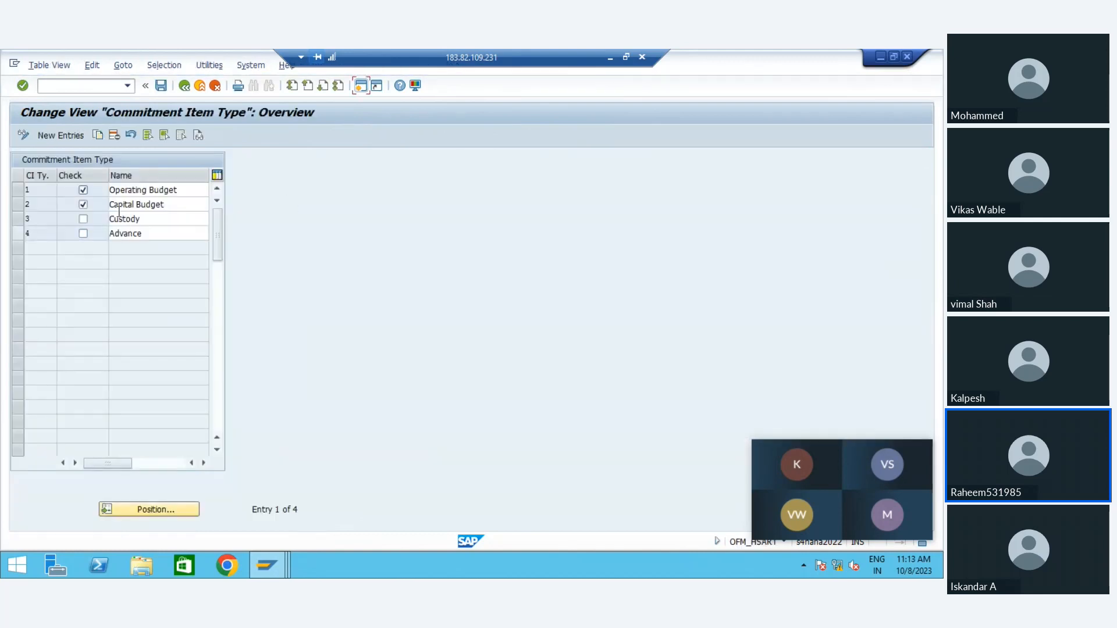
Step: Review the Operating Budget and Capital Budget entries in the commitment item type table, and return to the implementation guide
left_click(28, 192)
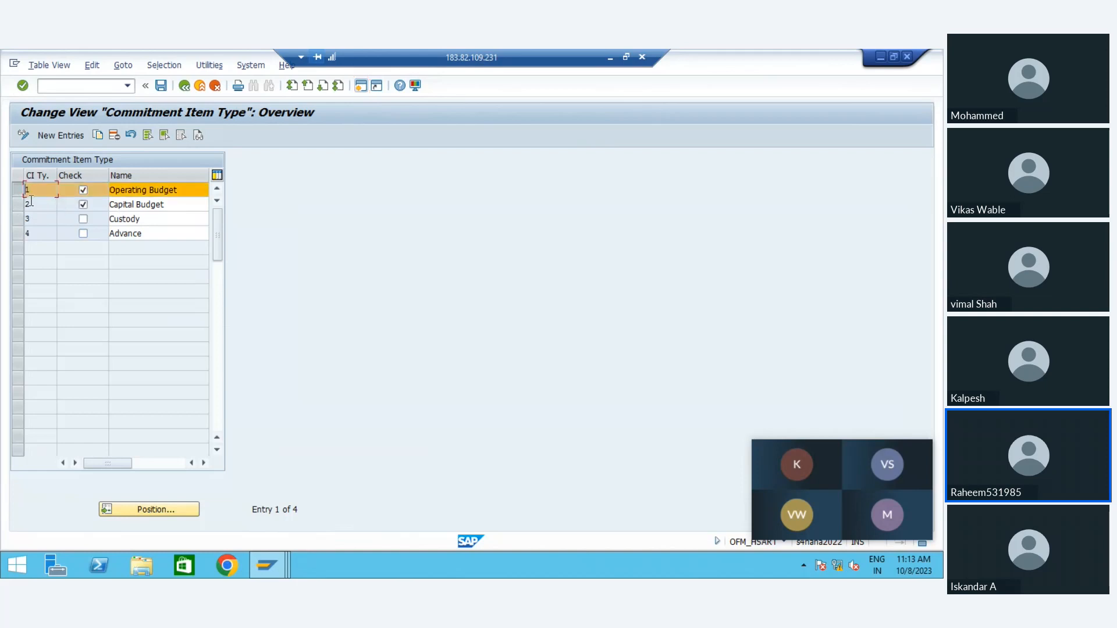
left_click(18, 207)
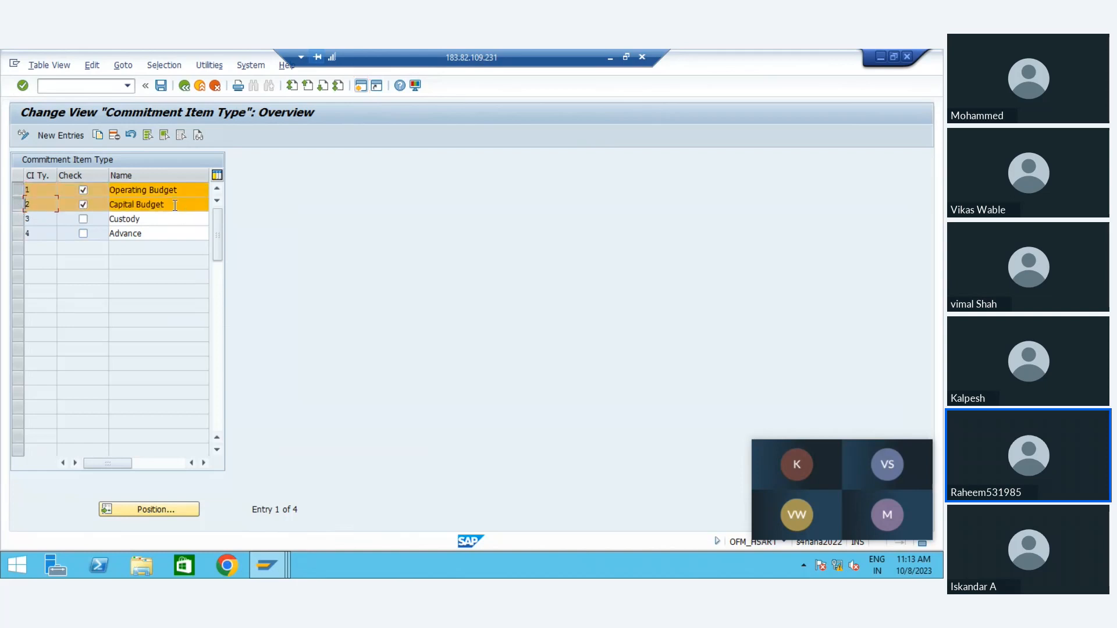
left_click(175, 204)
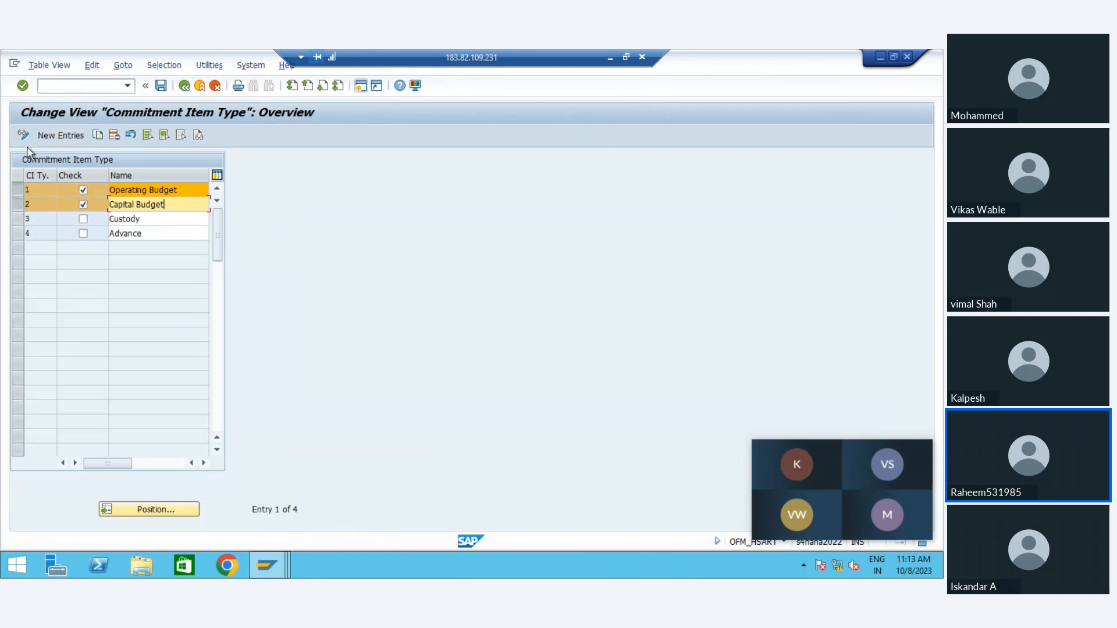
left_click(185, 87)
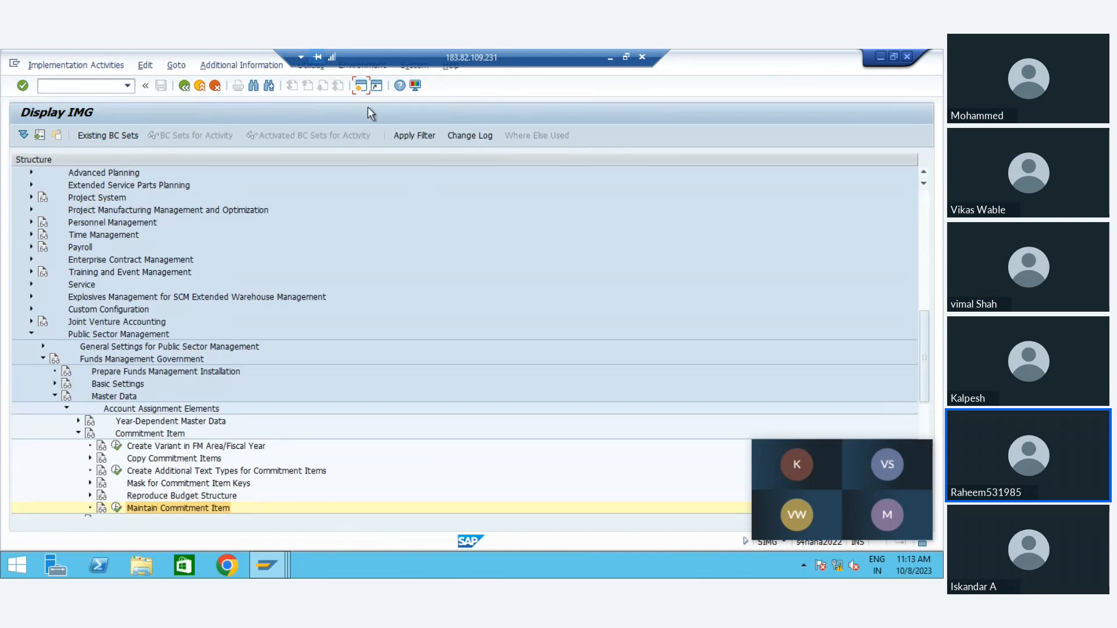
Step: Start transaction FMCIA in a new session and display commitment item RENT in FM area FM01
left_click(363, 87)
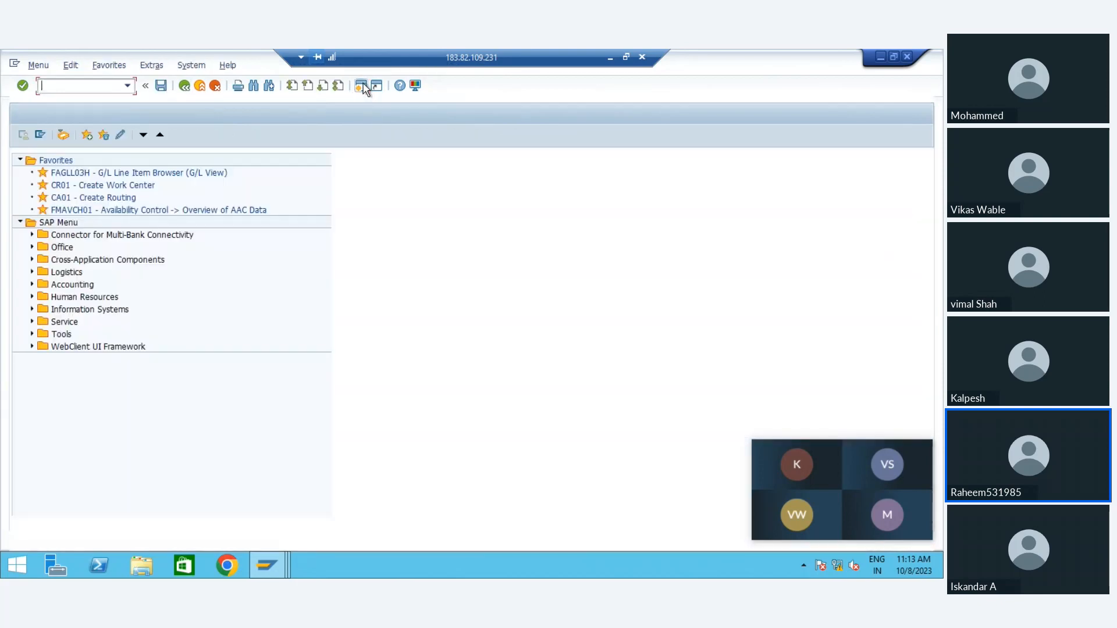
type("fmc")
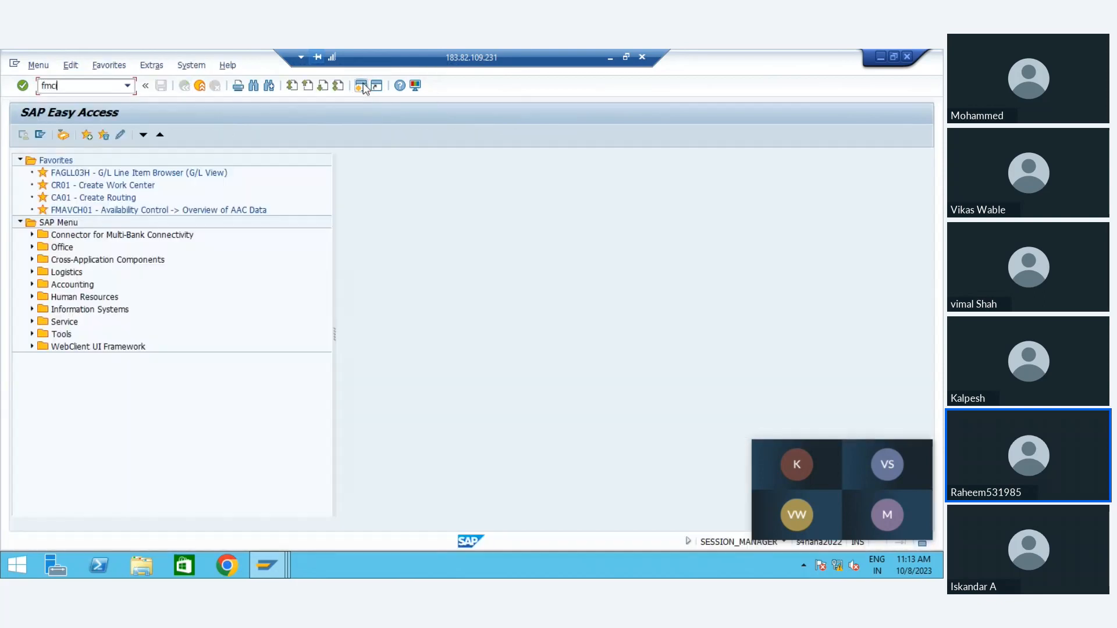
type("ia")
key("Return")
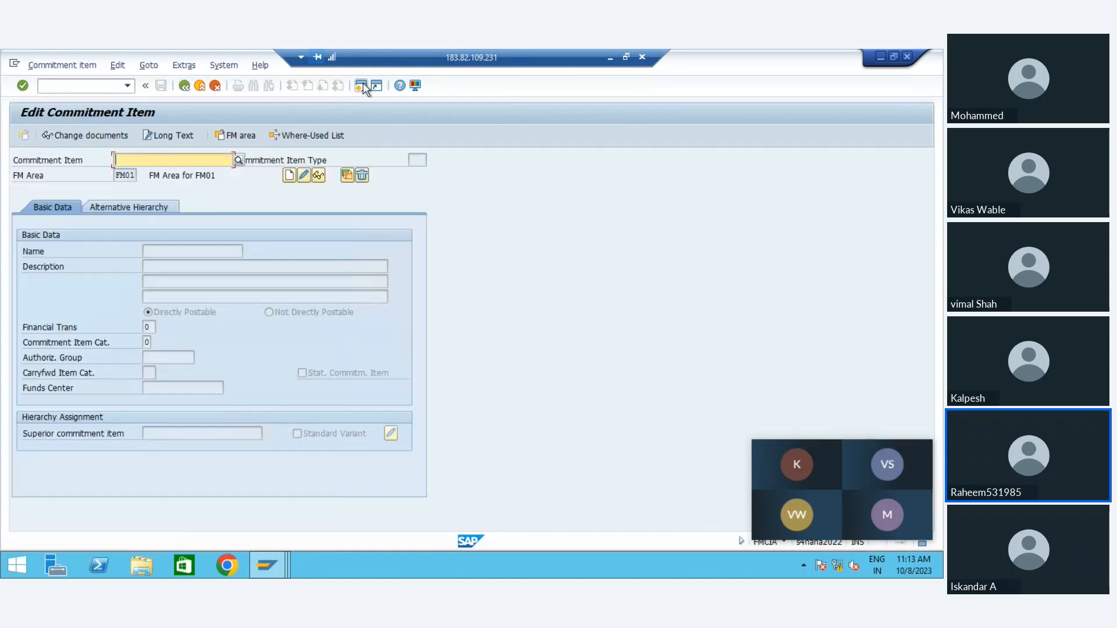
key("Down")
key("Return")
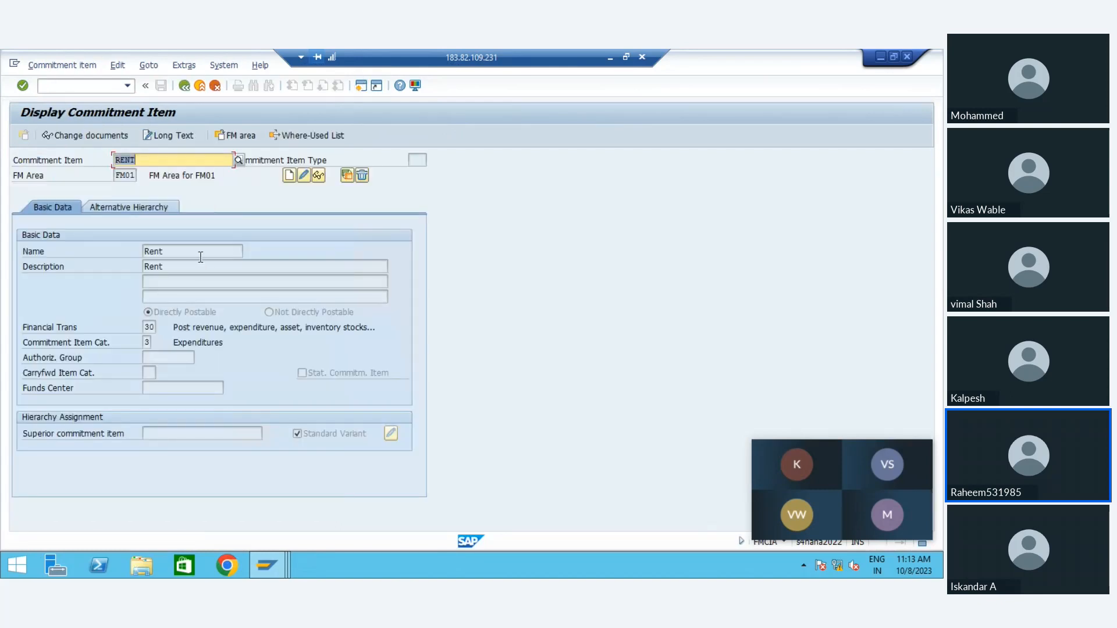
Step: Return to the implementation guide session and reopen the commitment item type table through the Maintain Commitment Item activity
key("F3")
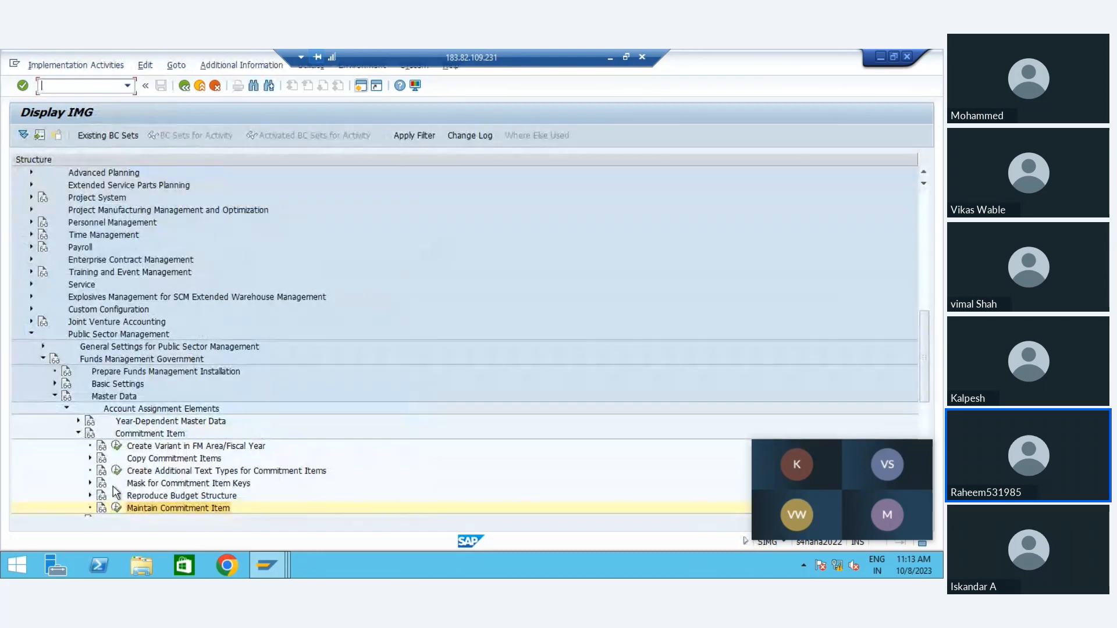
left_click(116, 508)
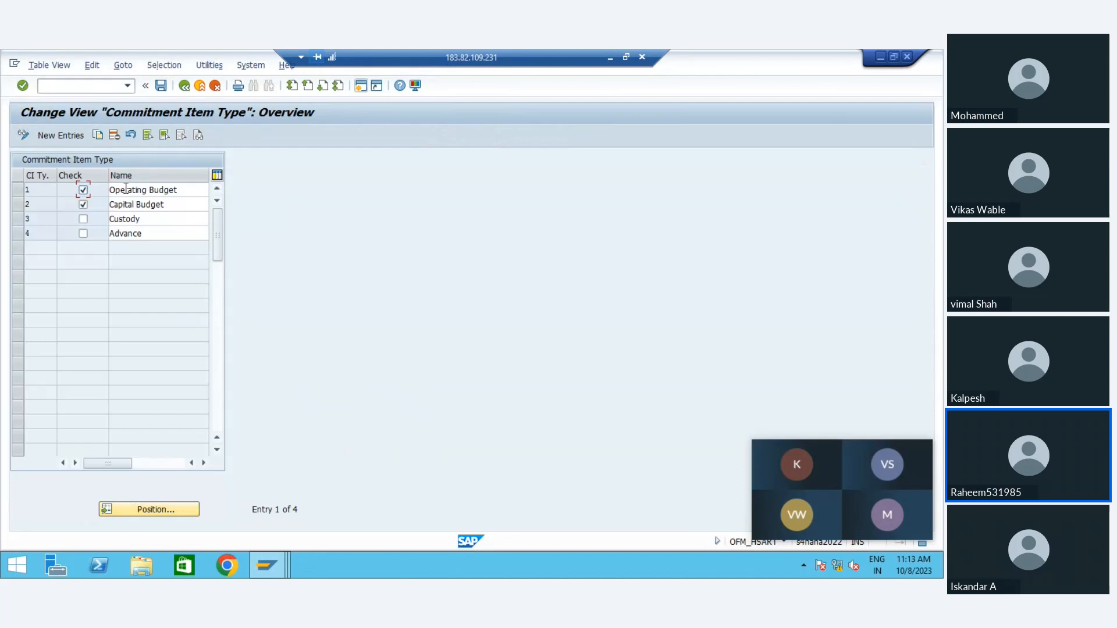
Step: Switch back to the RENT commitment item session and examine its financial transaction and commitment item category fields
key("alt+Tab")
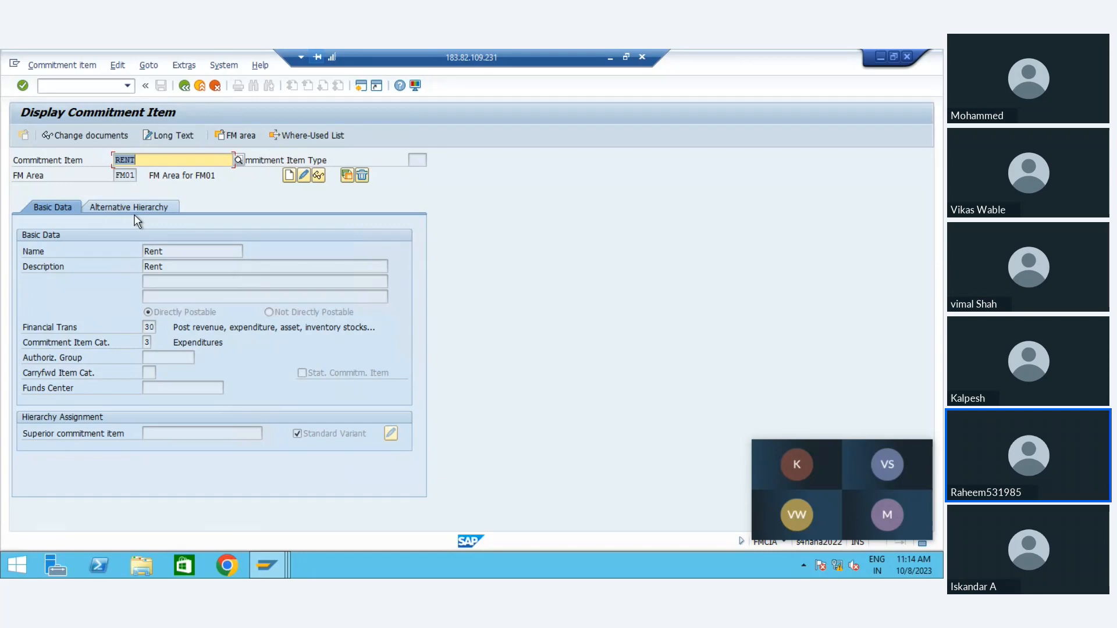
left_click(150, 327)
left_click(148, 341)
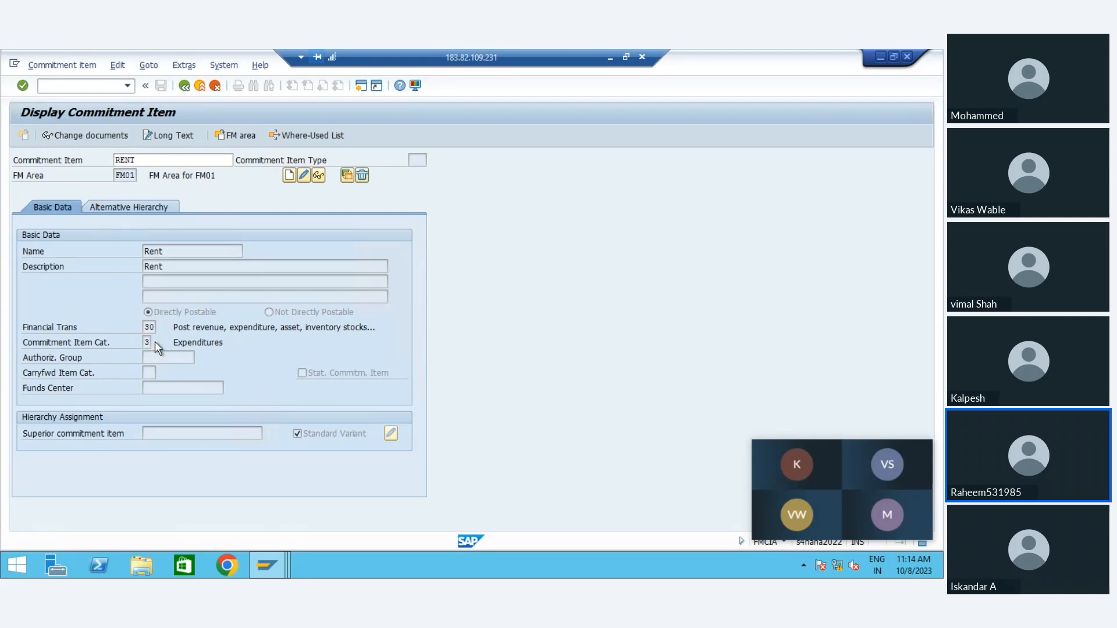
Step: List the possible commitment item categories for RENT and examine its authorization group and statistical commitment item settings
left_click(154, 342)
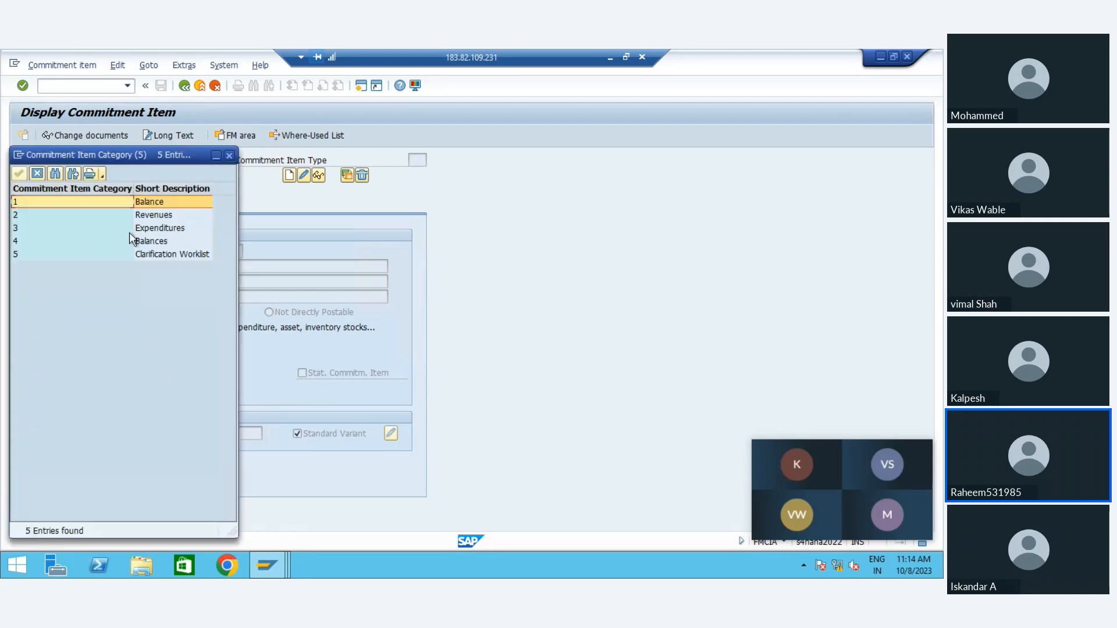
left_click(37, 172)
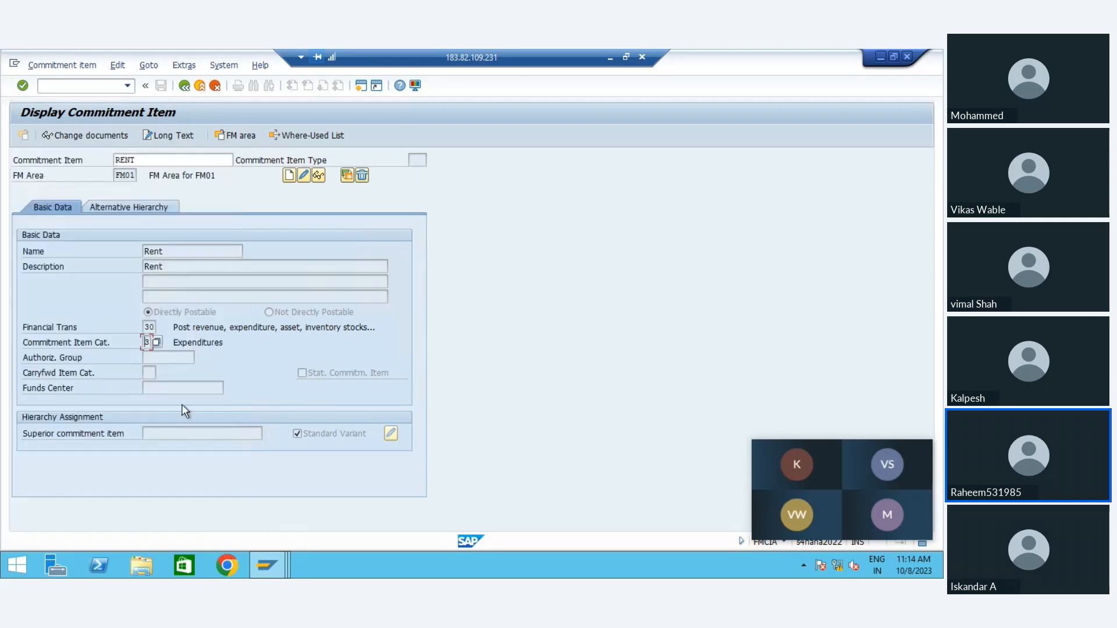
left_click(147, 387)
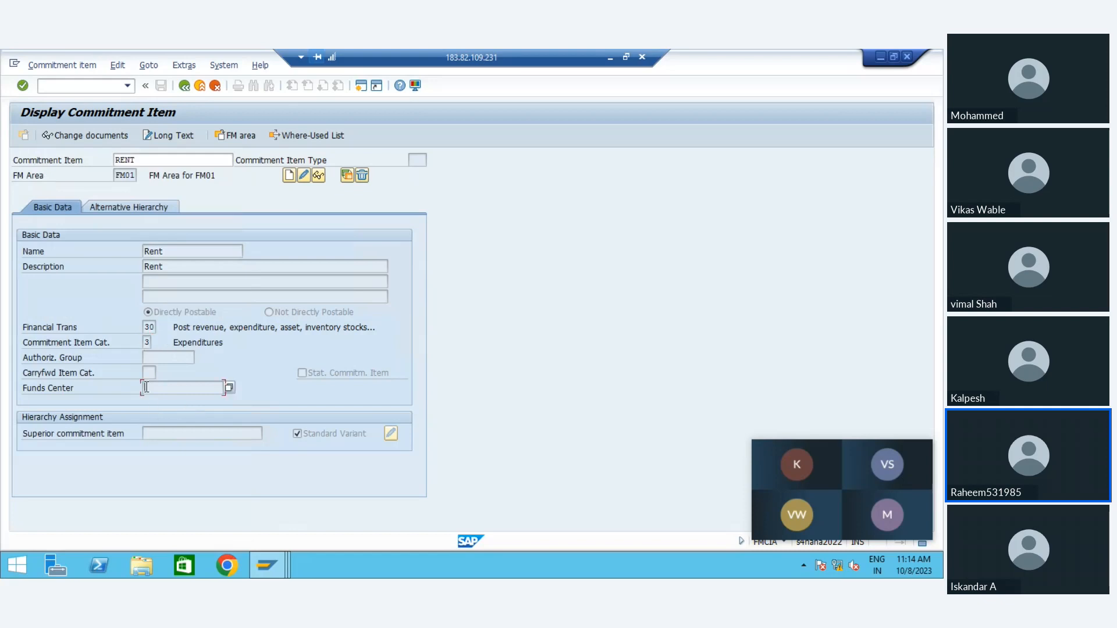
left_click(309, 372)
left_click(167, 357)
Step: Look up the funds centers available in FM area FM01 for RENT's default funds center, and close the list without choosing one
left_click(171, 389)
left_click(228, 388)
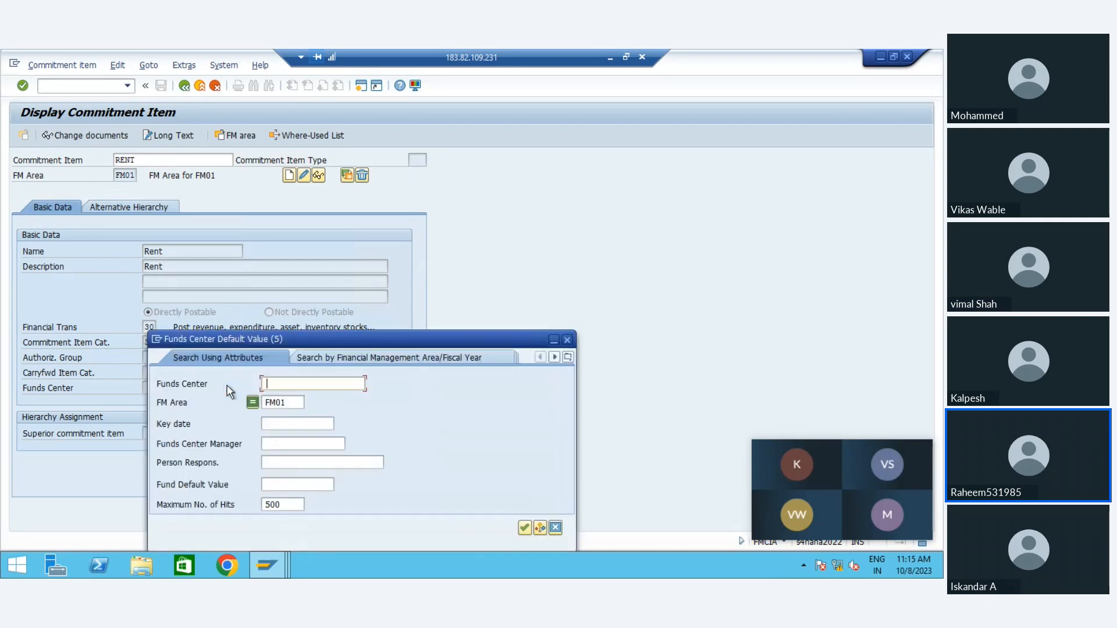
key("Return")
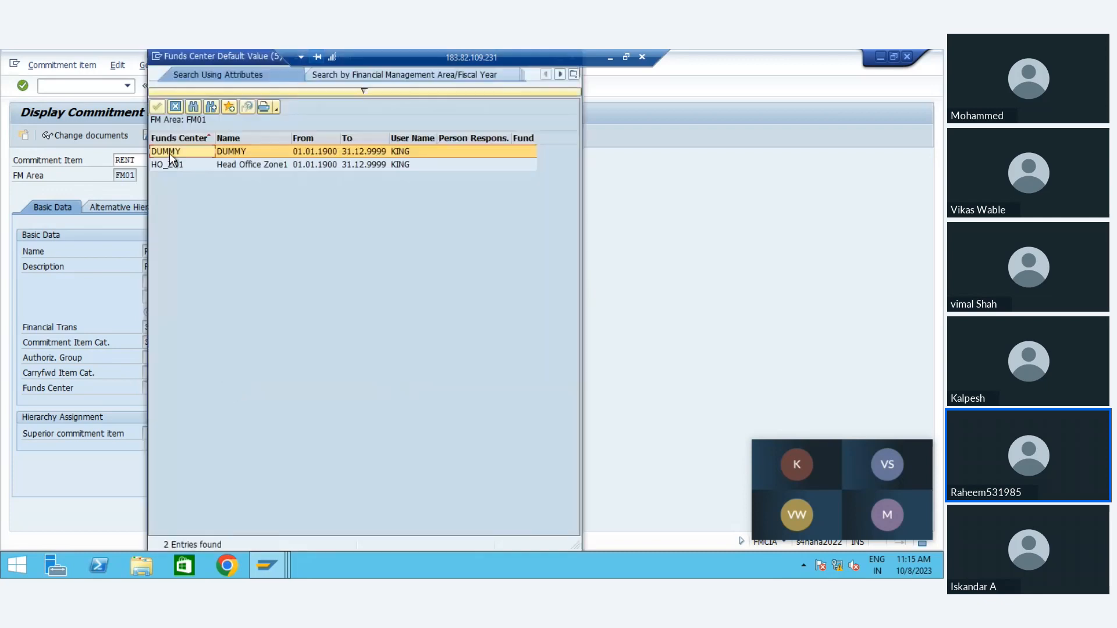
left_click(182, 165)
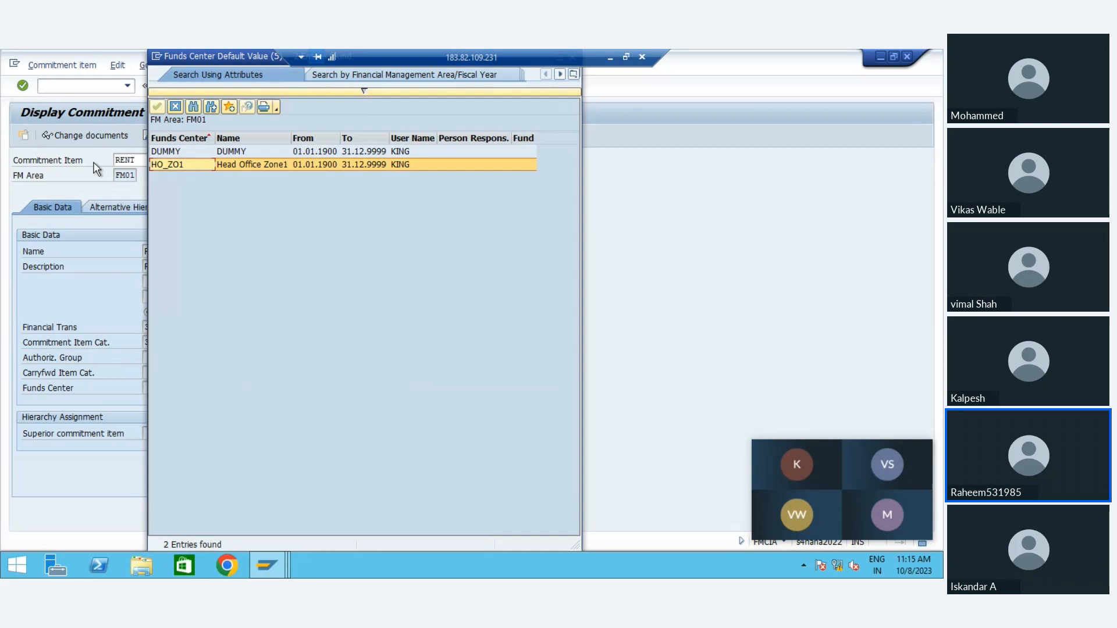
left_click(177, 109)
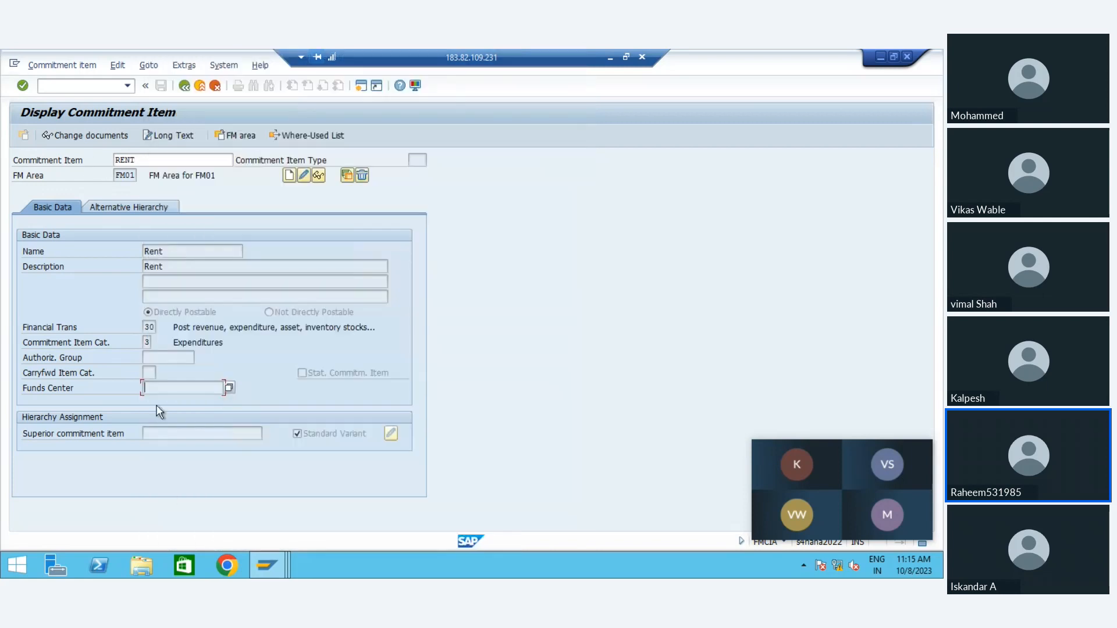
Step: Look up the possible superior commitment items for RENT in FM area FM01, and close the list without choosing one
left_click(153, 434)
left_click(268, 433)
key("Return")
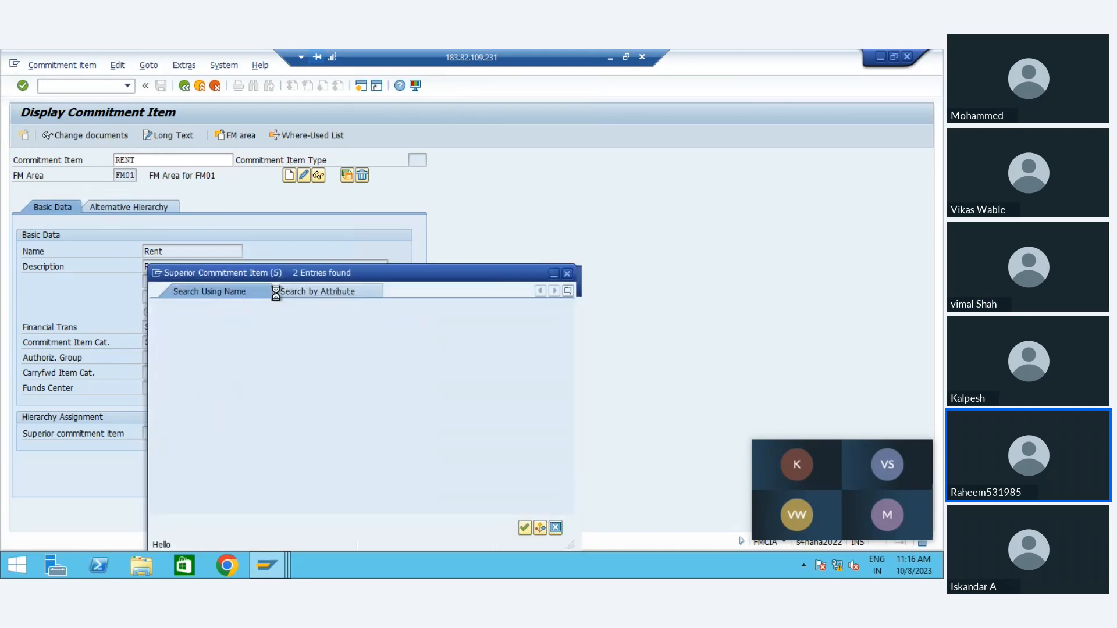
left_click(166, 184)
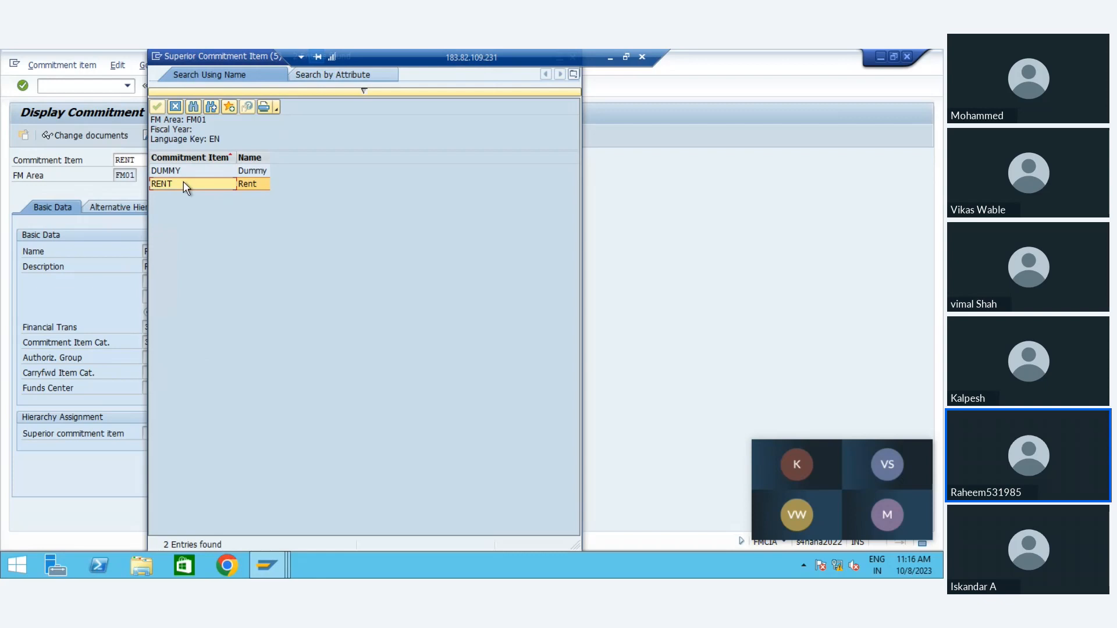
left_click(254, 184)
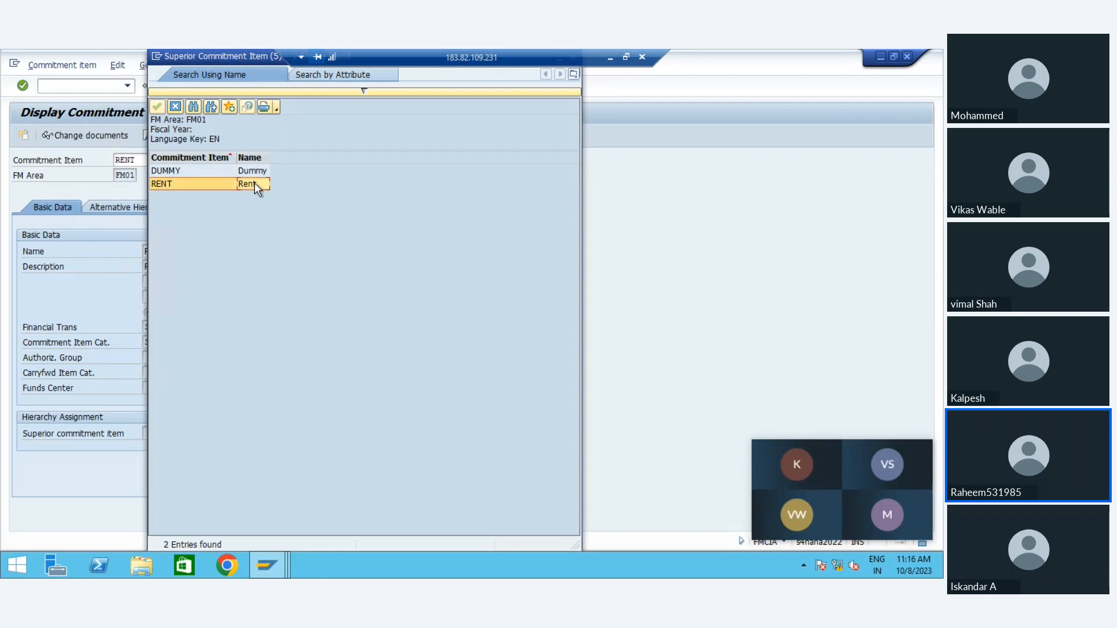
left_click(176, 184)
left_click(174, 107)
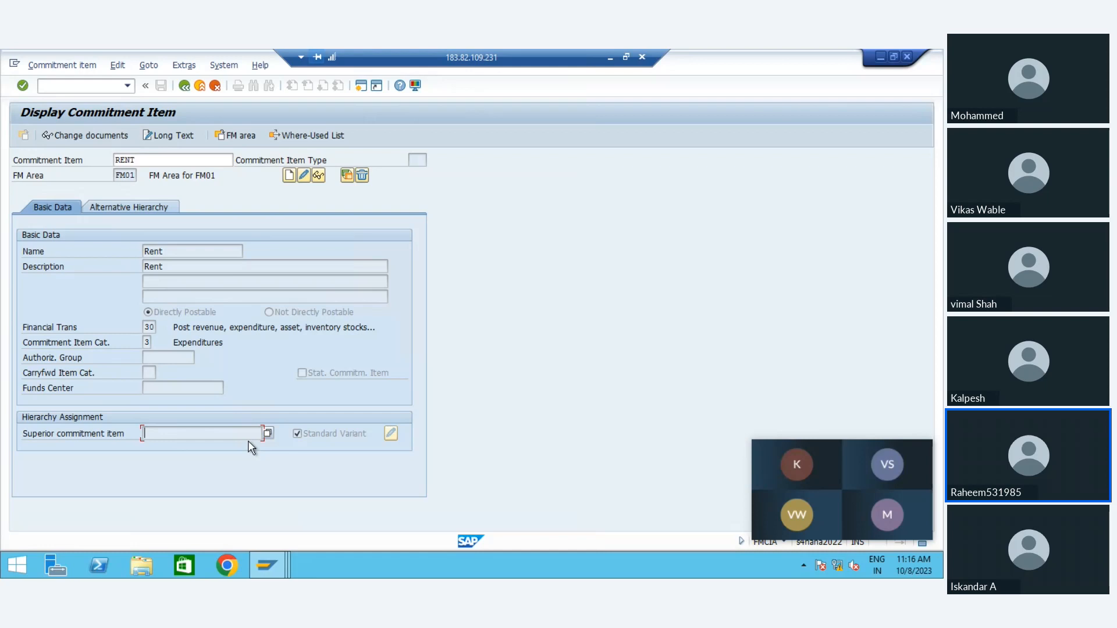
left_click(148, 162)
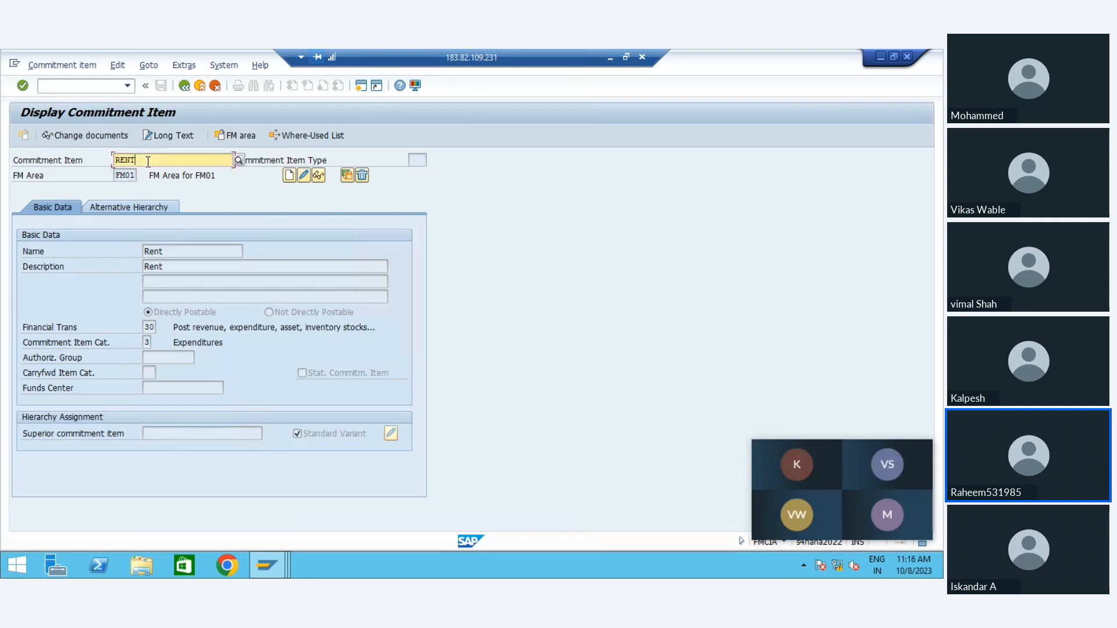
left_click(184, 435)
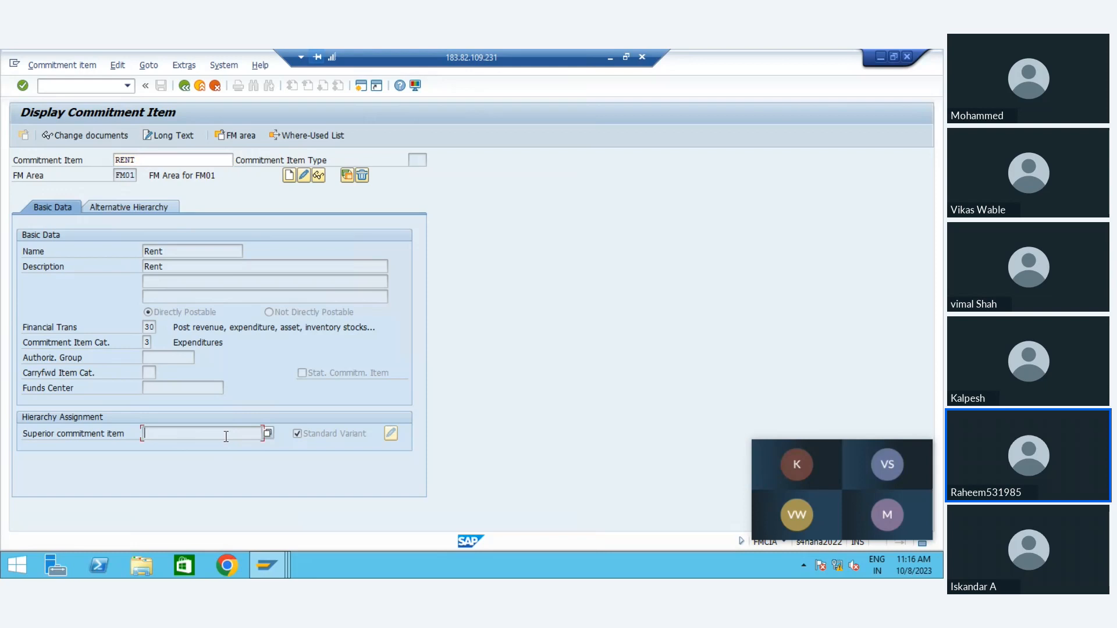
Step: Enter RENT_GUEST as the commitment item in FM area FM01, copy its name, and start creating it
left_click(143, 166)
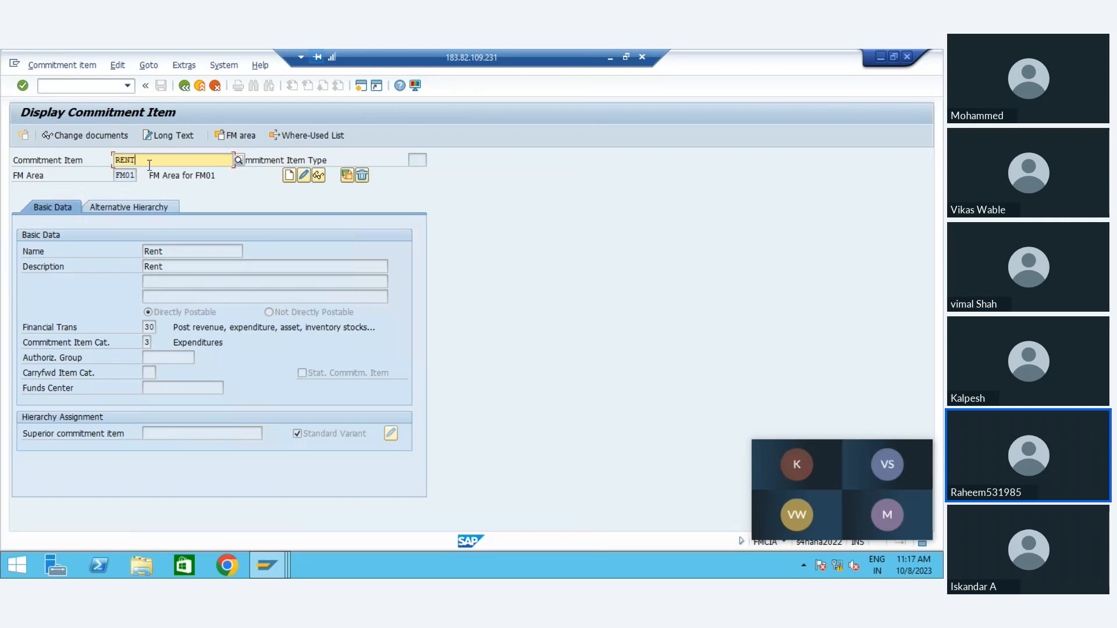
type("_1")
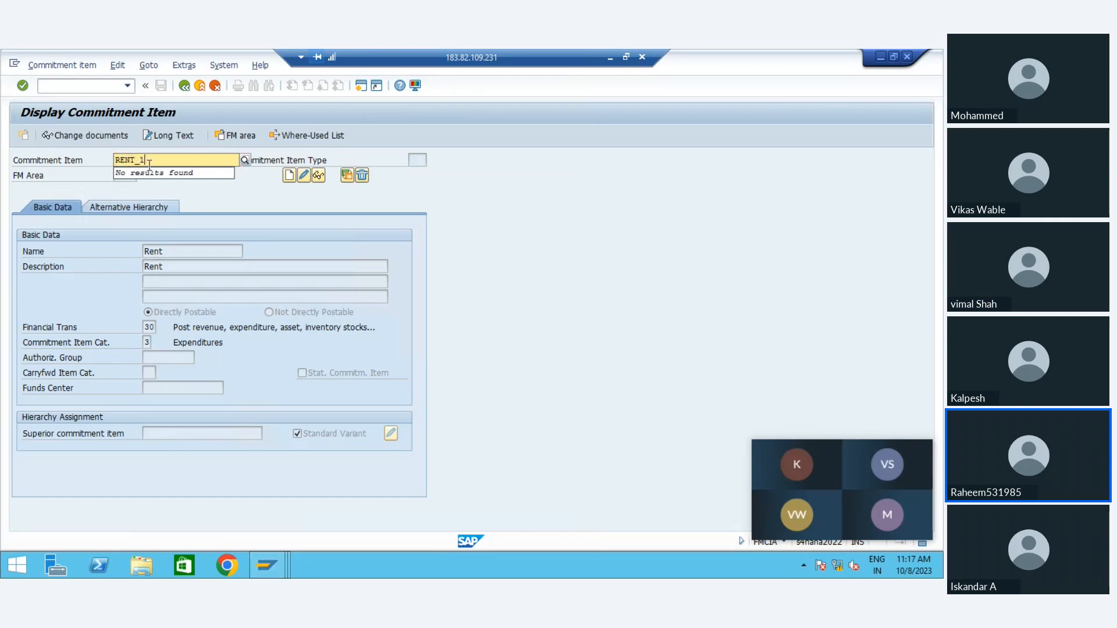
key("BackSpace")
type("GUest")
key("Return")
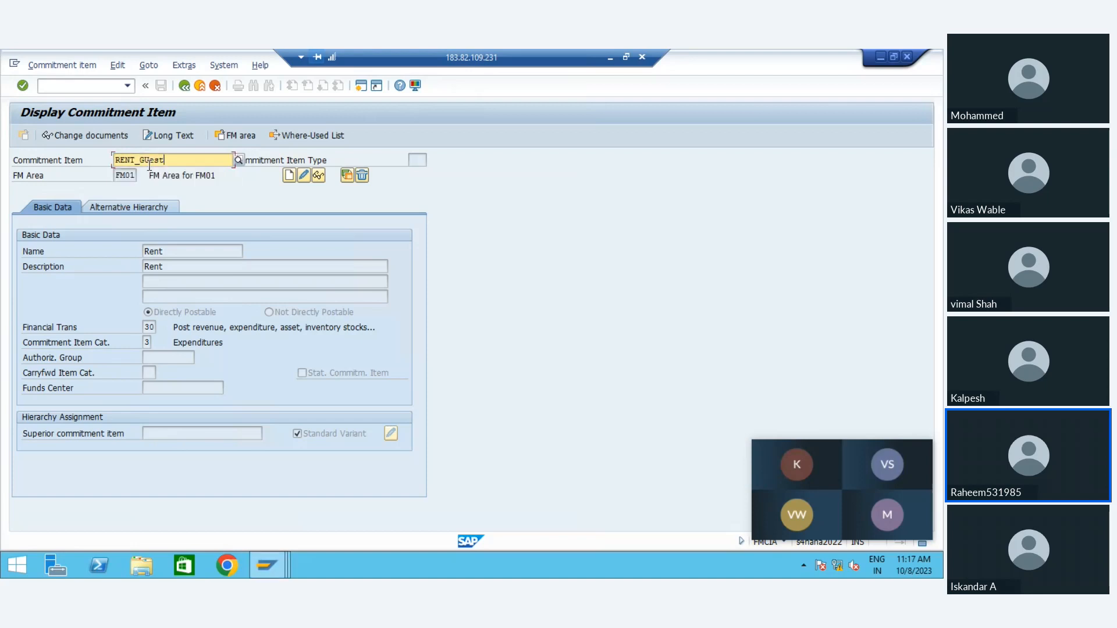
key("shift+Left")
key("shift+Left")
key("shift+Left")
key("shift+Left")
key("shift+Left")
key("shift+Left")
key("shift+Left")
key("shift+Left")
key("shift+Left")
key("shift+Left")
key("ctrl+c")
key("Return")
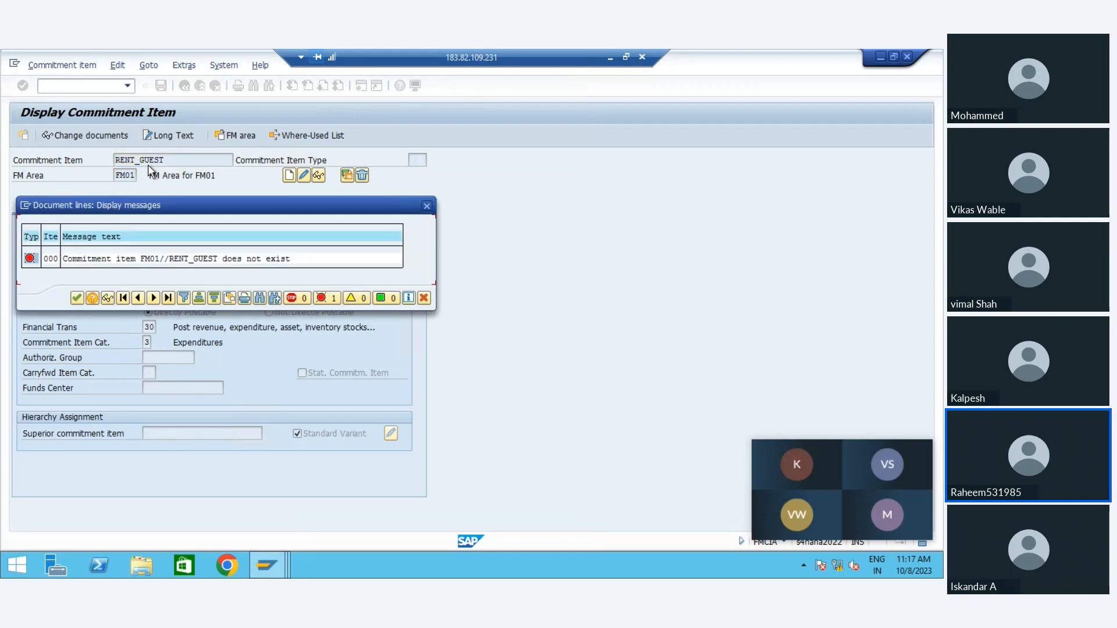
key("Return")
left_click(291, 177)
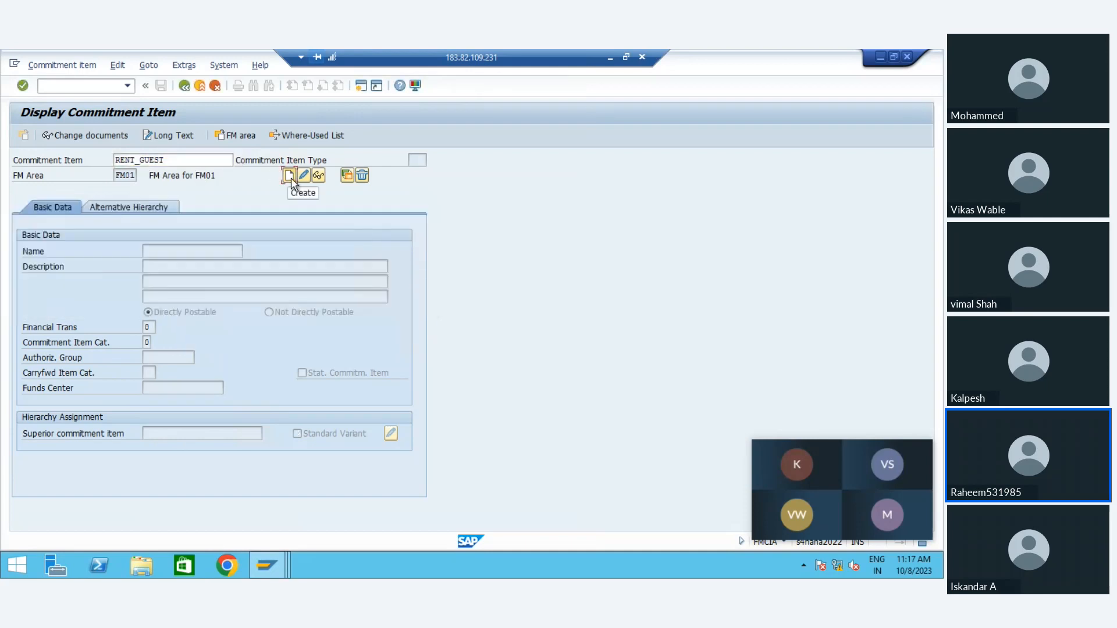
Step: Fill in RENT_GUest as the new item's name and description, with financial transaction 30 and commitment item category 3
key("ctrl+v")
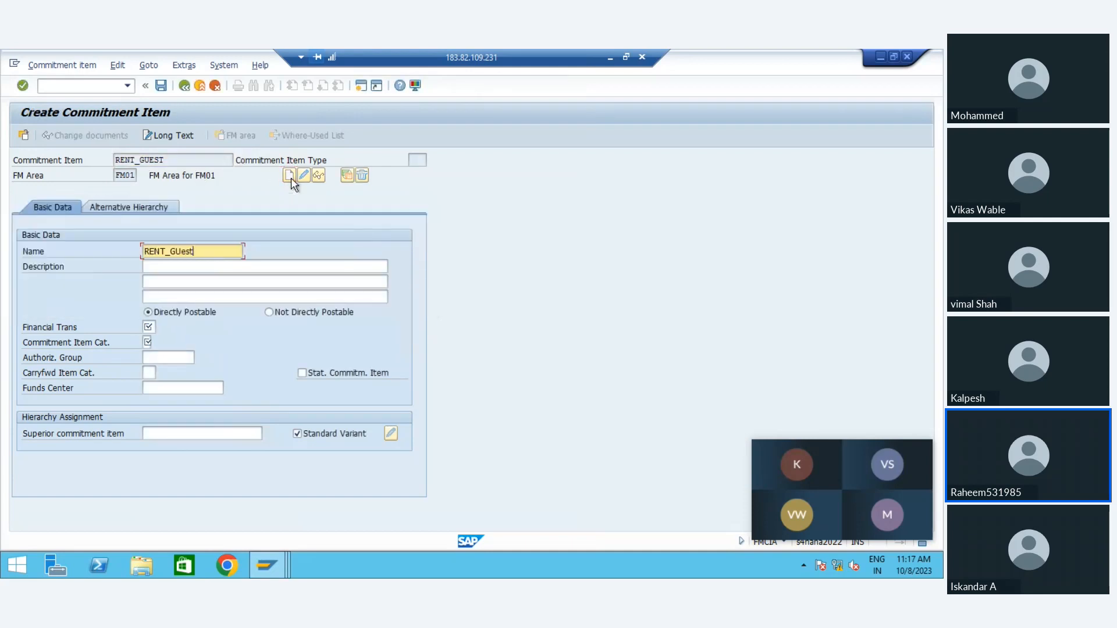
key("Tab")
key("ctrl+v")
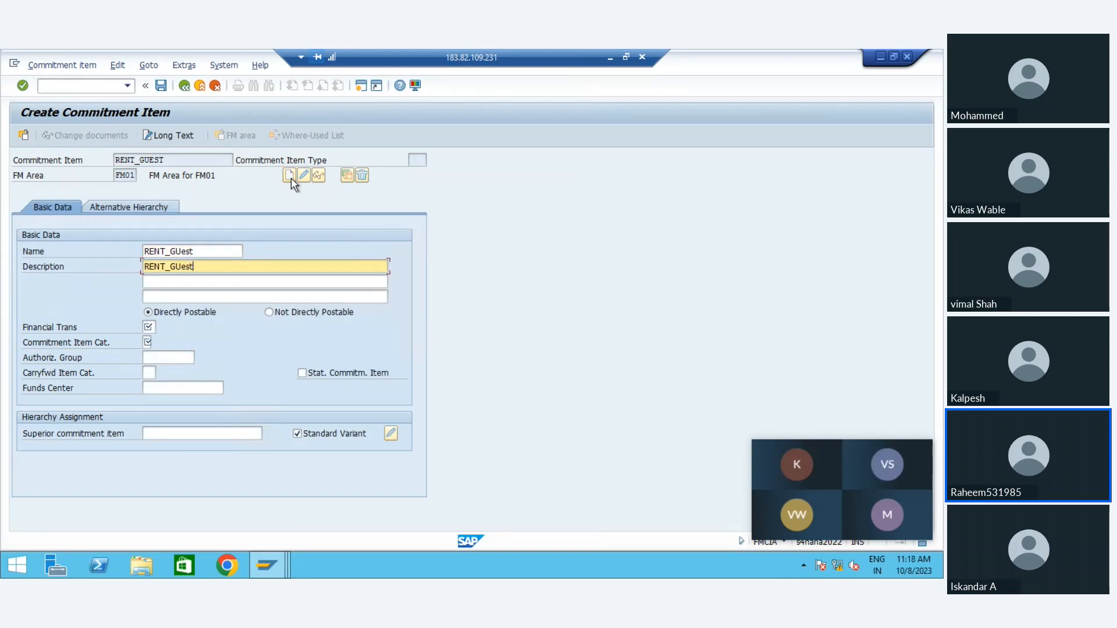
key("Tab")
key("Tab")
key("Tab")
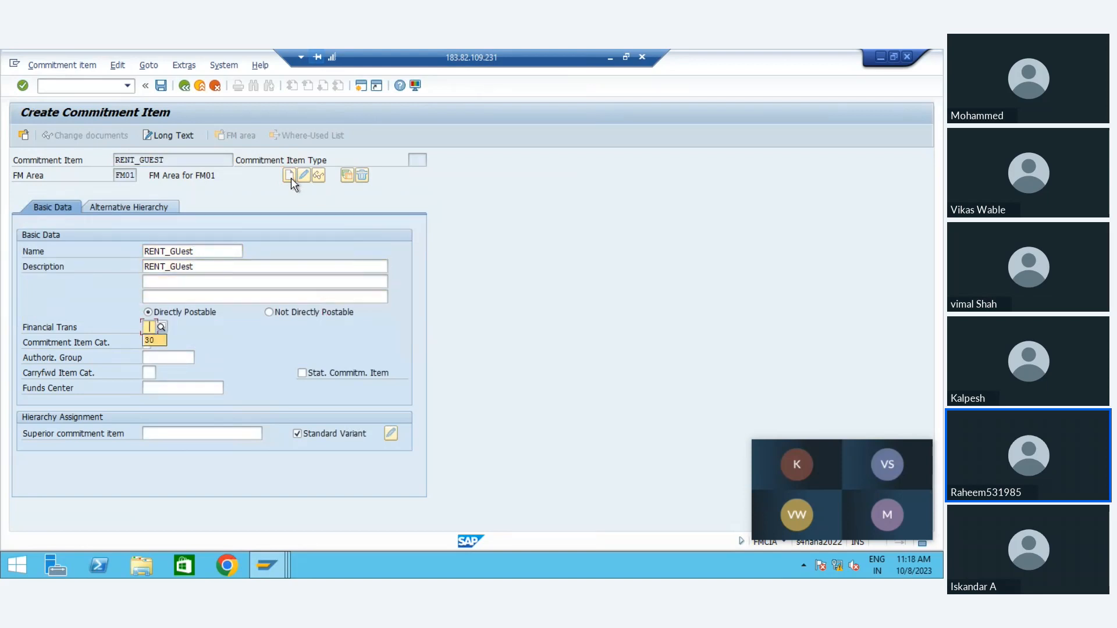
key("Return")
key("Tab")
key("Return")
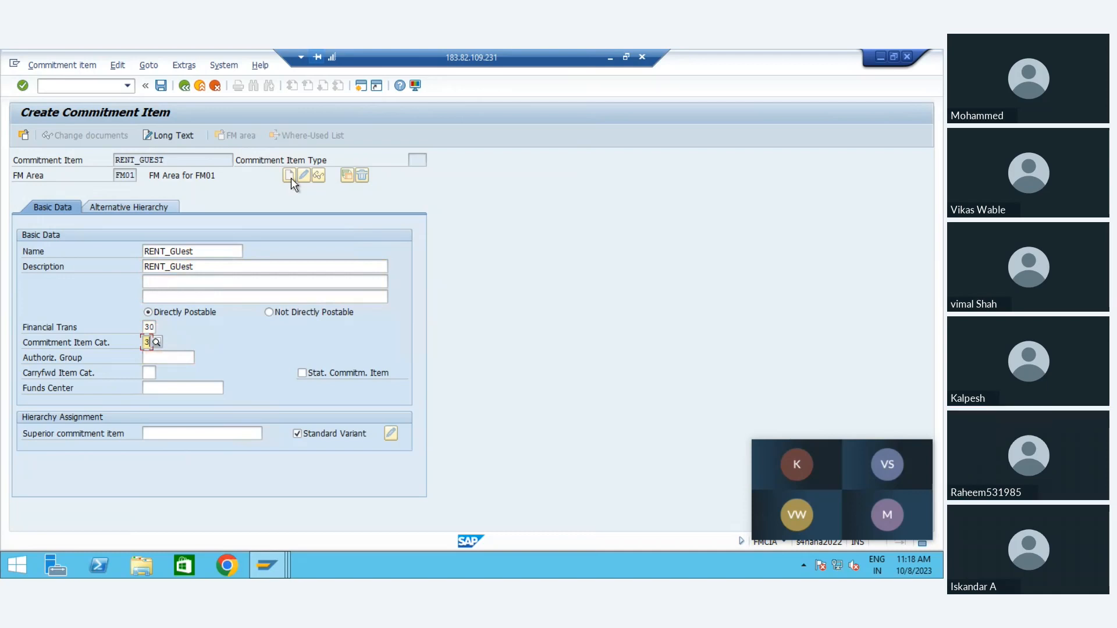
Step: Assign RENT as the superior commitment item, leaving the optional basic data fields empty, and save the new commitment item
key("Tab")
key("Escape")
key("Tab")
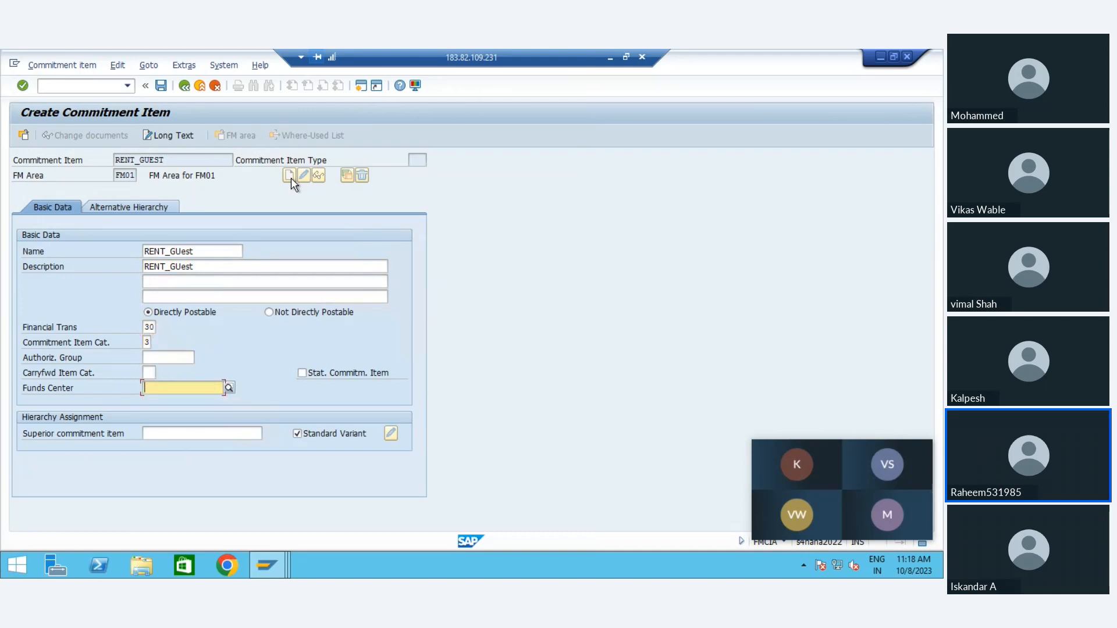
key("Tab")
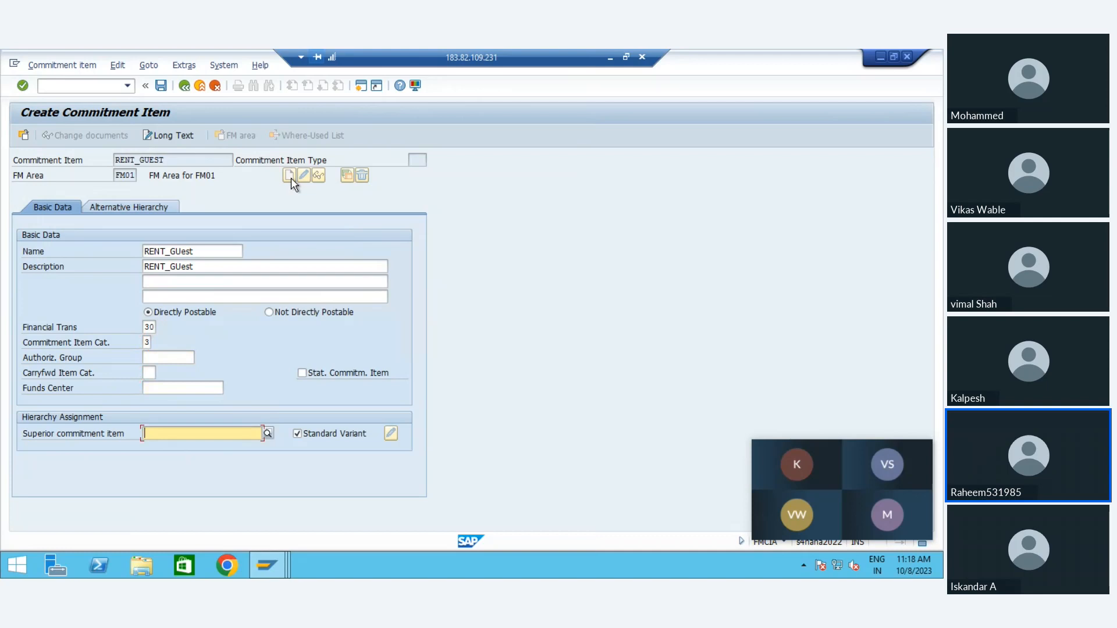
type("RENT")
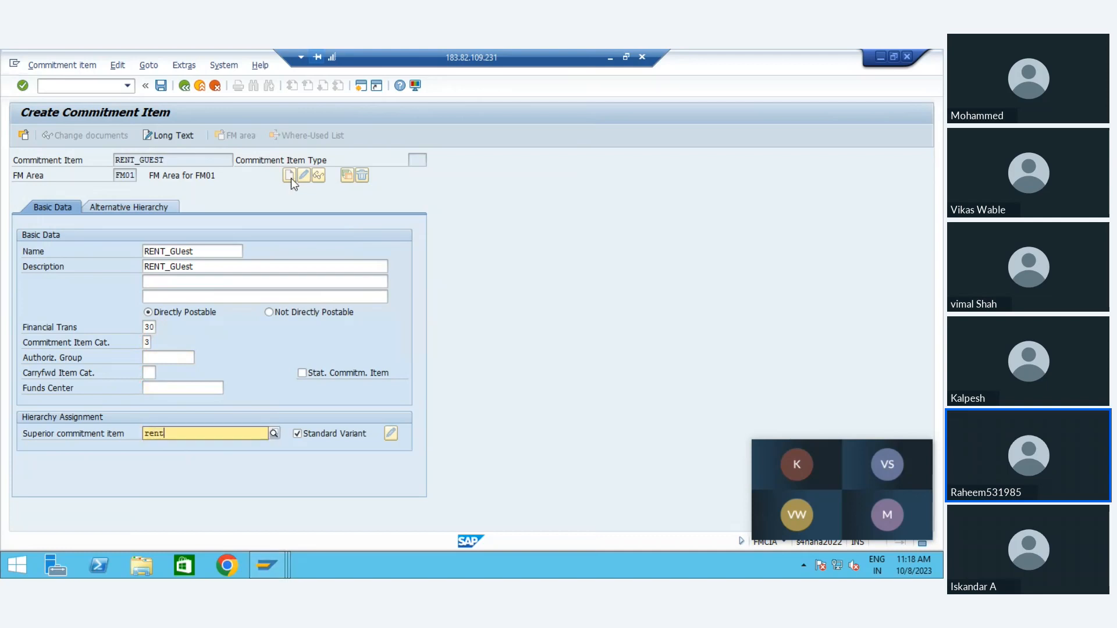
key("Return")
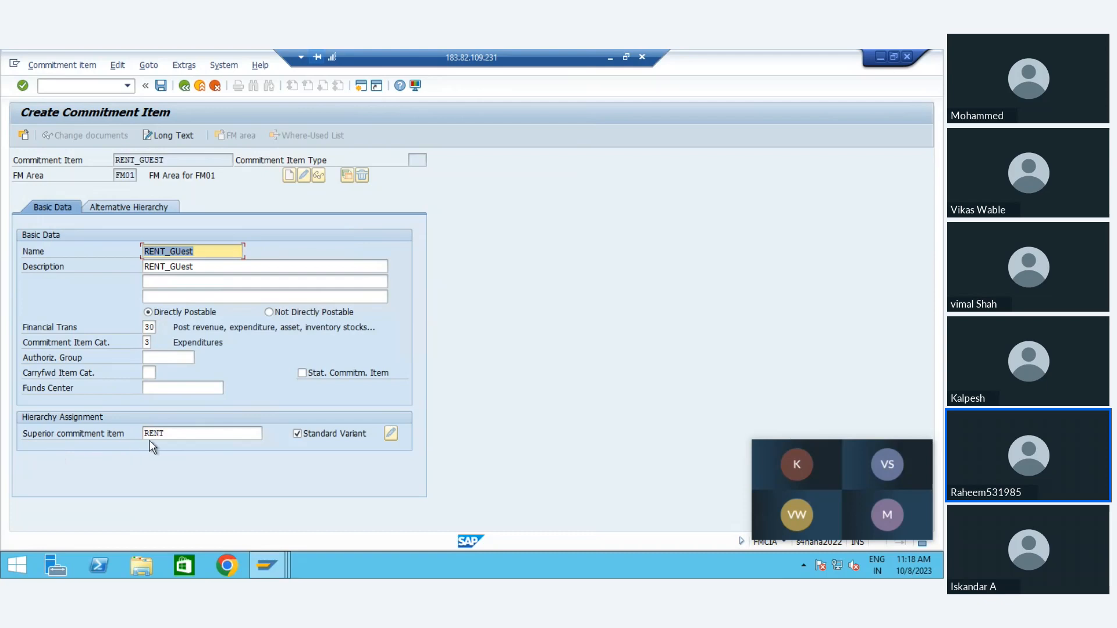
left_click(173, 436)
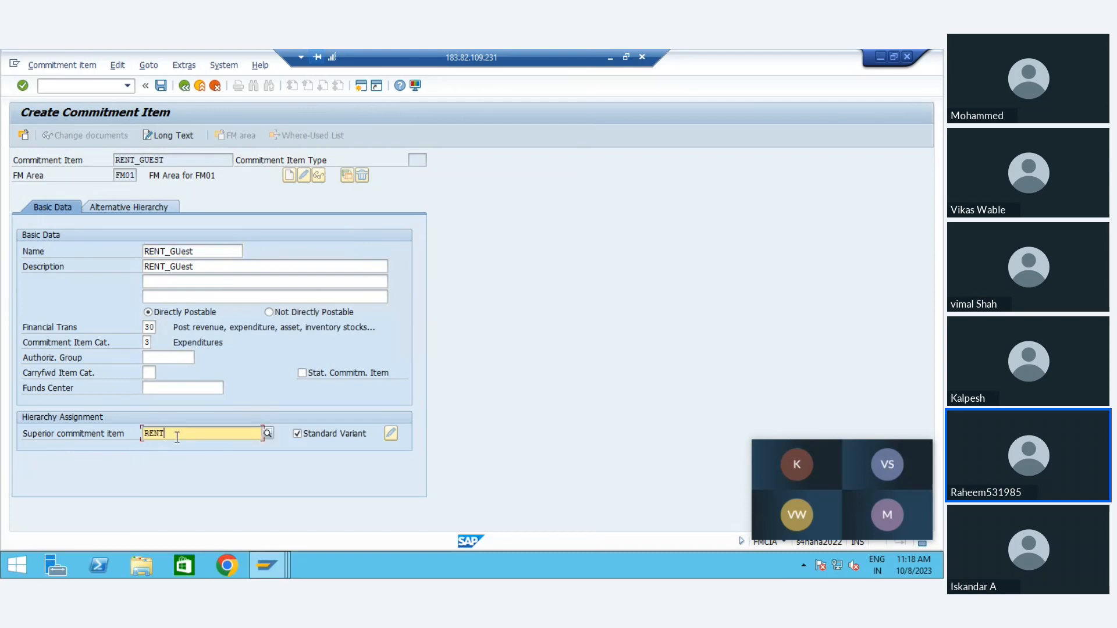
key("ctrl+s")
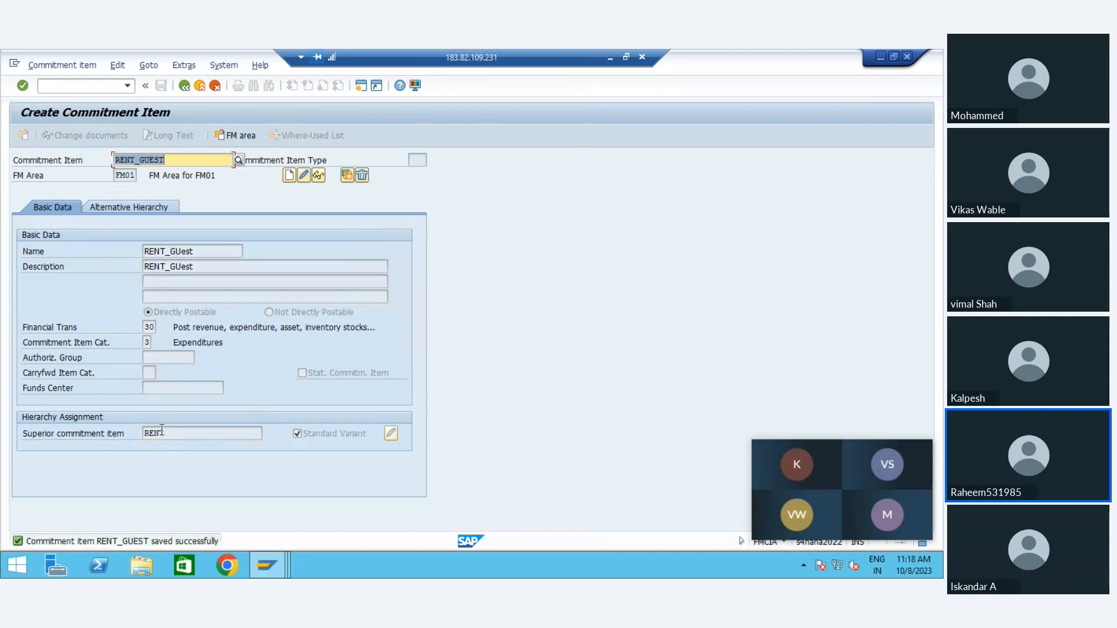
Step: Copy the saved commitment item's key RENT_GUEST and leave the commitment item transaction
left_click(165, 433)
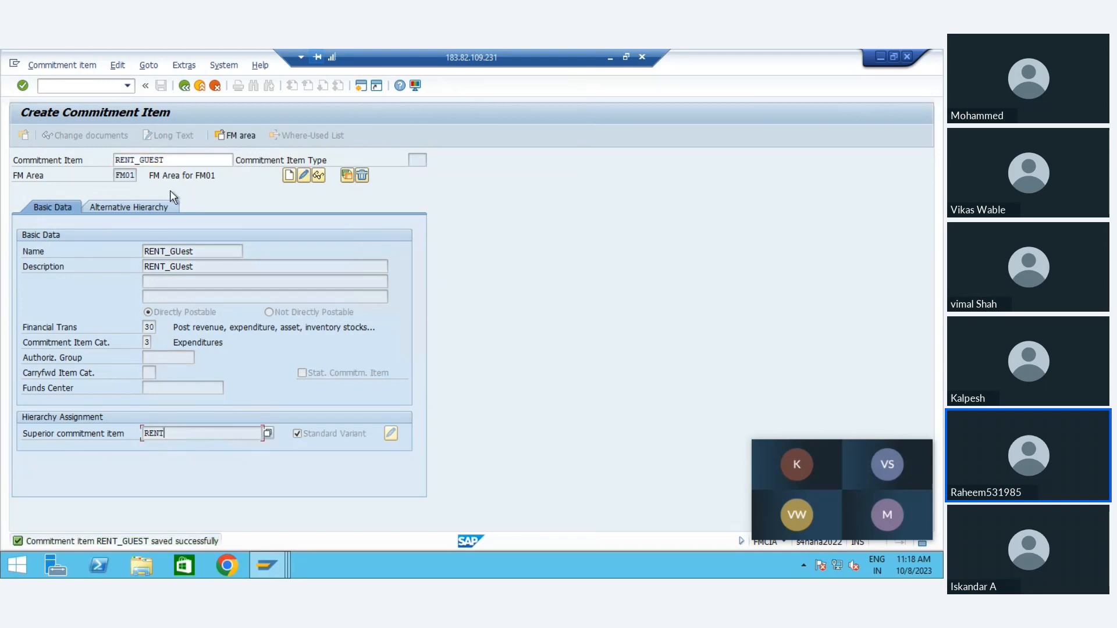
left_click(165, 161)
key("shift+Left")
key("shift+Left")
key("shift+Left")
key("shift+Left")
key("shift+Left")
key("shift+Left")
key("shift+Left")
key("shift+Left")
key("shift+Left")
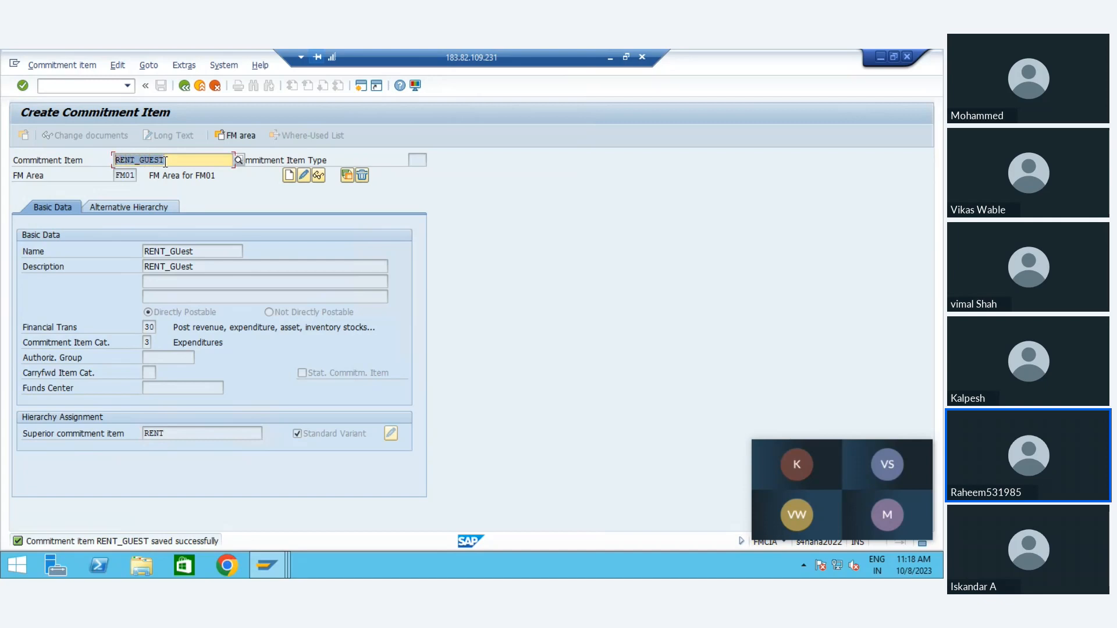
key("ctrl+c")
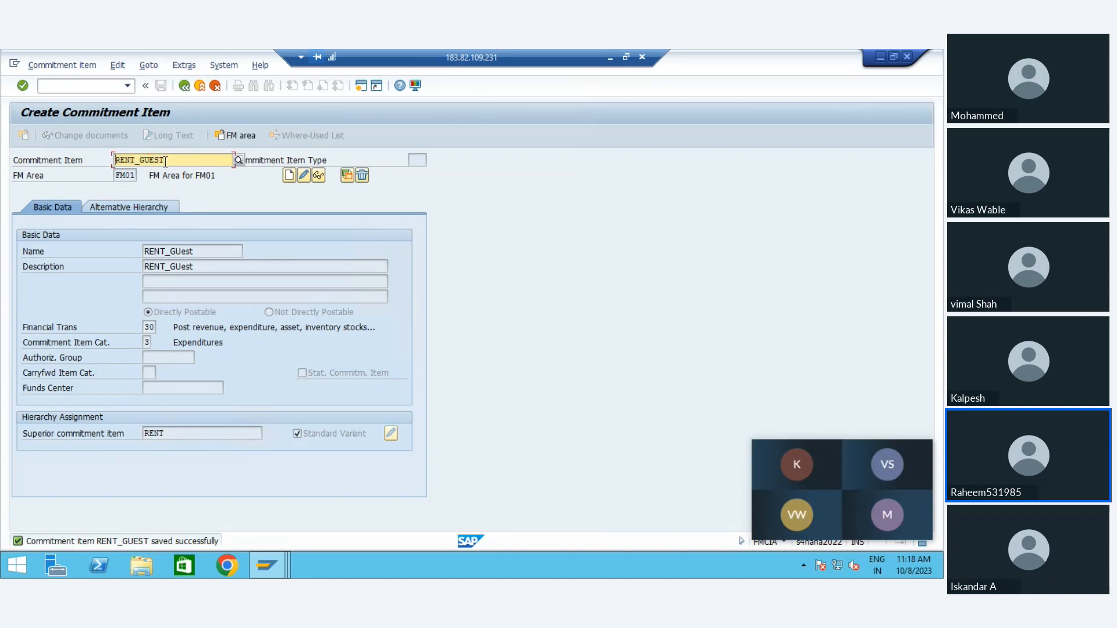
left_click(184, 86)
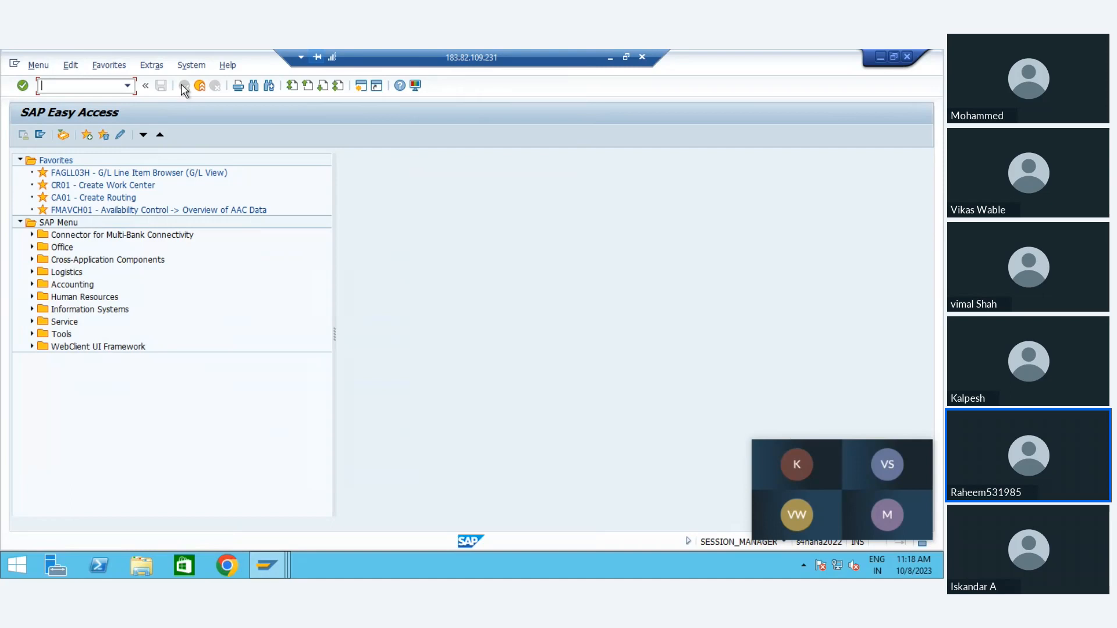
Step: Switch to the session with the commitment item type table and return from it to the implementation guide
mouse_move(264, 573)
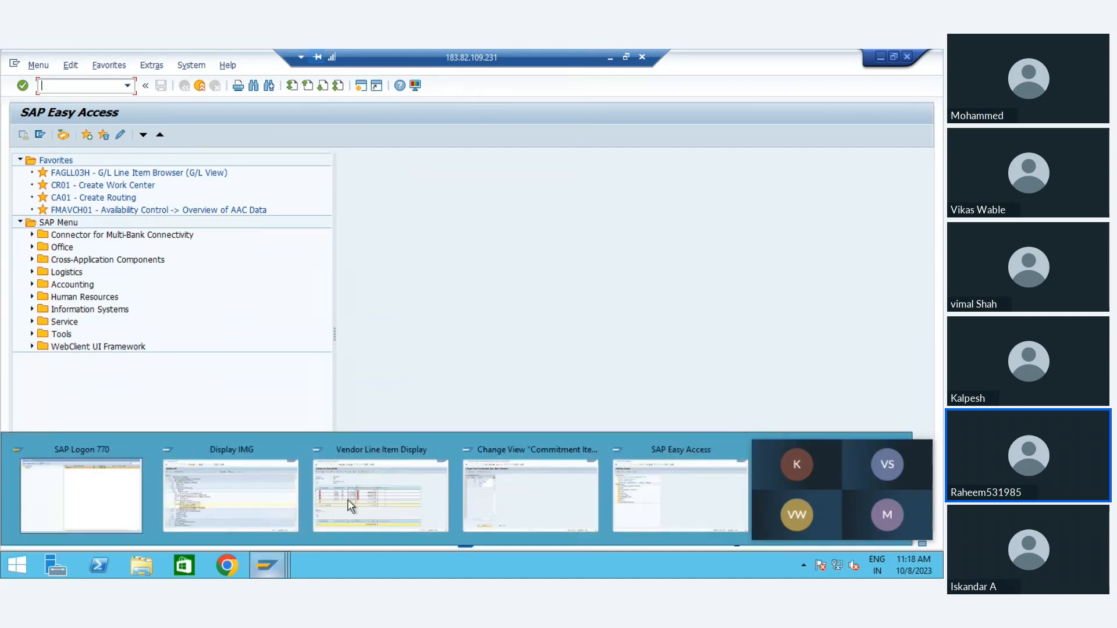
left_click(239, 505)
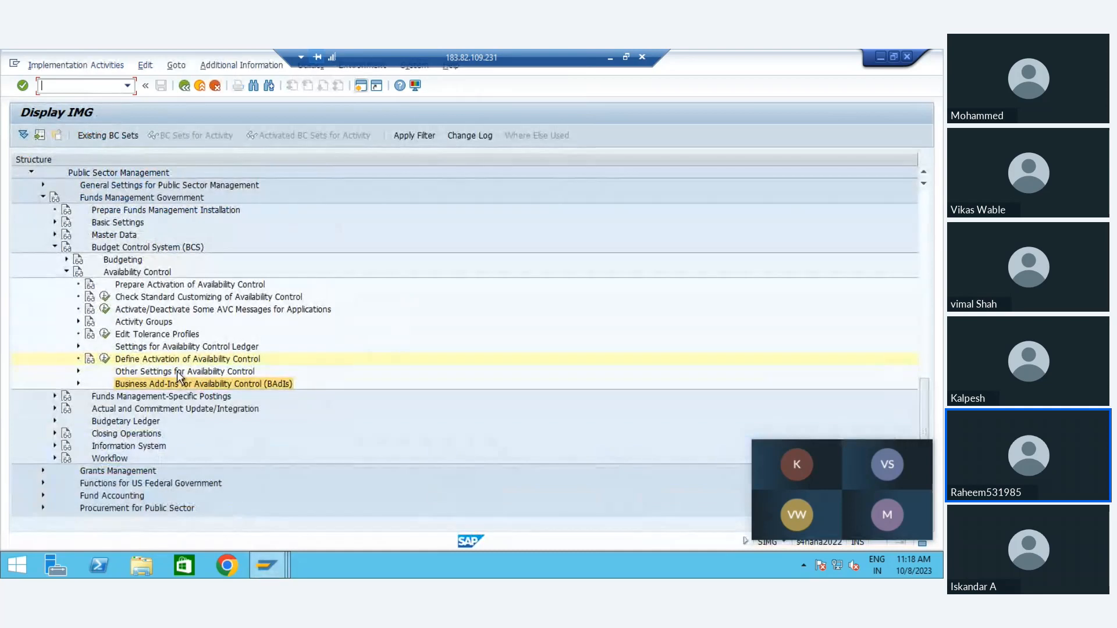
mouse_move(267, 565)
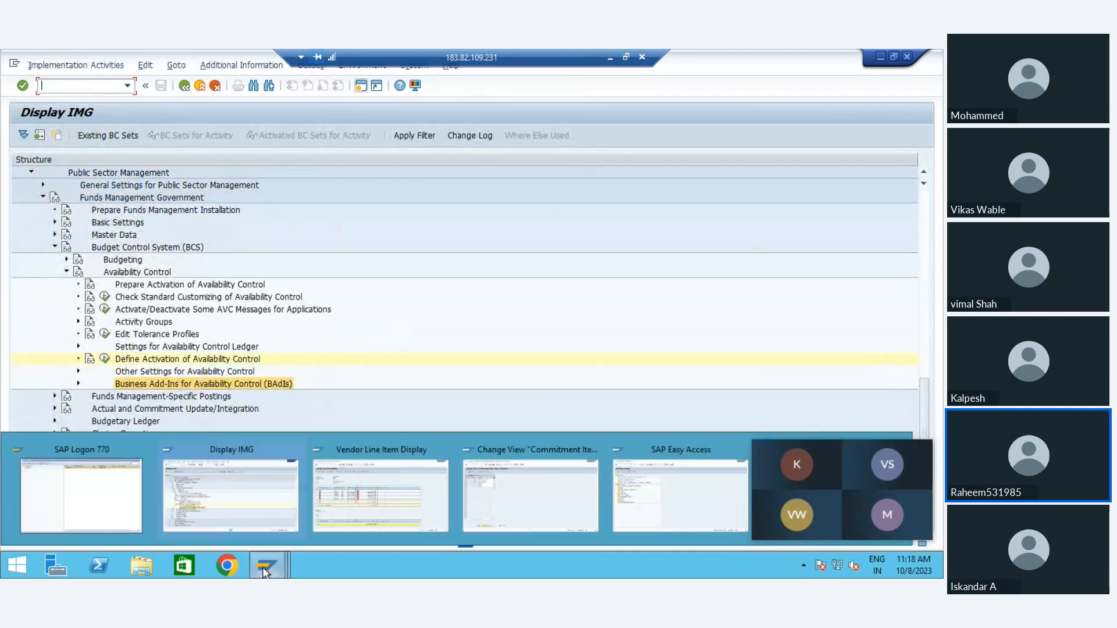
left_click(540, 499)
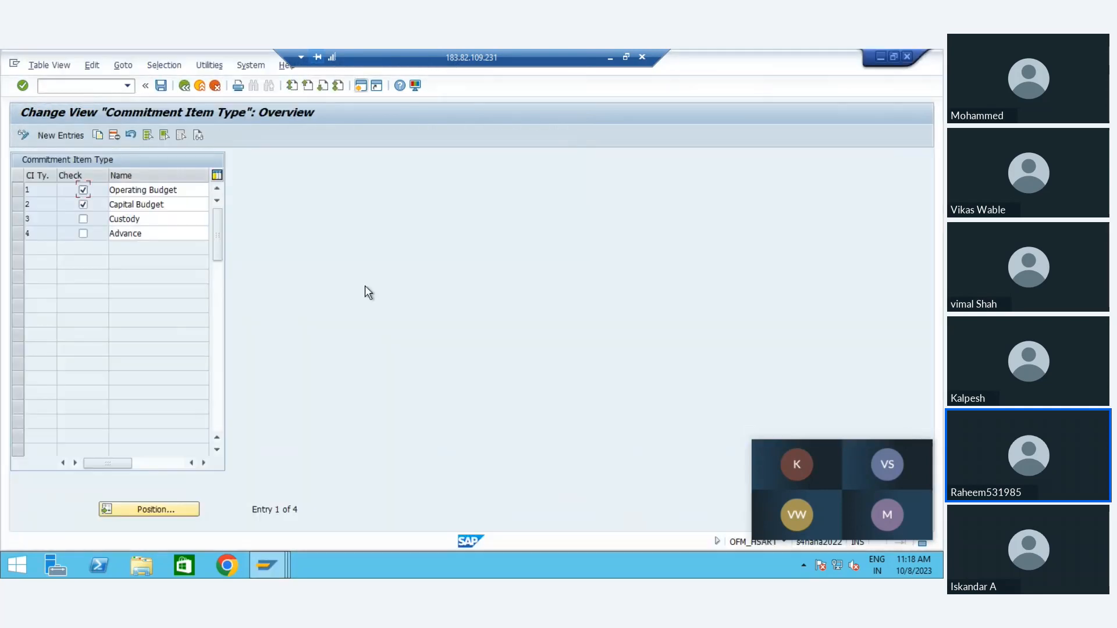
left_click(183, 85)
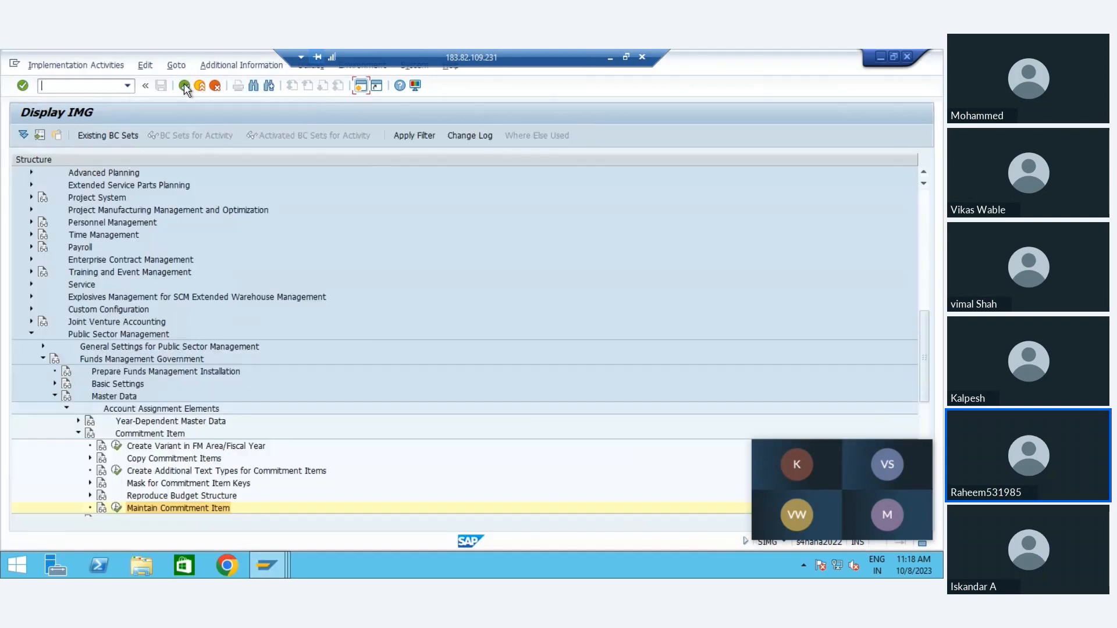
Step: Open the Create Variant in FM Area/Fiscal Year activity under Commitment Item for FM area FM01
left_click(187, 497)
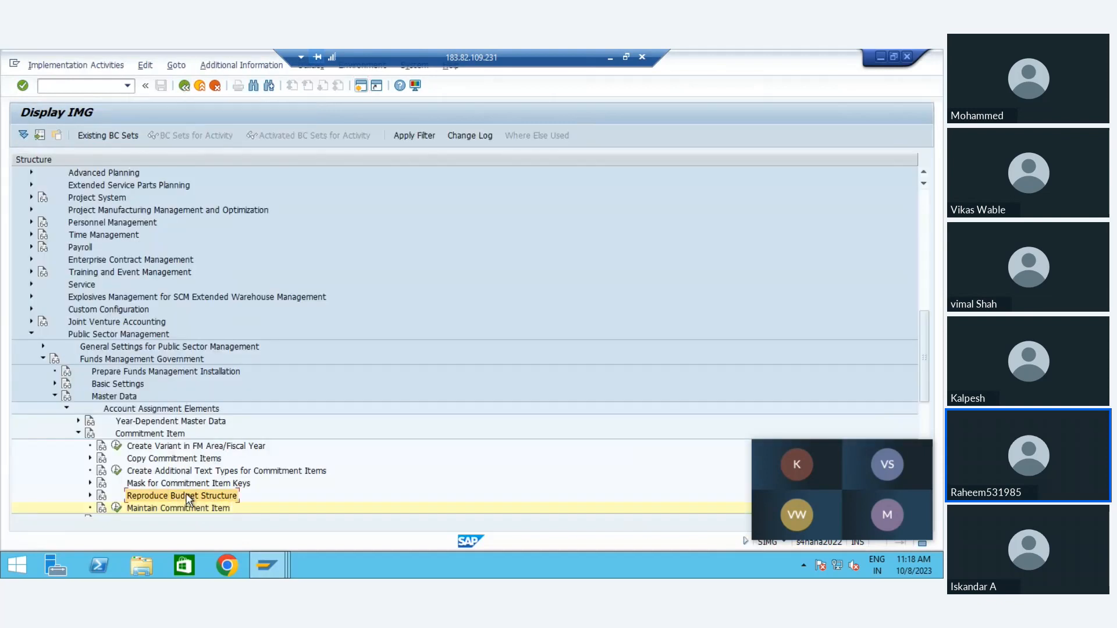
key("Up")
key("Up")
key("Up")
key("Up")
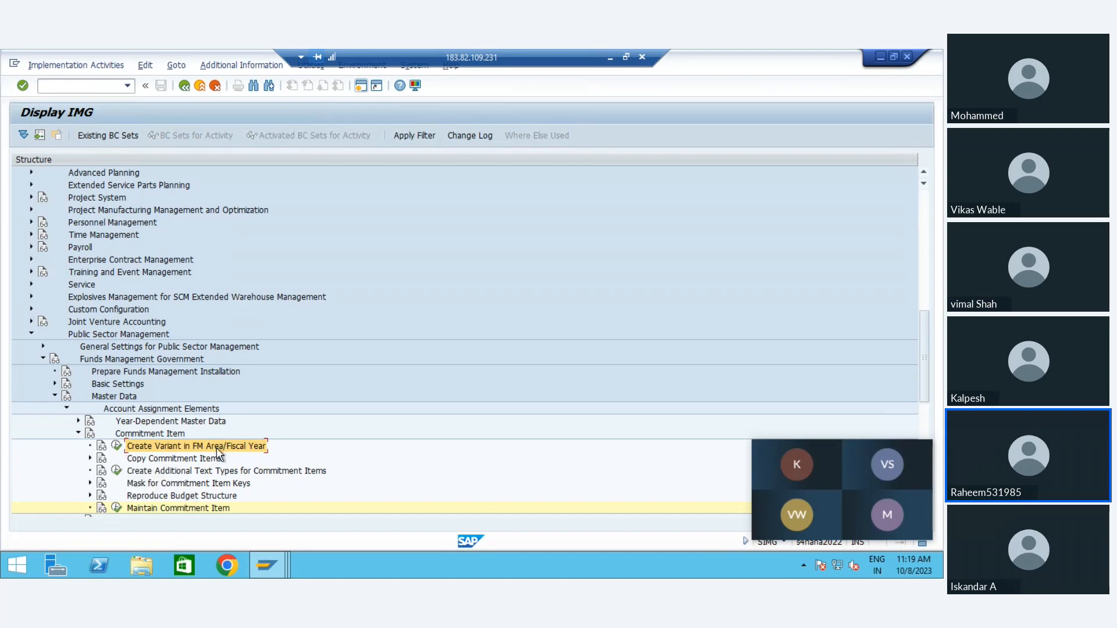
left_click(117, 445)
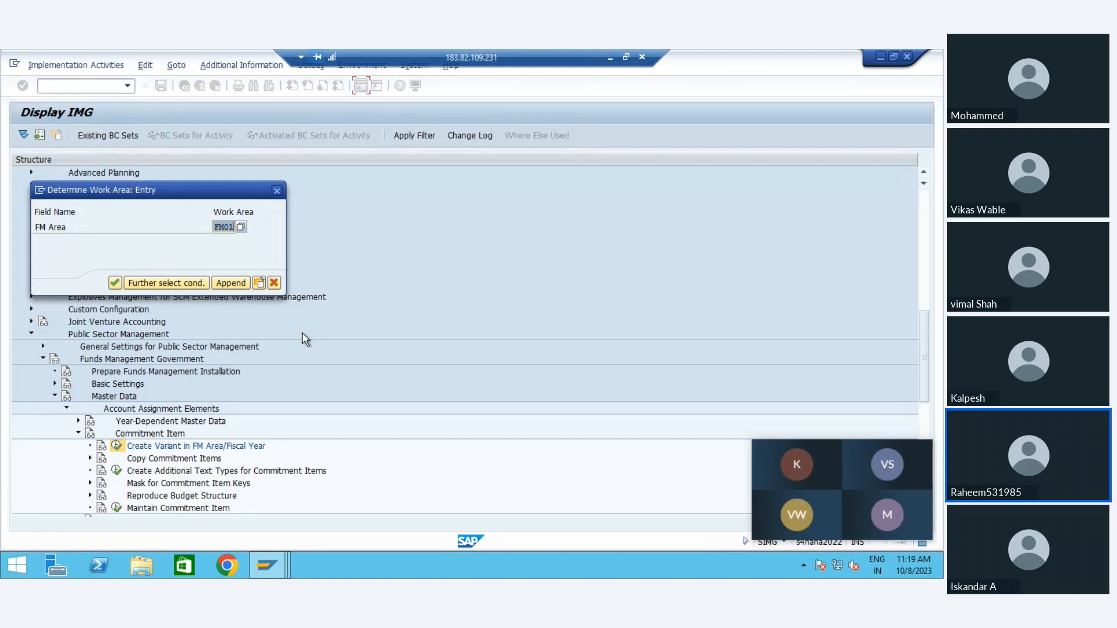
key("Return")
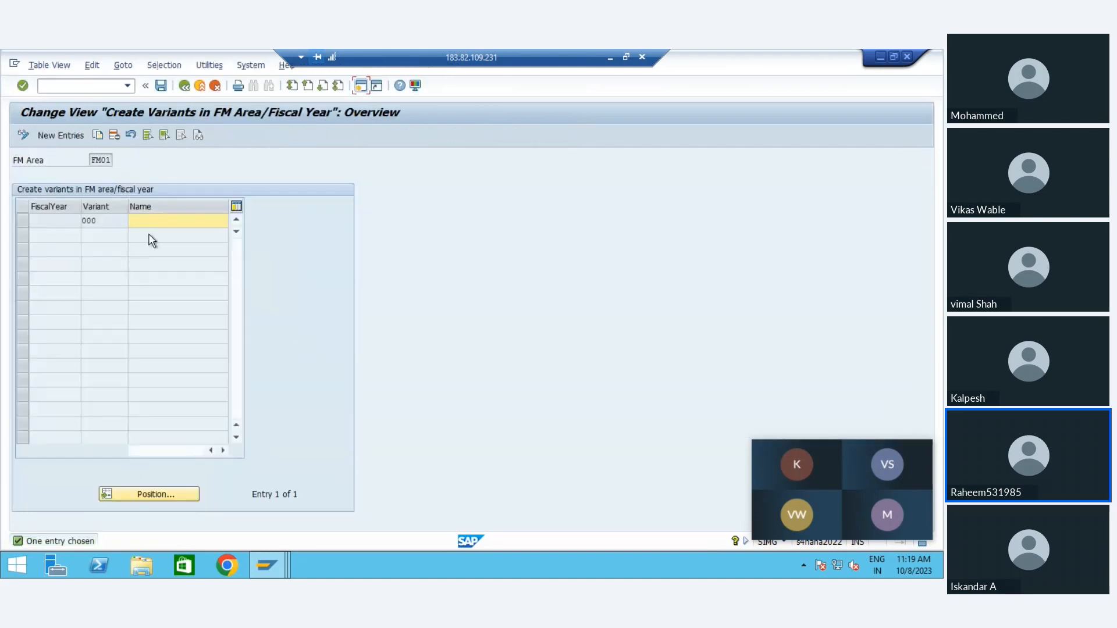
Step: Name commitment item variant 000 FM01, save it, and return to the implementation guide
left_click(145, 222)
type("FM01")
key("Return")
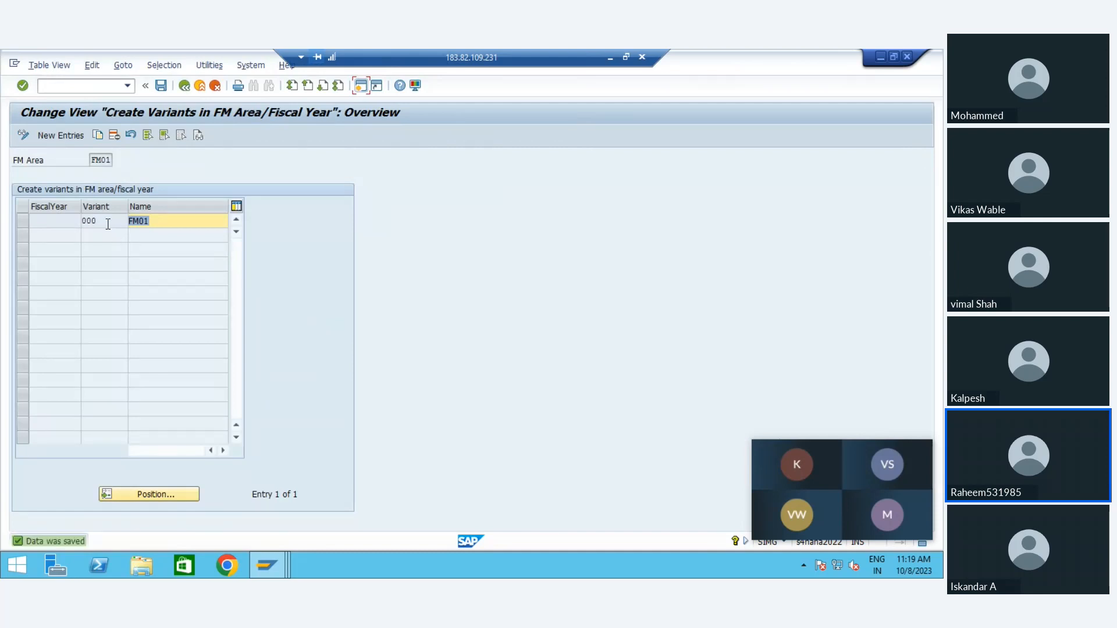
left_click(68, 221)
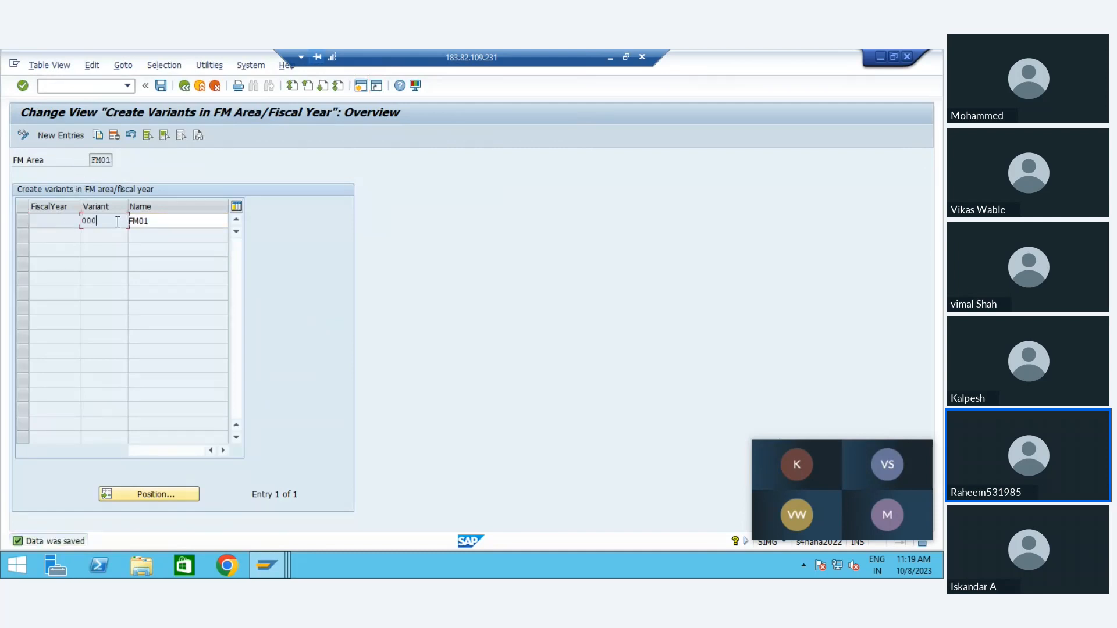
left_click(185, 87)
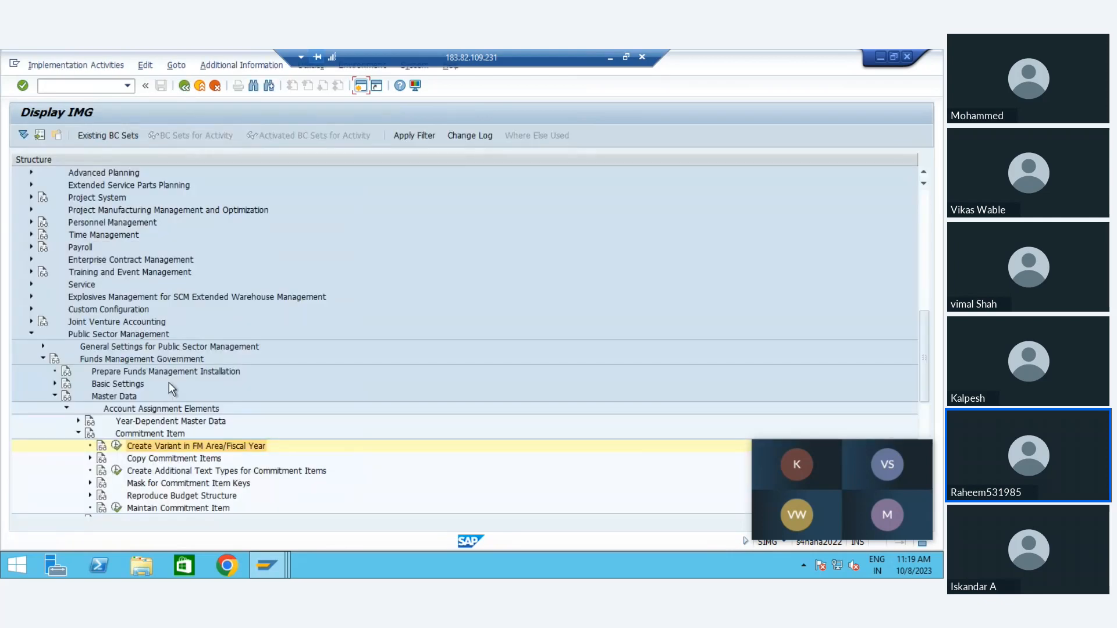
Step: Look over the Commitment Item activities under Account Assignment Elements and collapse that node
left_click(191, 473)
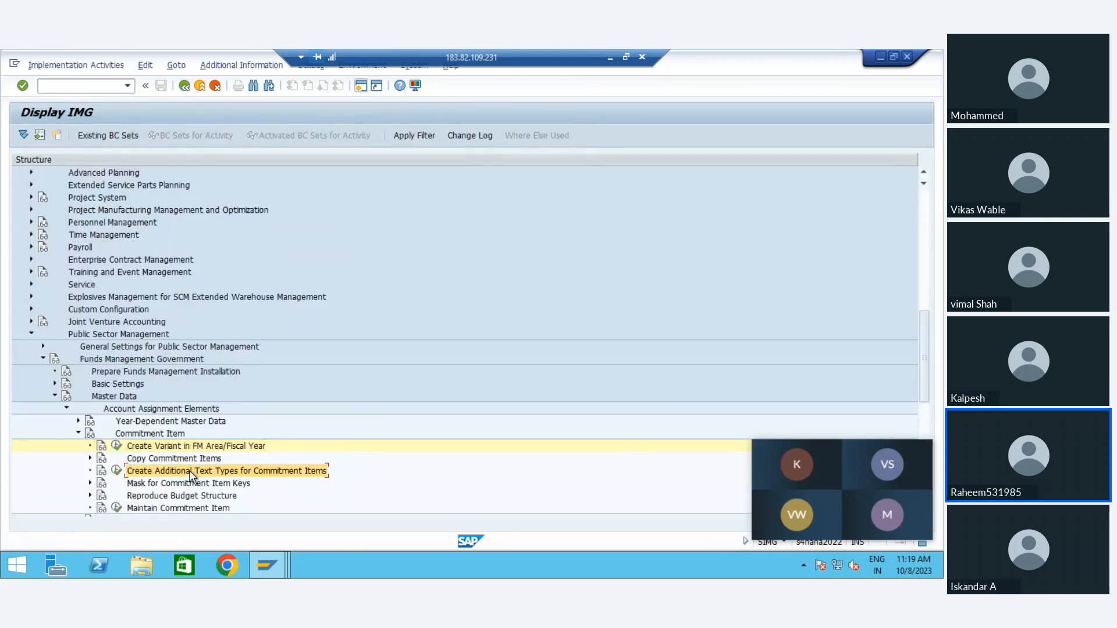
key("Up")
key("Up")
key("Up")
key("Up")
key("Up")
key("Down")
key("Down")
key("Down")
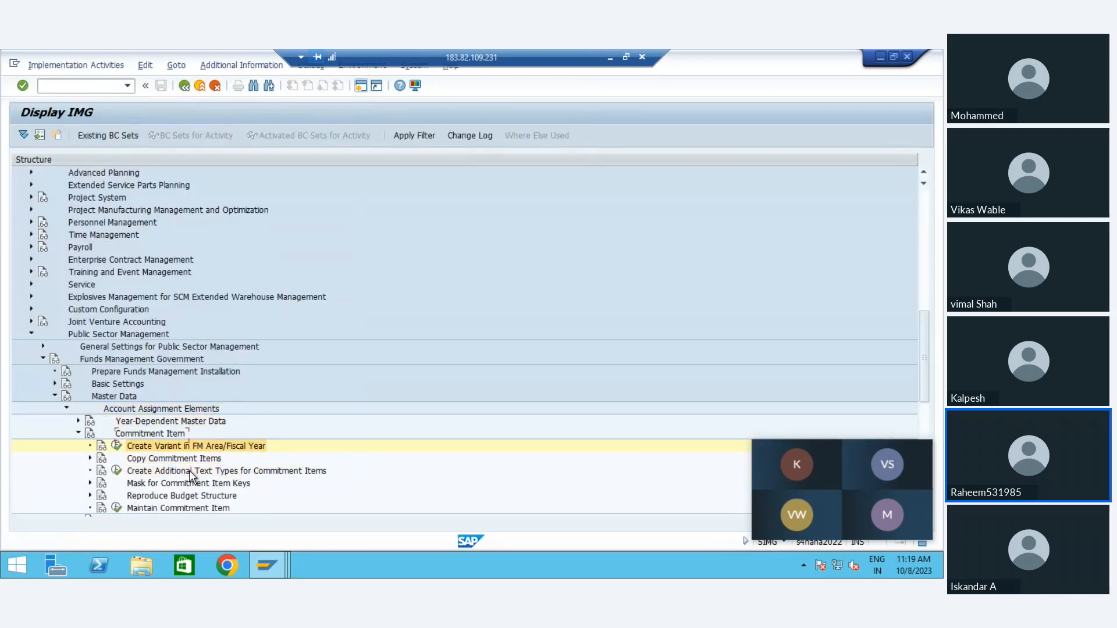
key("Up")
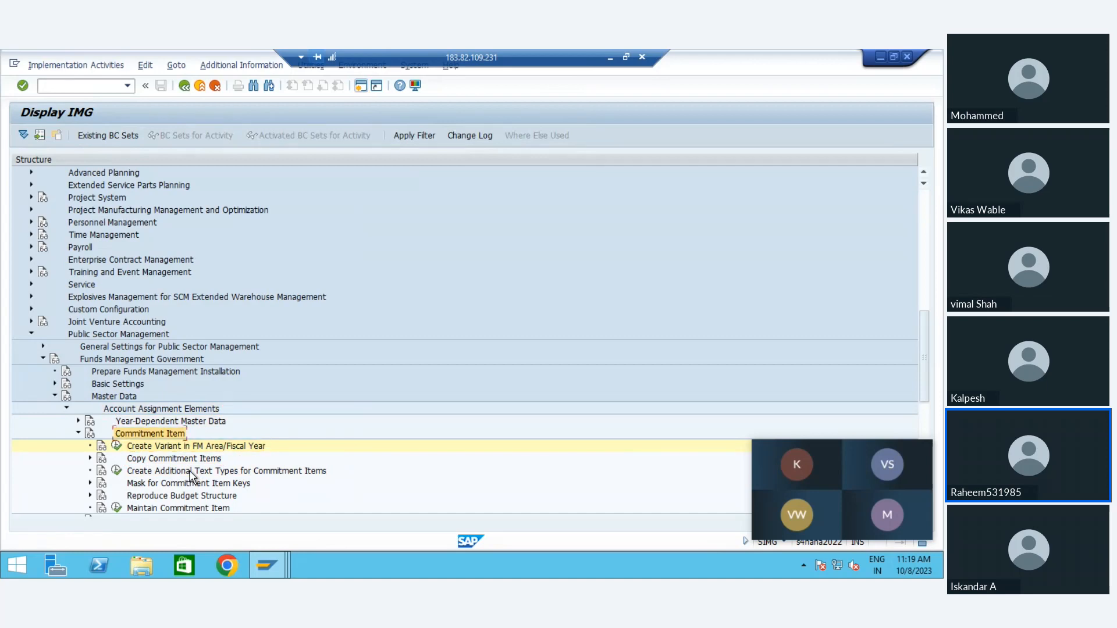
key("Left")
key("Right")
key("Down")
key("Up")
key("Left")
Step: Expand Funds Center to view its customizing activities, including Hierarchy Variant, and collapse it again
key("Down")
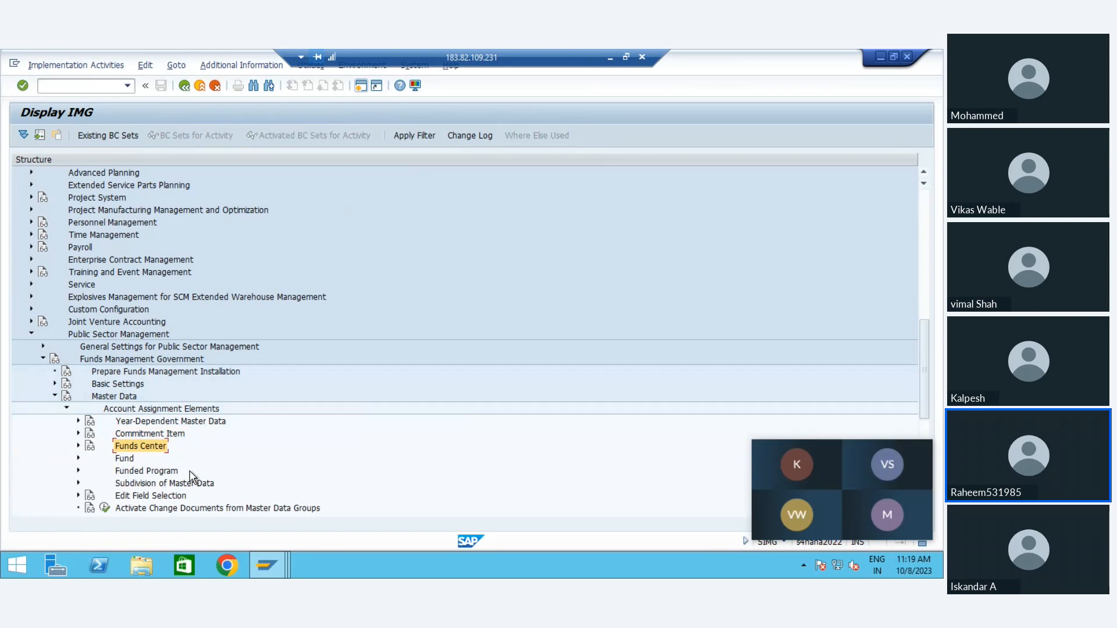
key("Right")
key("Down")
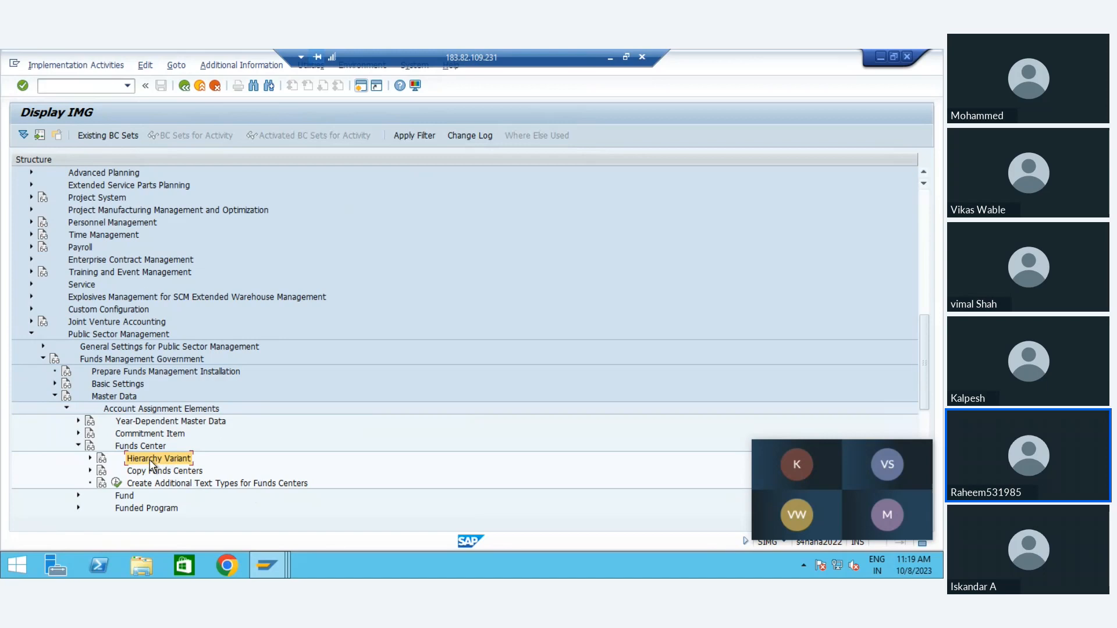
key("Left")
key("Left")
Step: Expand Fund under Account Assignment Elements and open the Create FM Fund Types activity
key("Down")
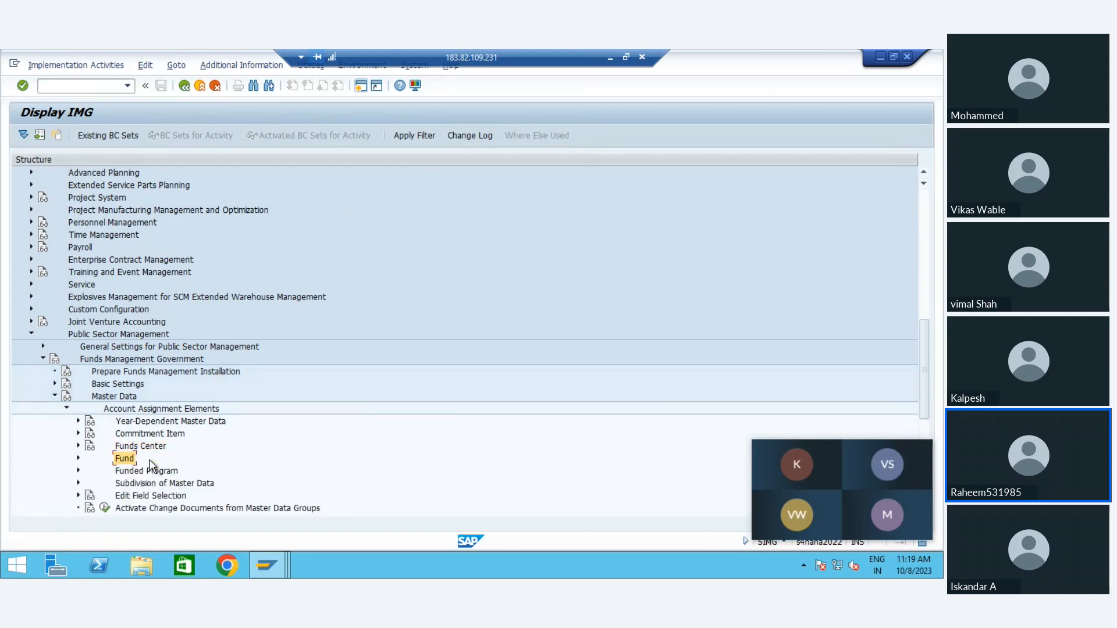
key("Right")
key("Down")
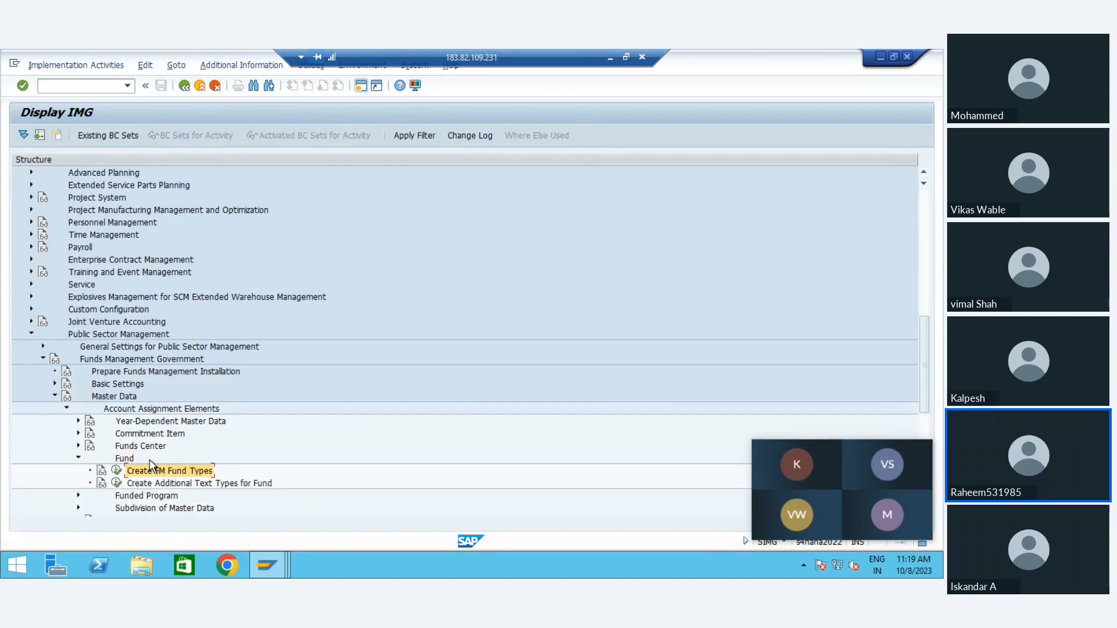
left_click(118, 472)
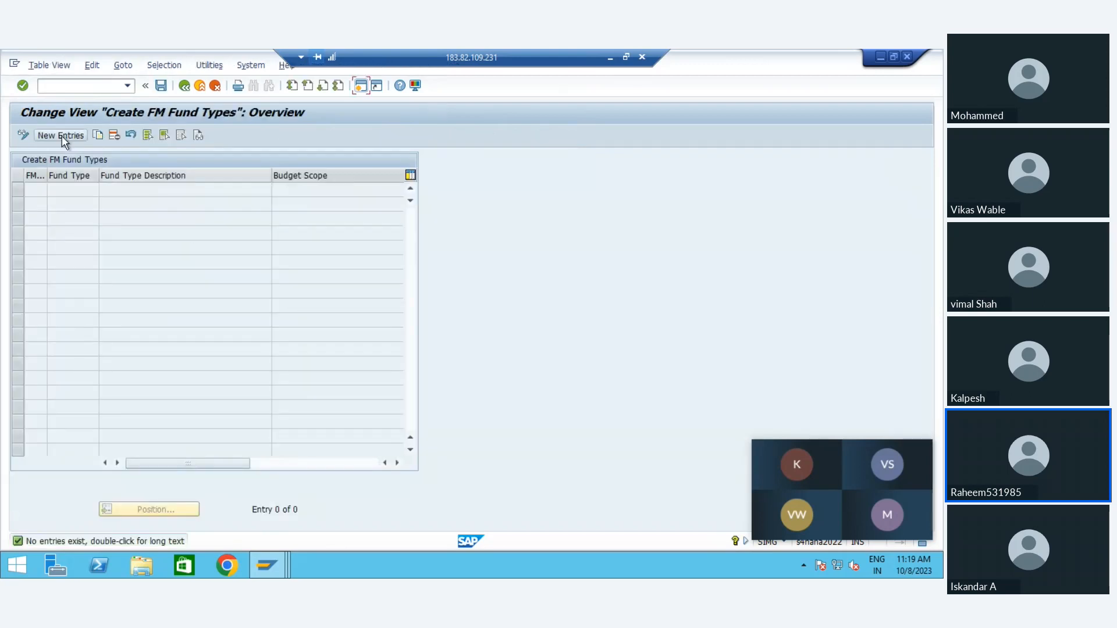
Step: Start a new FM fund type entry for FM area fm01, clear the area again, and return to the fund type overview
left_click(62, 135)
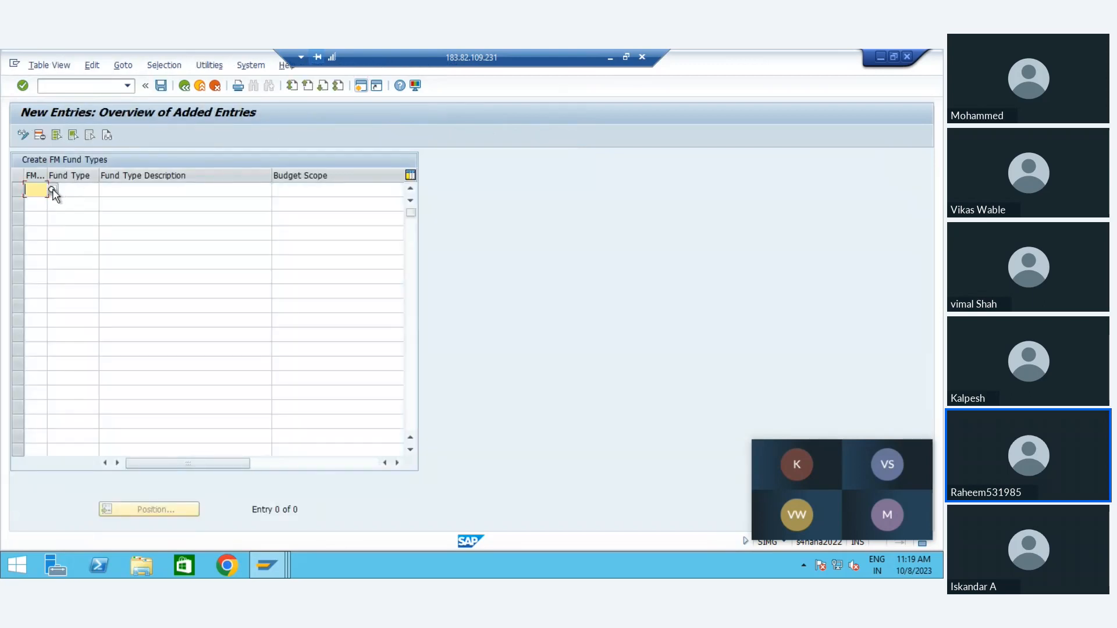
type("fm01")
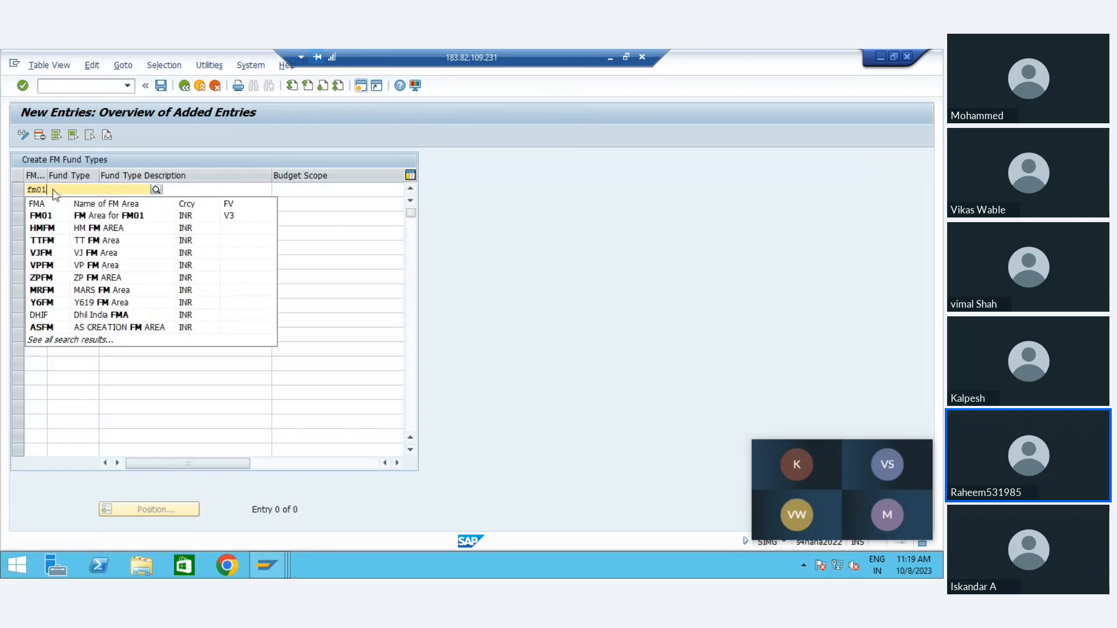
key("Tab")
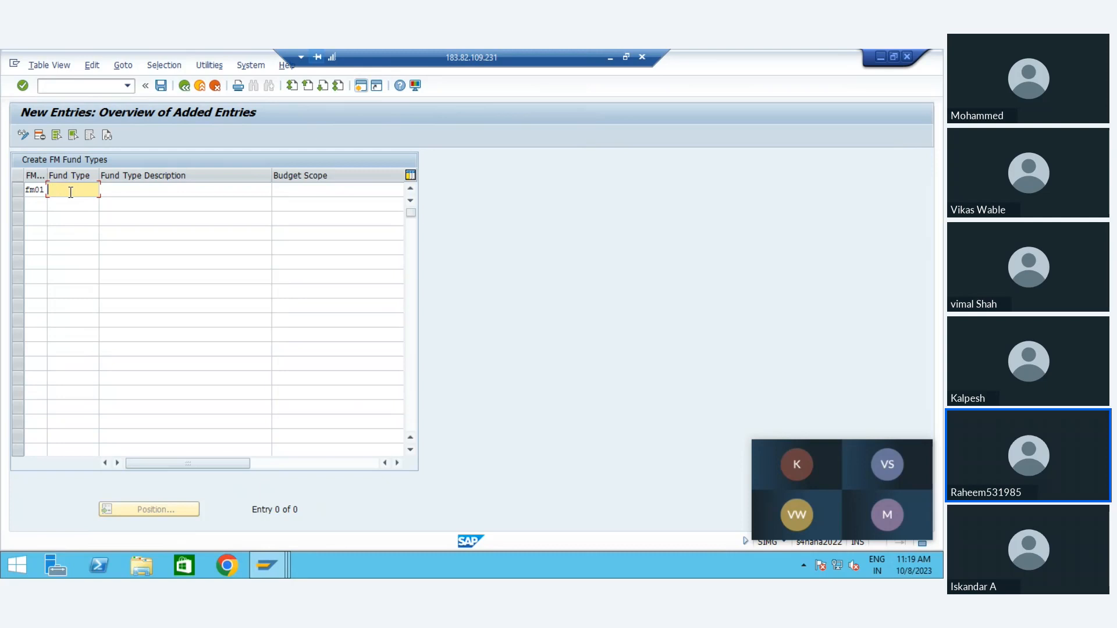
key("shift+Tab")
key("Delete")
left_click(71, 191)
left_click(184, 89)
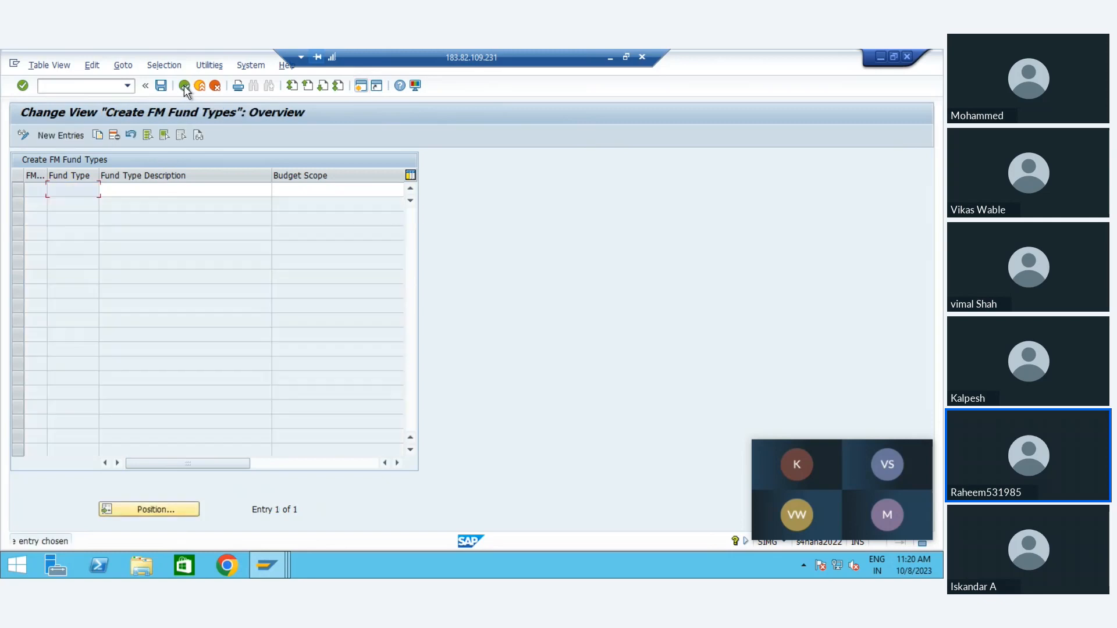
Step: Set the blank fund type entry's budget scope to Overall Budget, leave its description empty, and exit to the implementation guide
left_click(307, 192)
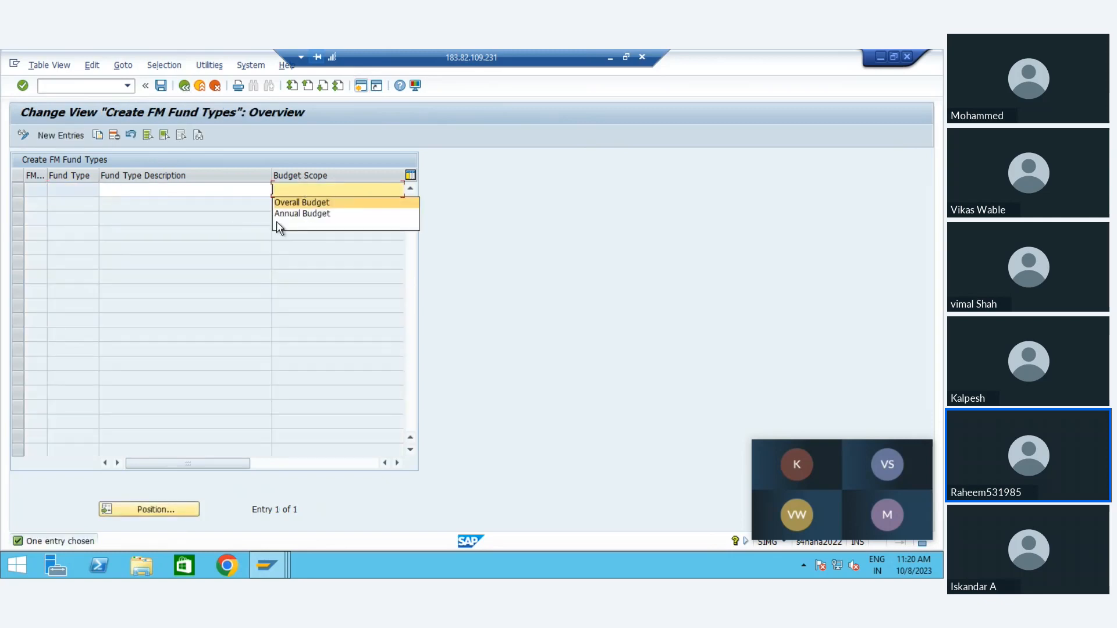
left_click(284, 203)
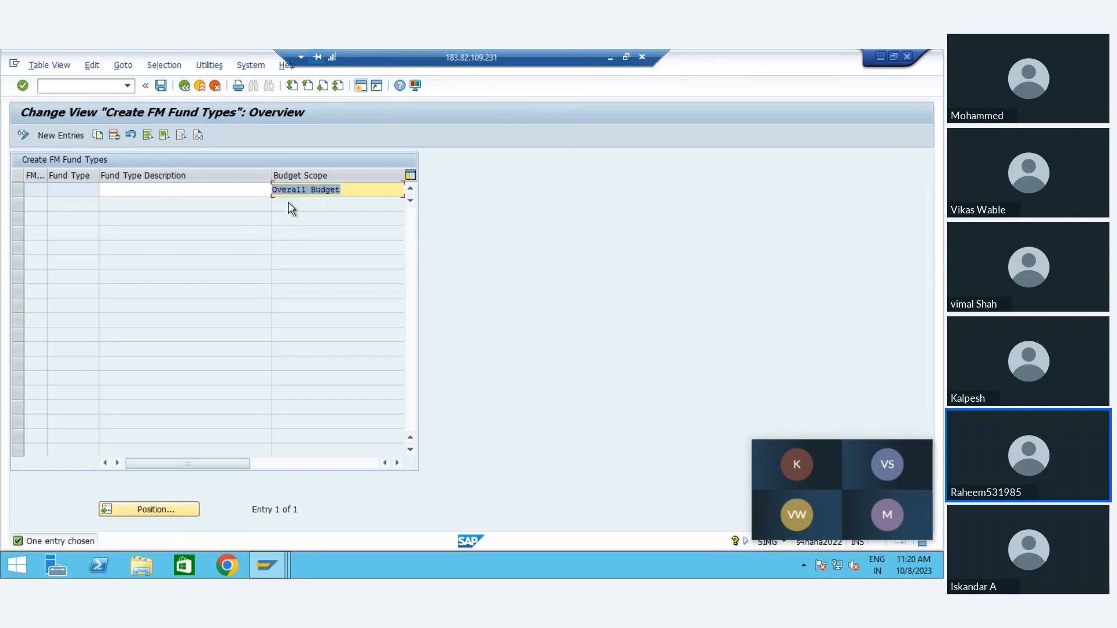
left_click(209, 189)
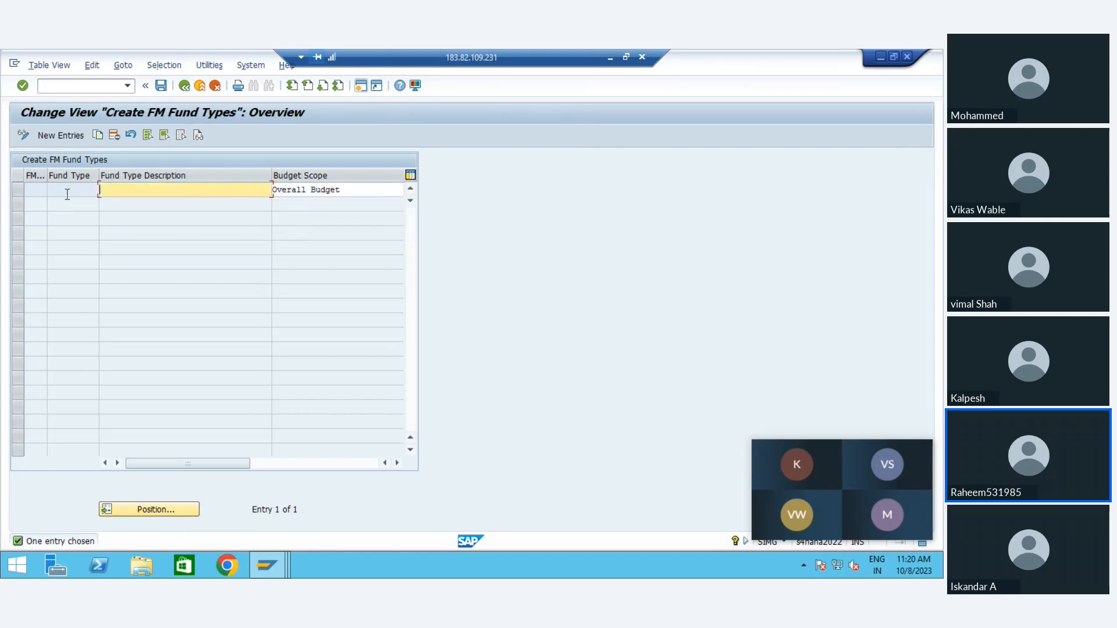
left_click(184, 87)
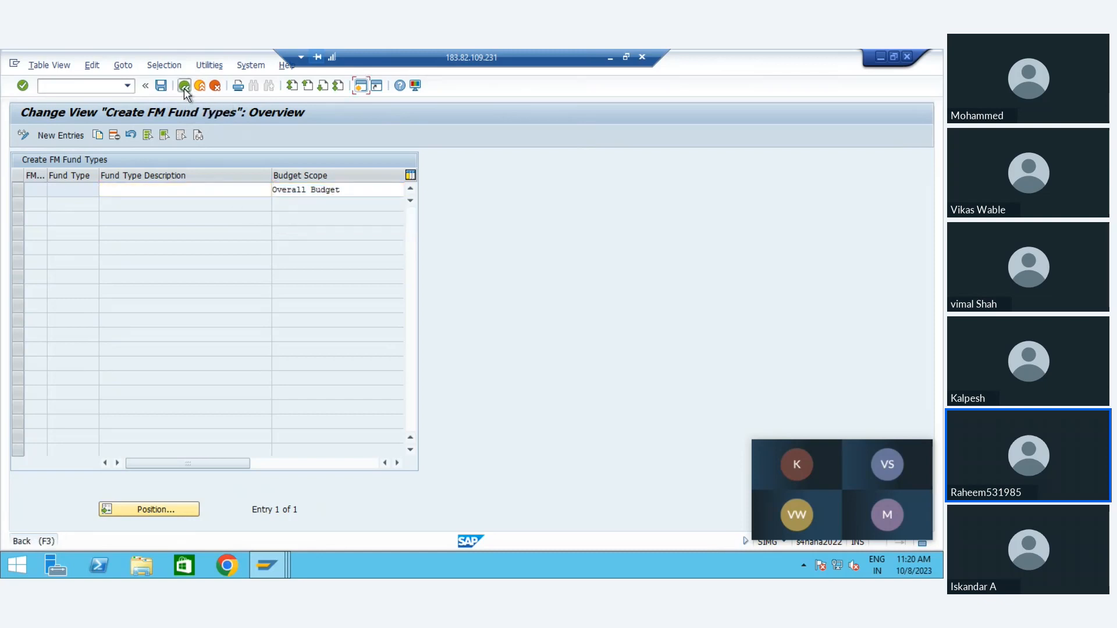
left_click(243, 304)
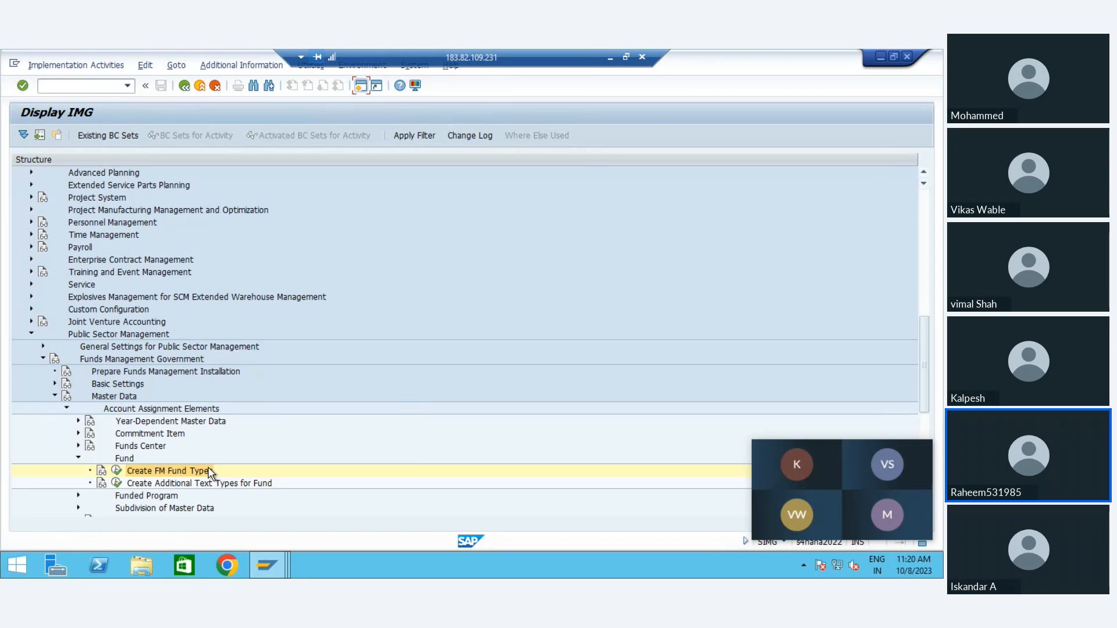
Step: Look over the nodes around Fund in the implementation guide and collapse the Fund node
key("Down")
key("Down")
key("Down")
key("Down")
key("Up")
key("Up")
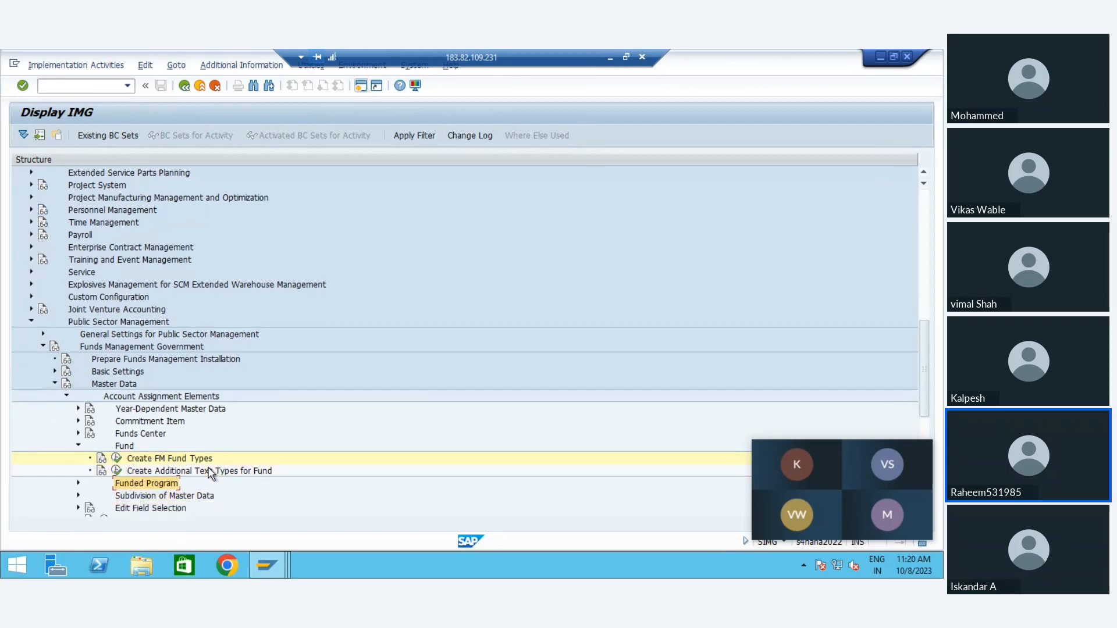
key("Up")
key("Up")
key("Up")
key("Left")
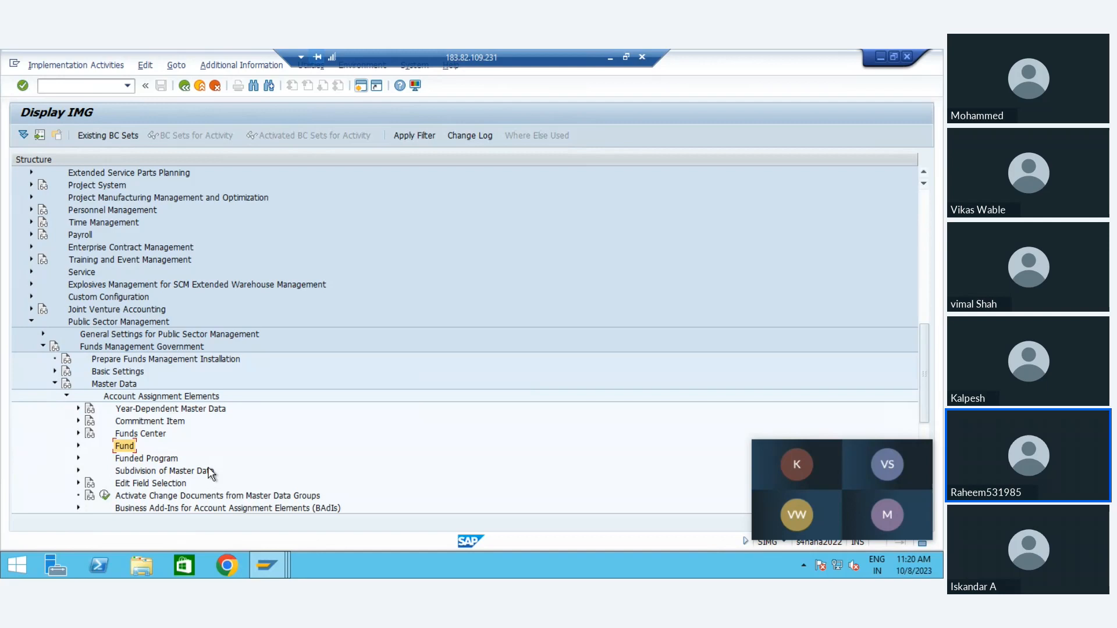
Step: Collapse Account Assignment Elements, look over the remaining Master Data nodes, and collapse Master Data
key("Up")
key("Up")
key("Up")
key("Up")
key("Left")
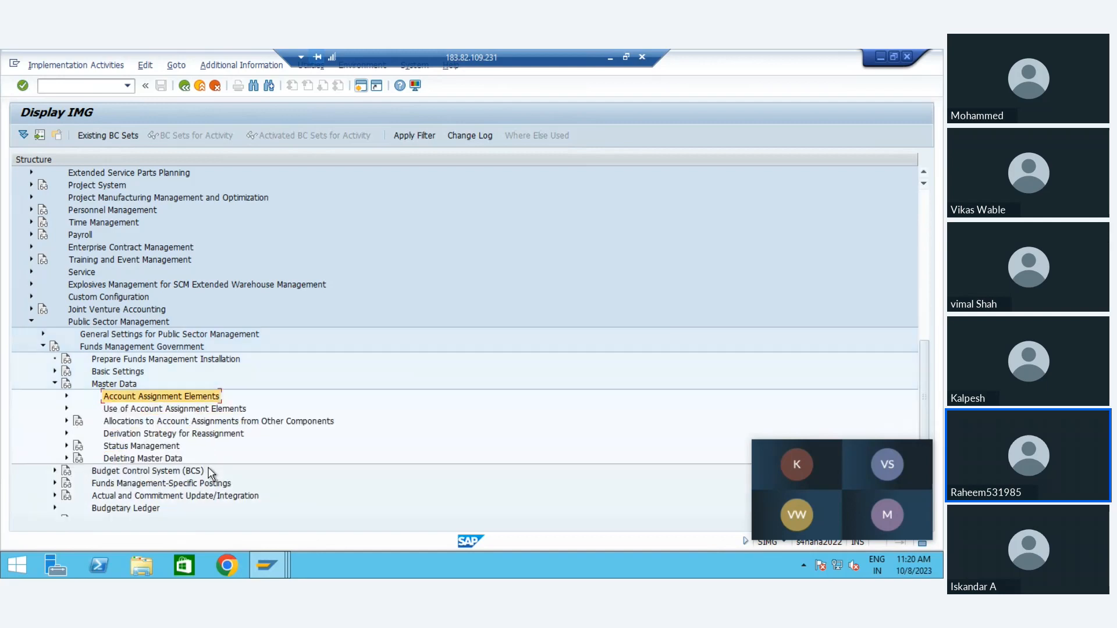
key("Down")
key("Down")
key("Up")
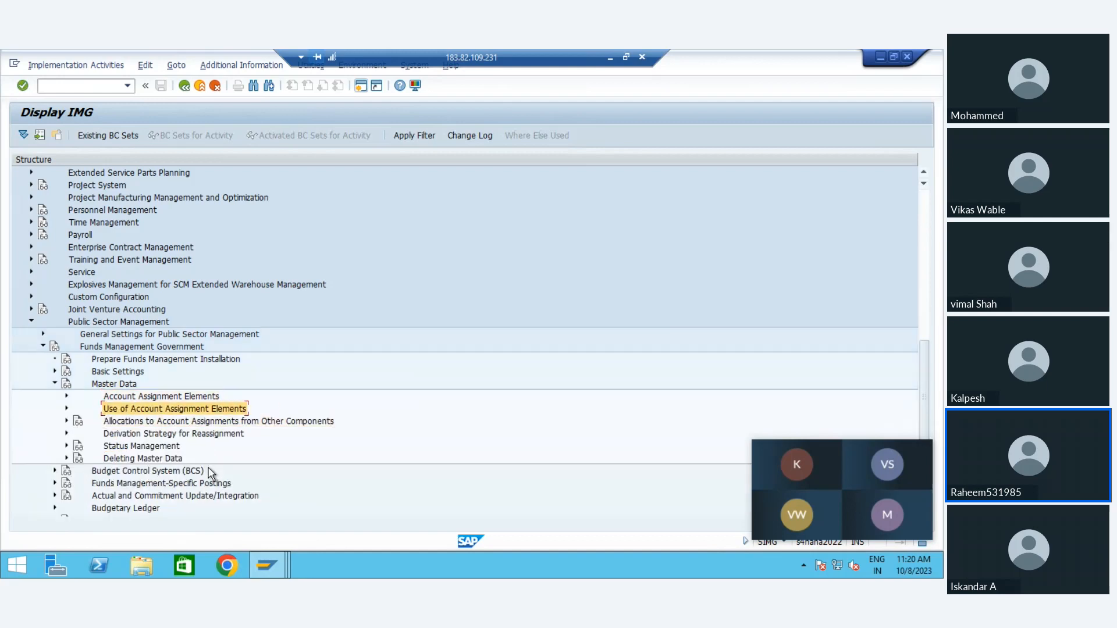
Step: Expand Budget Control System (BCS) and its Budgeting node under Funds Management Government
key("Down")
key("Down")
key("Left")
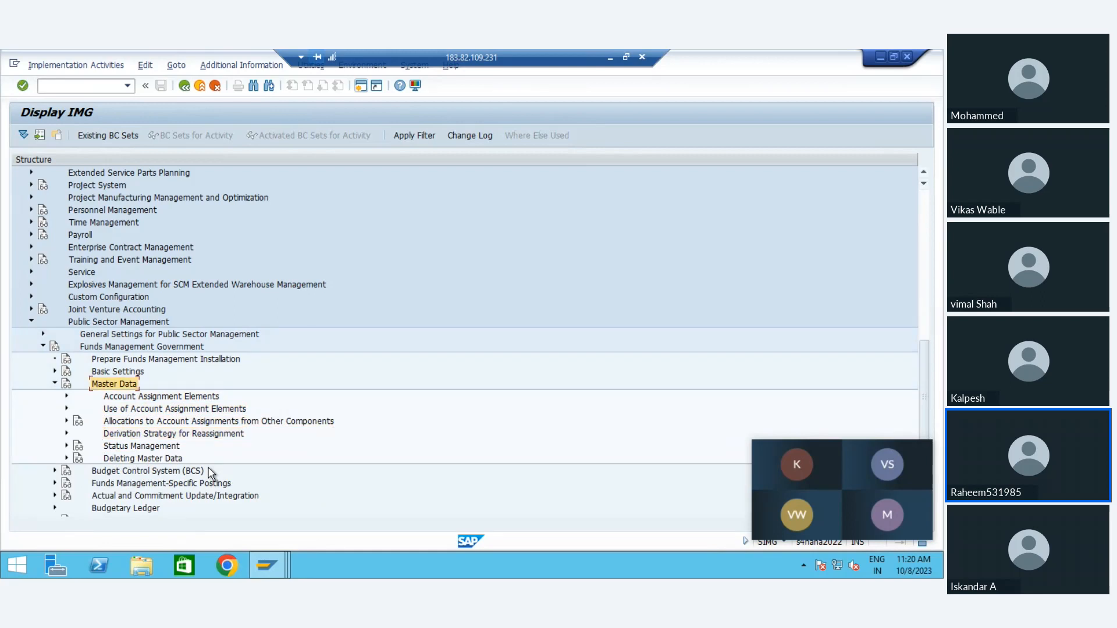
key("Left")
key("Up")
key("Down")
key("Down")
key("Right")
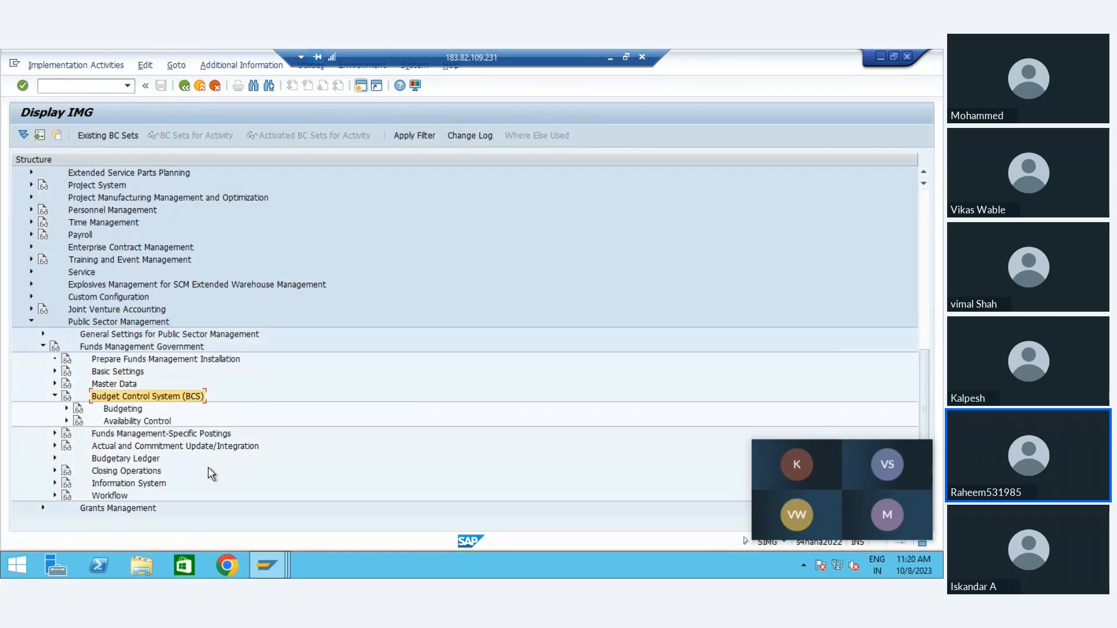
Step: Expand Basic Settings and its Use of Master Data node under Budgeting
key("Down")
key("Right")
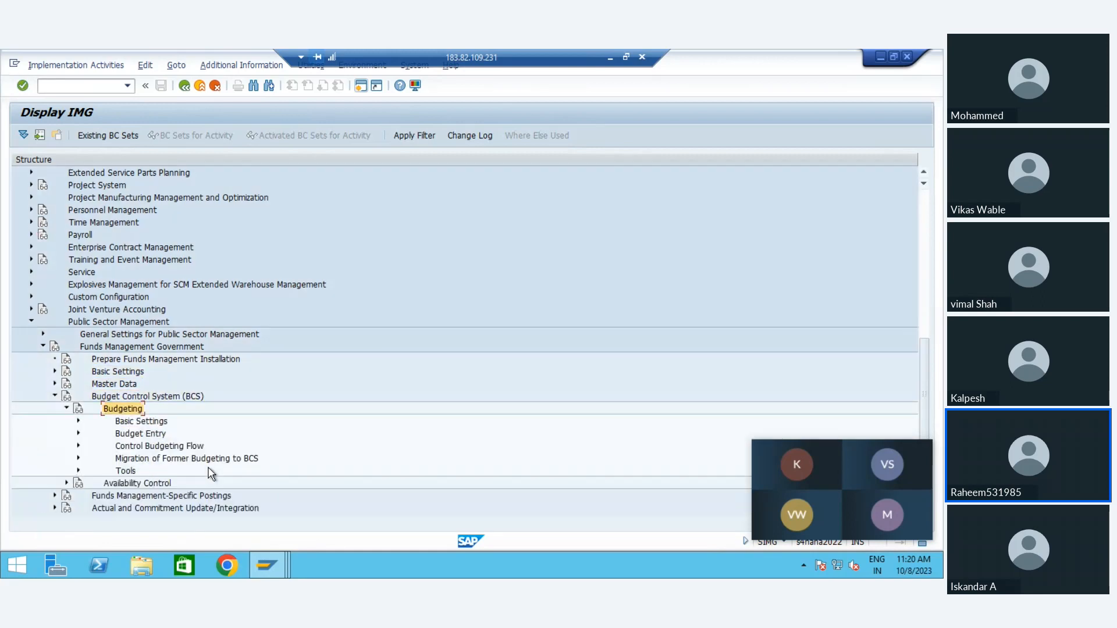
key("Down")
key("Right")
key("Down")
key("Up")
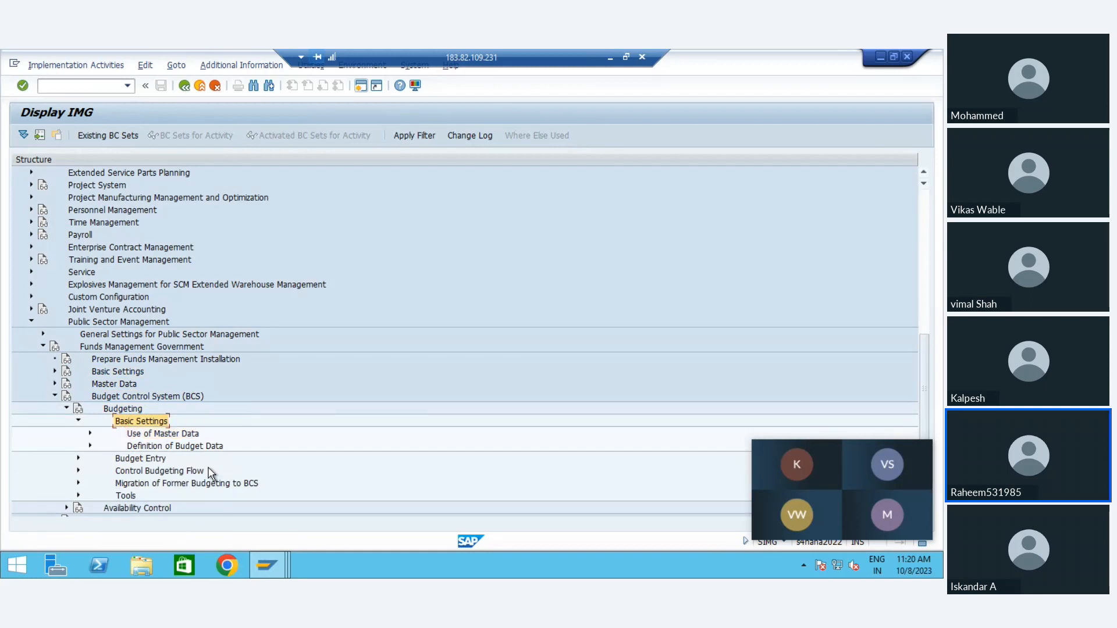
key("Left")
key("Down")
key("Up")
key("Right")
key("Down")
key("Right")
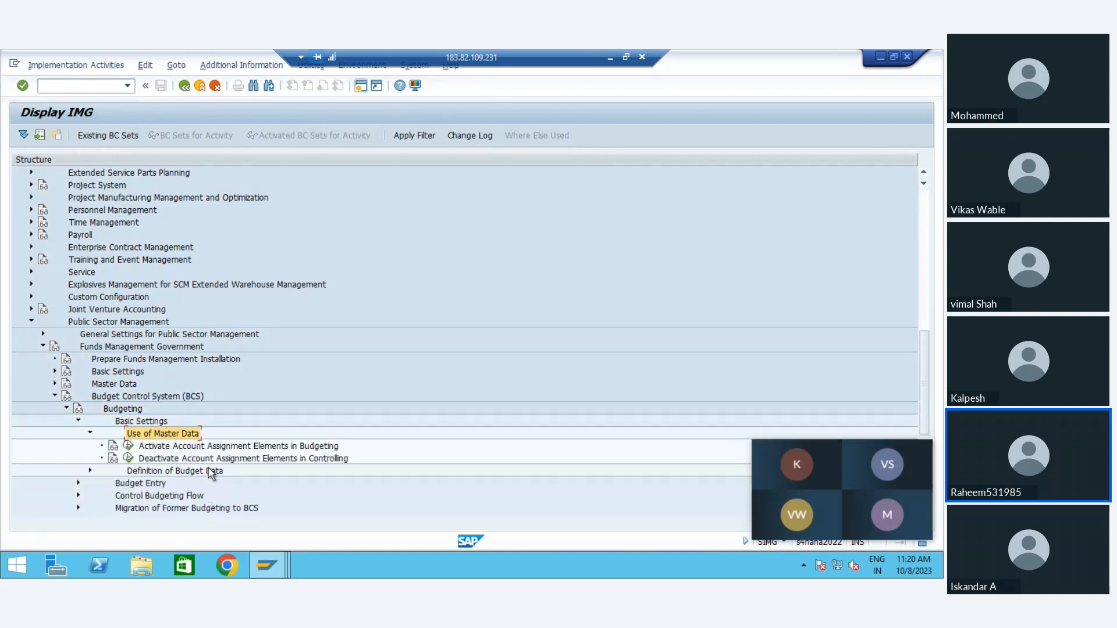
Step: Open Activate Account Assignment Elements in Budgeting and select the FM01 row to inspect its element statuses
key("Down")
left_click(129, 447)
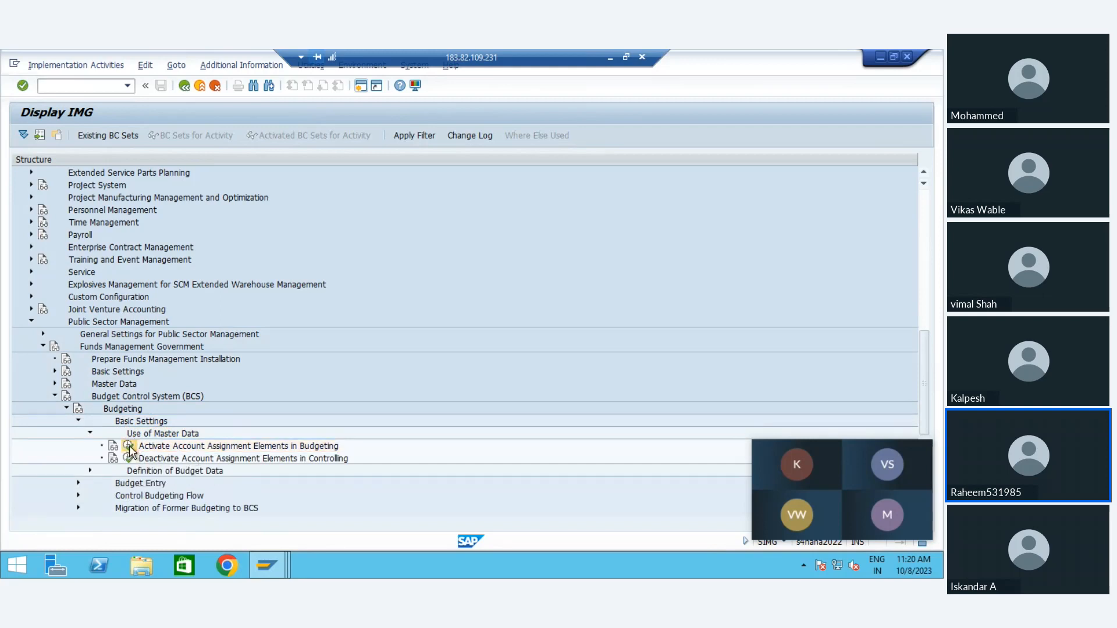
left_click(16, 204)
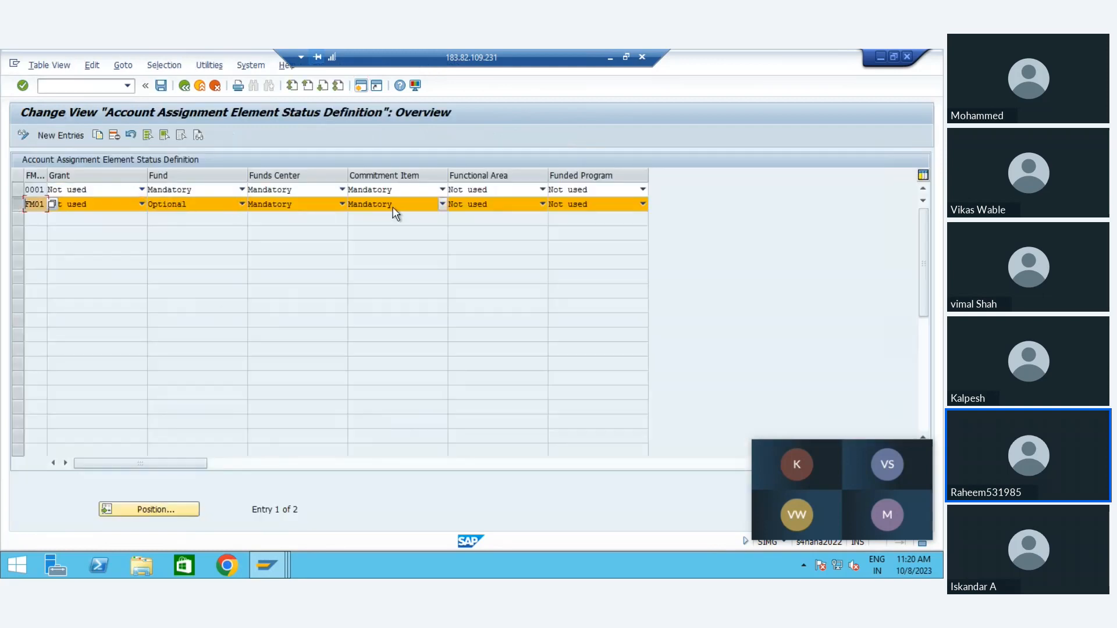
Step: Check the Grant and Fund statuses in the FM01 row and return to the IMG structure
left_click(92, 205)
left_click(197, 206)
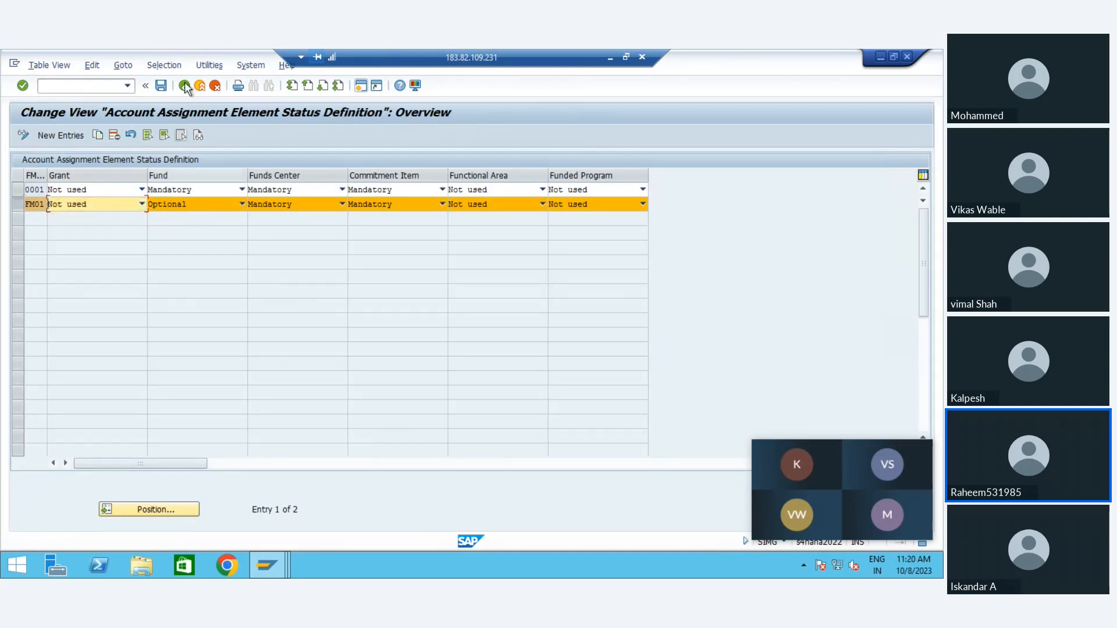
left_click(185, 85)
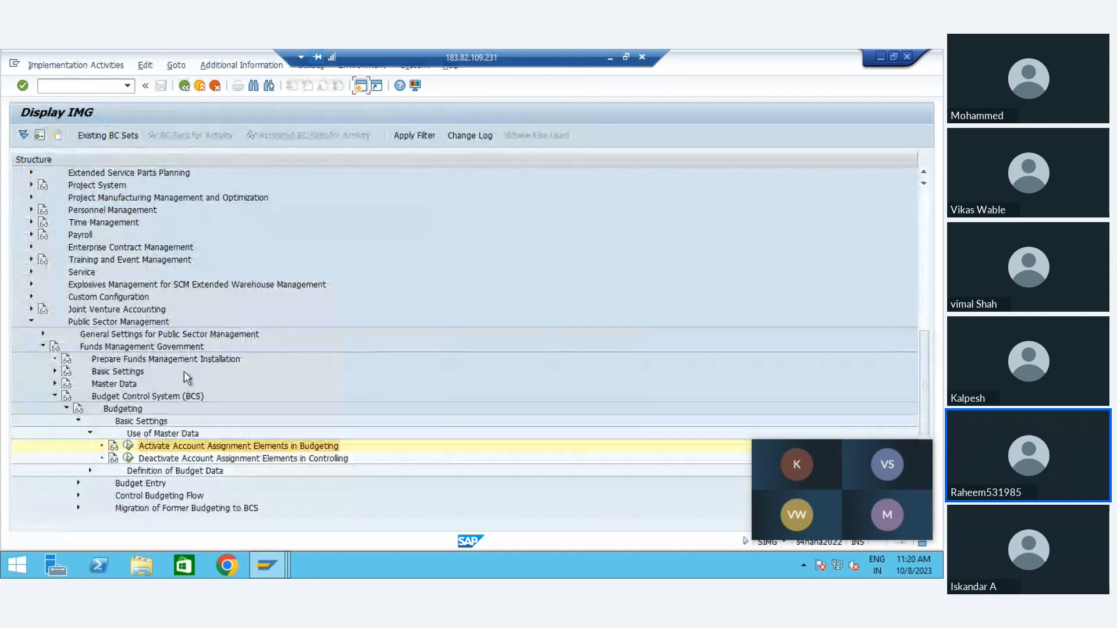
Step: Collapse Use of Master Data and expand Definition of Budget Data under the Budgeting basic settings
left_click(149, 437)
double_click(150, 436)
key("Up")
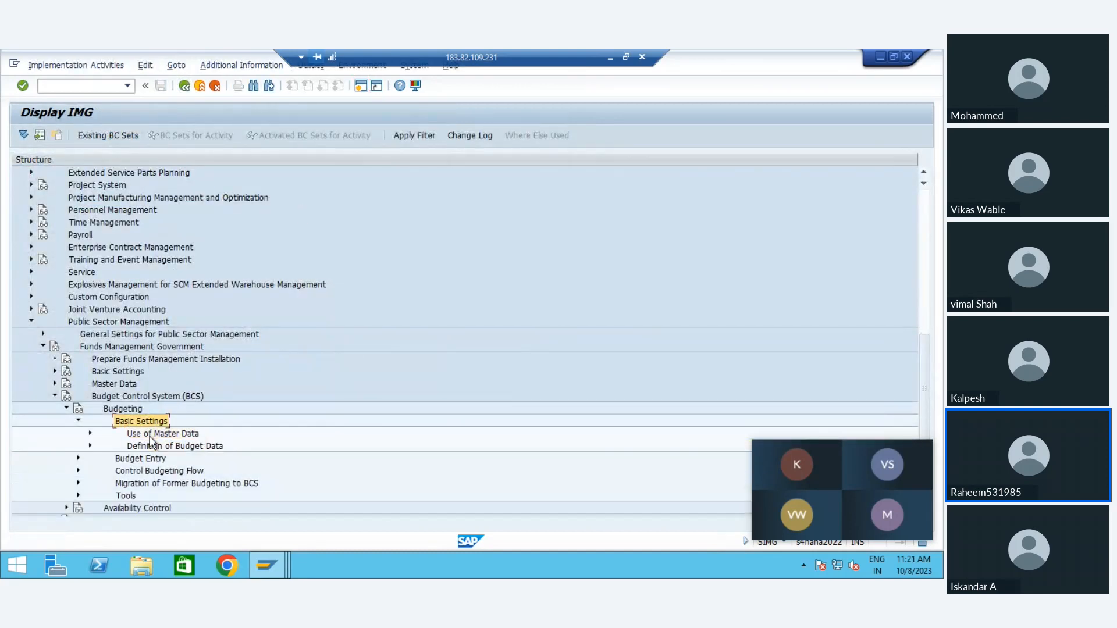
key("Down")
key("Down")
key("Down")
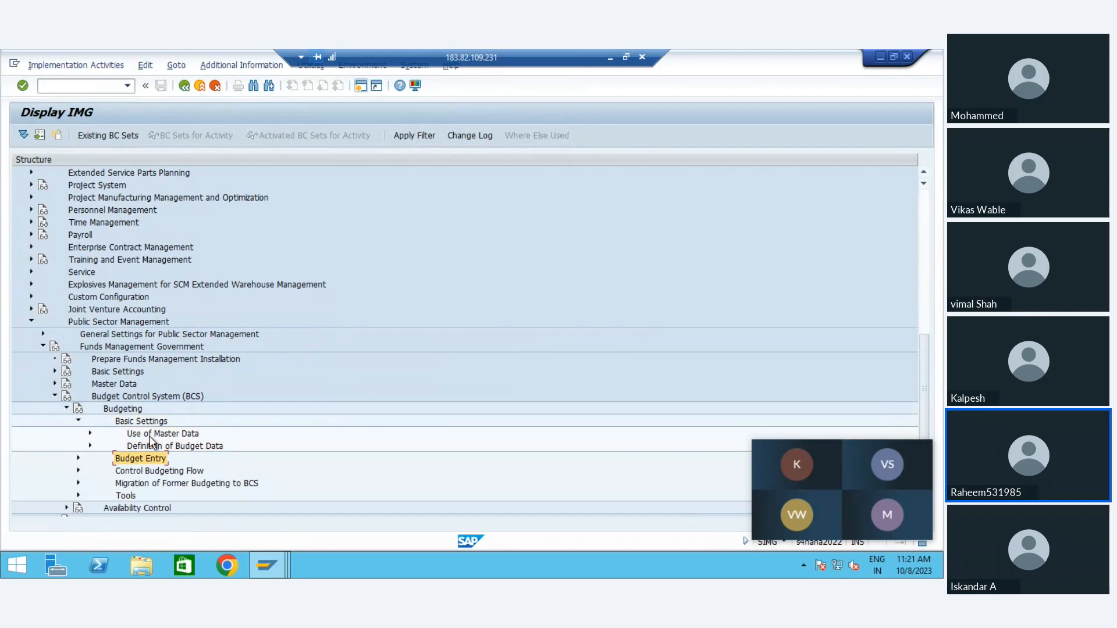
double_click(150, 444)
Step: Expand Budget Types and open Define Budget Types for FM area FM01
key("Down")
key("Down")
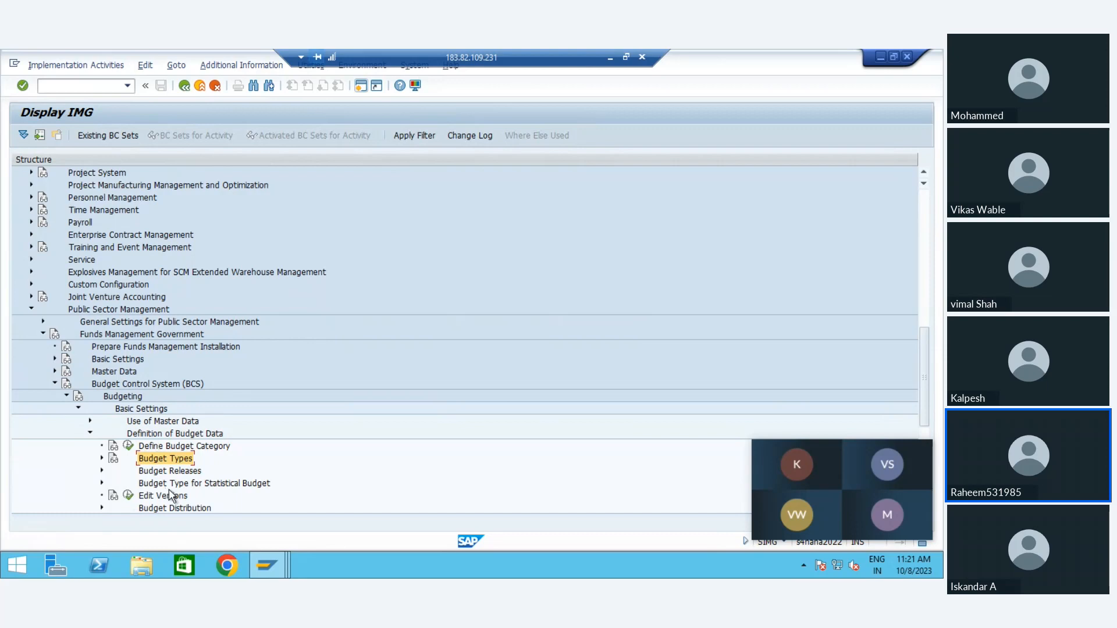
key("Right")
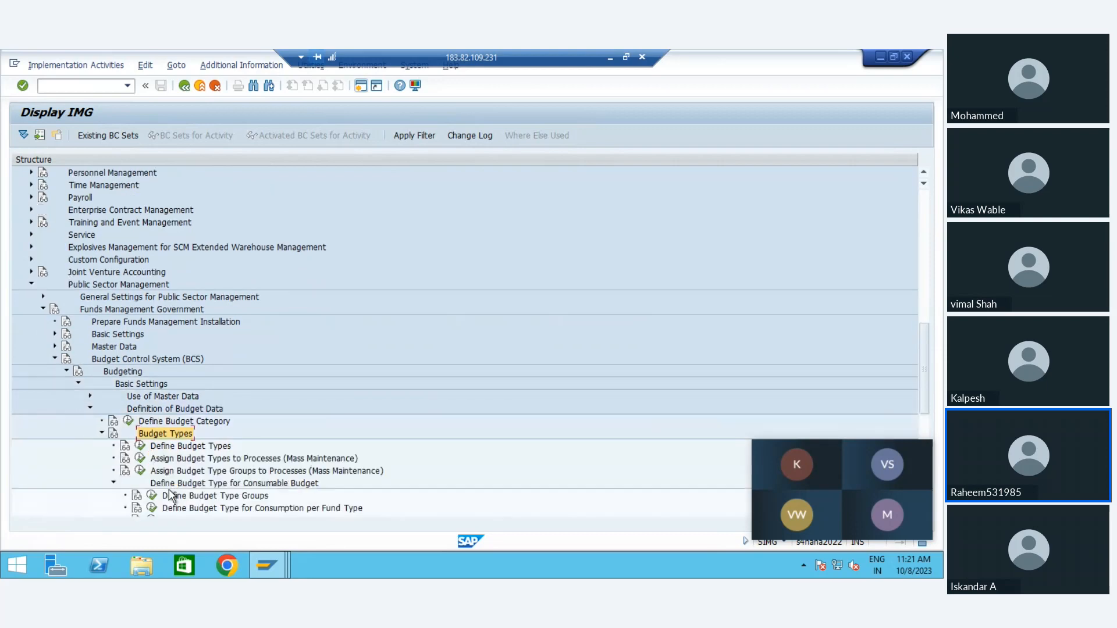
left_click(140, 446)
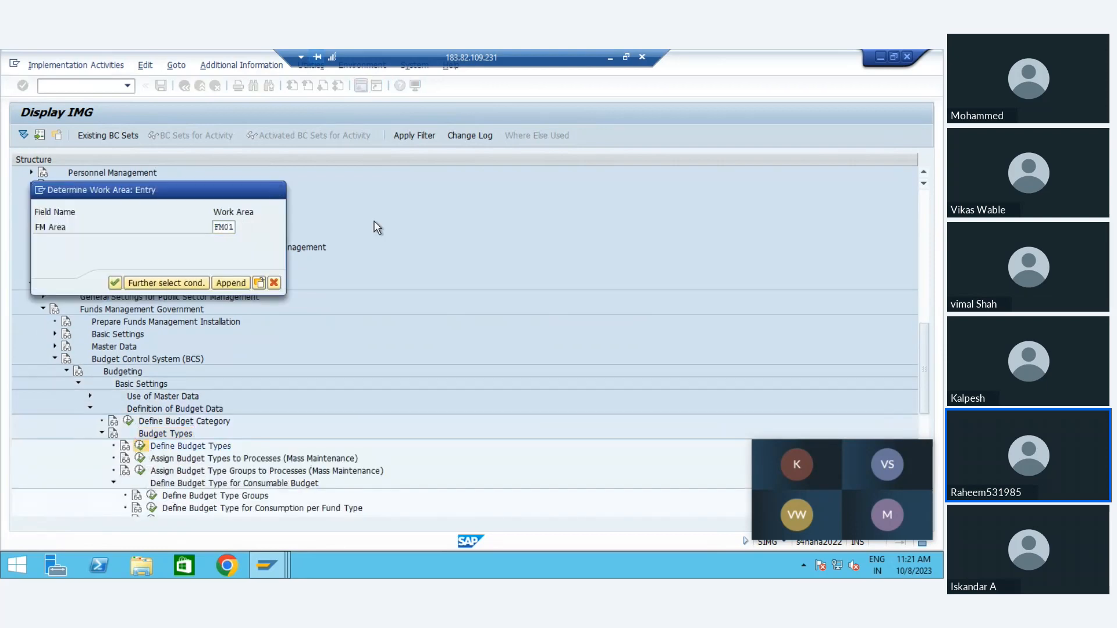
key("Return")
left_click(132, 252)
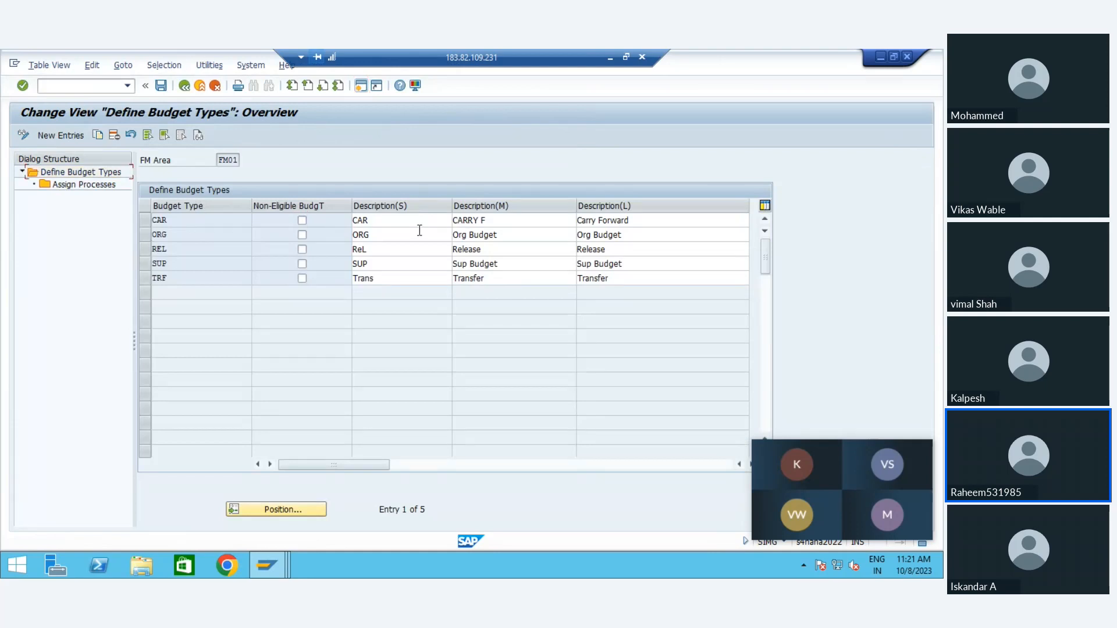
Step: Set the short description of budget type REL to Rel and save it under the proposed customizing request
double_click(392, 251)
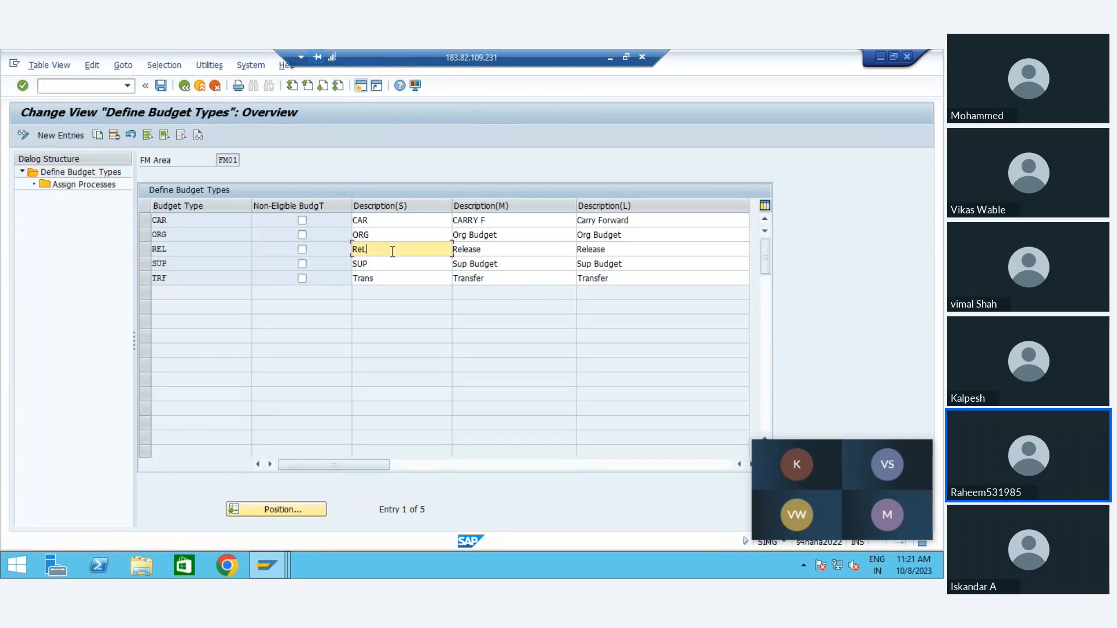
type("Re")
key("Tab")
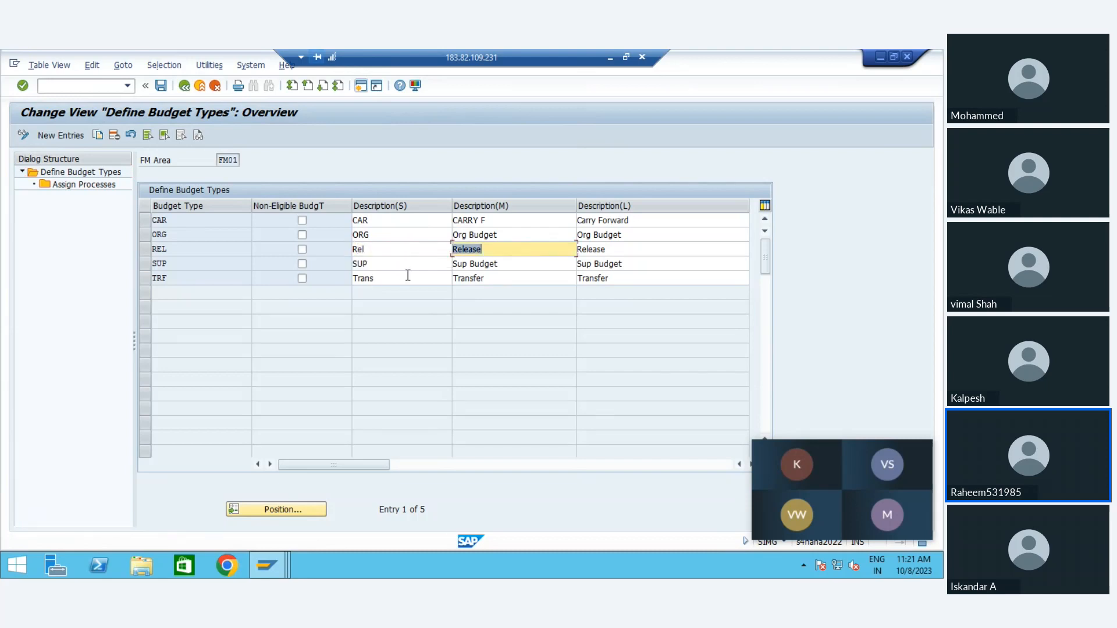
key("ctrl+s")
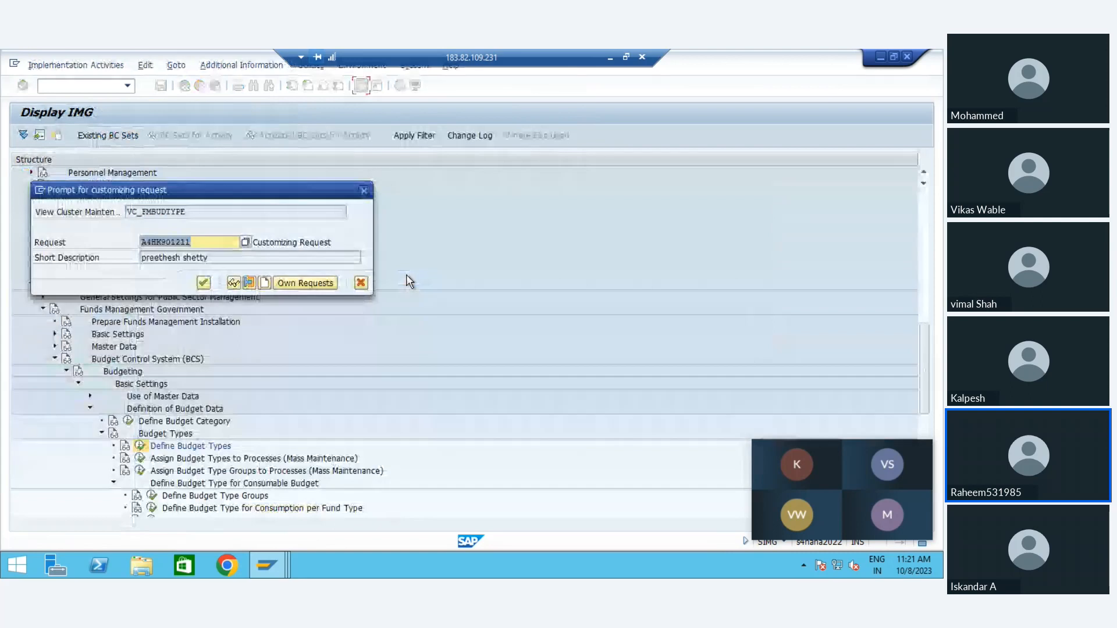
key("Return")
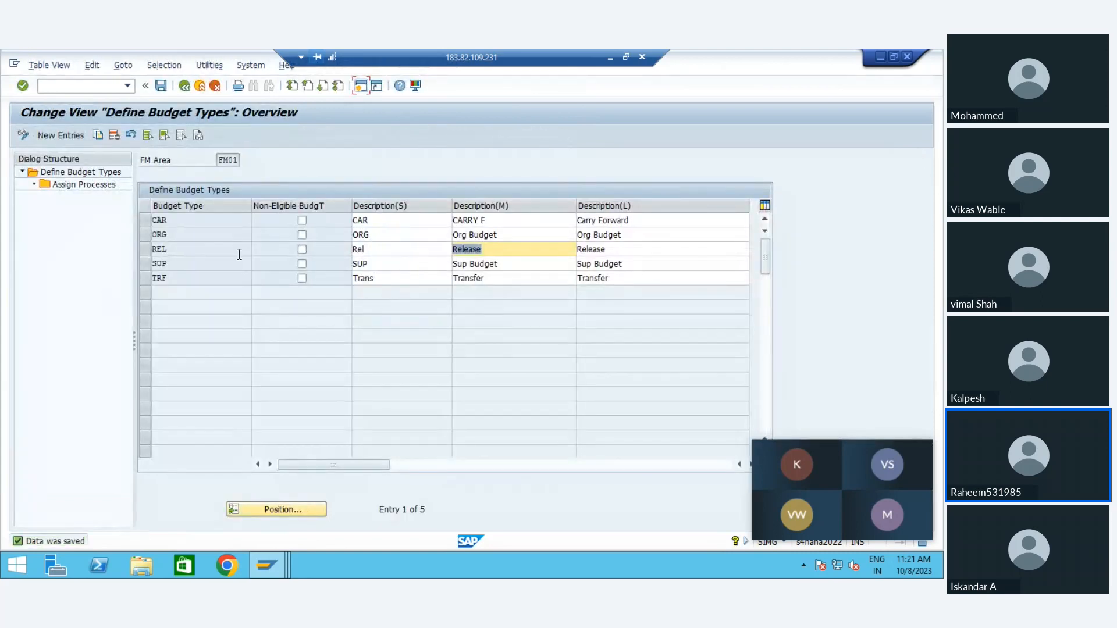
Step: Inspect the processes assigned to budget type ORG and return to the IMG structure
left_click(142, 237)
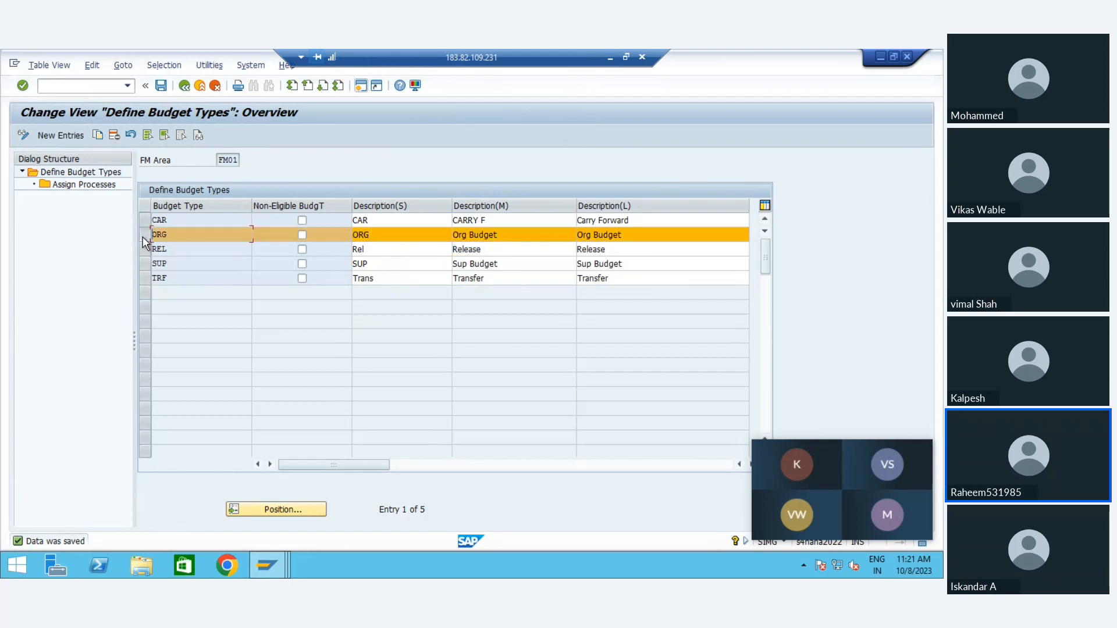
double_click(91, 187)
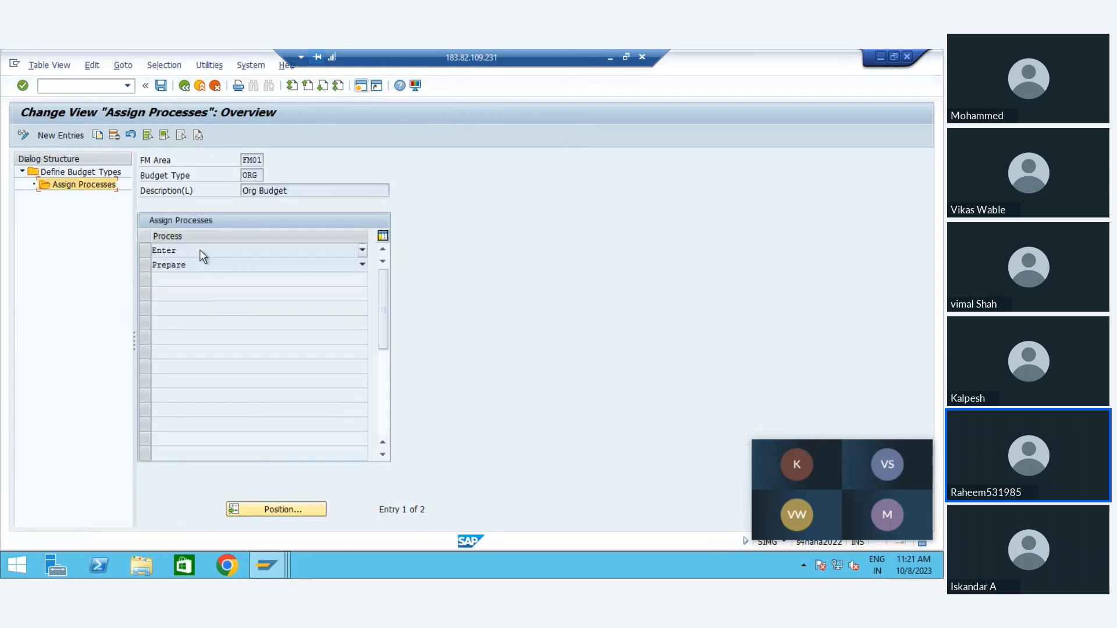
left_click(183, 87)
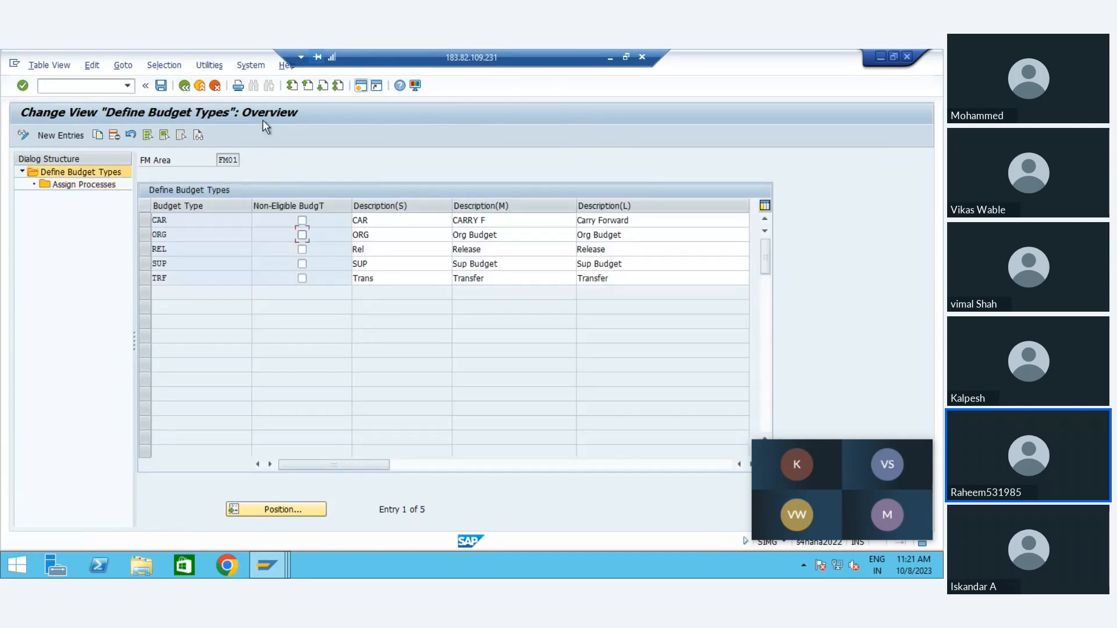
left_click(193, 87)
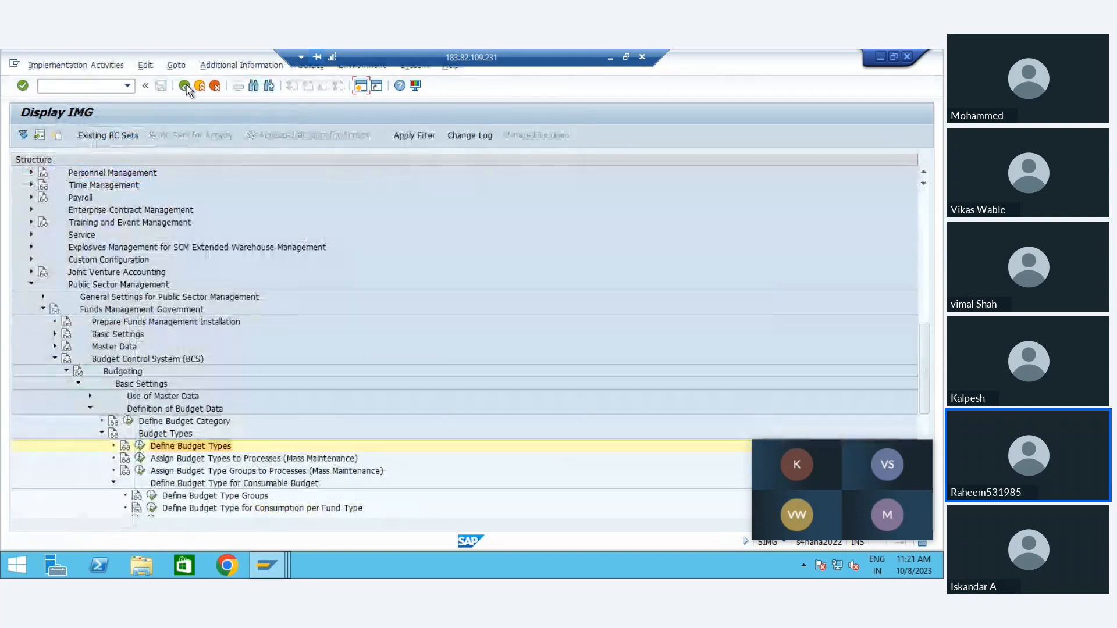
Step: Expand Budget Releases, review the FM01 entry in Define Release Scenario, and return to the IMG structure
left_click(207, 460)
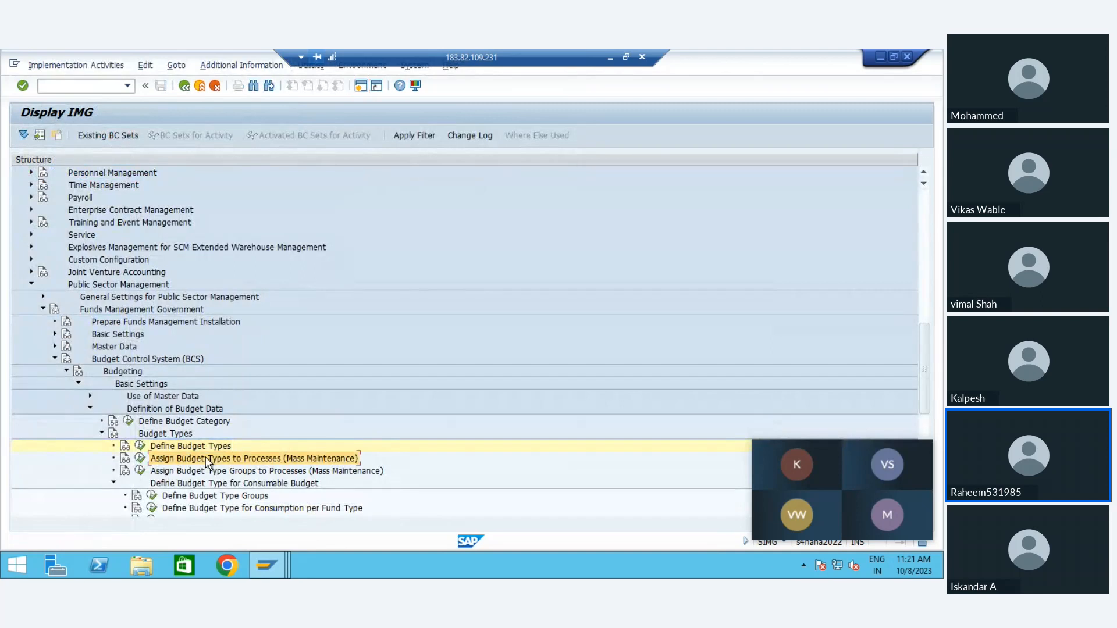
left_click(221, 485)
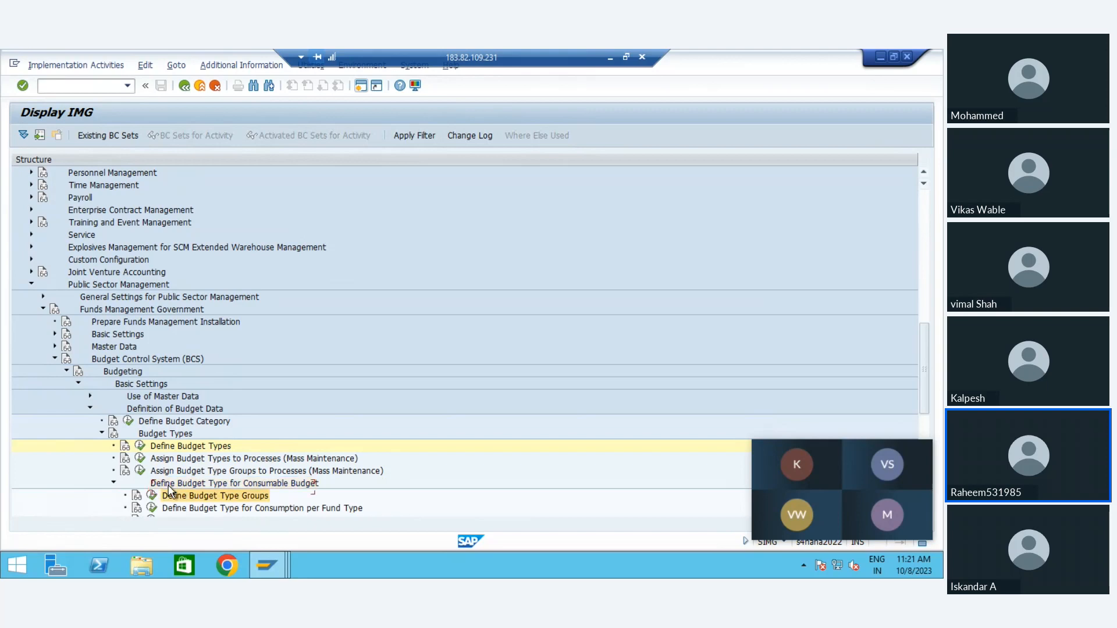
scroll(170, 490, "down", 2)
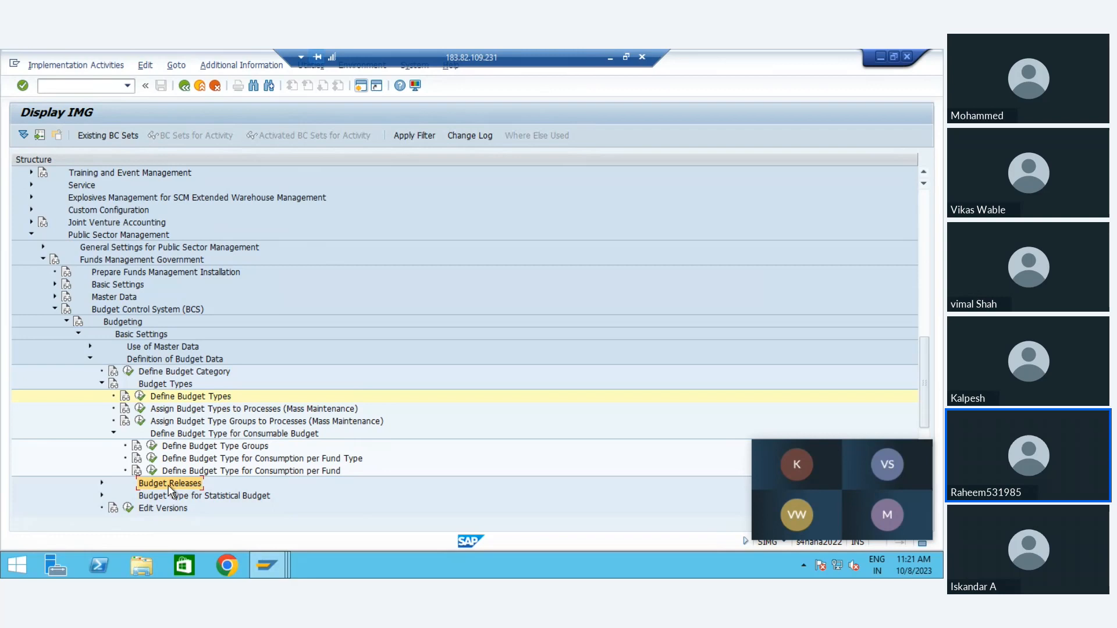
double_click(169, 488)
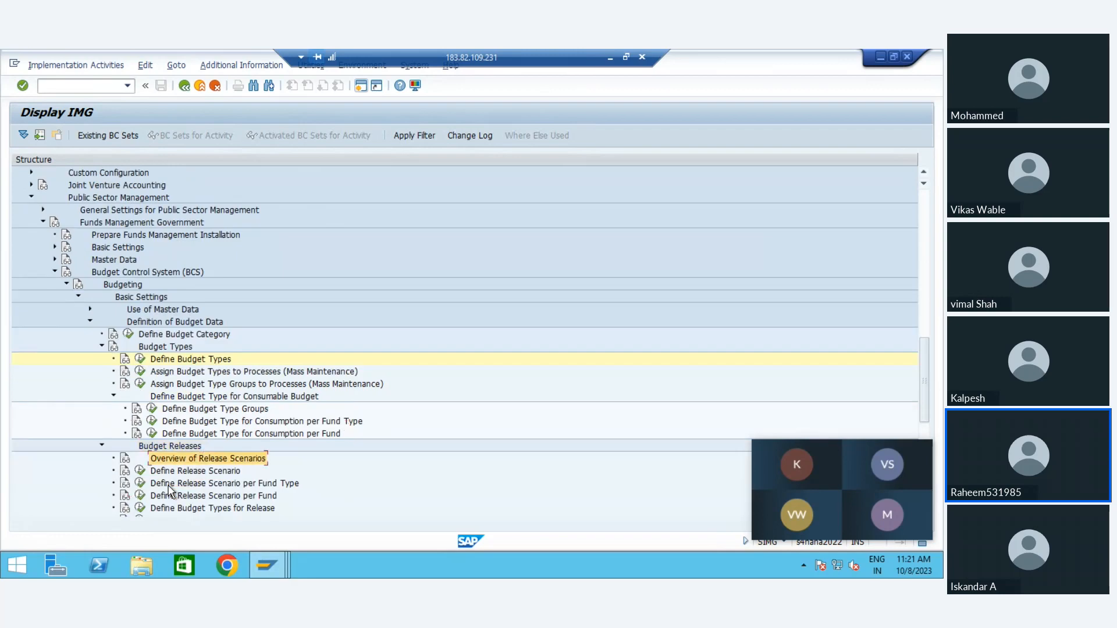
left_click(140, 471)
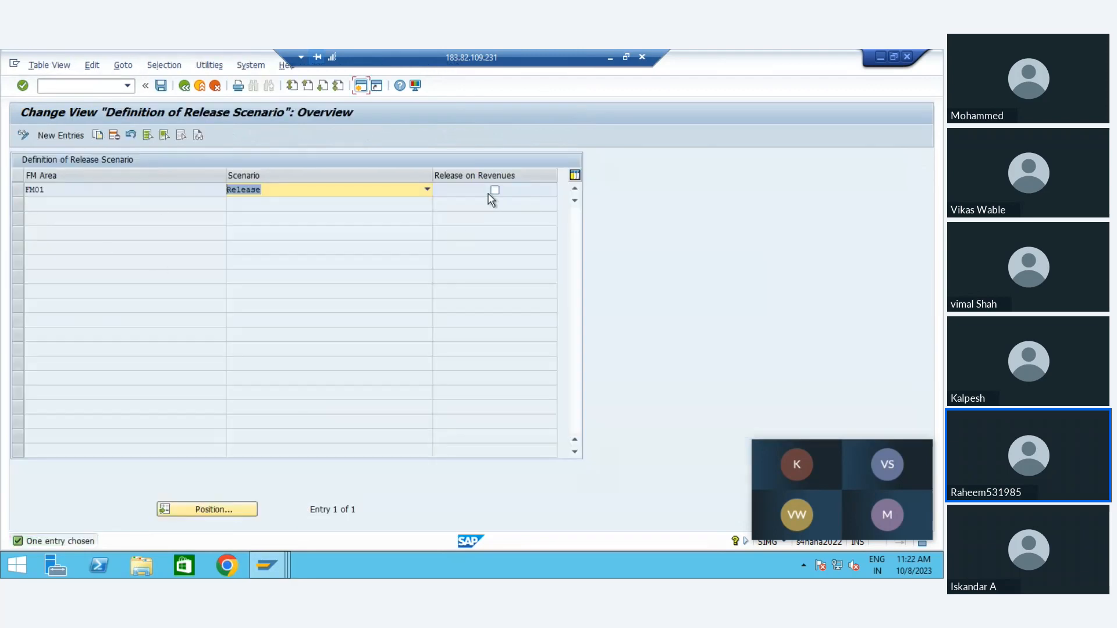
left_click(198, 88)
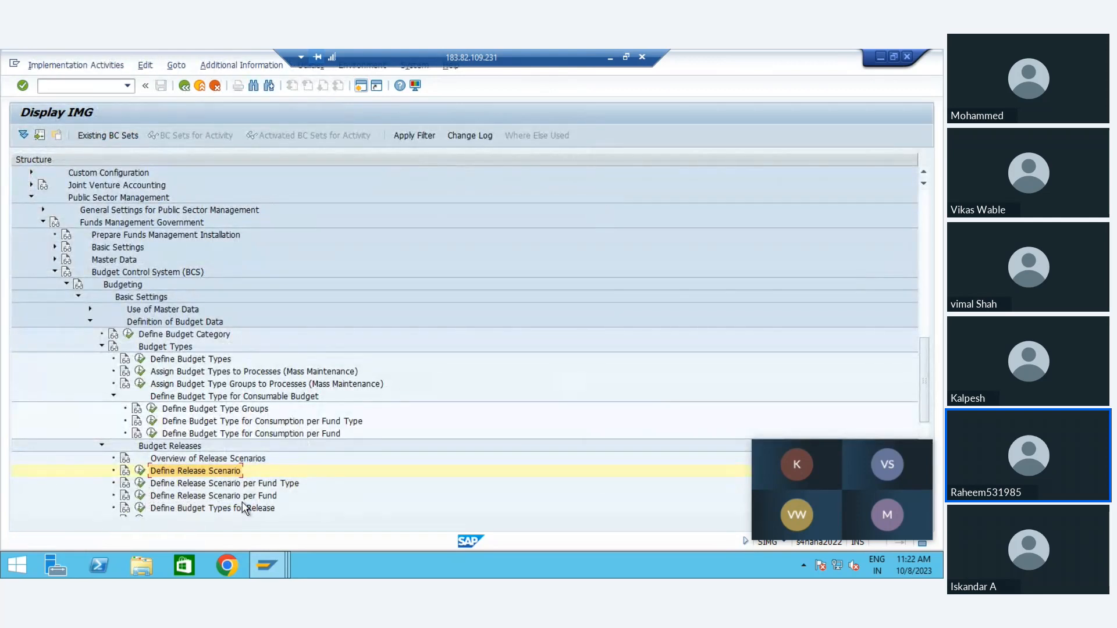
Step: Look over the remaining Budget Releases activities and the Definition of Budget Data nodes through Edit Versions and Budget Distribution
left_click(197, 510)
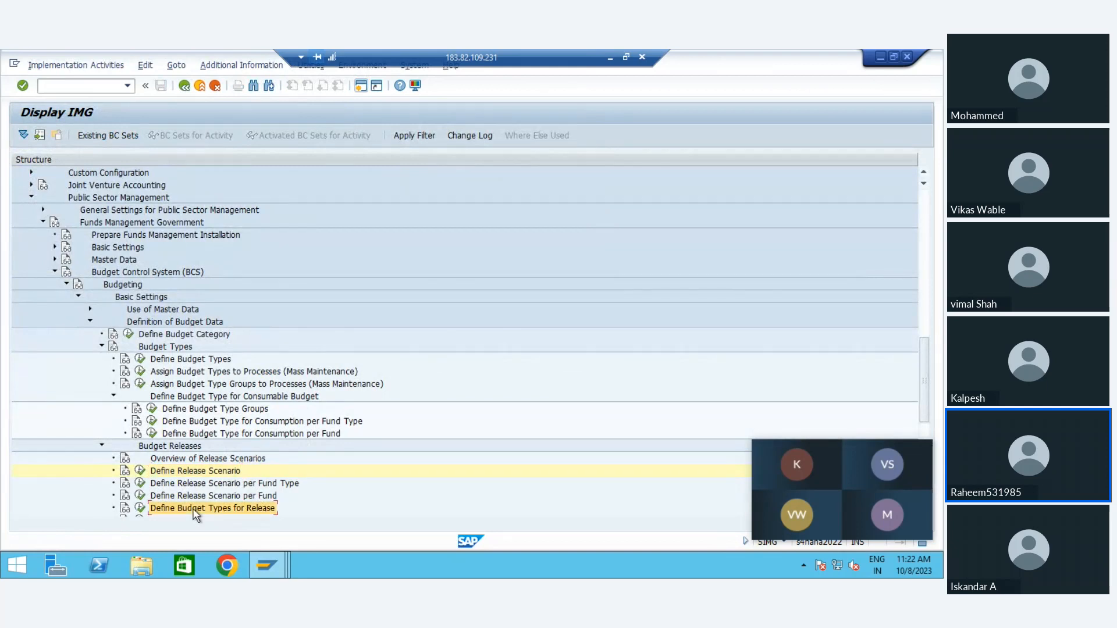
key("Down")
key("Down")
key("Up")
key("Up")
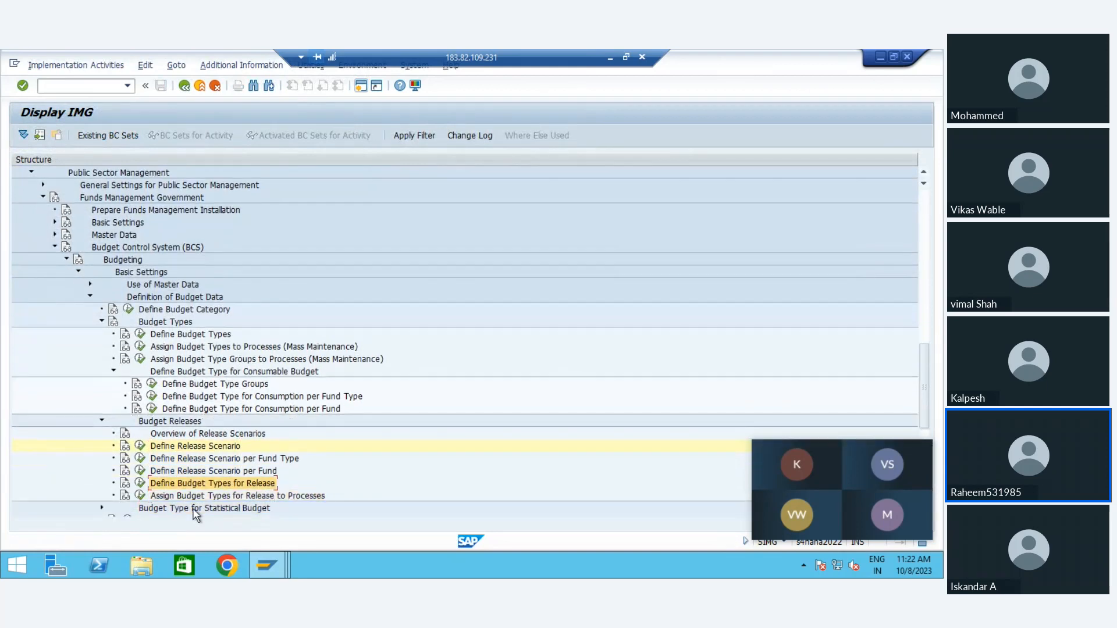
key("Down")
key("Down")
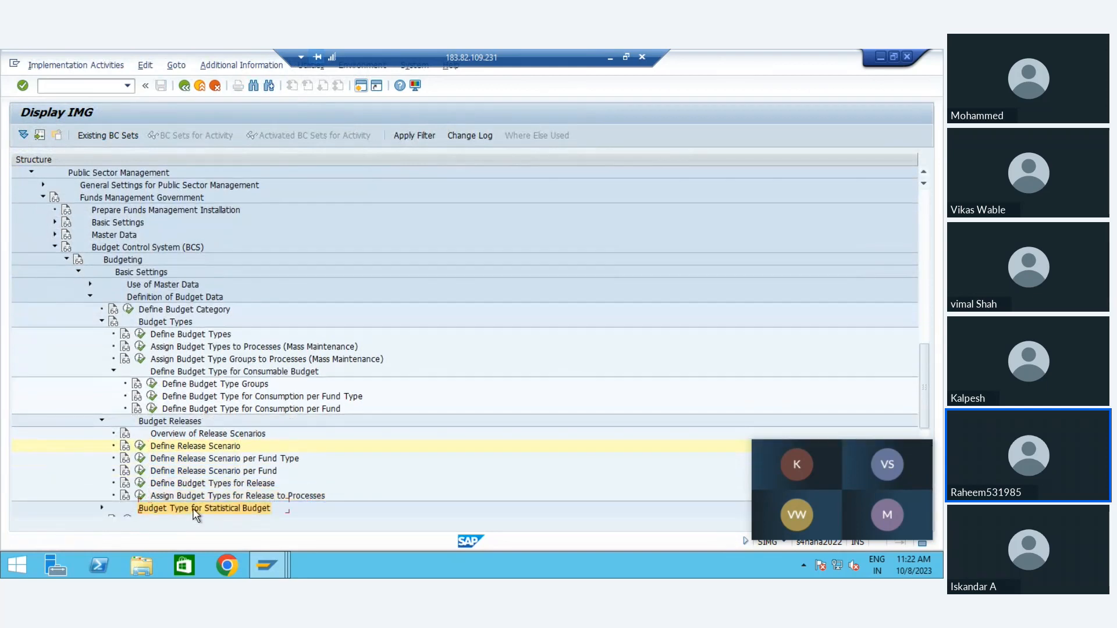
key("Down")
key("Up")
key("Down")
key("Down")
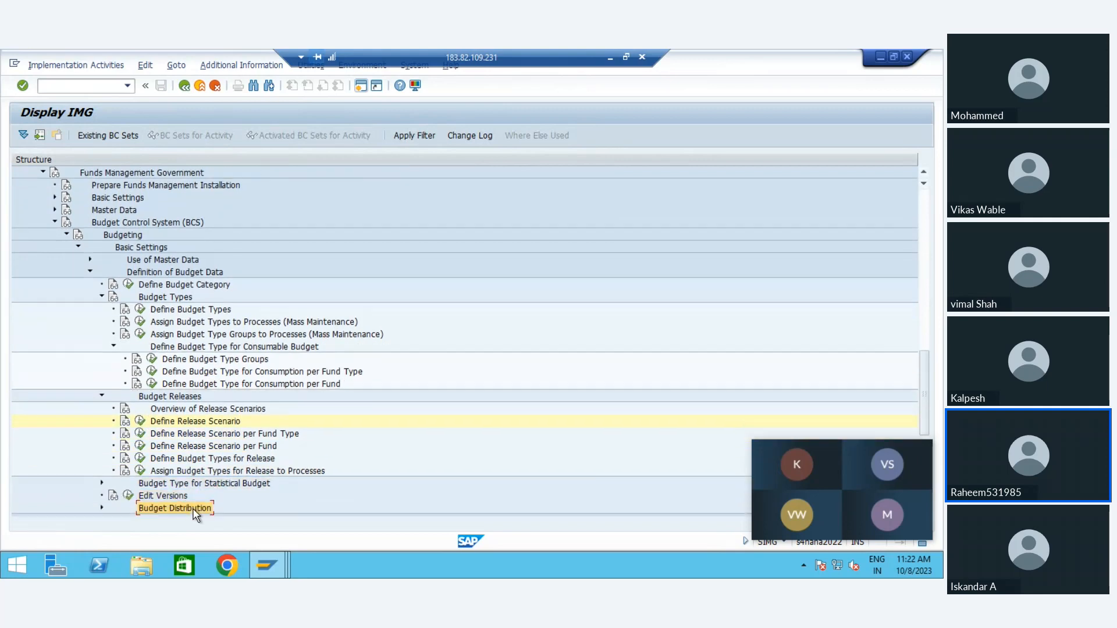
key("Down")
key("Down")
Step: Open Edit Versions, inspect the controlling area settings of version 0, and return to the version overview
left_click(128, 470)
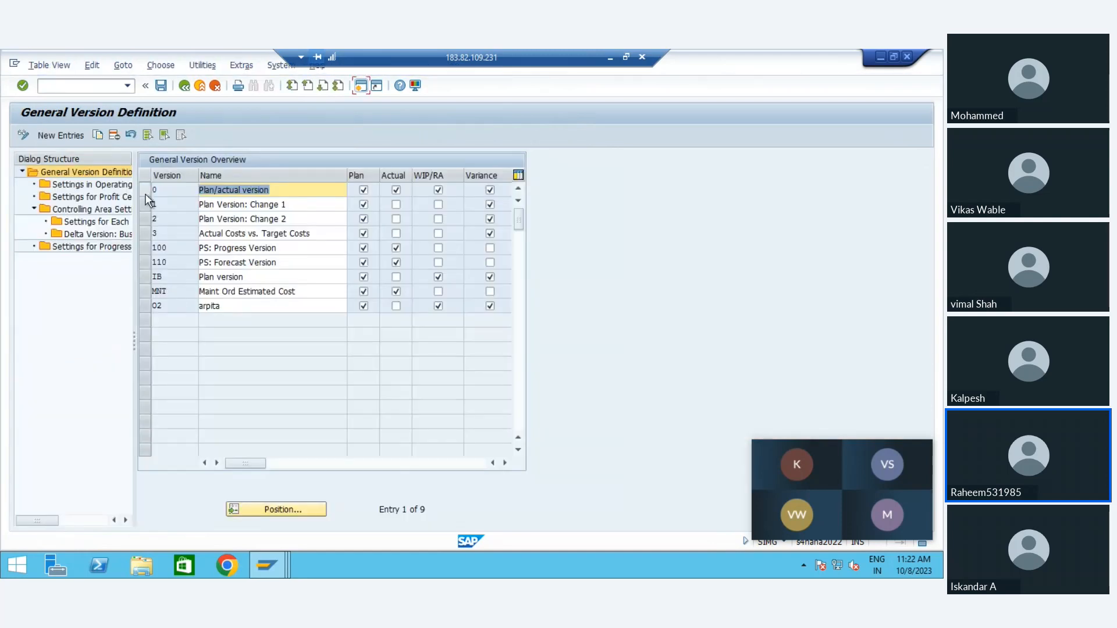
left_click(146, 194)
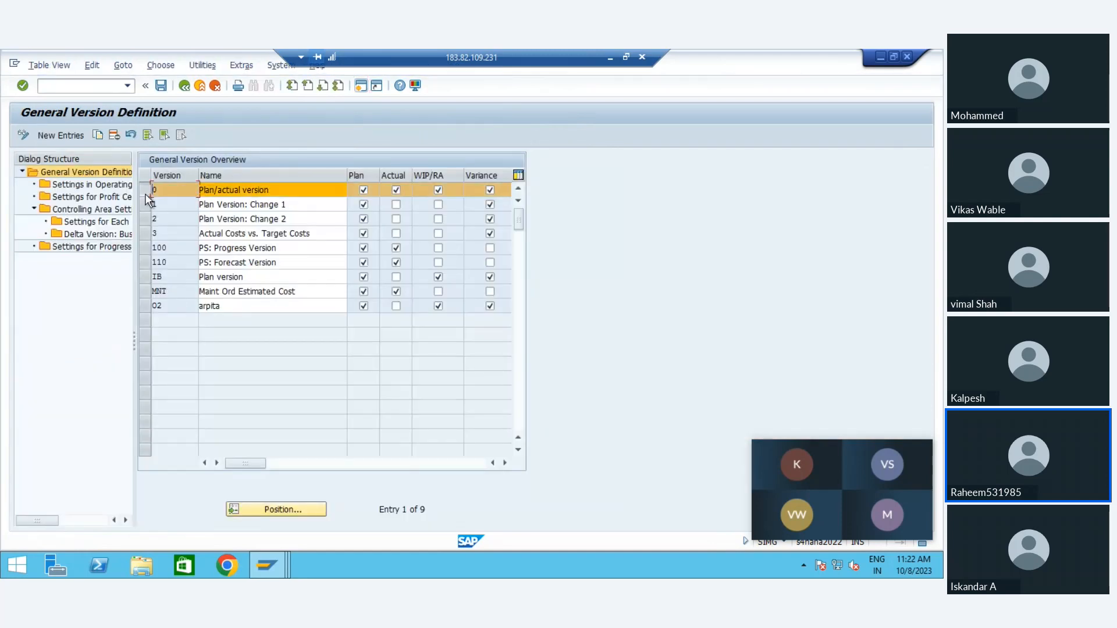
double_click(76, 208)
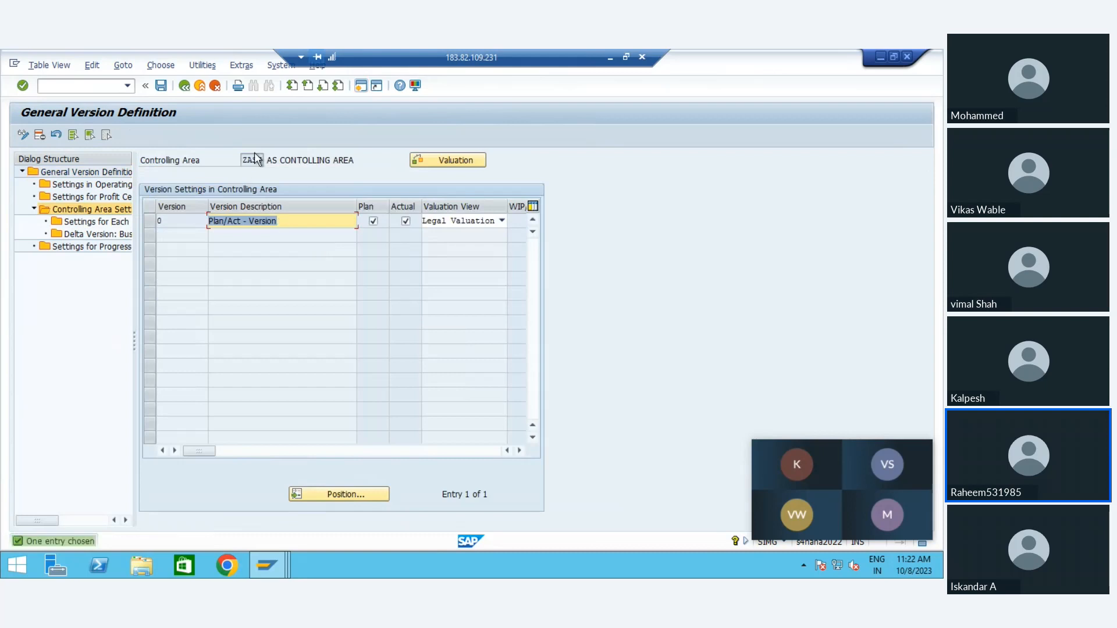
left_click(253, 160)
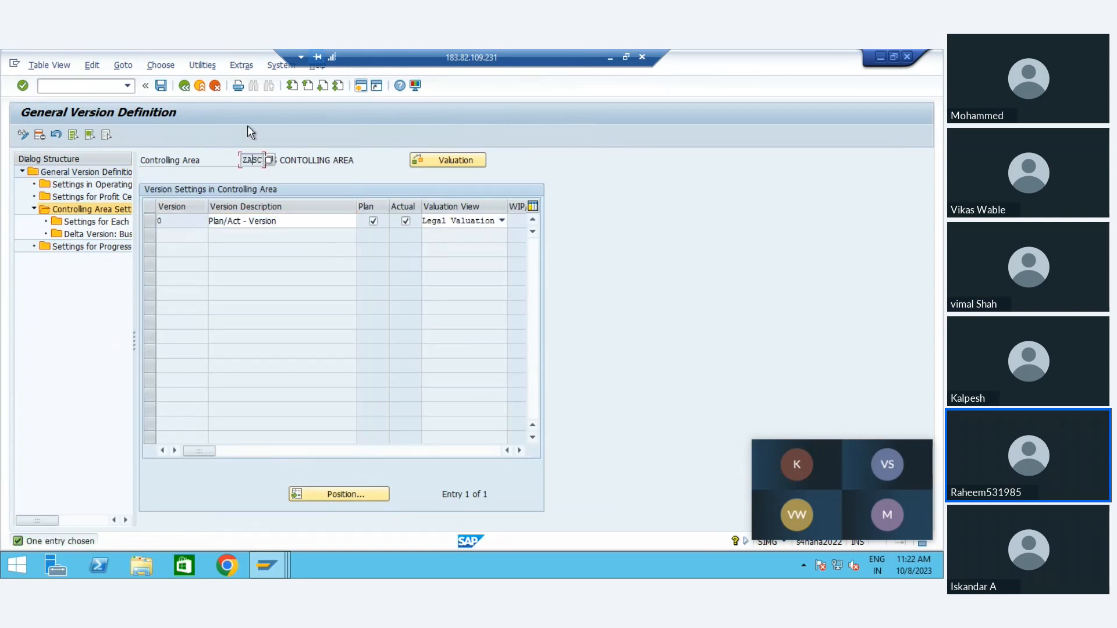
left_click(184, 85)
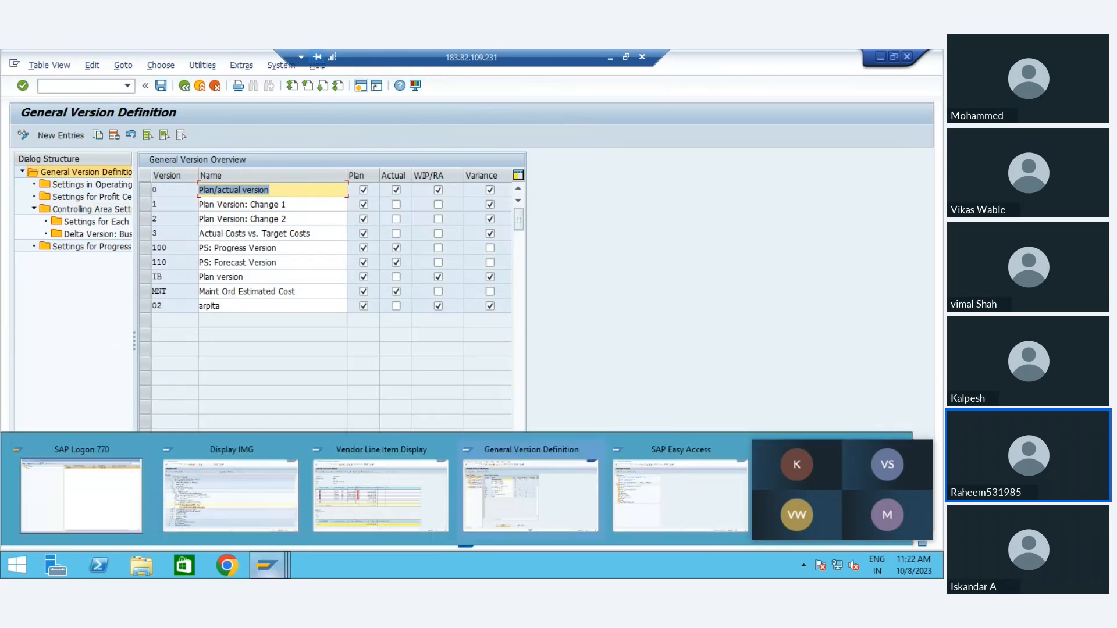
Step: Switch to the SAP Easy Access session, run transaction SPRO, and open the SAP Reference IMG
mouse_move(267, 565)
left_click(228, 520)
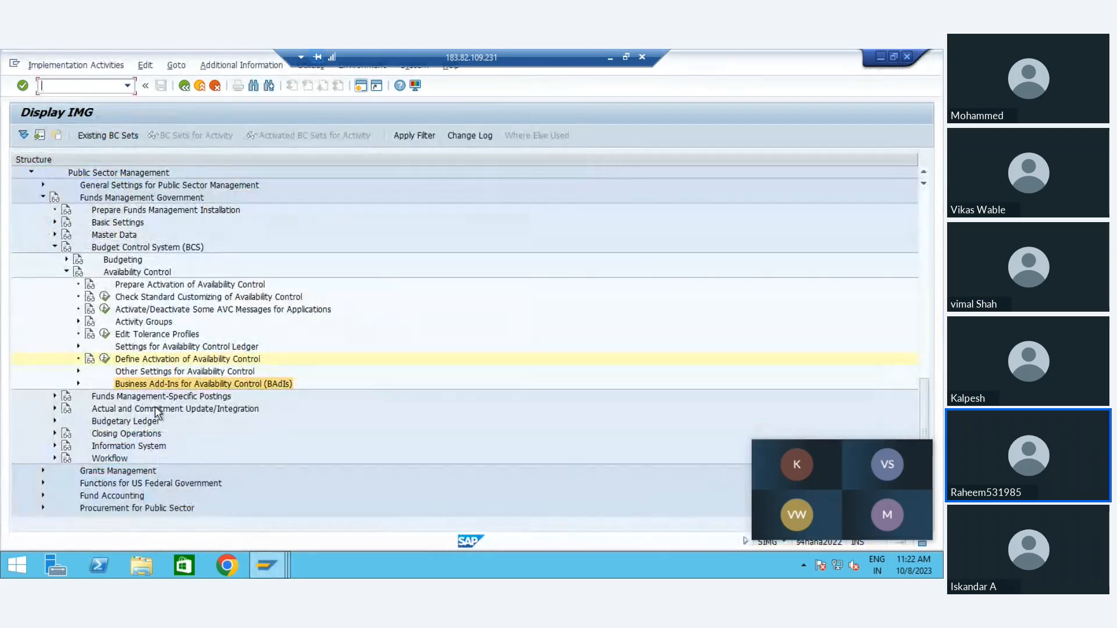
mouse_move(281, 563)
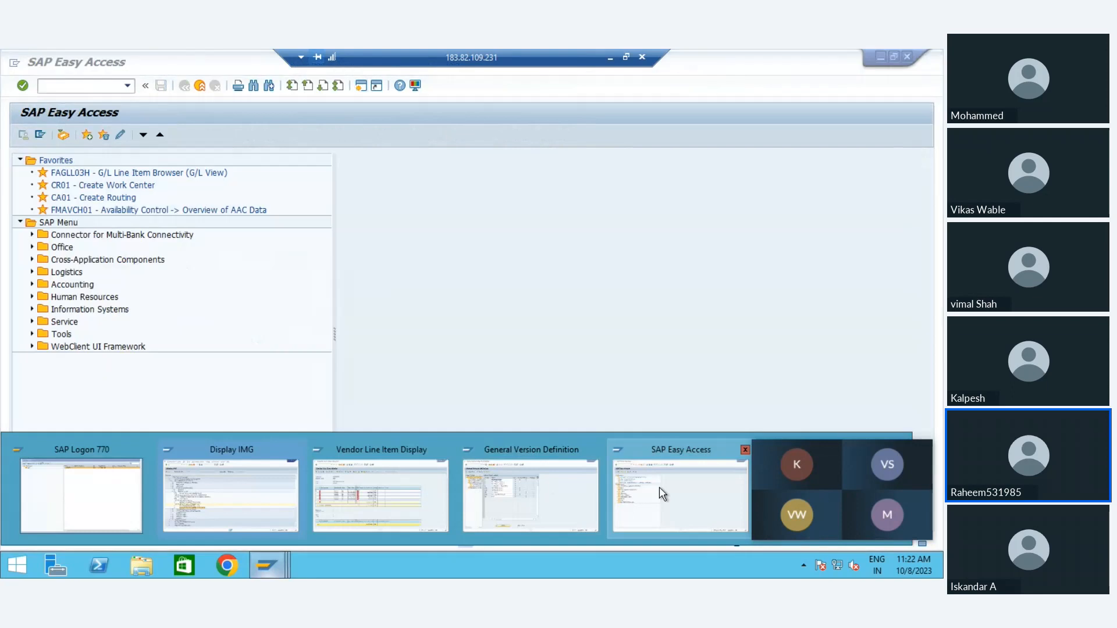
left_click(658, 487)
type("spro")
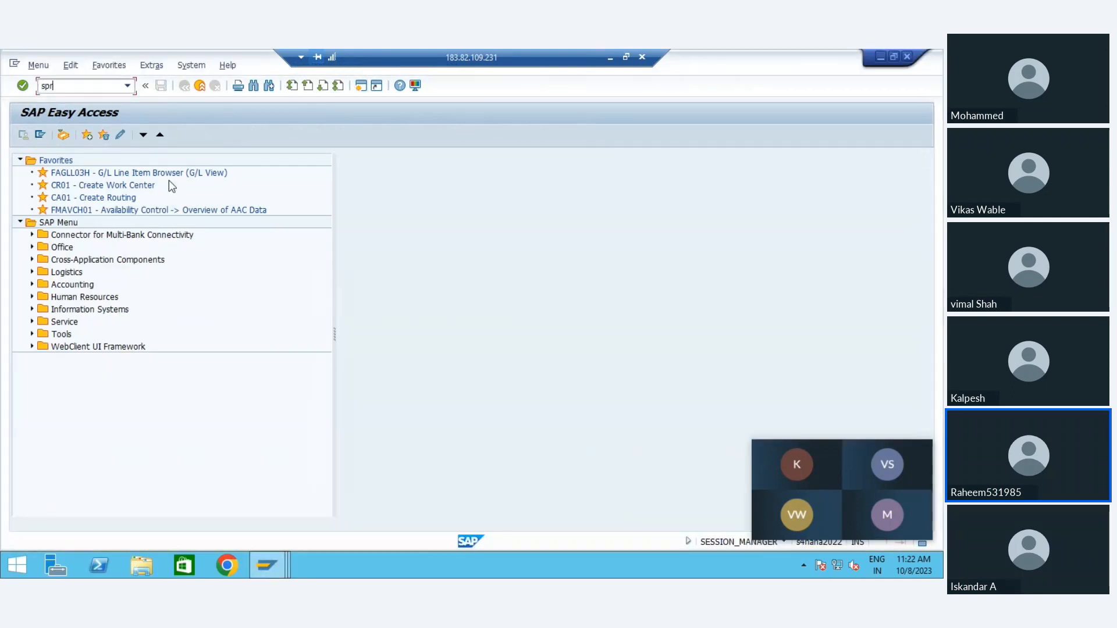
key("Return")
left_click(35, 141)
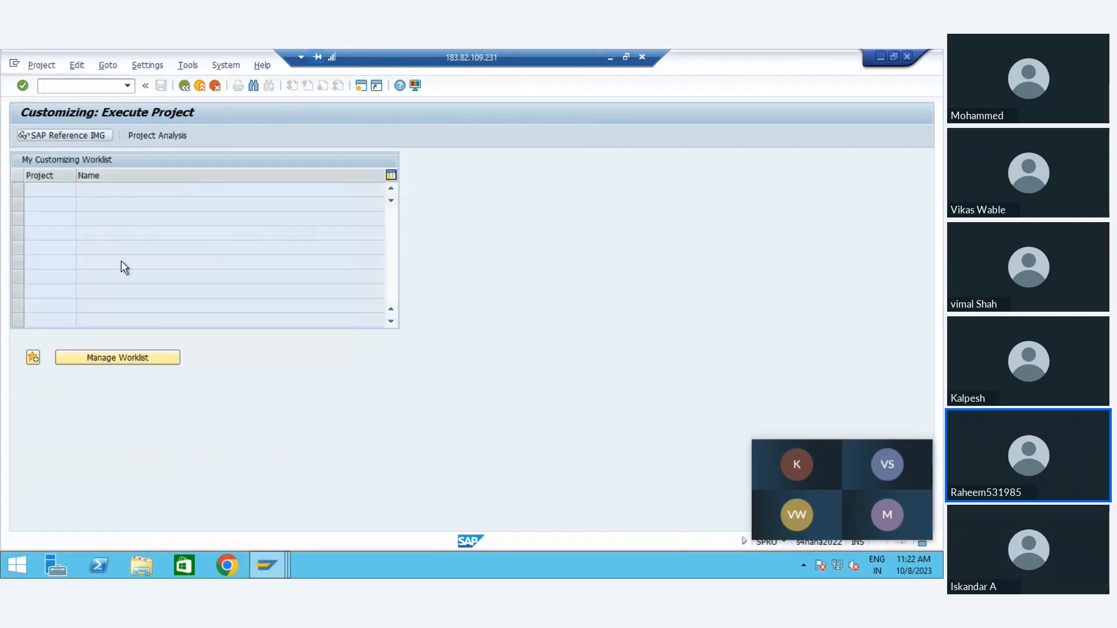
Step: Expand Controlling, Profit Center Accounting and its Basic Settings in the IMG structure down to Set Controlling Area
left_click(108, 309)
key("Down")
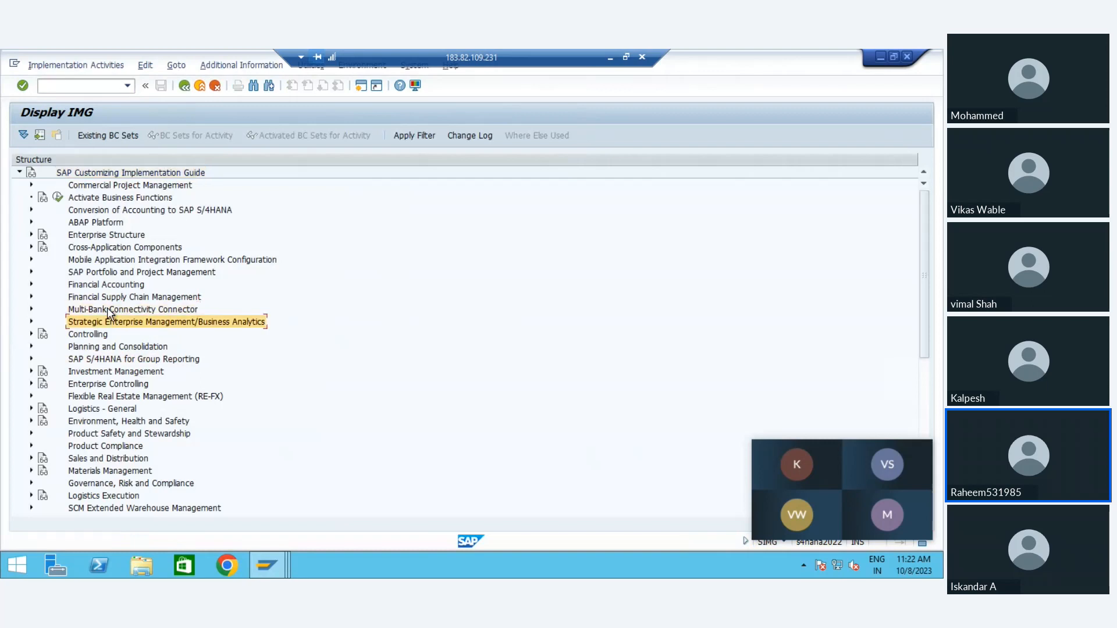
key("Down")
key("Right")
key("Down")
key("Down")
key("Down")
key("Down")
key("Down")
key("Down")
key("Down")
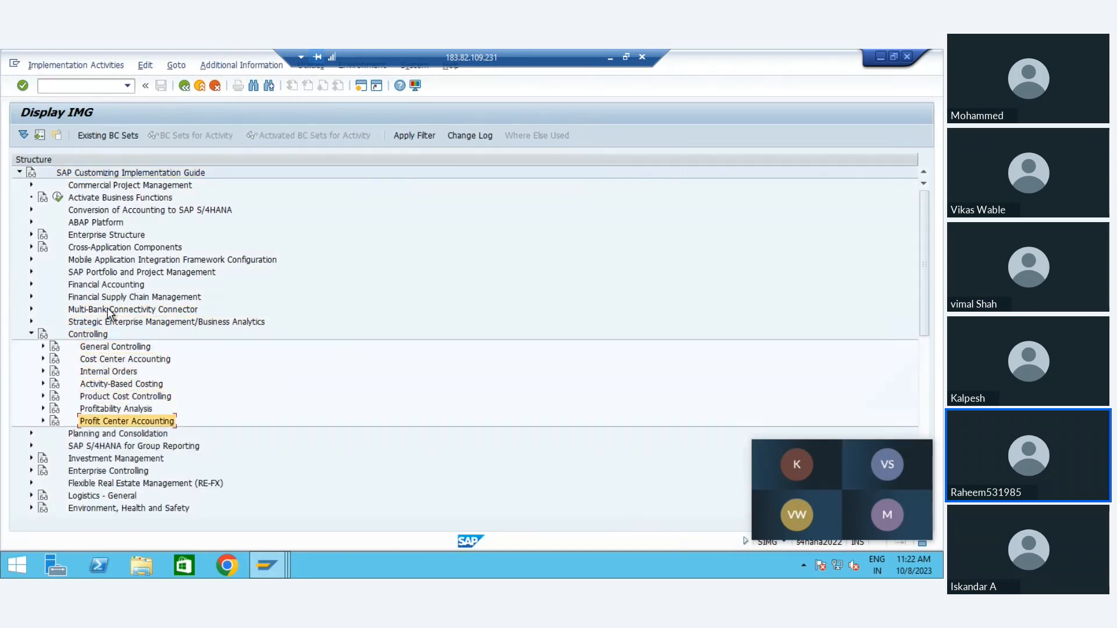
key("Right")
key("Down")
key("Down")
key("Up")
key("Right")
key("Down")
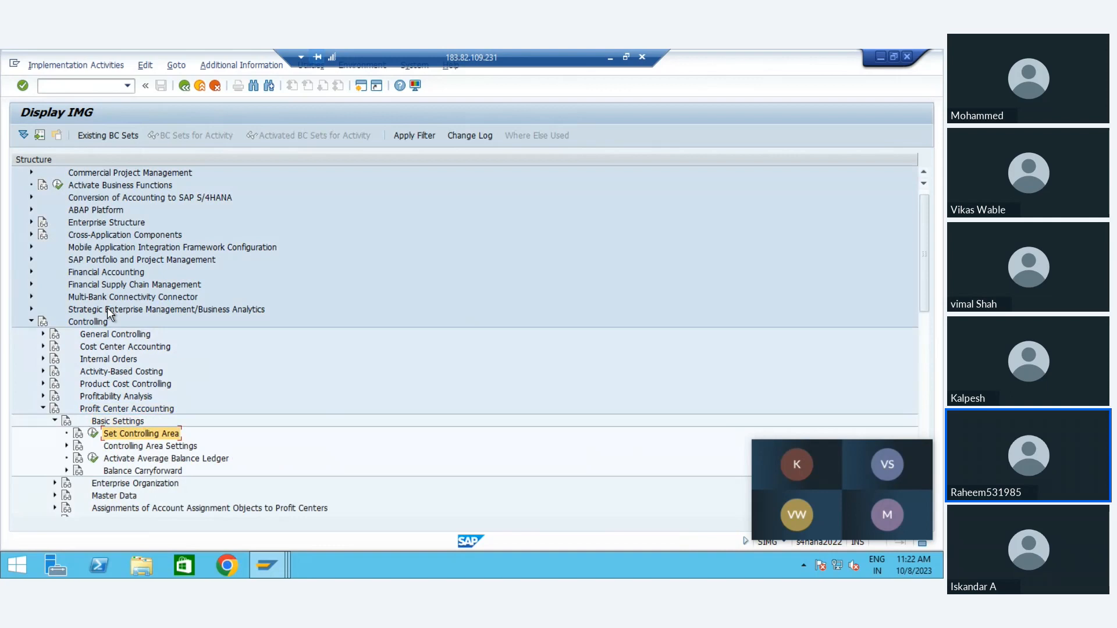
Step: Run Set Controlling Area and set the controlling area to ZNFM
left_click(92, 433)
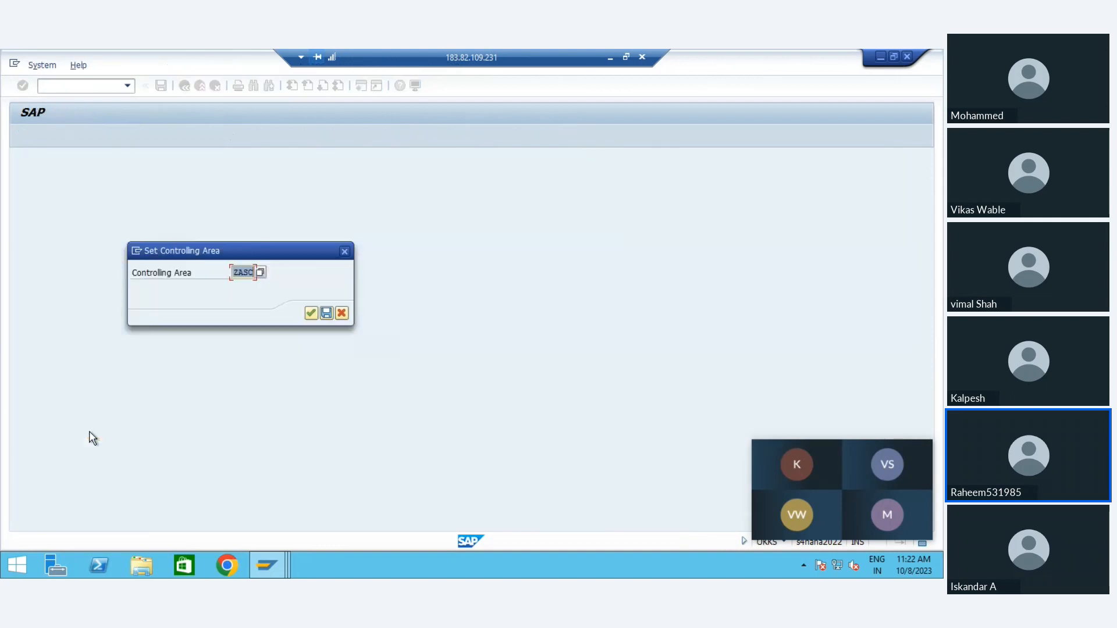
key("Return")
left_click(92, 435)
key("Return")
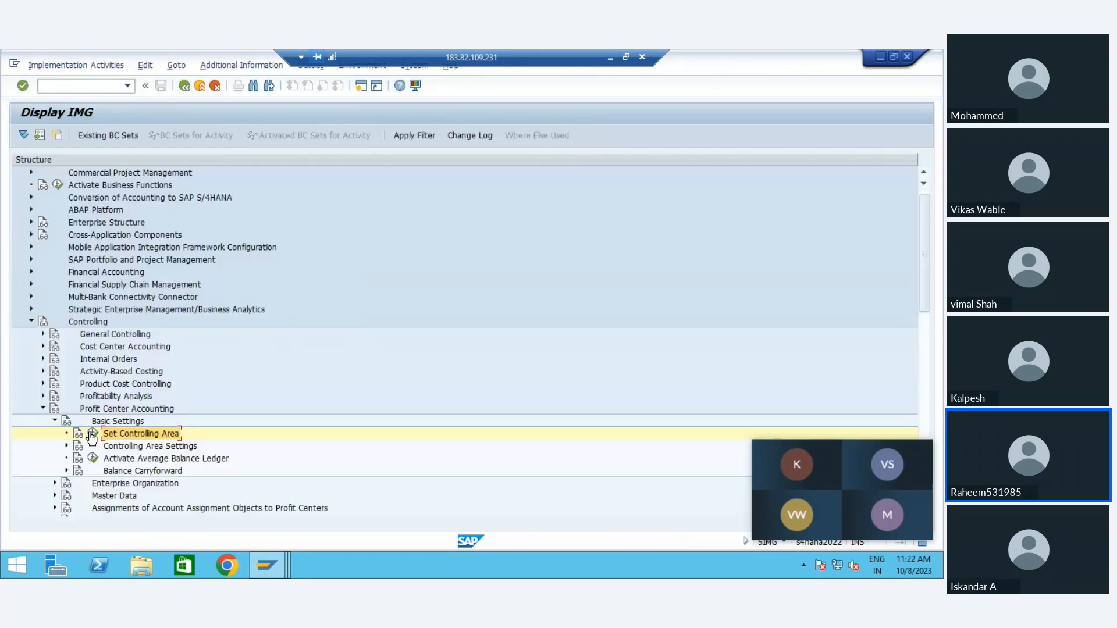
Step: Switch to the General Version Definition session and open the controlling area settings for version 0
key("super")
key("super")
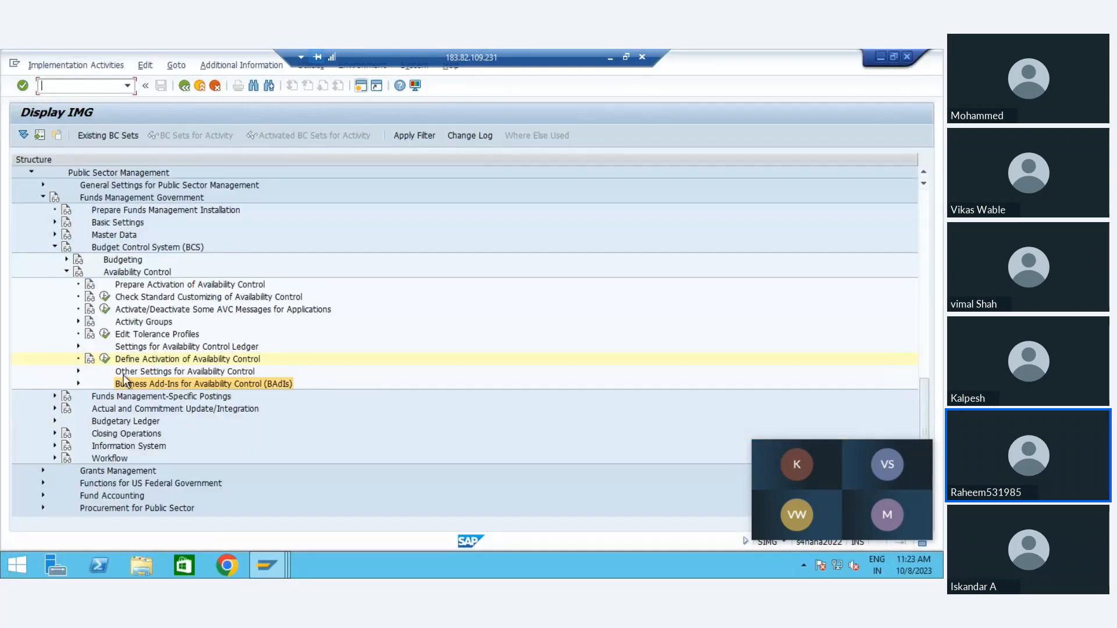
mouse_move(267, 565)
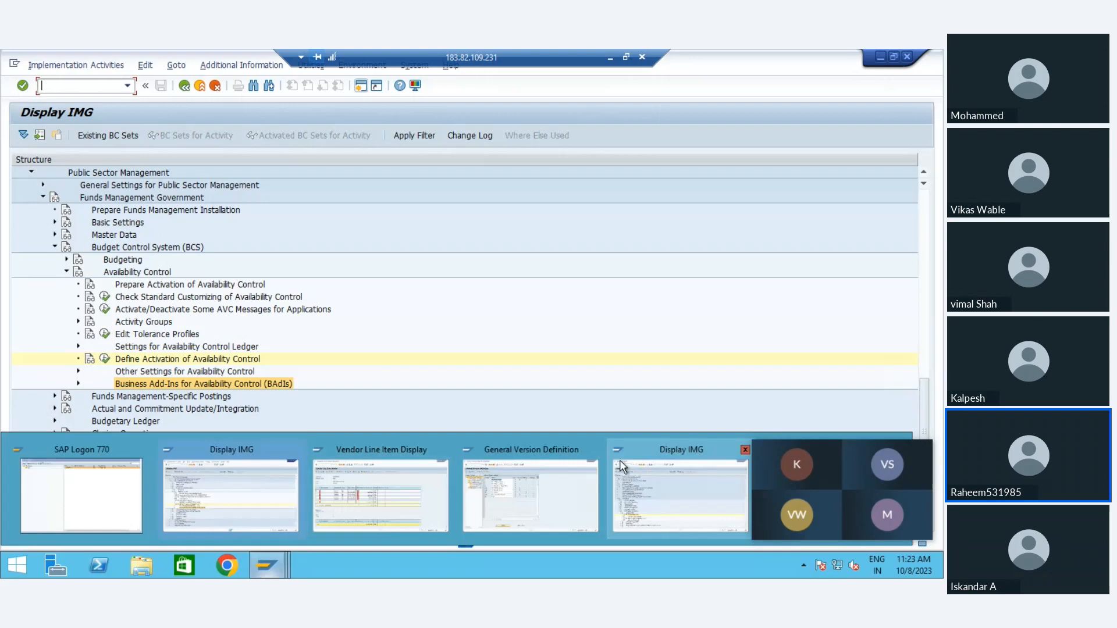
left_click(564, 481)
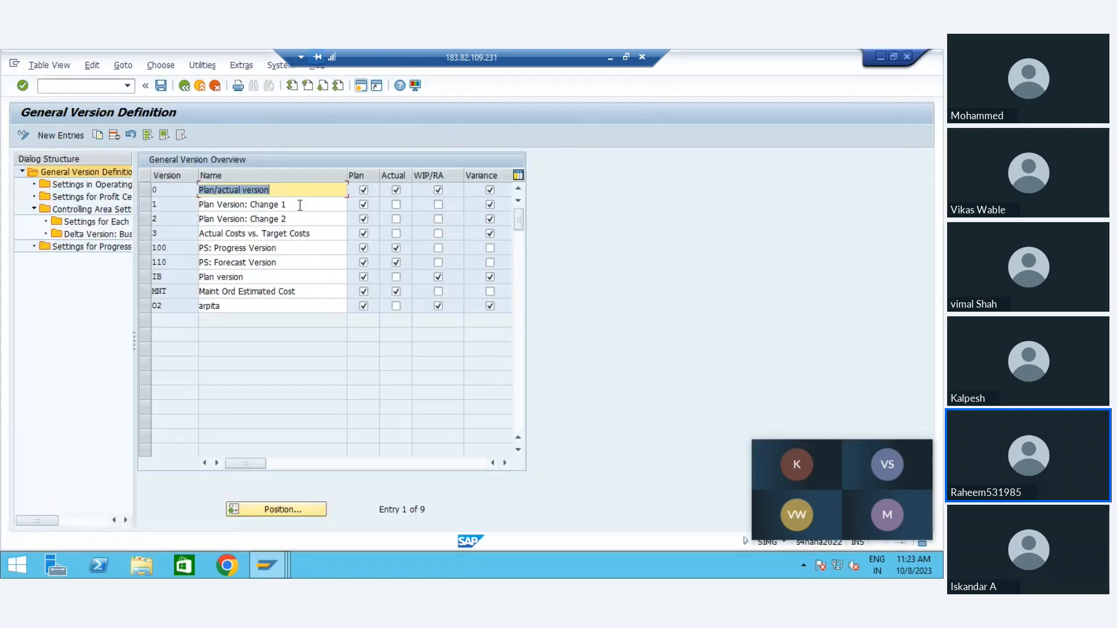
double_click(69, 211)
key("Return")
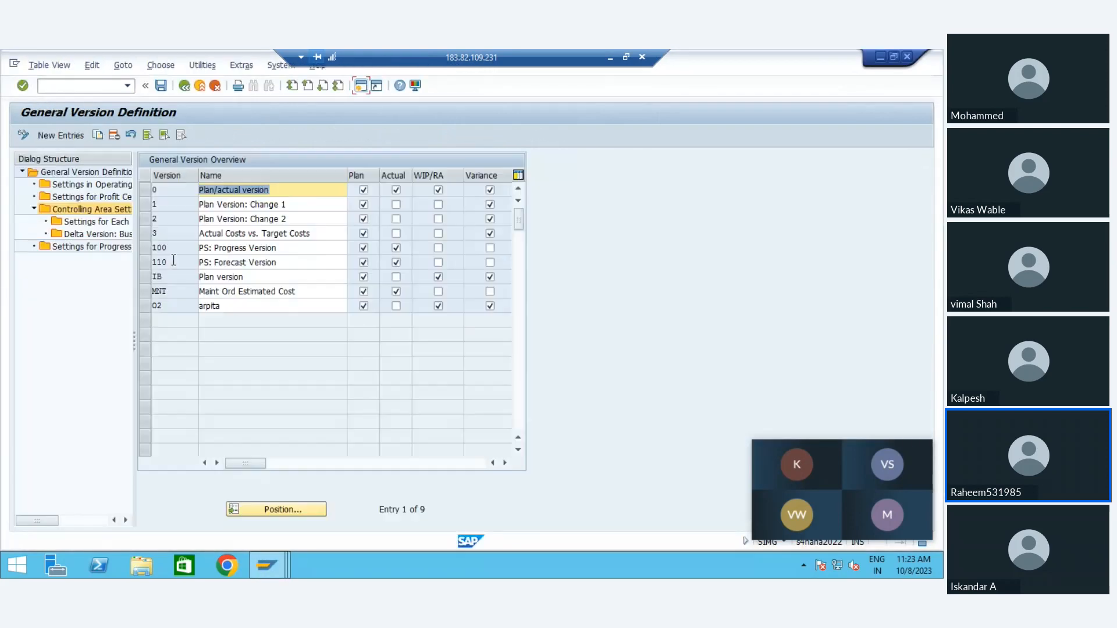
left_click(184, 192)
left_click(144, 190)
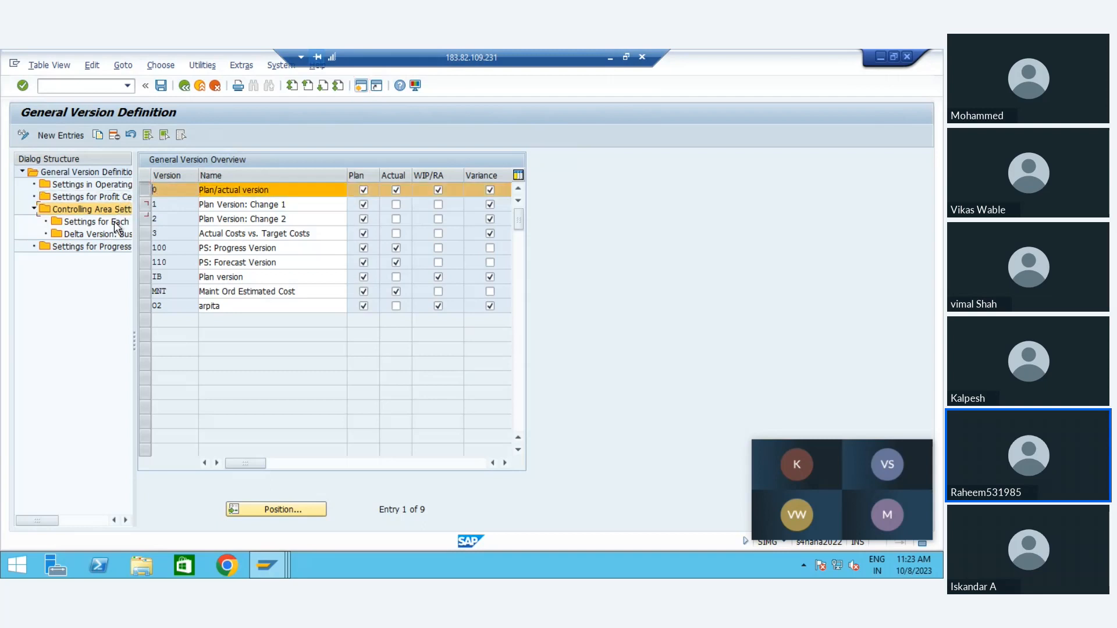
double_click(107, 207)
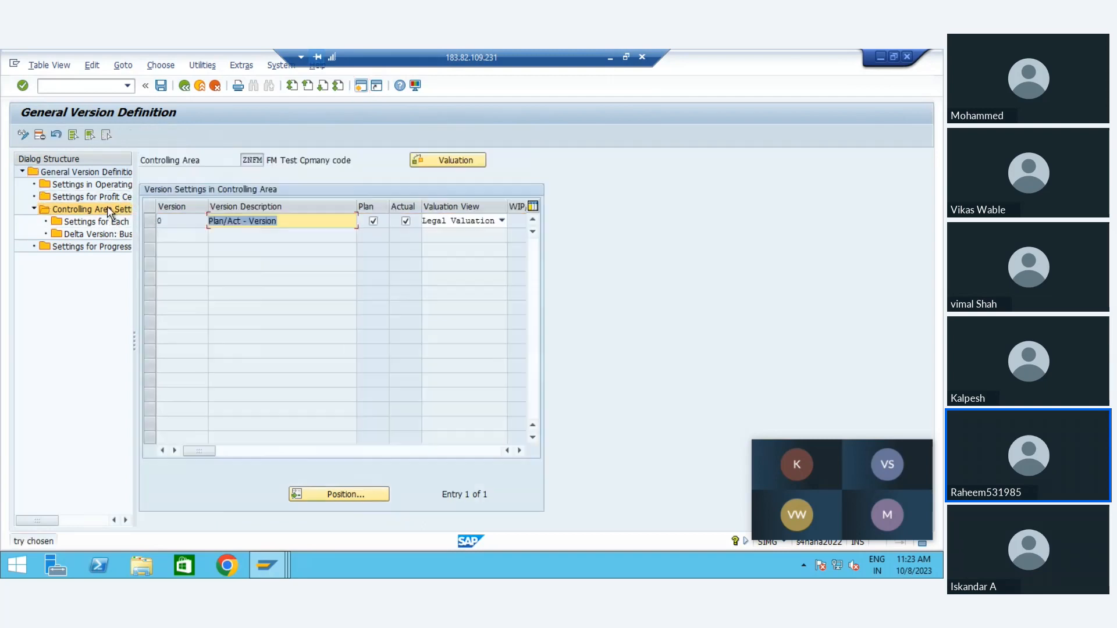
Step: Open the fiscal-year settings of the Plan/Act version 0 in controlling area ZNFM
left_click(253, 156)
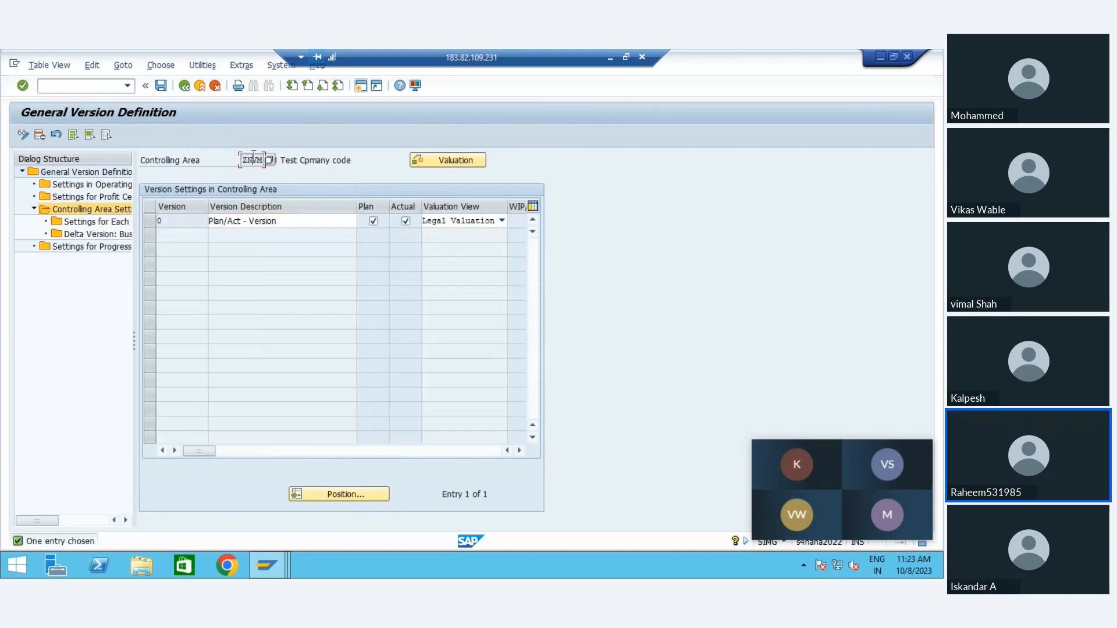
double_click(249, 224)
left_click(150, 221)
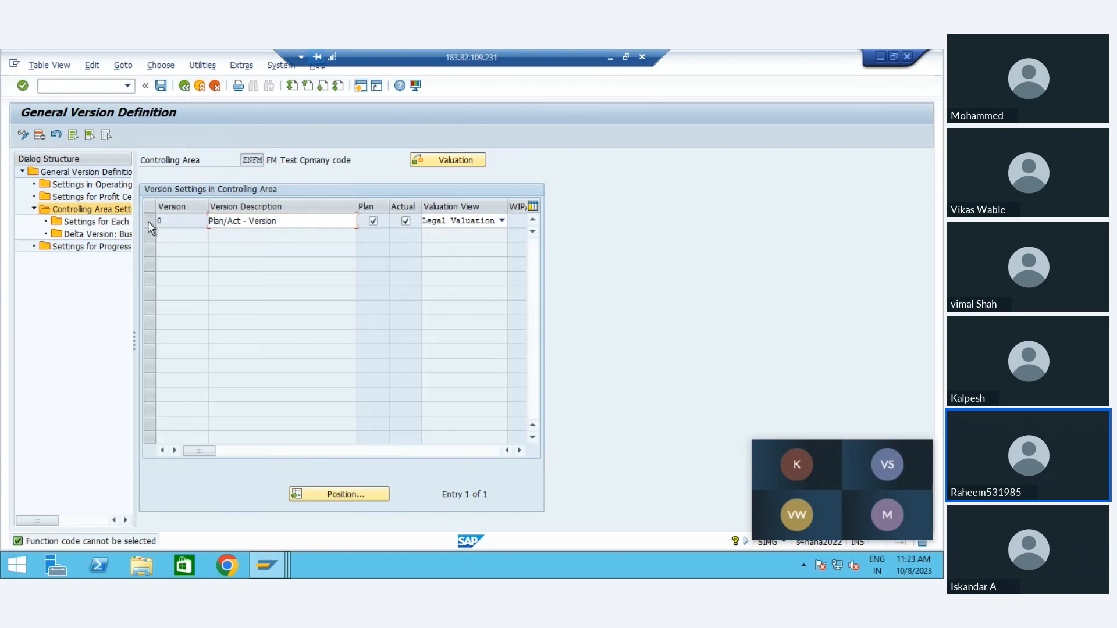
double_click(91, 225)
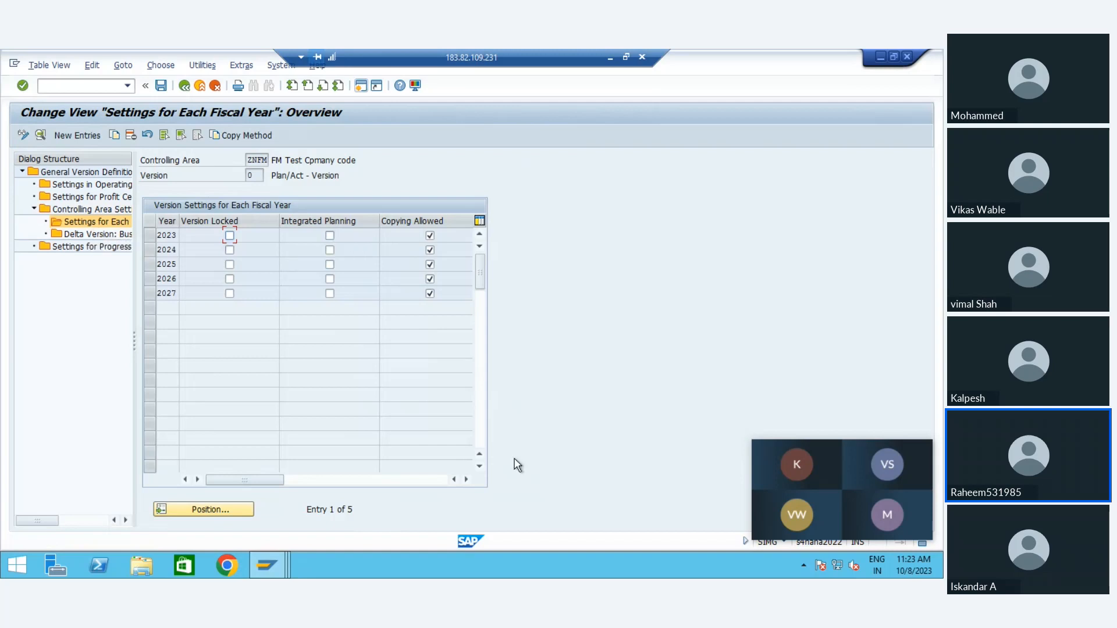
Step: Enable Integrated Planning for fiscal years 2024 to 2027 and save, declining background execution
left_click(330, 250)
left_click(330, 264)
left_click(330, 279)
key("ctrl+s")
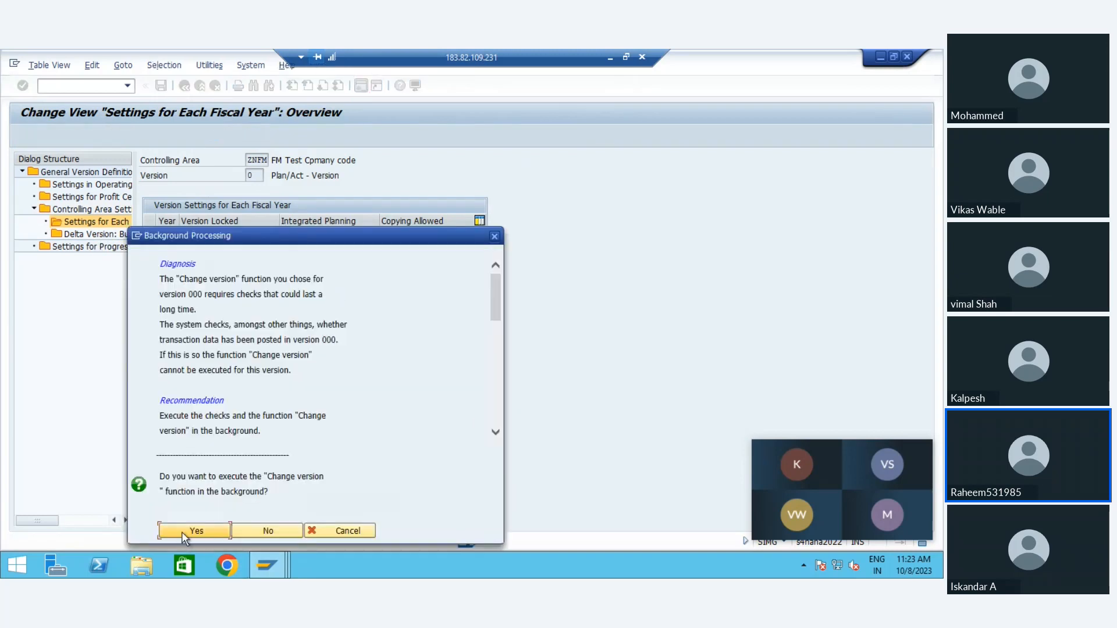
left_click(181, 532)
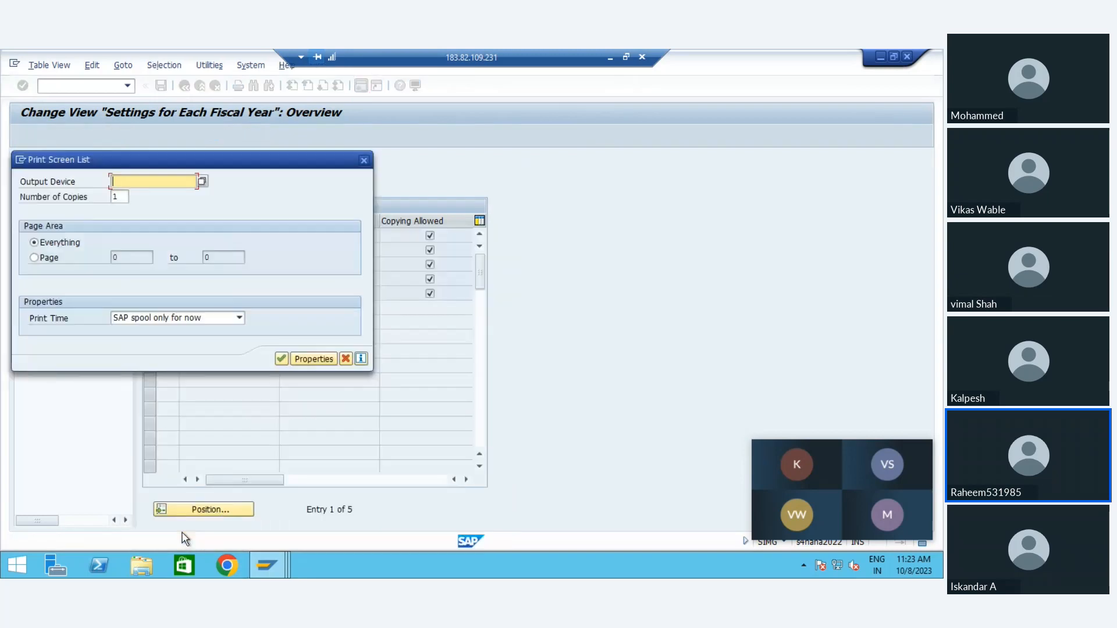
left_click(345, 359)
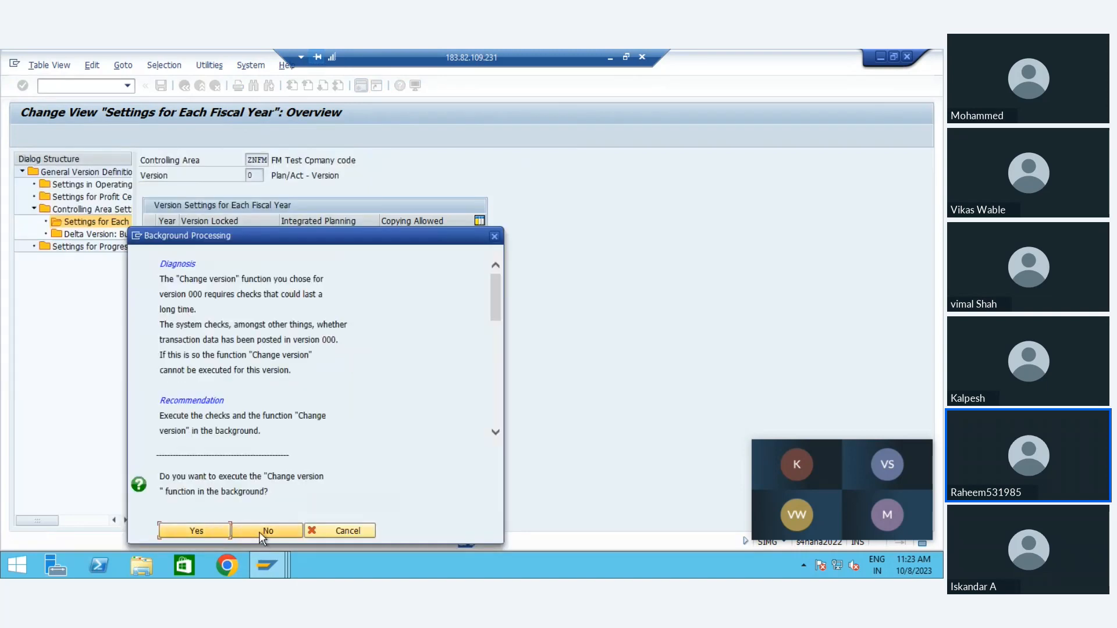
left_click(265, 530)
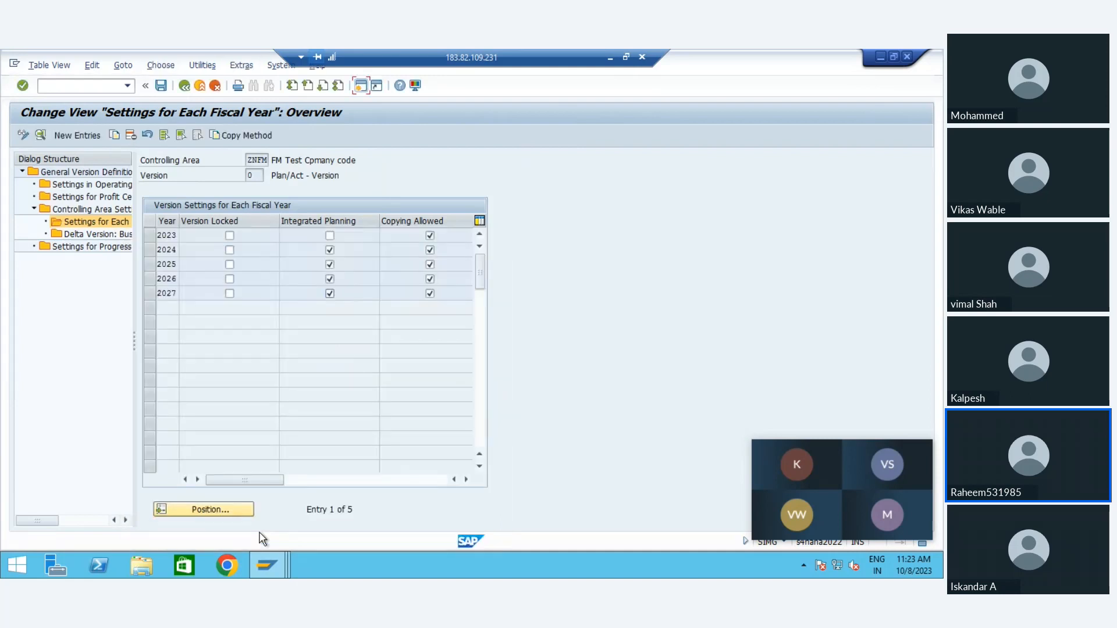
Step: Check the remaining version setting columns and clear Integrated Planning for fiscal years 2024 to 2027
left_click(383, 480)
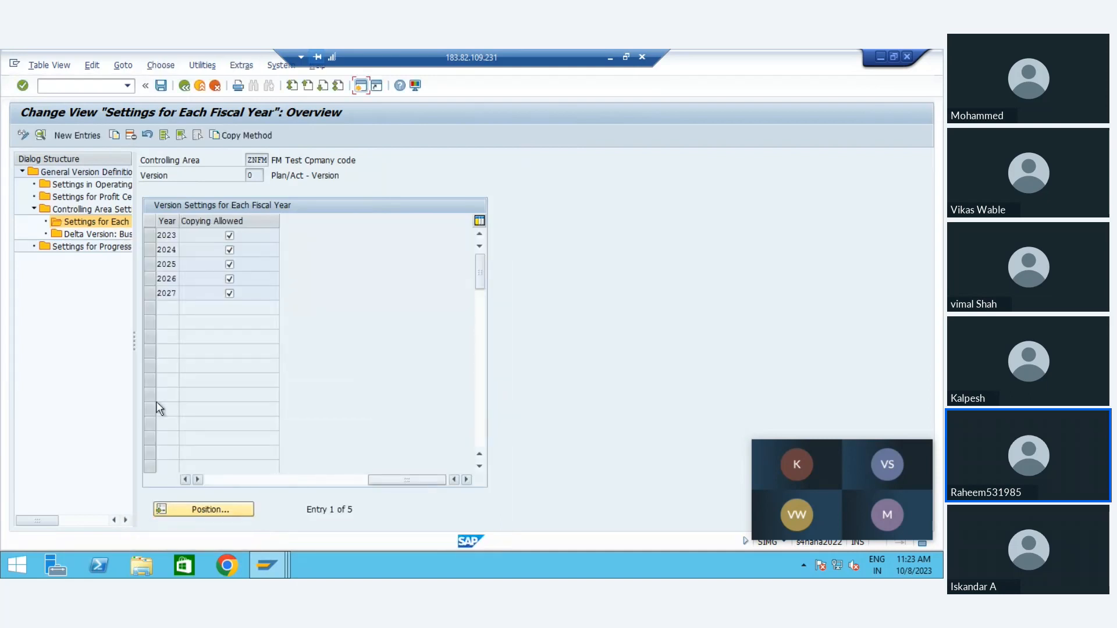
left_click(214, 478)
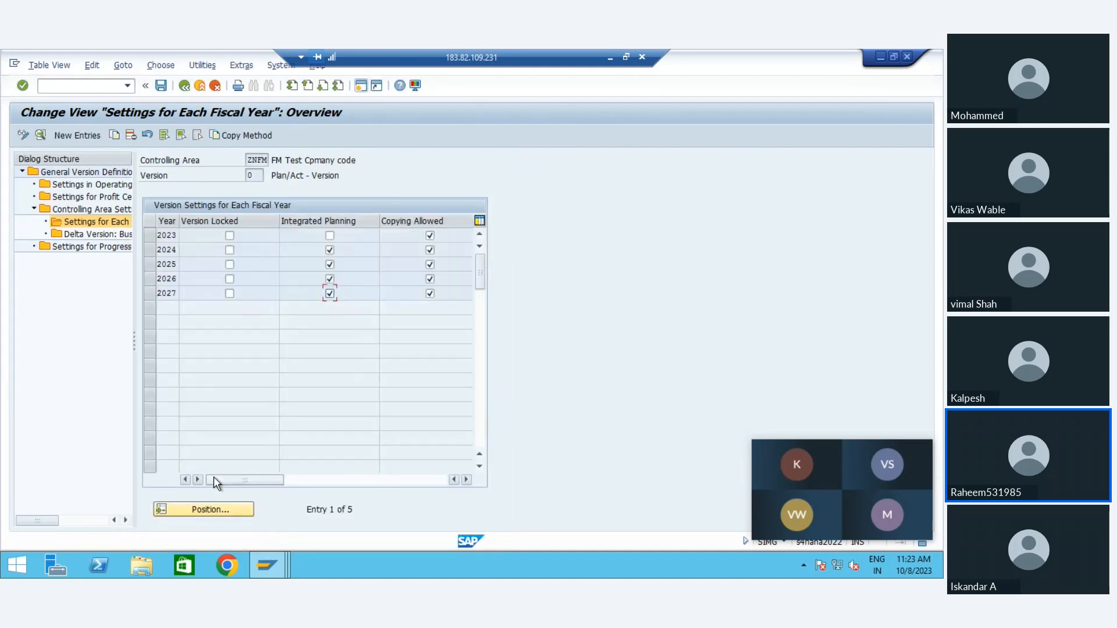
left_click(329, 250)
left_click(330, 265)
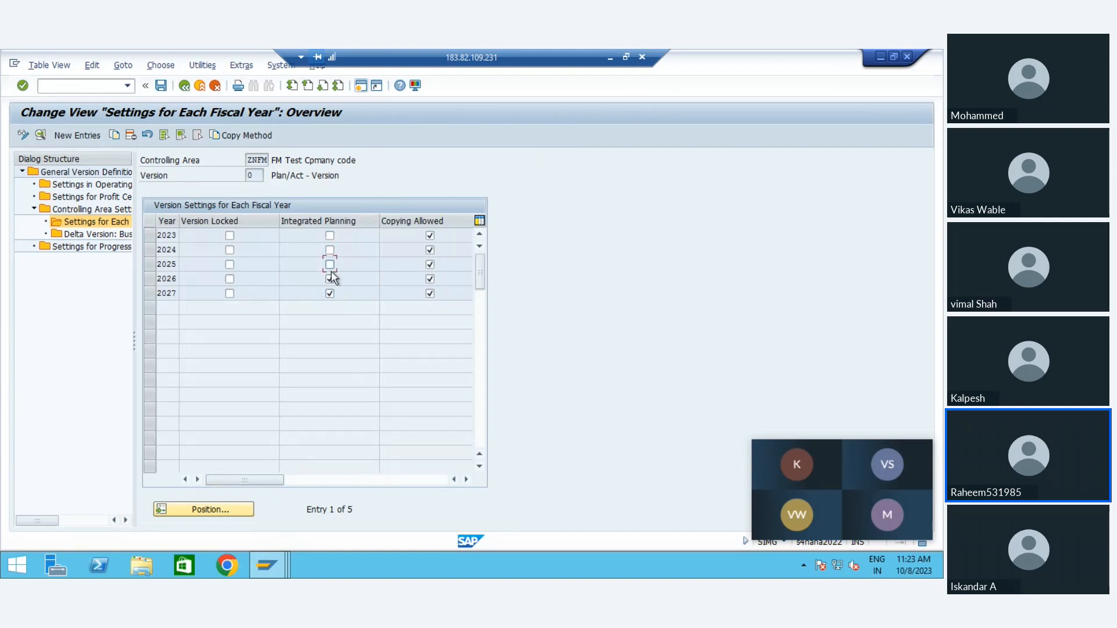
left_click(331, 278)
left_click(330, 295)
Step: Leave the fiscal-year settings, decline background execution, and return to the IMG structure
left_click(199, 85)
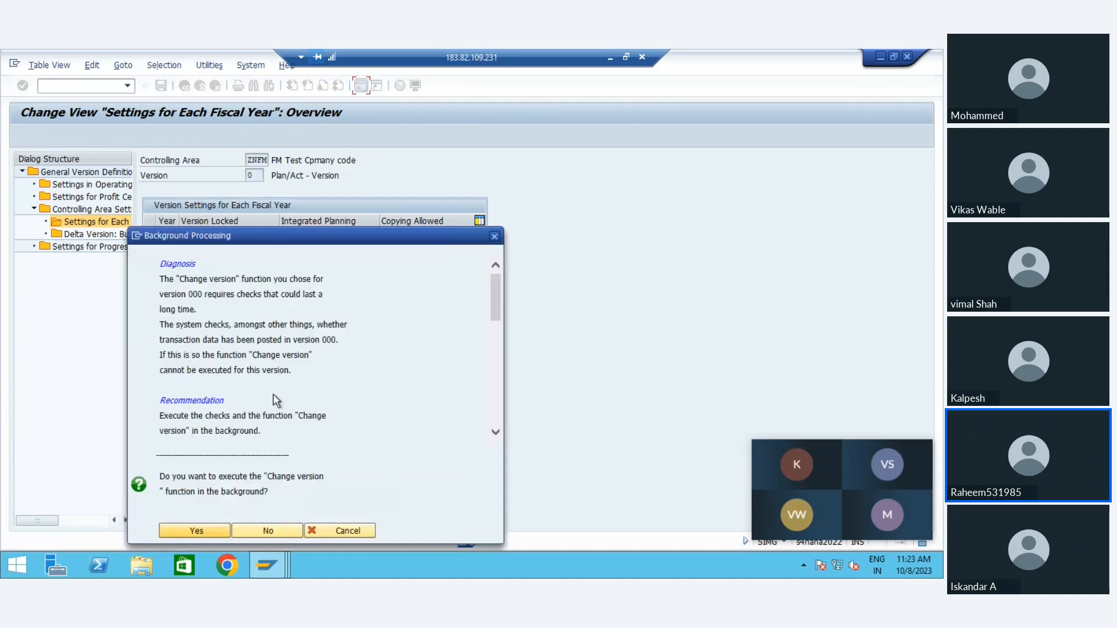
left_click(269, 531)
left_click(269, 531)
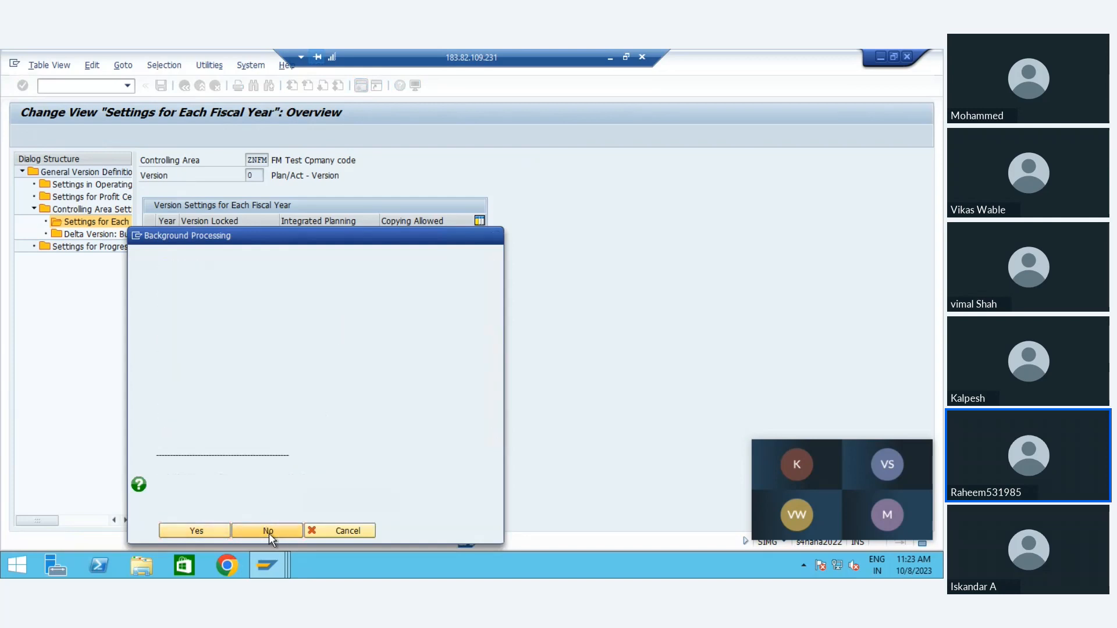
left_click(240, 304)
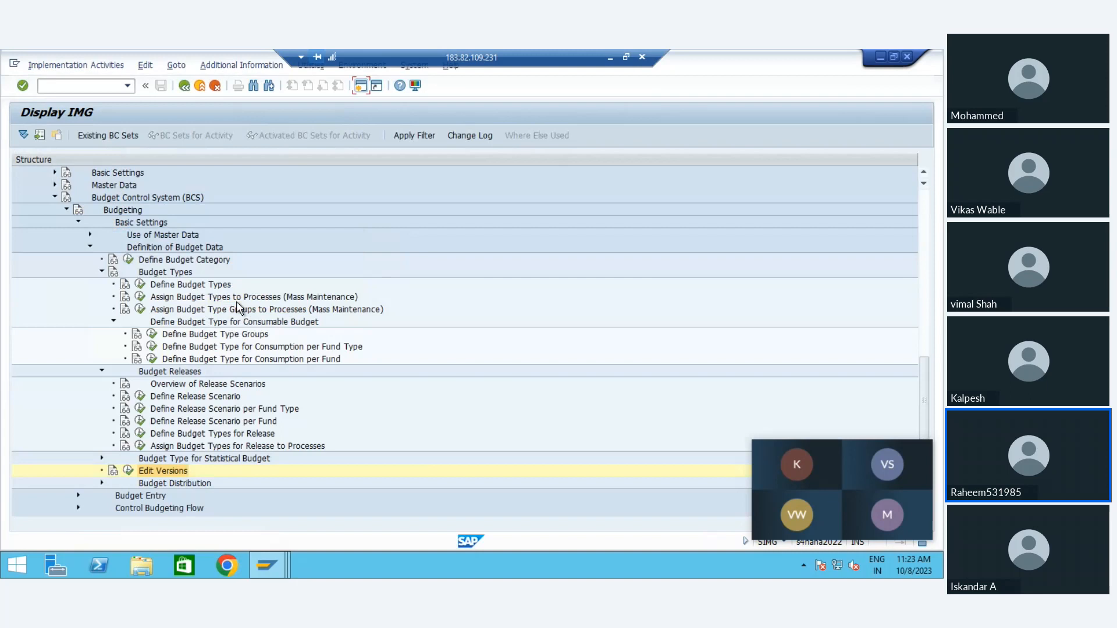
Step: Look over the Budget Releases activities and the neighbouring Edit Versions entry under Definition of Budget Data
key("Down")
key("Down")
key("Up")
key("Up")
key("Up")
key("Down")
key("Up")
key("Up")
key("Up")
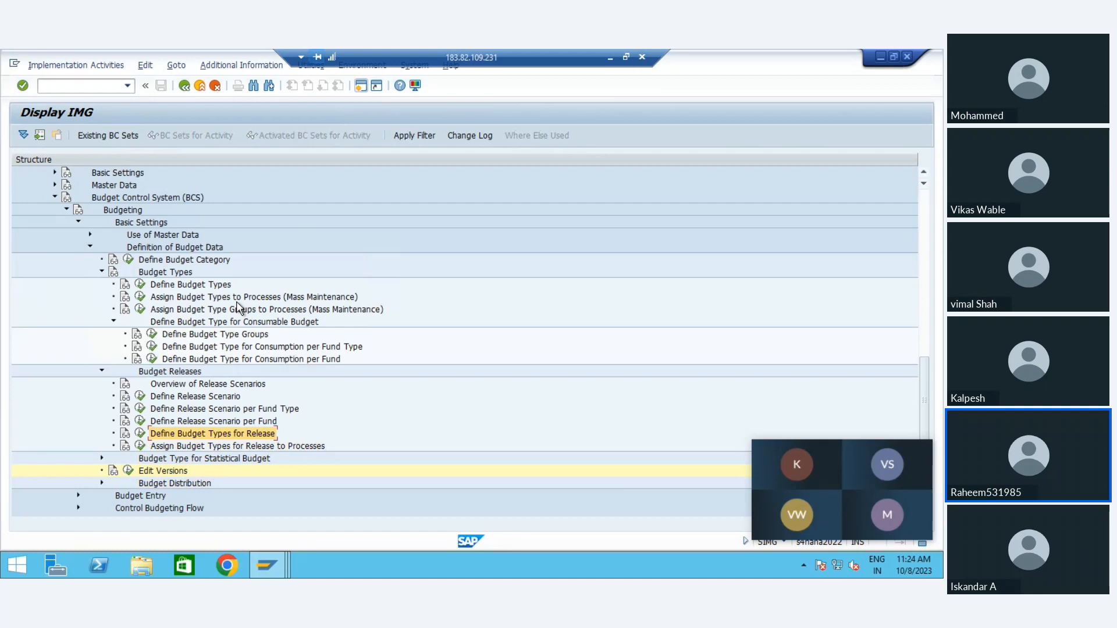
key("Down")
key("Down")
key("Down")
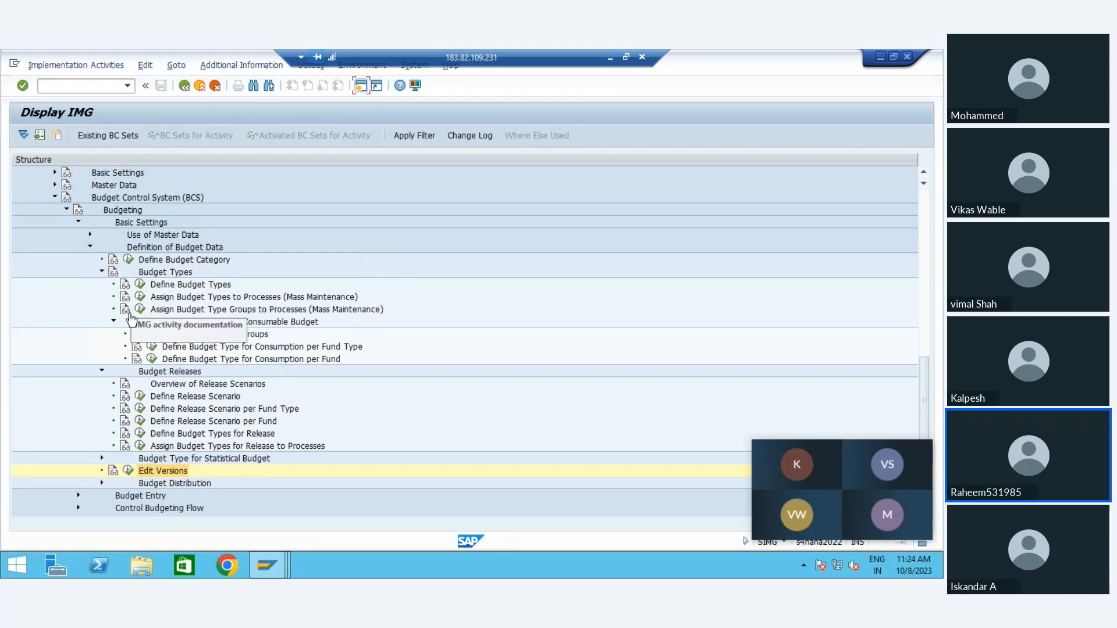
Step: Collapse the consumable budget type and Definition of Budget Data nodes, and expand Availability Control
left_click(115, 322)
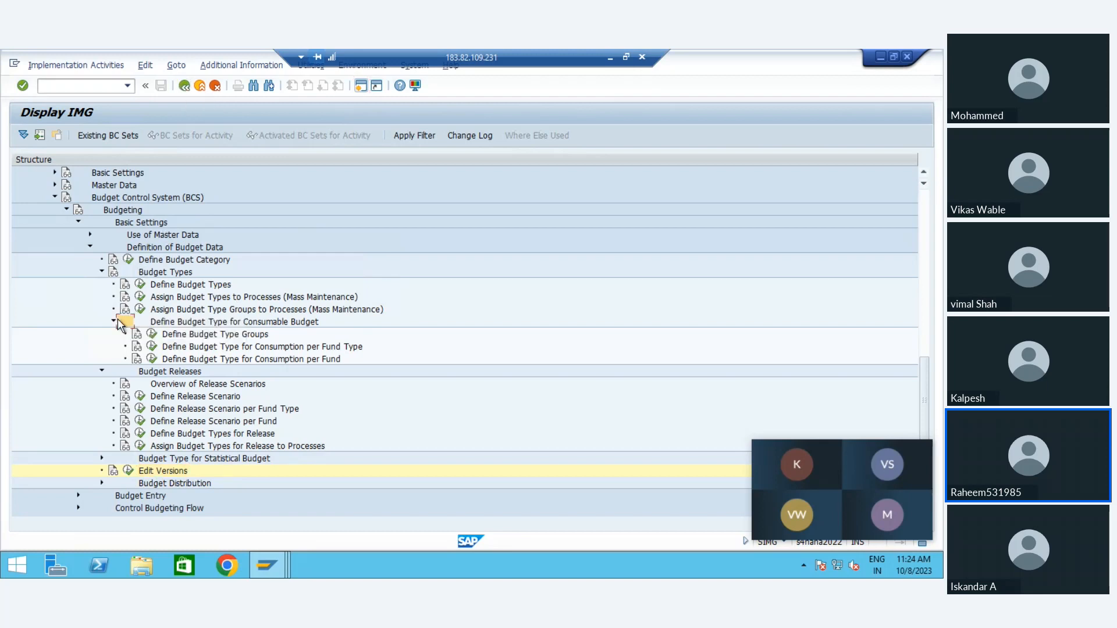
left_click(91, 247)
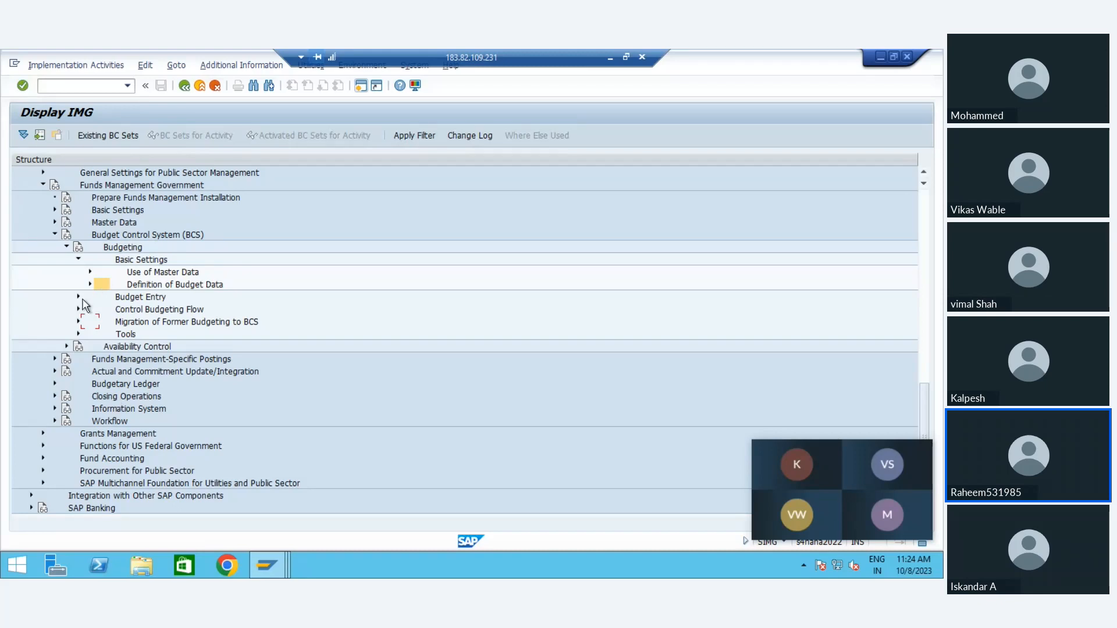
left_click(67, 346)
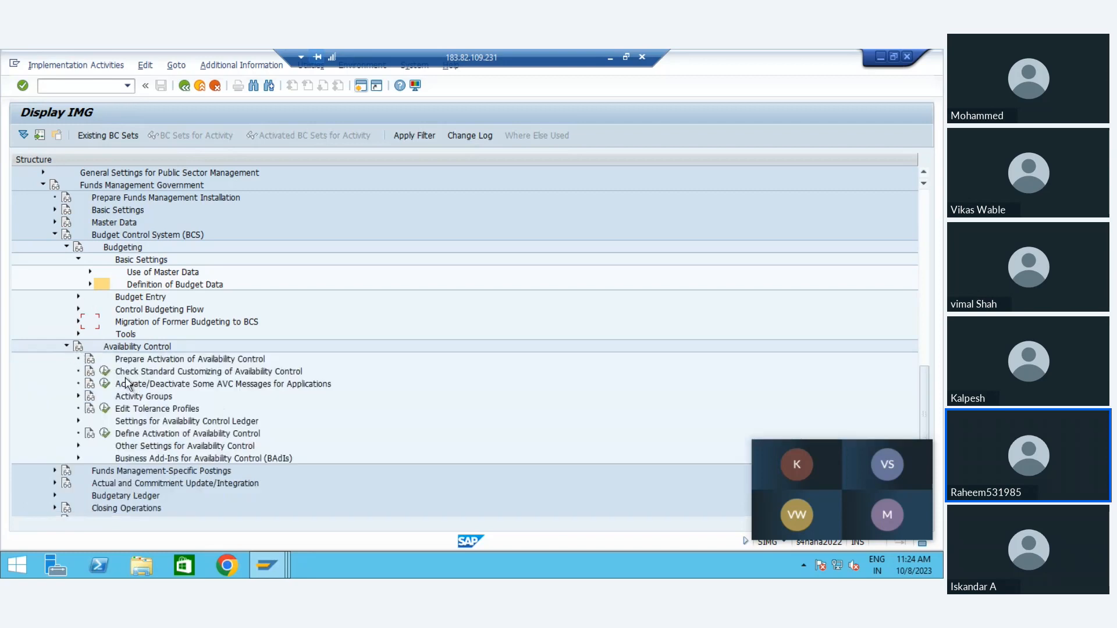
Step: Run Check Standard Customizing of Availability Control, examine the ledgers, activity groups, tolerance profiles and derivation strategies, and return to the IMG
left_click(105, 373)
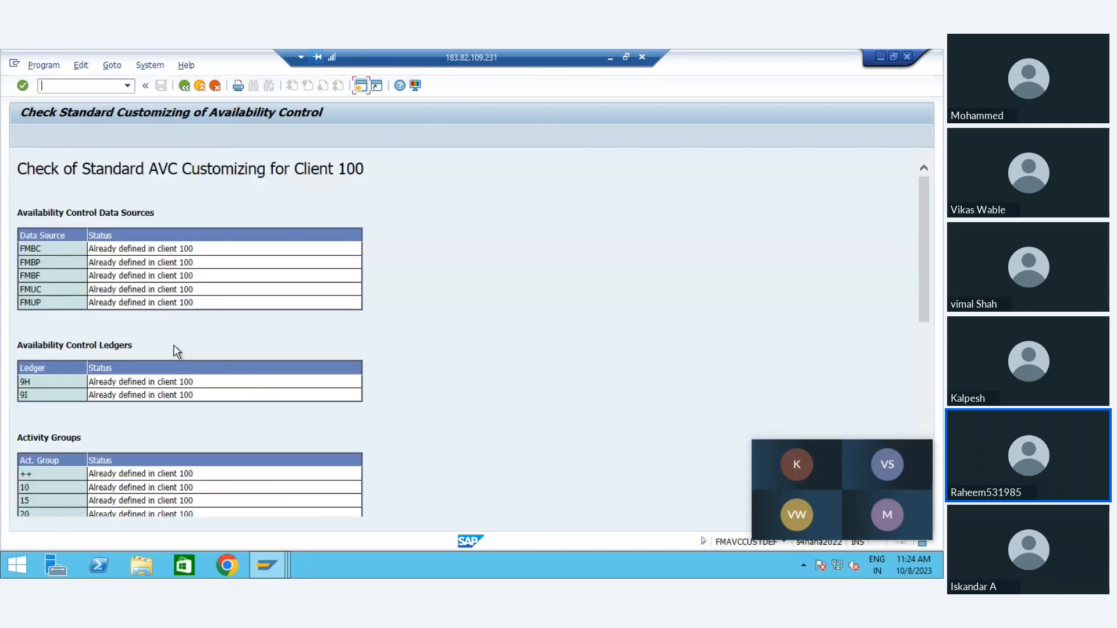
scroll(47, 283, "down", 10)
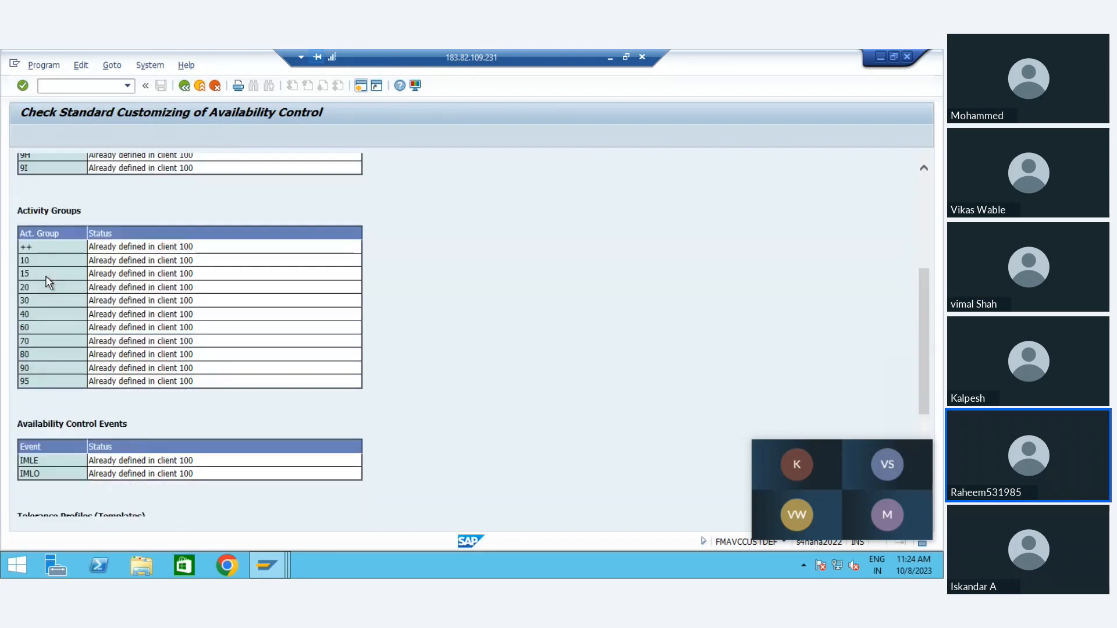
scroll(48, 283, "down", 1)
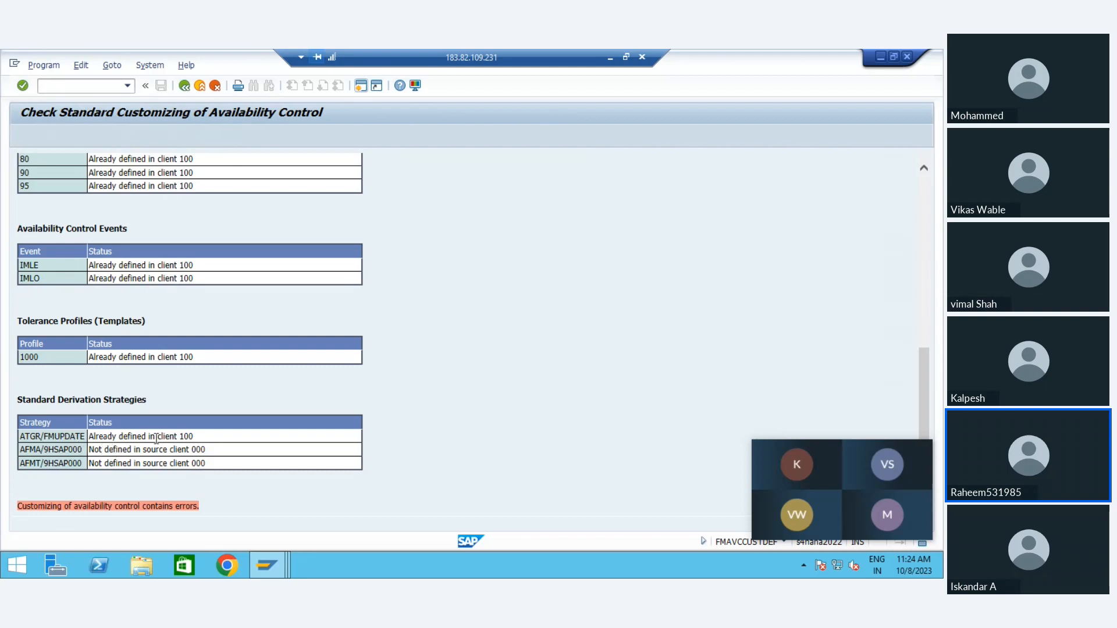
double_click(56, 437)
left_click(64, 449)
triple_click(80, 508)
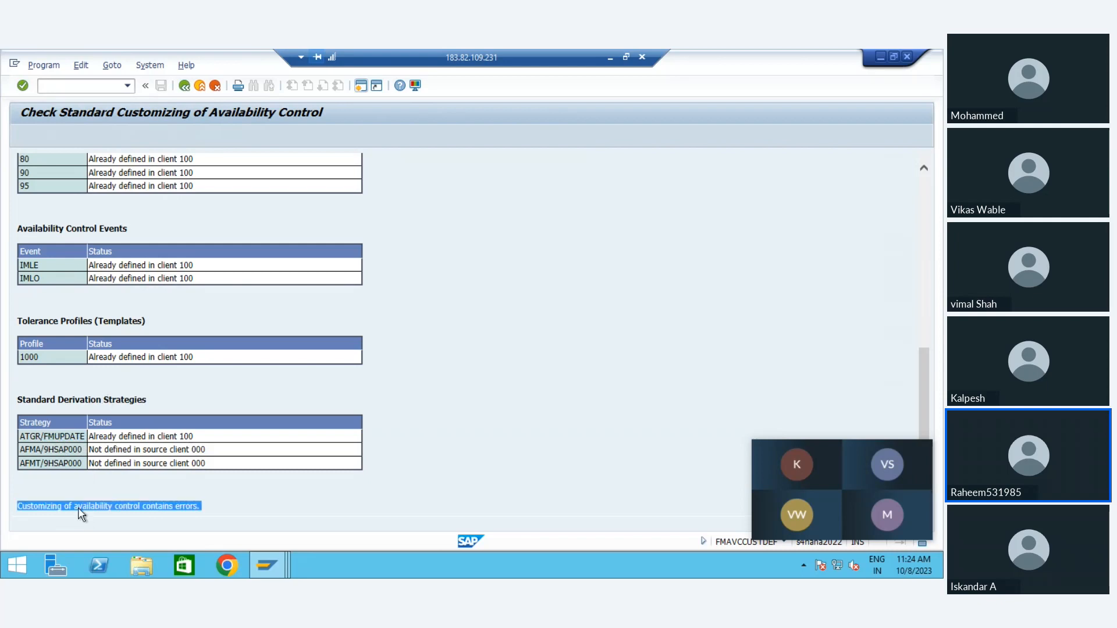
left_click(161, 261)
scroll(160, 259, "up", 1)
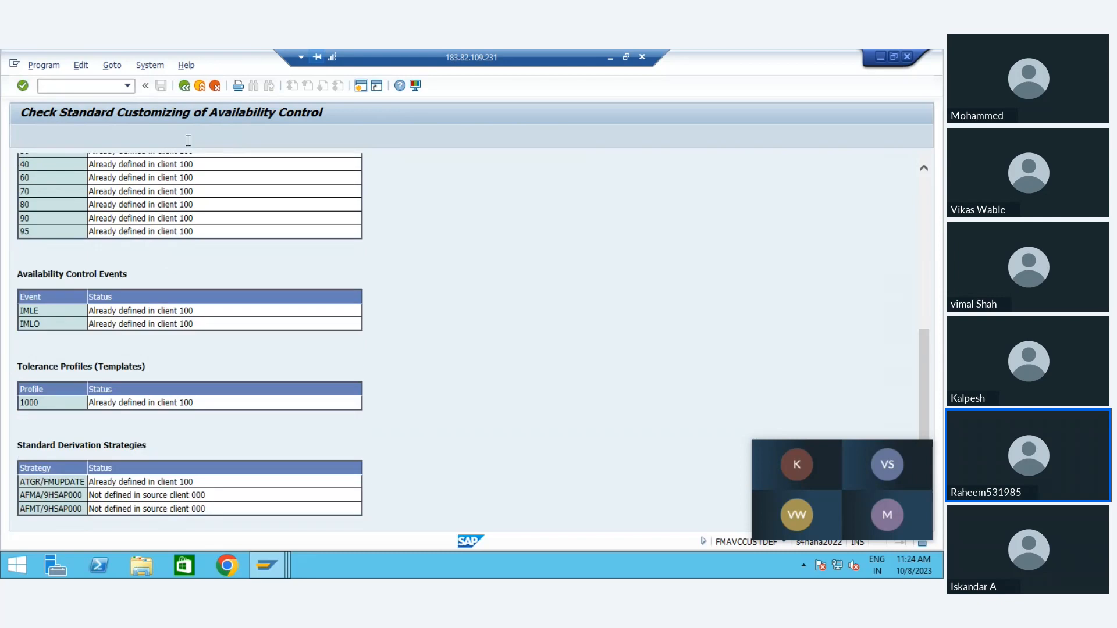
left_click(185, 86)
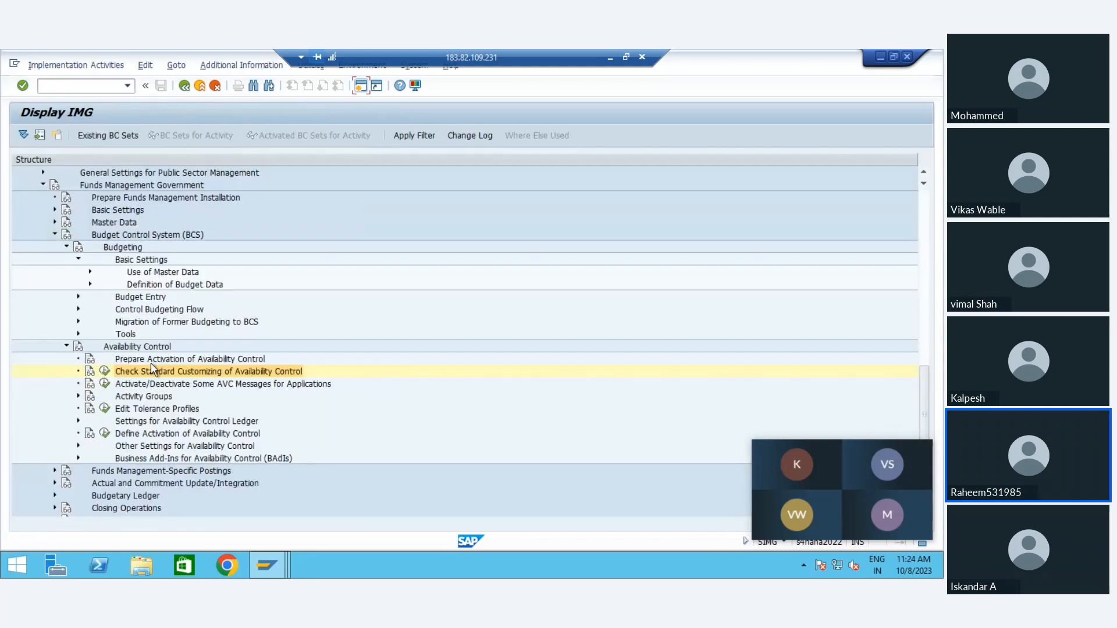
left_click(198, 376)
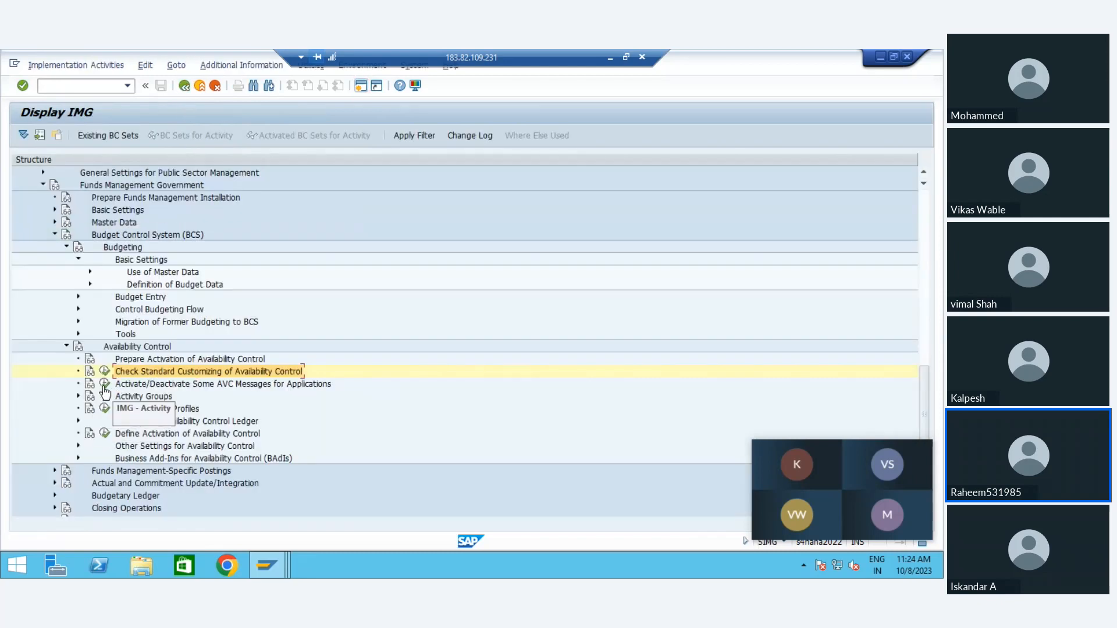
Step: Run Activate/Deactivate Some AVC Messages for Applications, look through the enabled checks per application, and return to the IMG
left_click(105, 385)
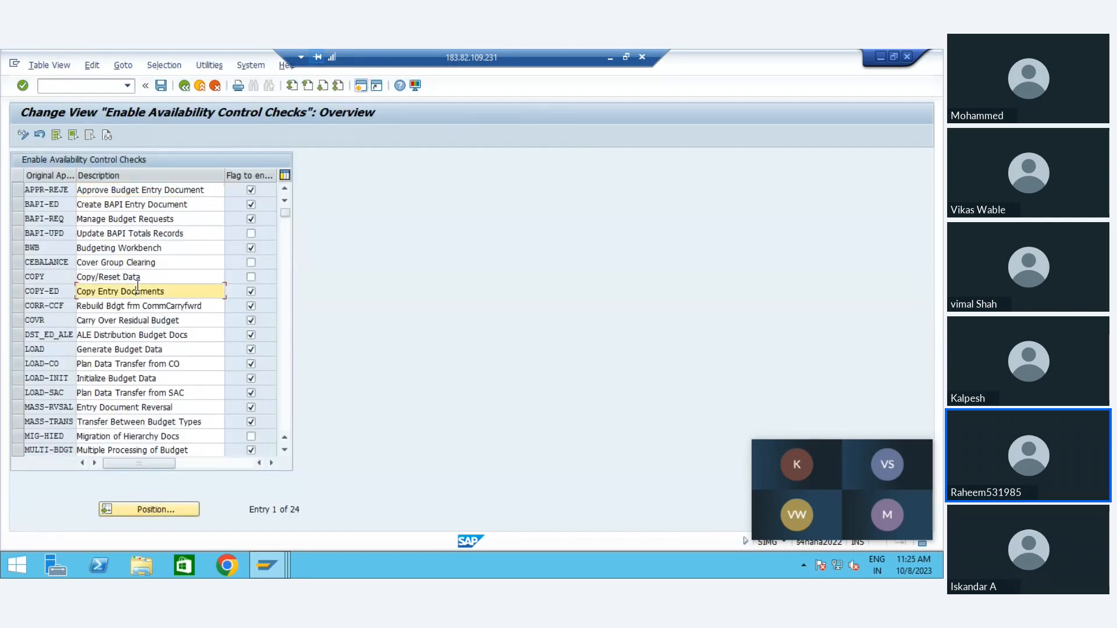
key("Down")
key("Down")
key("Down")
key("Down")
key("Down")
key("Down")
key("Down")
key("Down")
key("Down")
key("Down")
key("Down")
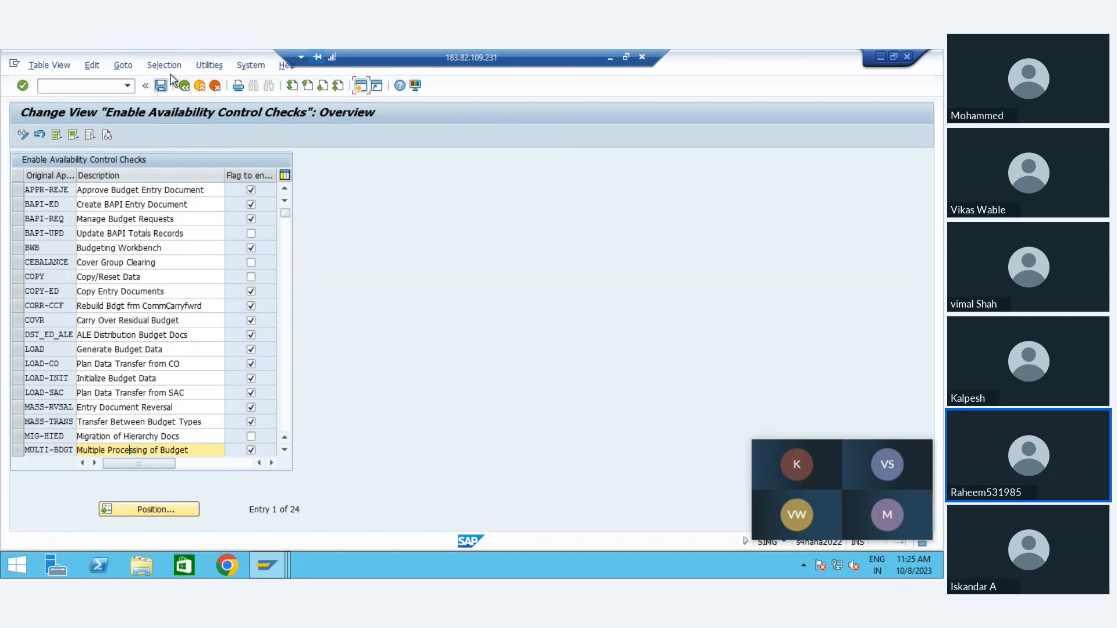
left_click(184, 86)
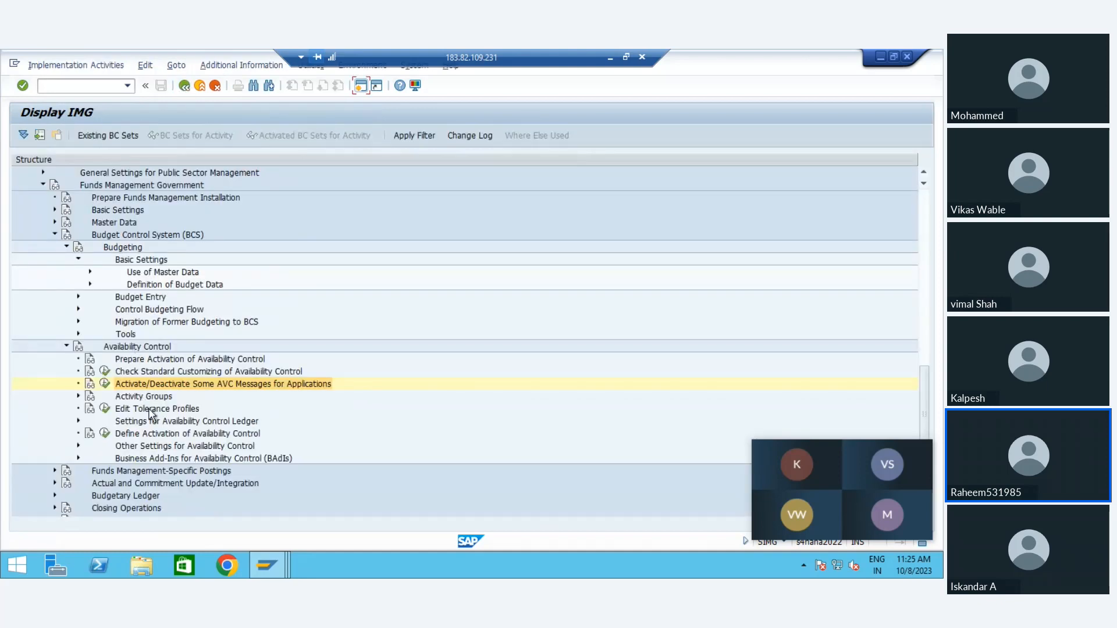
Step: Look over the tolerance profiles, return to the IMG, and expand Settings for Availability Control Ledger
left_click(105, 410)
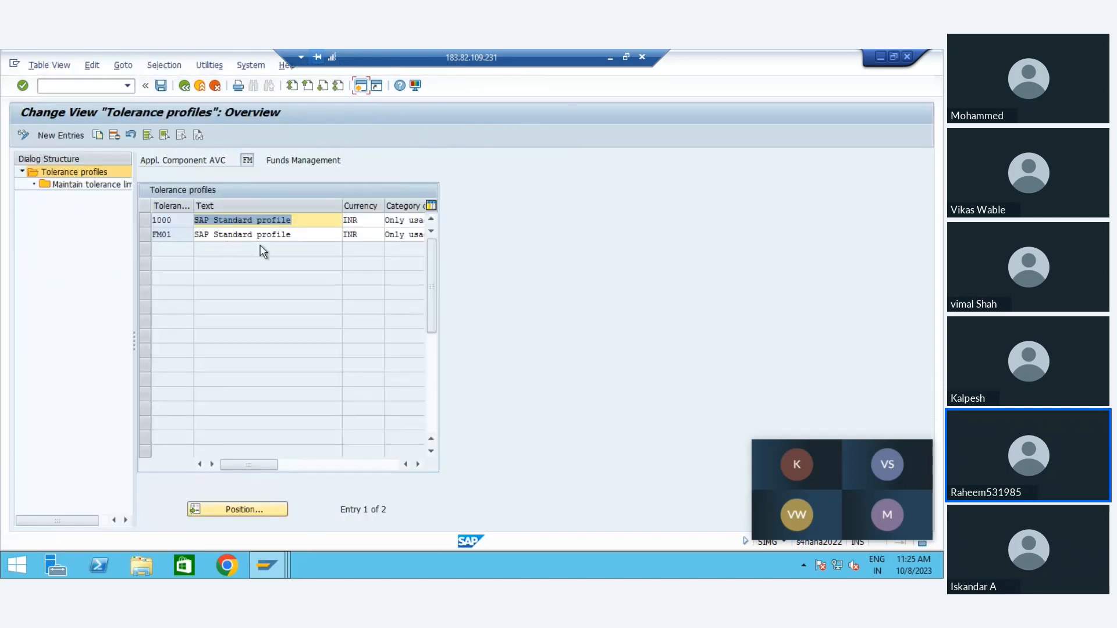
left_click(180, 90)
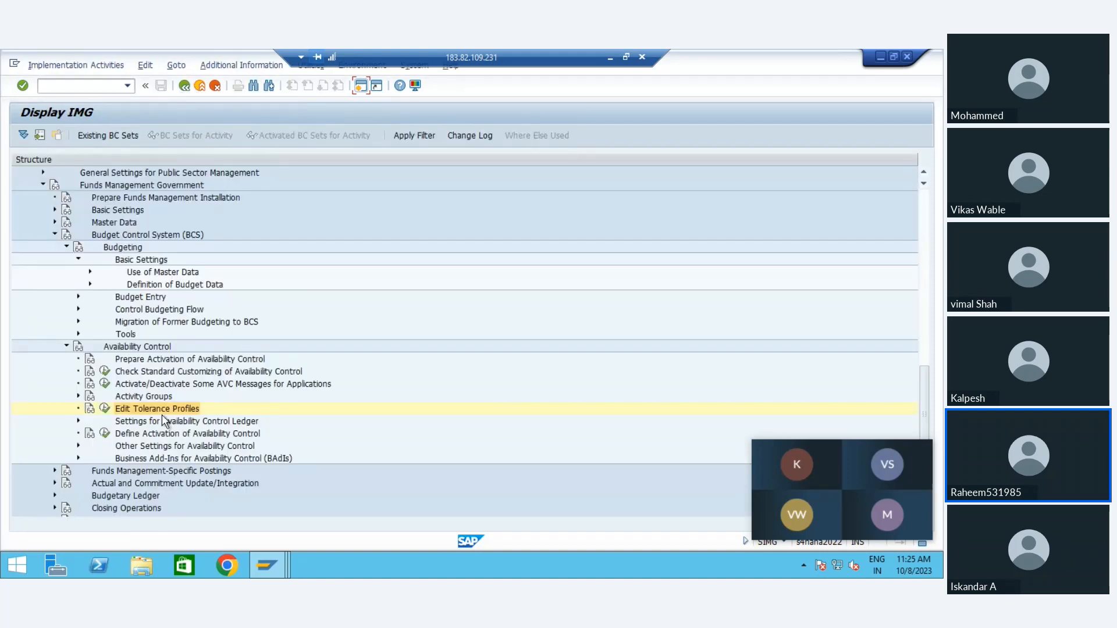
left_click(187, 421)
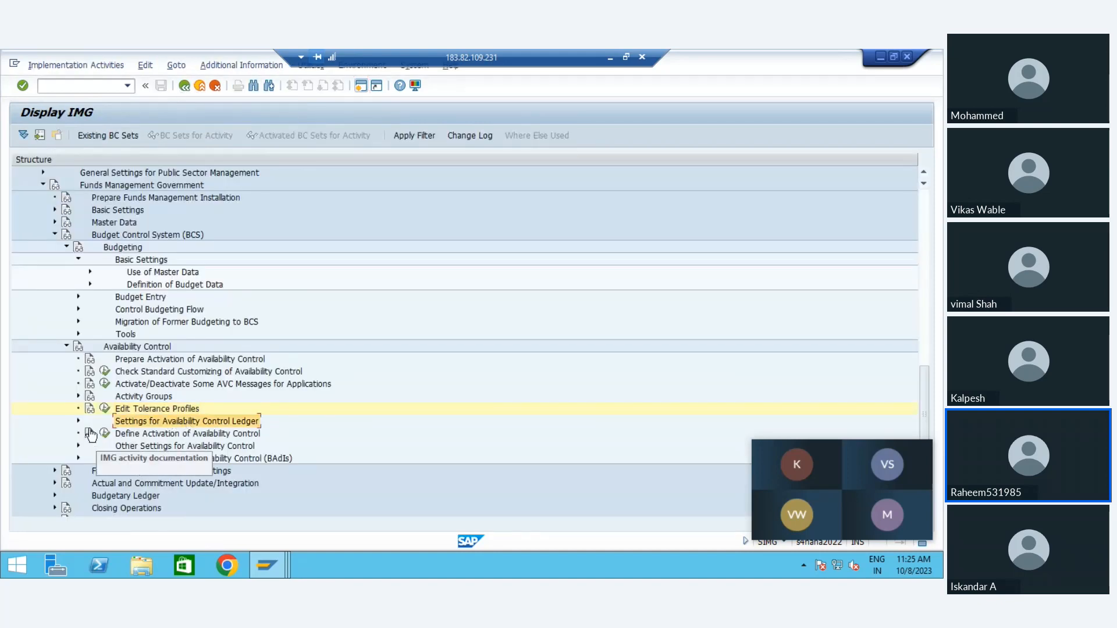
left_click(141, 435)
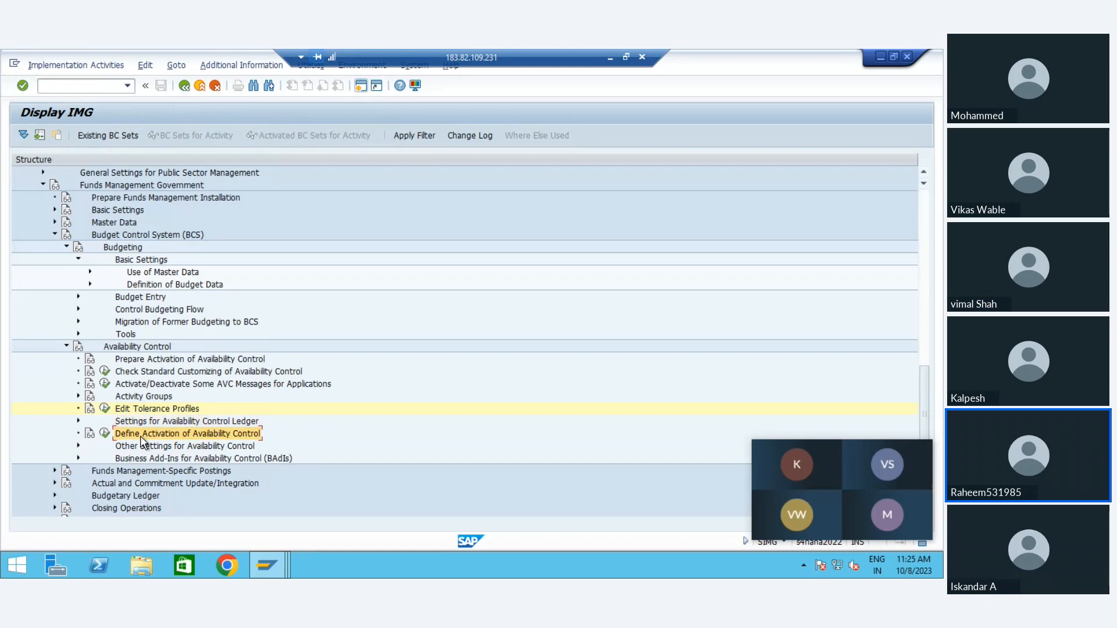
left_click(77, 421)
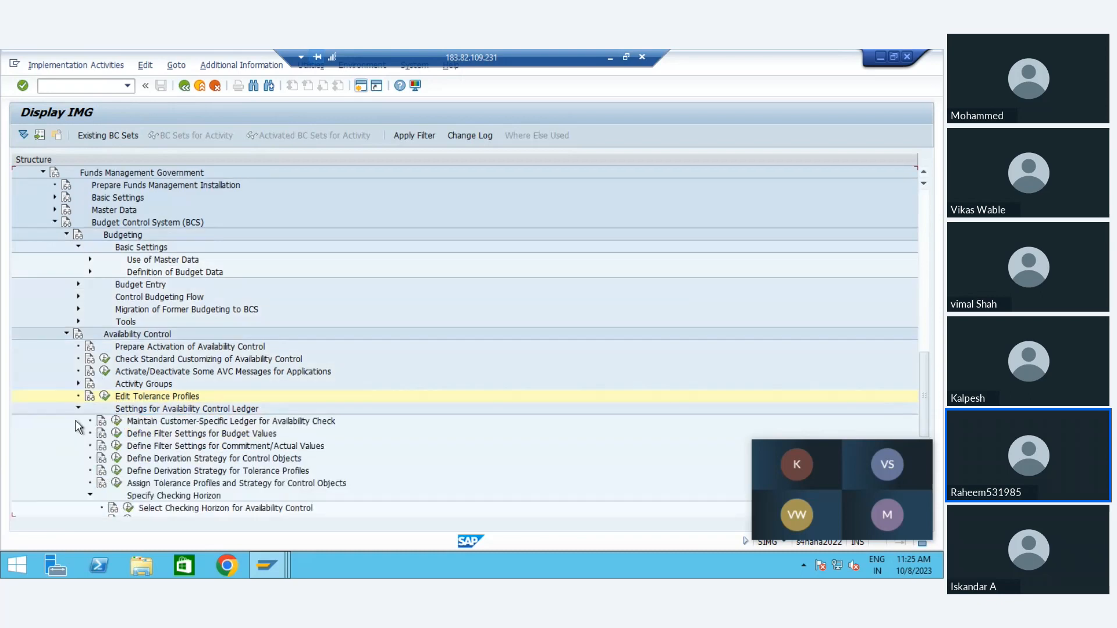
Step: Open Maintain Customer-Specific Ledger for Availability Check and examine ledger 9H's data source options for consumed amount and consumable budget
left_click(200, 421)
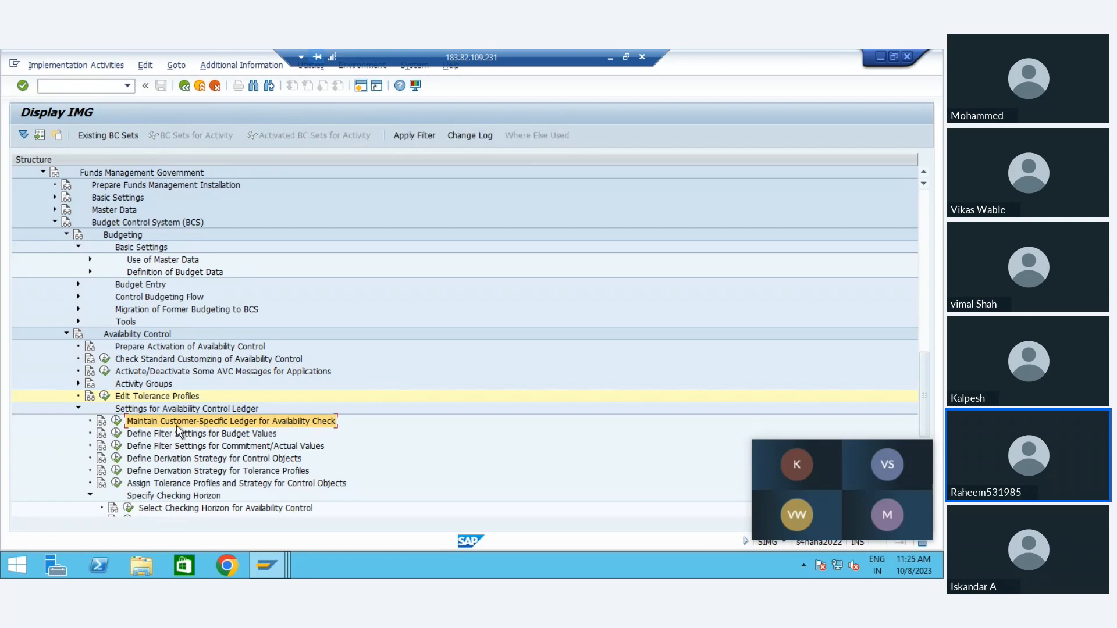
left_click(117, 422)
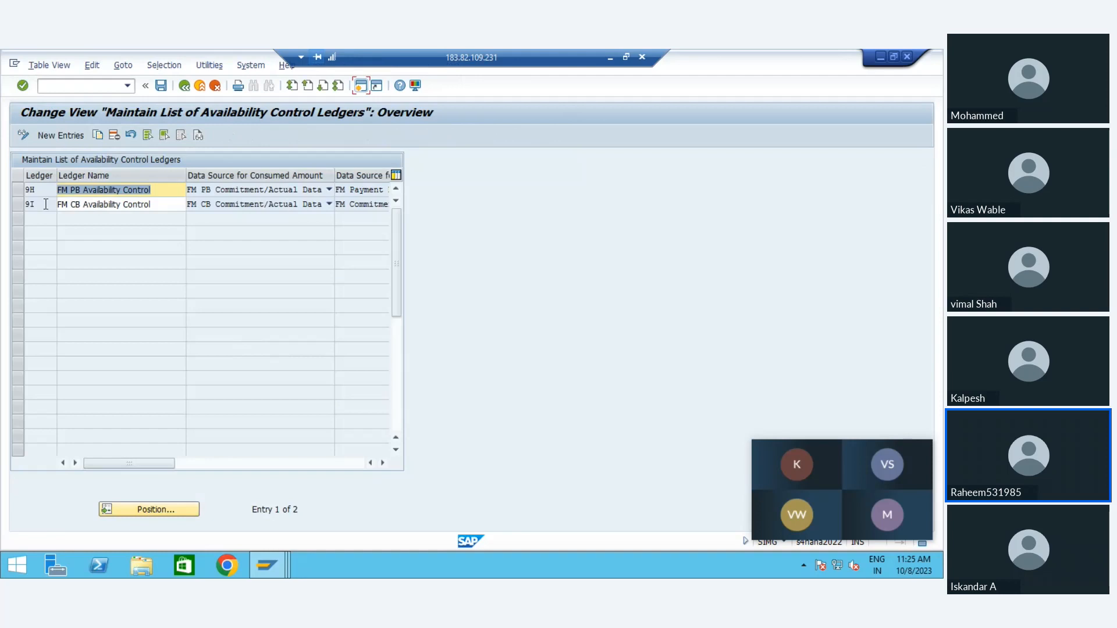
left_click(22, 190)
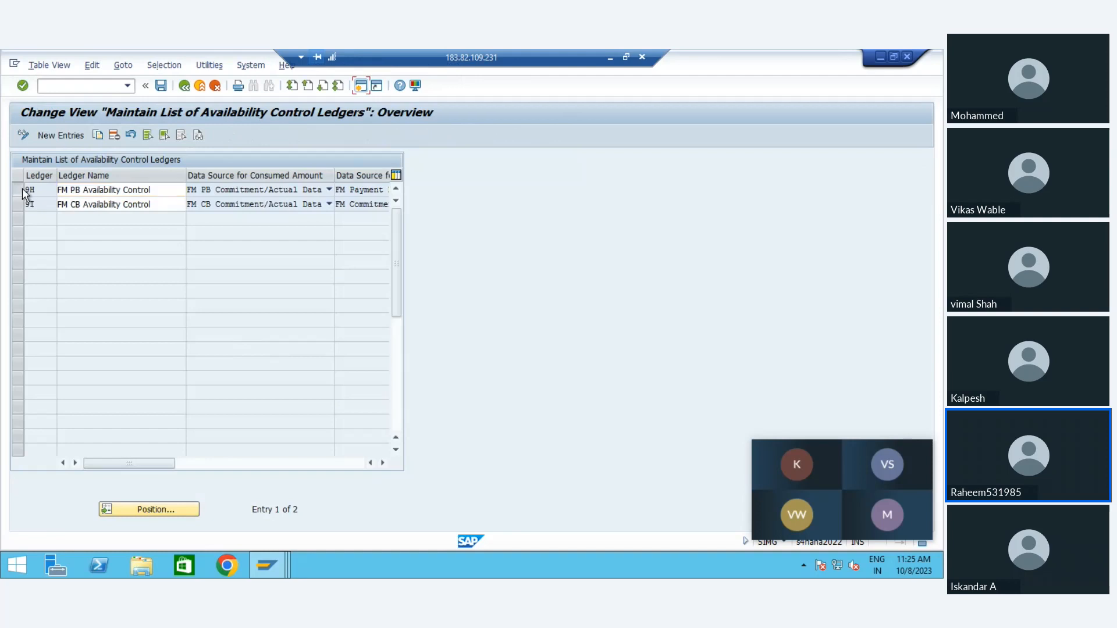
left_click(266, 189)
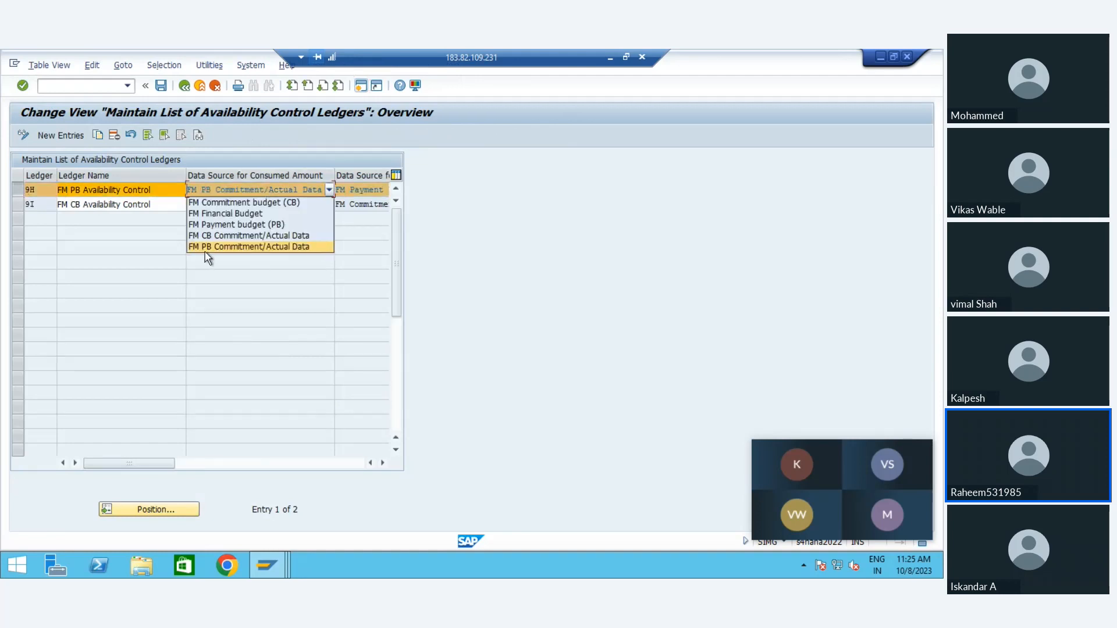
left_click(366, 330)
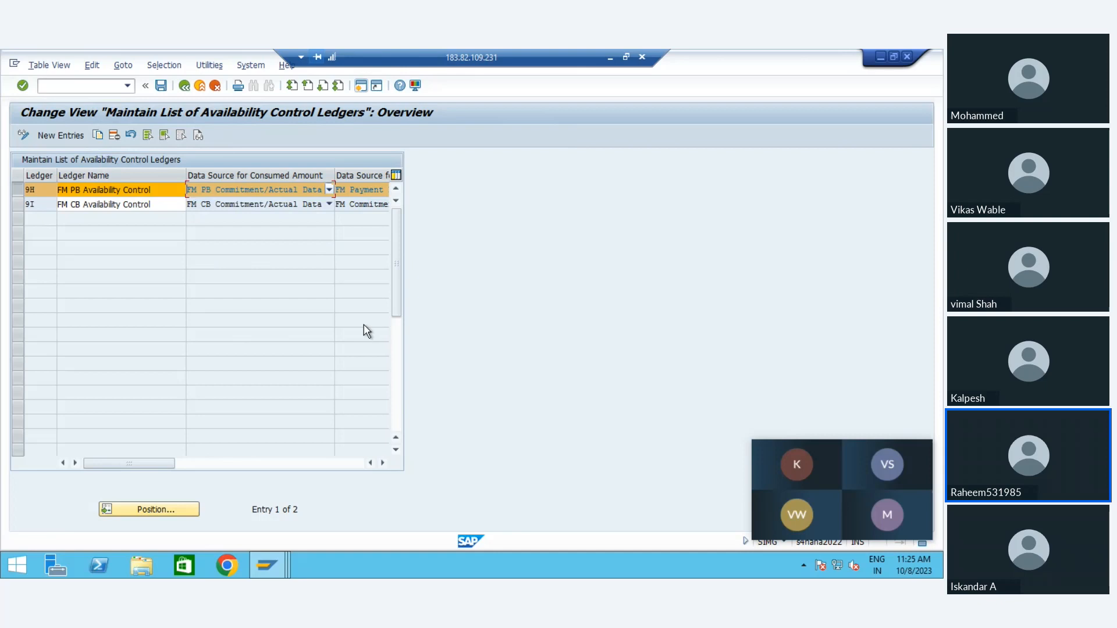
left_click(383, 463)
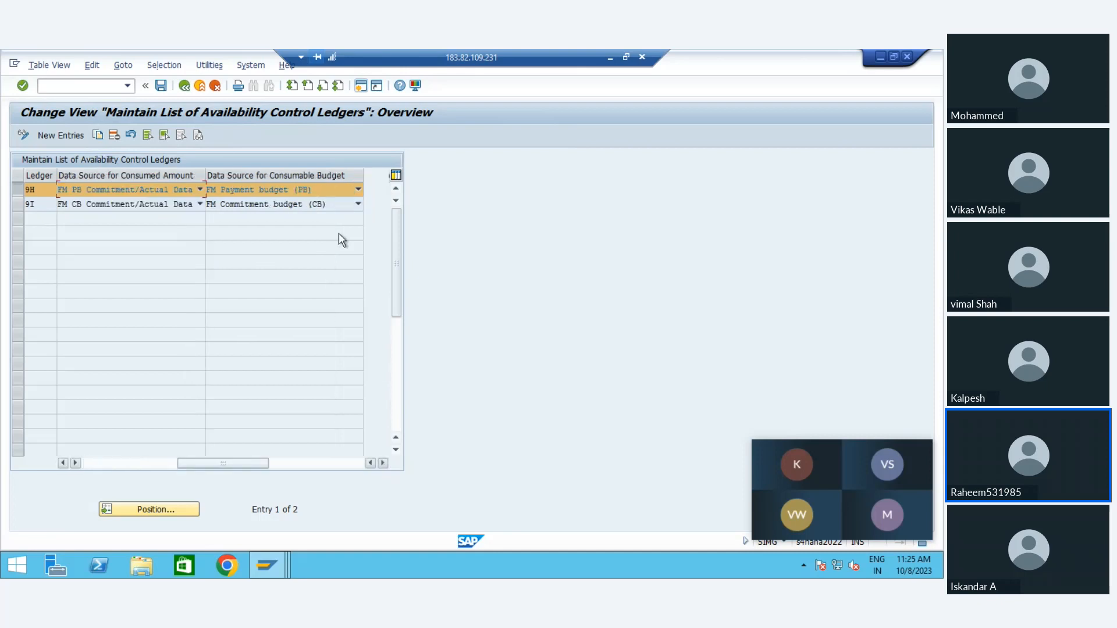
left_click(358, 190)
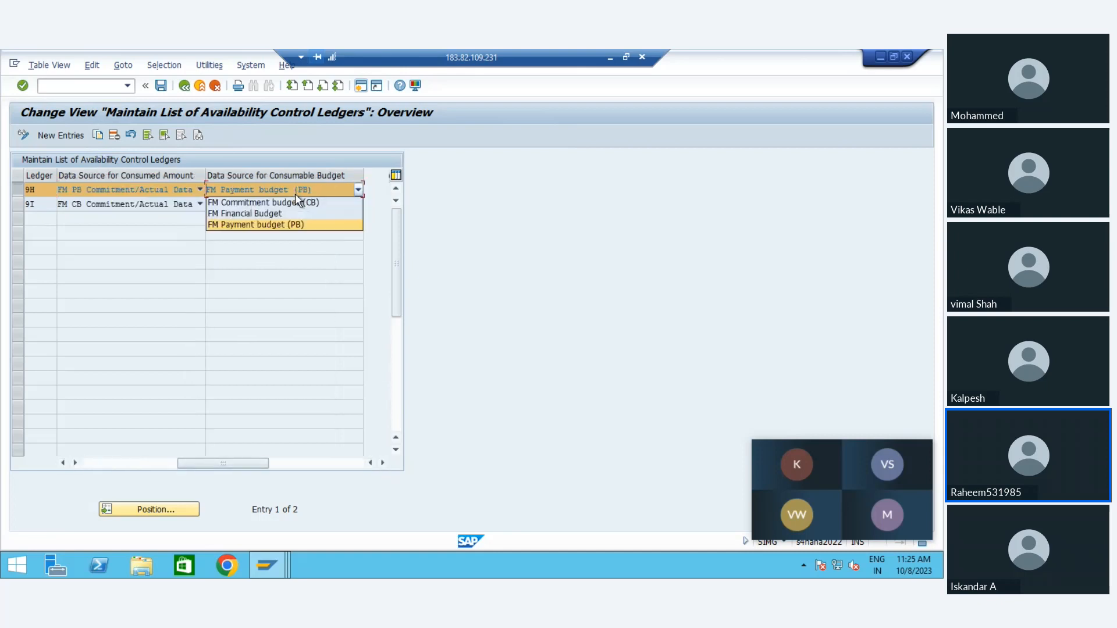
left_click(156, 286)
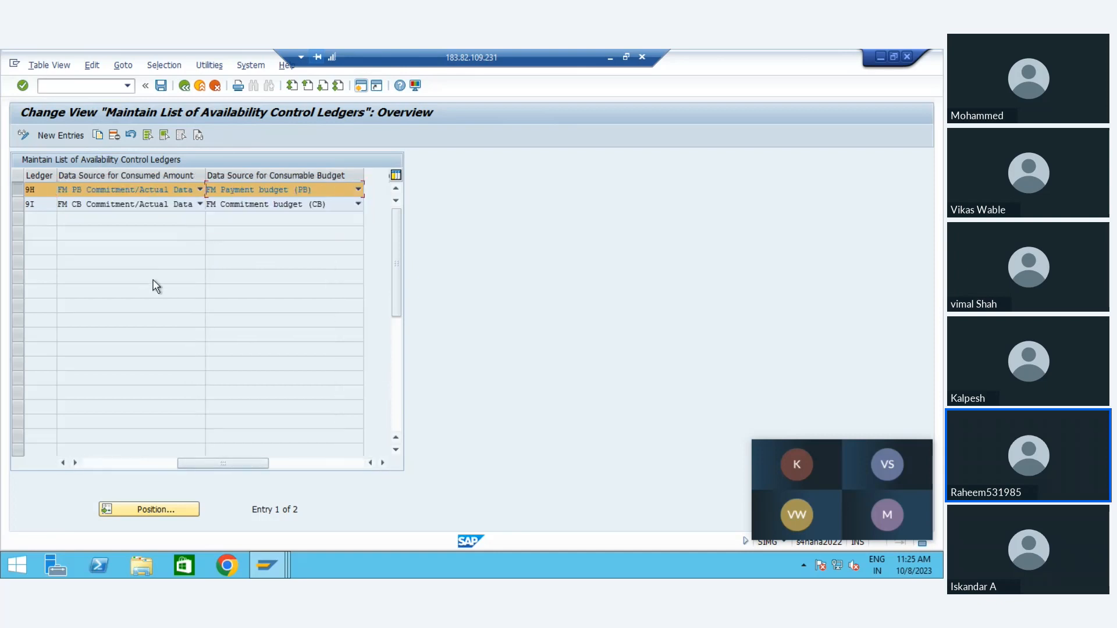
Step: Select ledger 9I as well and examine its data source options for the consumed amount
left_click(27, 207)
left_click(99, 202)
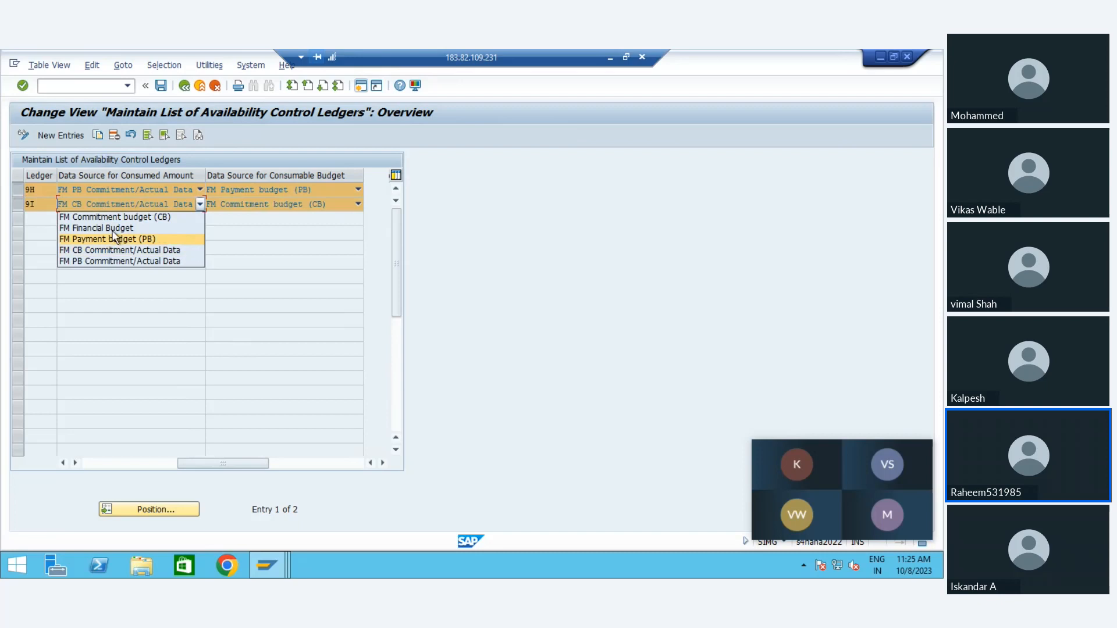
left_click(113, 229)
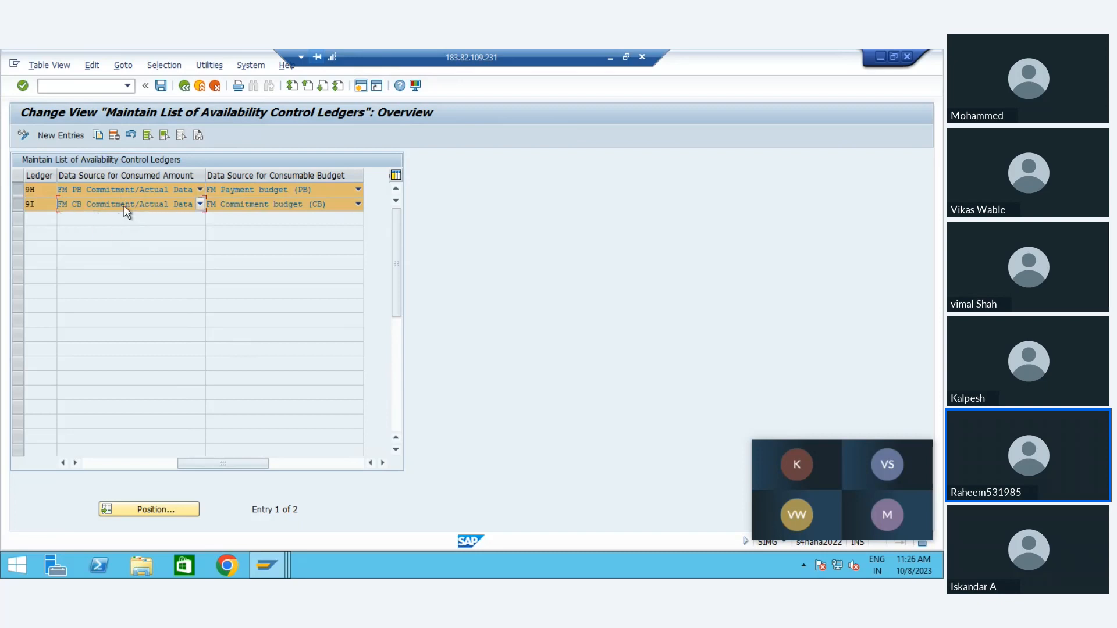
left_click(125, 205)
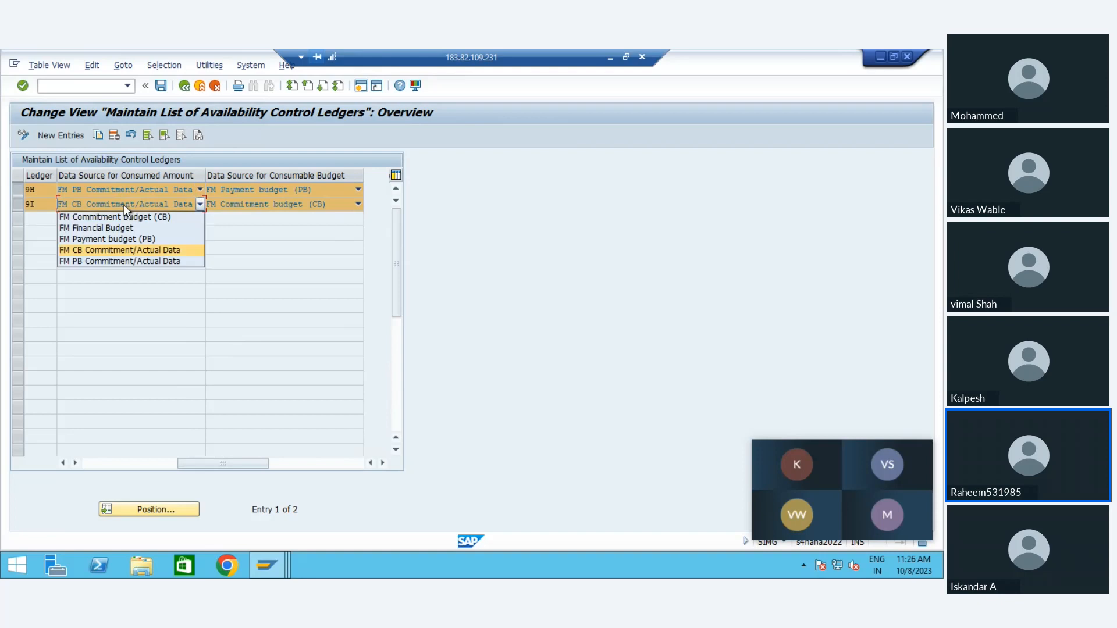
left_click(131, 270)
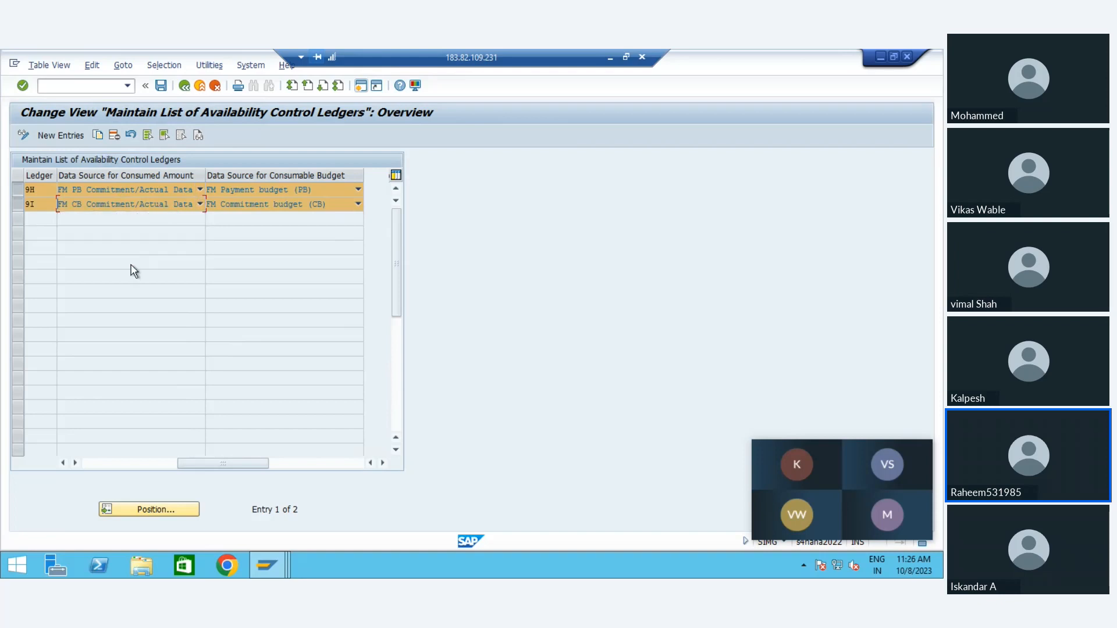
Step: Start a new ledger entry to view the available control ledgers, and leave it without adding anything
left_click(48, 135)
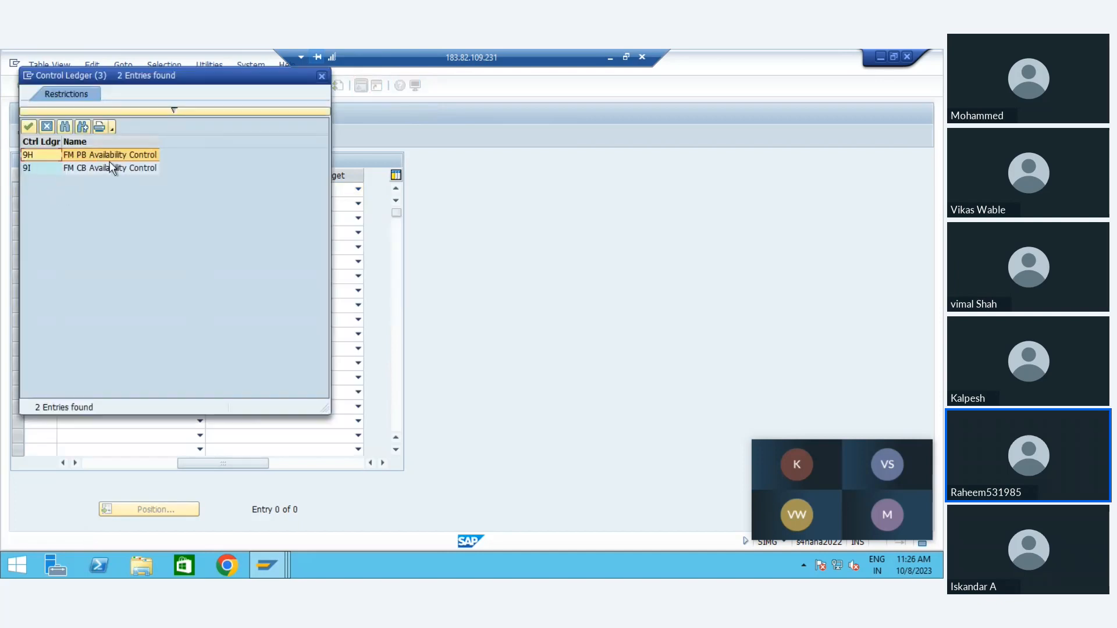
left_click(48, 127)
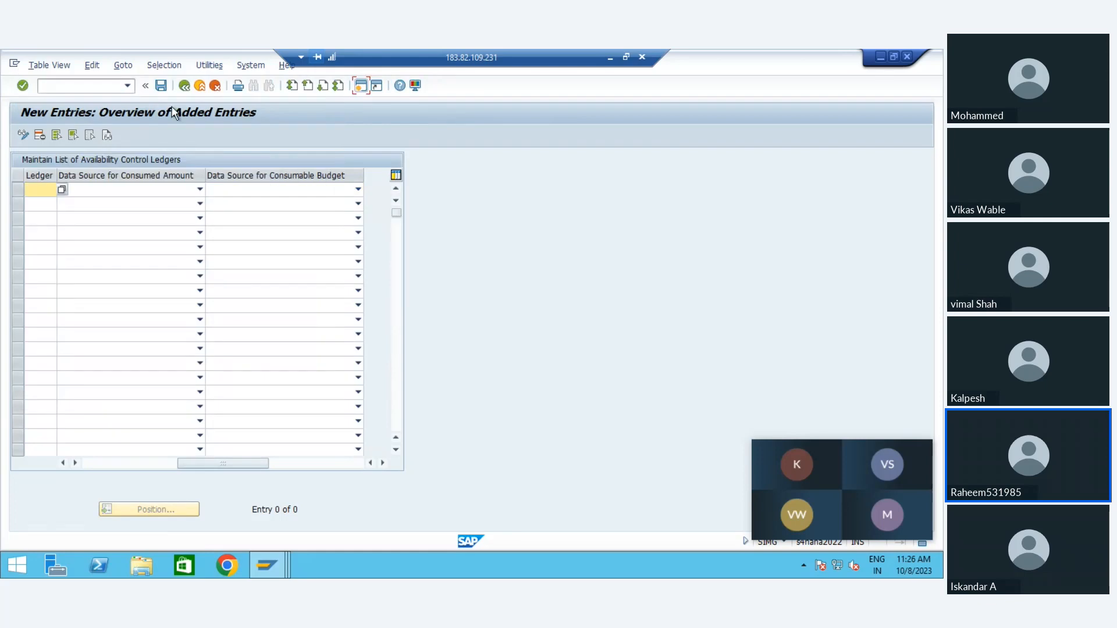
left_click(183, 87)
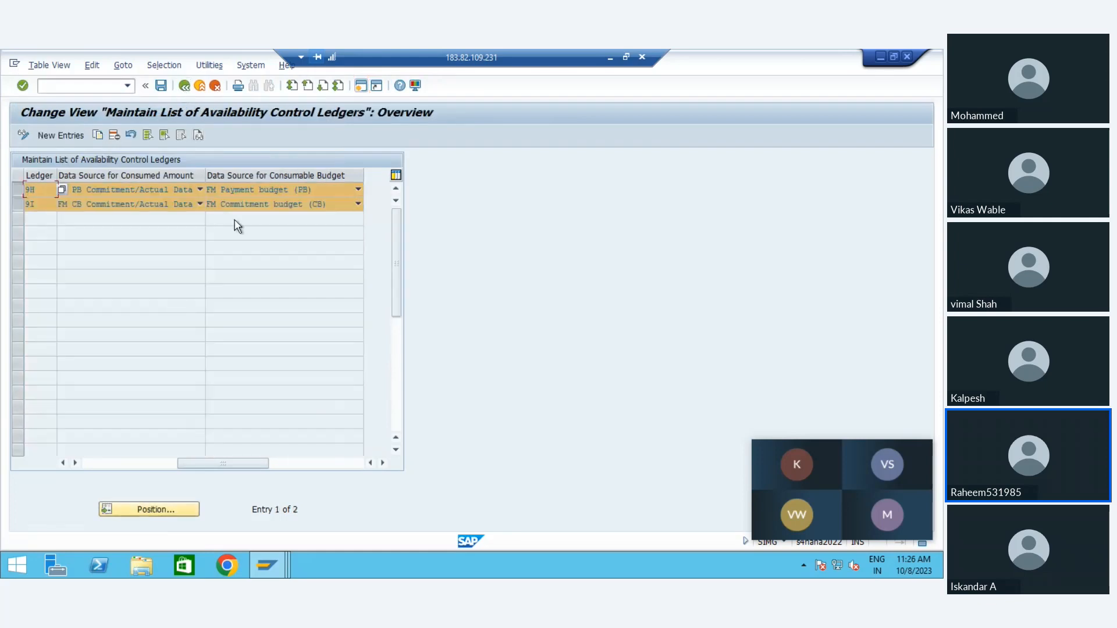
Step: Check ledger 9H's consumable budget data source options again and return to the IMG
left_click(249, 193)
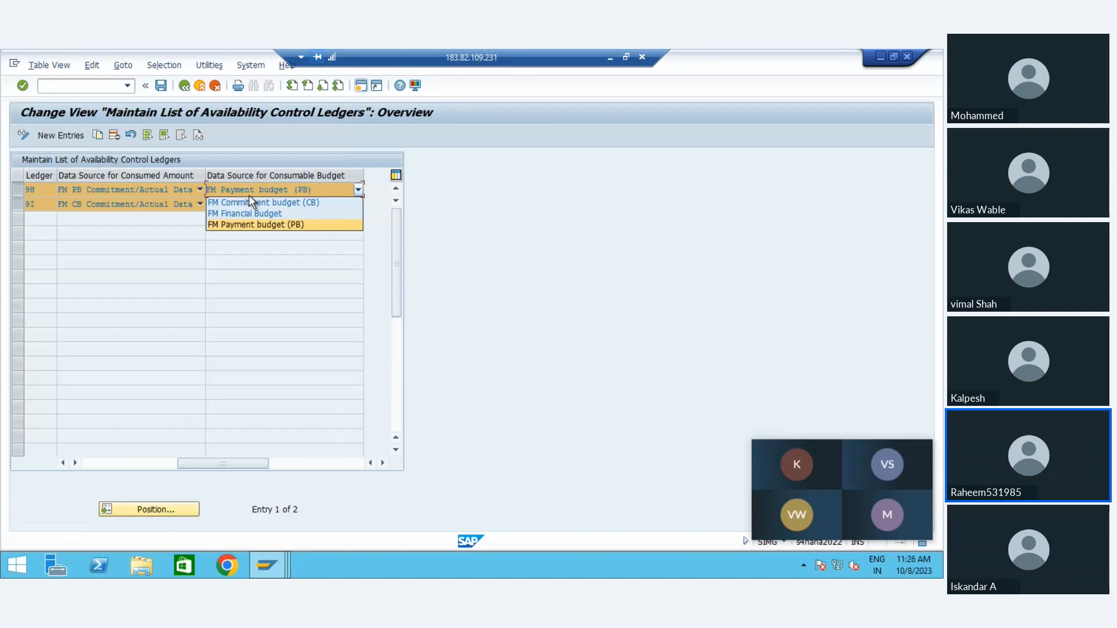
left_click(173, 398)
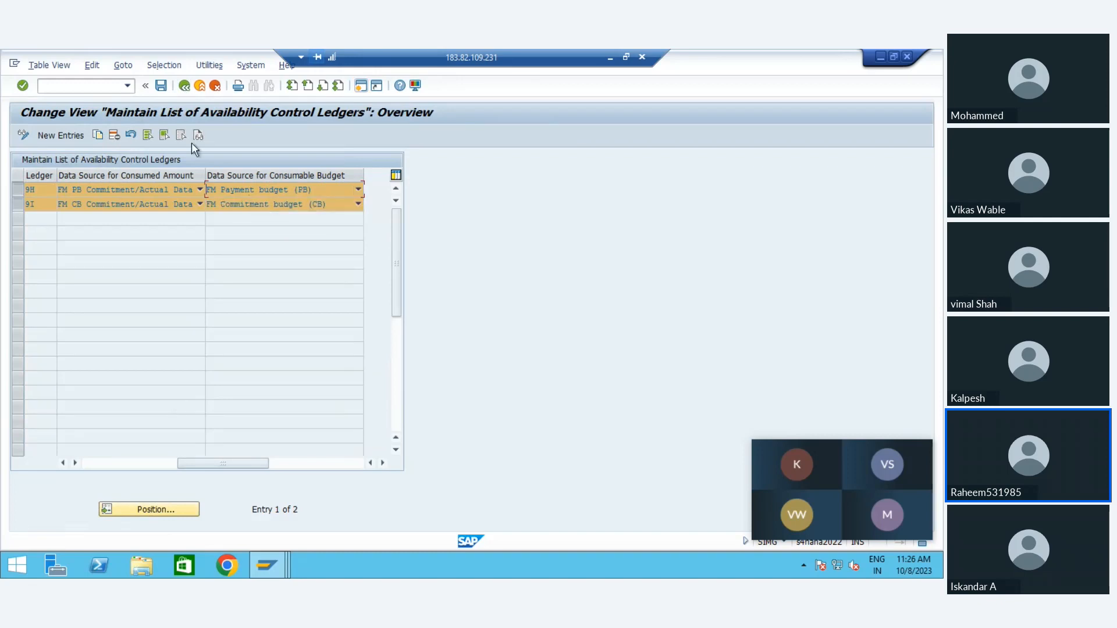
left_click(184, 87)
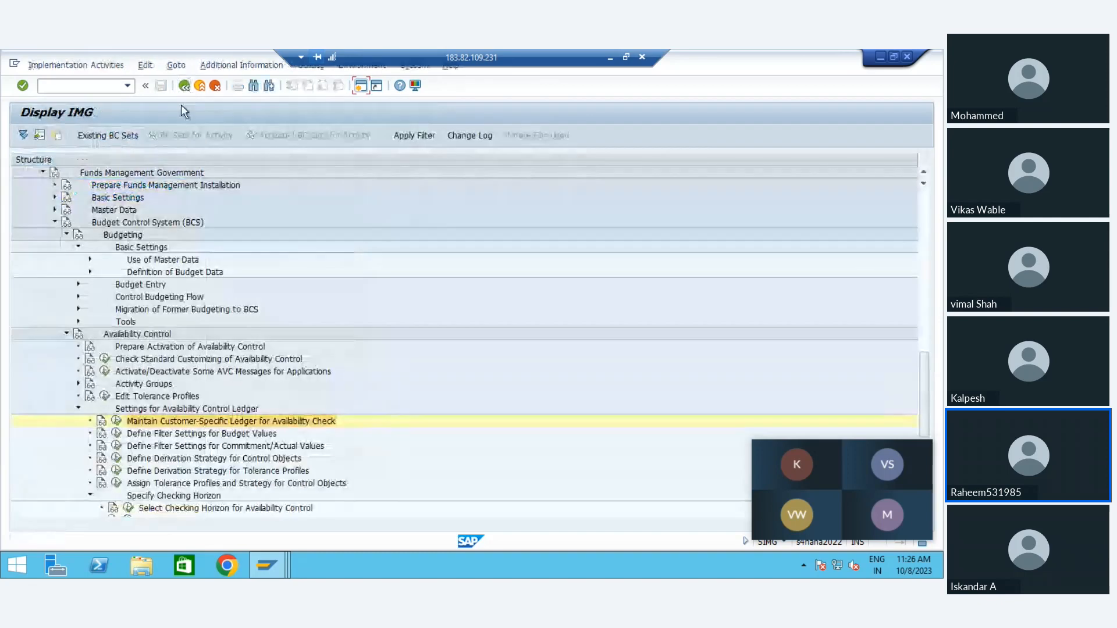
Step: Open Define the Consumable Budget under Define Filter Settings for Budget Values for FM area FM01
left_click(116, 436)
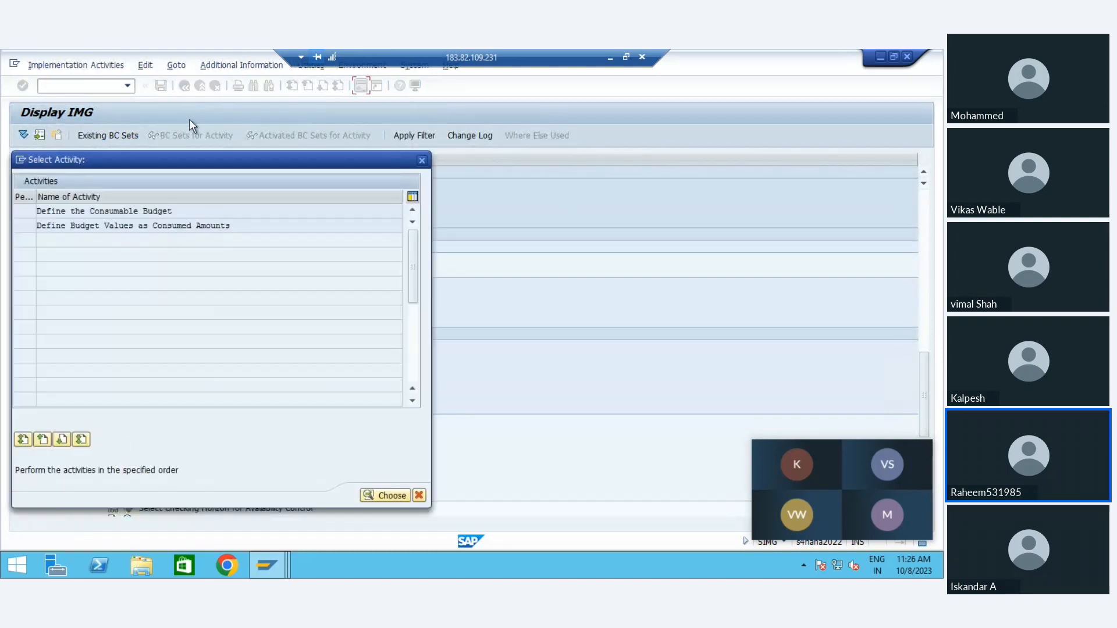
double_click(144, 211)
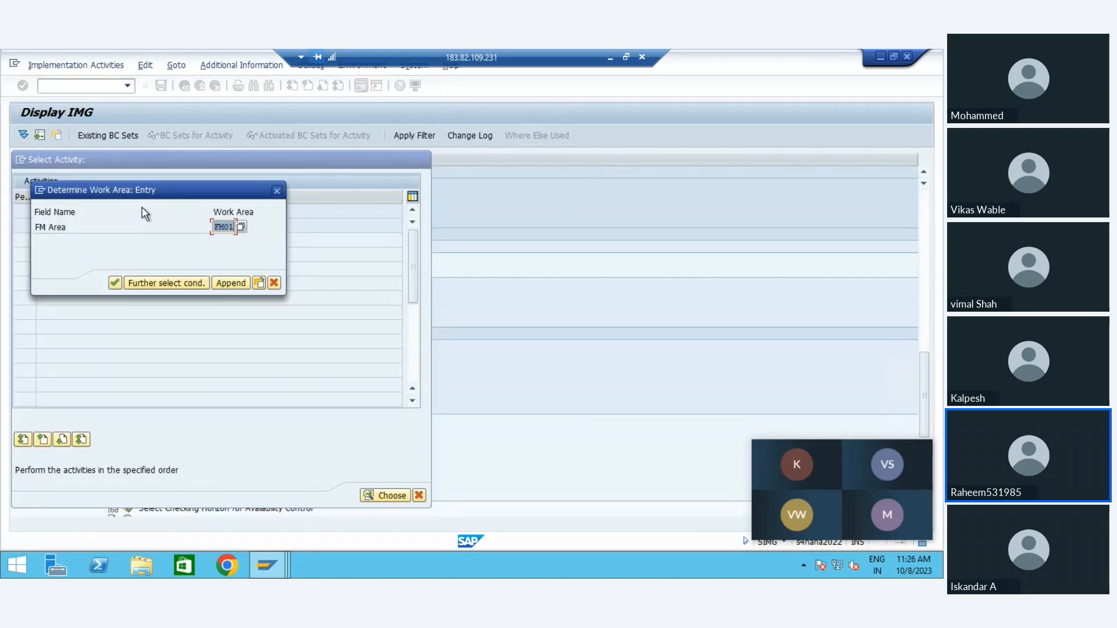
key("Return")
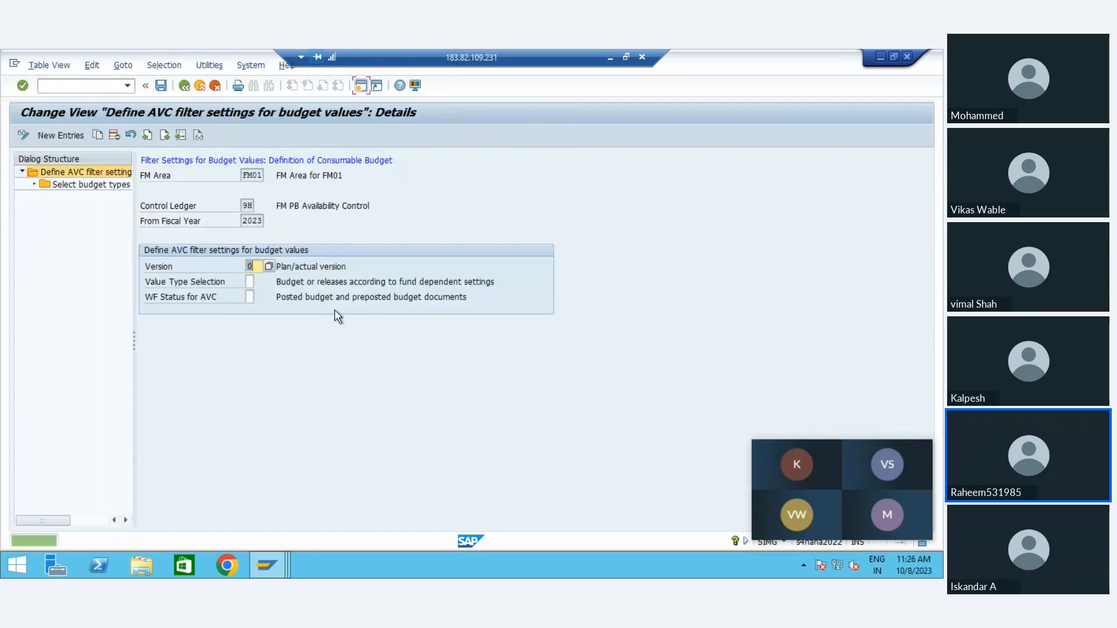
Step: Examine ledger 9H's budget filter settings, try to select its budget types, and return to the IMG structure
left_click(322, 269)
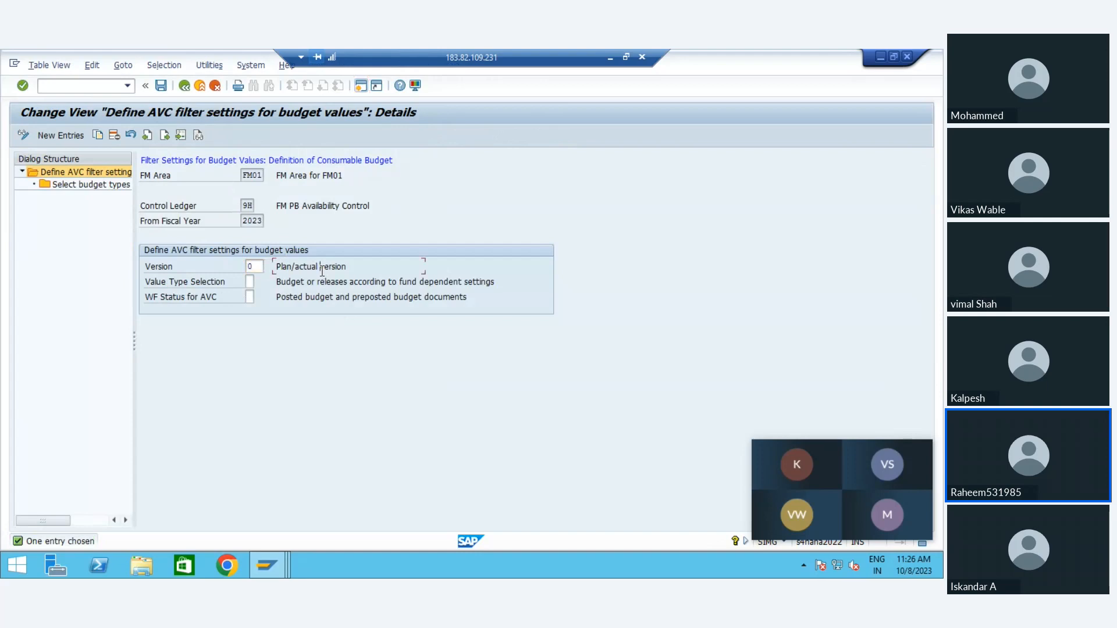
left_click(89, 183)
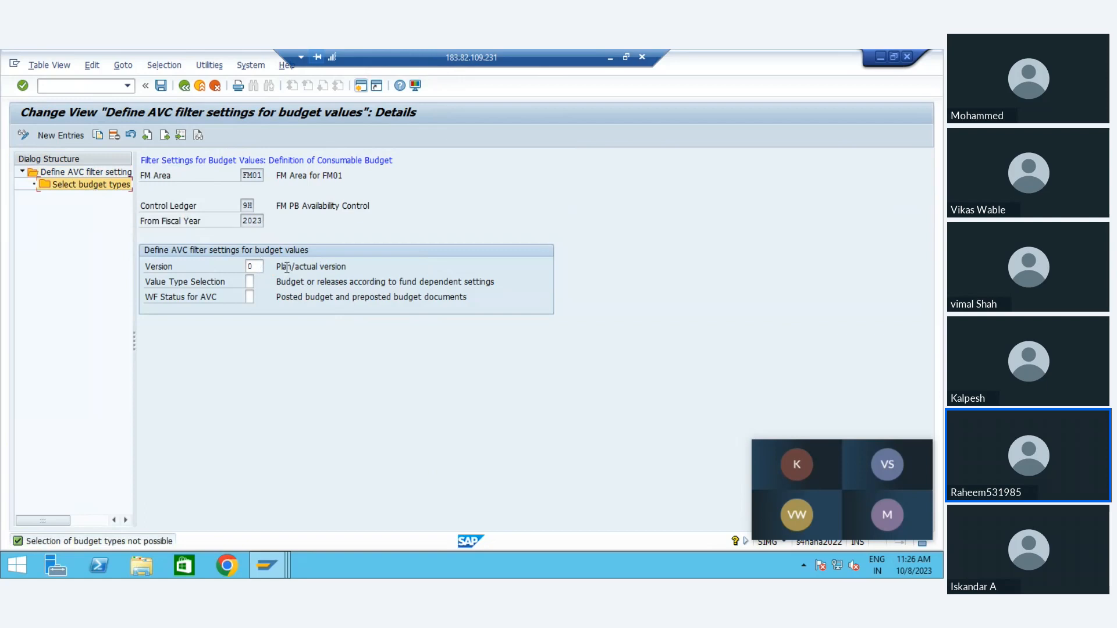
left_click(259, 221)
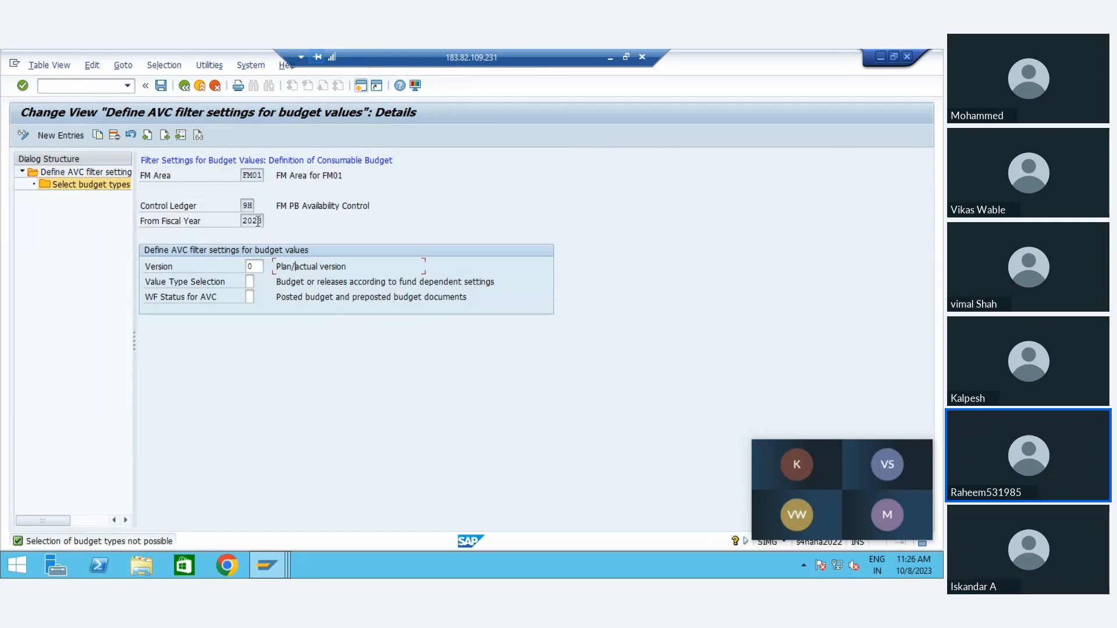
left_click(184, 87)
left_click(184, 87)
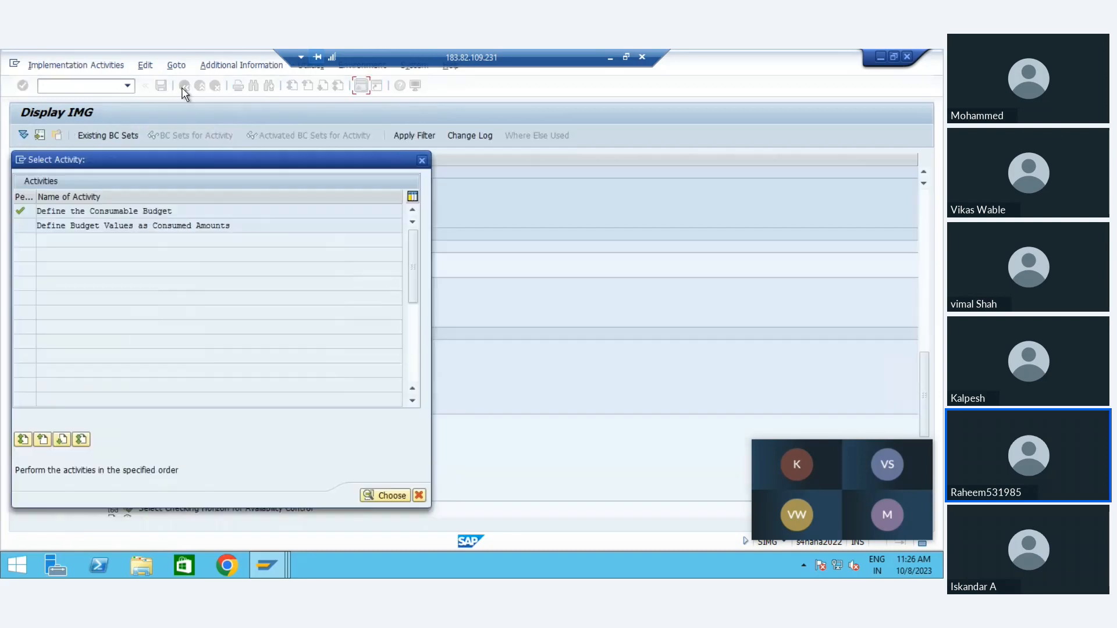
left_click(99, 230)
left_click(422, 161)
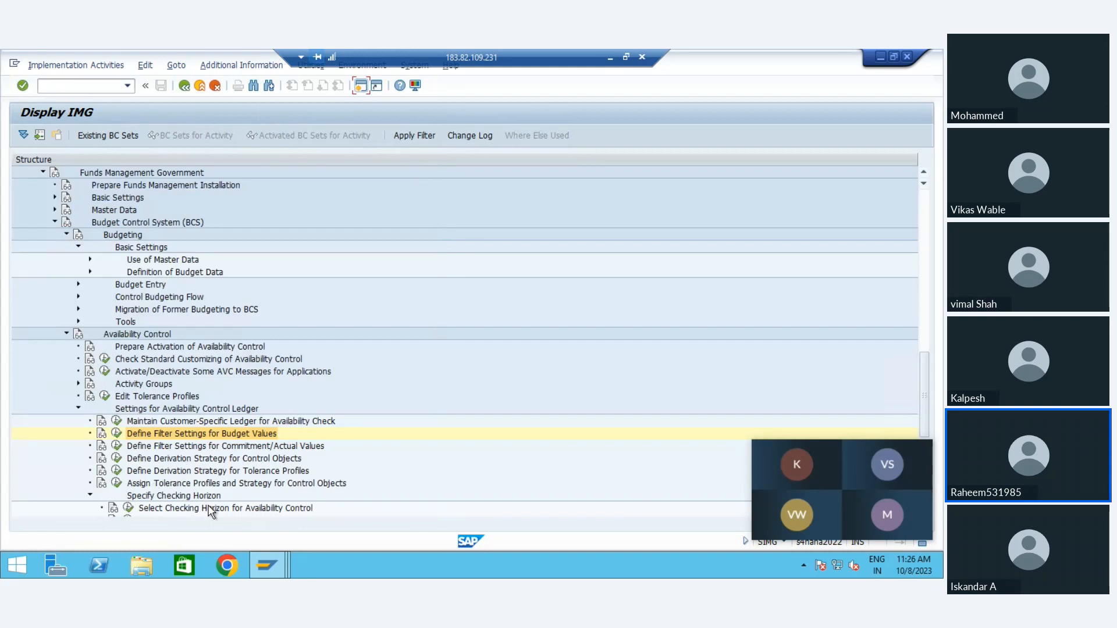
Step: Open Define Filter Settings for Commitment/Actual Values for FM area FM01 and display the excluded value types of control ledger 9H
left_click(188, 447)
left_click(116, 446)
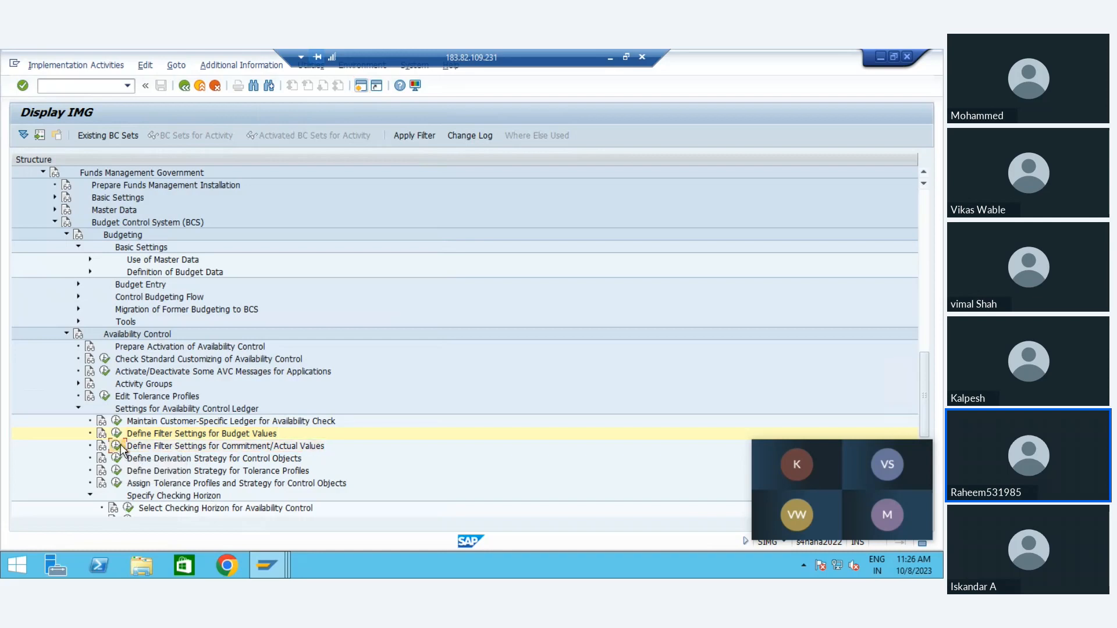
key("Return")
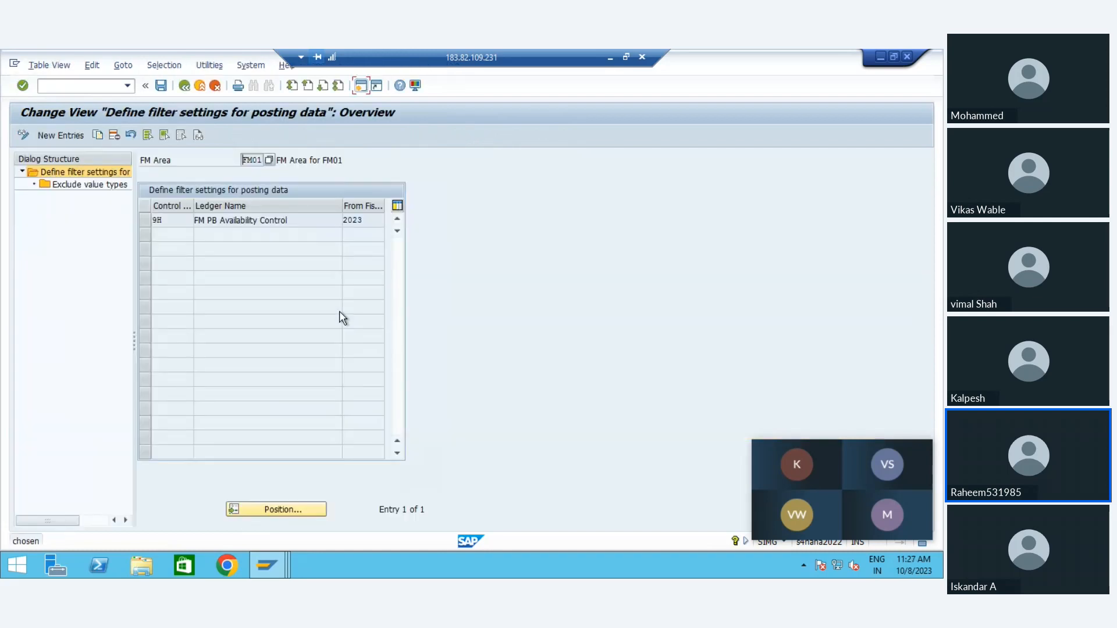
left_click(198, 220)
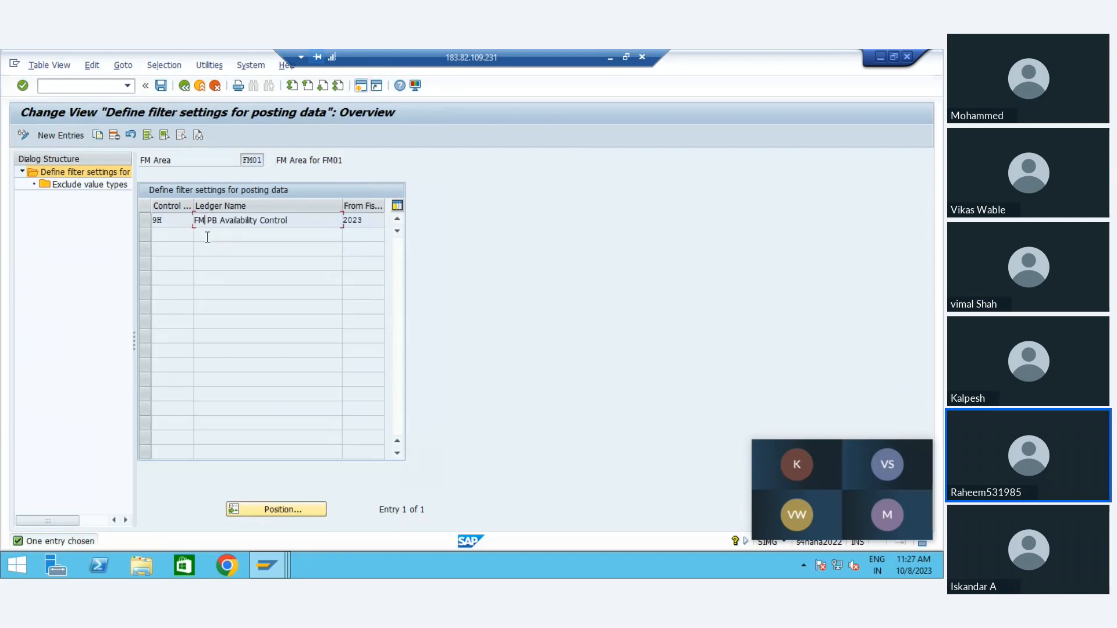
left_click(148, 218)
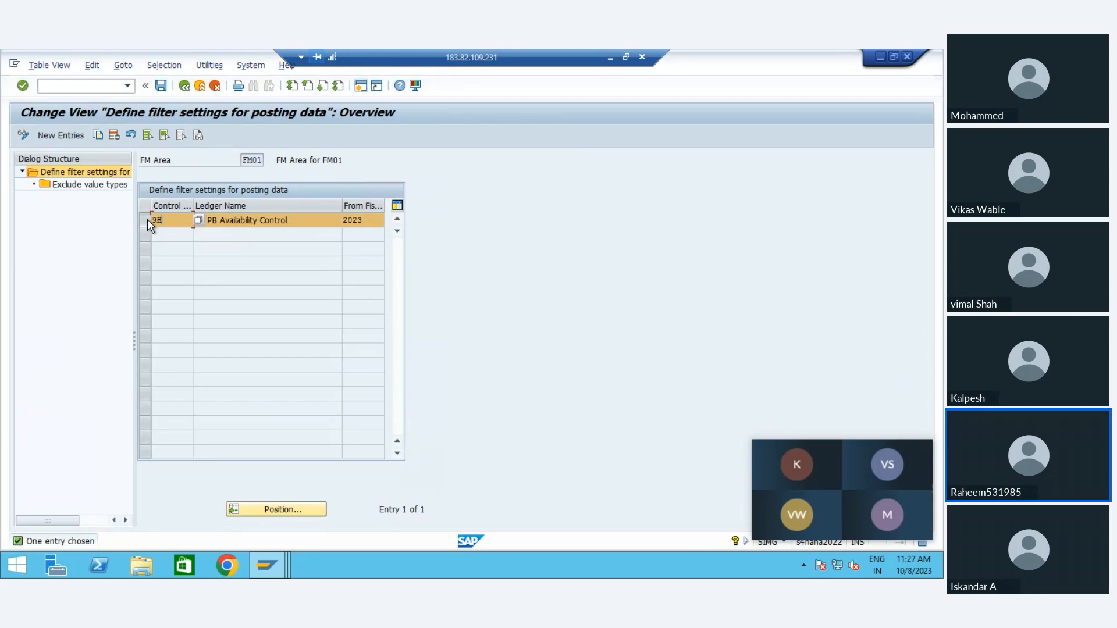
double_click(82, 184)
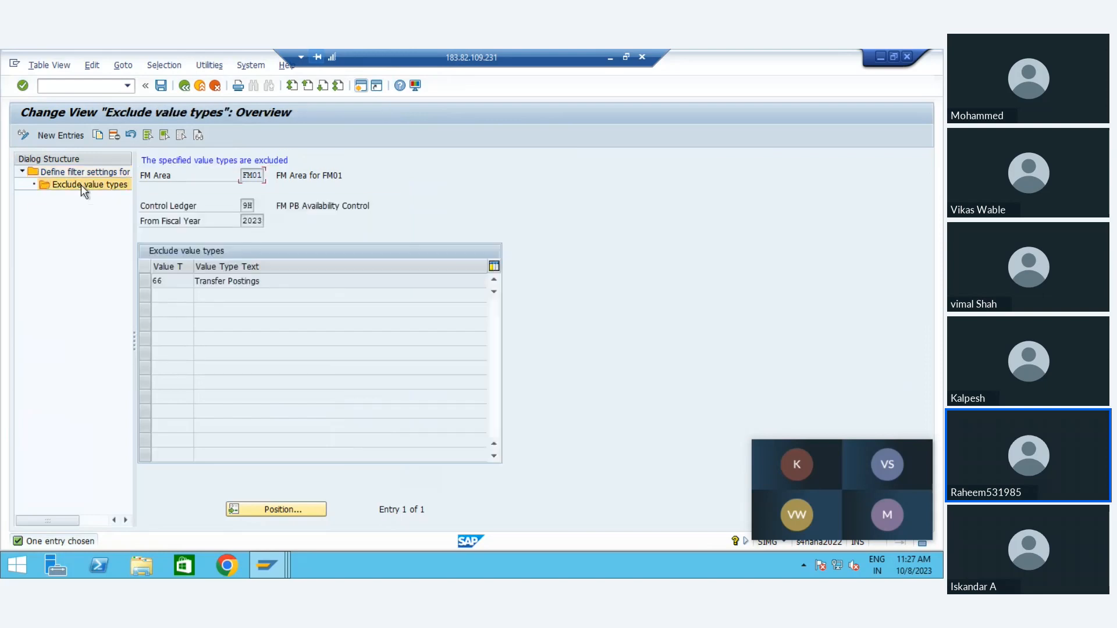
Step: Examine ledger 9H's excluded value type and the list of selectable value types, and leave the view without changing the entry
left_click(170, 278)
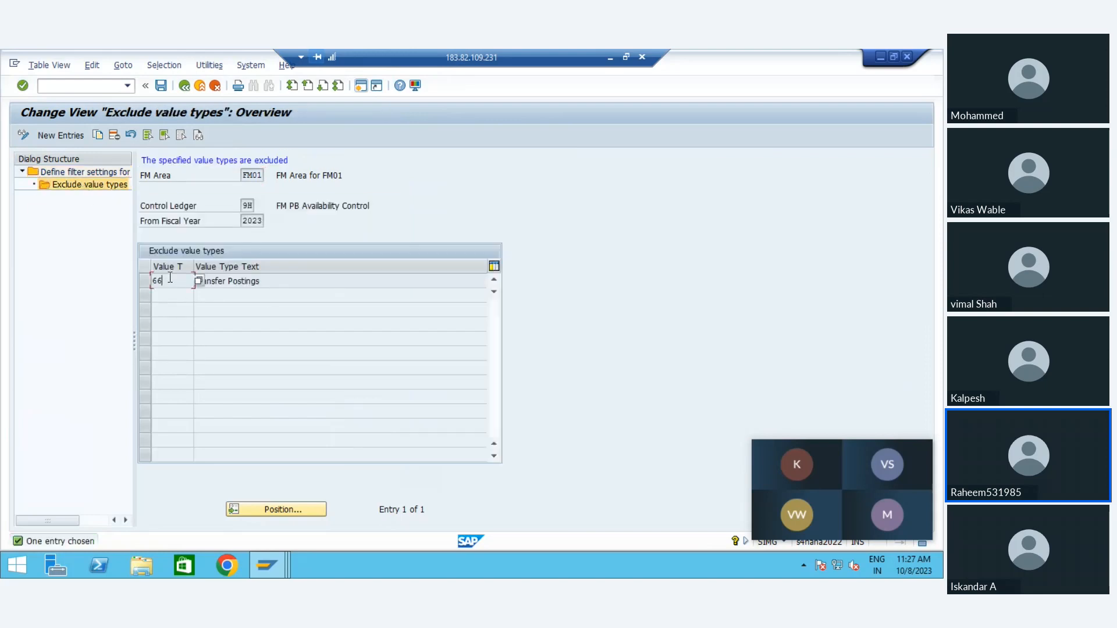
left_click(238, 279)
left_click(158, 282)
left_click(199, 282)
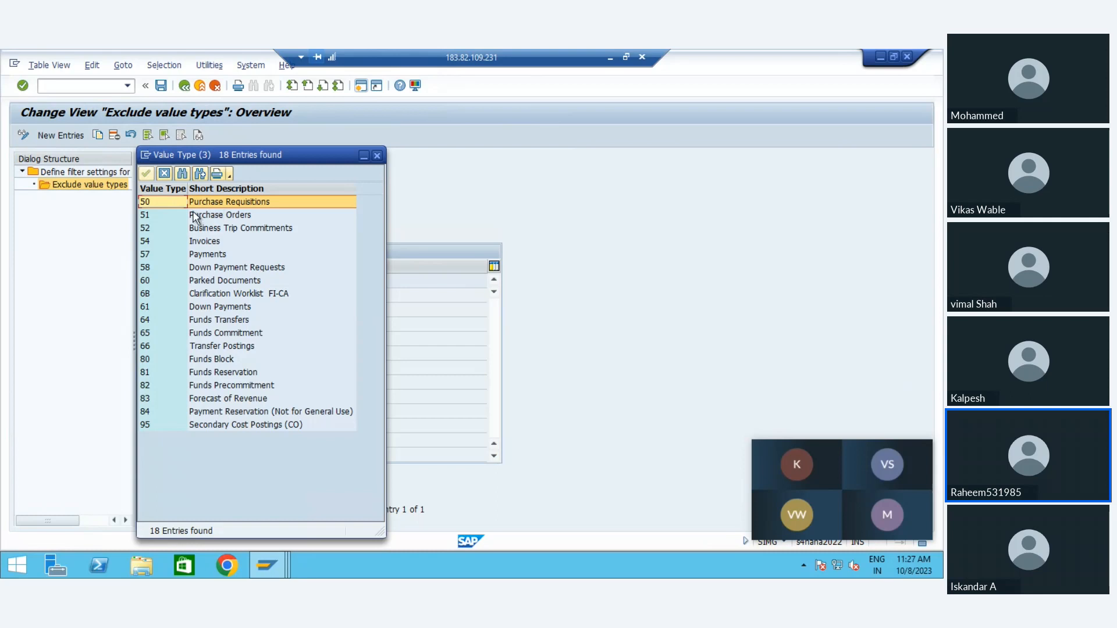
left_click(195, 217)
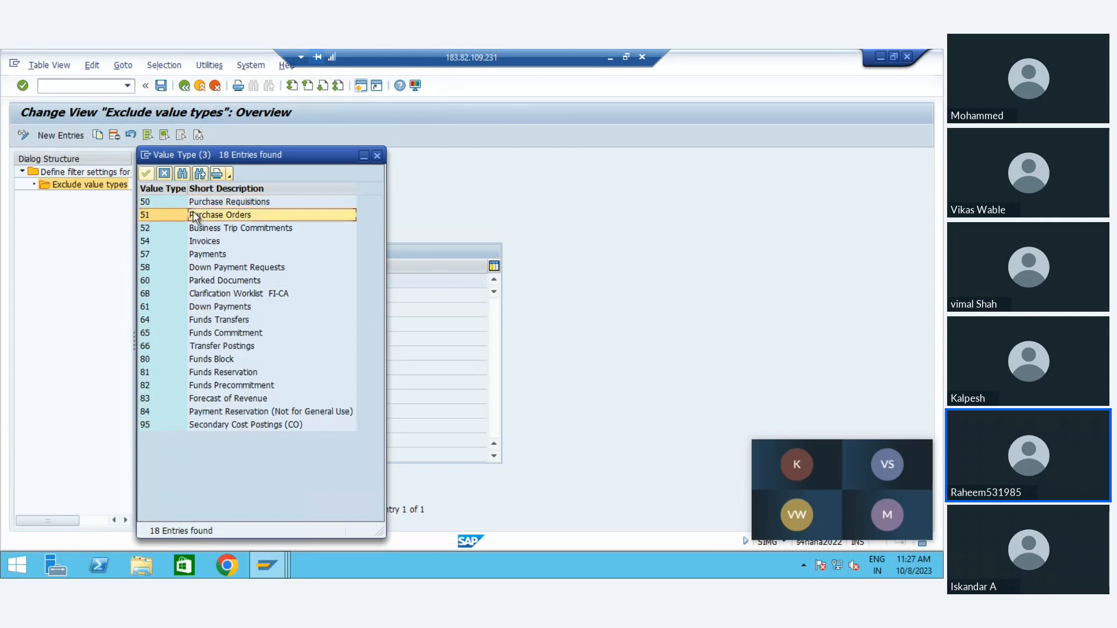
left_click(213, 400)
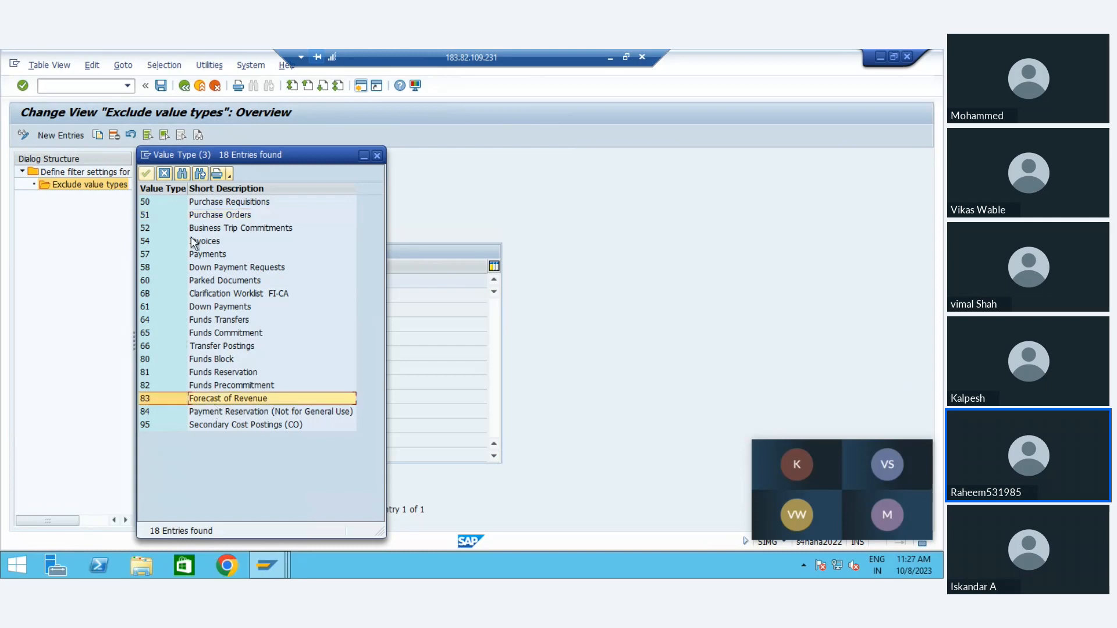
left_click(165, 174)
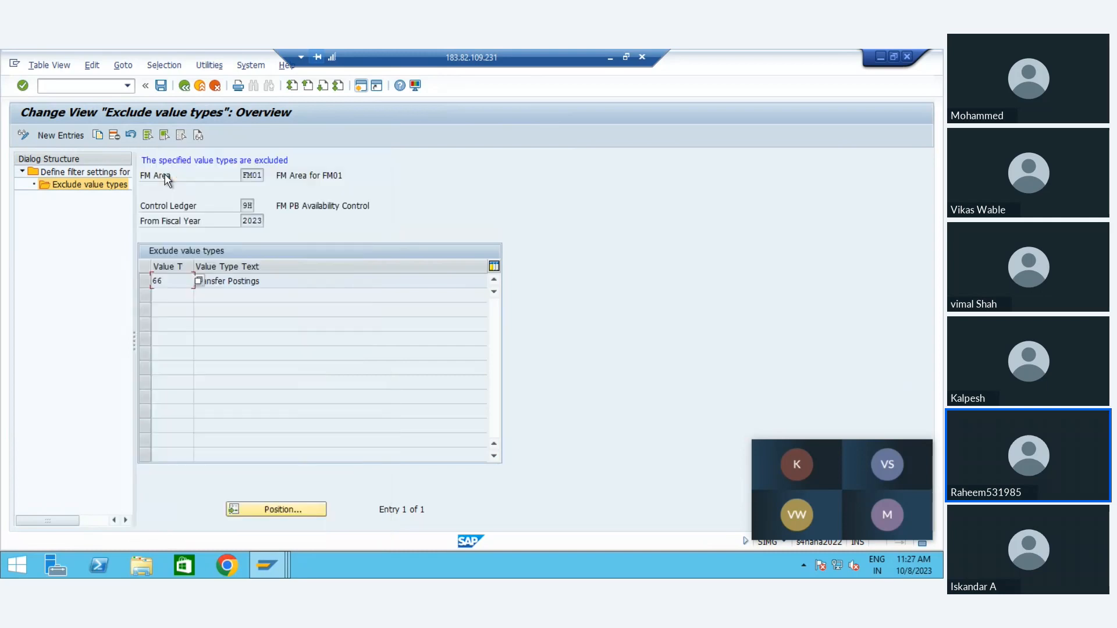
left_click(184, 86)
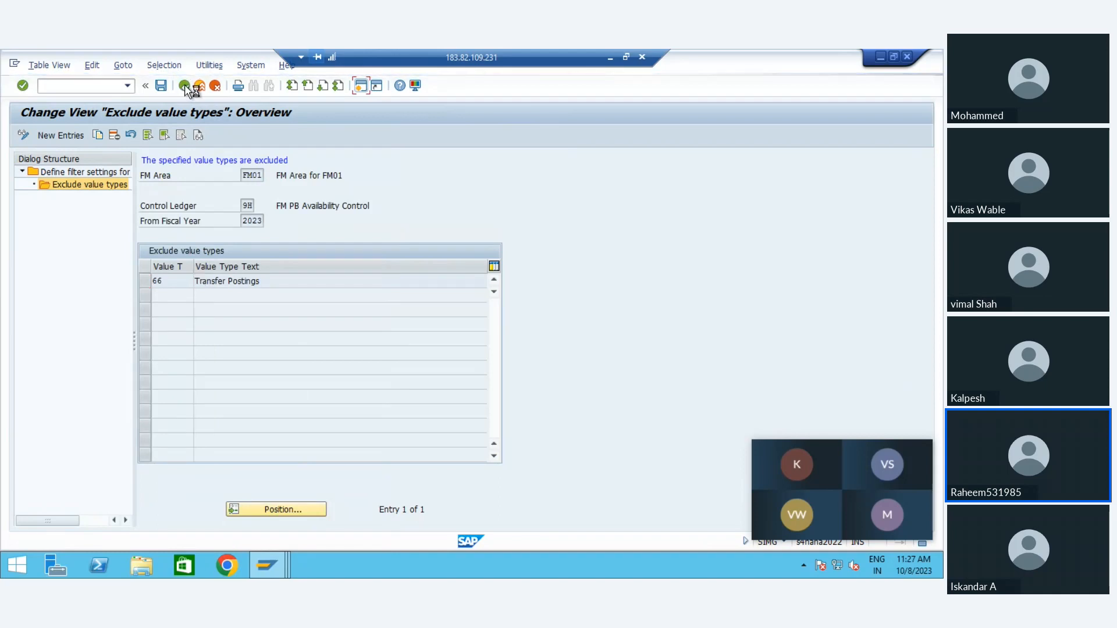
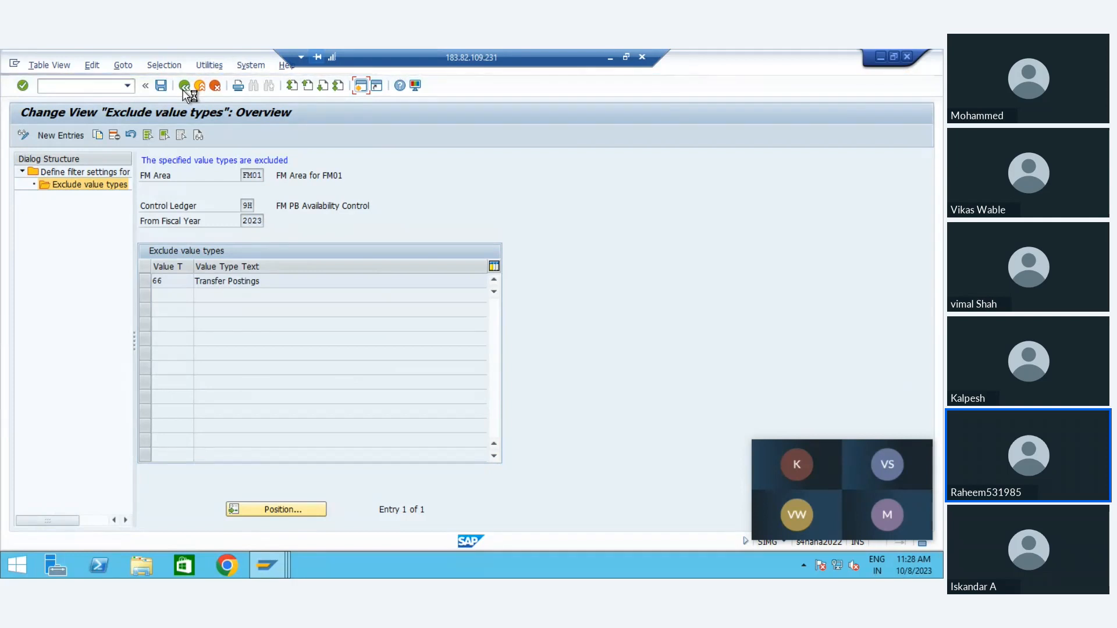
Step: Return to the IMG structure and examine the derivation strategies defined for availability control tolerance profiles
left_click(184, 86)
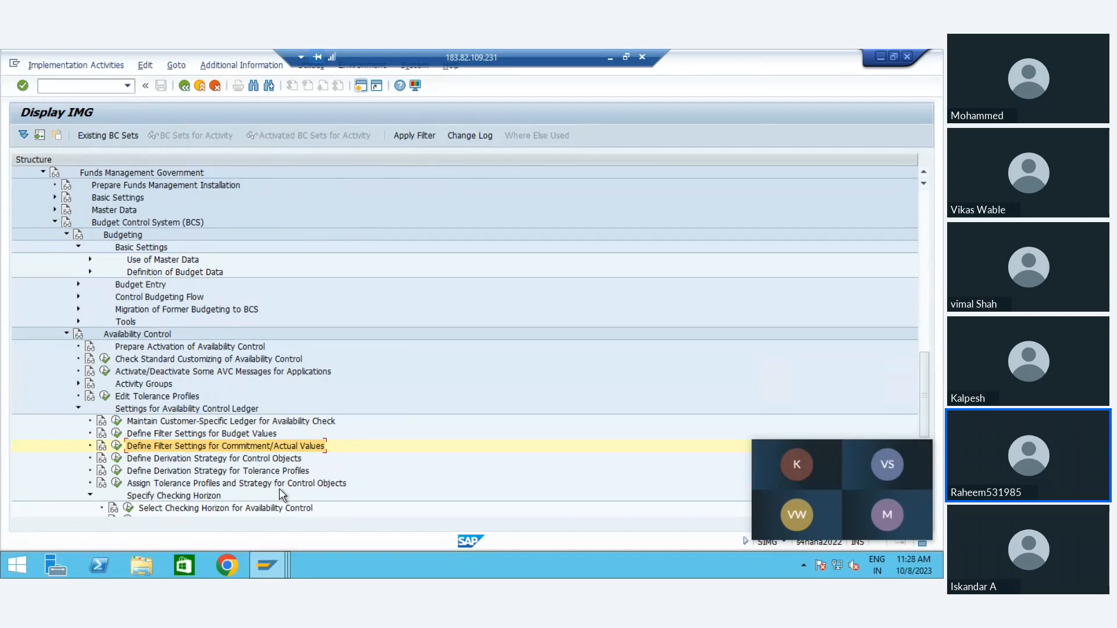
key("Down")
key("Down")
key("Down")
key("Down")
key("Down")
key("Down")
key("Down")
key("Down")
key("Down")
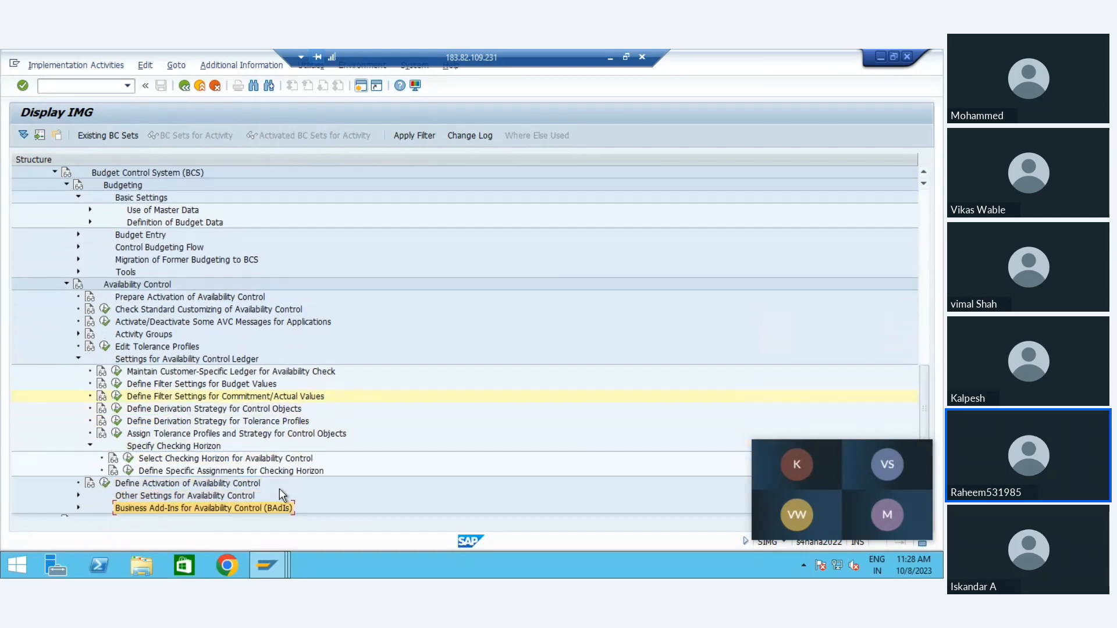
key("Up")
key("Up")
key("Up")
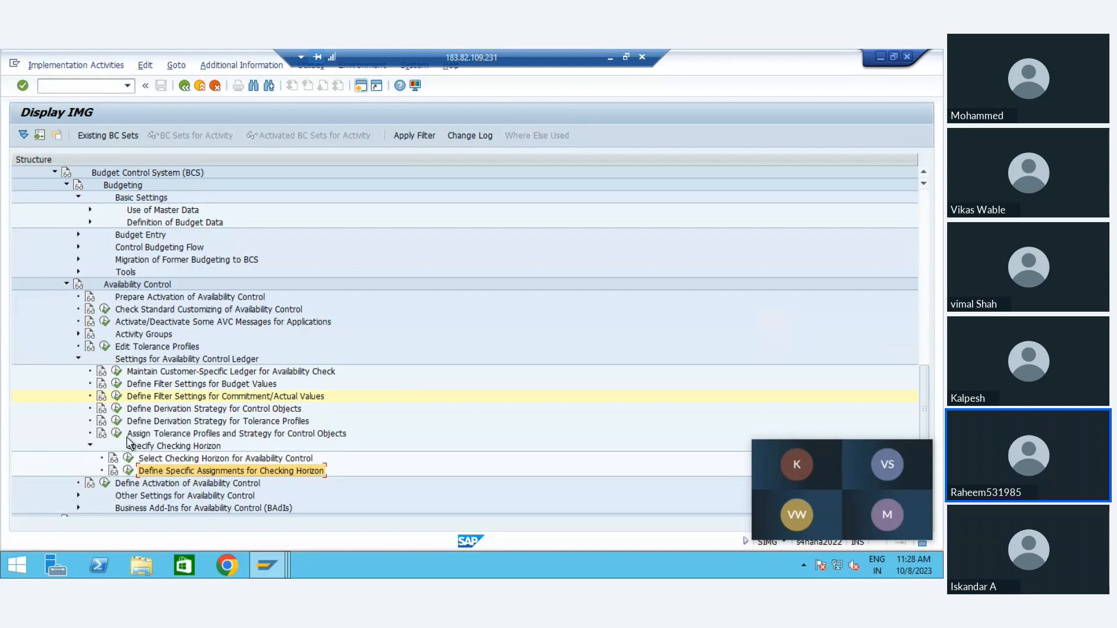
left_click(175, 436)
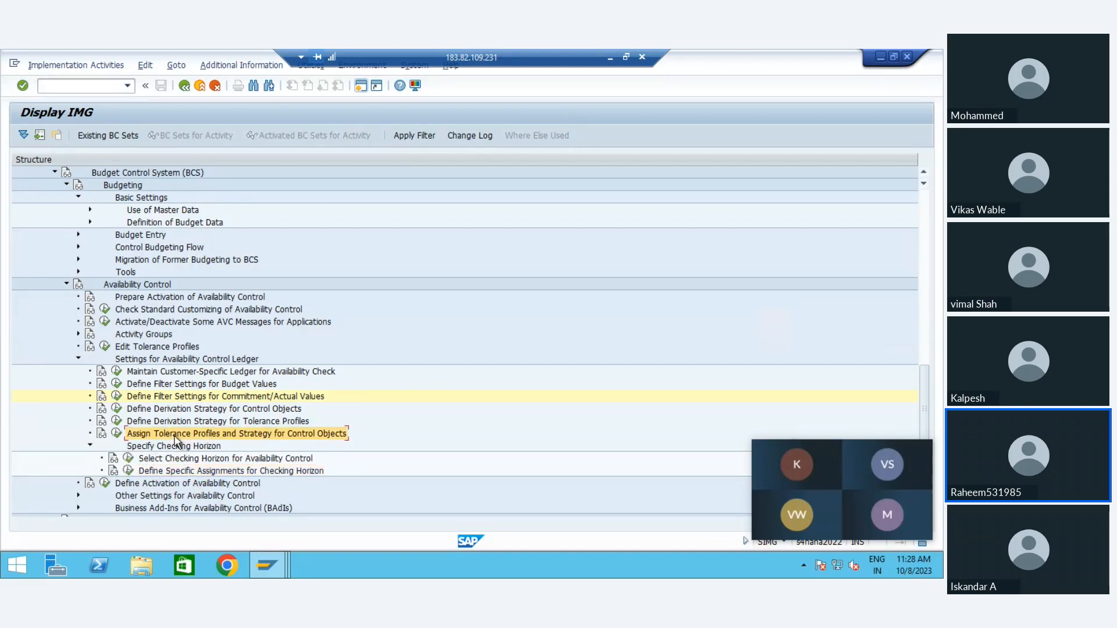
left_click(131, 422)
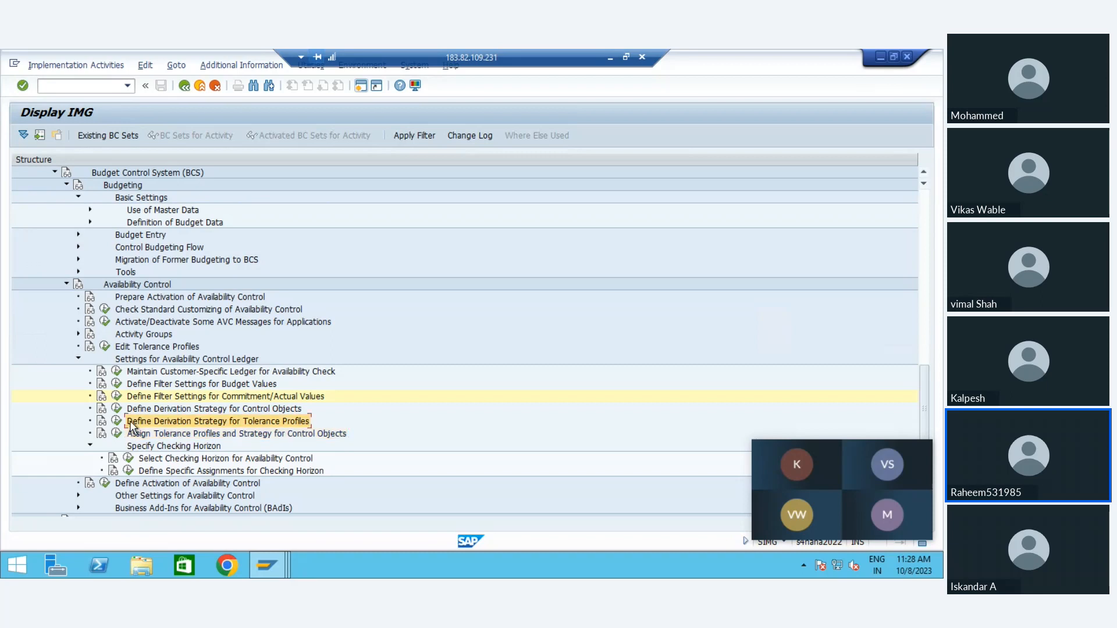
left_click(117, 421)
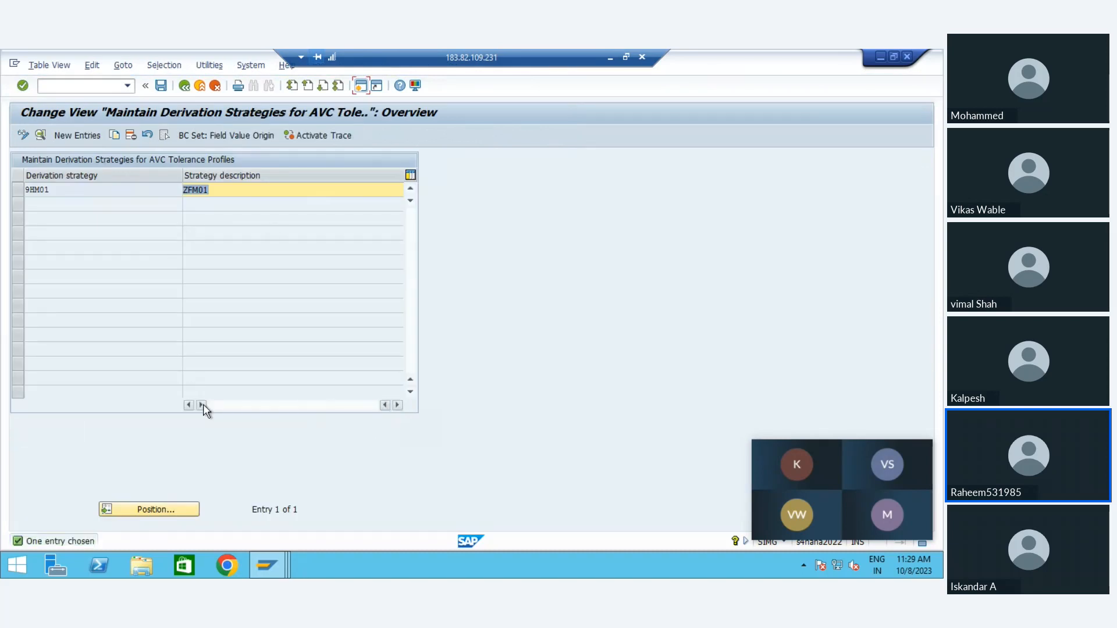
left_click(185, 86)
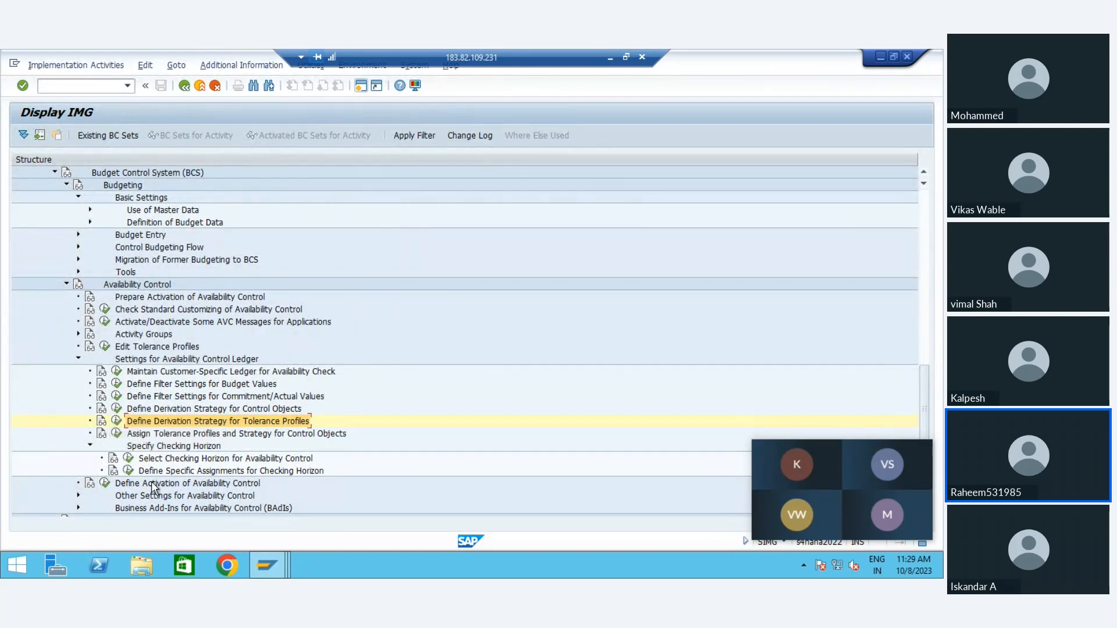
Step: Examine the derivation strategies for control objects, and ledger 9H's assigned tolerance profile, strategy and grant determination in FM area FM01
left_click(116, 408)
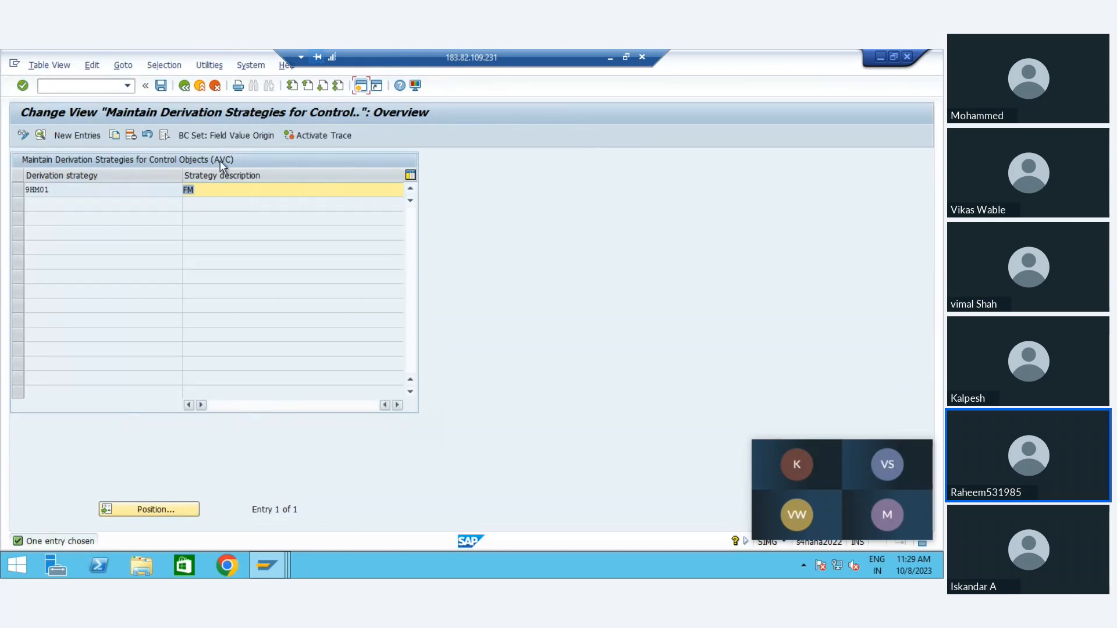
left_click(184, 86)
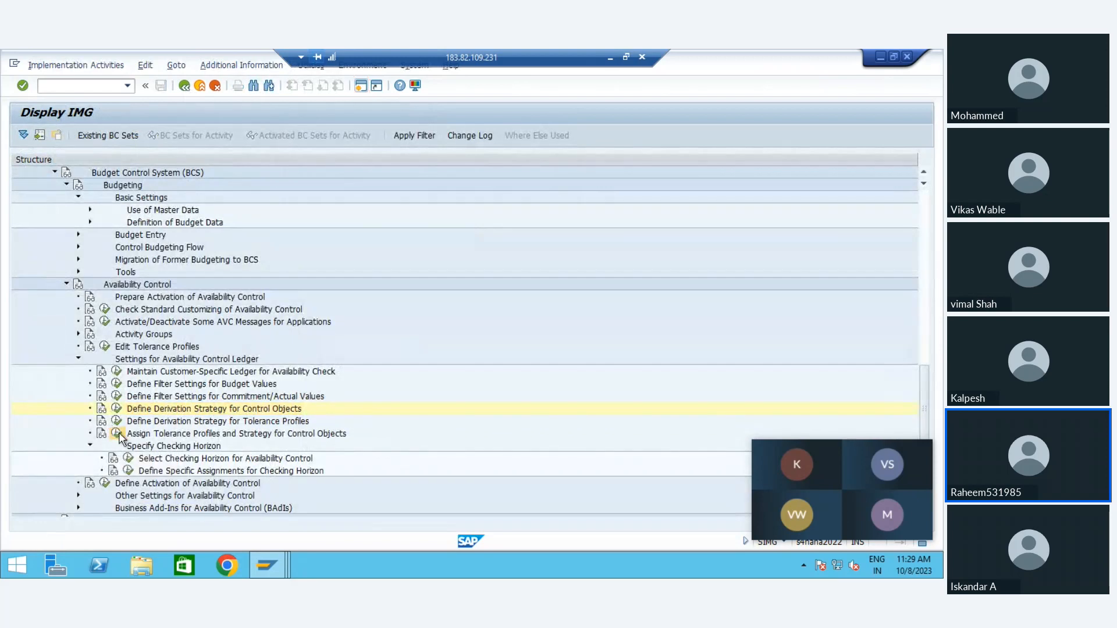
left_click(116, 434)
key("Return")
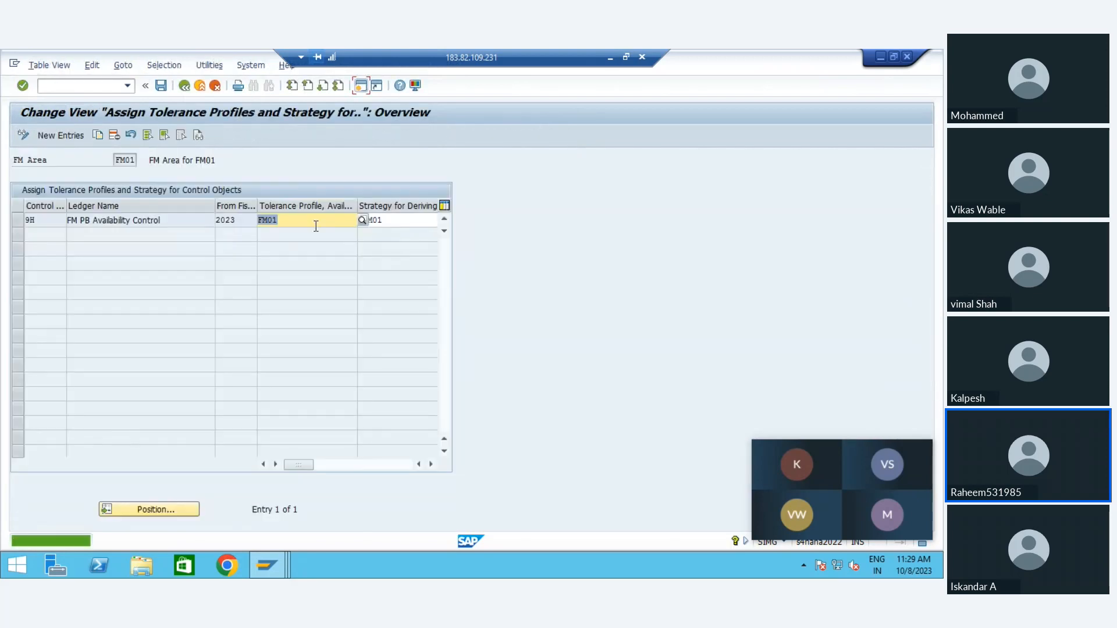
key("Tab")
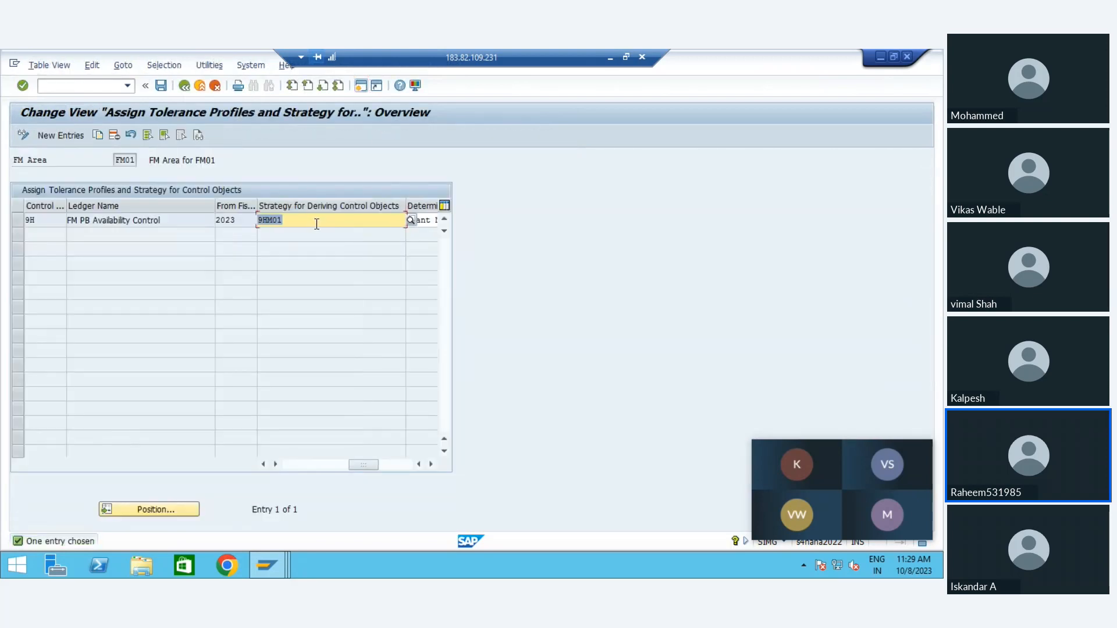
key("Tab")
left_click(317, 224)
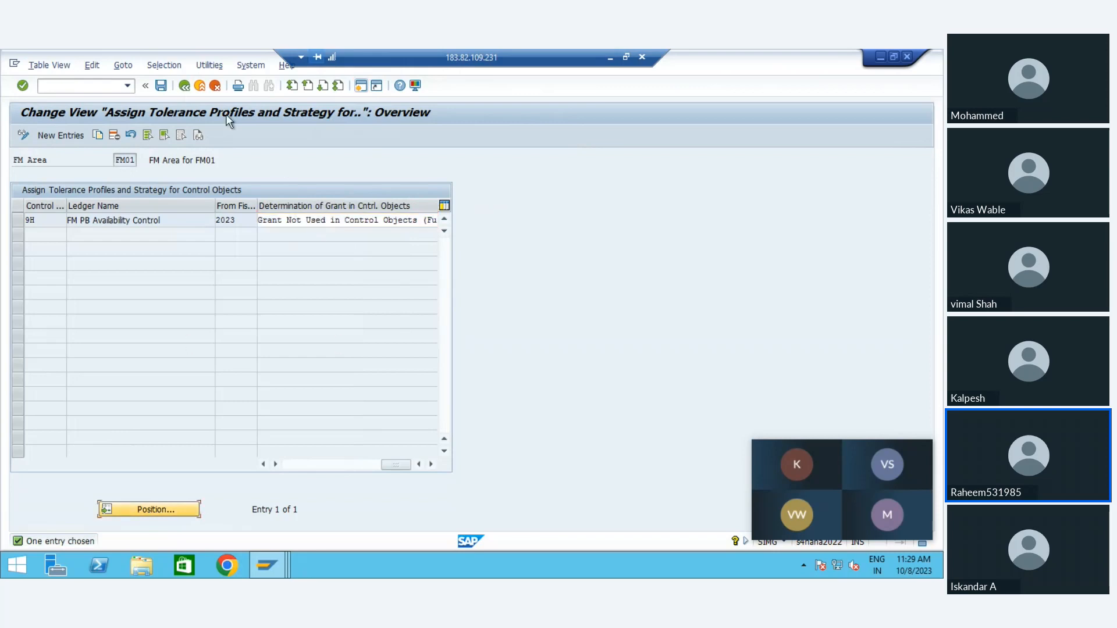
left_click(184, 87)
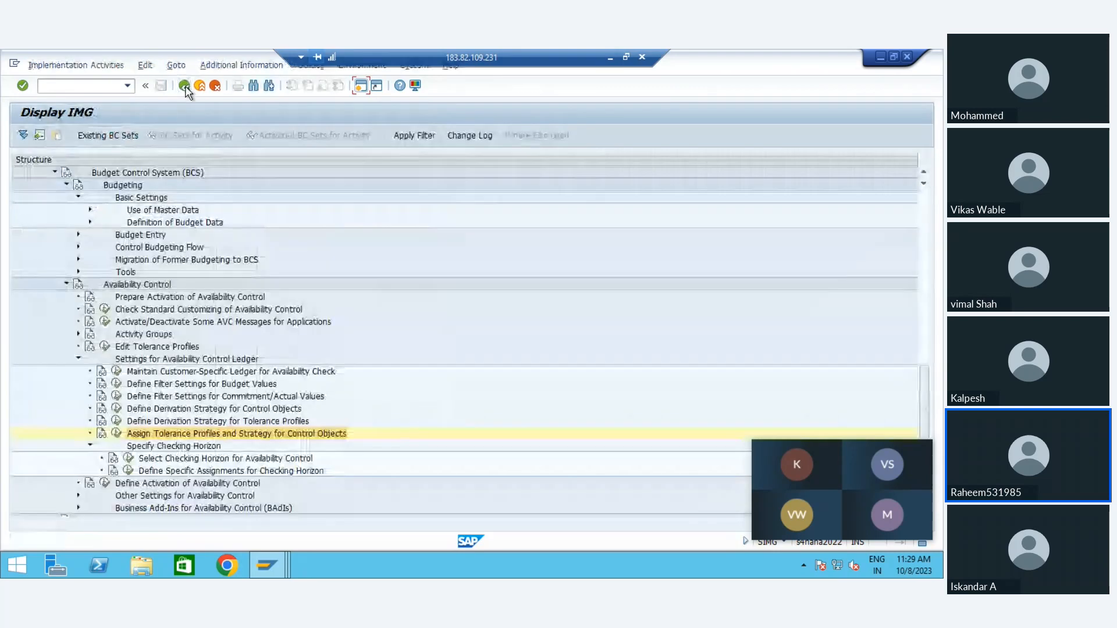
Step: Examine the checking horizon selection for FM area FM01 and the specific assignments for the checking horizon
left_click(129, 459)
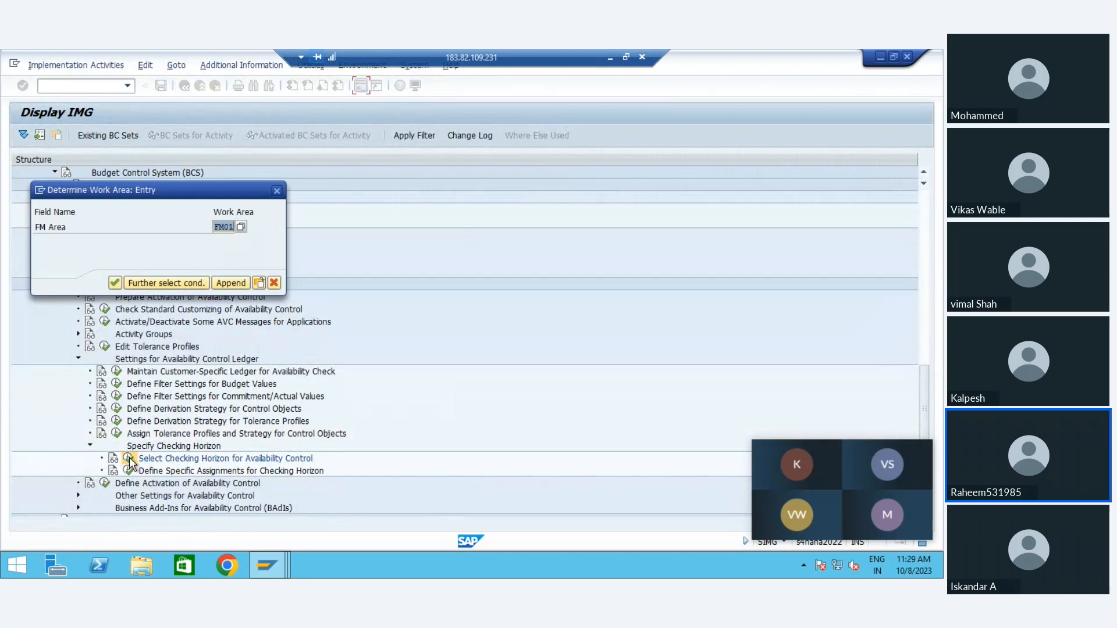
left_click(235, 282)
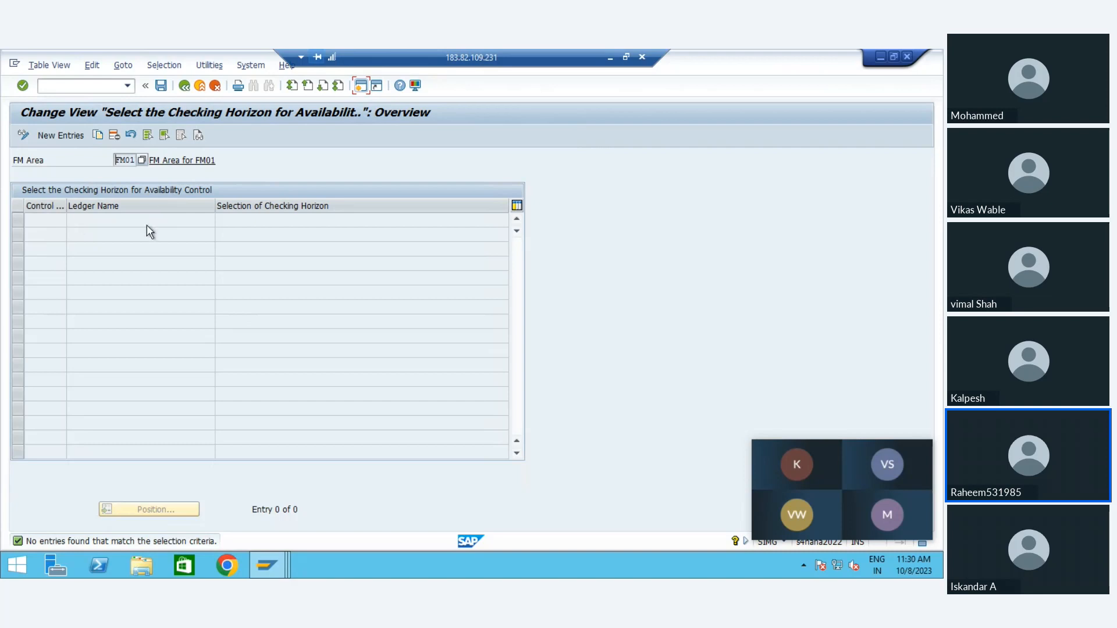
left_click(185, 88)
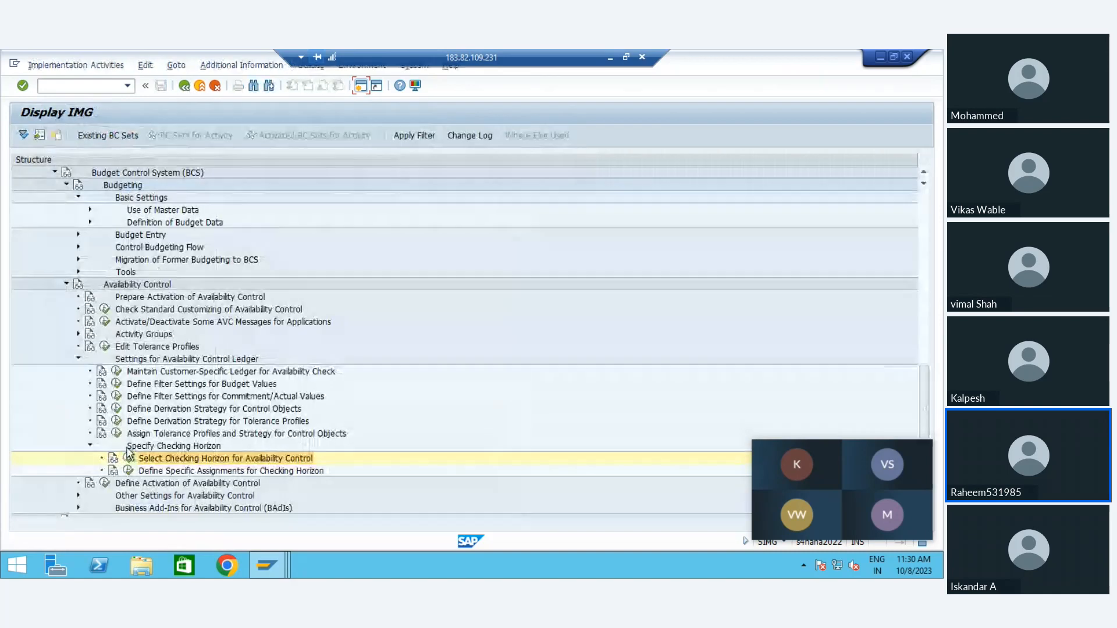
left_click(184, 475)
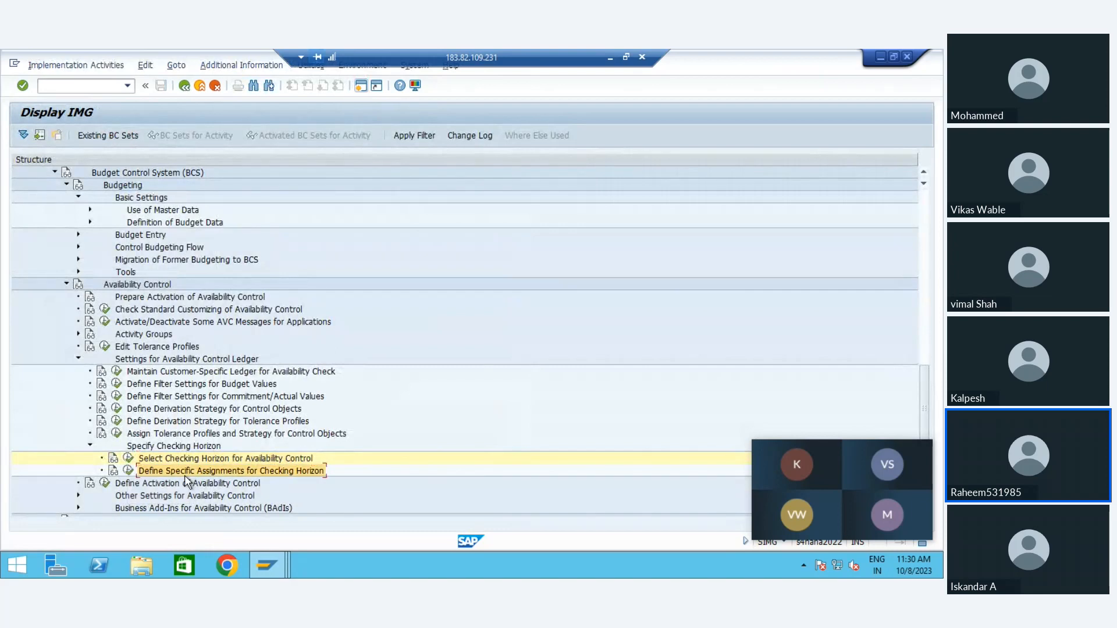
left_click(129, 471)
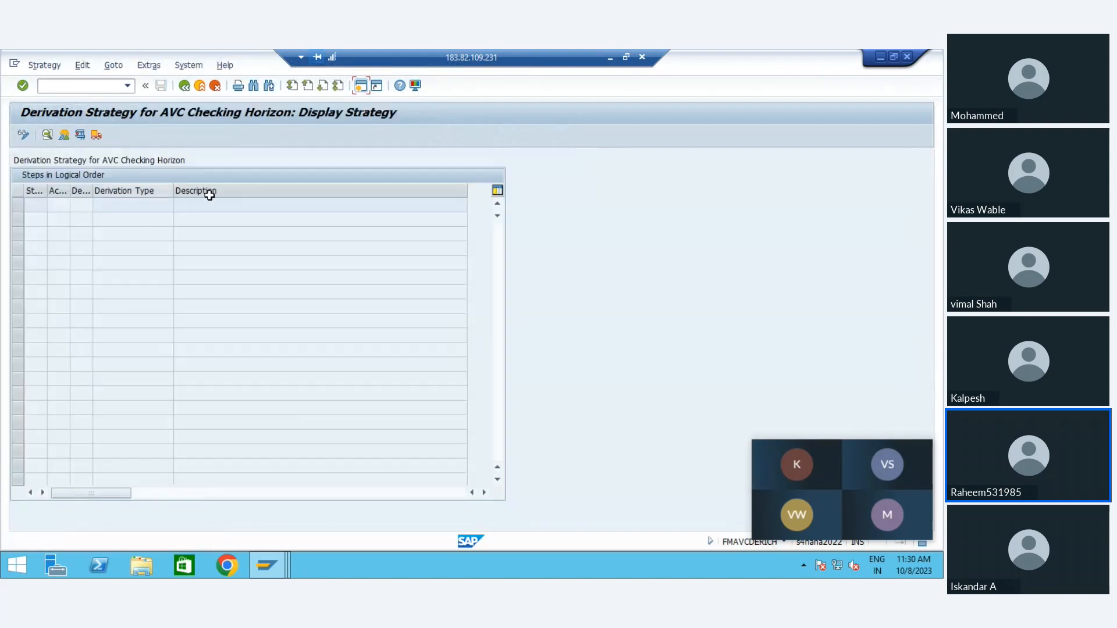
left_click(184, 86)
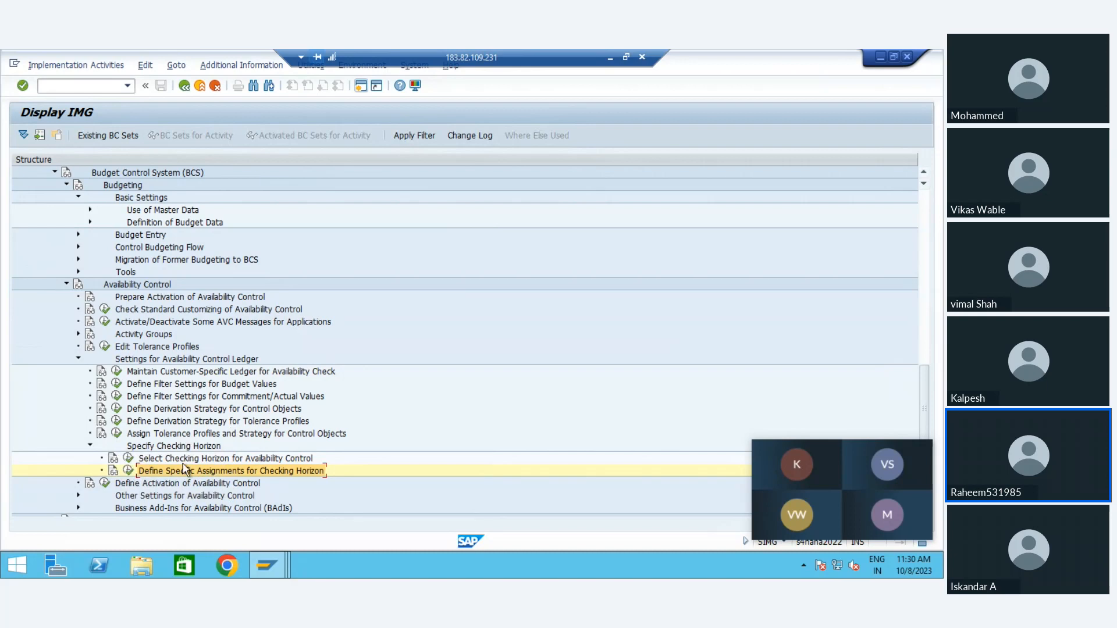
Step: Open Define Activation of Availability Control for FM01, examine ledger 9H's activation status options, and leave the view without changing the entry
left_click(108, 482)
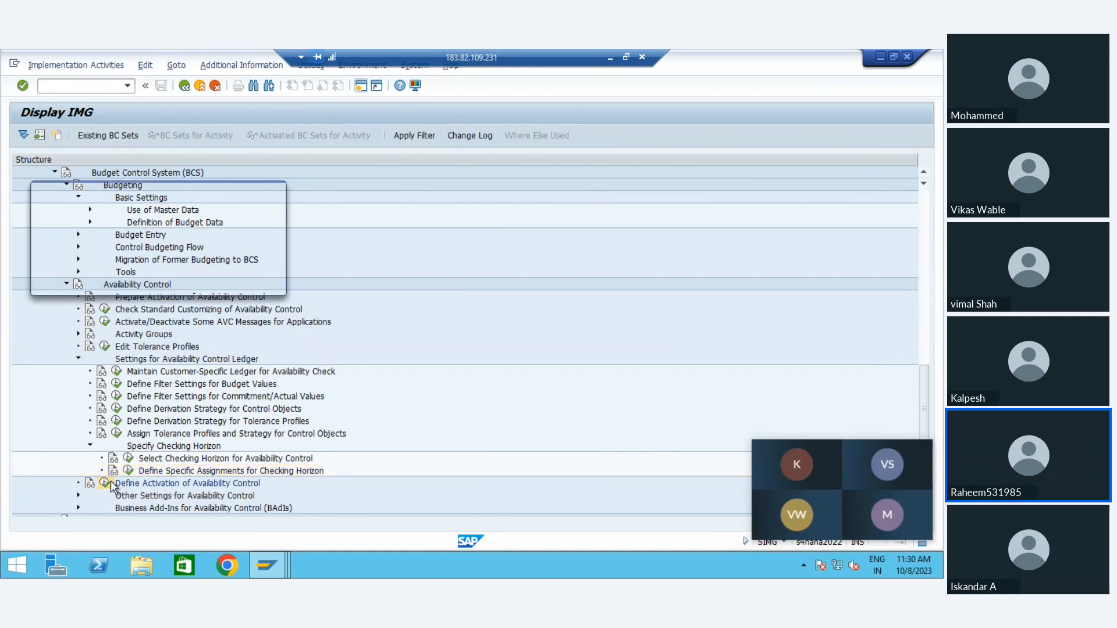
key("Return")
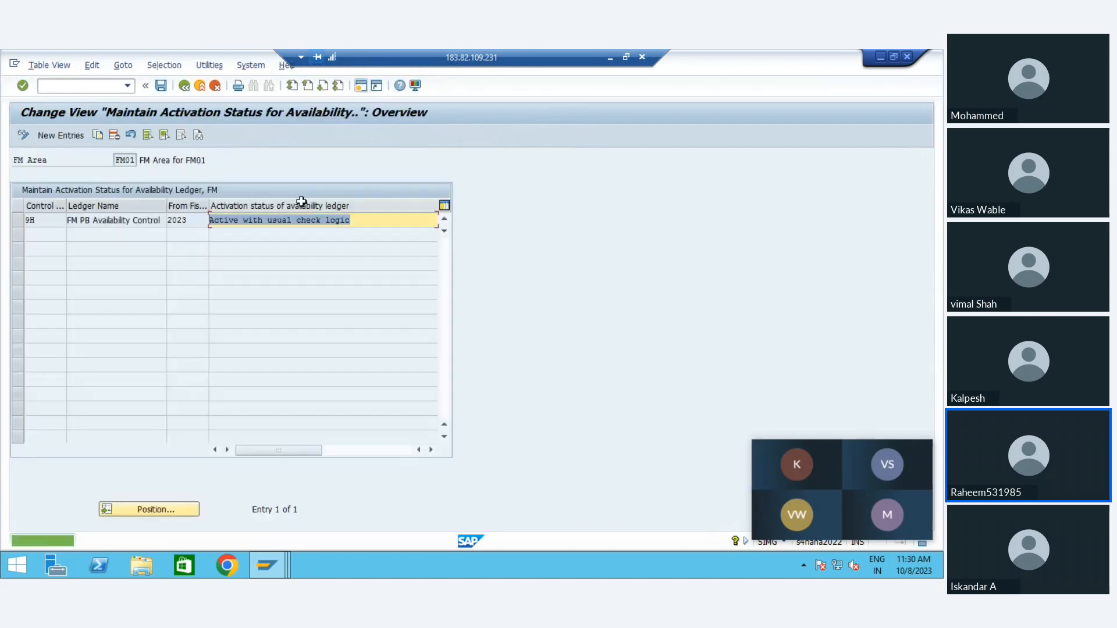
left_click(138, 221)
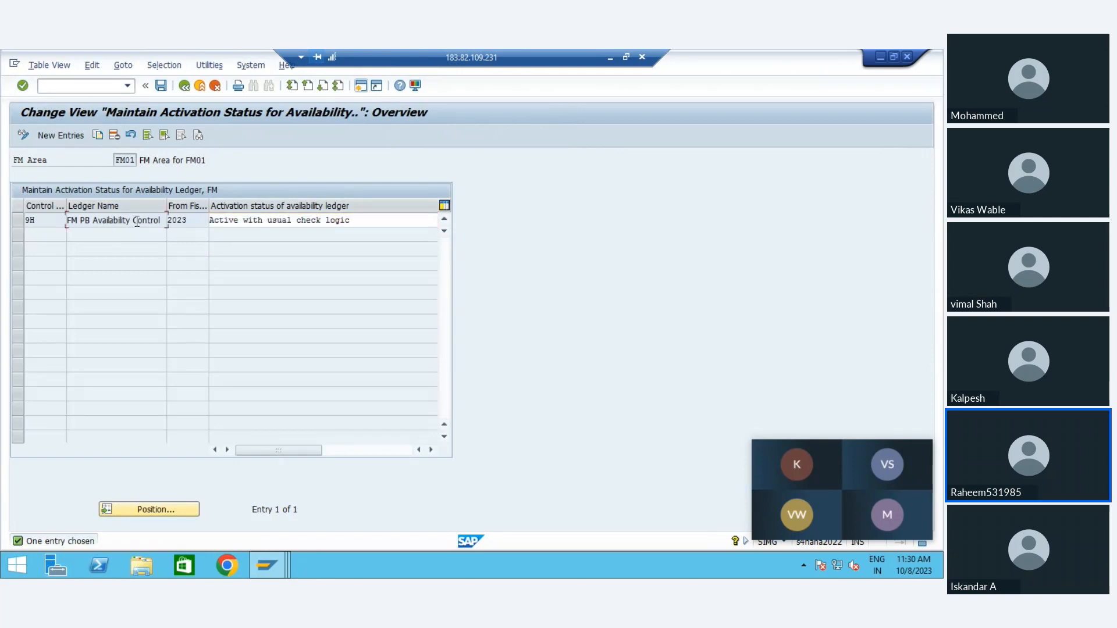
left_click(267, 225)
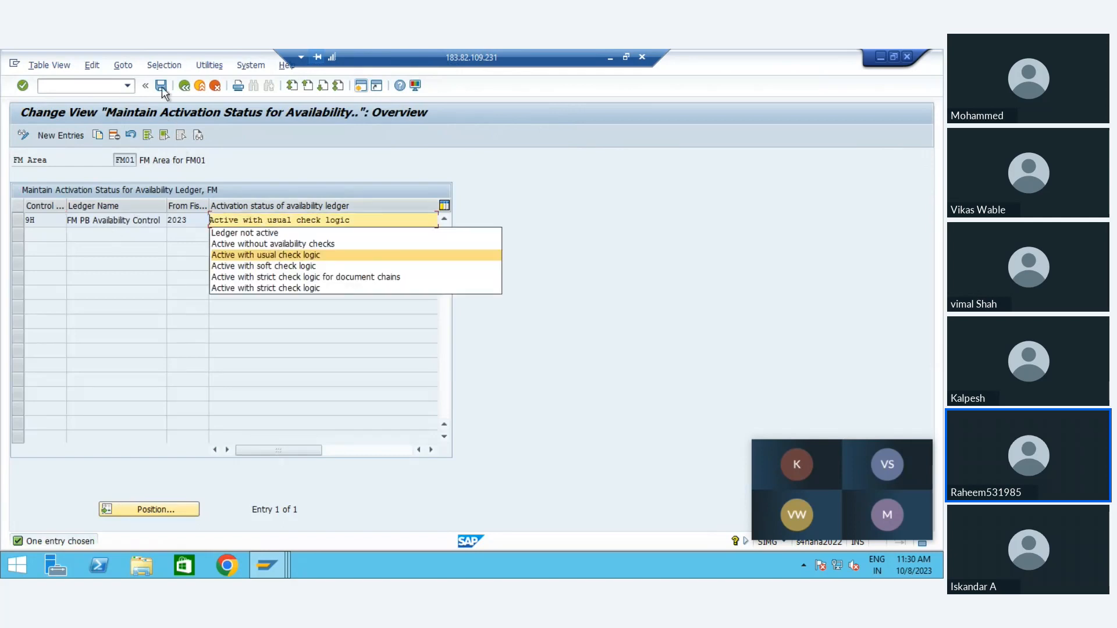
left_click(181, 89)
left_click(183, 87)
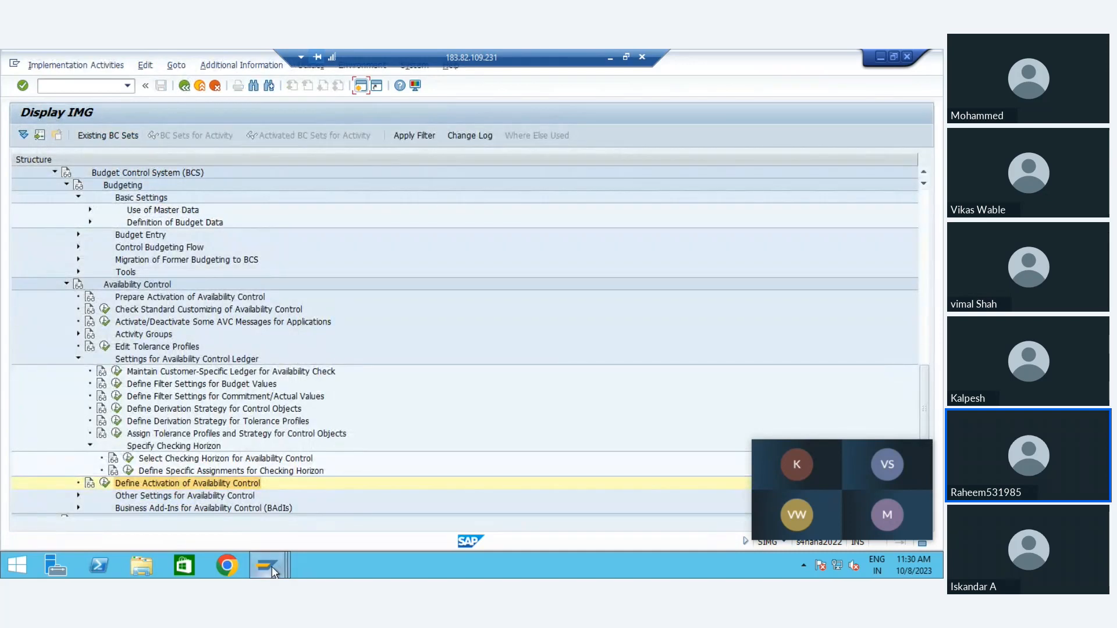
Step: Switch to another open Display IMG session and start transaction FMBBC from it to create a budgeting document
mouse_move(274, 571)
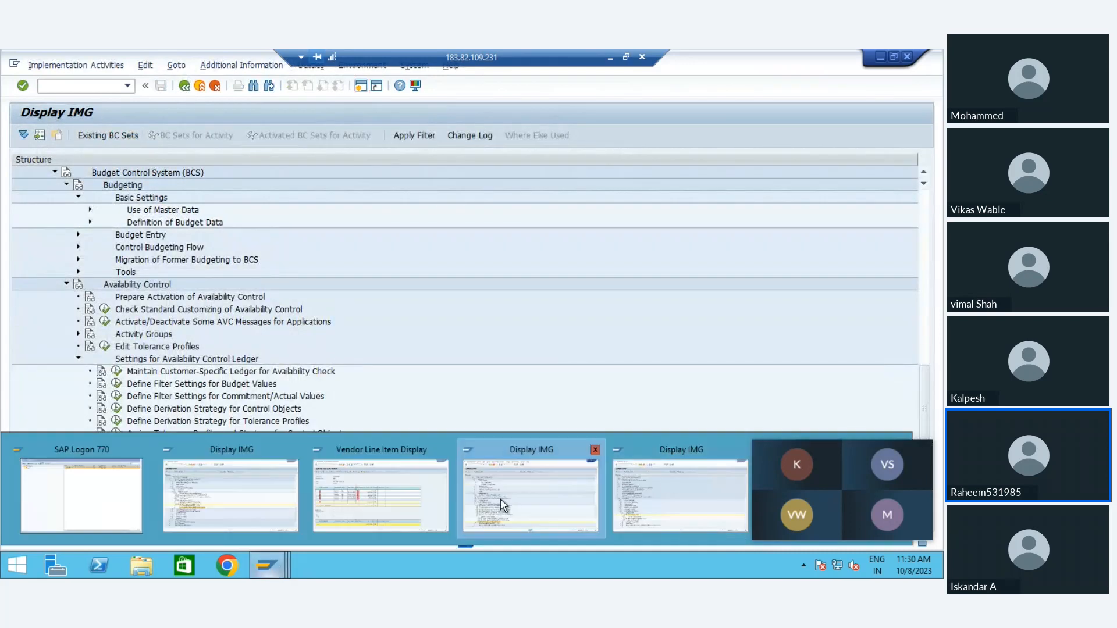
left_click(281, 472)
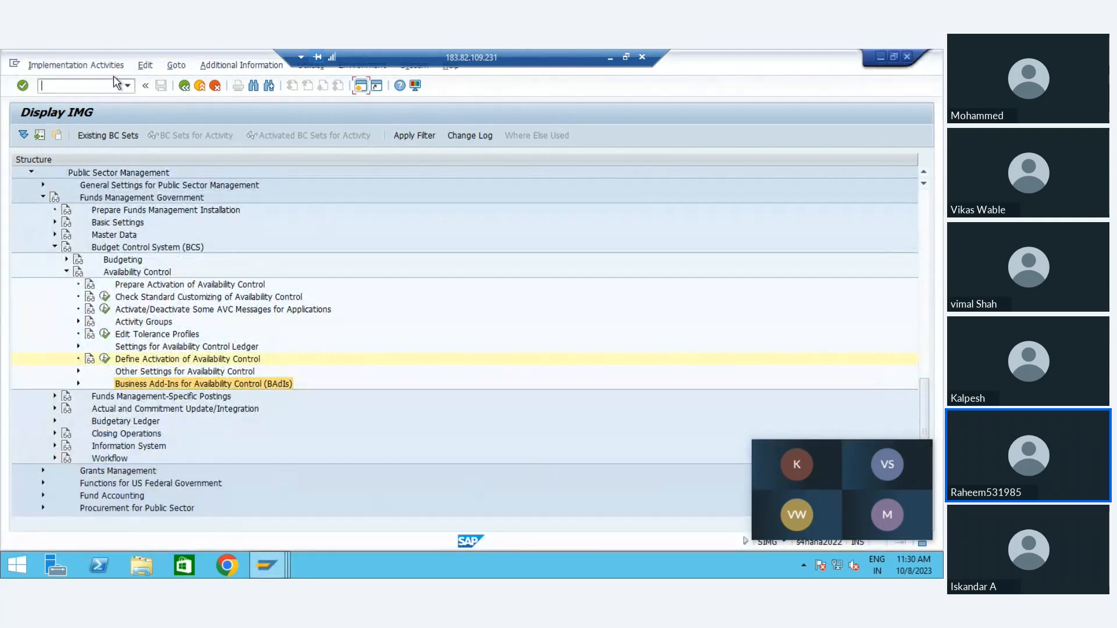
left_click(105, 335)
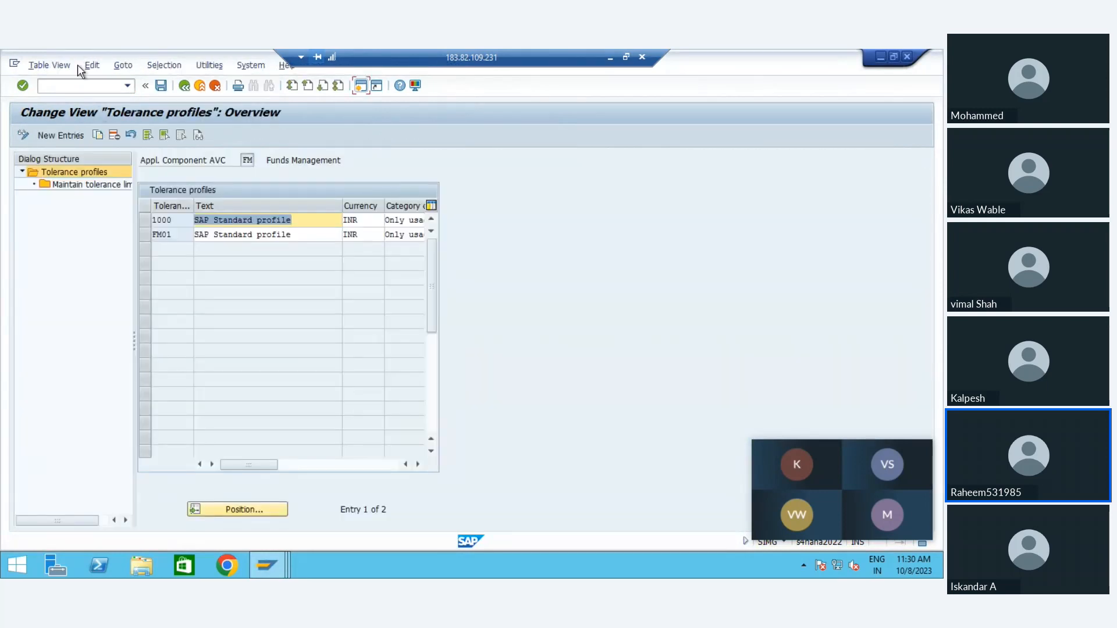
left_click(76, 86)
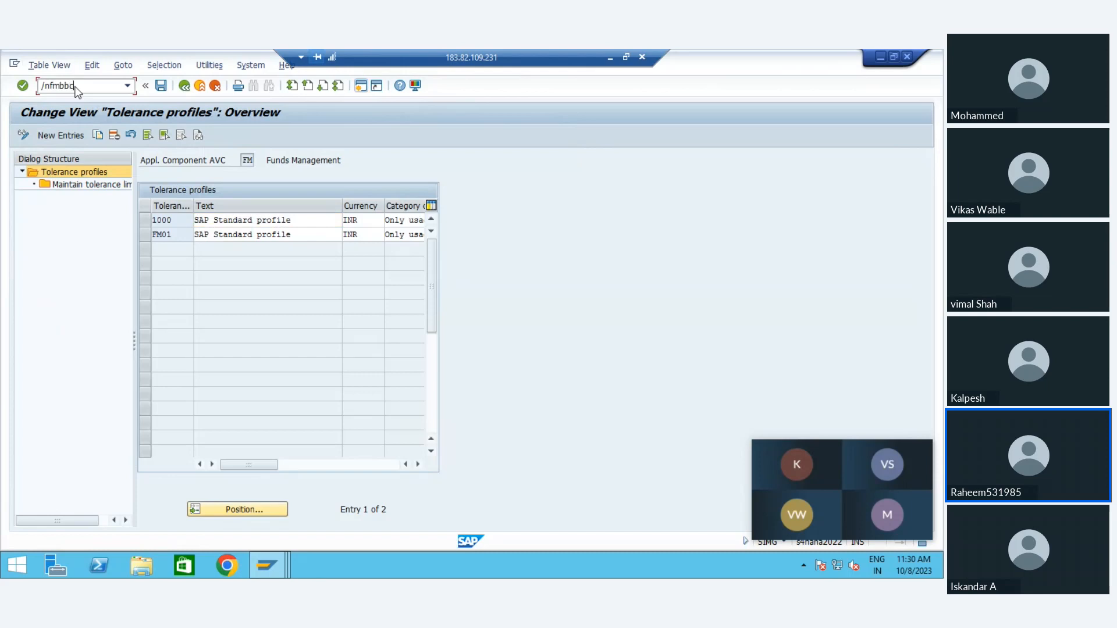
type("/nfmbbc")
key("Return")
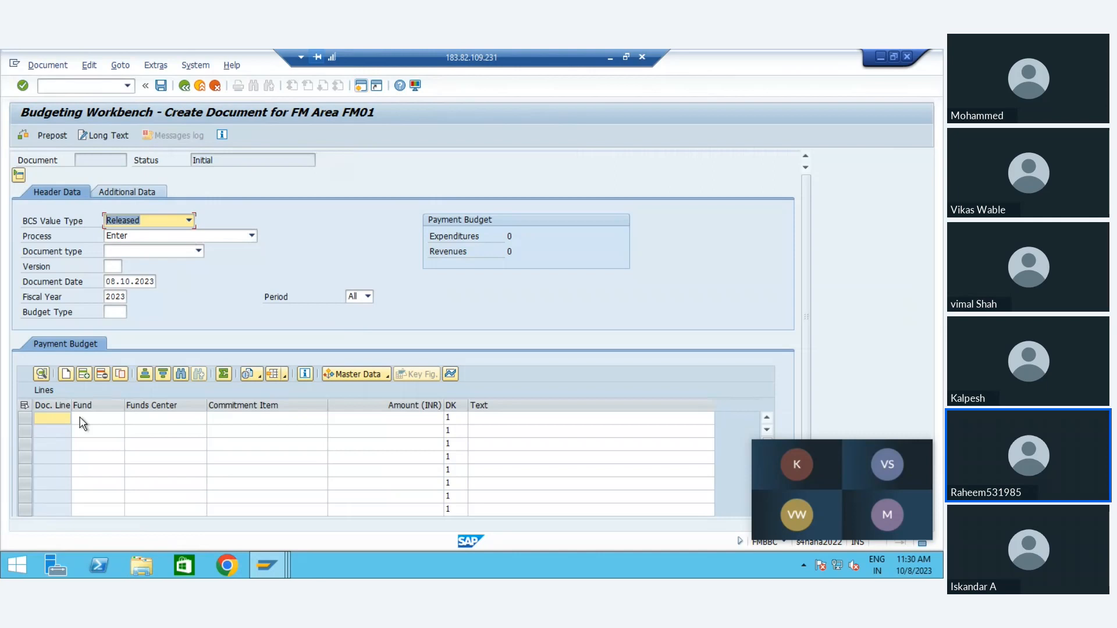
Step: Fill the budget document header with BCS value type Budget, document type B001 (ORg), version 0 and budget type ORG
left_click(151, 224)
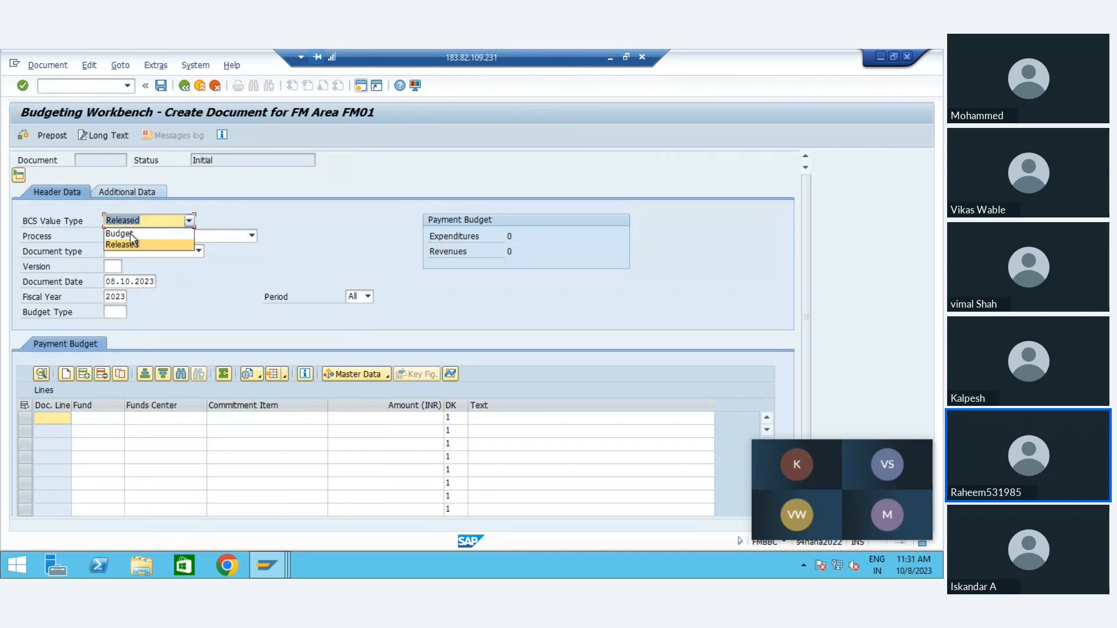
left_click(129, 232)
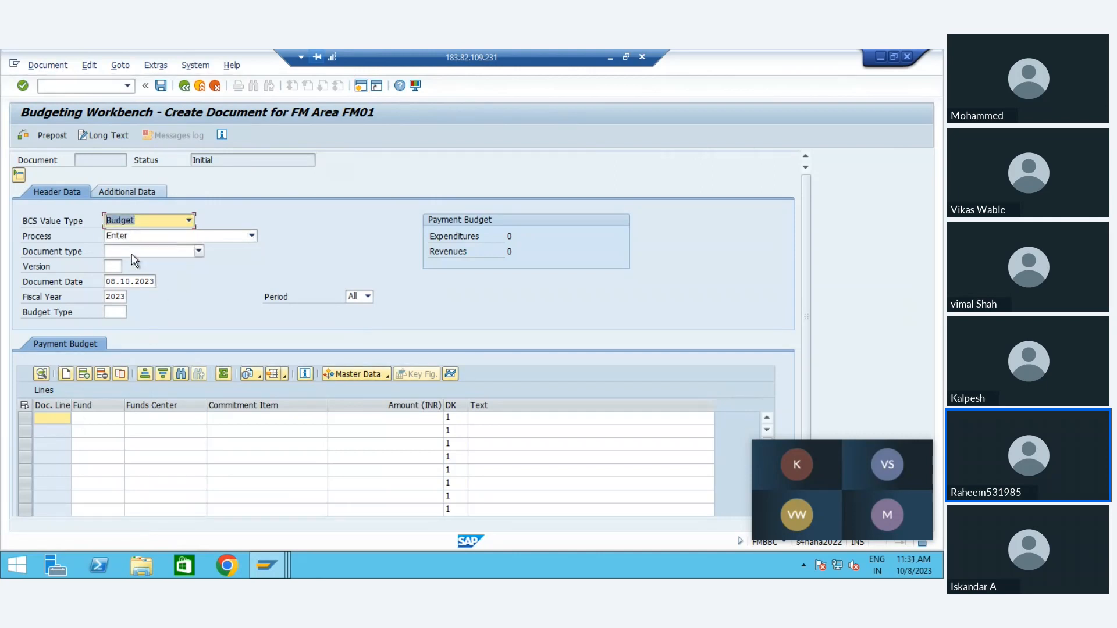
left_click(133, 252)
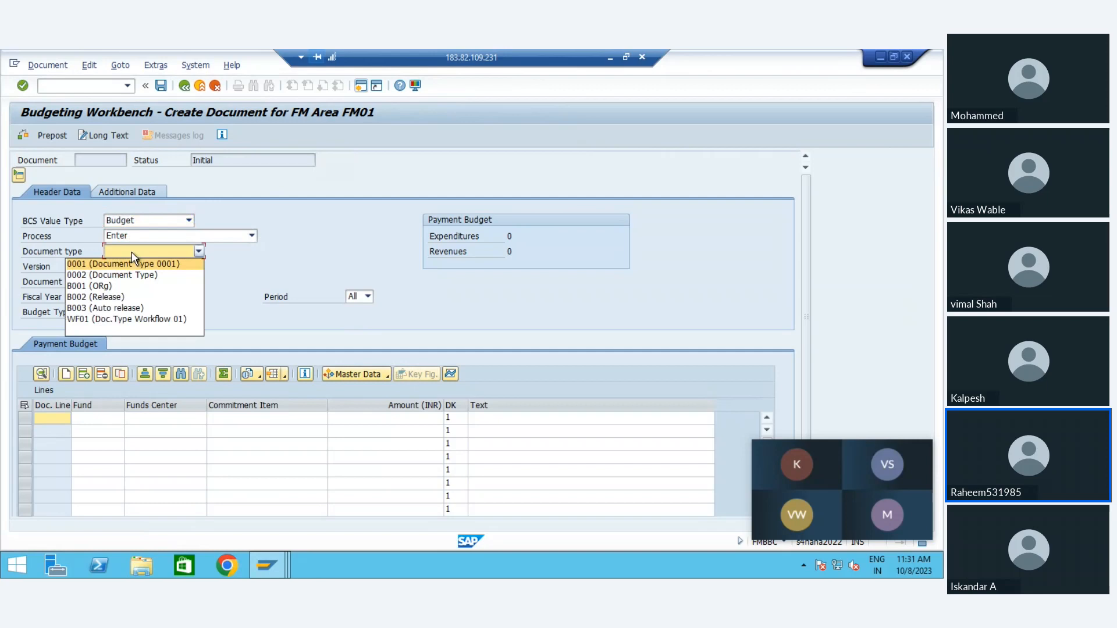
left_click(103, 287)
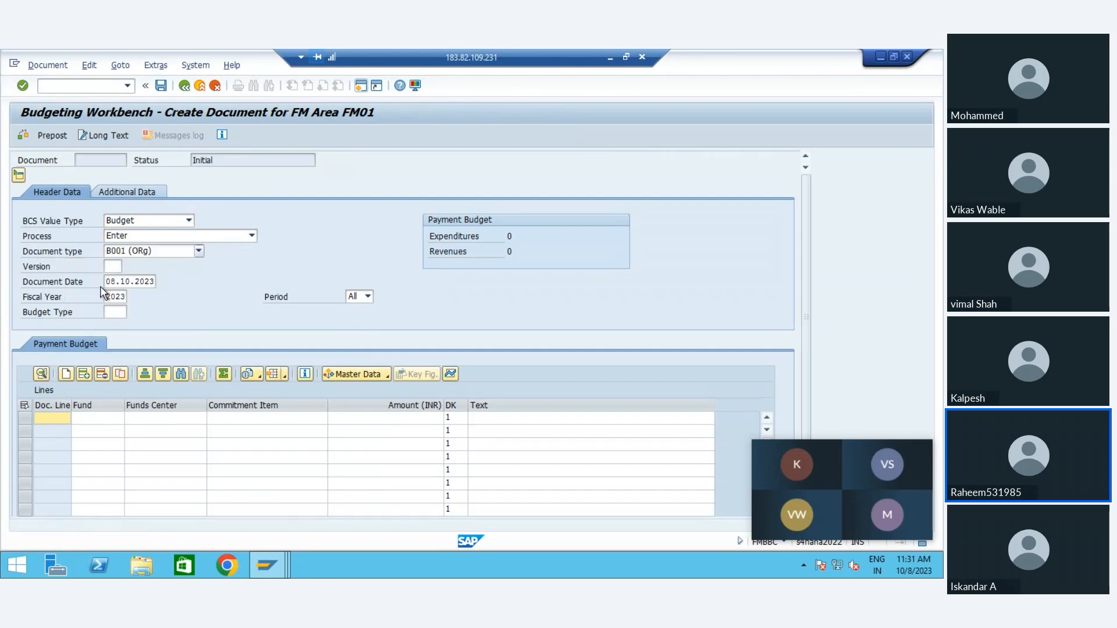
left_click(118, 266)
key("Return")
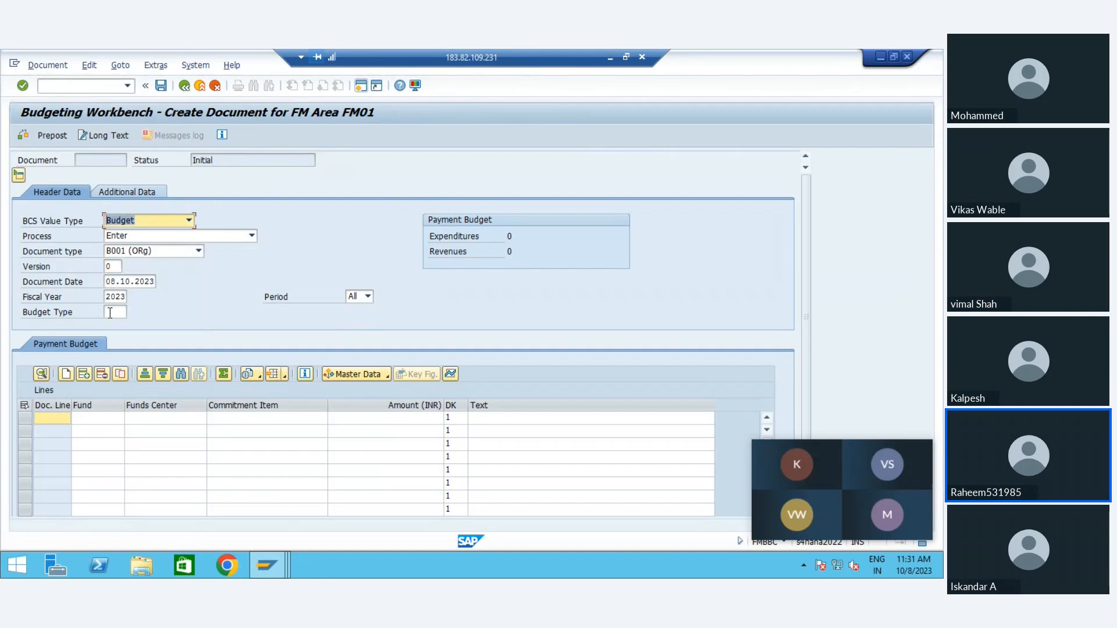
left_click(110, 313)
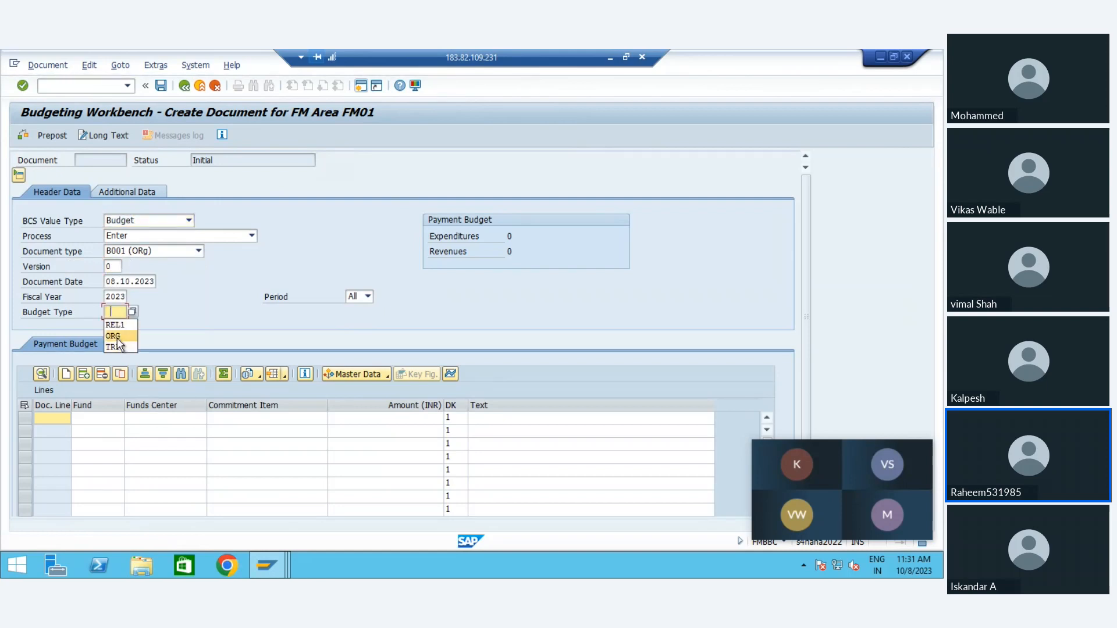
key("Return")
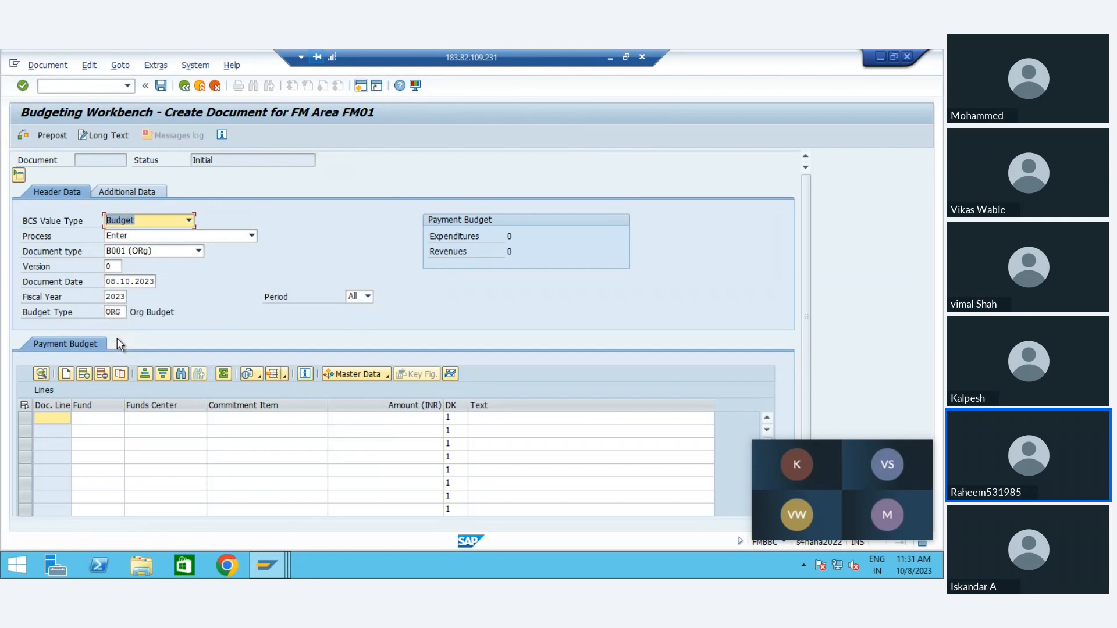
Step: Enter fund Z1 and funds center HO_ZO1 in the first payment budget line
left_click(101, 416)
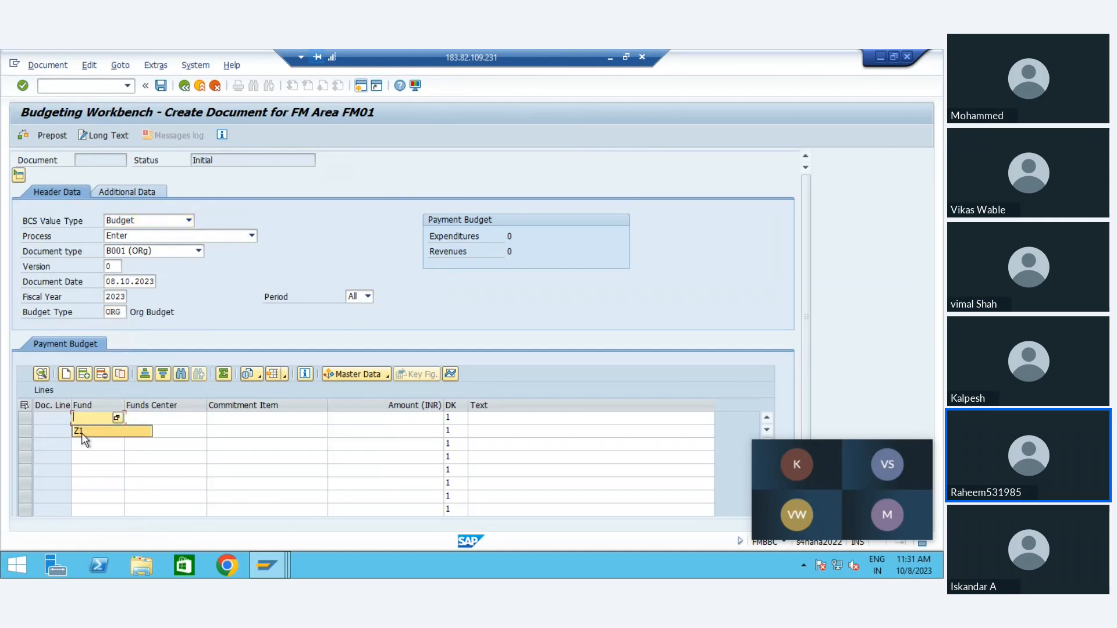
left_click(84, 432)
left_click(142, 424)
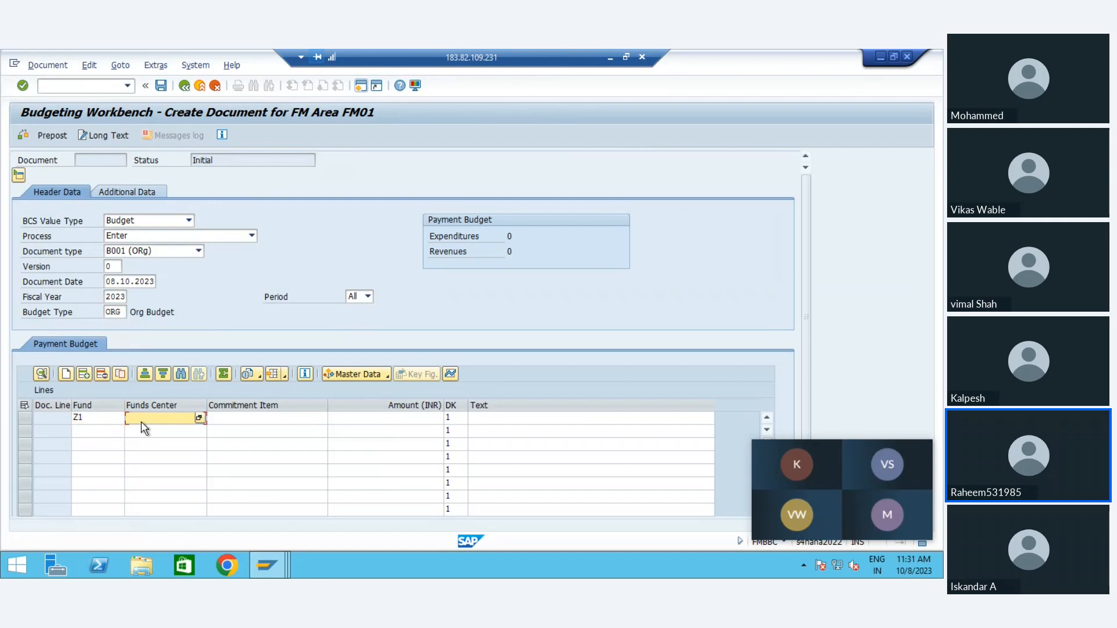
type("'")
key("BackSpace")
key("BackSpace")
key("BackSpace")
key("BackSpace")
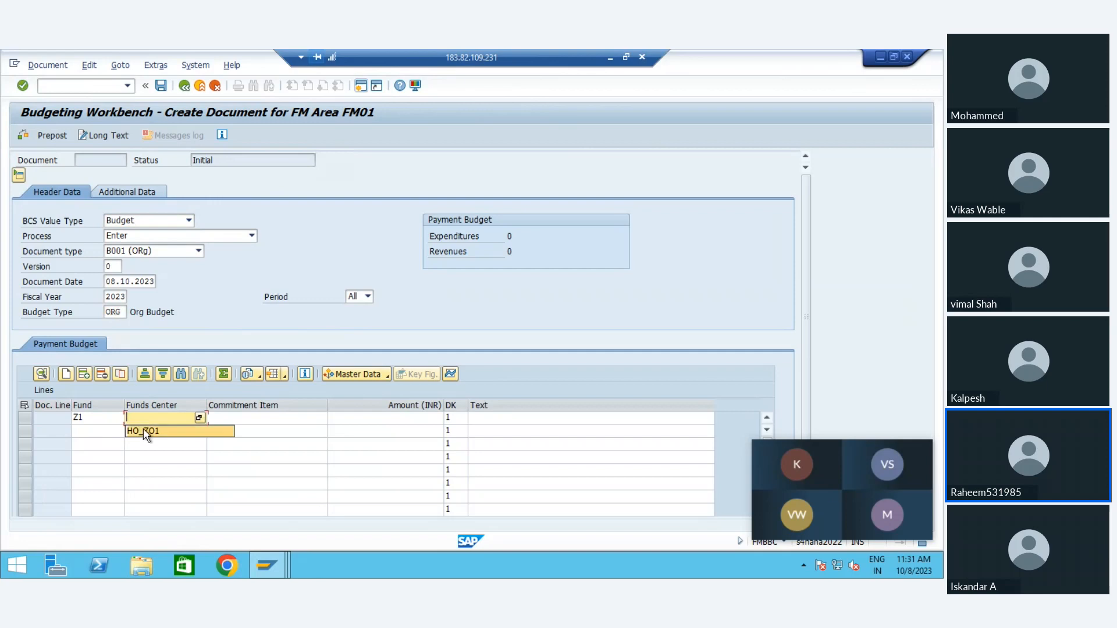
left_click(143, 430)
Step: Complete the first budget line with commitment item RENT and an amount of 10,000 INR
left_click(245, 425)
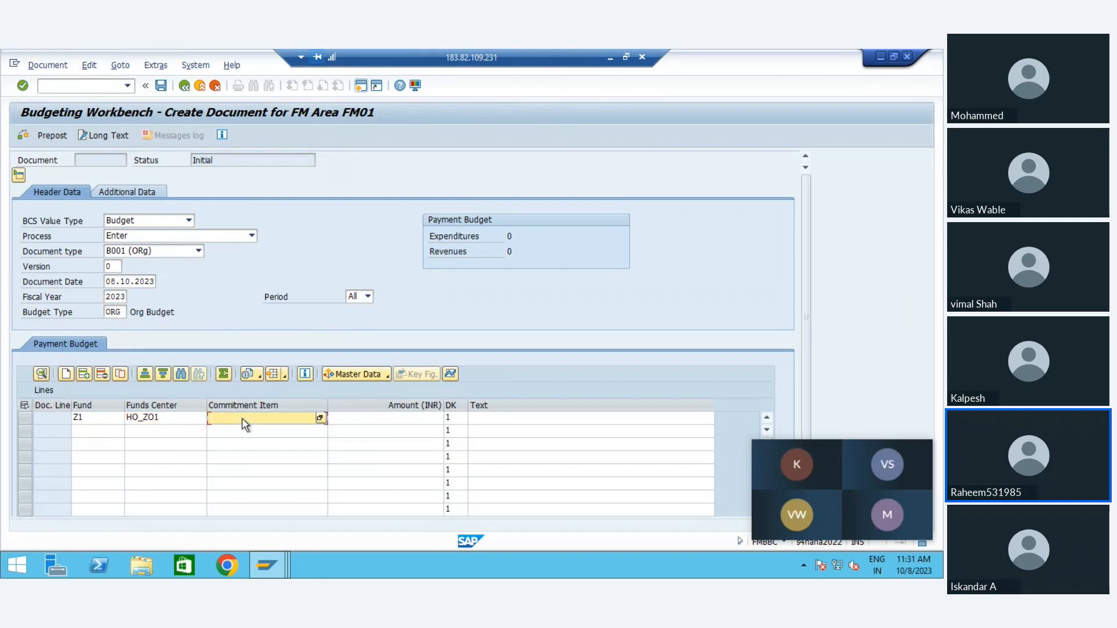
left_click(242, 419)
left_click(218, 429)
left_click(348, 419)
type("1")
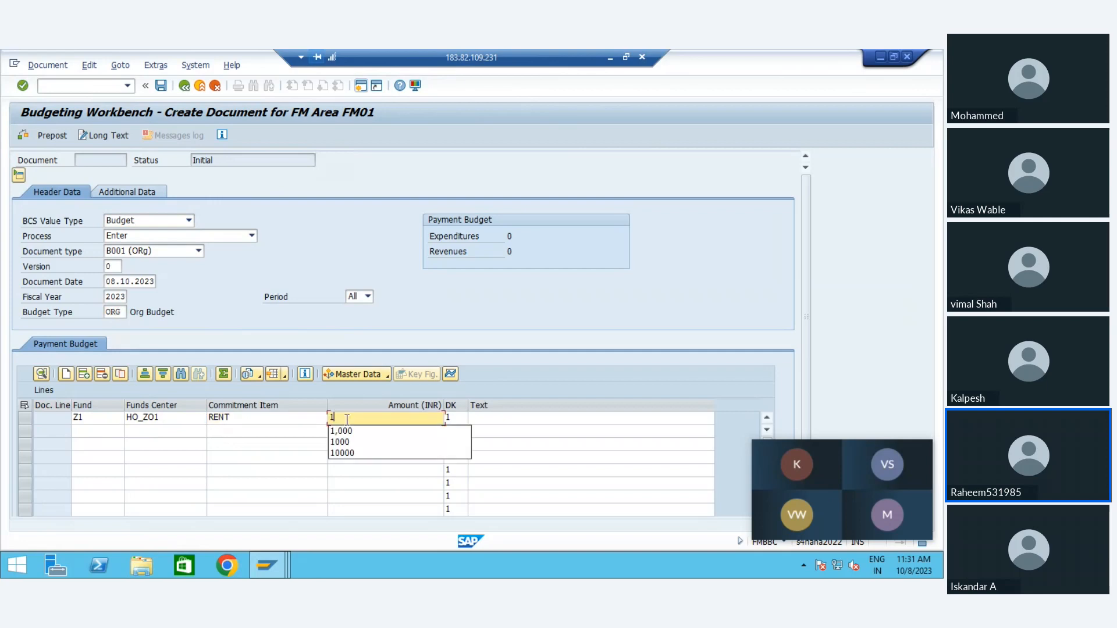
type("0000")
key("Return")
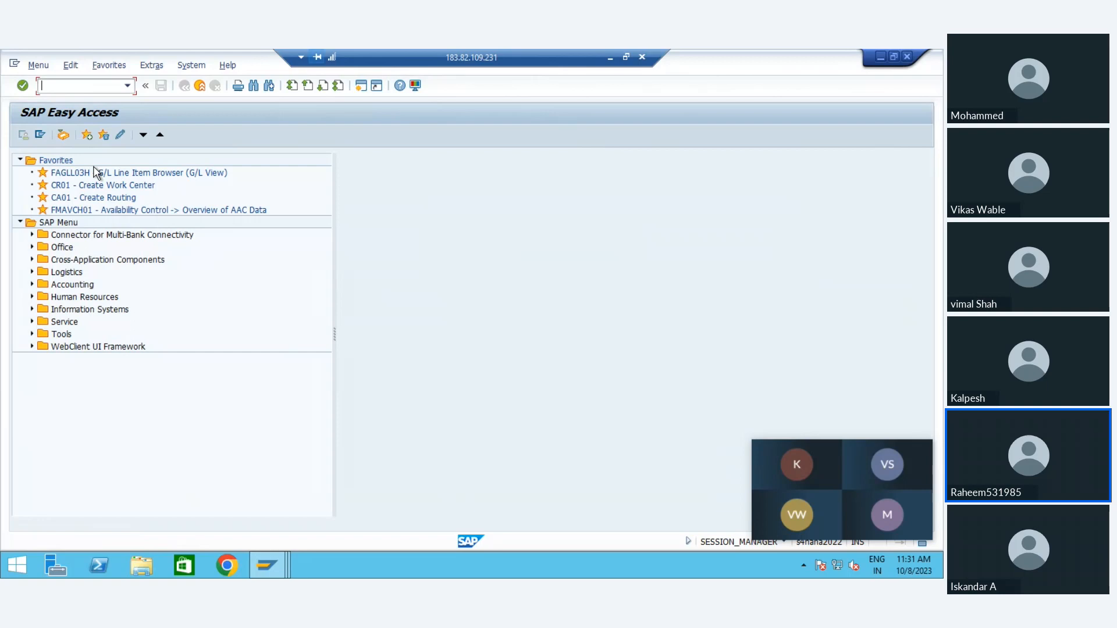
Step: Run the FMAVCH01 availability control overview for ledger 9H and fiscal year 2023, and examine the consumable amount
double_click(83, 210)
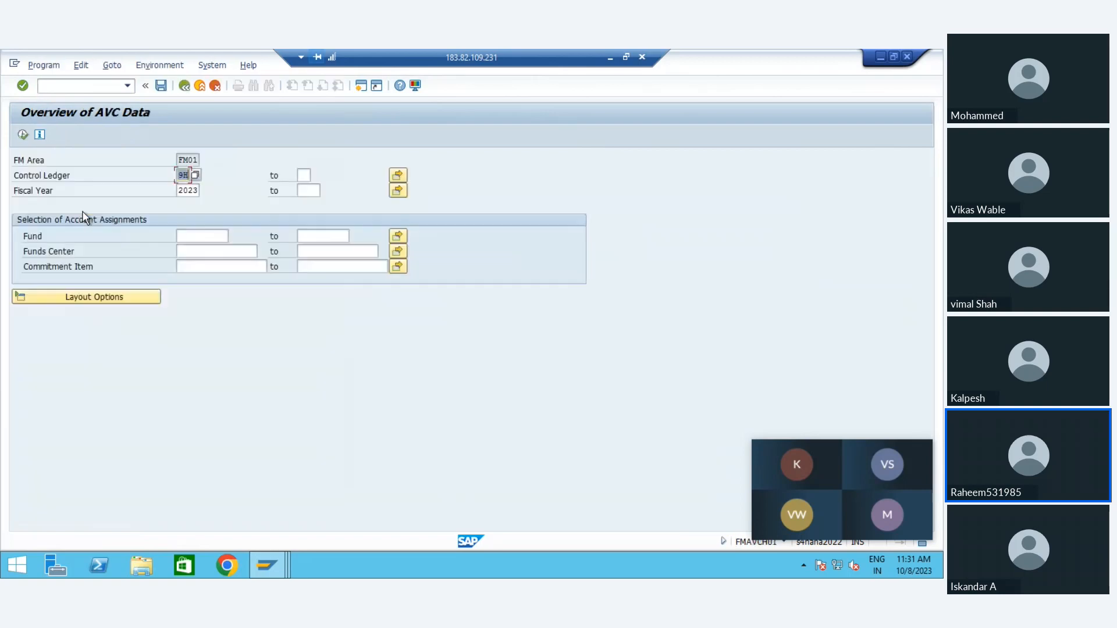
left_click(24, 135)
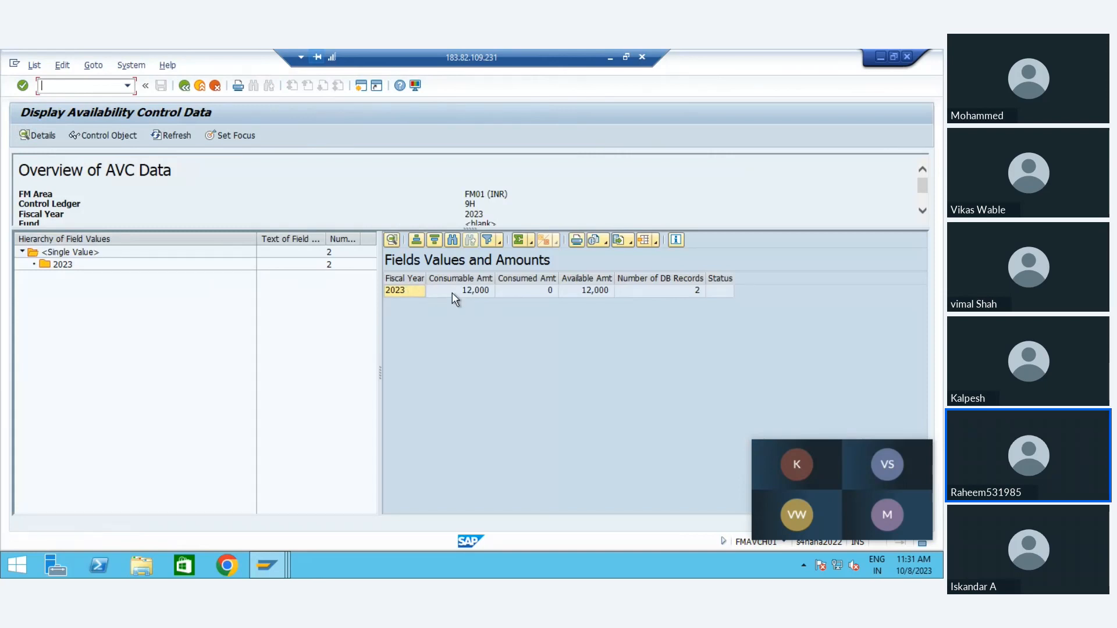
left_click(459, 290)
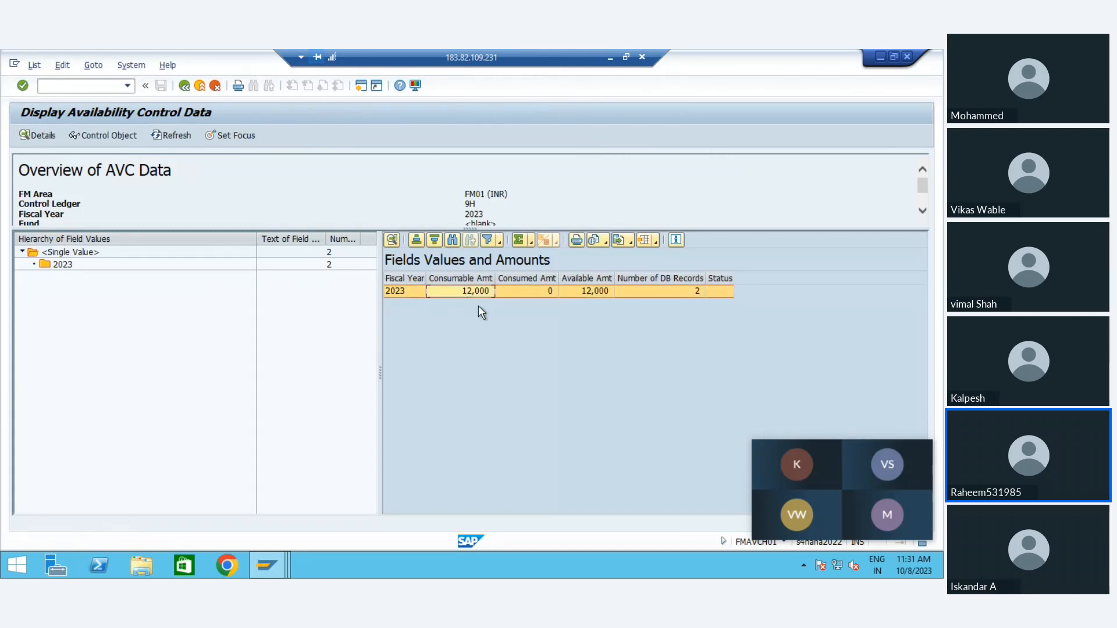
Step: Return to the Budgeting Workbench session and post the original budget document
key("alt+Tab")
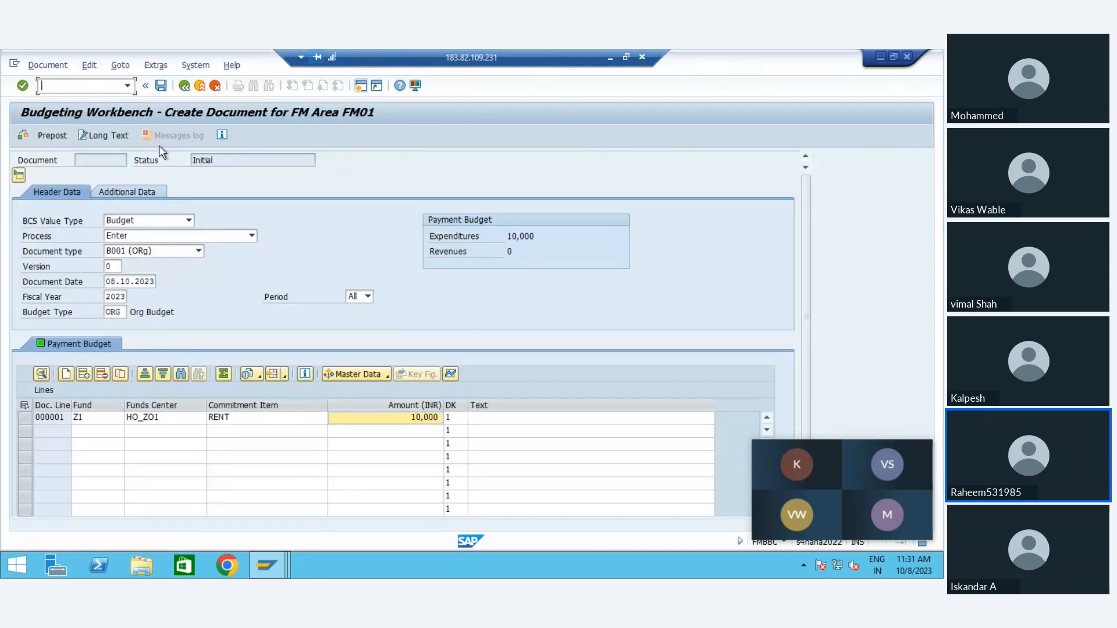
left_click(161, 86)
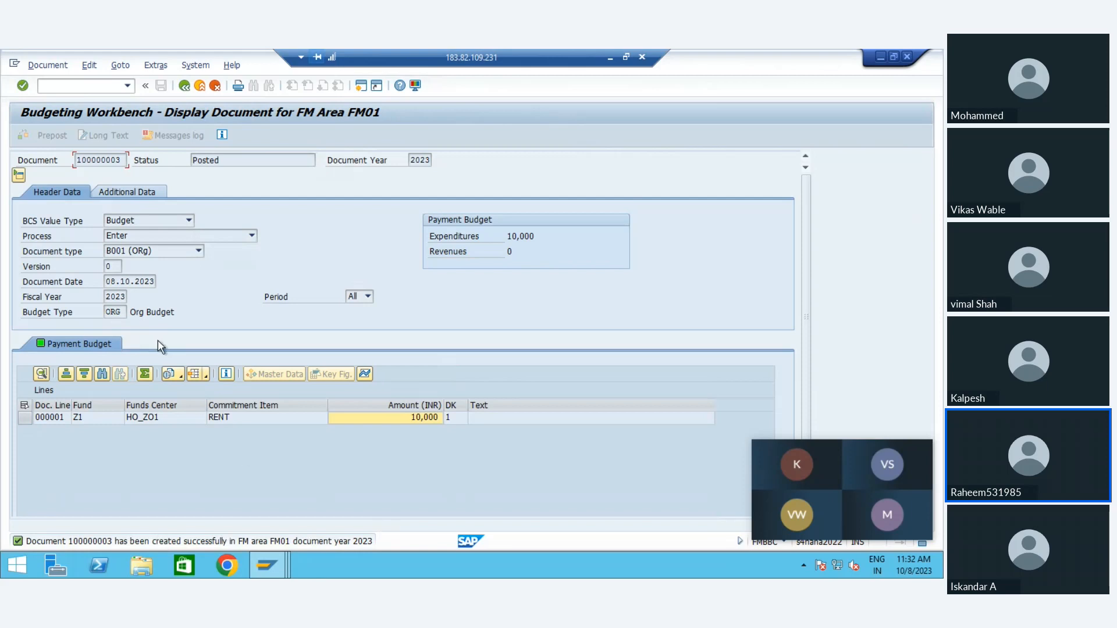
Step: Switch to the availability control overview, refresh it, rerun the report, and examine the available amount for 2023
key("alt+Tab")
left_click(175, 136)
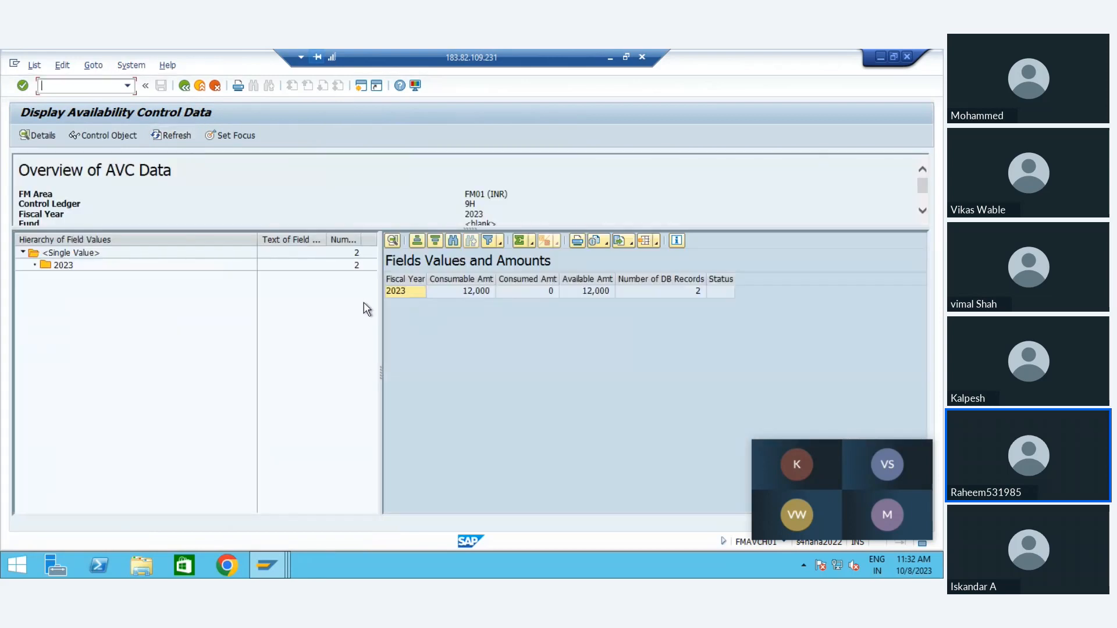
left_click(87, 273)
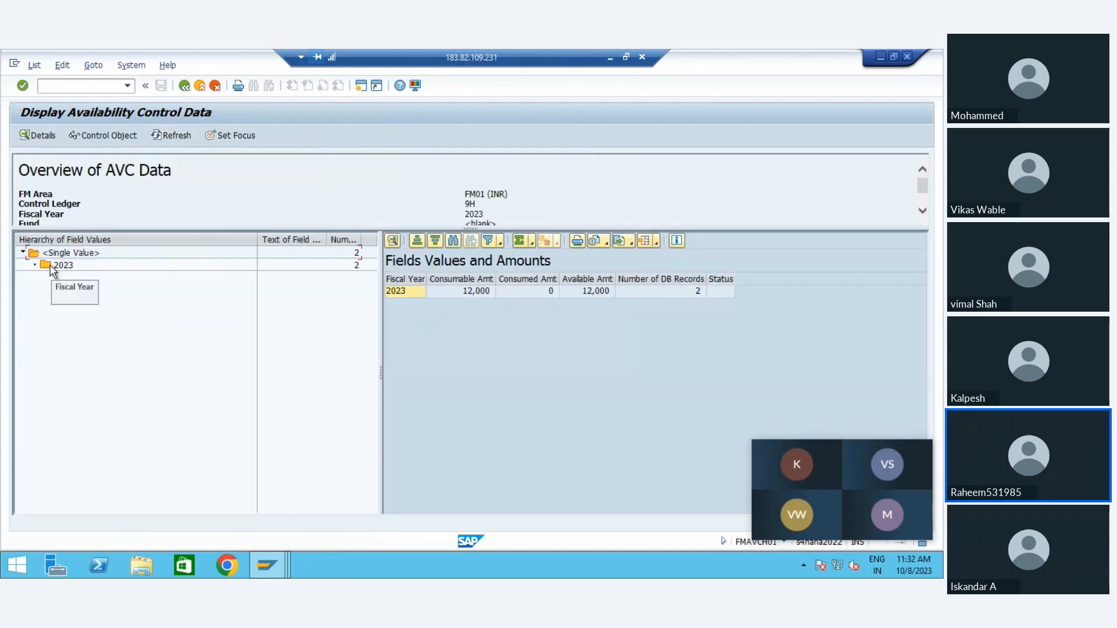
left_click(62, 266)
left_click(185, 86)
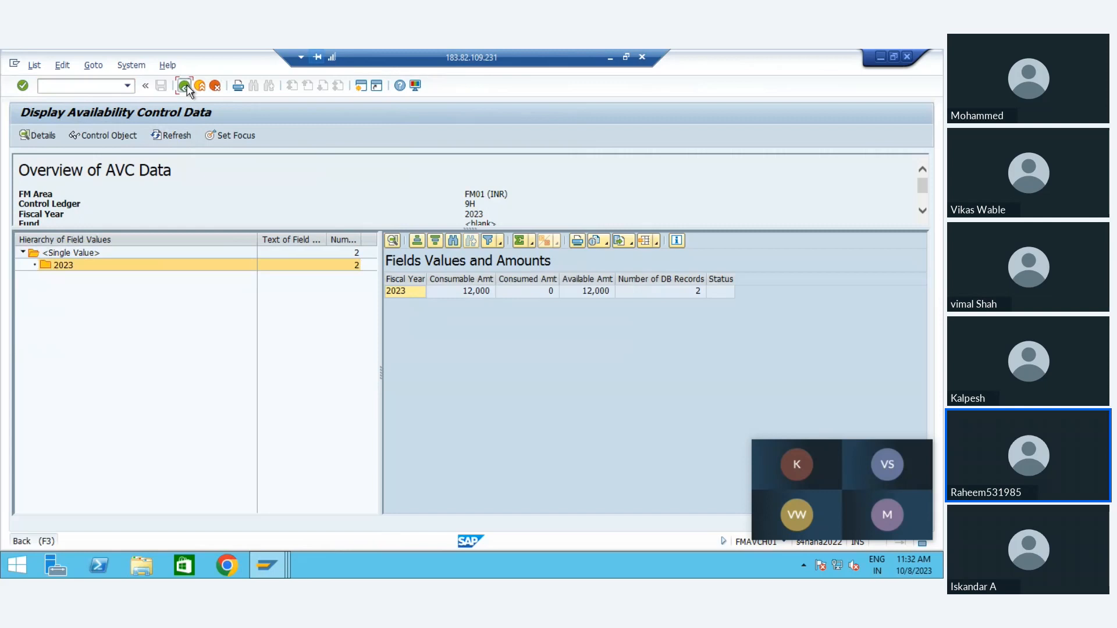
left_click(22, 135)
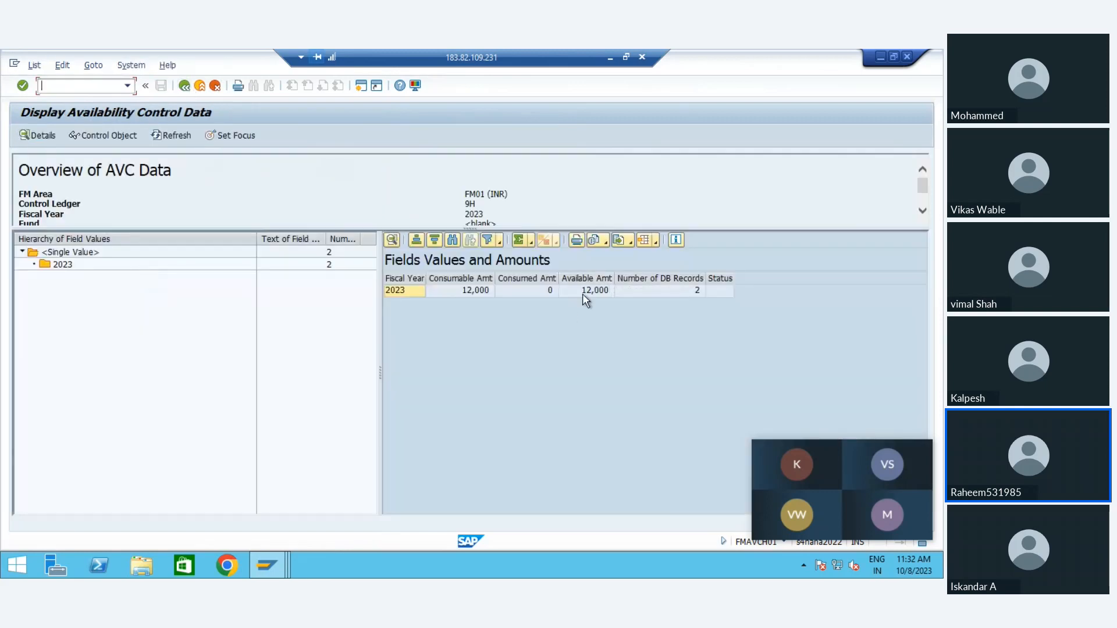
left_click(582, 294)
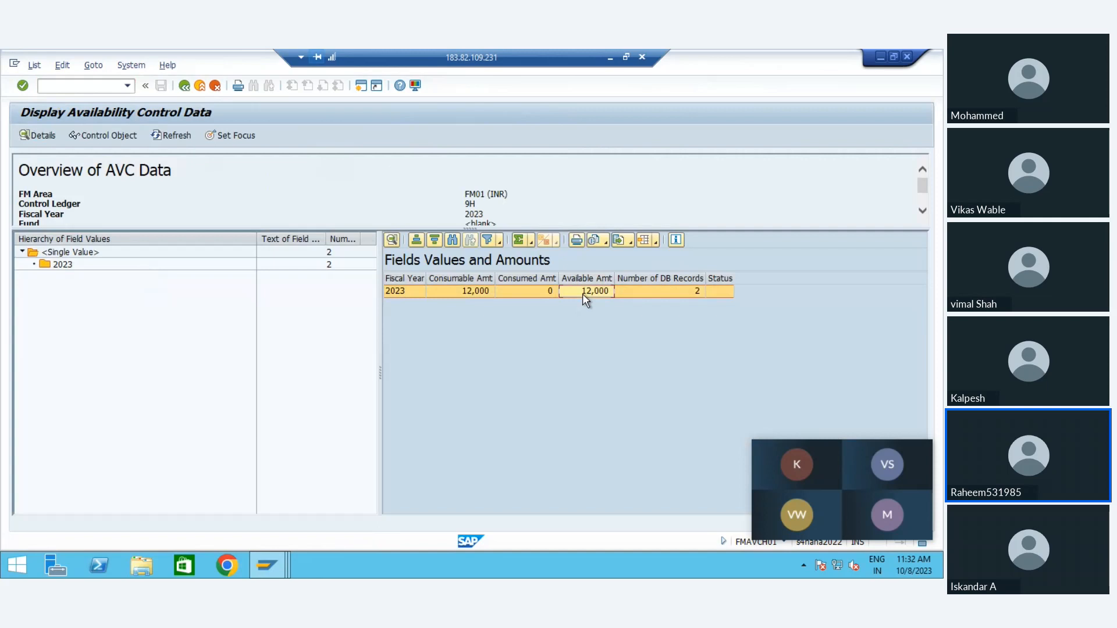
Step: Return to the posted budget document and create a new document by reference to it
key("alt+Tab")
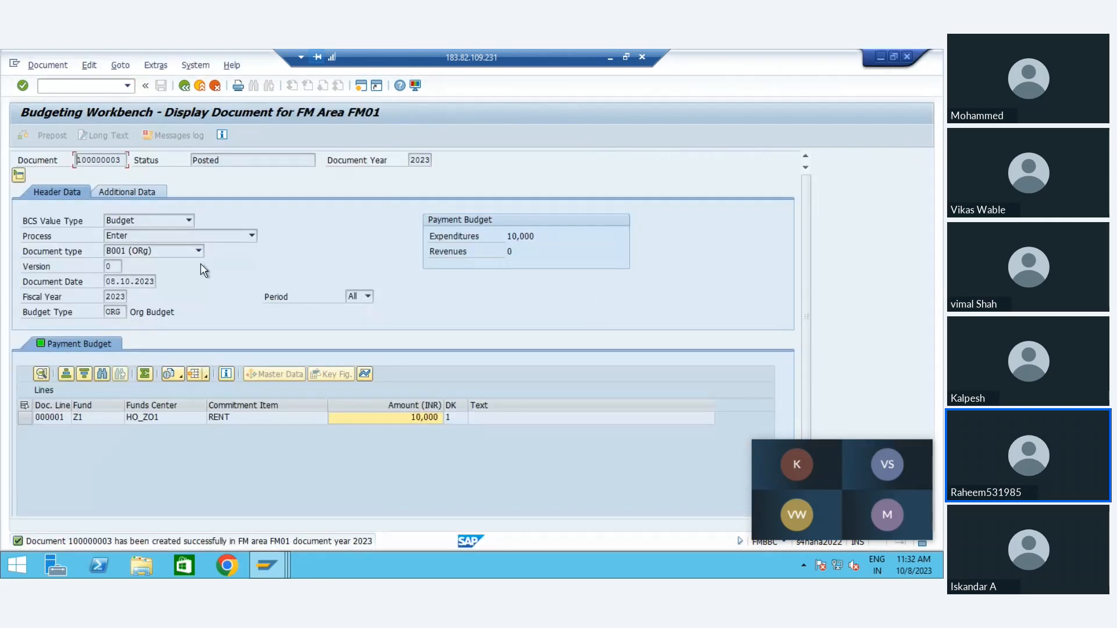
left_click(56, 66)
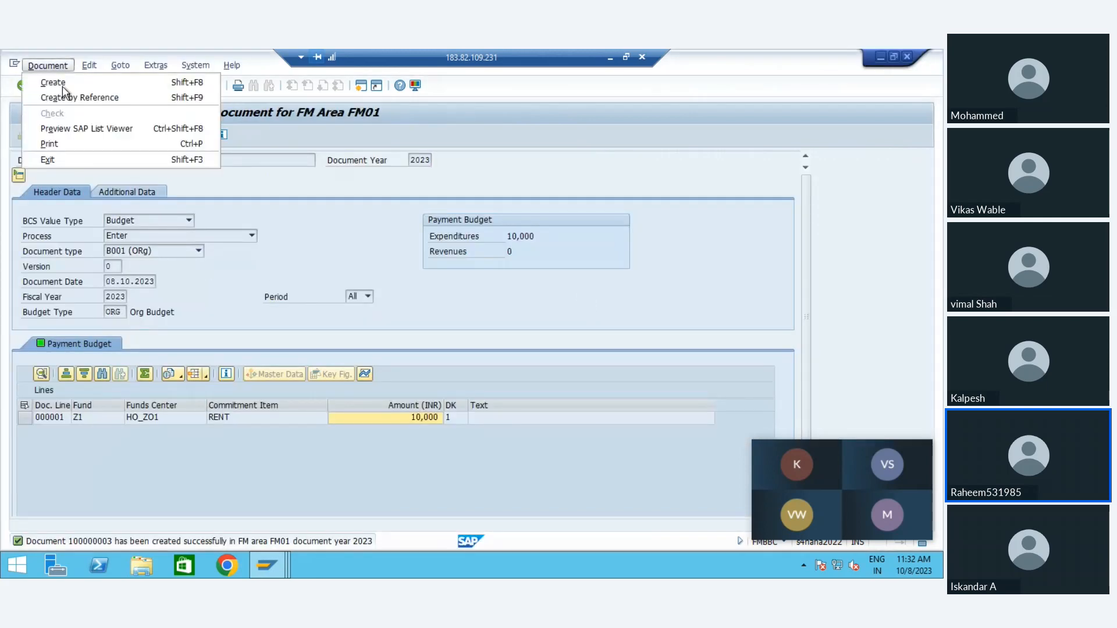
left_click(67, 98)
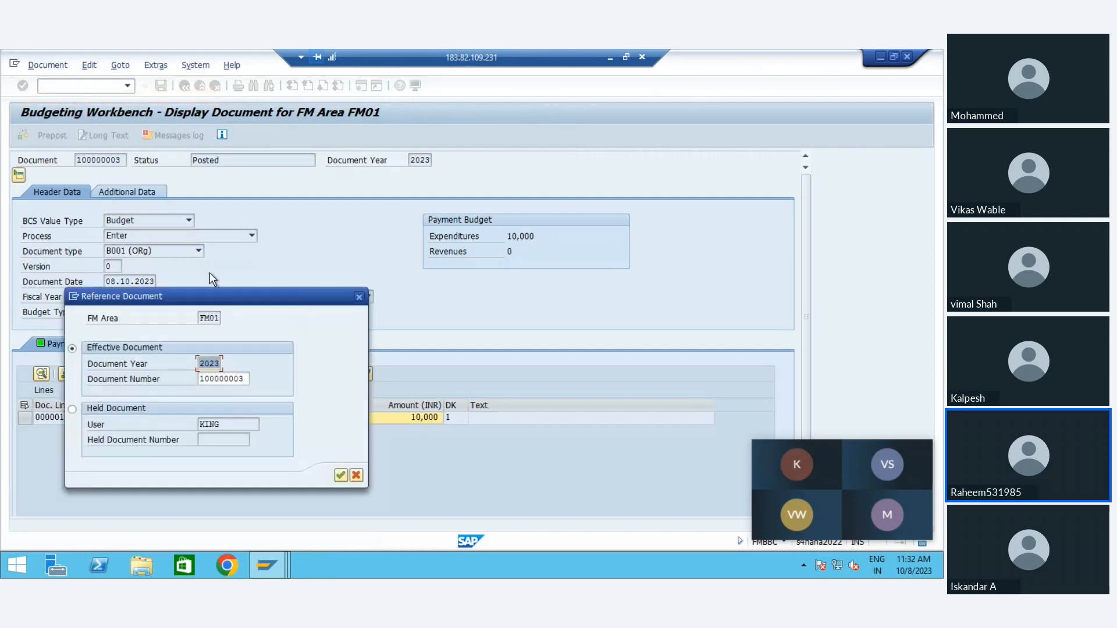
key("Return")
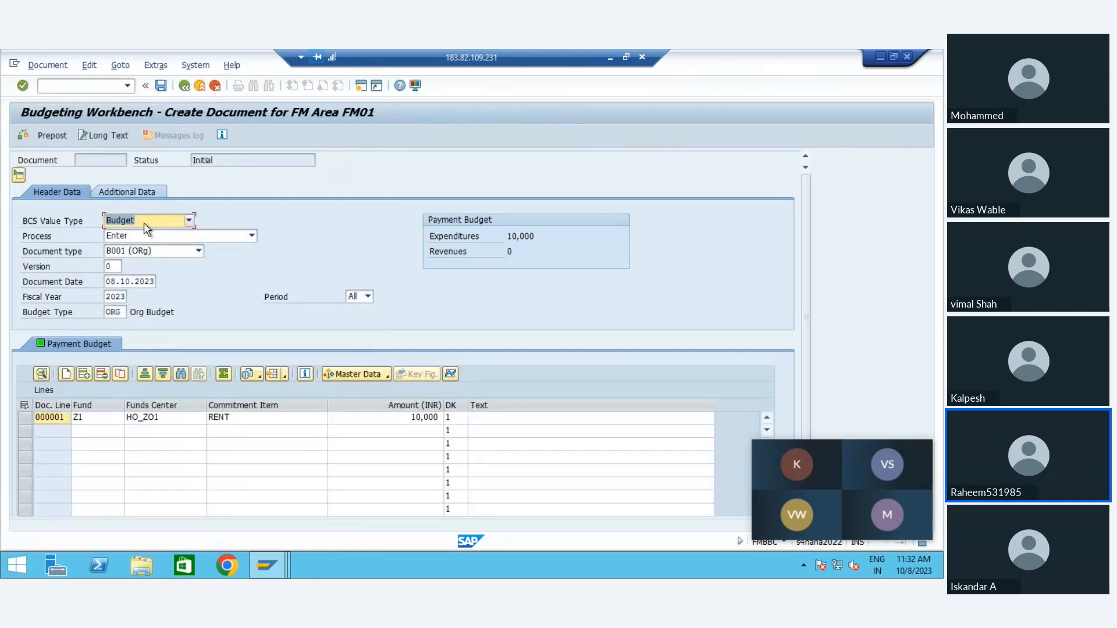
Step: Set the new document's BCS value type to Released, document type to B002 (Release) and budget type to REL1, and post it
left_click(145, 220)
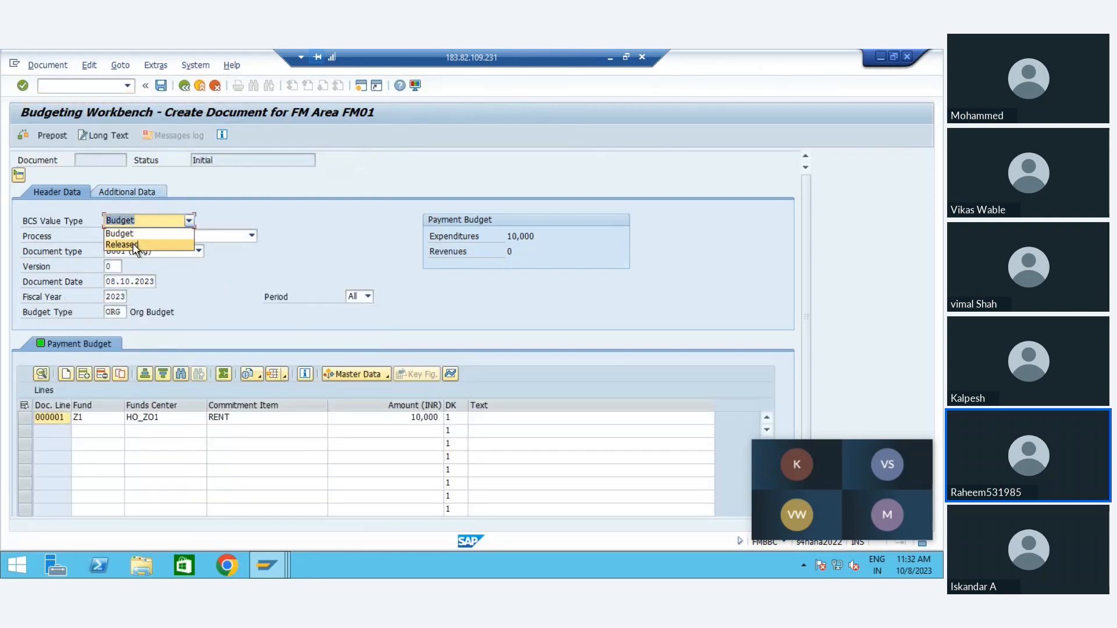
left_click(133, 243)
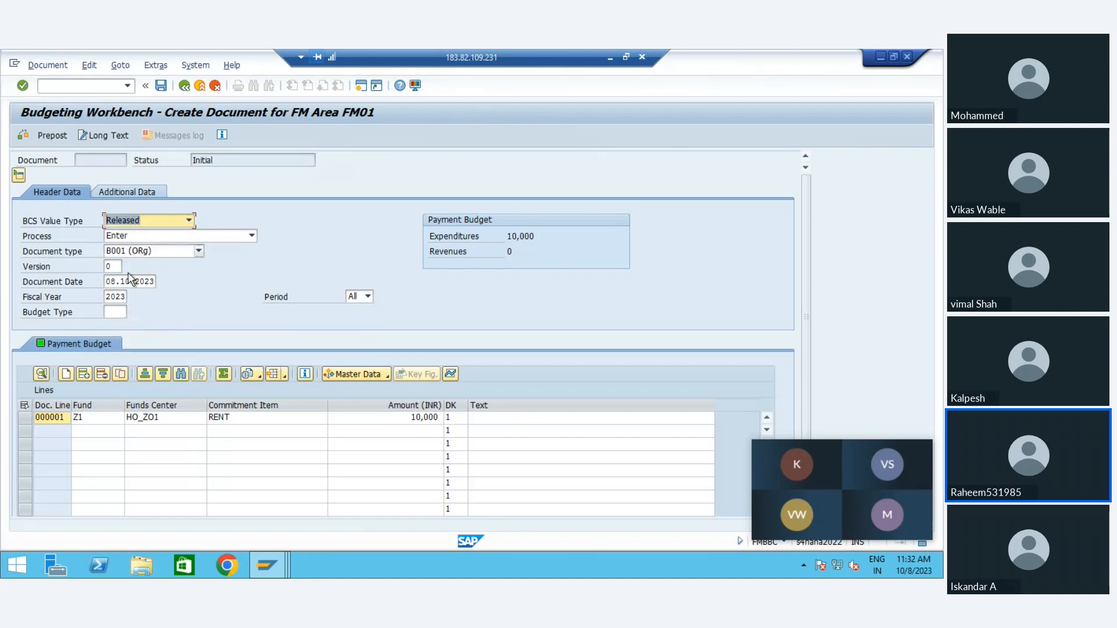
left_click(129, 256)
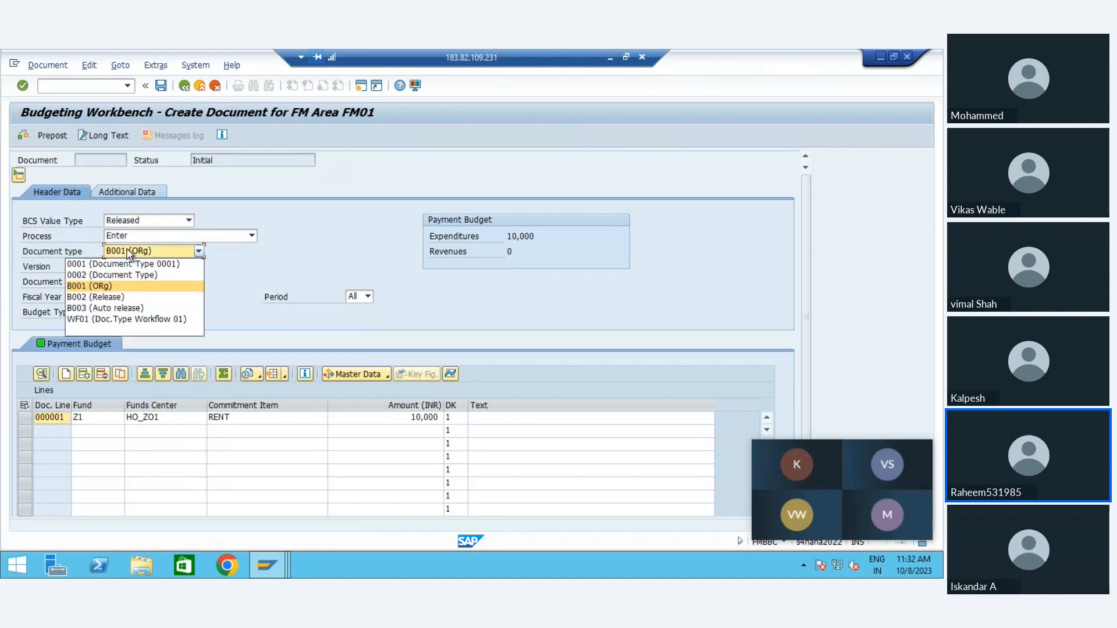
left_click(117, 299)
left_click(115, 312)
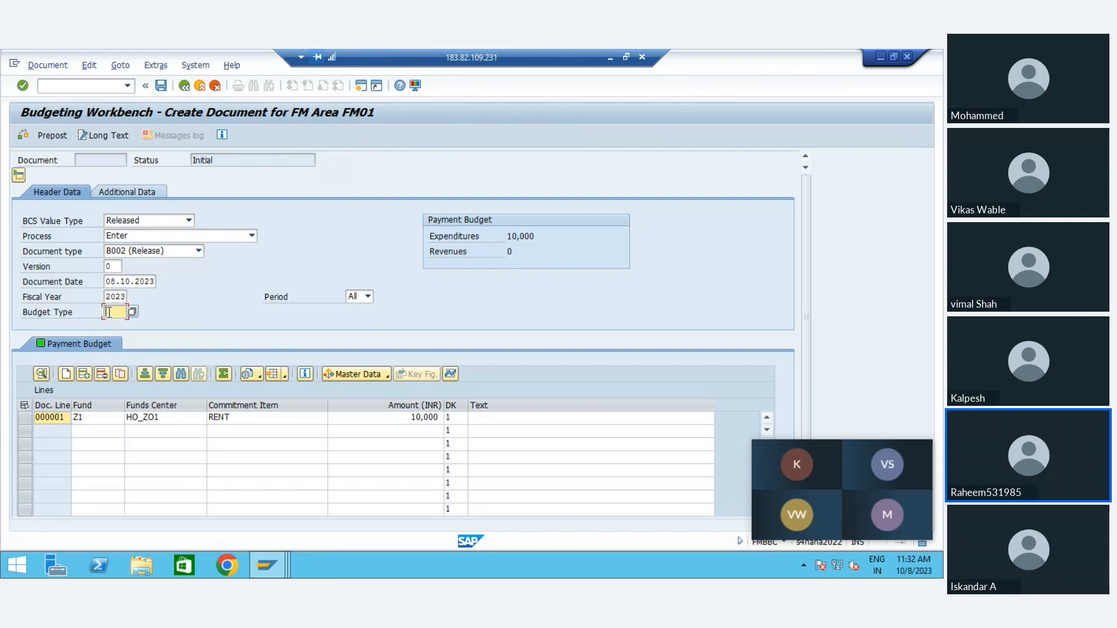
left_click(116, 336)
left_click(162, 87)
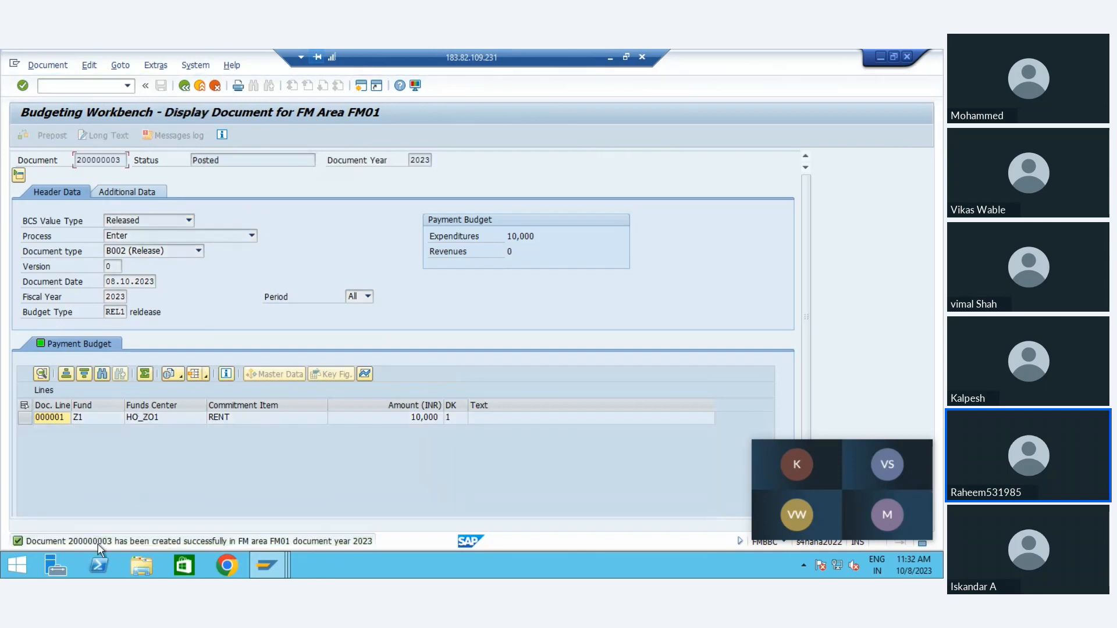
Step: Switch back to the availability control overview and refresh its data to check the effect of the released budget
key("alt+Tab")
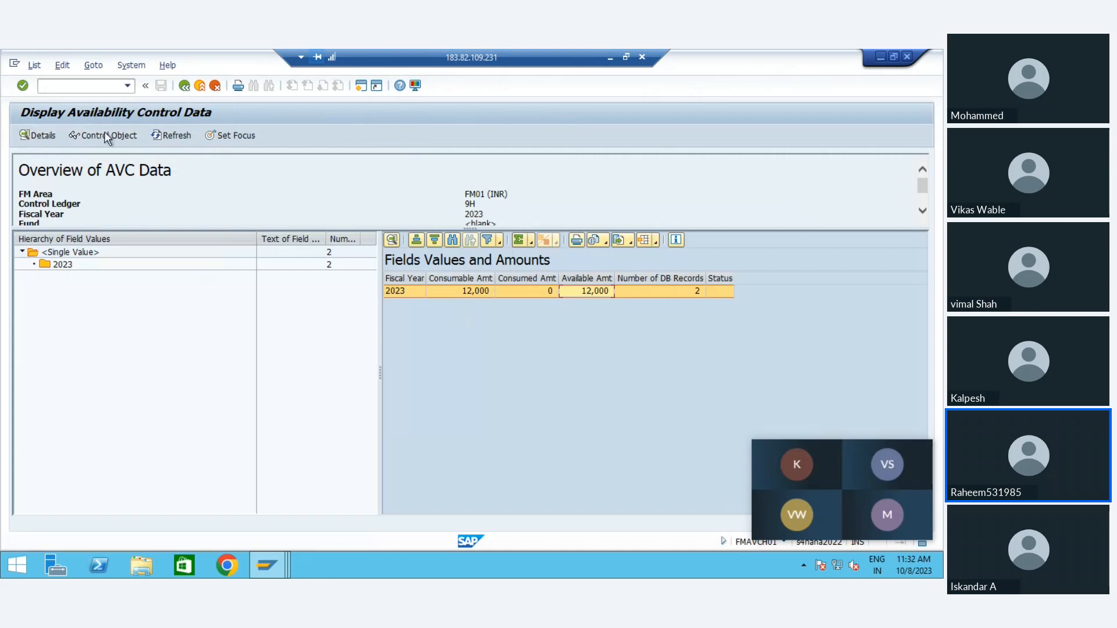
left_click(160, 136)
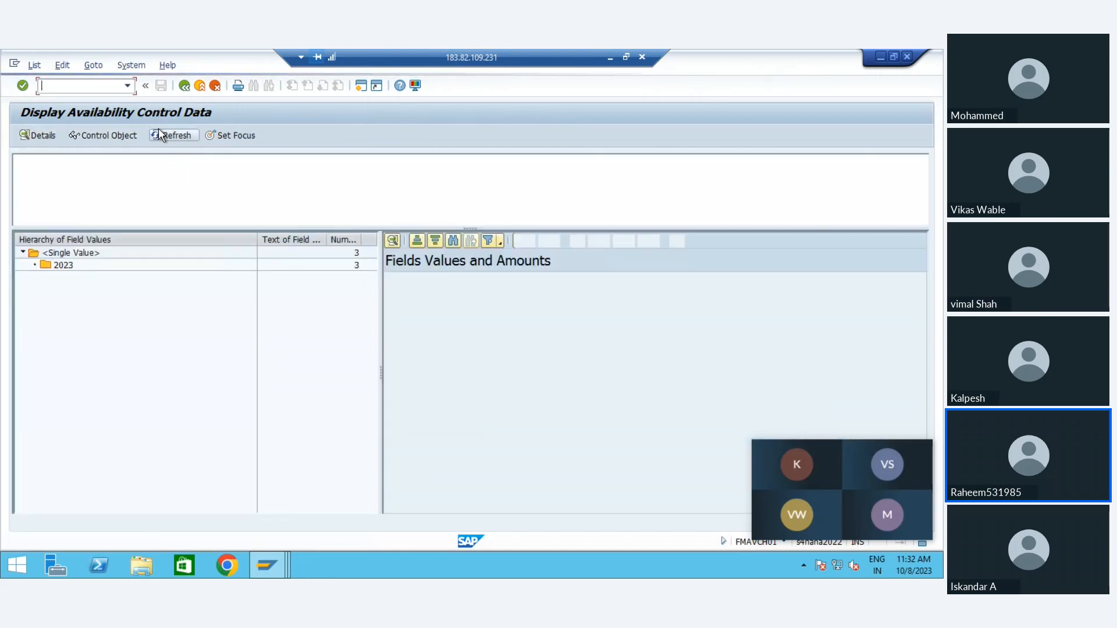
Step: Examine the consumable, consumed and available amounts for fiscal year 2023 in the availability control data
left_click(472, 291)
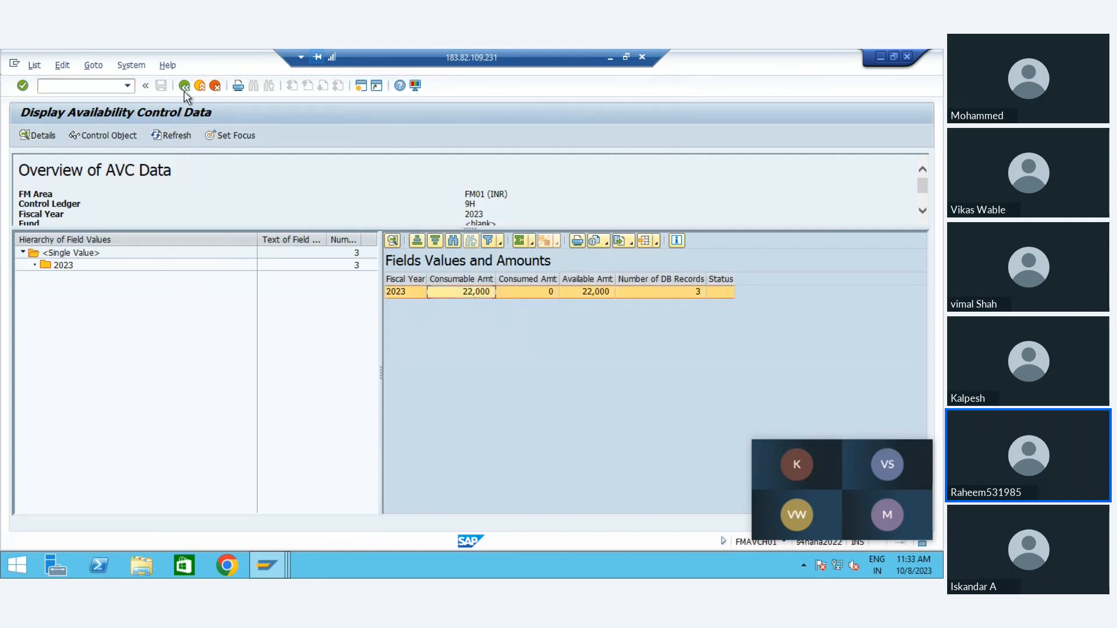
left_click(46, 267)
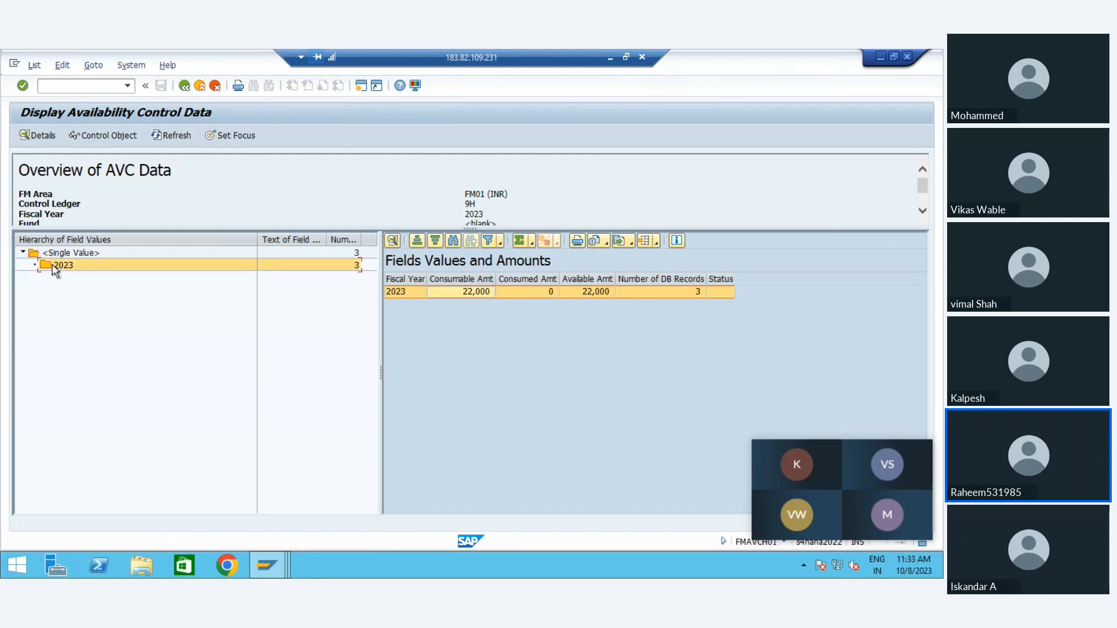
left_click(516, 291)
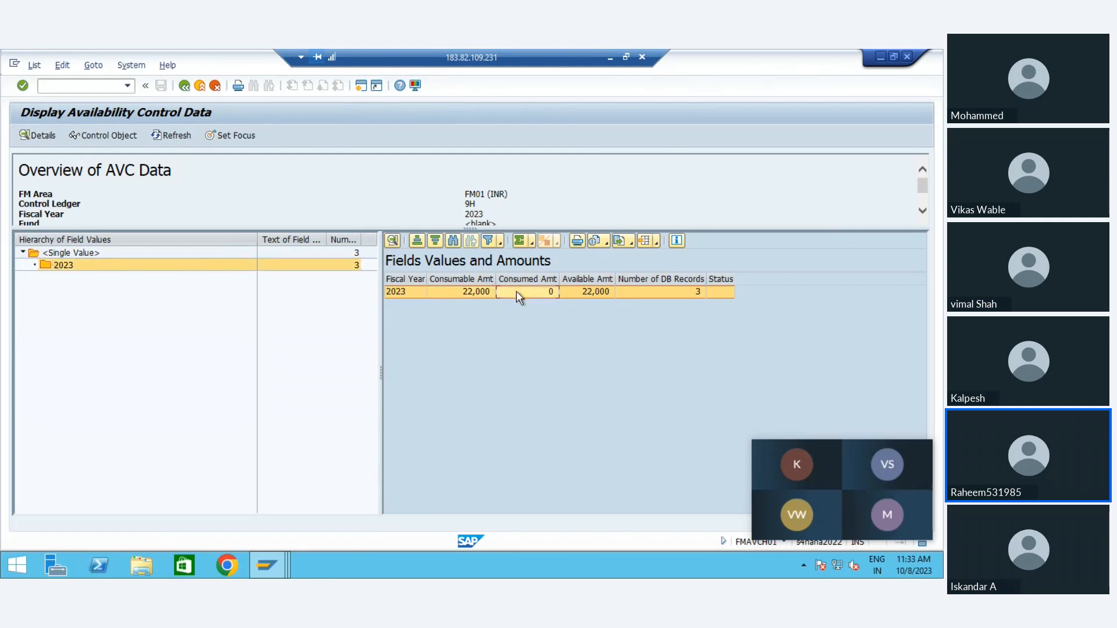
left_click(432, 291)
left_click(605, 292)
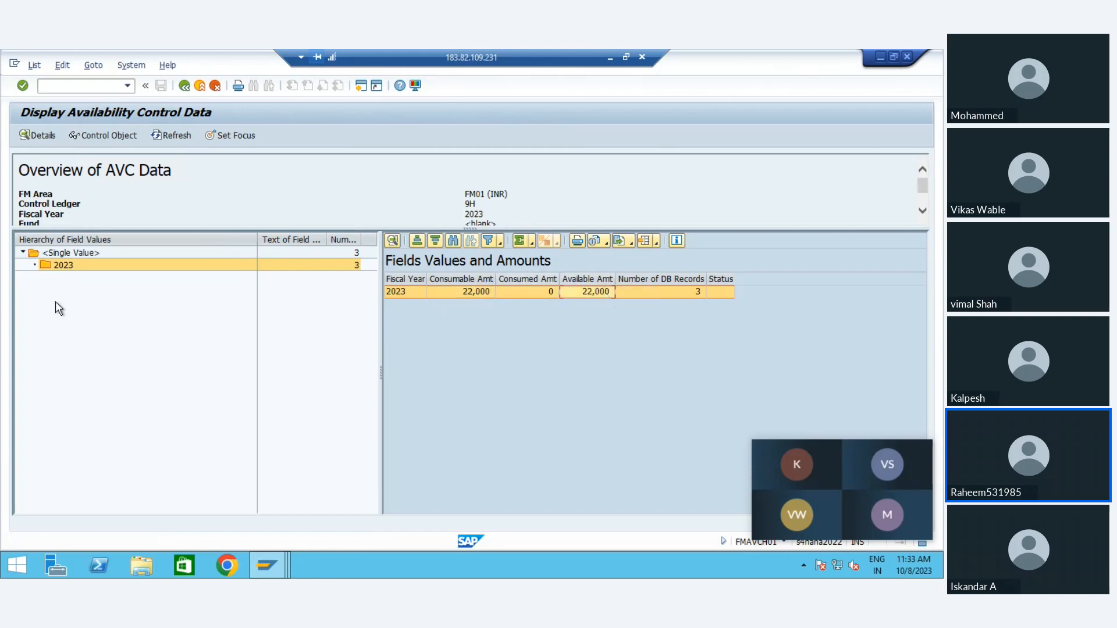
Step: Go back to the overview selection and rerun the report for ledger 9H and year 2023 without restricting fund or funds center
left_click(184, 86)
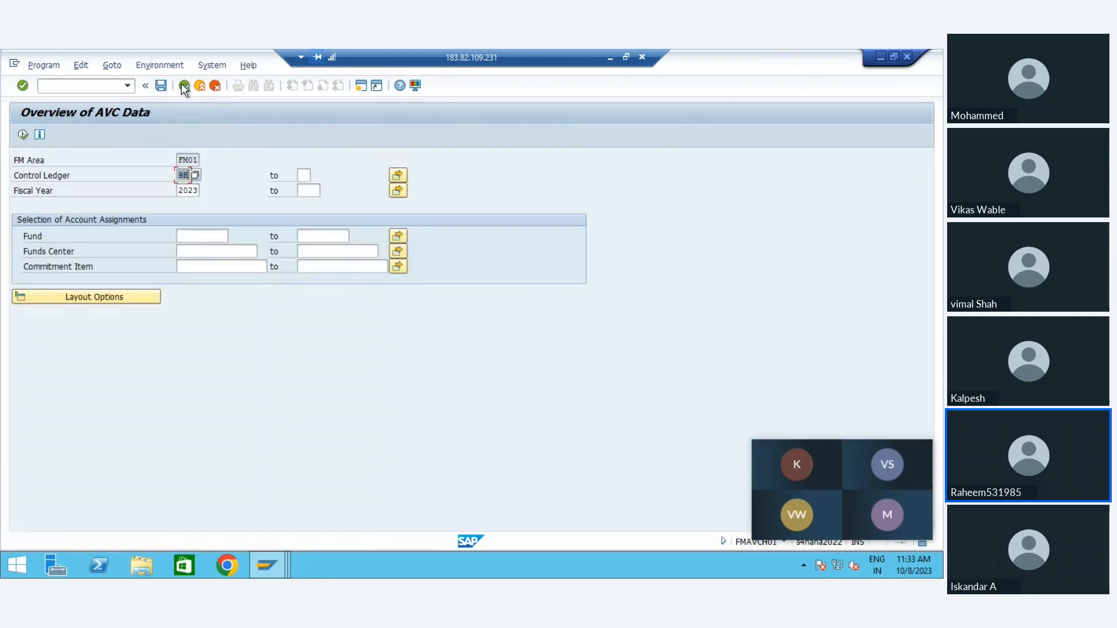
left_click(197, 236)
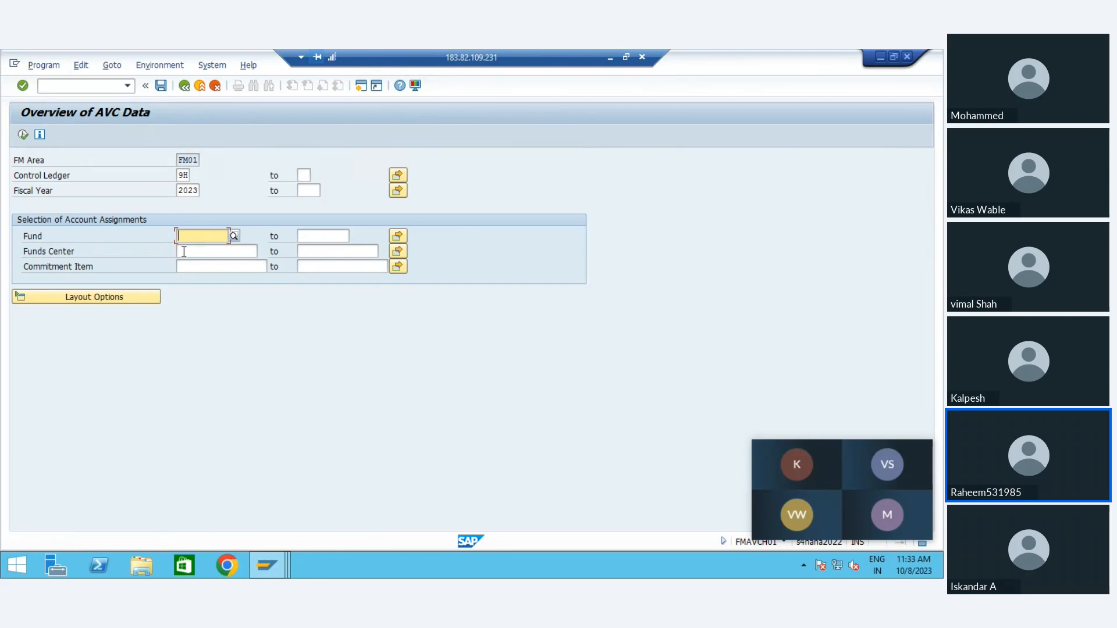
left_click(184, 251)
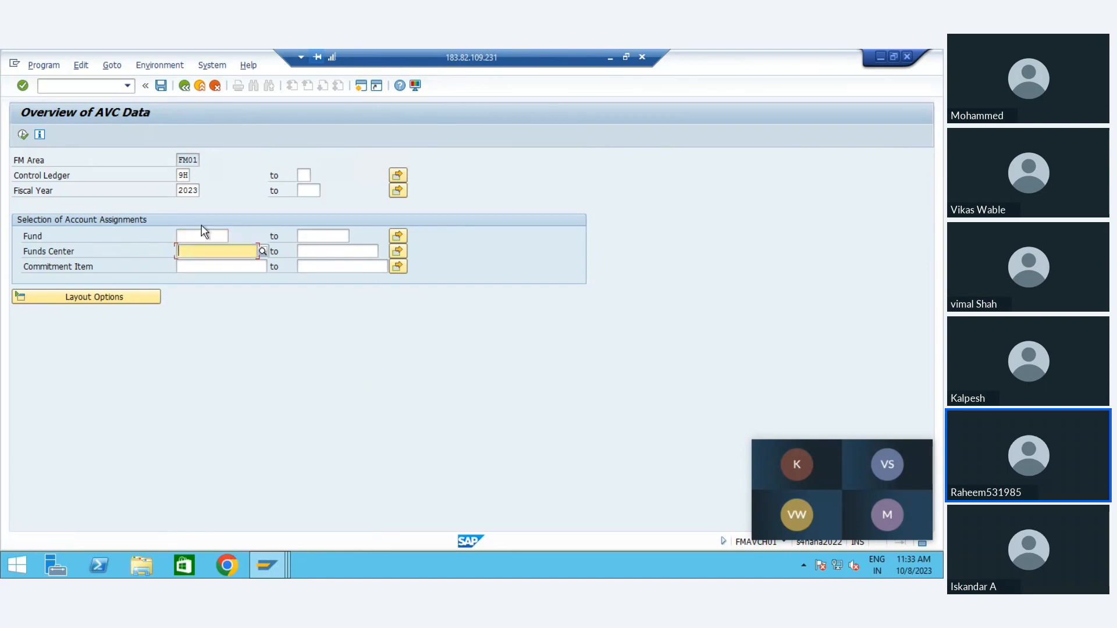
left_click(201, 237)
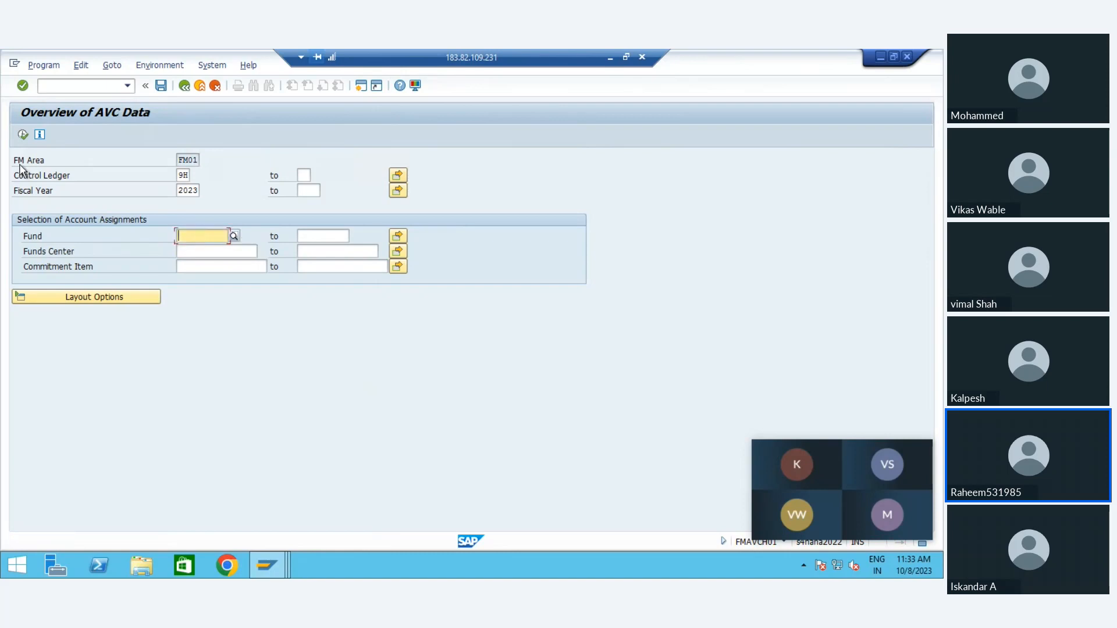
left_click(23, 135)
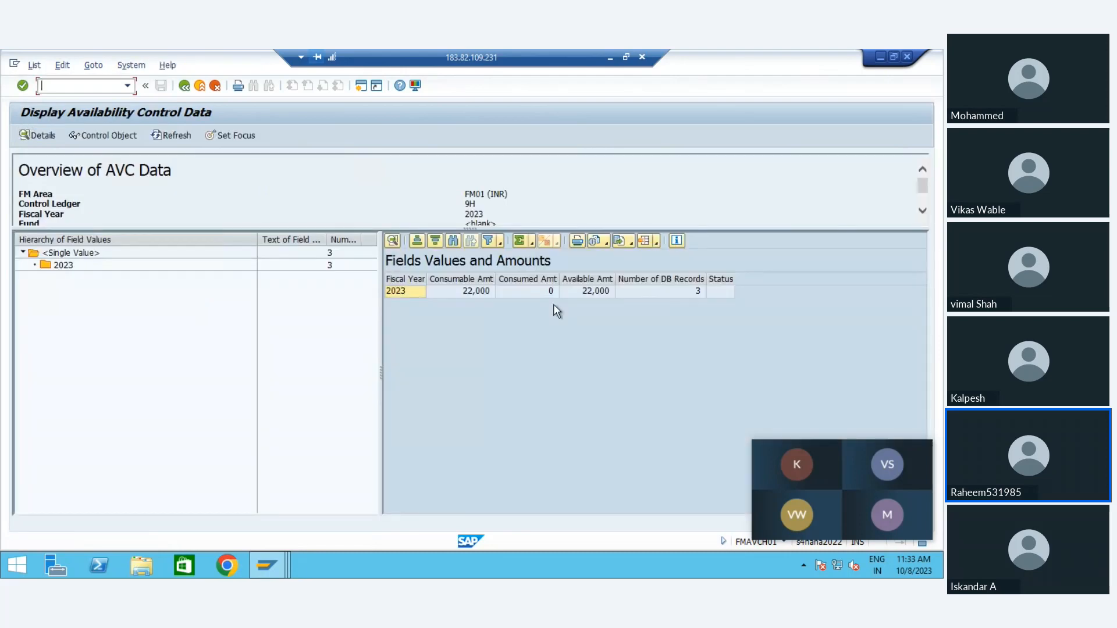
Step: Return to the budgeting workbench and set a new document's BCS value type to Budget, document type to B001 (ORg) and budget type to ORG
key("F3")
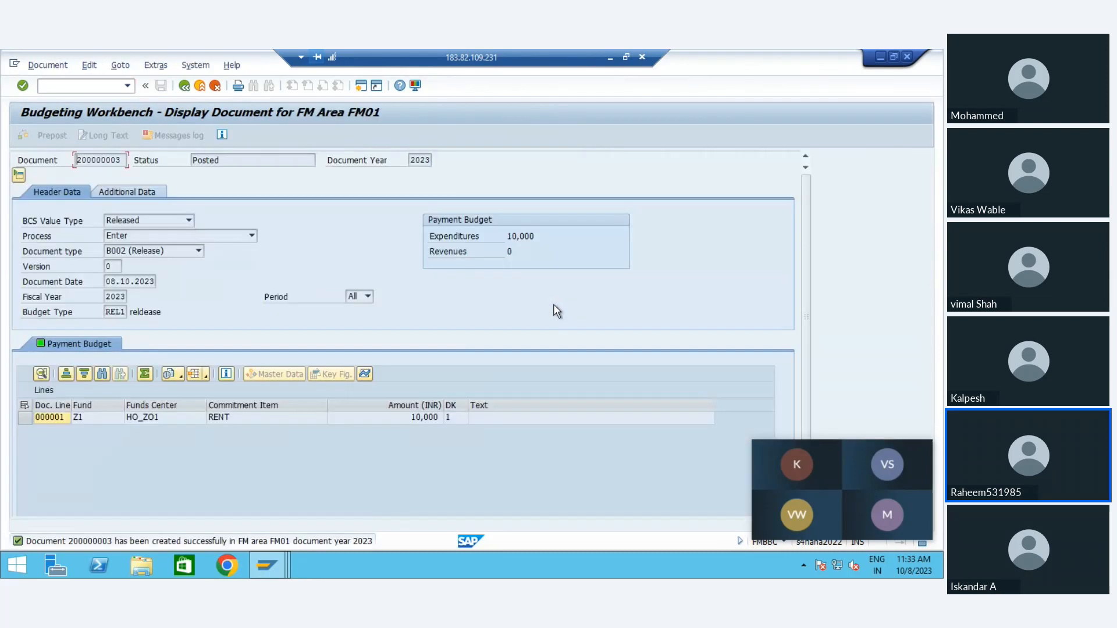
left_click(185, 87)
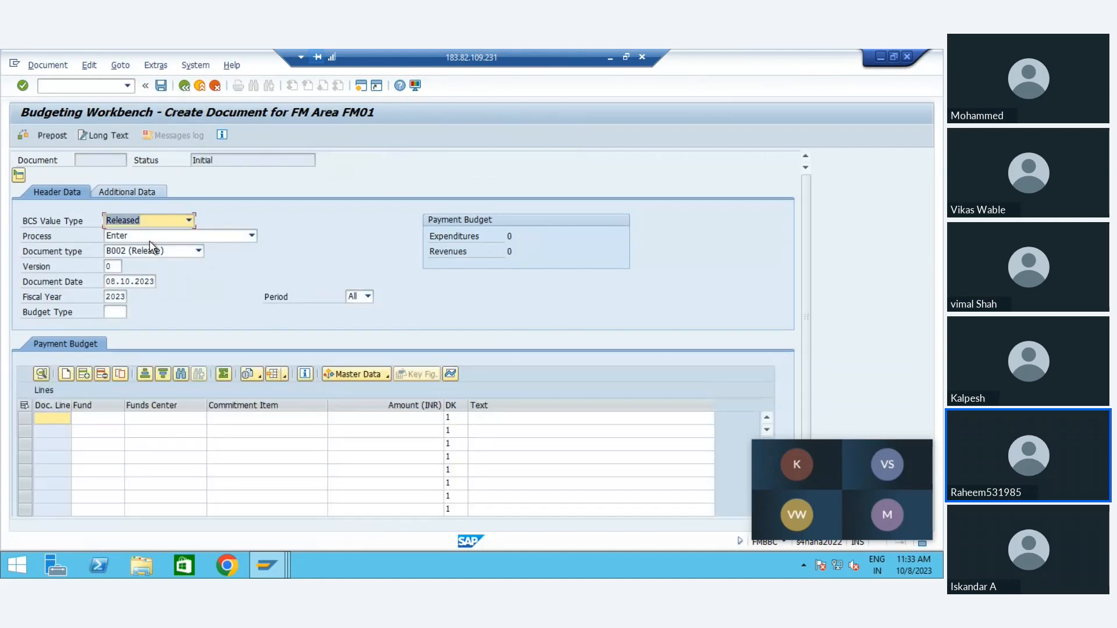
left_click(137, 227)
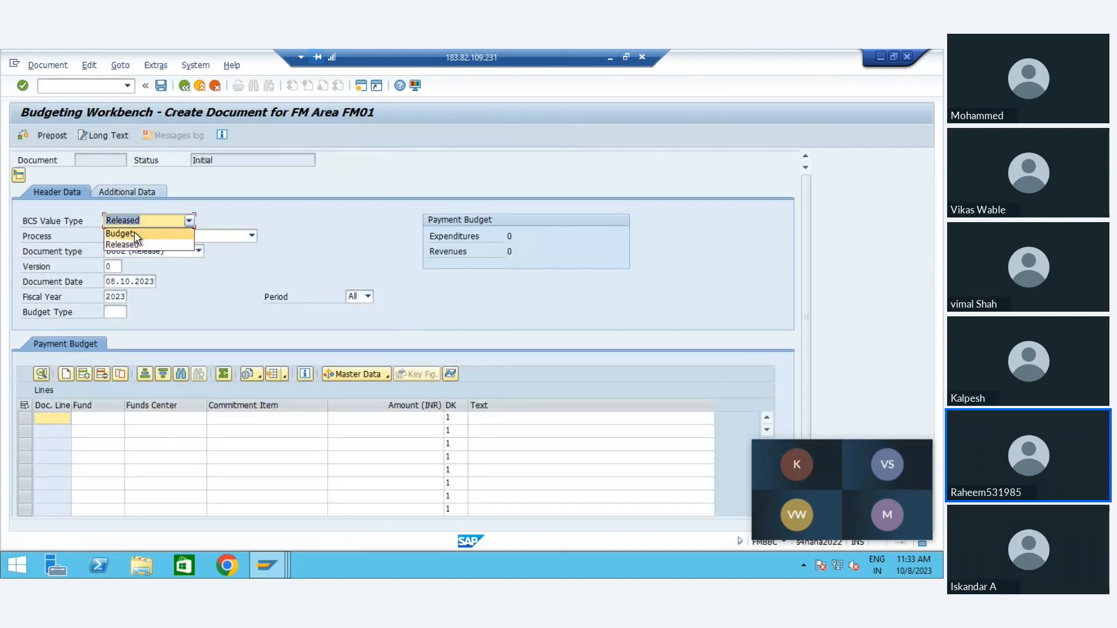
left_click(138, 236)
left_click(138, 252)
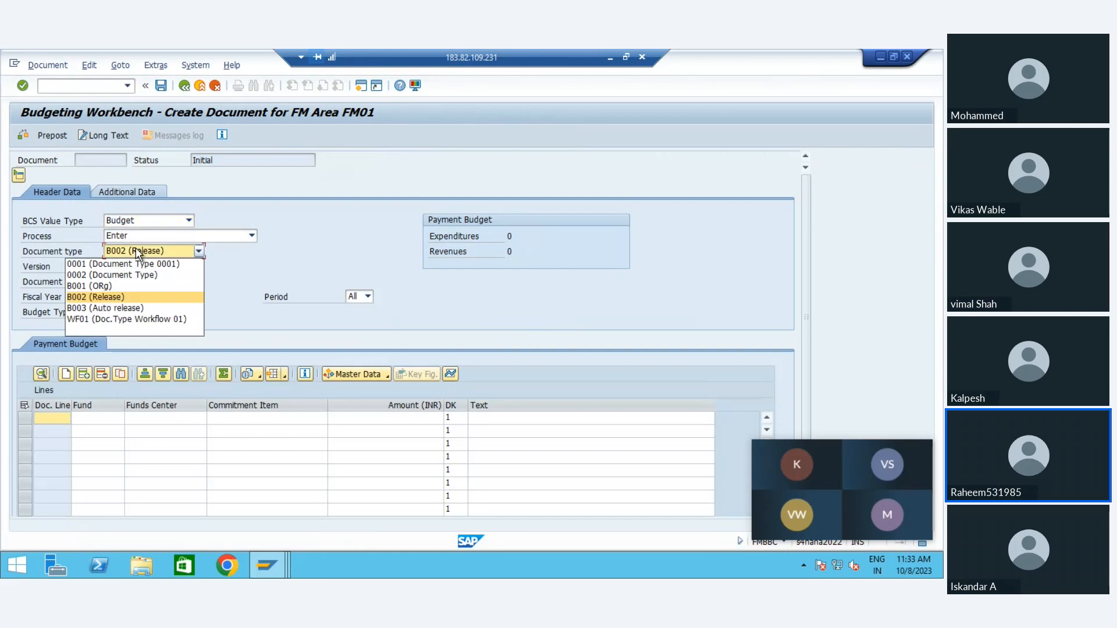
left_click(110, 288)
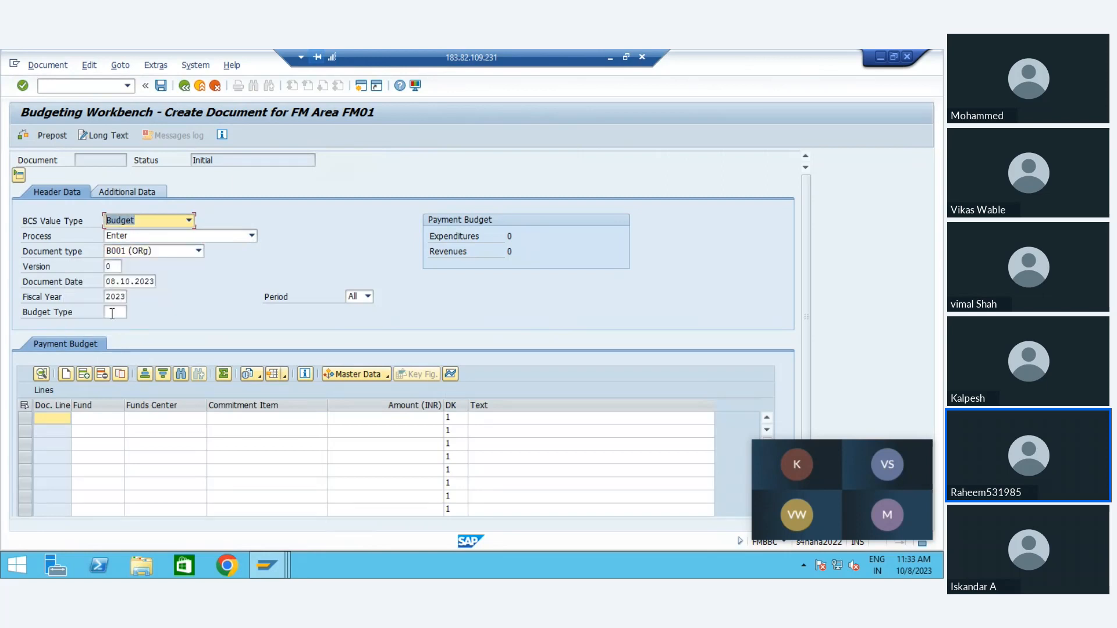
left_click(112, 312)
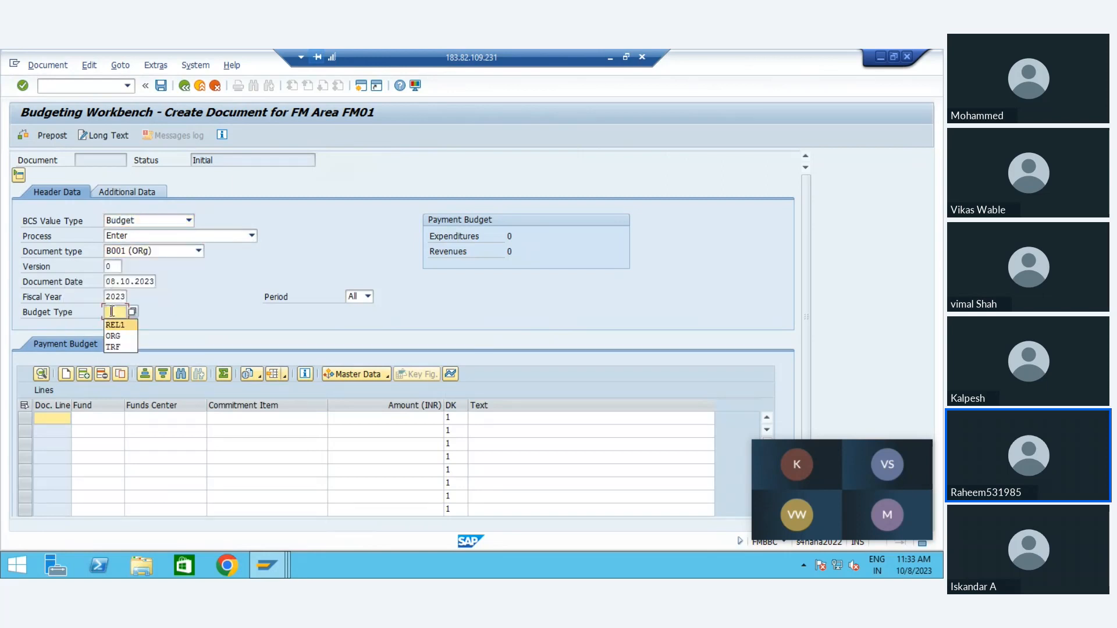
key("Down")
key("Return")
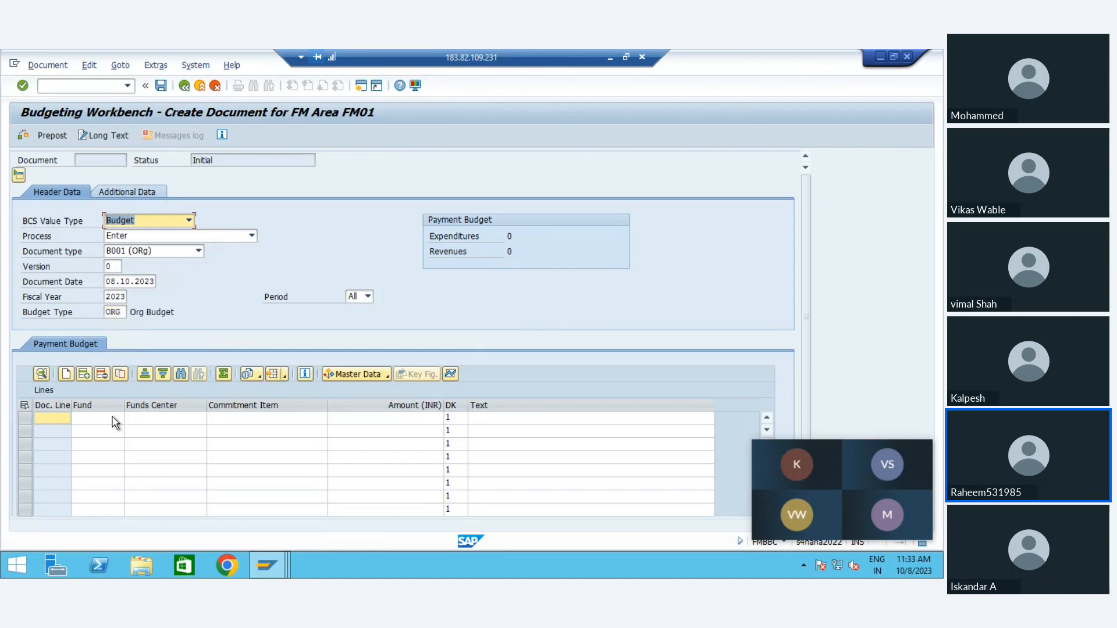
Step: Fill the first budget line with fund Z2, funds center HO_ZO1, commitment item RENT and amount 10000
left_click(116, 423)
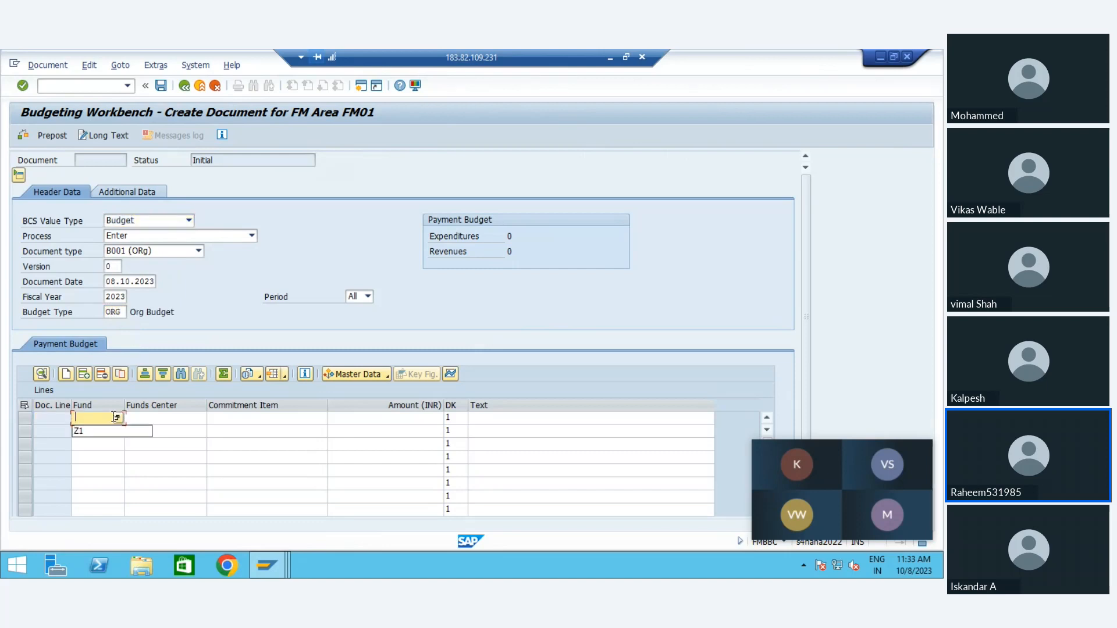
type("Z2")
key("Tab")
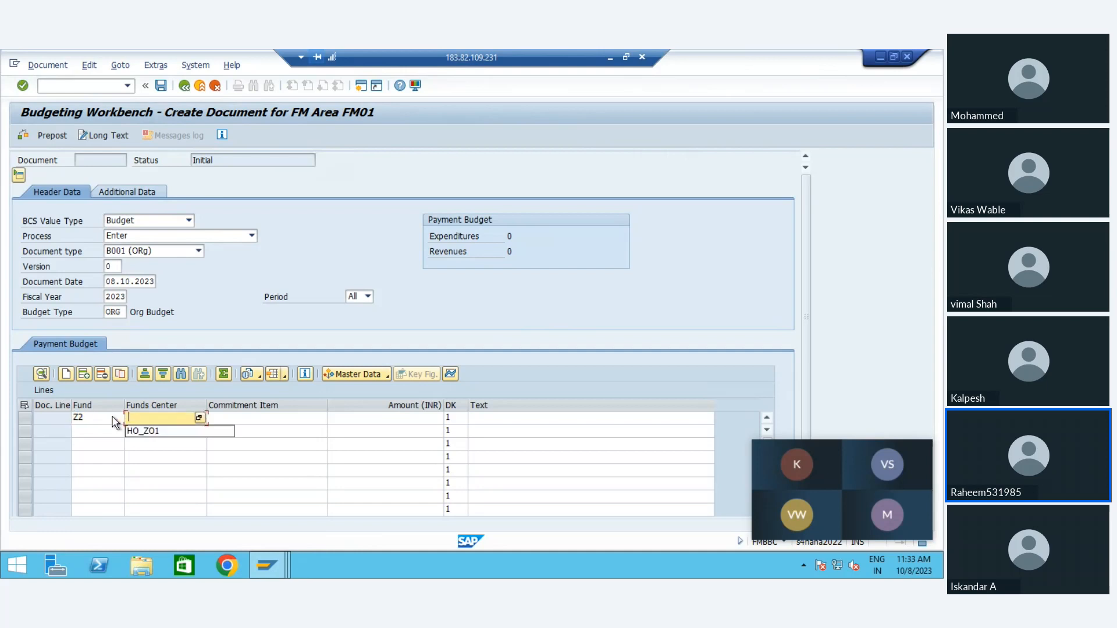
key("Down")
key("Return")
key("Tab")
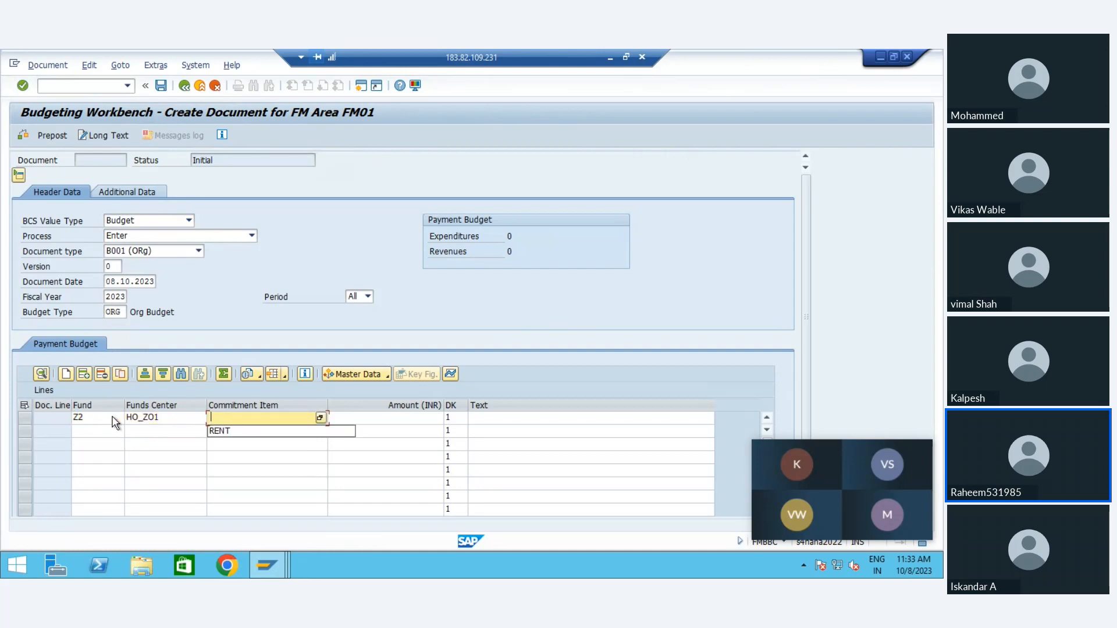
key("Down")
key("Return")
key("Tab")
key("Down")
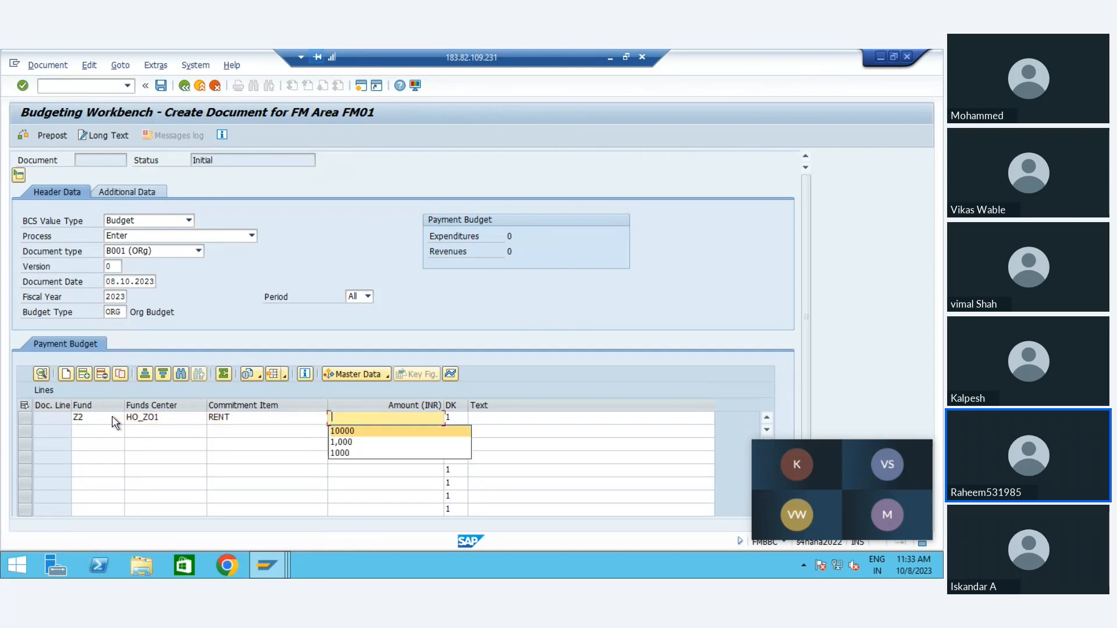
key("Return")
Step: Start the second budget line with fund Z1, funds center HO_ZO1 and commitment item RENT
left_click(103, 431)
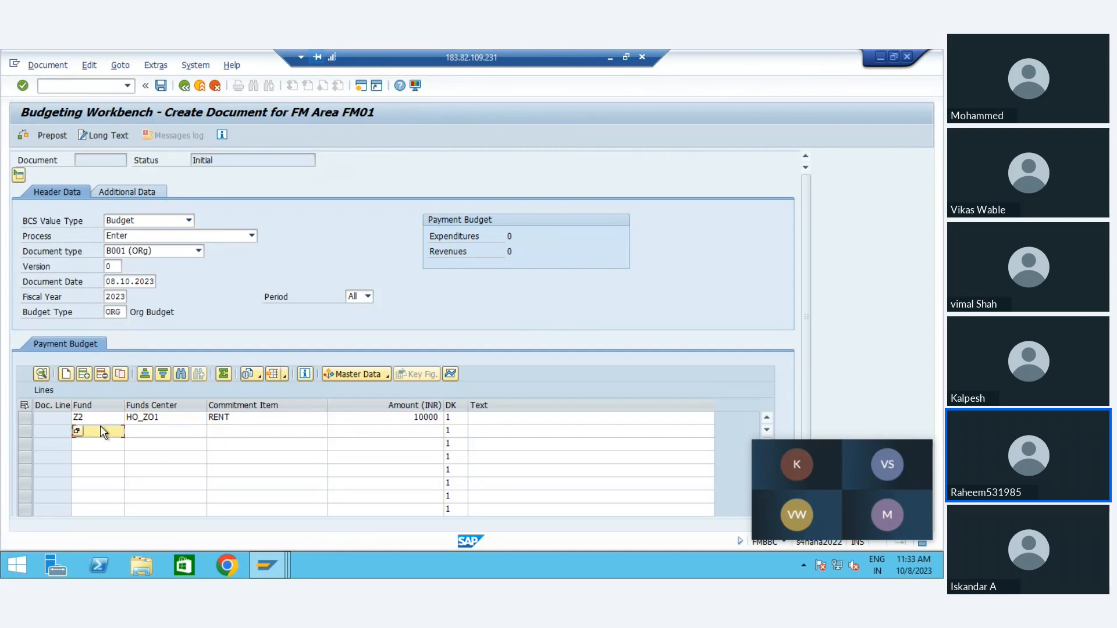
key("Tab")
left_click(103, 431)
type("Z1")
key("Tab")
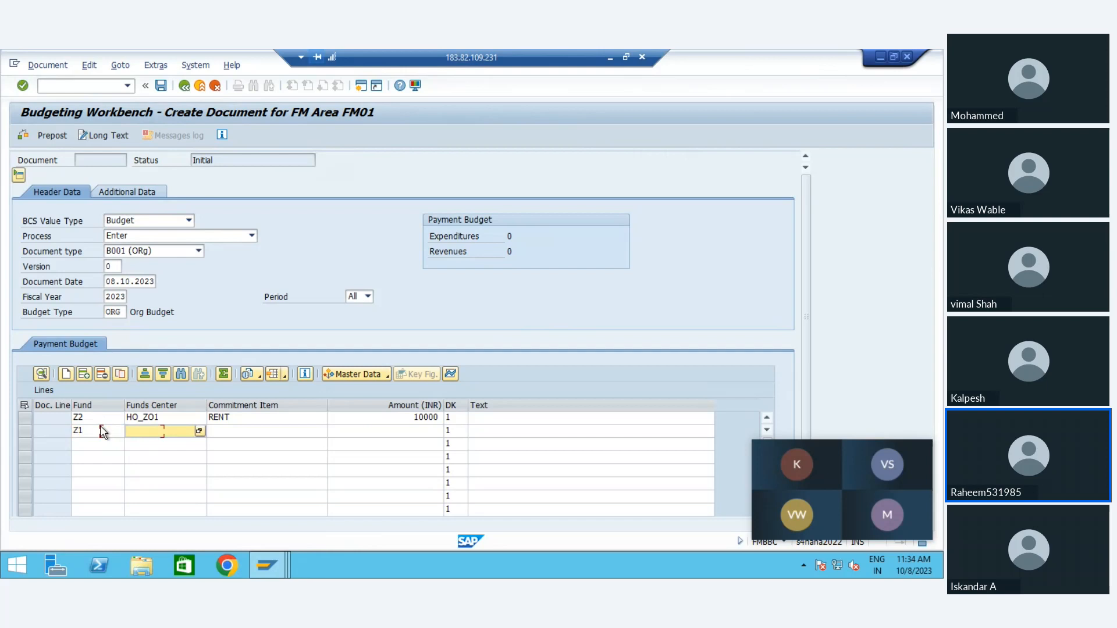
key("Return")
key("Tab")
key("Down")
key("Down")
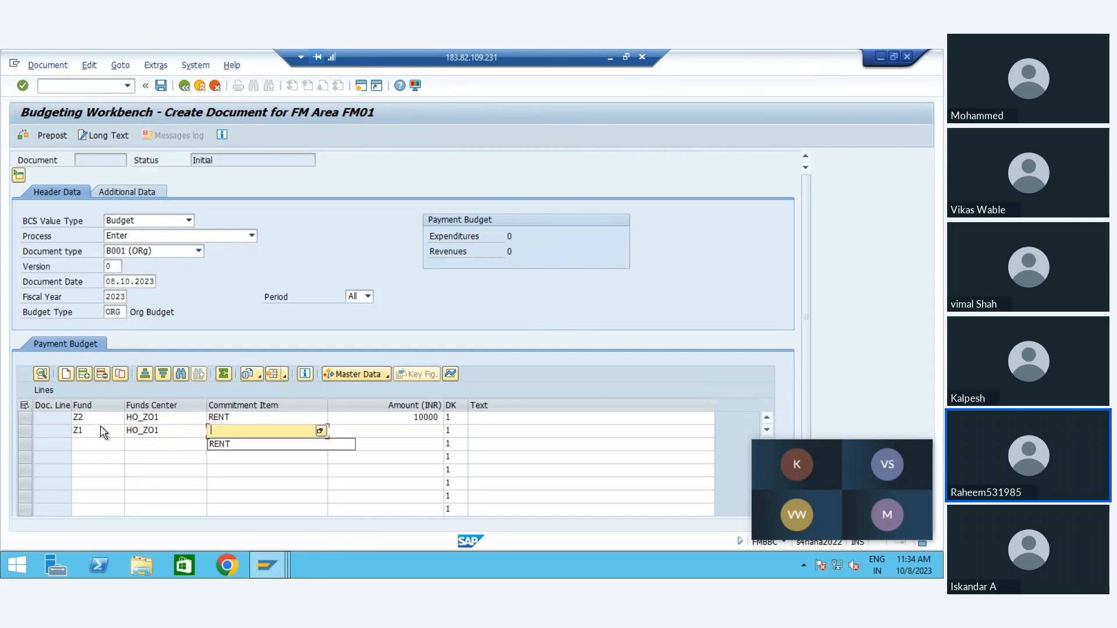
key("Return")
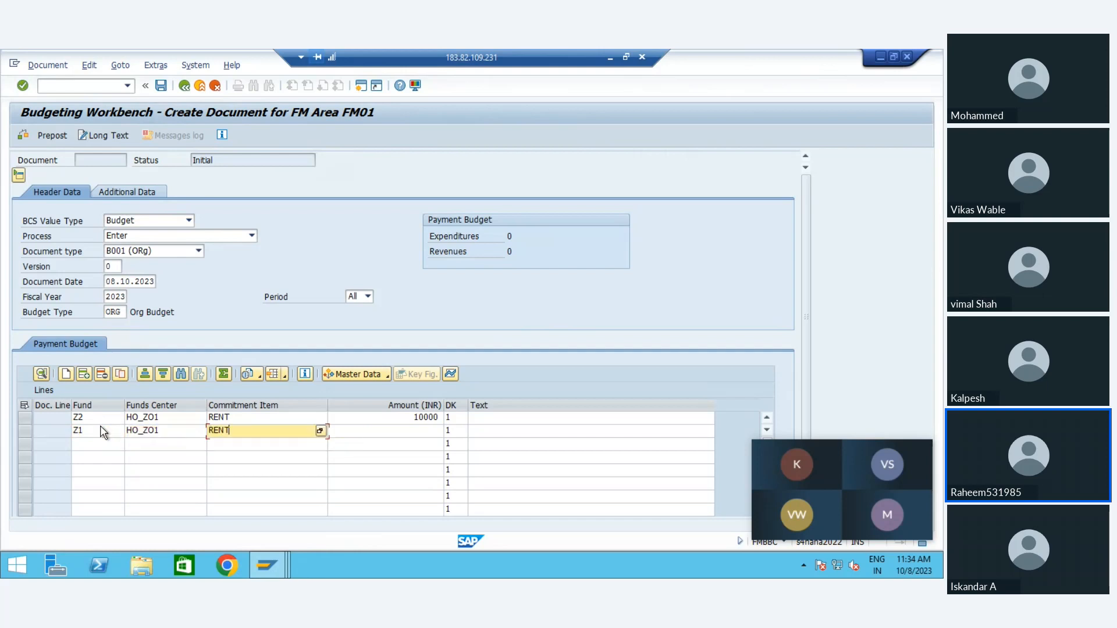
Step: Look up and set the second line's commitment item to RENT_GUEST, and enter an amount of 7000
left_click(320, 431)
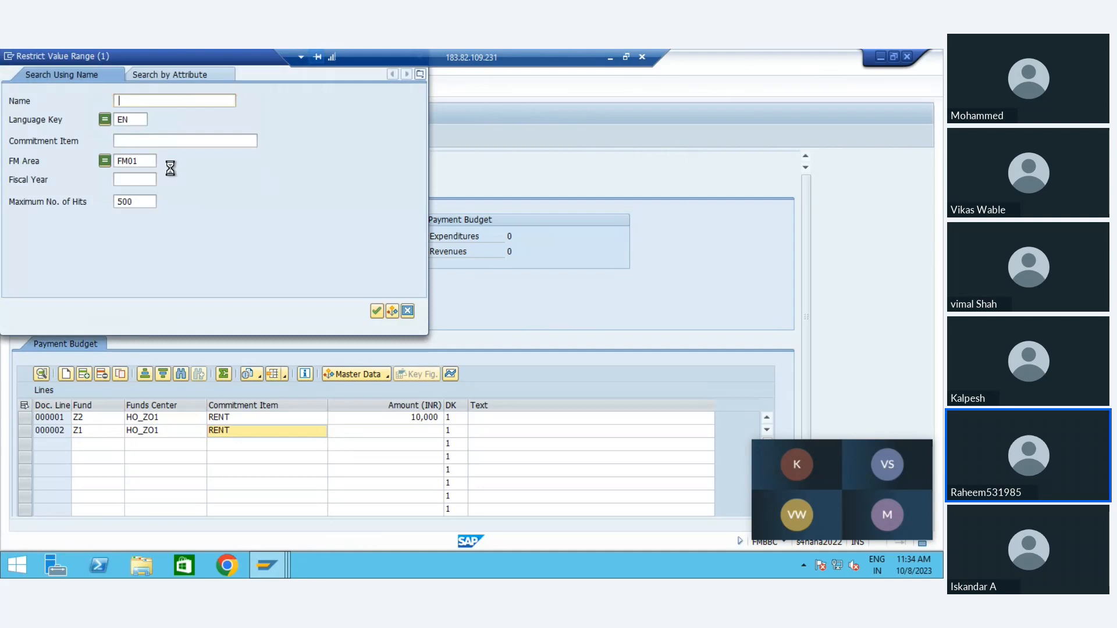
key("Return")
key("Down")
key("Return")
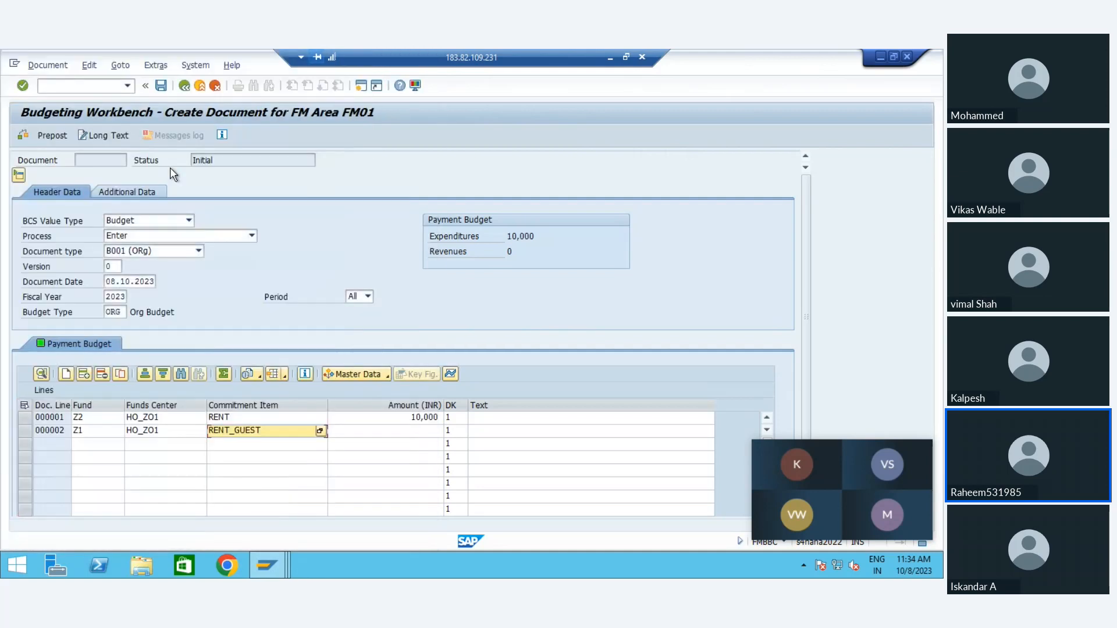
left_click(375, 434)
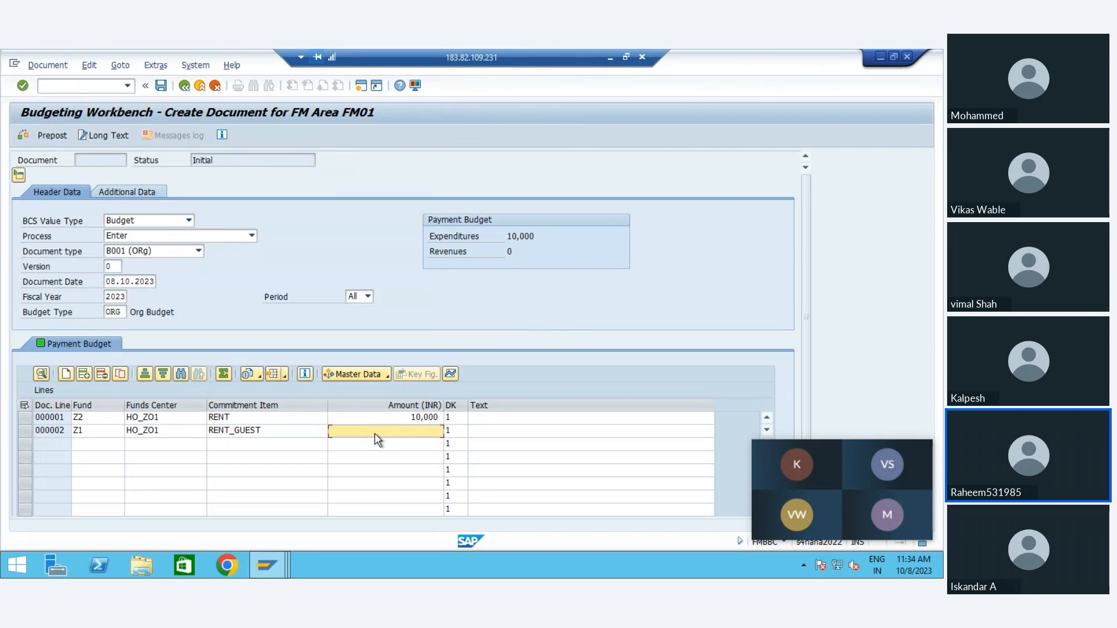
type("7000")
key("Return")
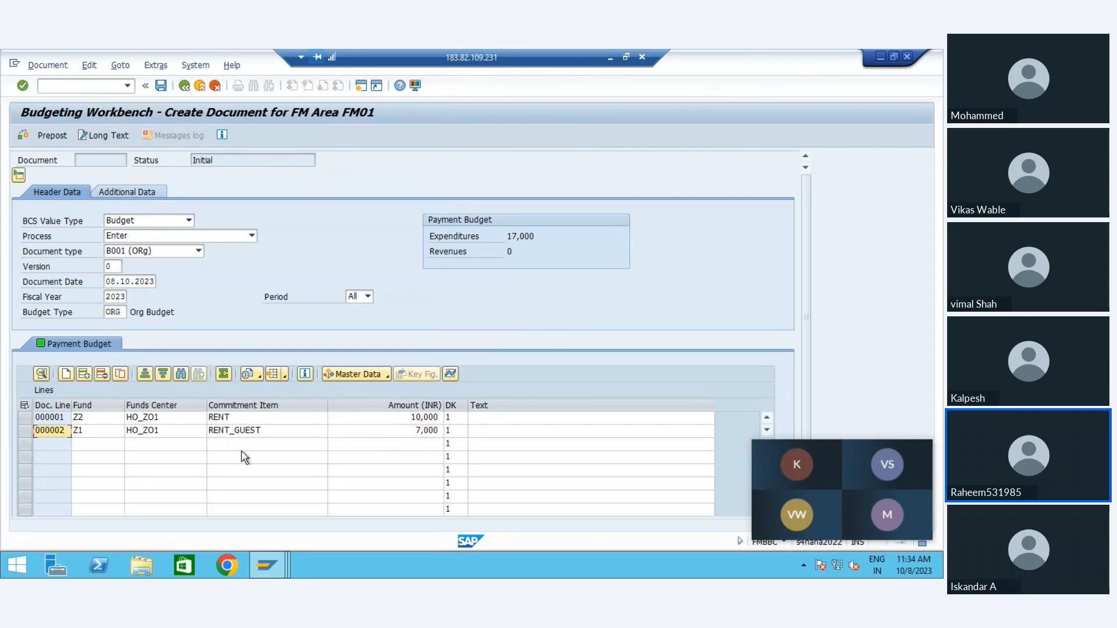
Step: Move the floating meeting window clear of the budget lines and post the original budget document
mouse_move(779, 455)
mouse_move(821, 452)
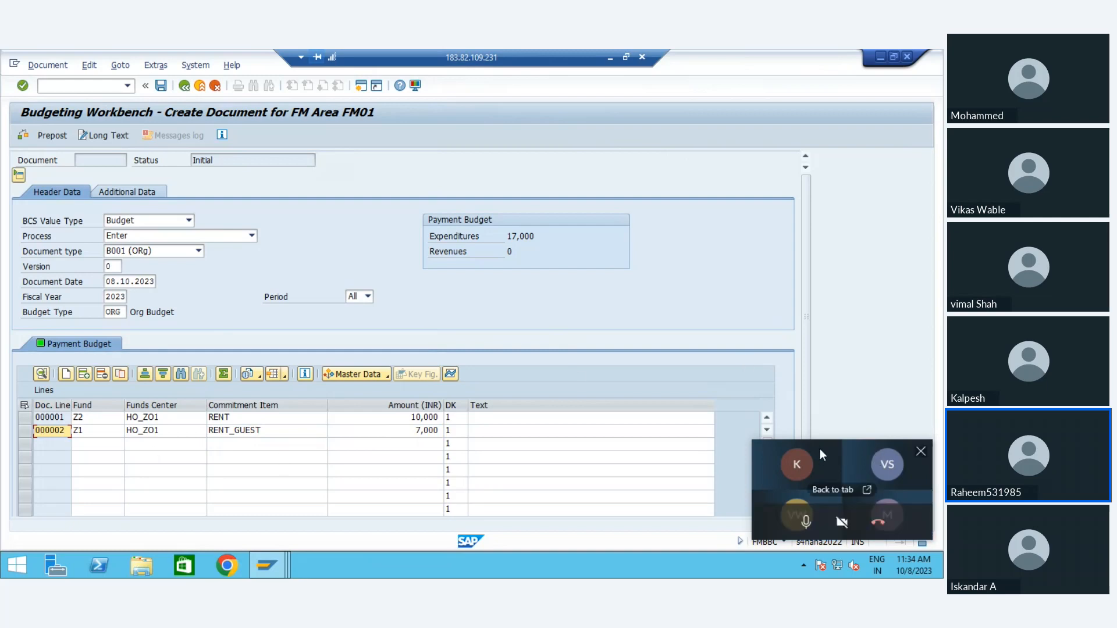
left_click_drag(819, 450, 914, 181)
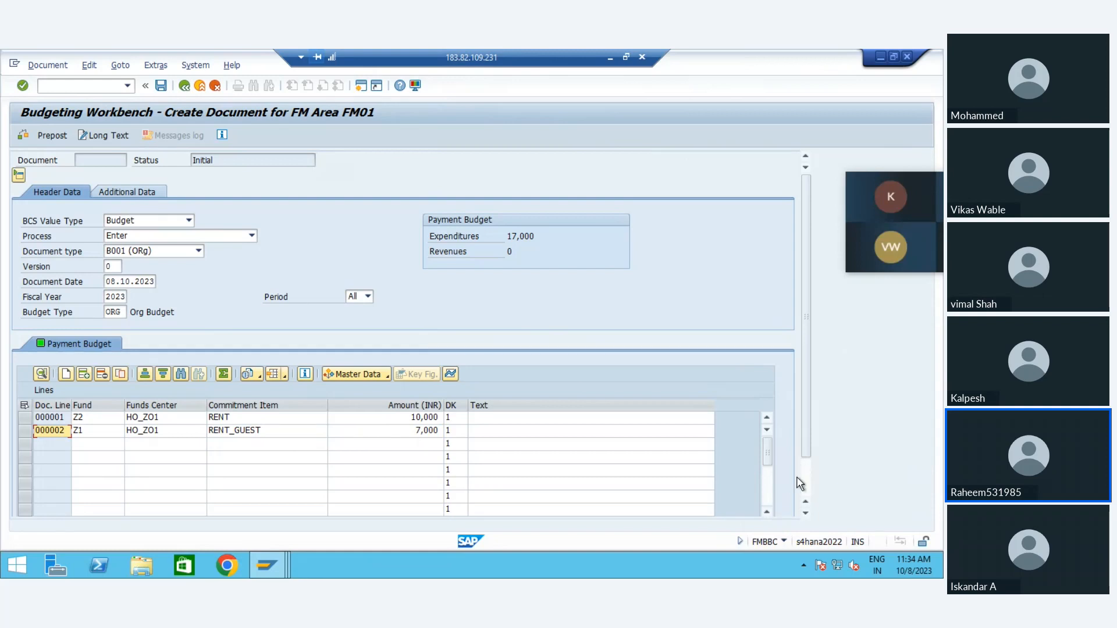
scroll(807, 470, "down", 2)
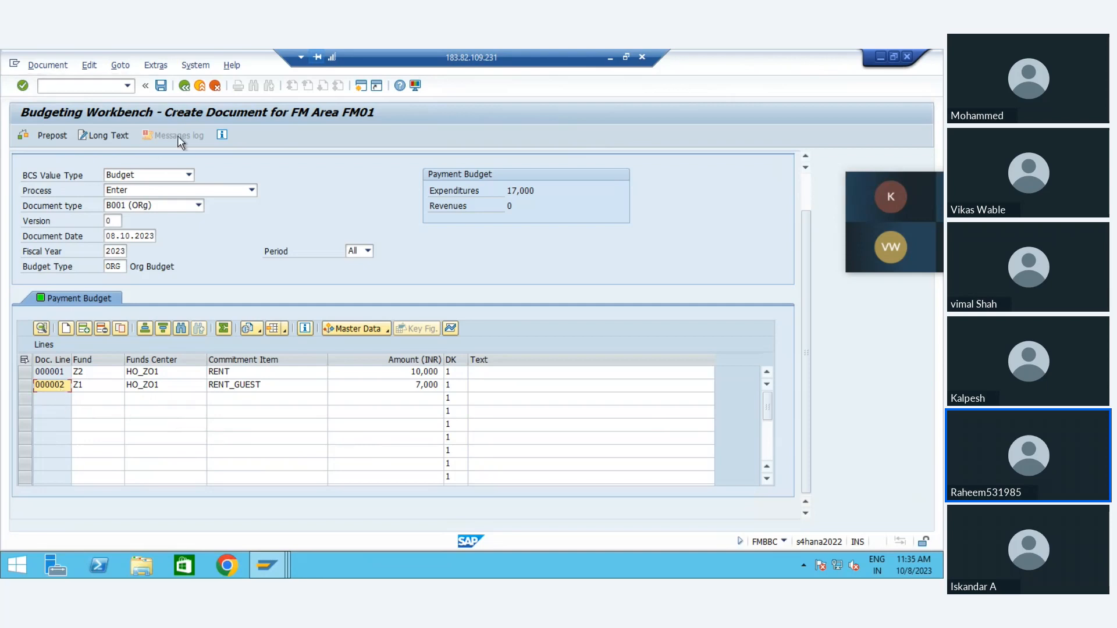
left_click(162, 87)
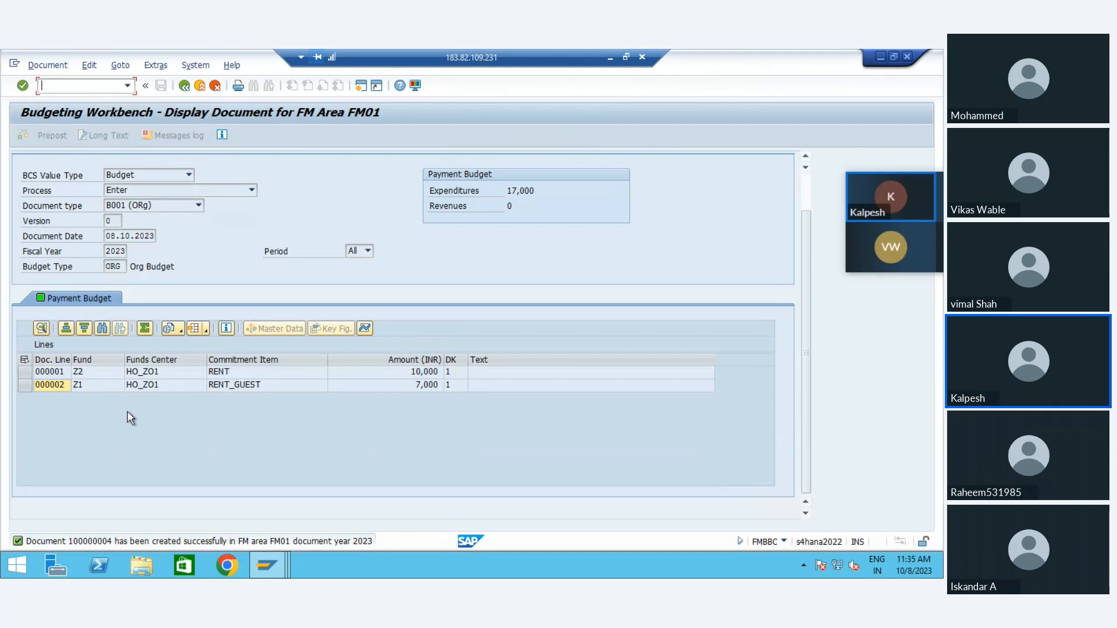
Step: Create a new document with reference to the budget document just posted for document year 2023
left_click(47, 66)
left_click(61, 96)
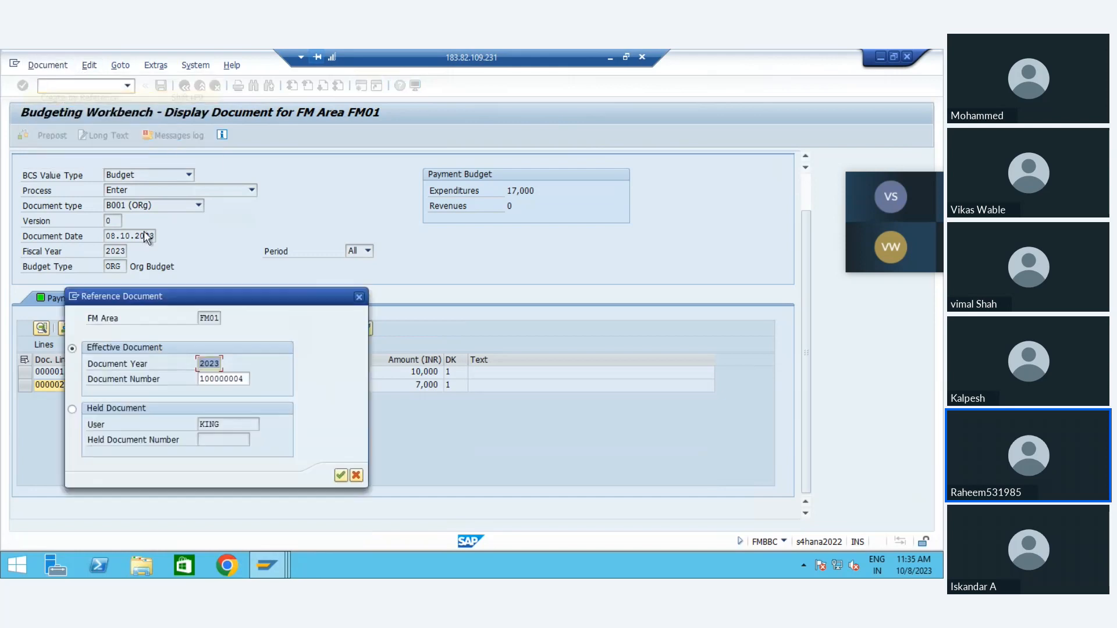
key("Return")
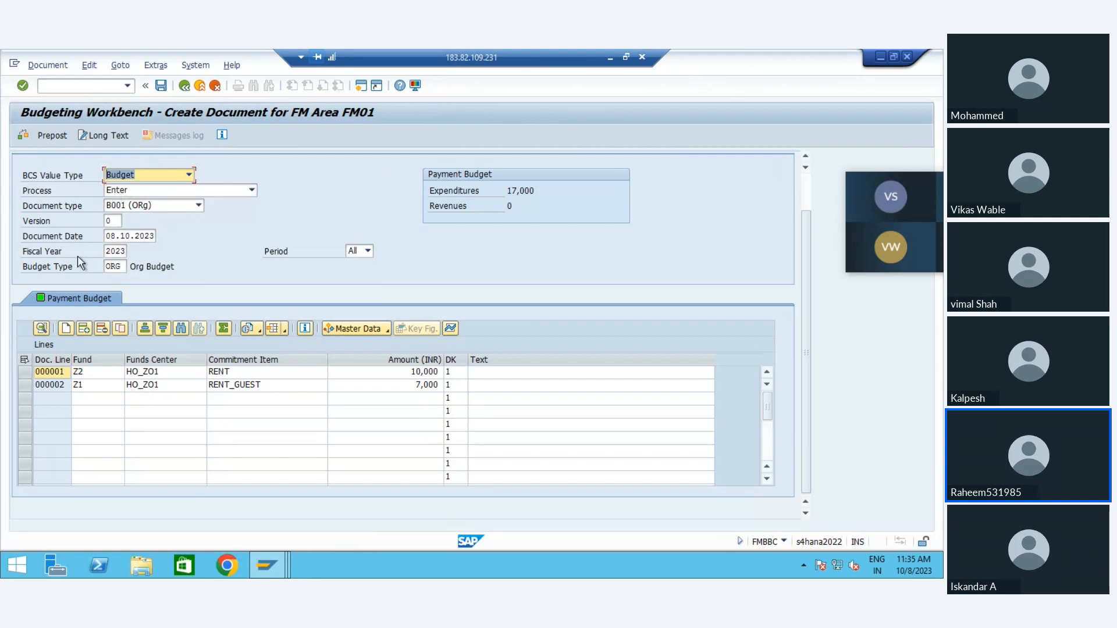
left_click(124, 254)
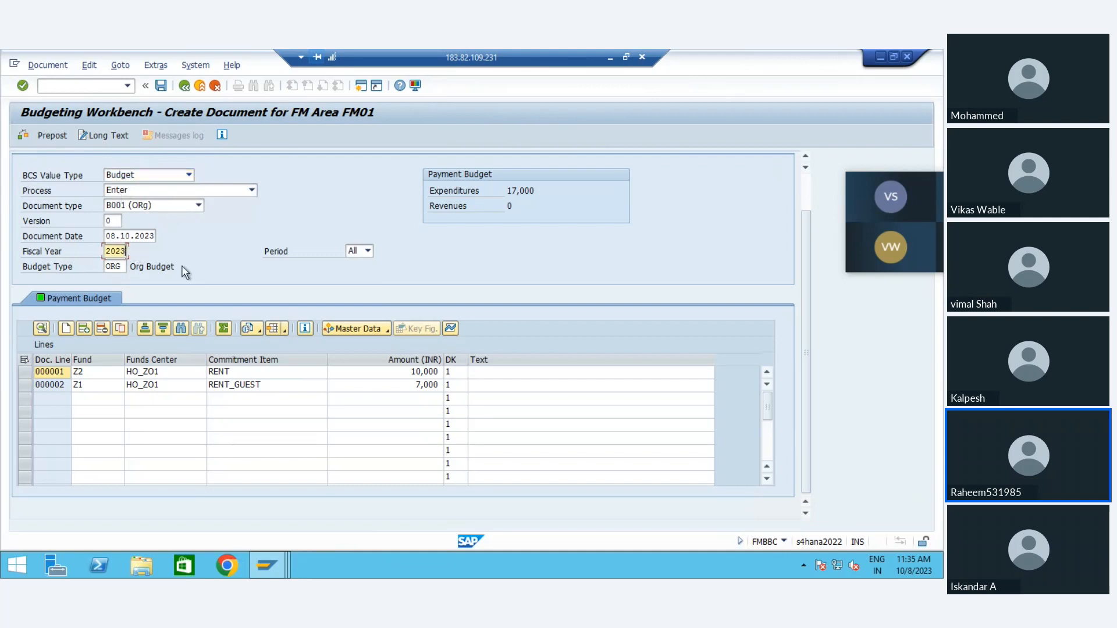
Step: Examine the copied budget type, document lines, and the fund, funds center, commitment item and amount columns
left_click(120, 268)
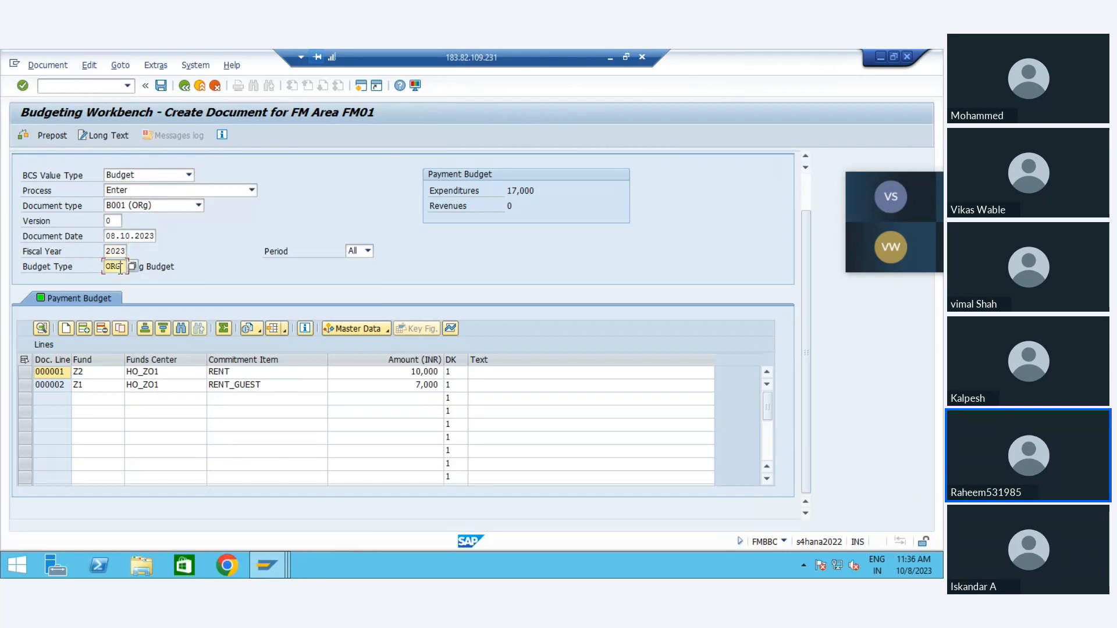
left_click(55, 370)
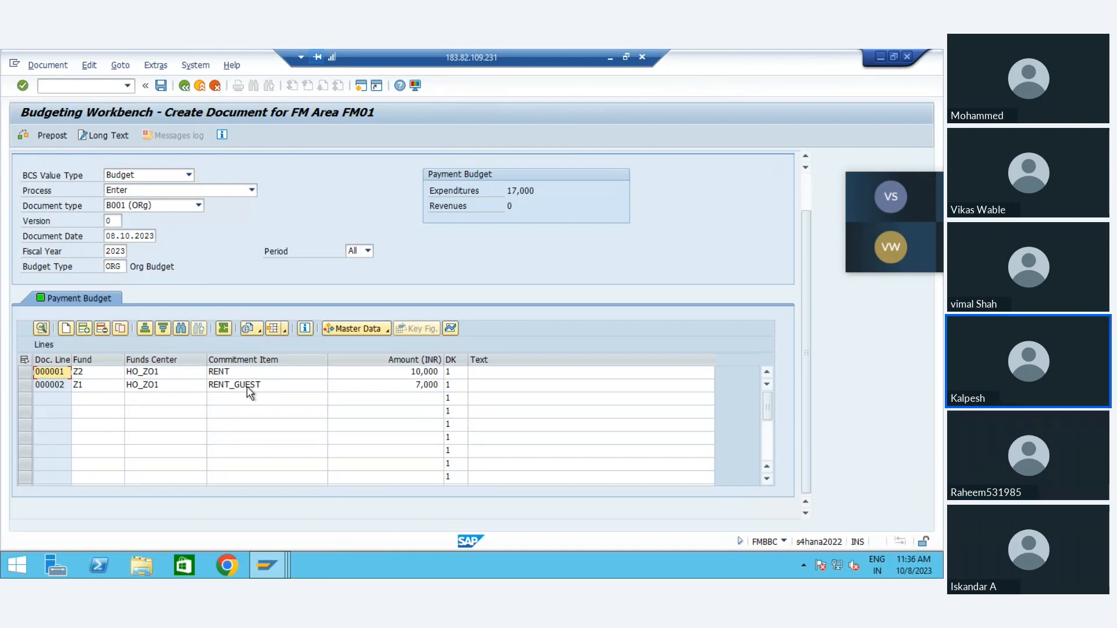
left_click(24, 360)
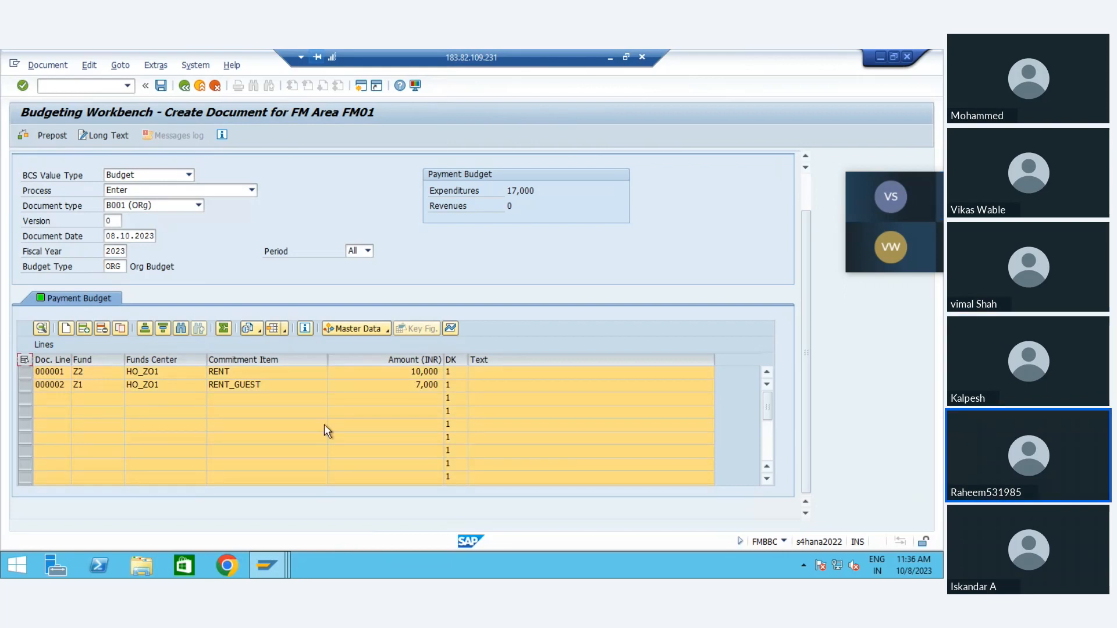
left_click(24, 360)
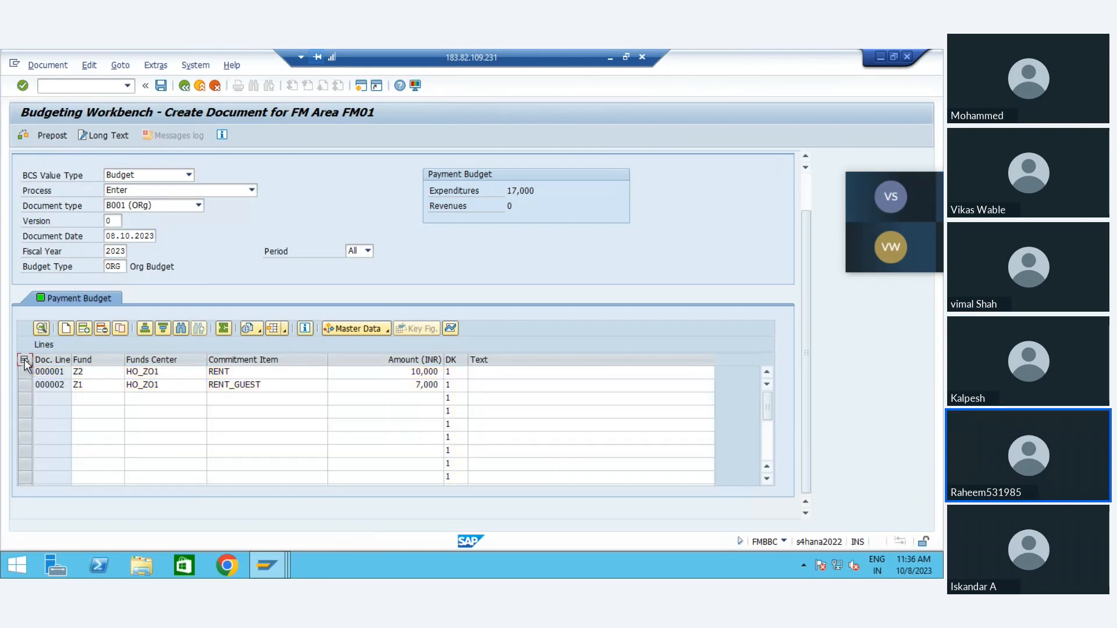
left_click(36, 401)
left_click(85, 362)
left_click(143, 362)
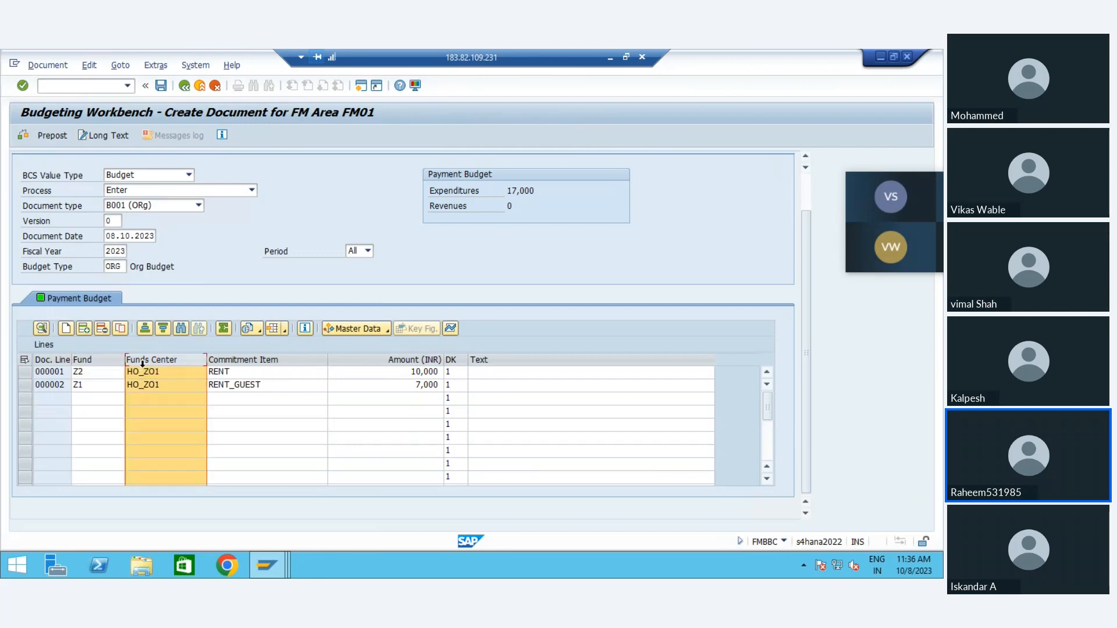
left_click(235, 360)
left_click(392, 360)
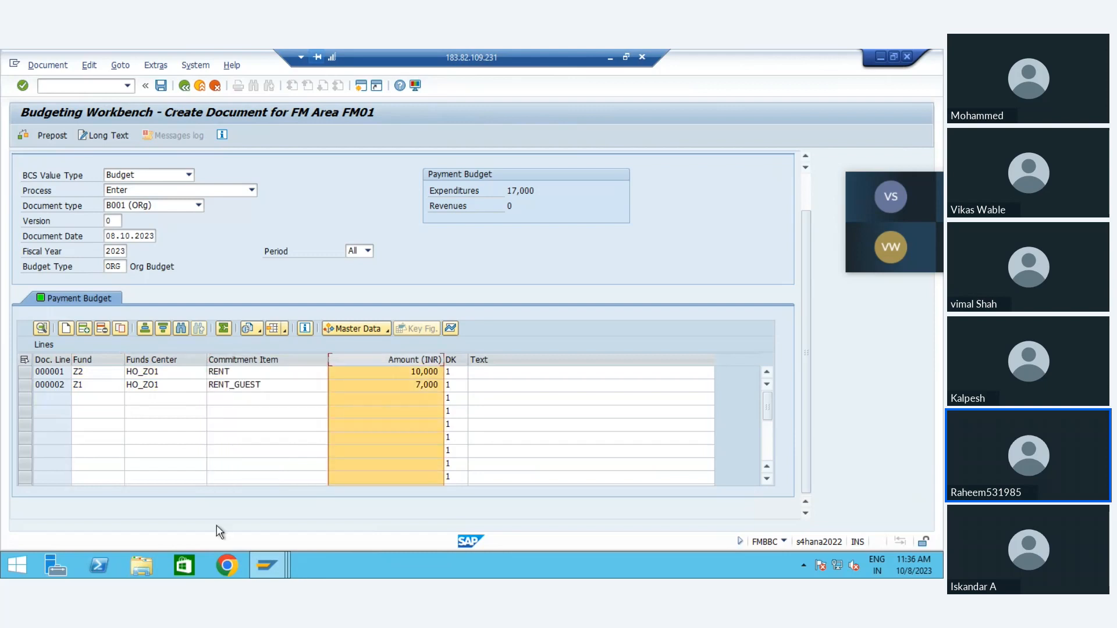
left_click(181, 563)
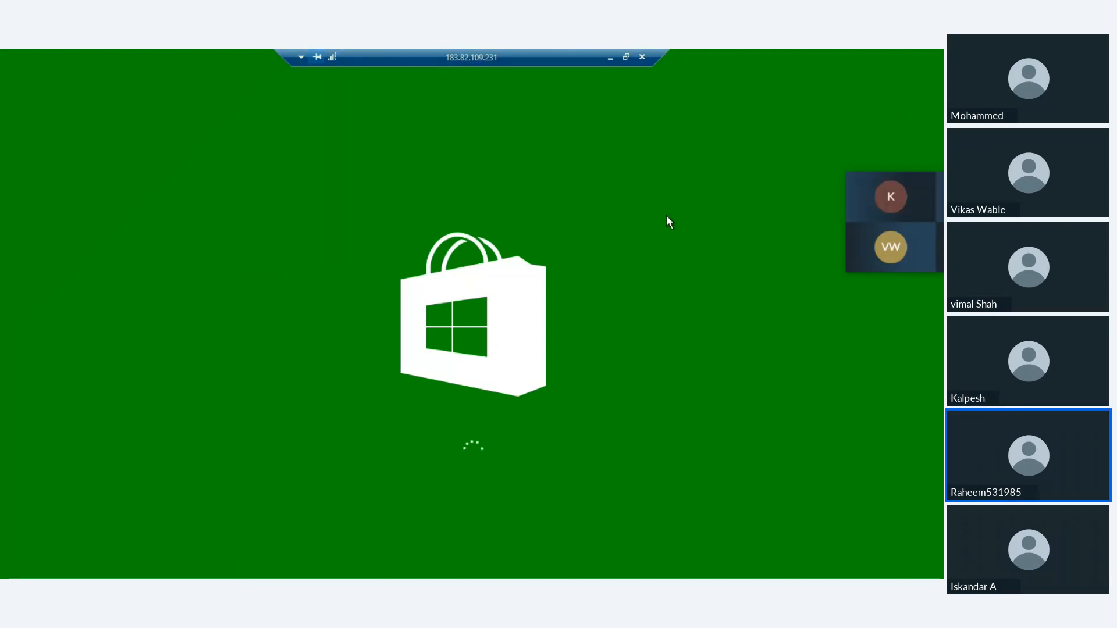
key("alt+Tab")
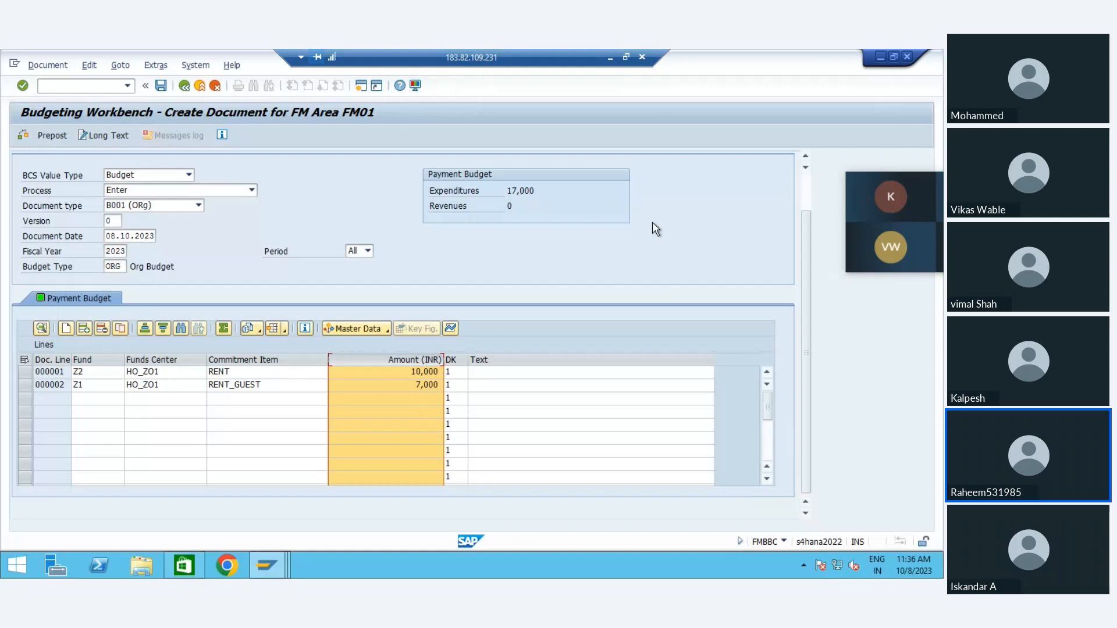
mouse_move(180, 575)
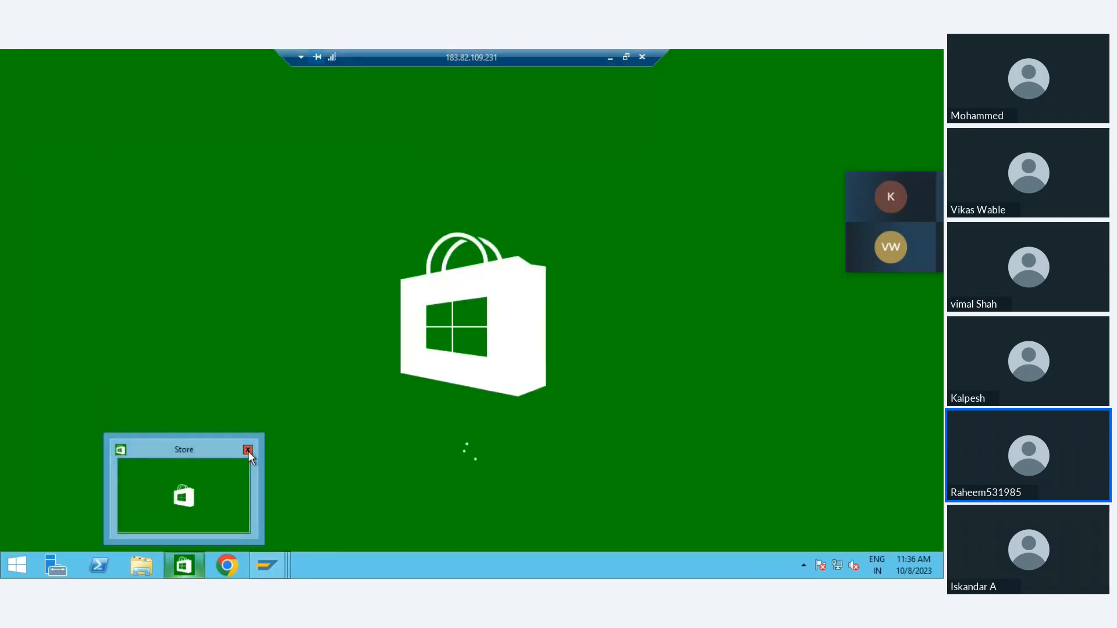
left_click(248, 451)
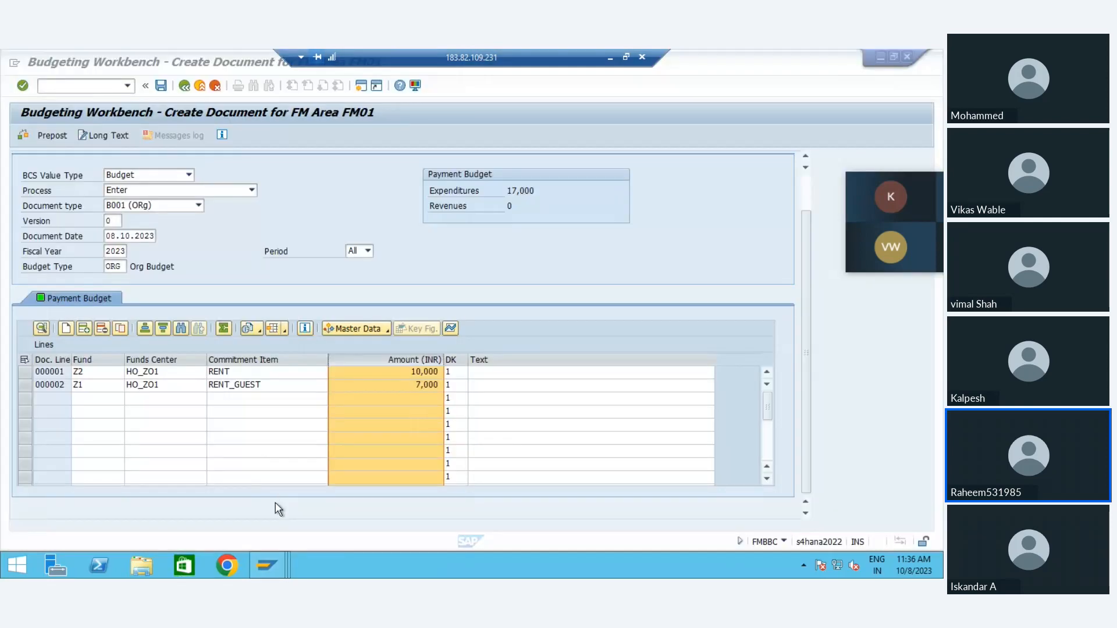
Step: Open a blank Excel workbook and enter the headers Fund in A1 and Fund center in B1
key("super+r")
key("Return")
key("alt+Tab")
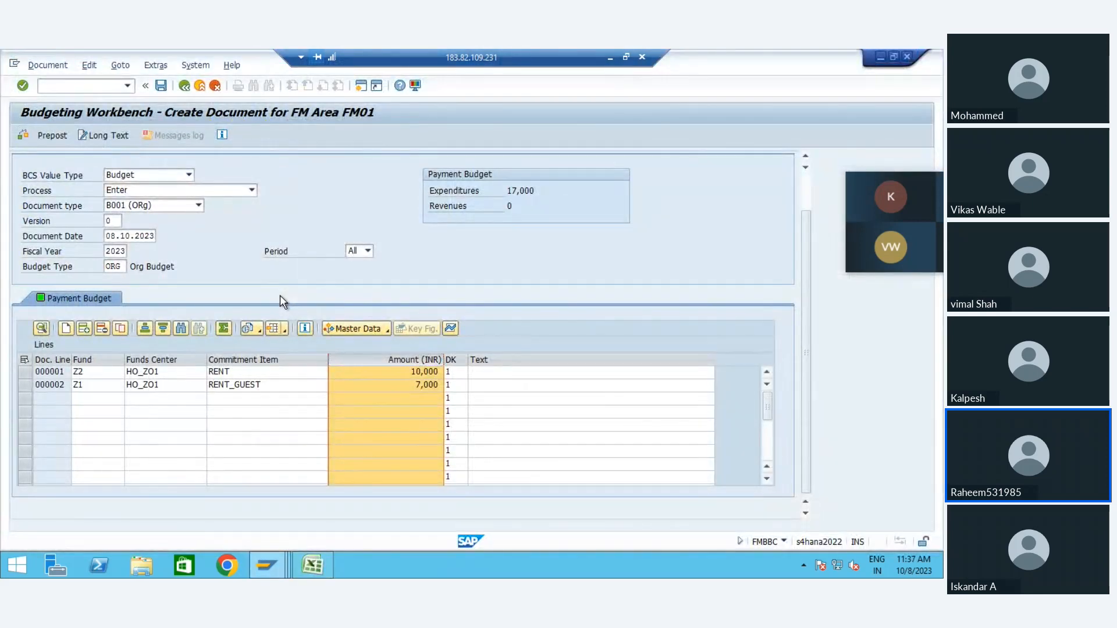
key("alt+Tab")
type("Fund")
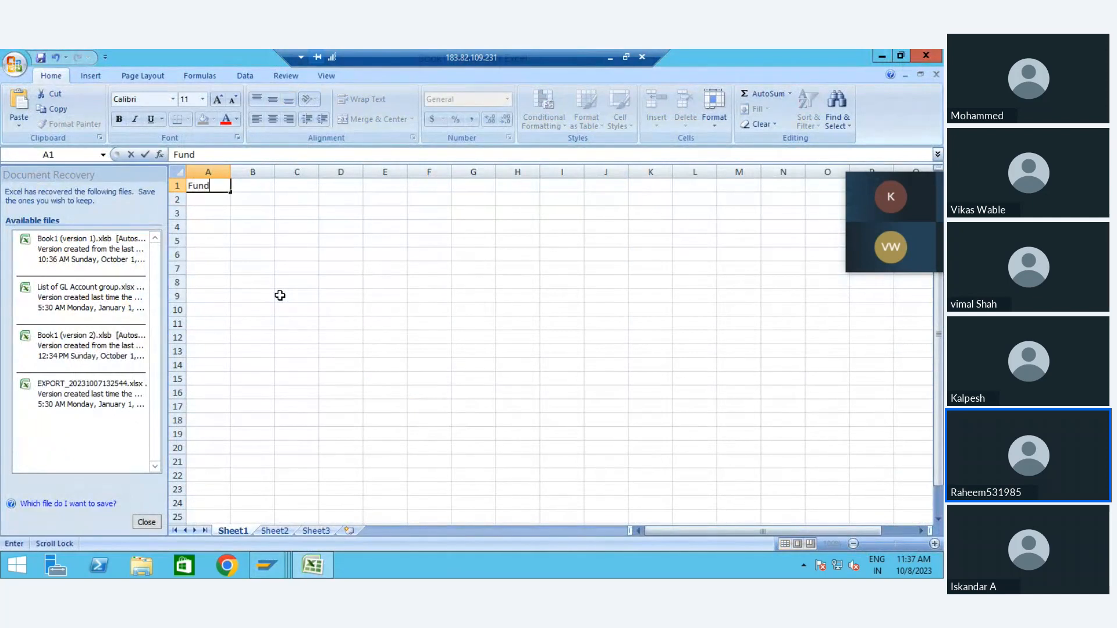
key("Tab")
type("Fun")
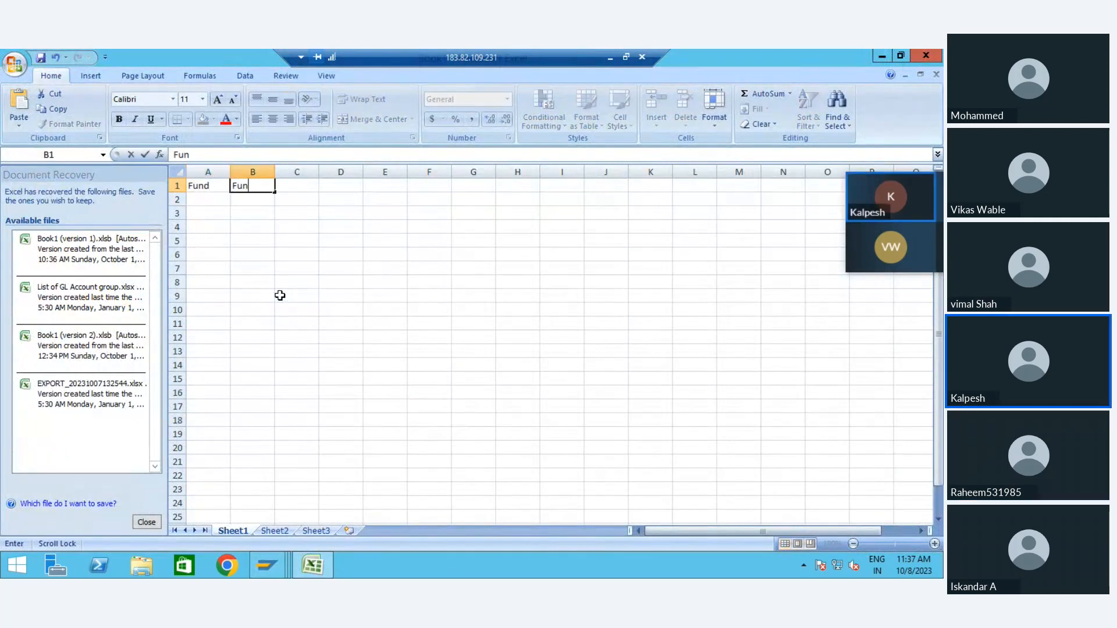
type("d center")
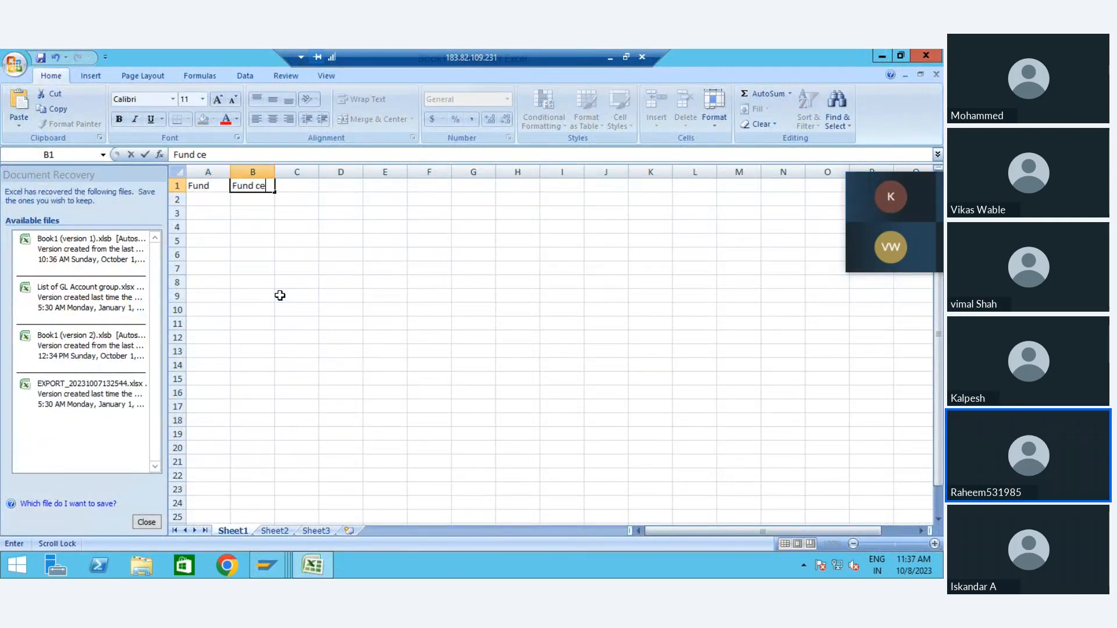
key("Tab")
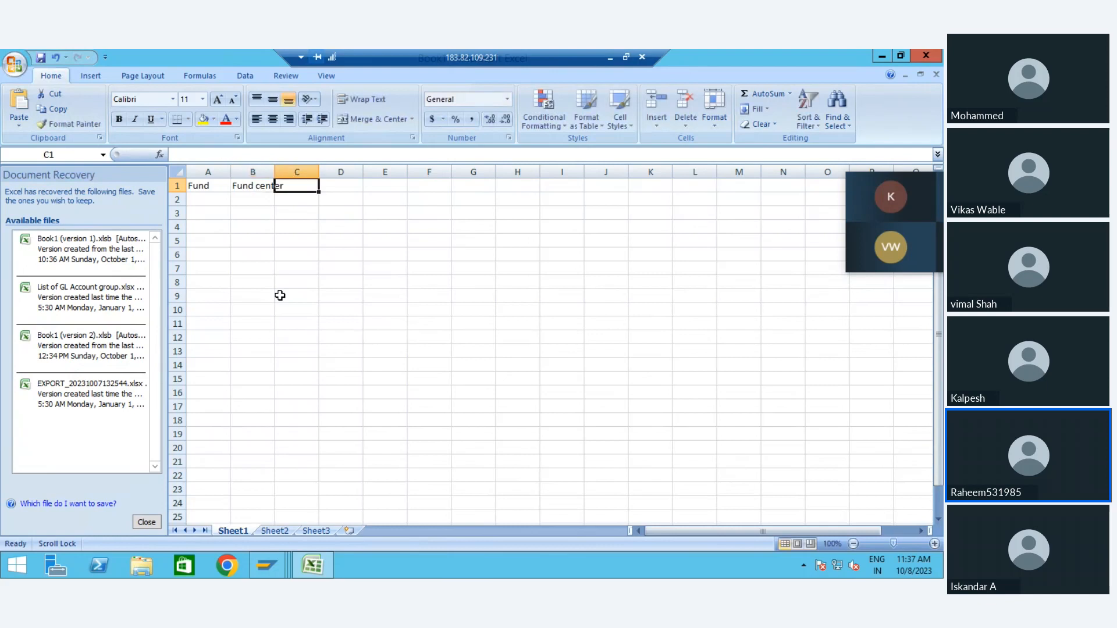
Step: Enter the headers Commitment in C1 and Amount in D1, and widen column B to fit its header
type("Commitment")
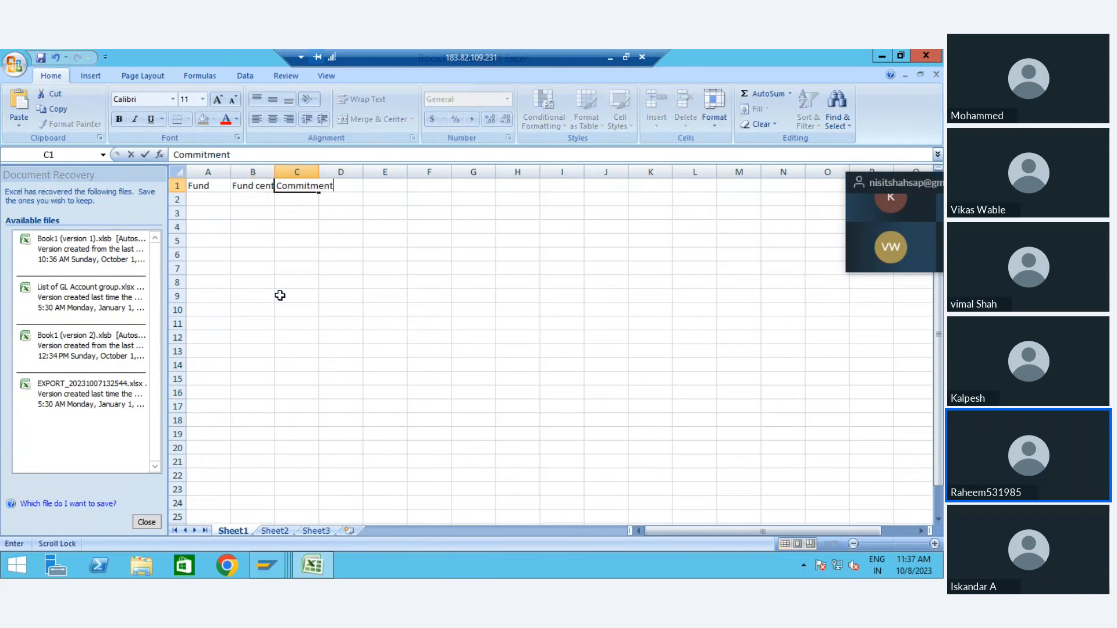
key("Tab")
type("Amount")
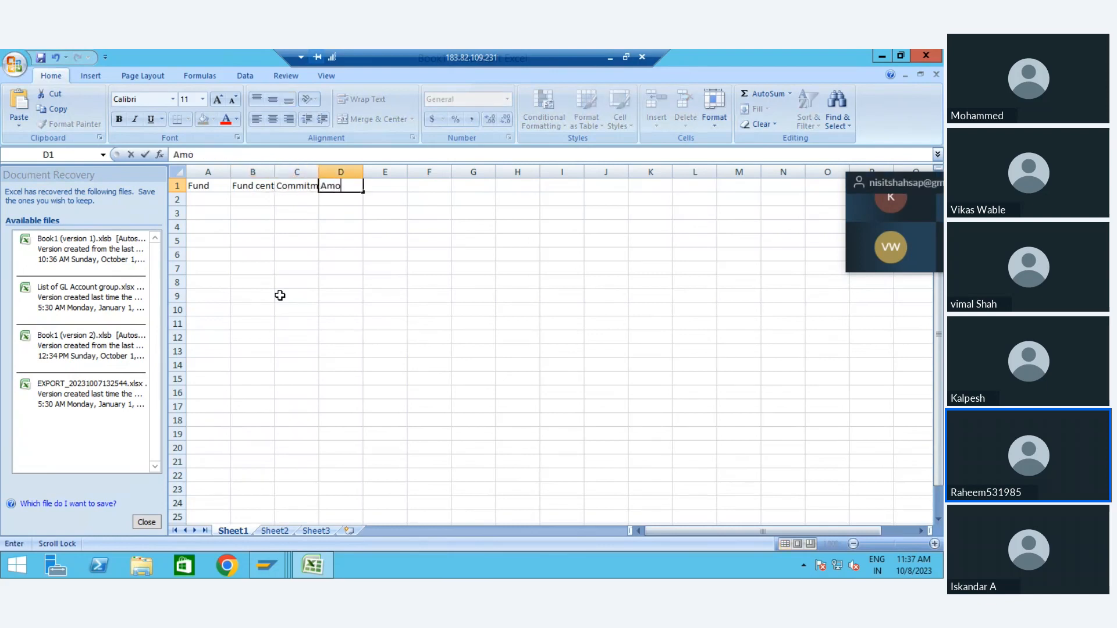
key("Return")
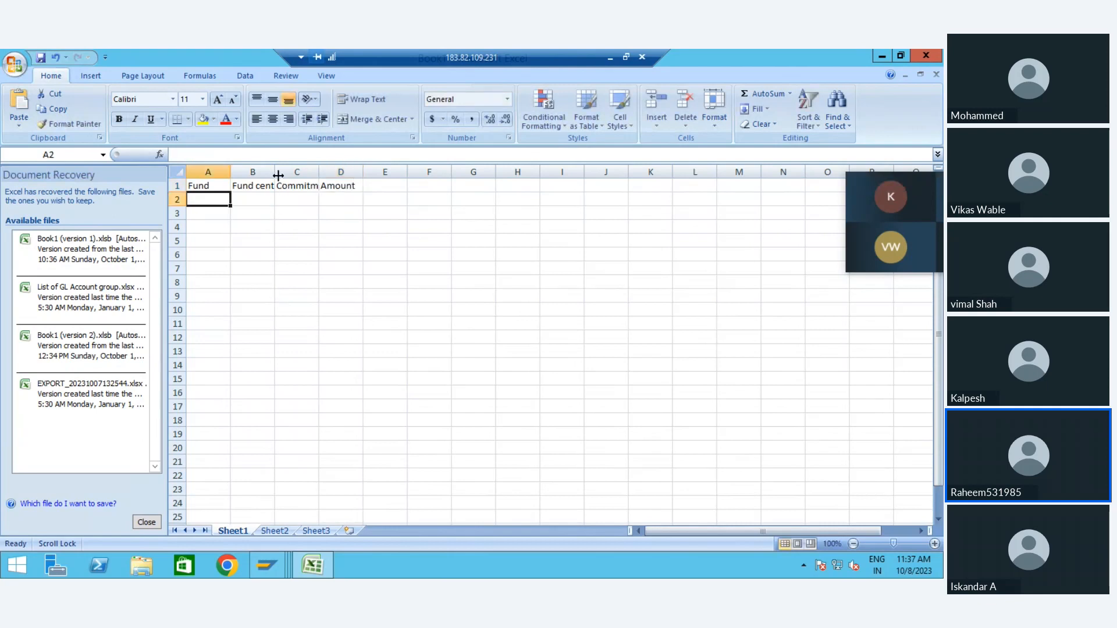
left_click_drag(274, 172, 286, 172)
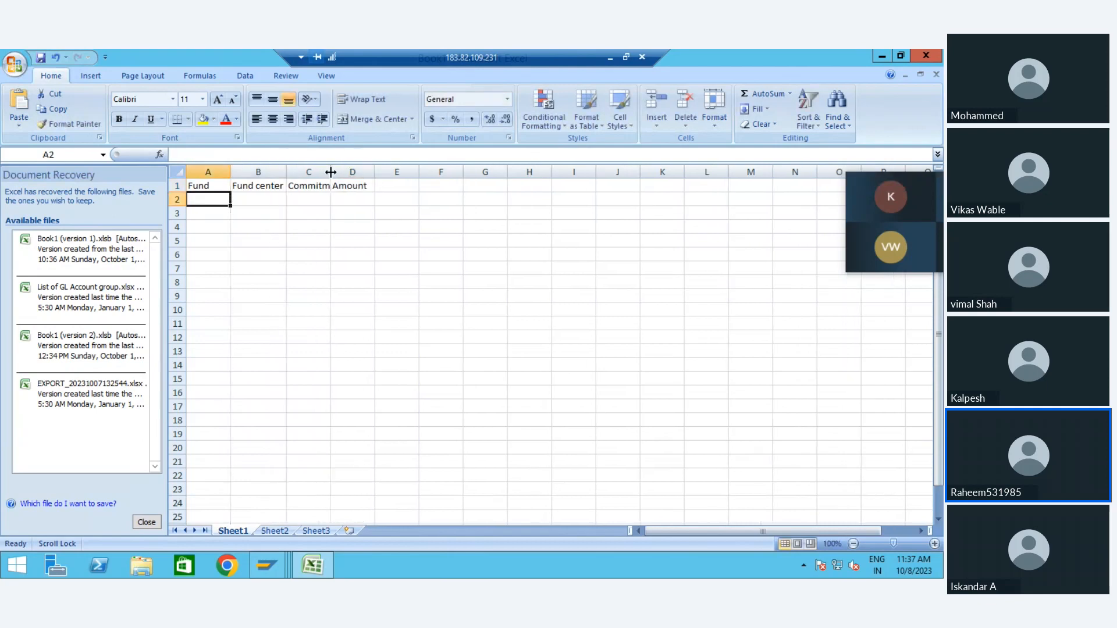
left_click_drag(374, 171, 372, 171)
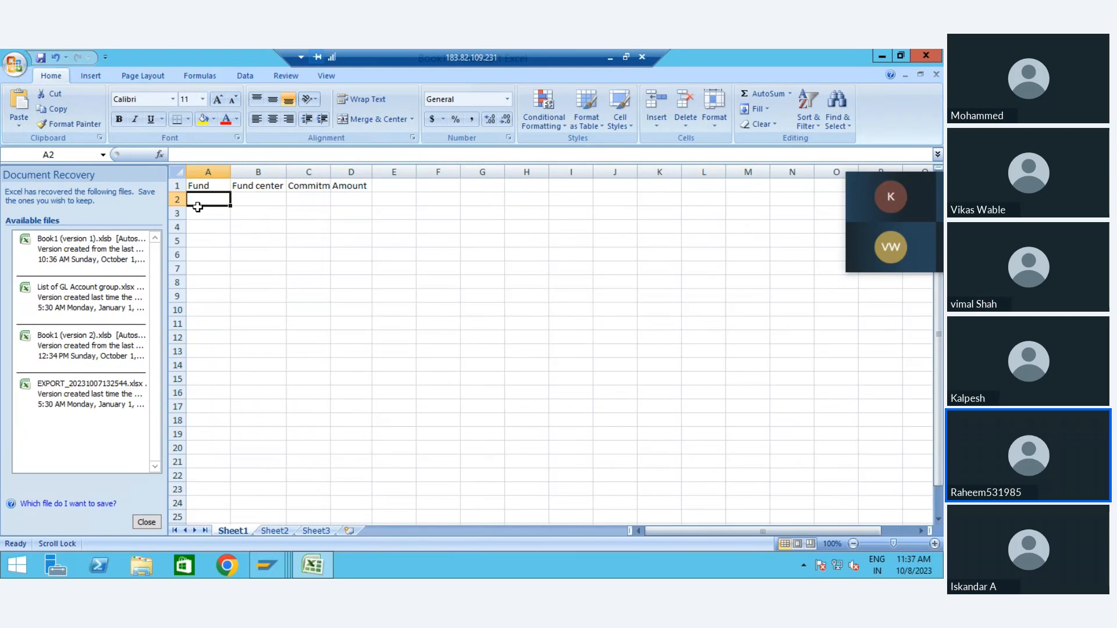
Step: Check the budget line columns in SAP against the Excel headers, and select the empty range A2:D446 in Excel
key("alt+Tab")
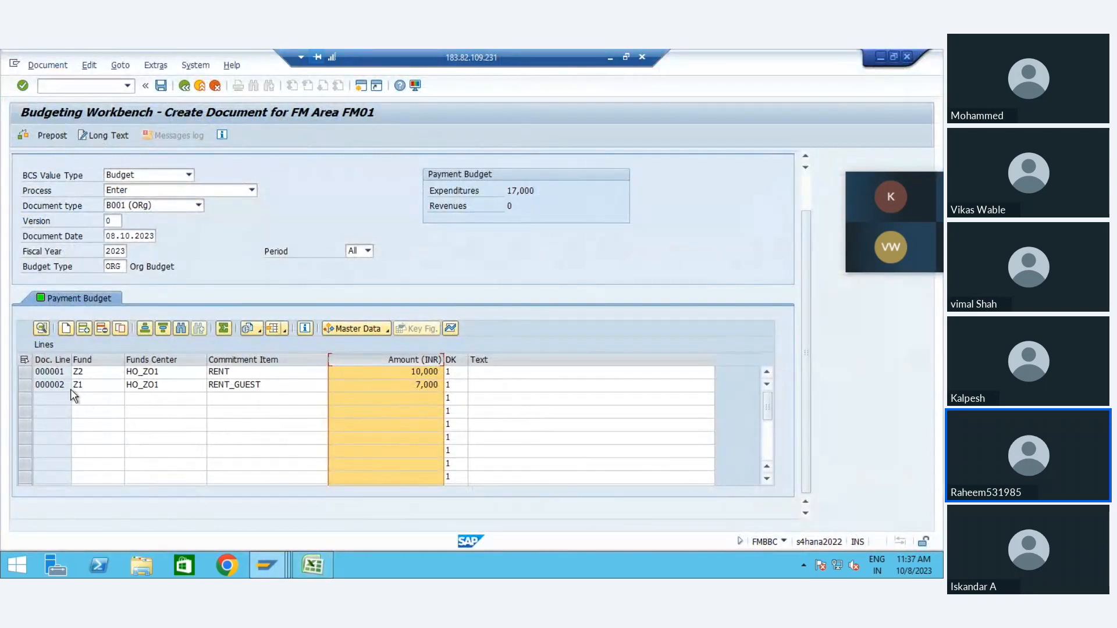
key("alt+Tab")
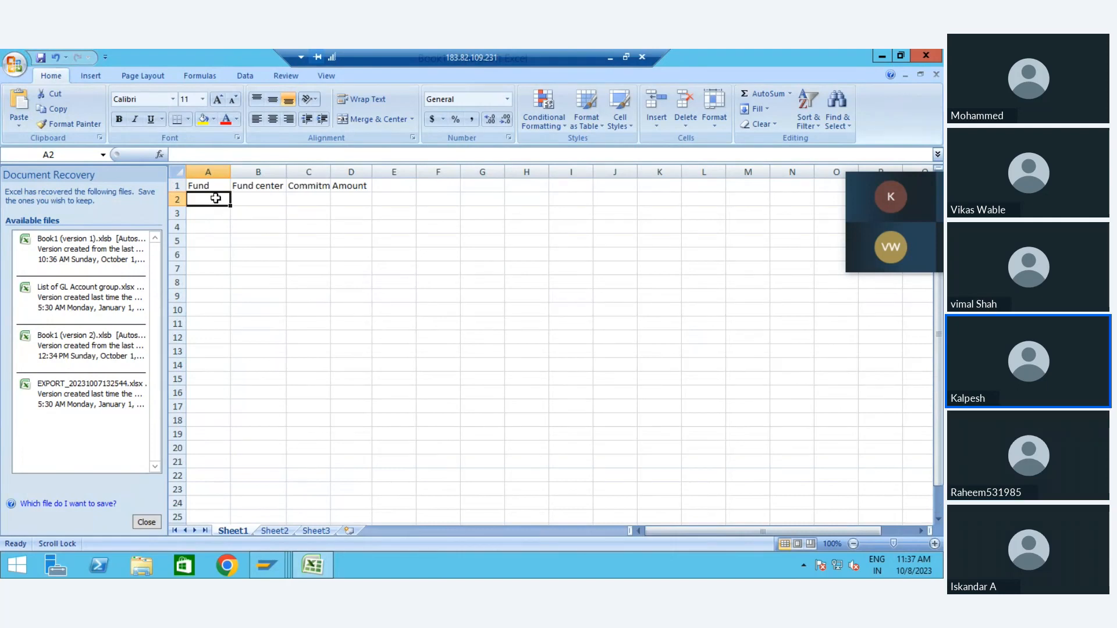
left_click(264, 200)
left_click(208, 201)
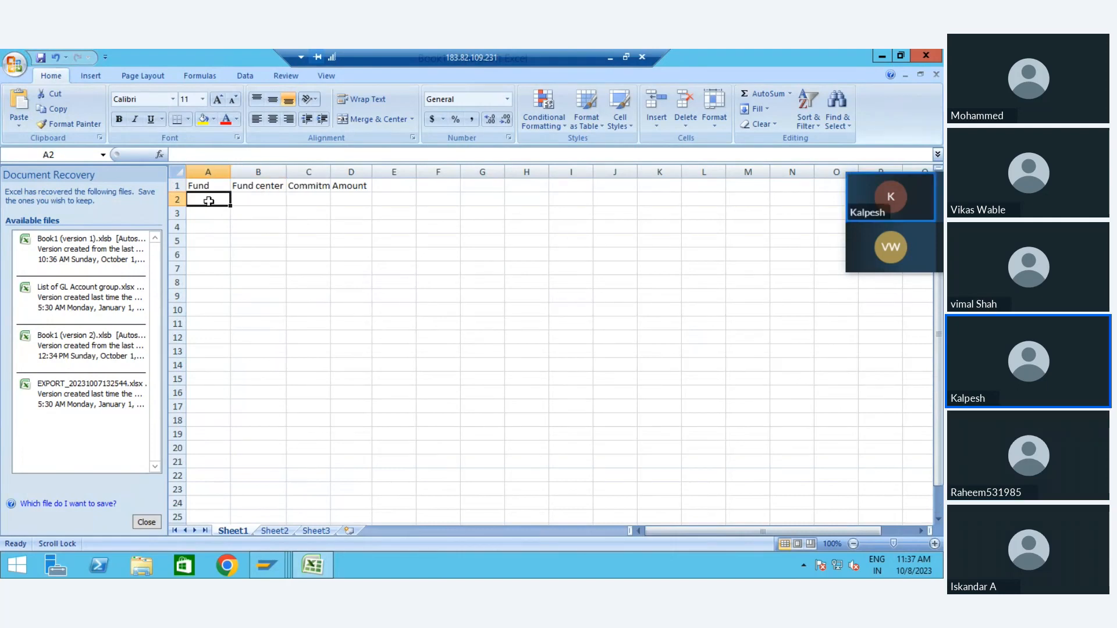
left_click_drag(209, 201, 346, 576)
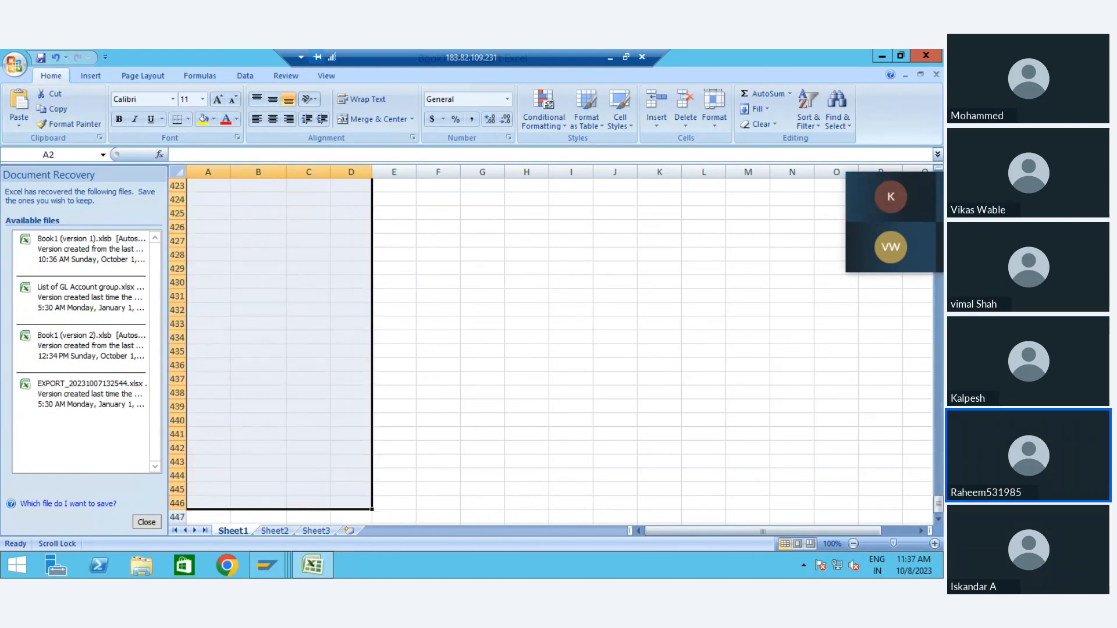
Step: Switch to SAP and set the document's BCS value type to Released and its document type to B002 (Release)
key("alt+Tab")
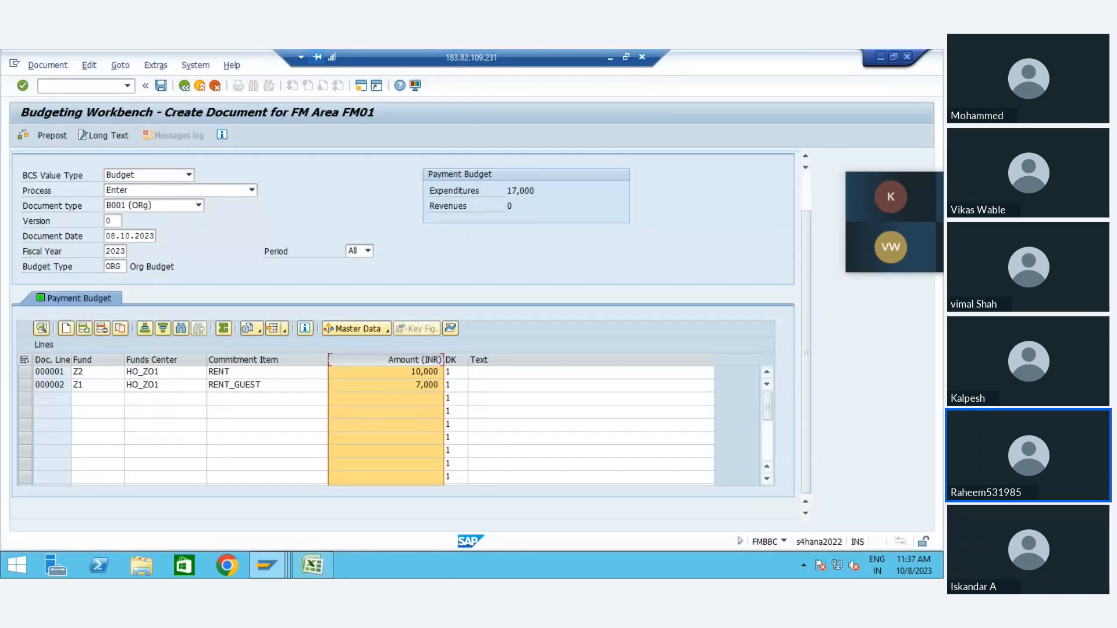
left_click(161, 209)
left_click(156, 191)
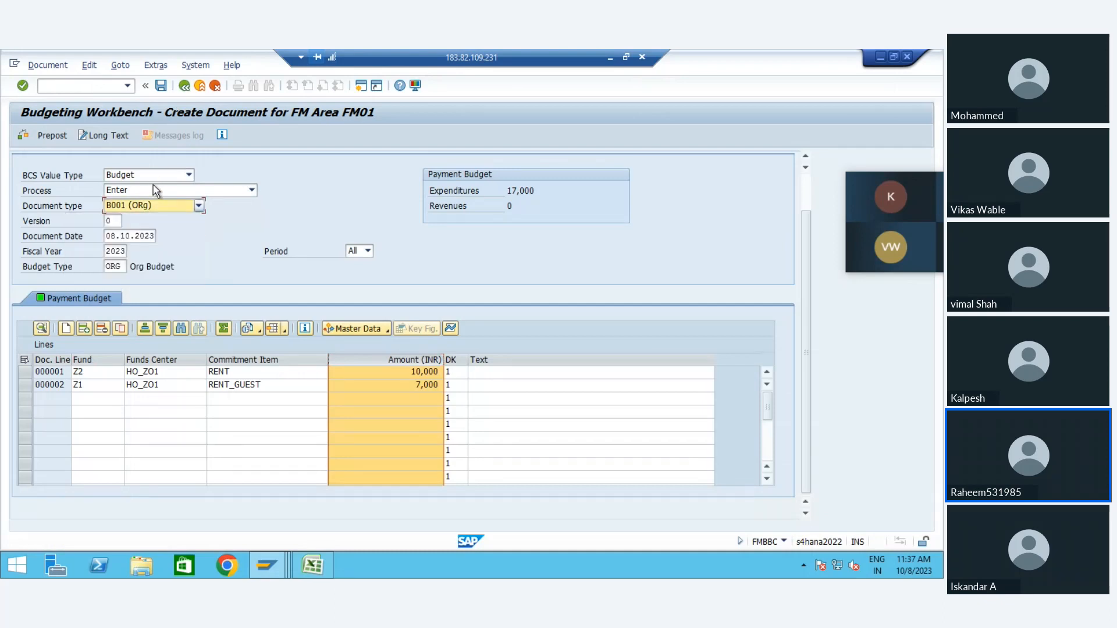
left_click(156, 193)
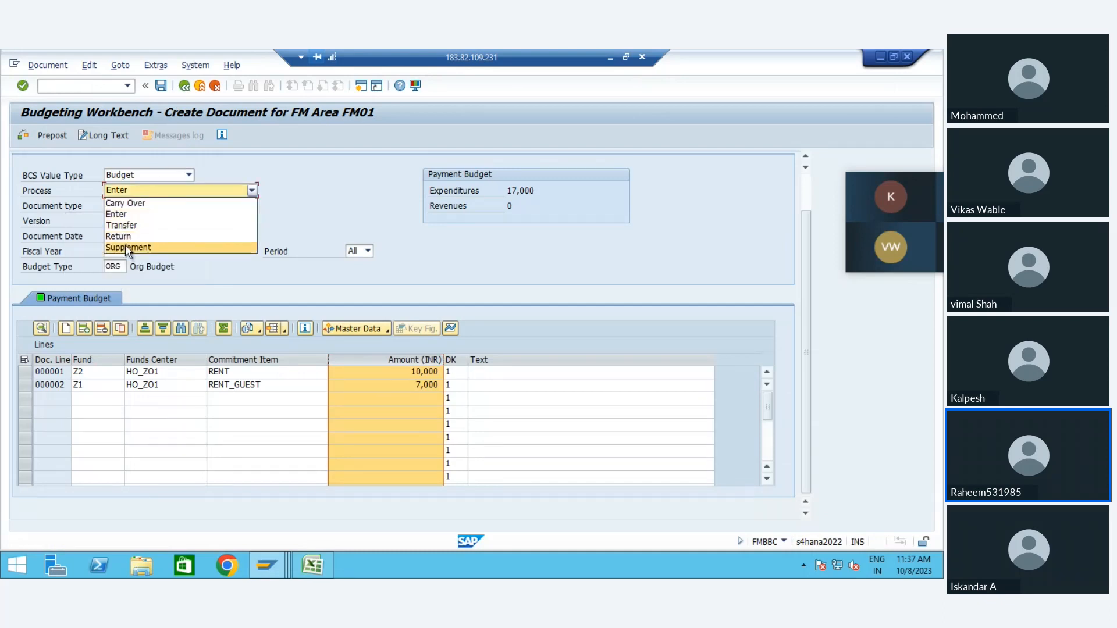
left_click(271, 207)
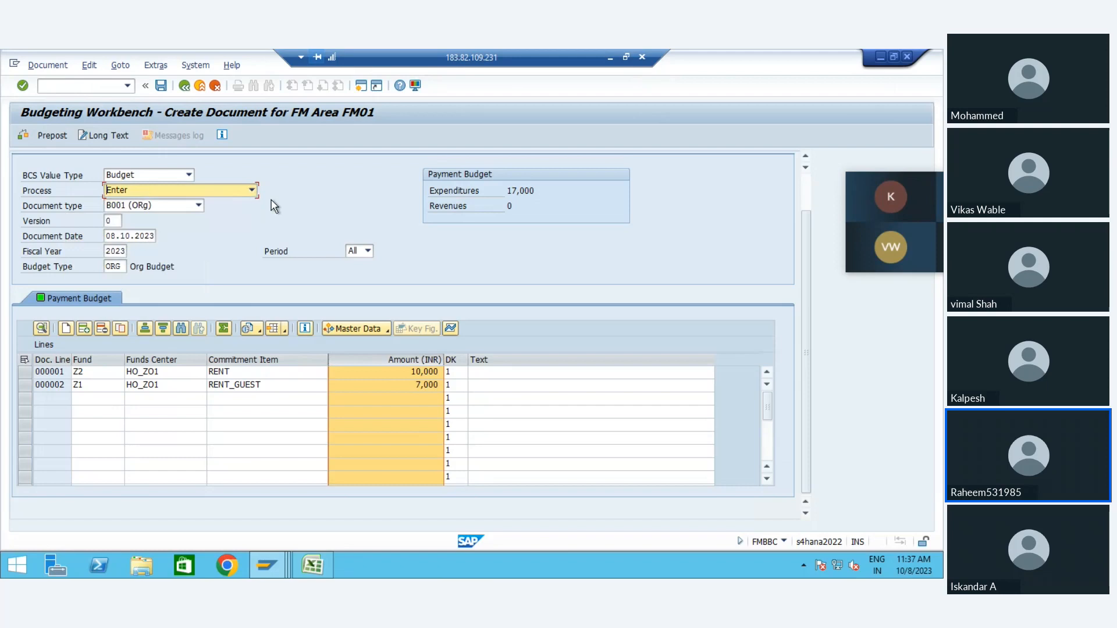
left_click(176, 177)
left_click(143, 198)
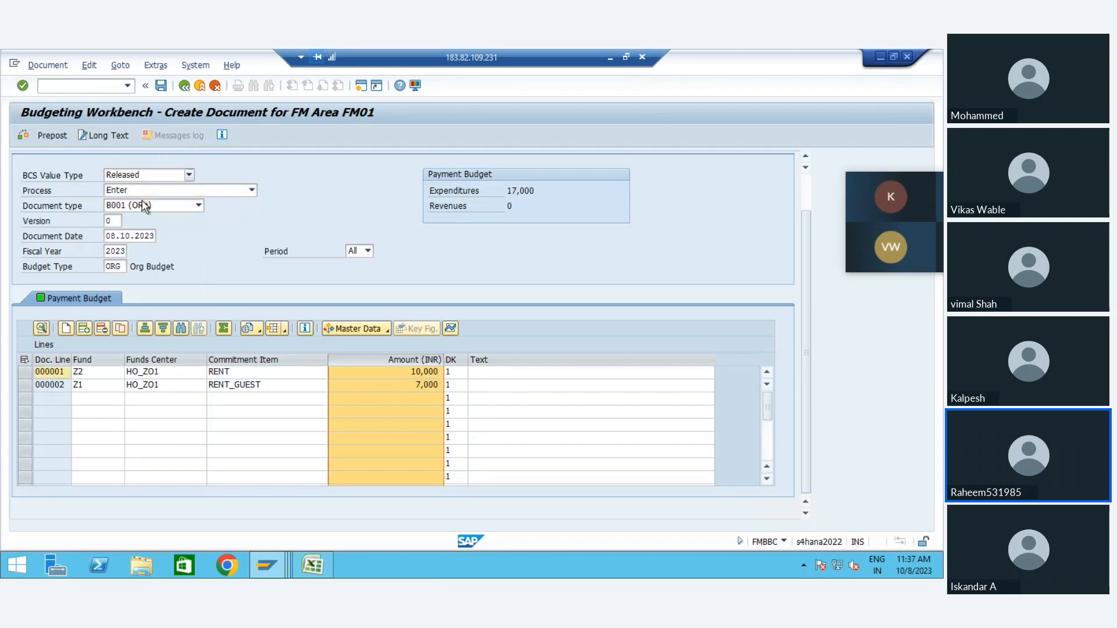
left_click(167, 207)
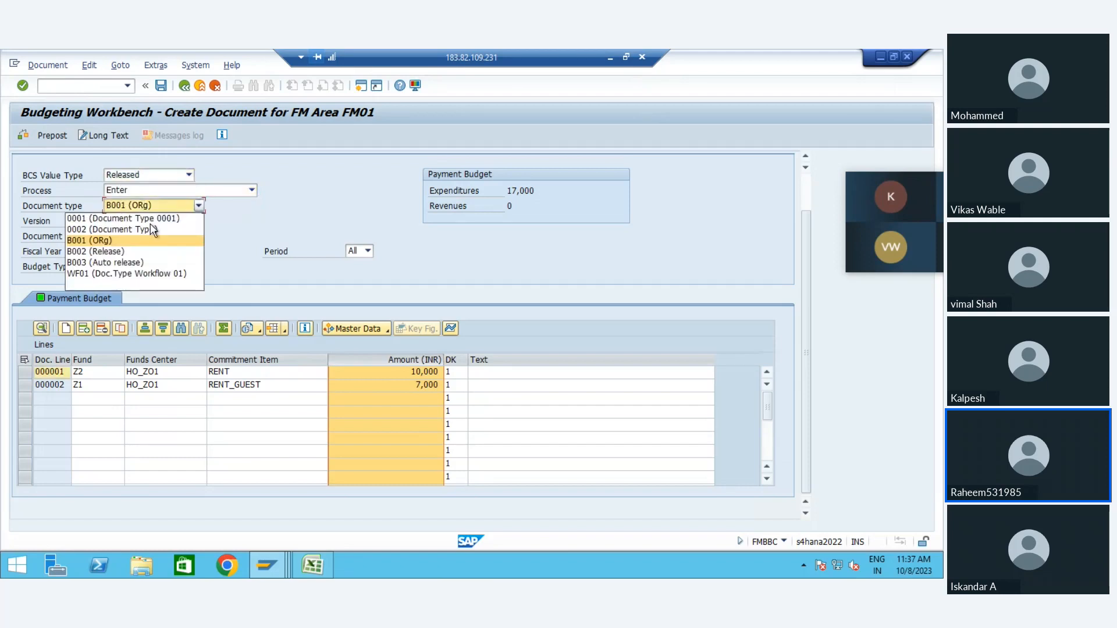
left_click(100, 256)
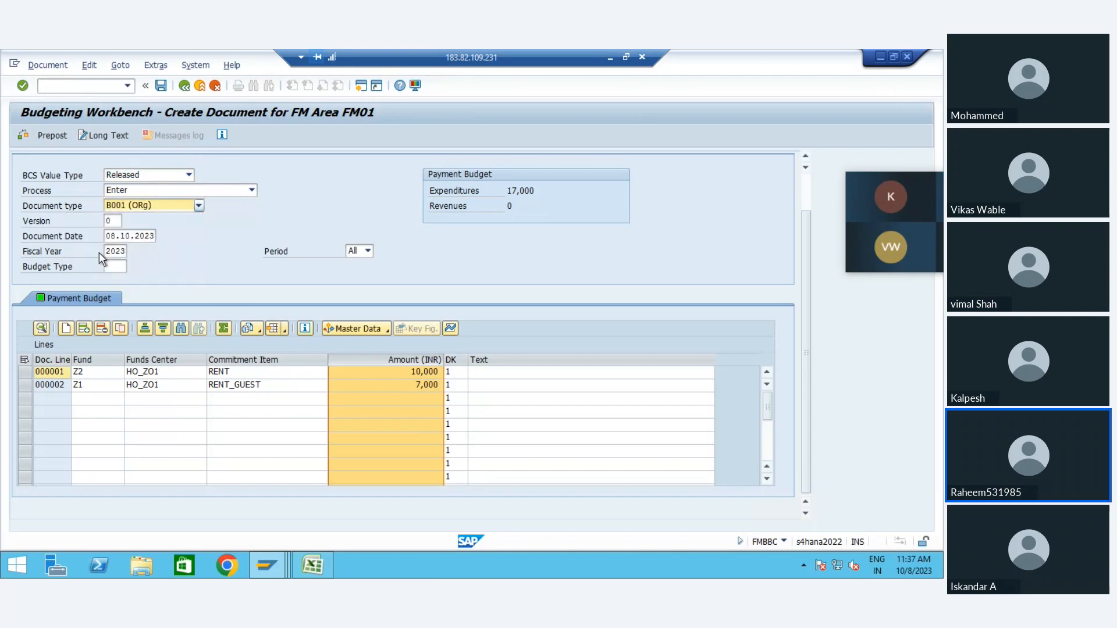
Step: Set the budget type of the release document to REL1
left_click(115, 265)
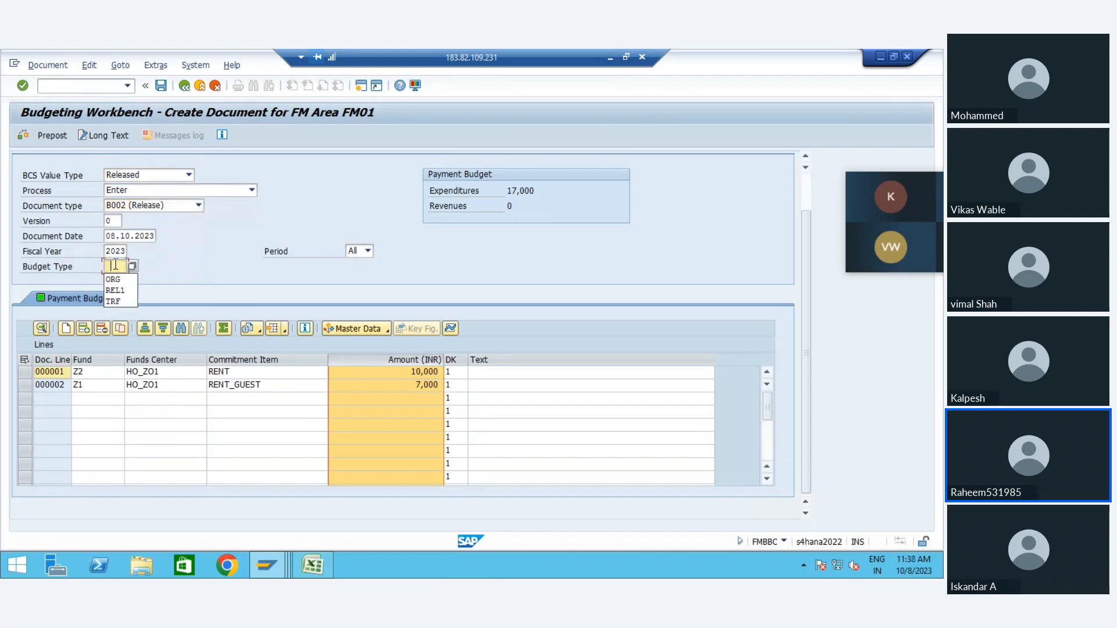
key("Down")
key("Down")
key("Return")
key("Return")
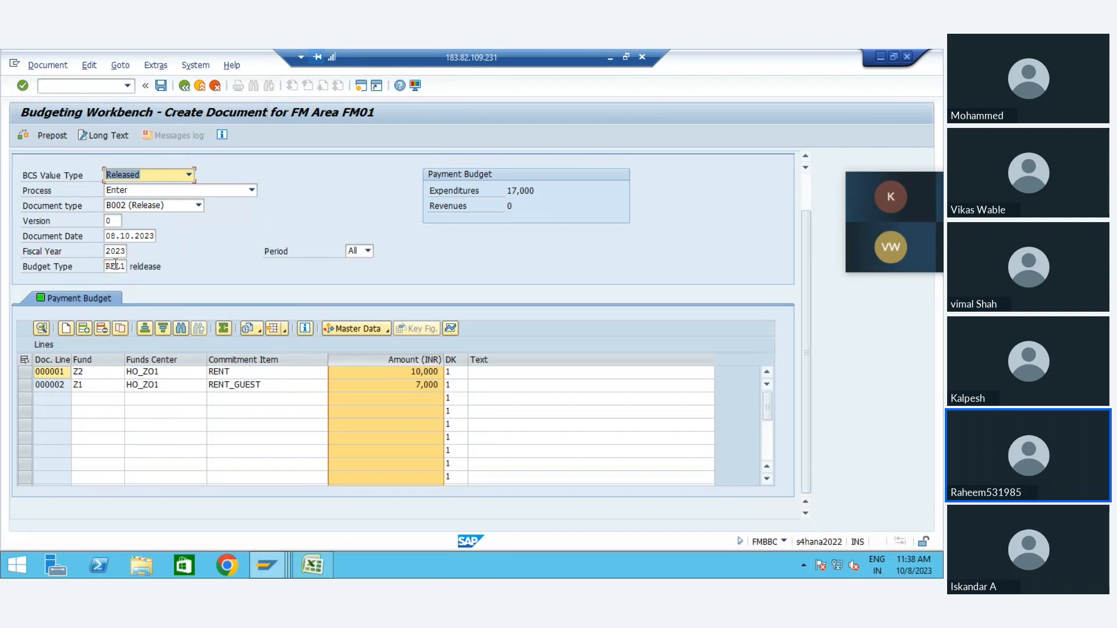
Step: Post the released budget document, check its additional data and return to the blank document entry
key("ctrl+s")
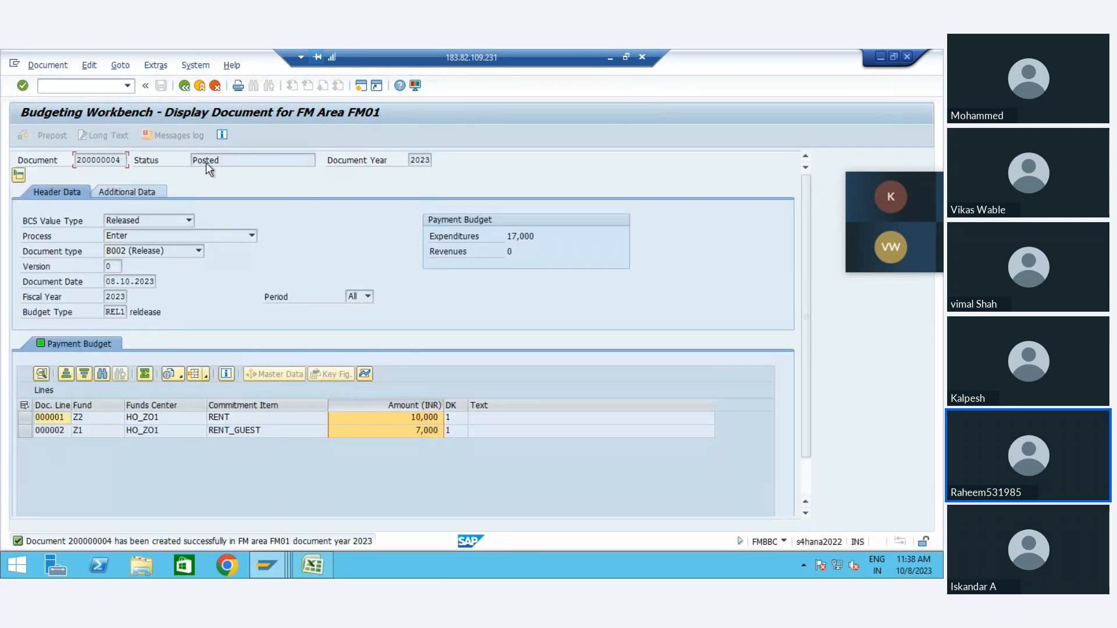
left_click(132, 191)
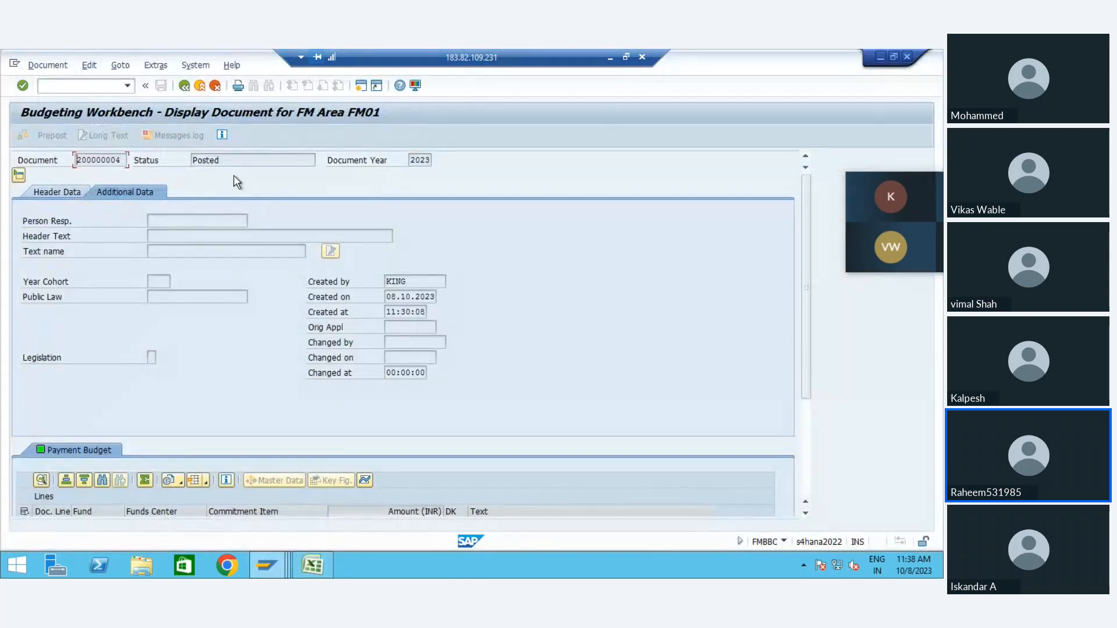
left_click(184, 86)
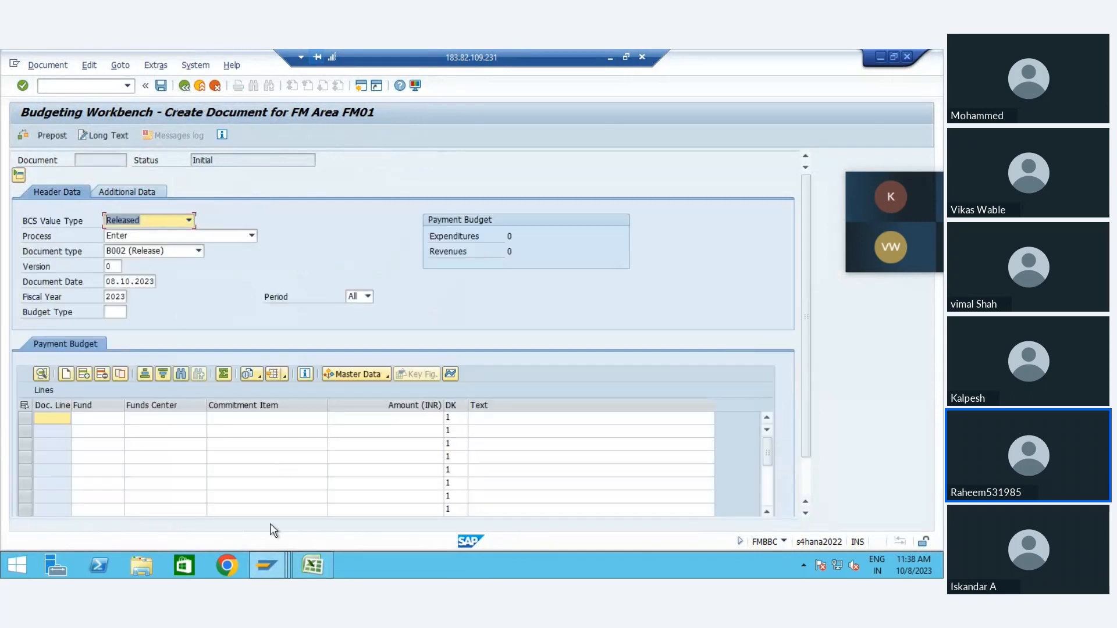
Step: Switch to the availability control display and rerun the AVC overview for FM area FM01, control ledger 9H and fiscal year 2023
mouse_move(262, 574)
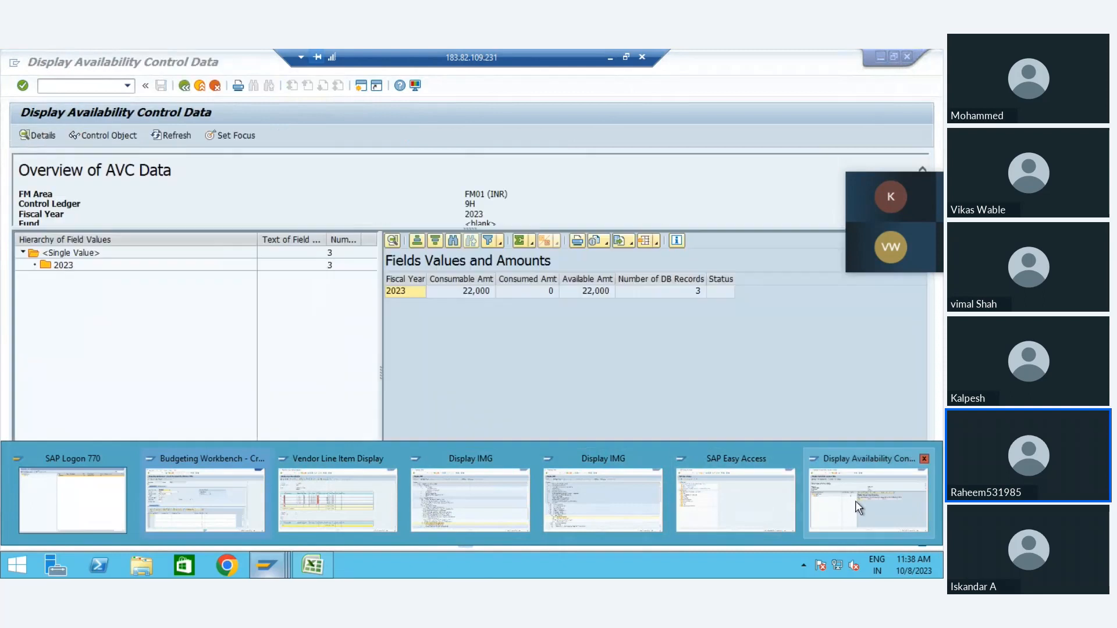
left_click(854, 504)
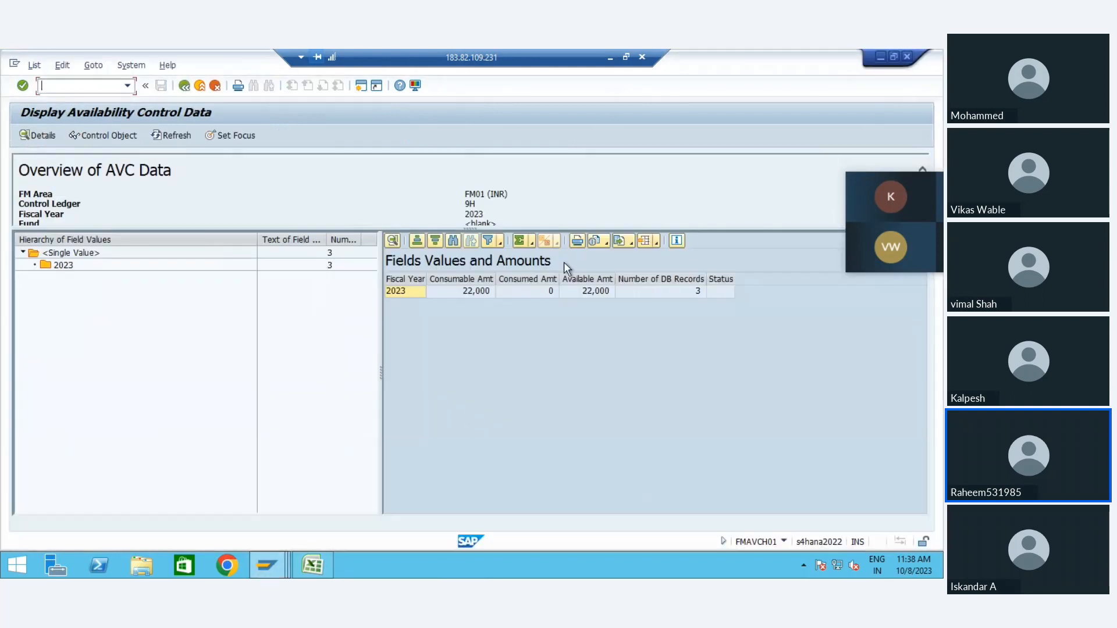
left_click(184, 85)
left_click(23, 136)
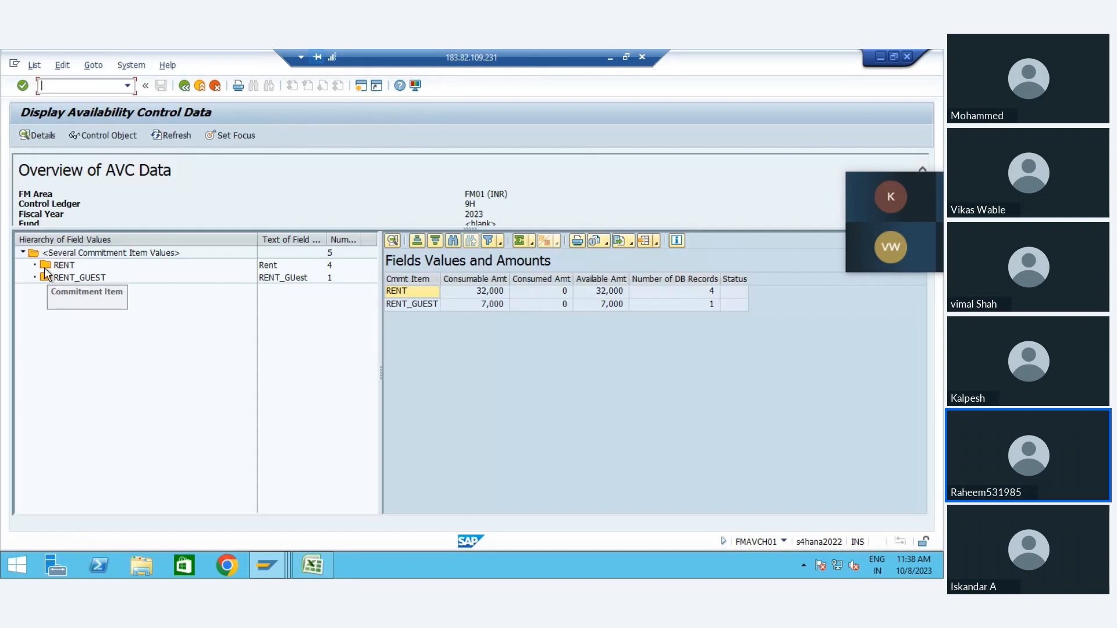
Step: Check the consumable, consumed and available amounts and the number of records for commitment items RENT and RENT_GUEST
left_click(64, 266)
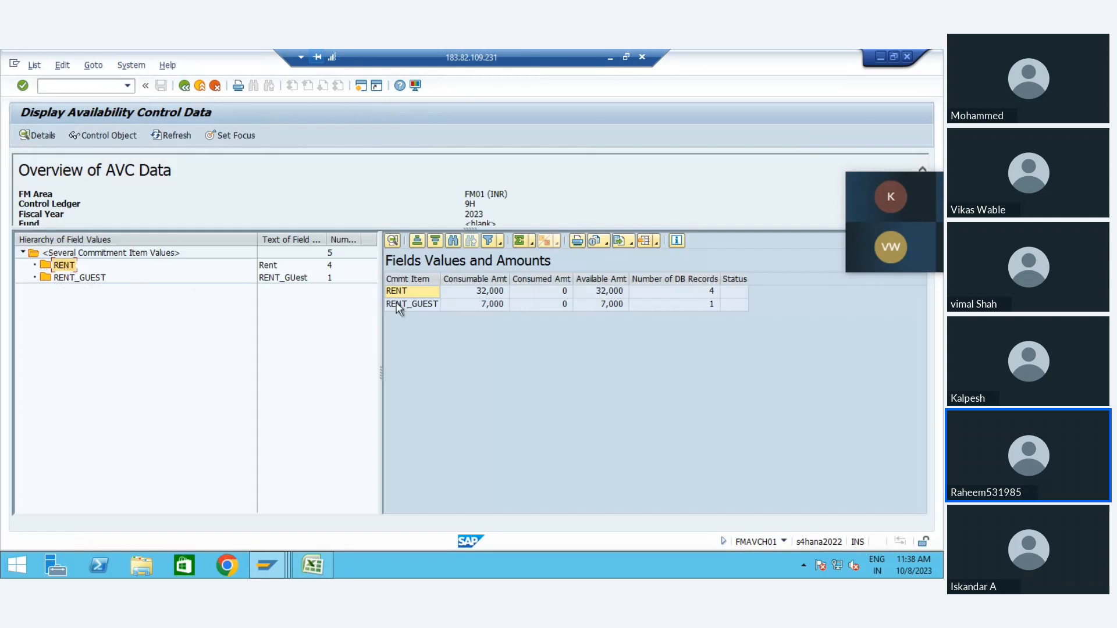
left_click(424, 306)
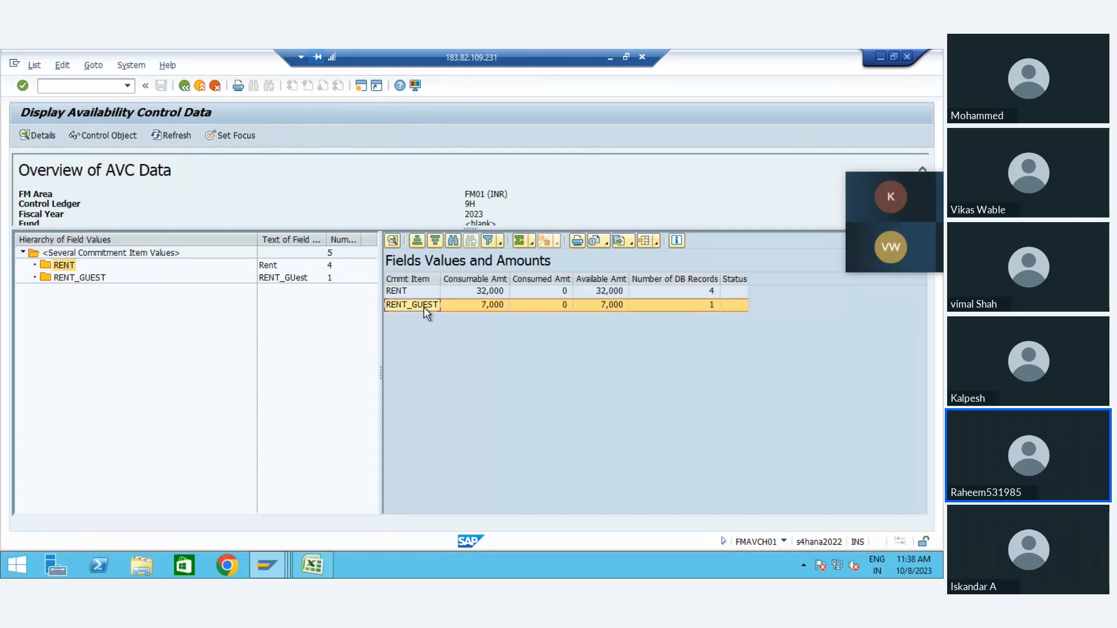
left_click(490, 296)
left_click(490, 306)
key("Right")
key("Right")
key("Right")
key("Right")
key("Left")
key("Left")
key("Up")
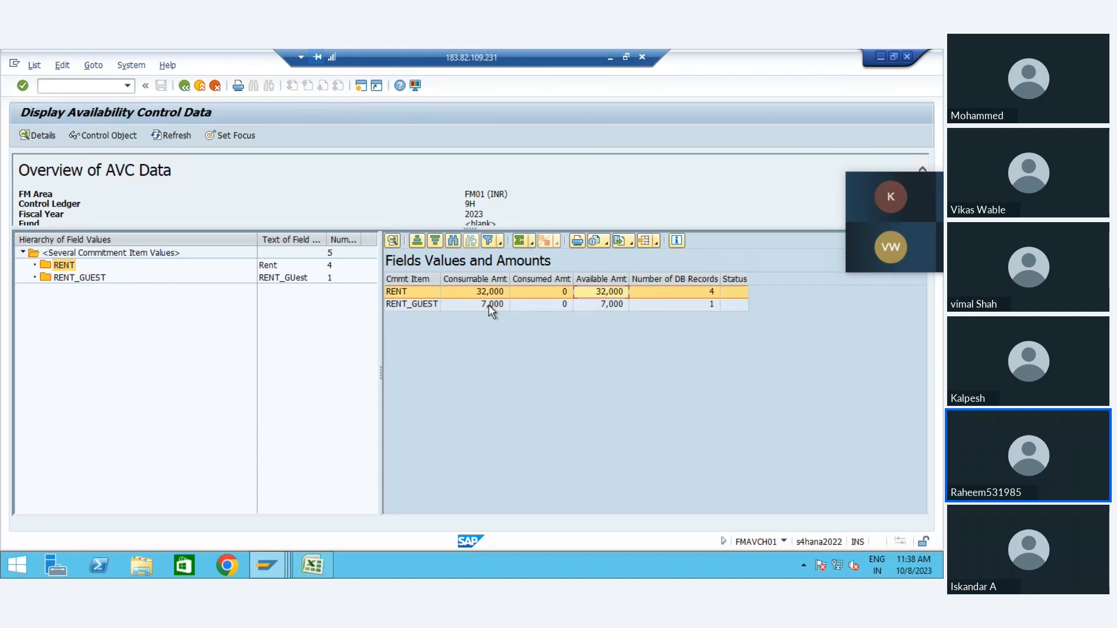
left_click(573, 305)
left_click(698, 306)
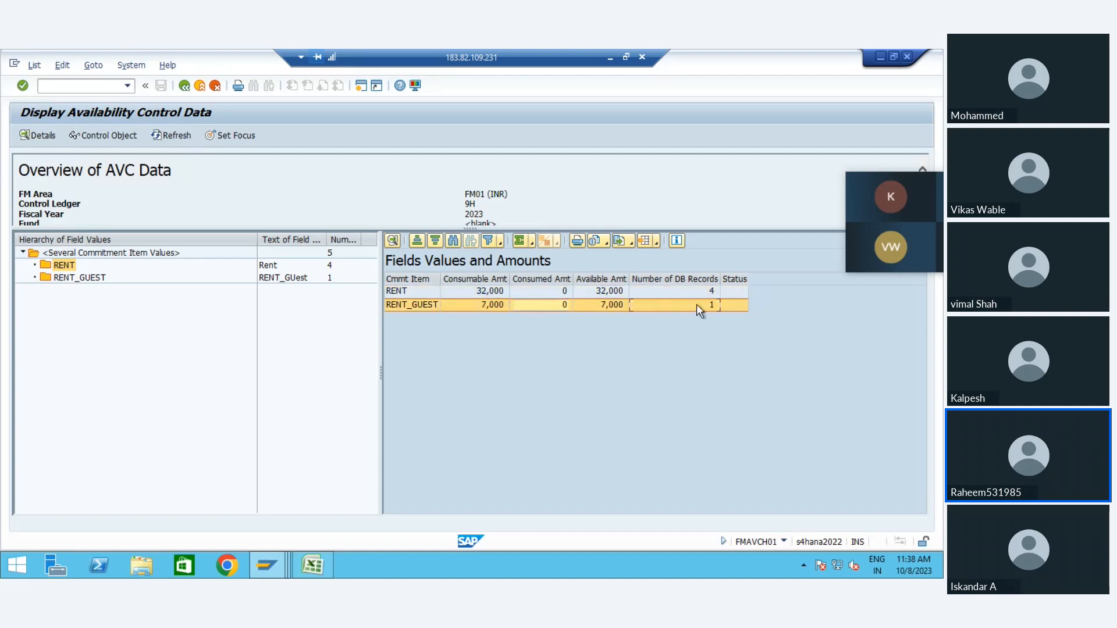
left_click(592, 291)
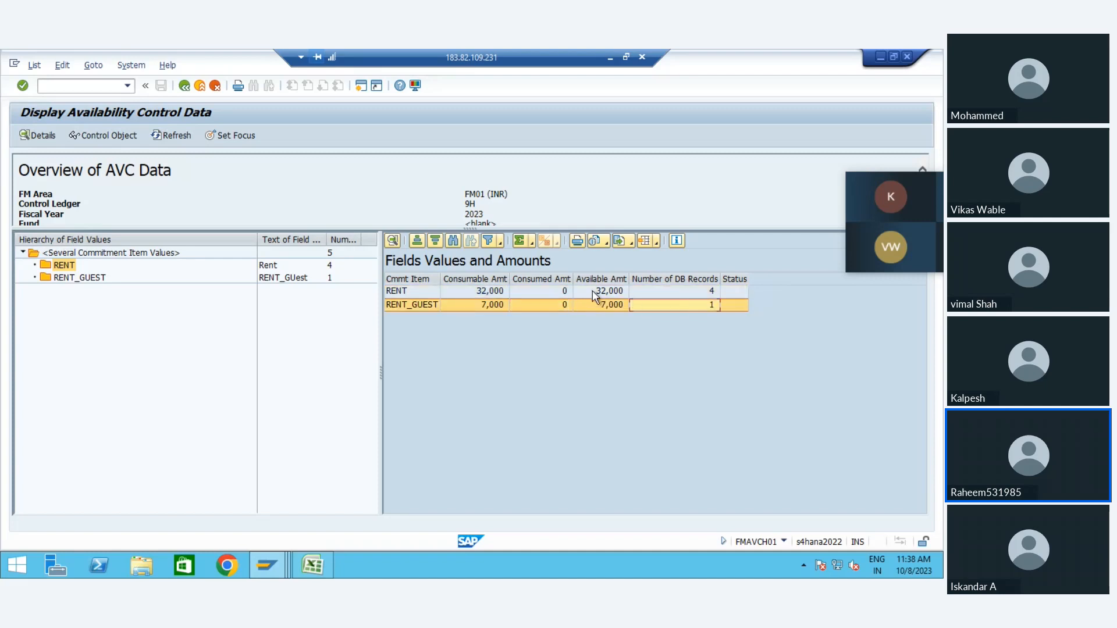
Step: Open the annual values of the RENT control object and compare the consumable amounts of its Z1 and Z2 budget addresses
left_click(405, 292)
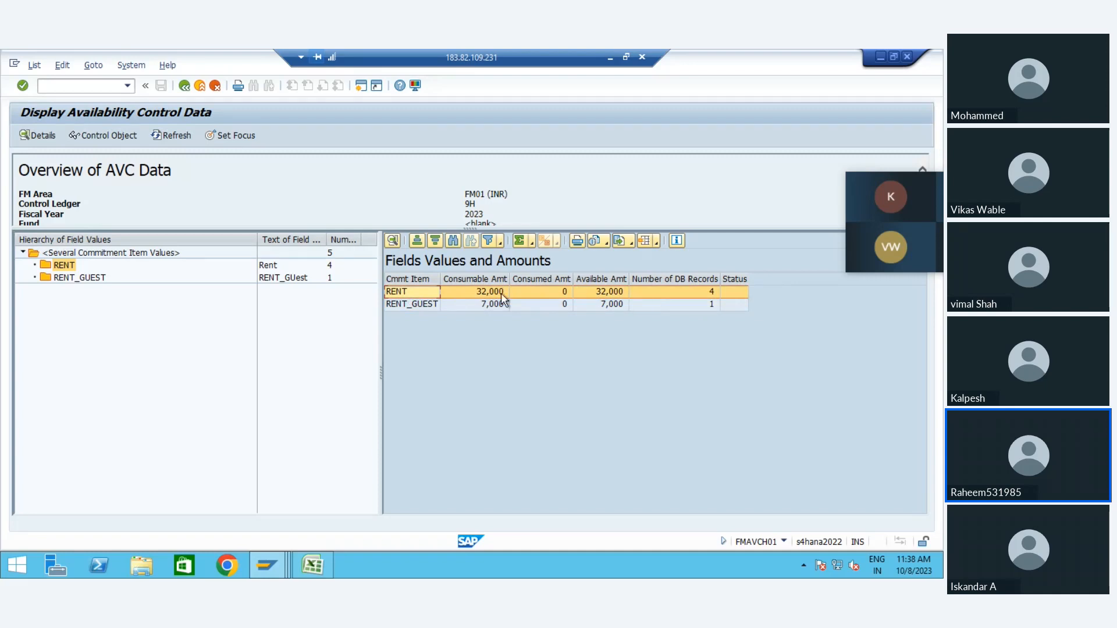
left_click(483, 296)
double_click(482, 296)
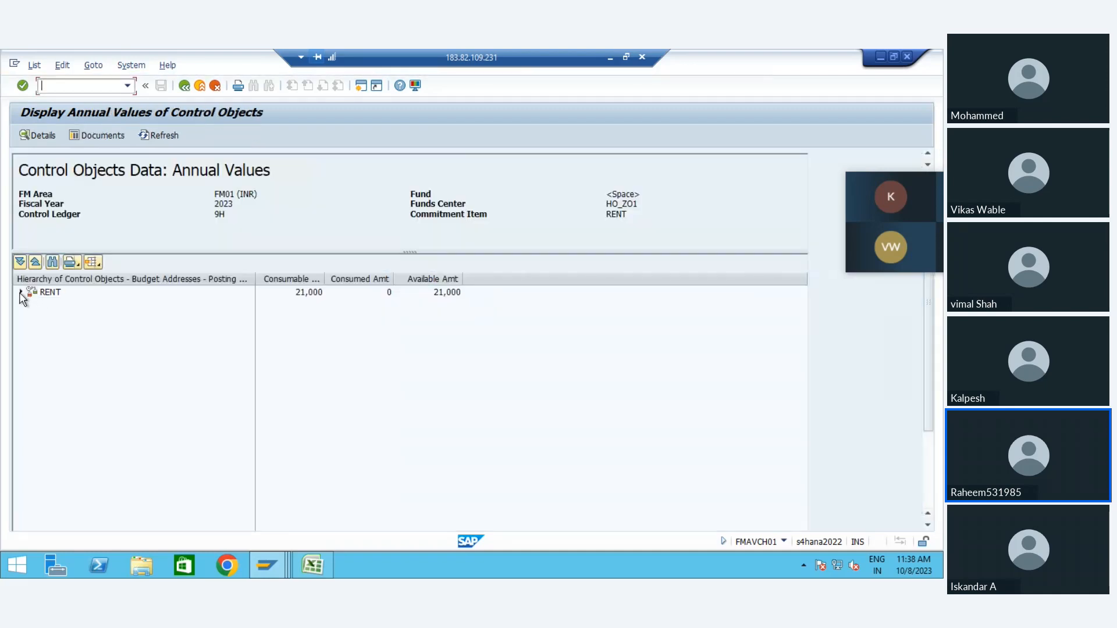
left_click(21, 291)
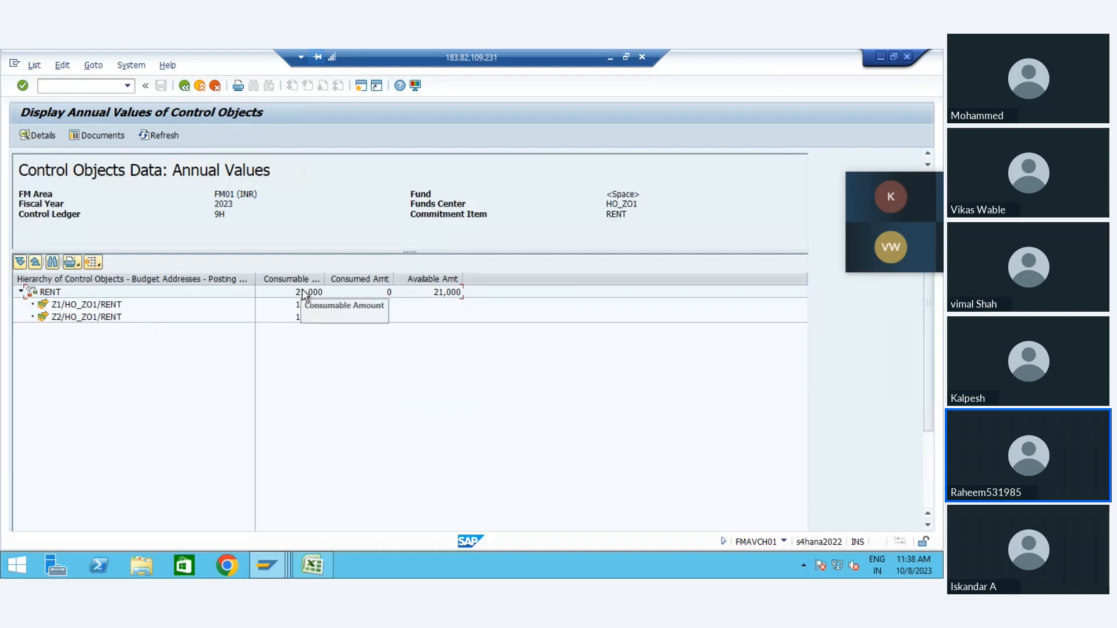
left_click(91, 307)
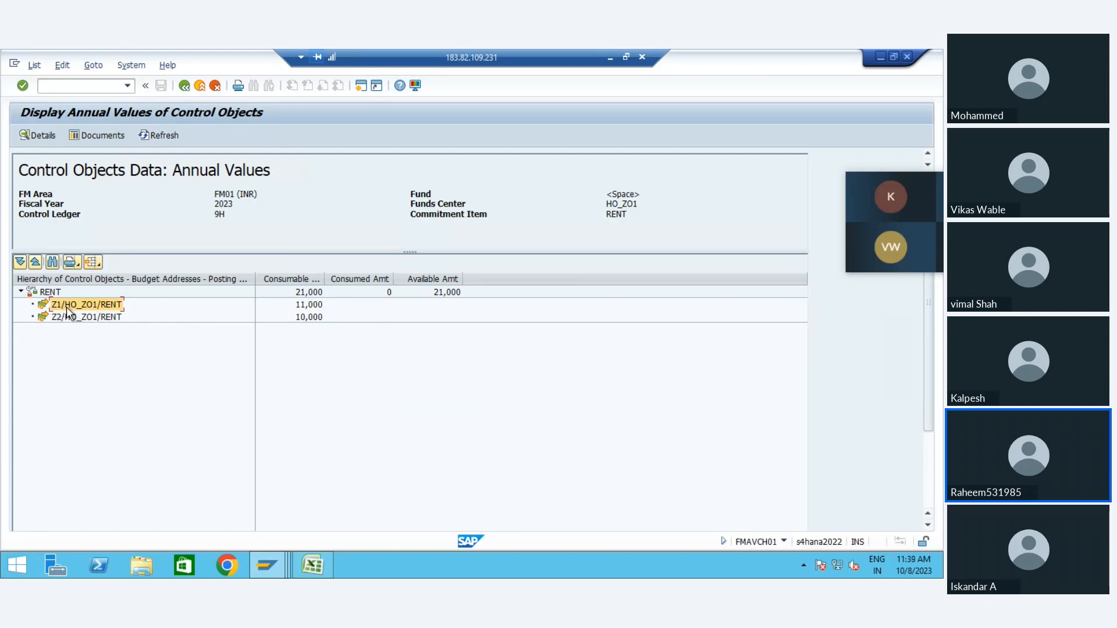
left_click(307, 306)
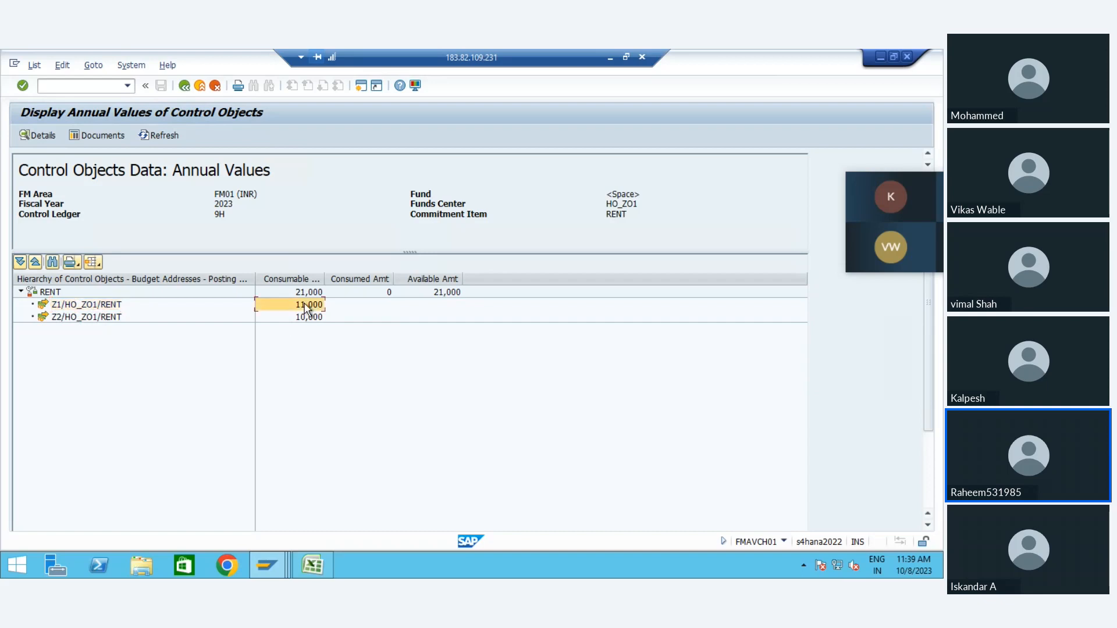
left_click(65, 322)
left_click(302, 317)
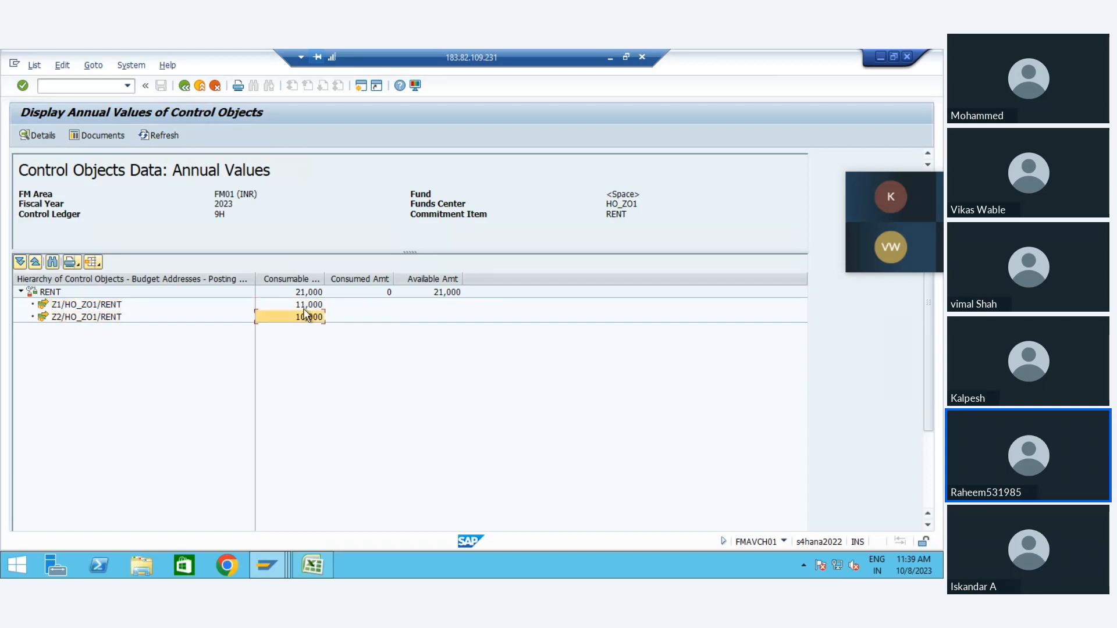
Step: Open the entry documents behind the consumable amount of Z1/HO_ZO1/RENT and check the fund on each line
double_click(307, 306)
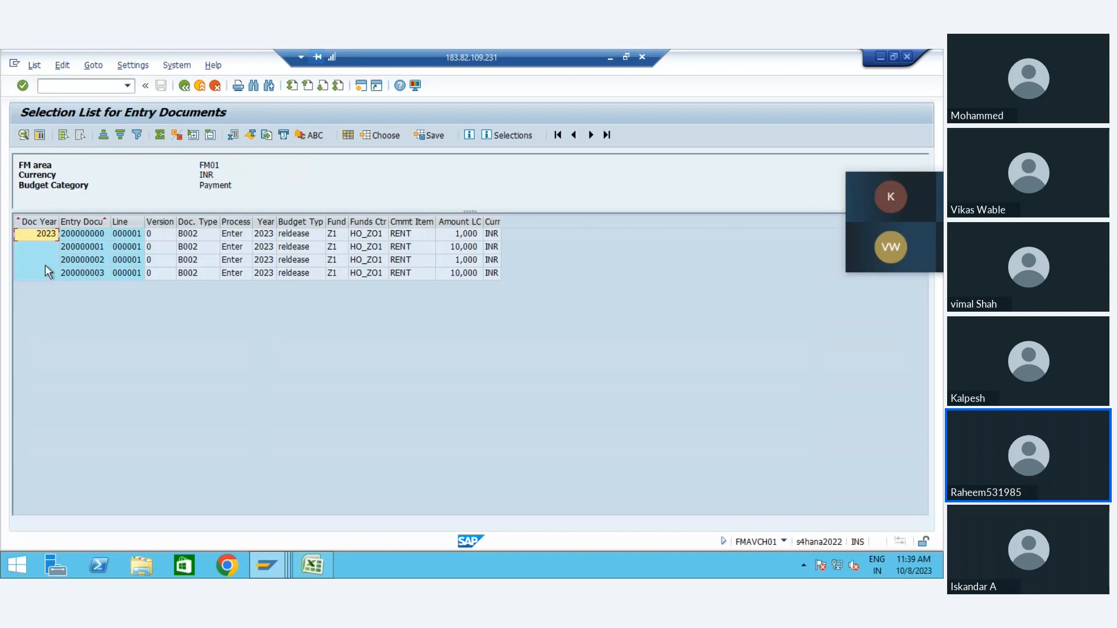
left_click(405, 274)
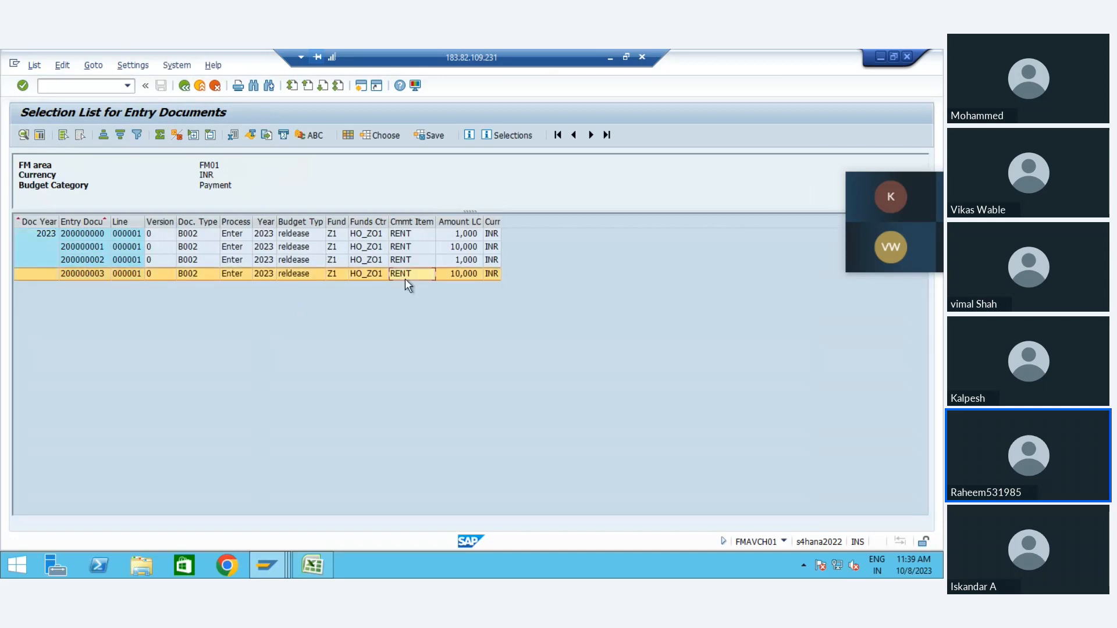
left_click(339, 232)
key("Down")
key("Down")
key("Down")
key("Up")
key("Up")
key("Up")
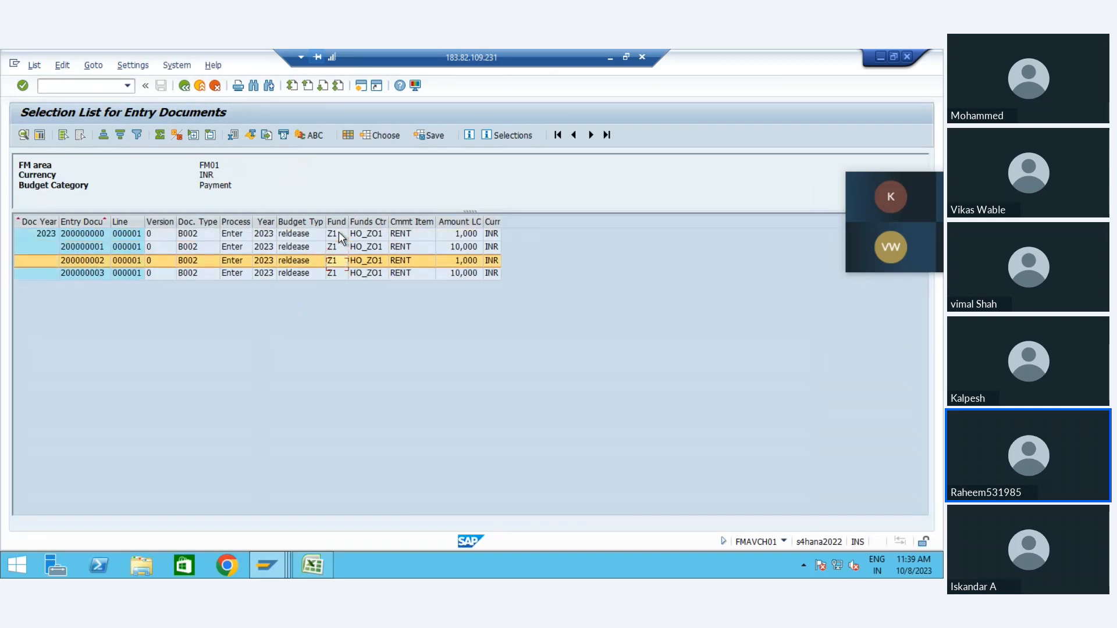
key("Down")
key("Up")
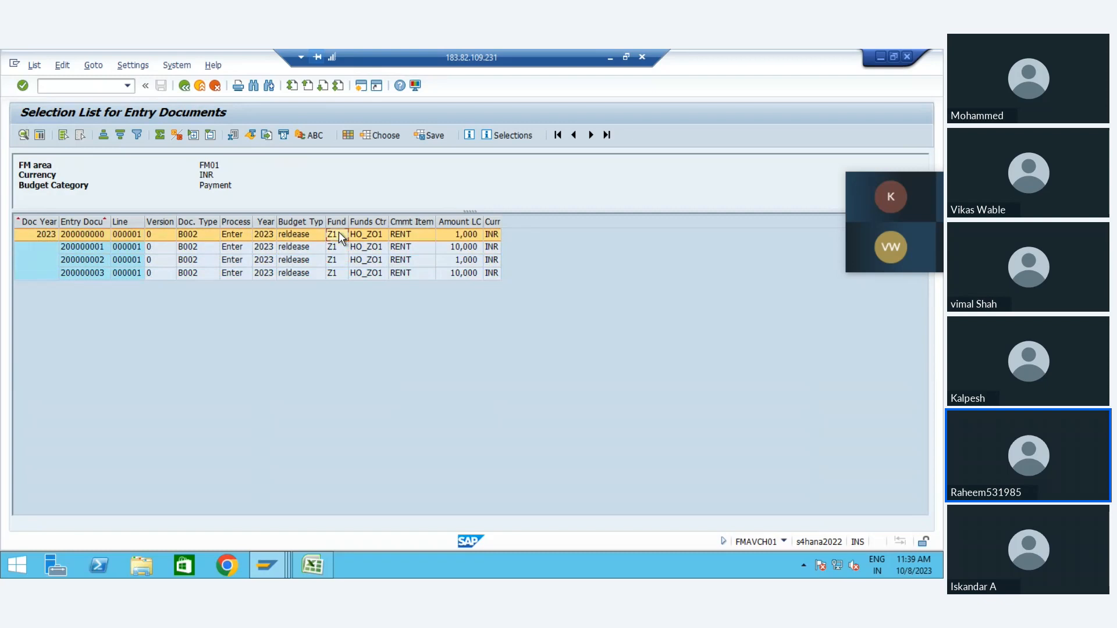
key("Down")
key("Down")
key("Down")
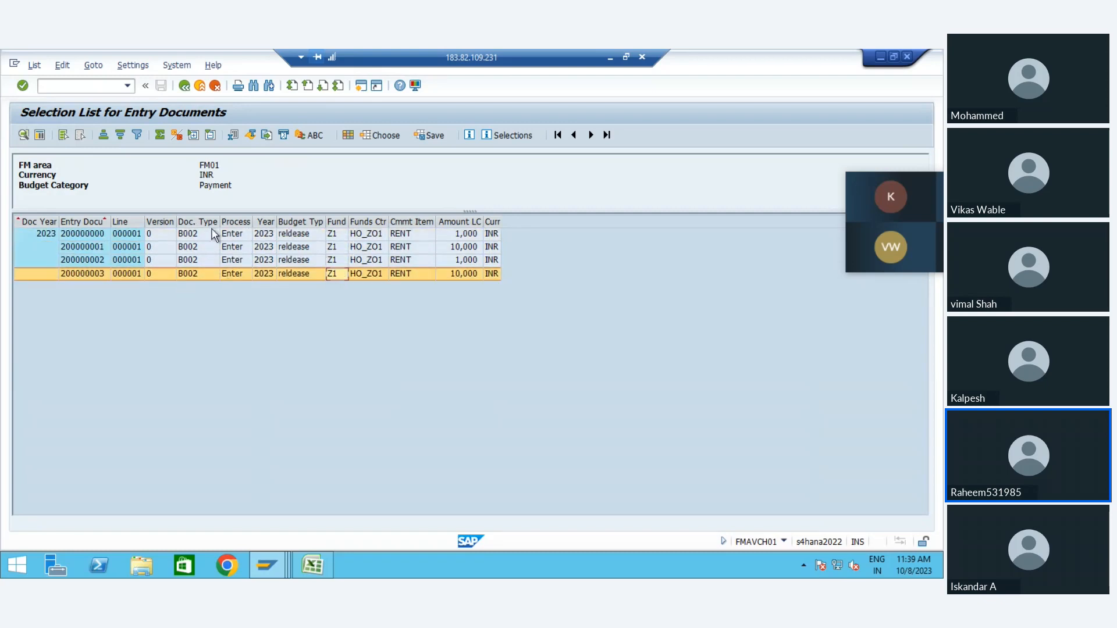
Step: Check the process, budget type and entry document number of the listed release documents
left_click(248, 275)
left_click(297, 267)
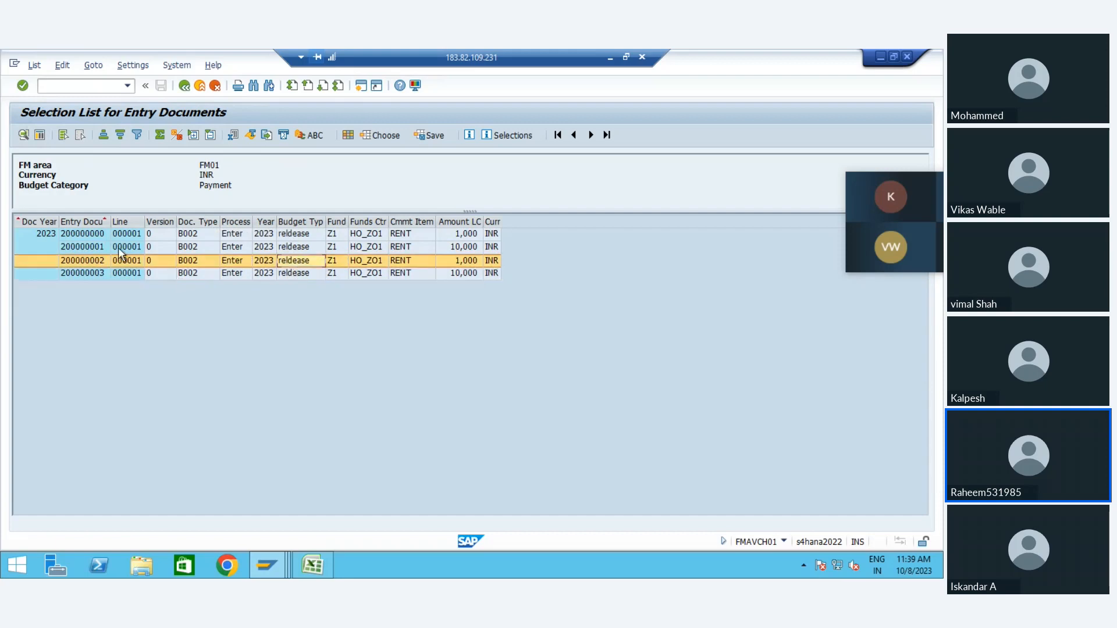
left_click(85, 232)
key("Down")
key("Down")
key("Down")
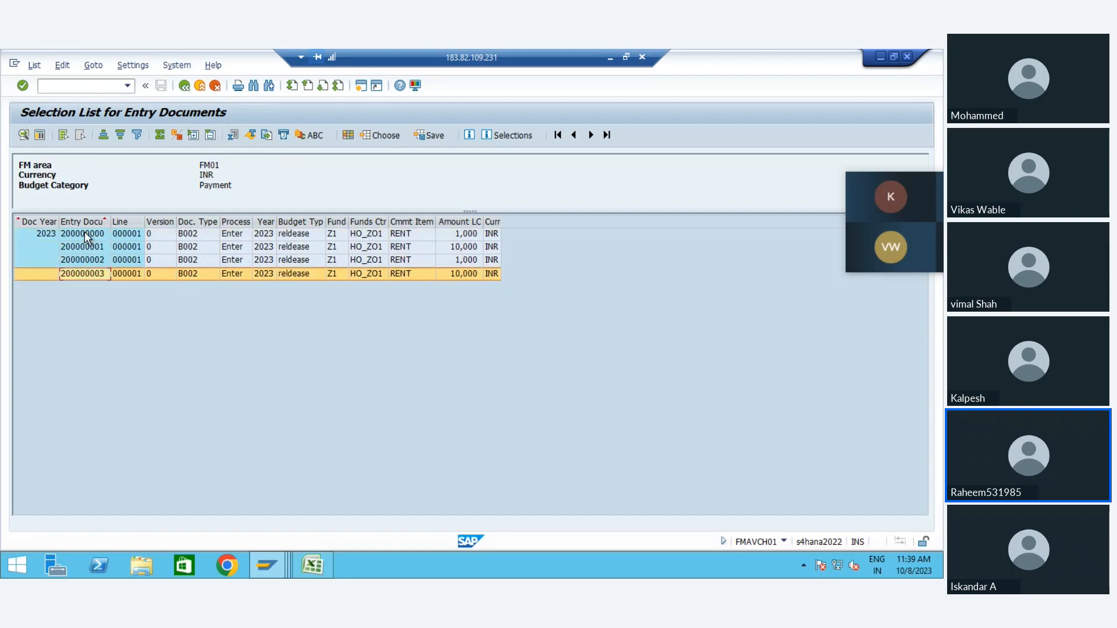
left_click(85, 245)
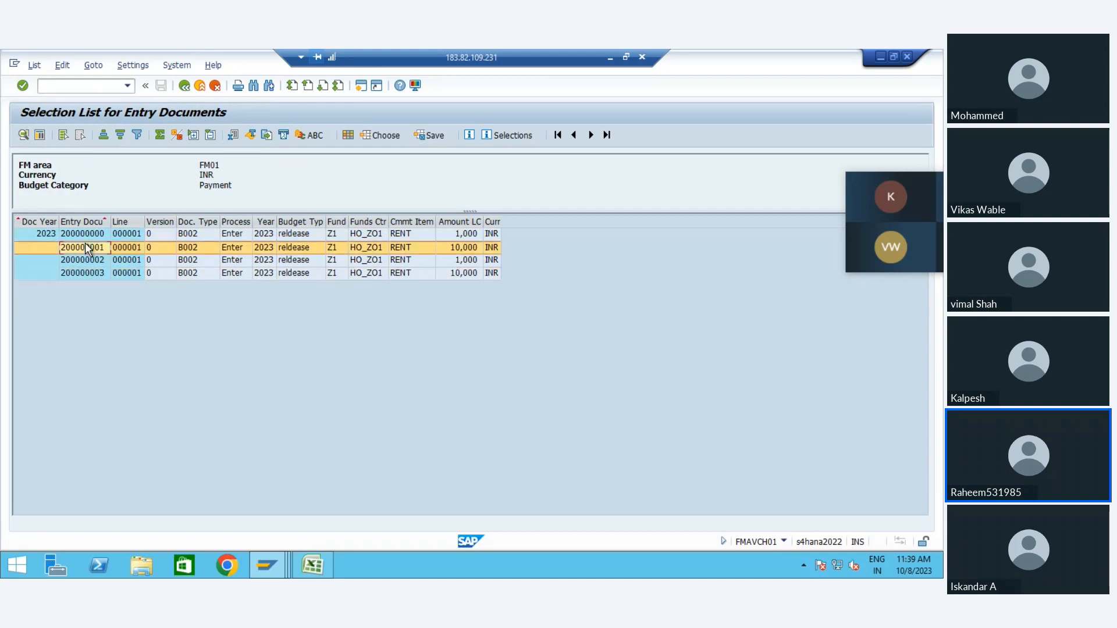
Step: Leave the availability control reports for SAP Easy Access and start transaction SE38
left_click(185, 87)
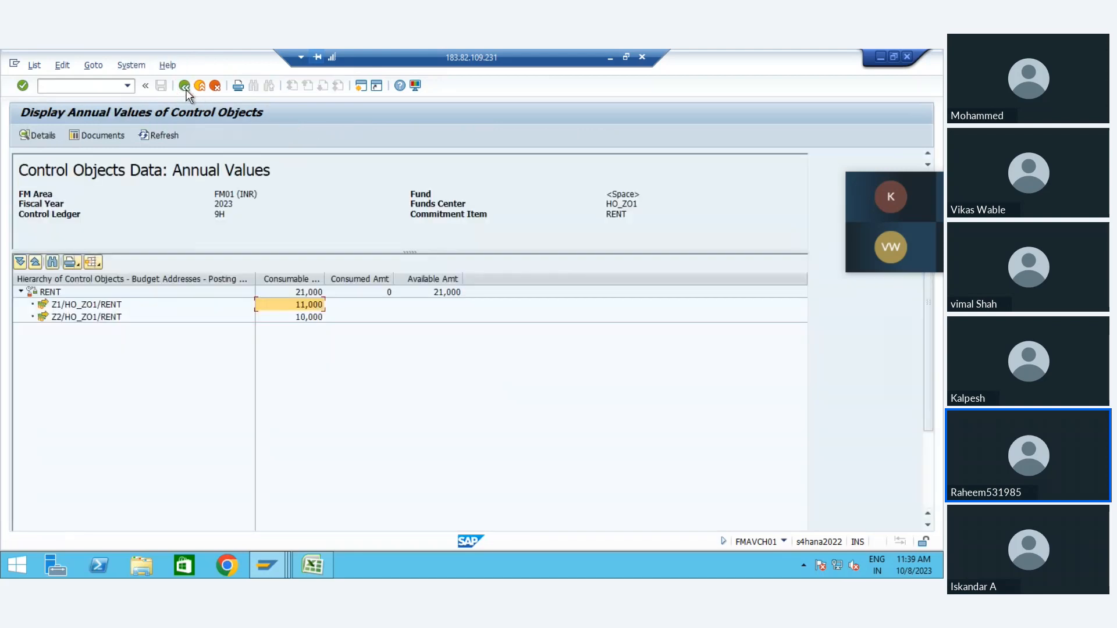
left_click(185, 87)
left_click(185, 87)
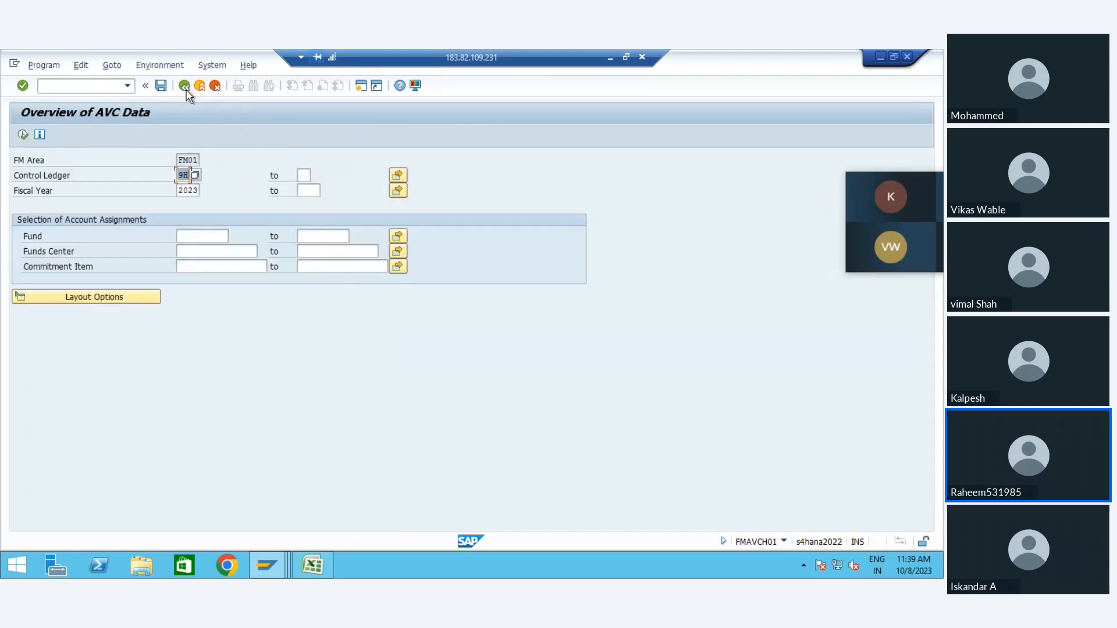
left_click(185, 87)
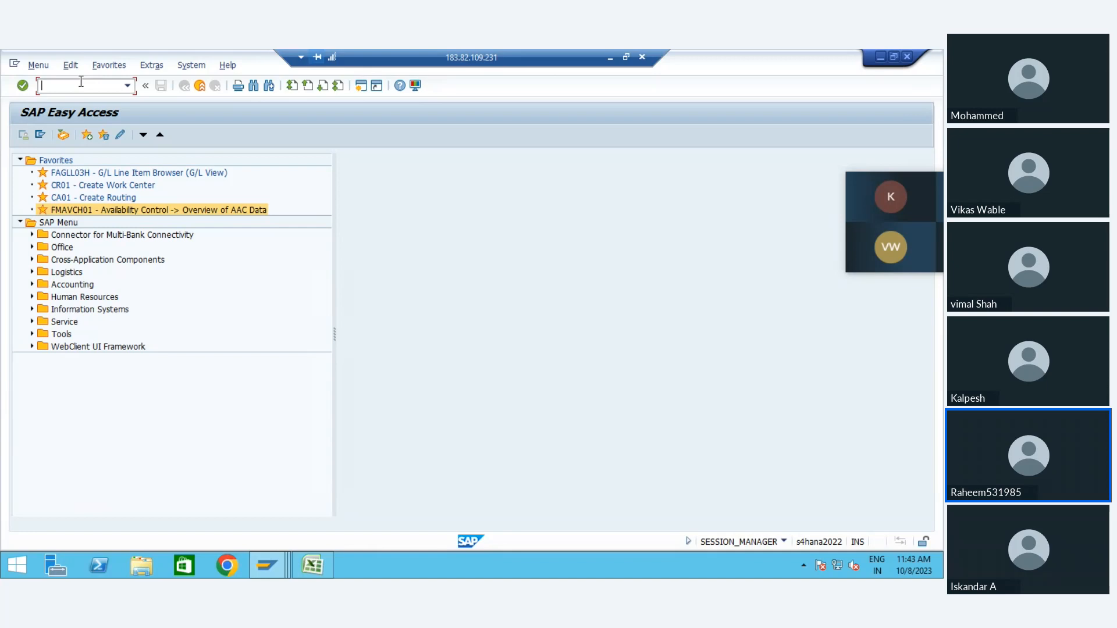
type("se38")
key("Return")
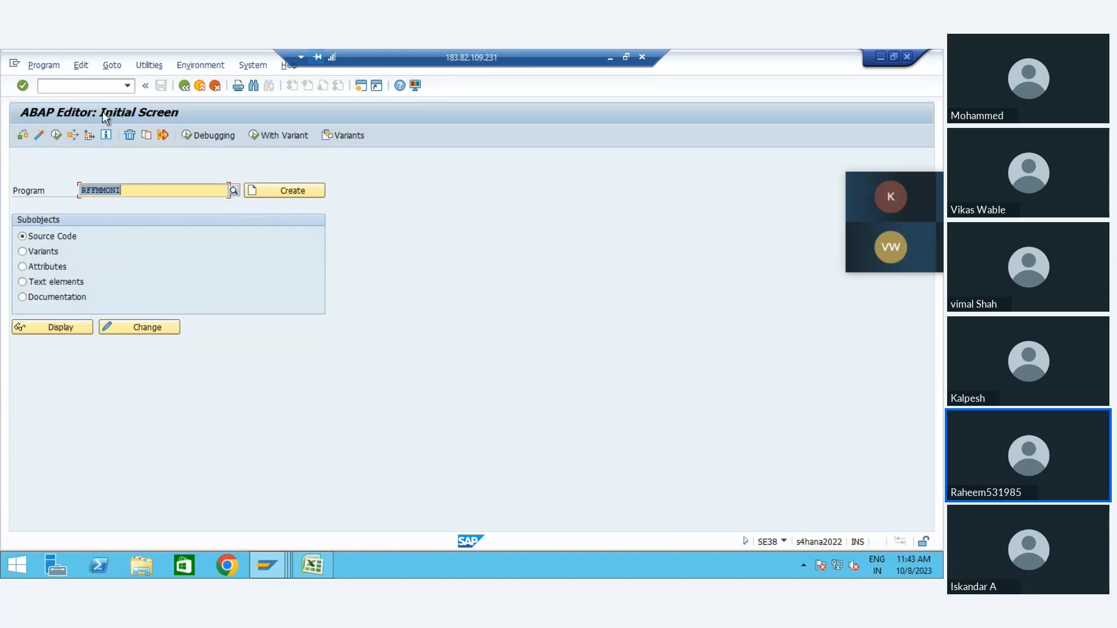
Step: Run program RFFMMONI for FM area FM01 with Accounting Interface, Assigned Objects and Update Profile Details included
left_click(130, 196)
left_click(56, 135)
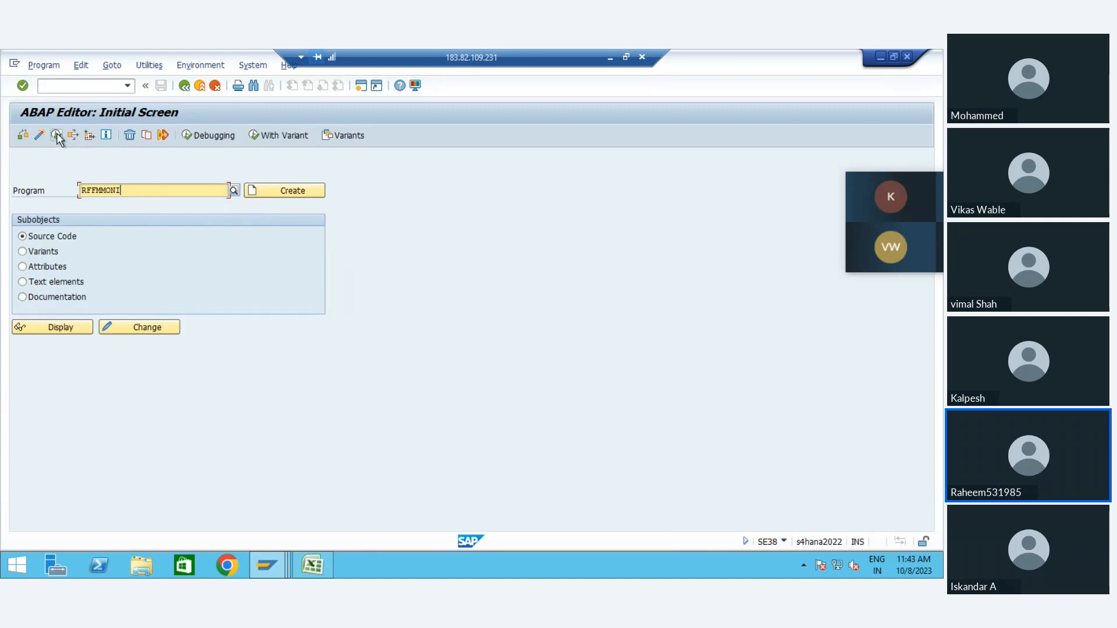
key("space")
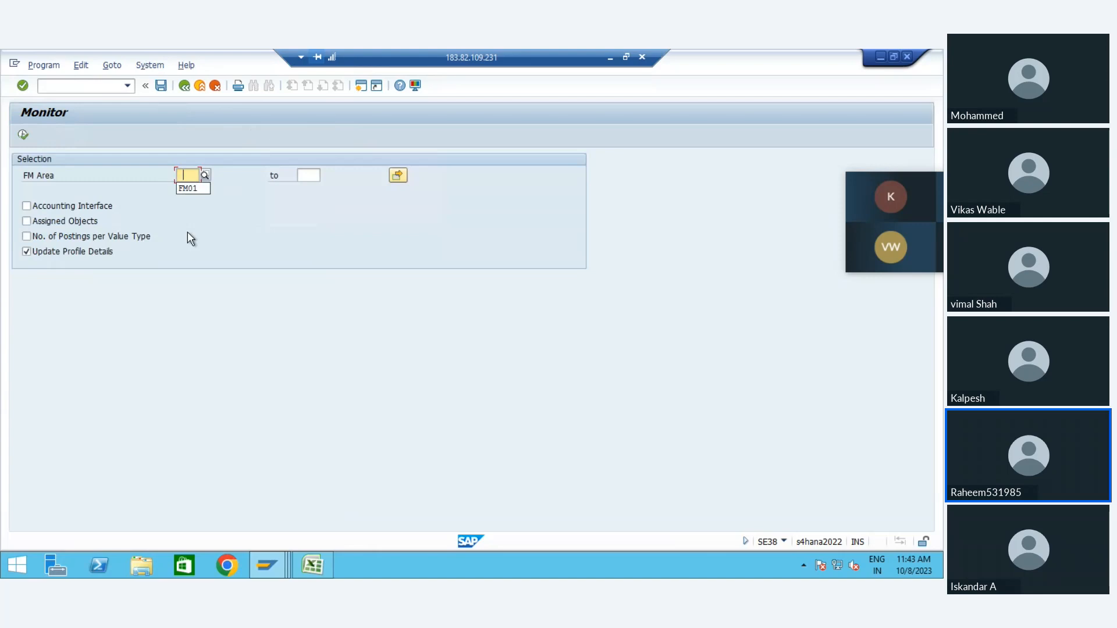
key("Down")
key("Return")
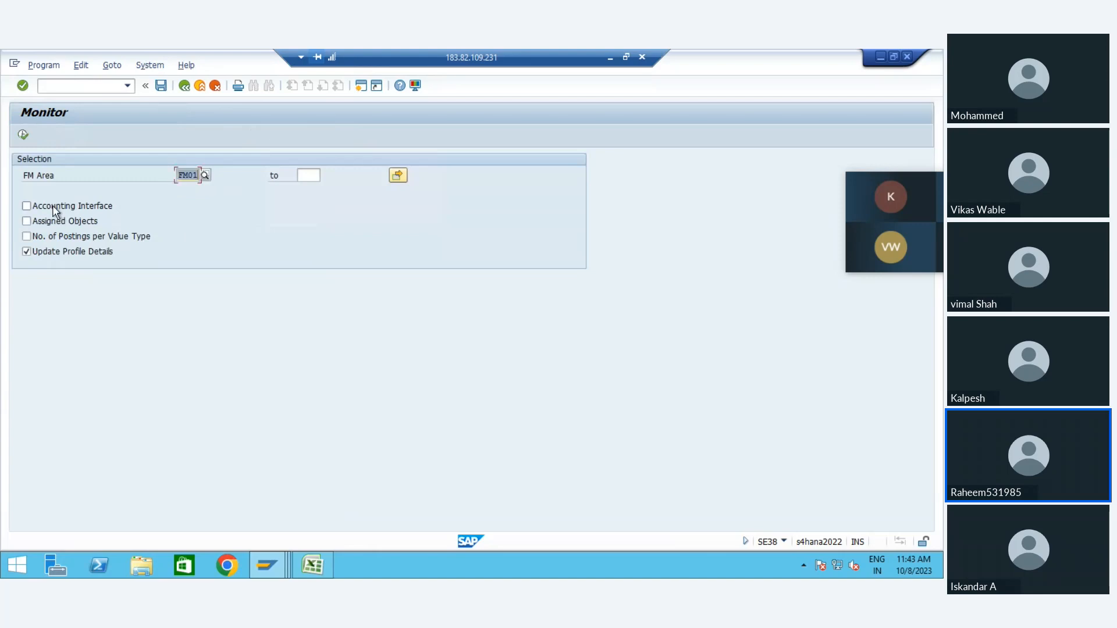
left_click(53, 206)
left_click(58, 222)
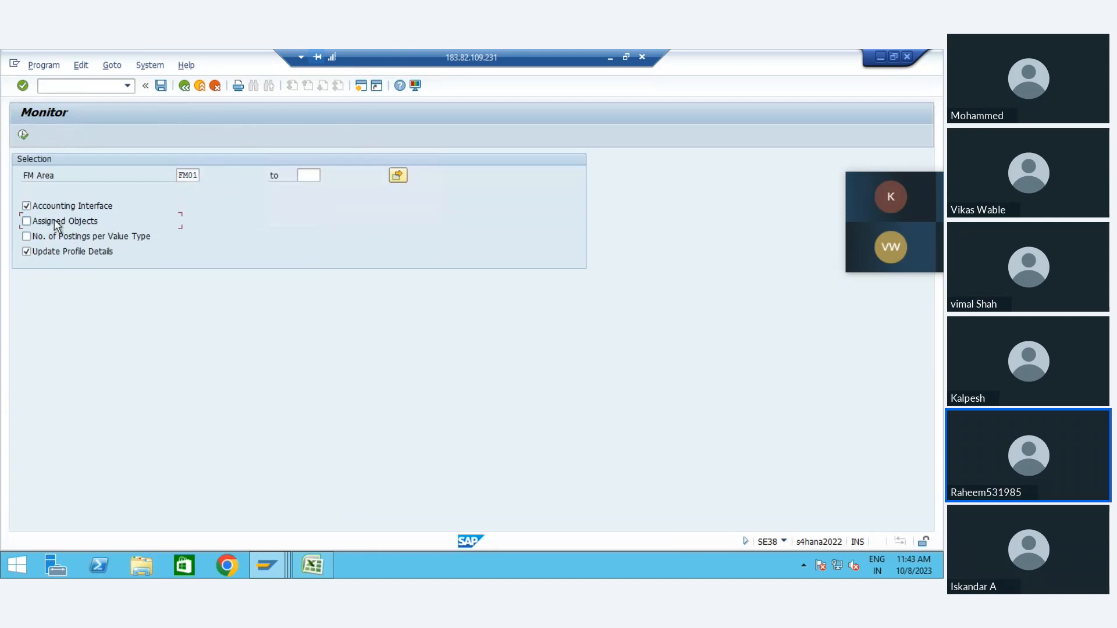
left_click(23, 136)
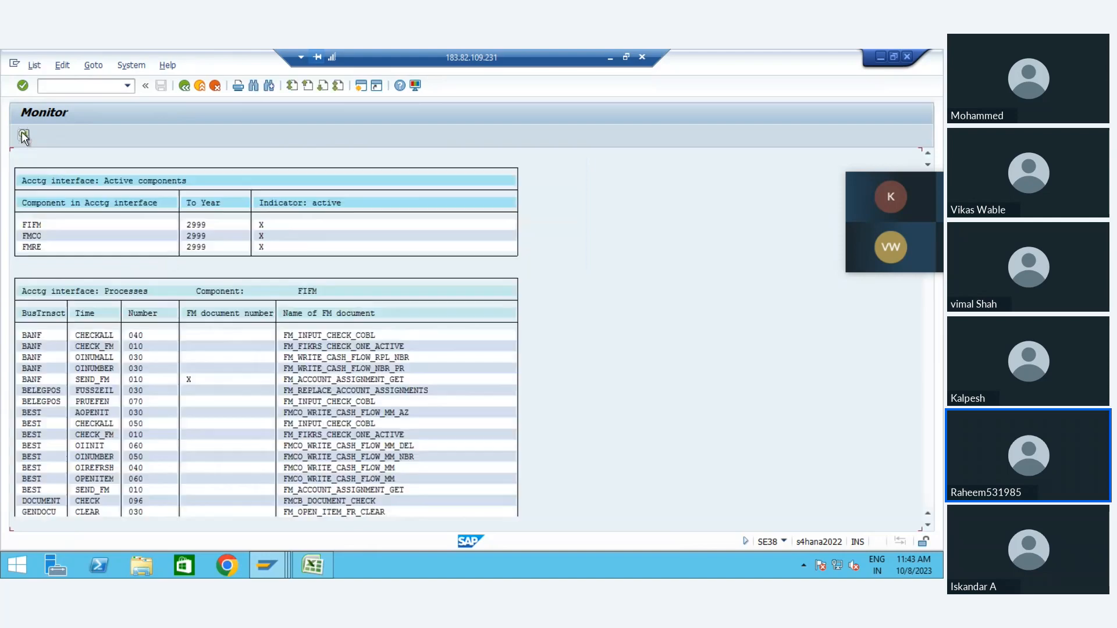
Step: Rerun the monitor for FM01 without Accounting Interface and Assigned Objects, keeping only Update Profile Details
left_click(184, 86)
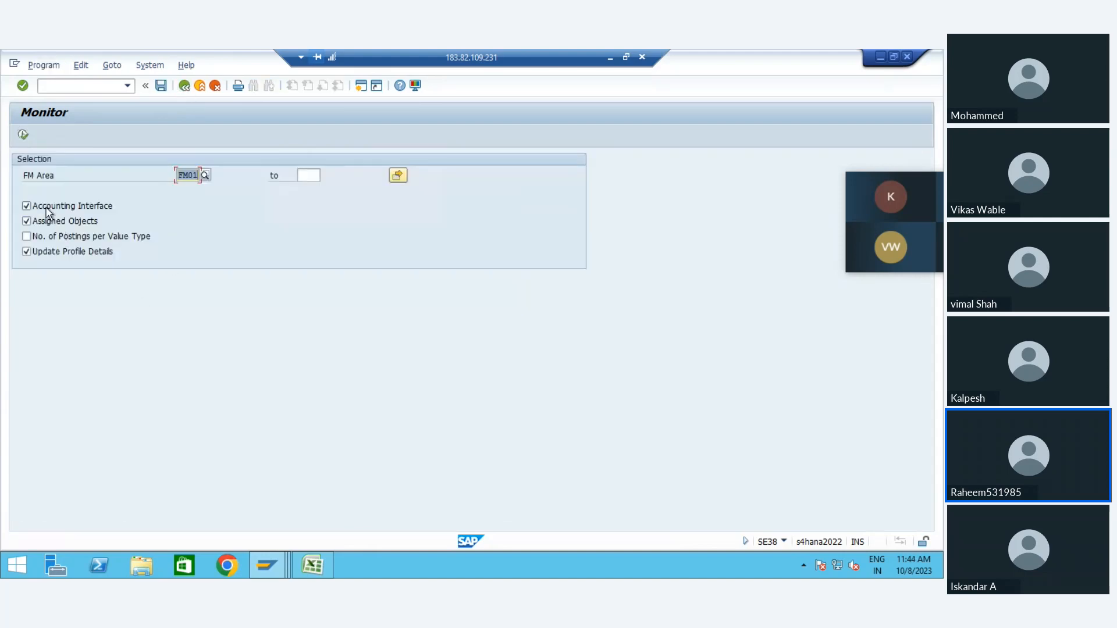
left_click(49, 207)
left_click(52, 223)
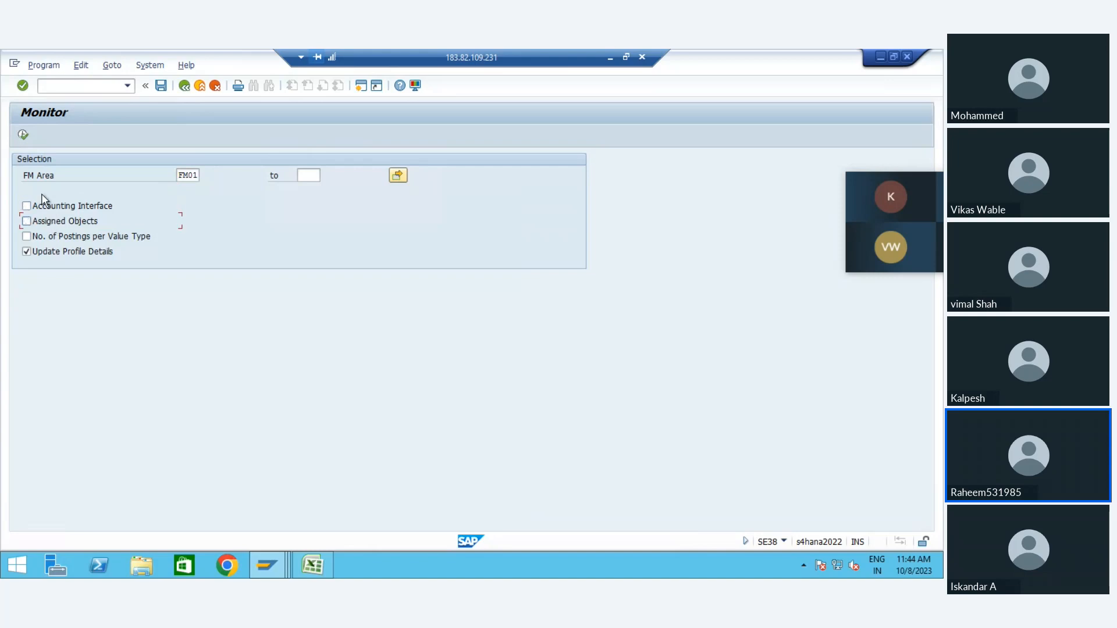
left_click(22, 135)
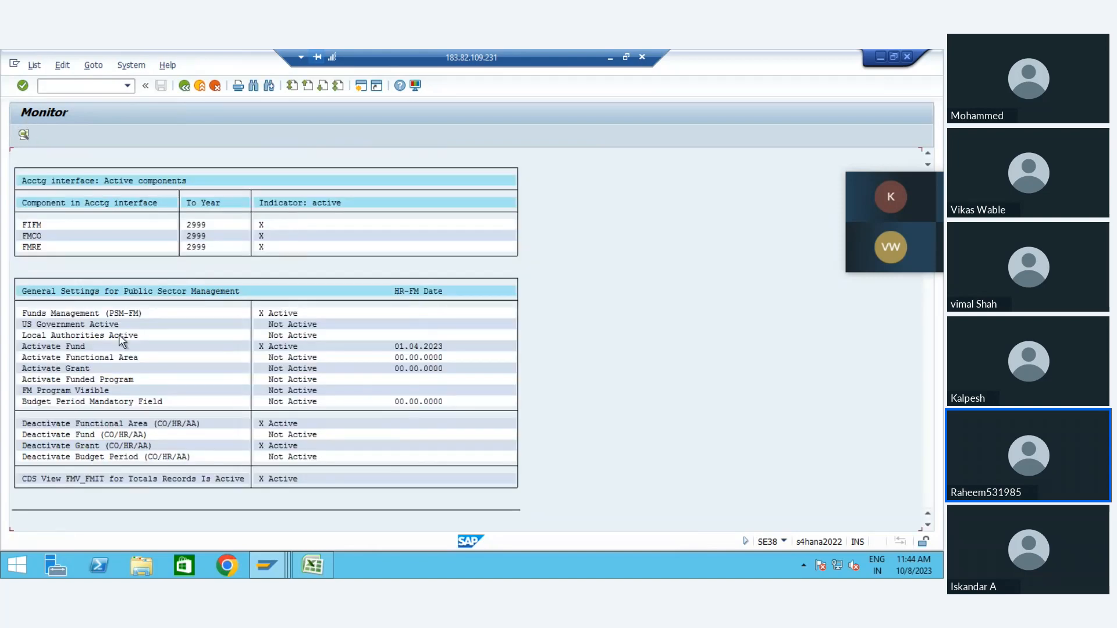
Step: Examine the general settings for Public Sector Management and the FM01 area and update control settings in the monitor report
left_click(265, 313)
left_click(294, 335)
left_click(282, 347)
left_click(67, 479)
left_click(87, 481)
left_click(77, 479)
key("Down")
scroll(146, 487, "down", 5)
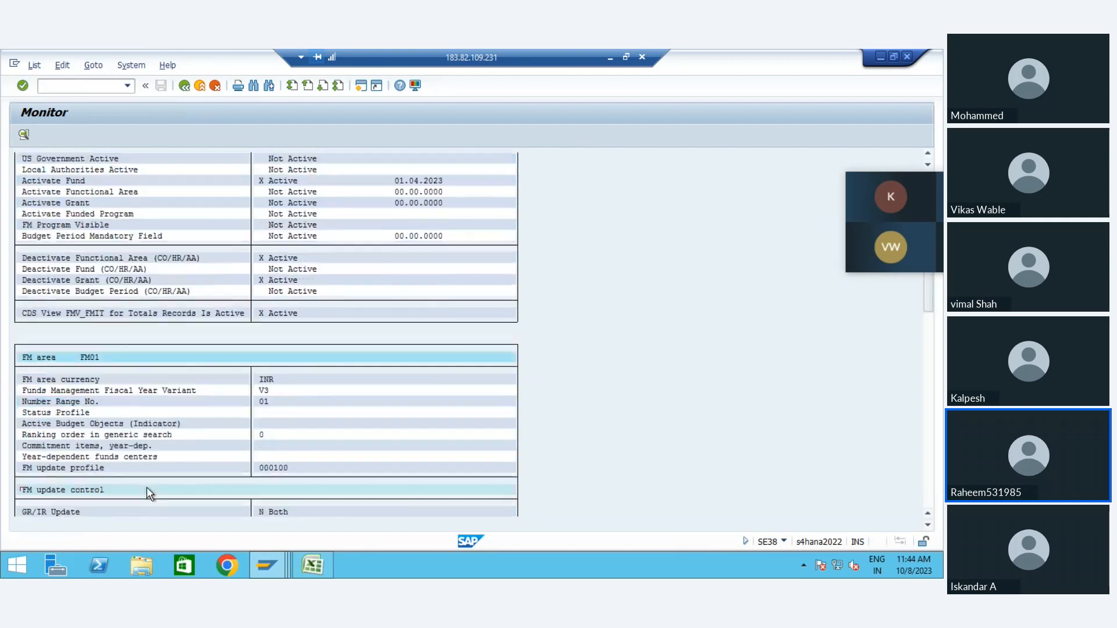
key("Down")
key("Down")
key("Down")
key("Down")
key("Down")
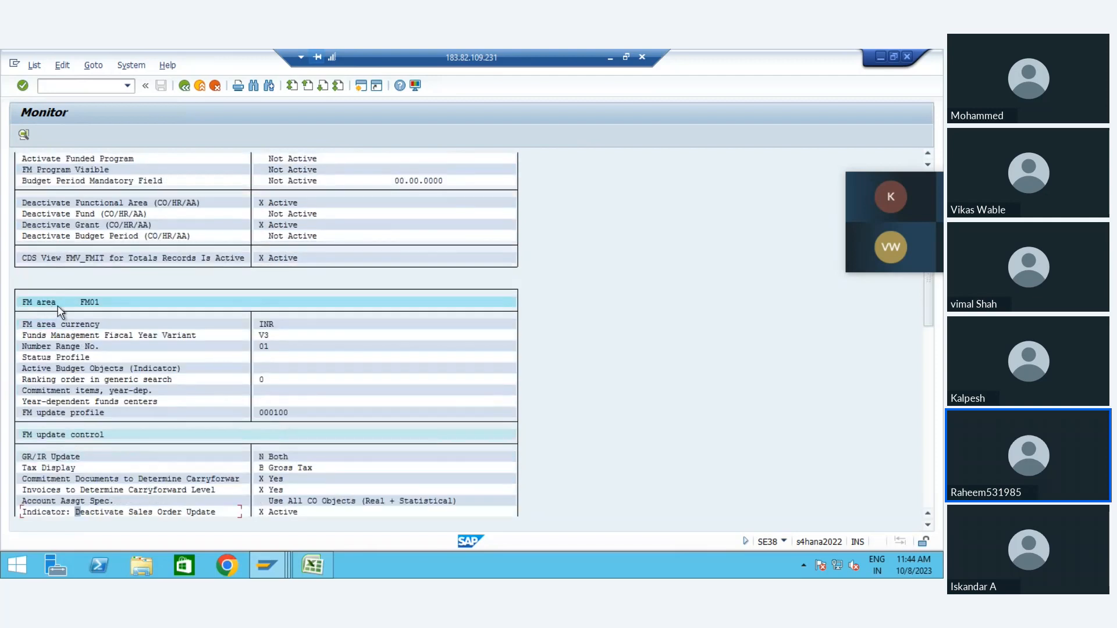
Step: Open the currency details behind FM area FM01's currency entry and return to the monitor report
left_click(92, 302)
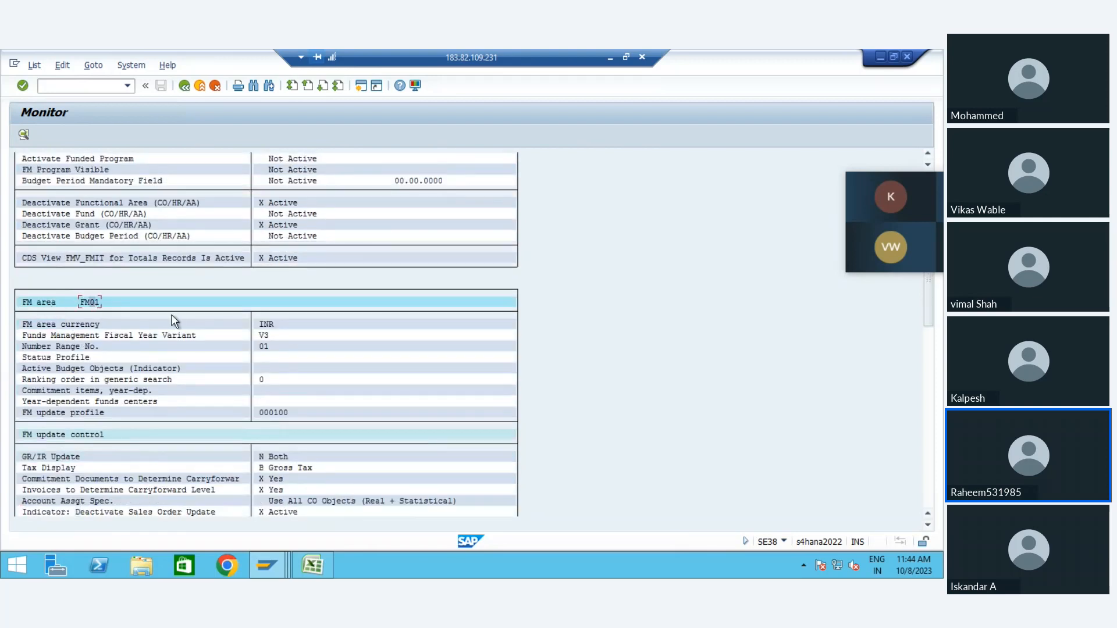
double_click(274, 328)
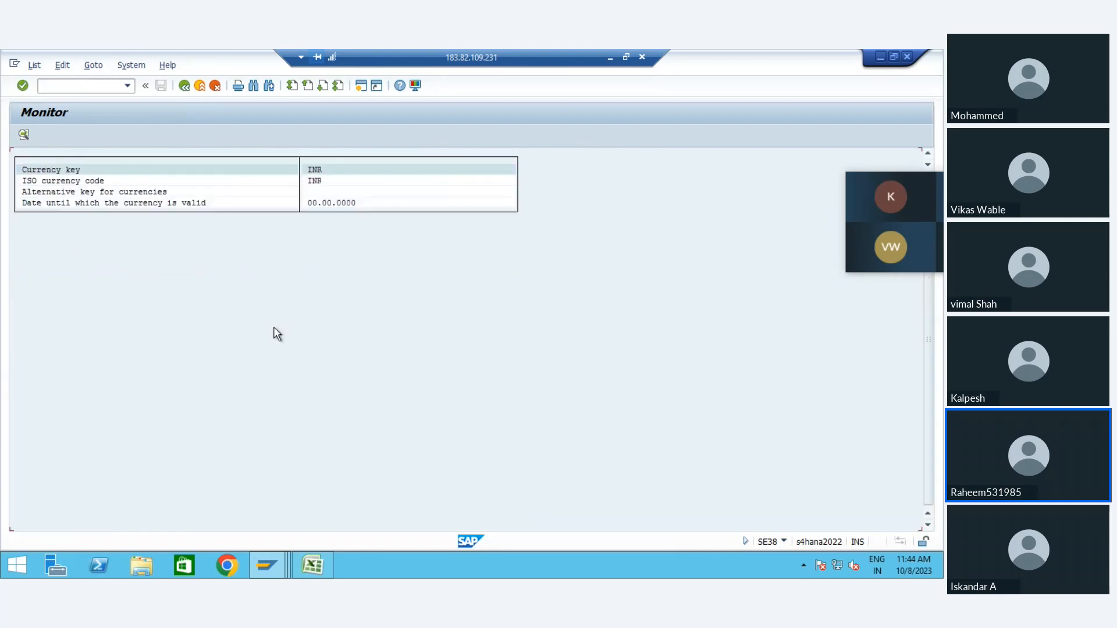
left_click(184, 85)
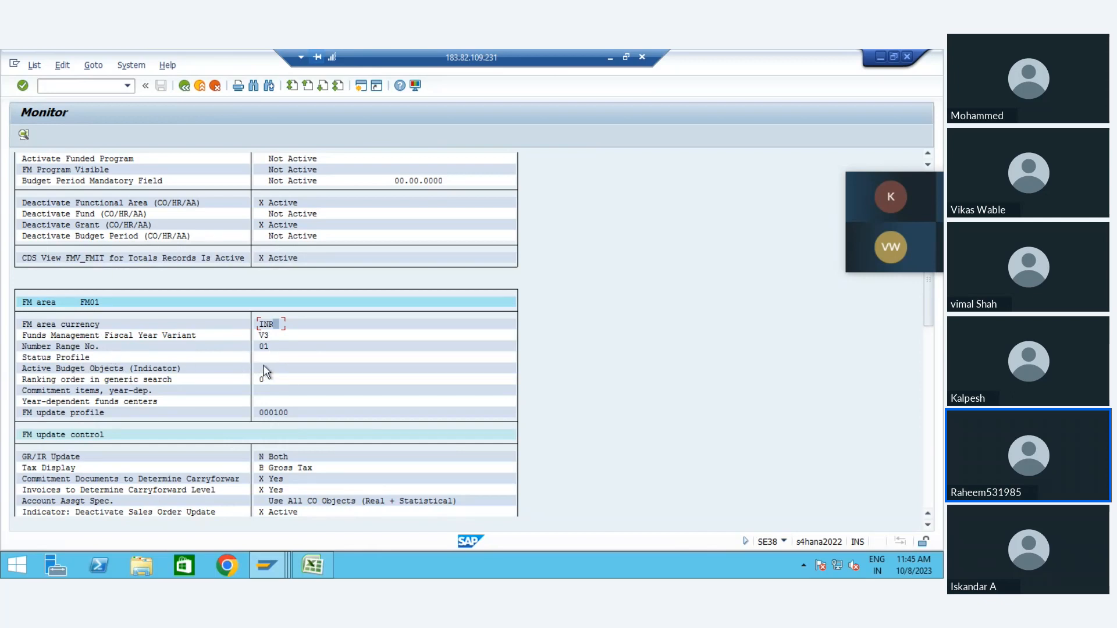
Step: Examine FM01's generic search ranking and its update control settings, including GR/IR update, tax display, carryforward indicators and sales order update deactivation
left_click(126, 381)
left_click(92, 380)
left_click(261, 381)
left_click(261, 458)
left_click(279, 458)
left_click(43, 457)
left_click(271, 458)
left_click(273, 469)
left_click(274, 481)
left_click(281, 491)
scroll(289, 512, "down", 4)
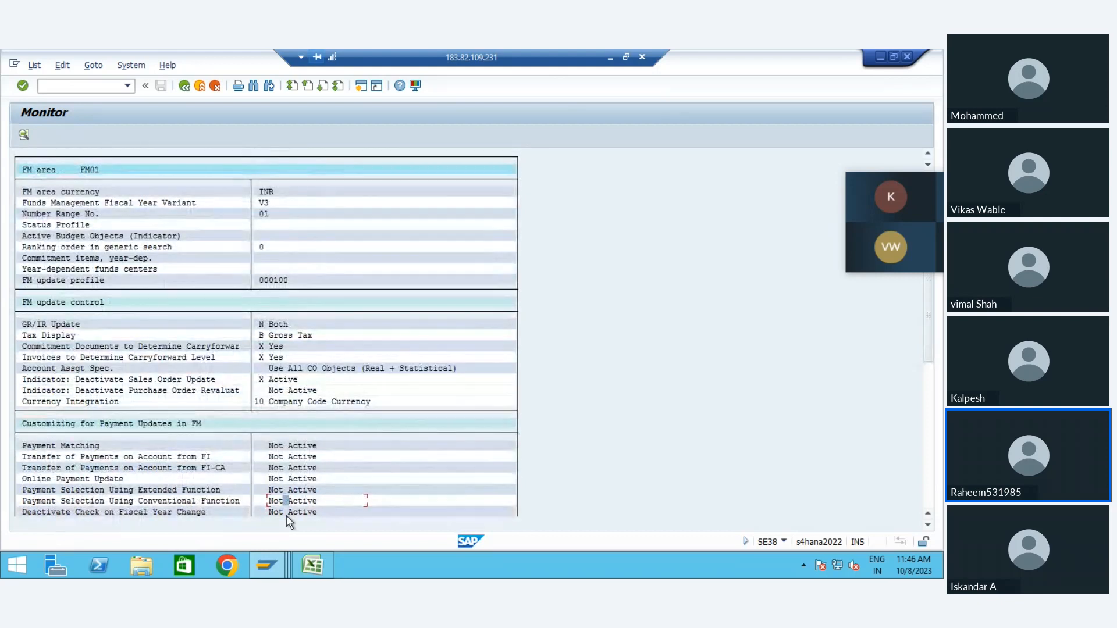
left_click(291, 380)
Step: Examine the payment update customizing, assigned company codes and non-value-type-dependent update control, including the update profile and annual-based encumbrance tracking
scroll(112, 487, "down", 2)
scroll(110, 481, "down", 2)
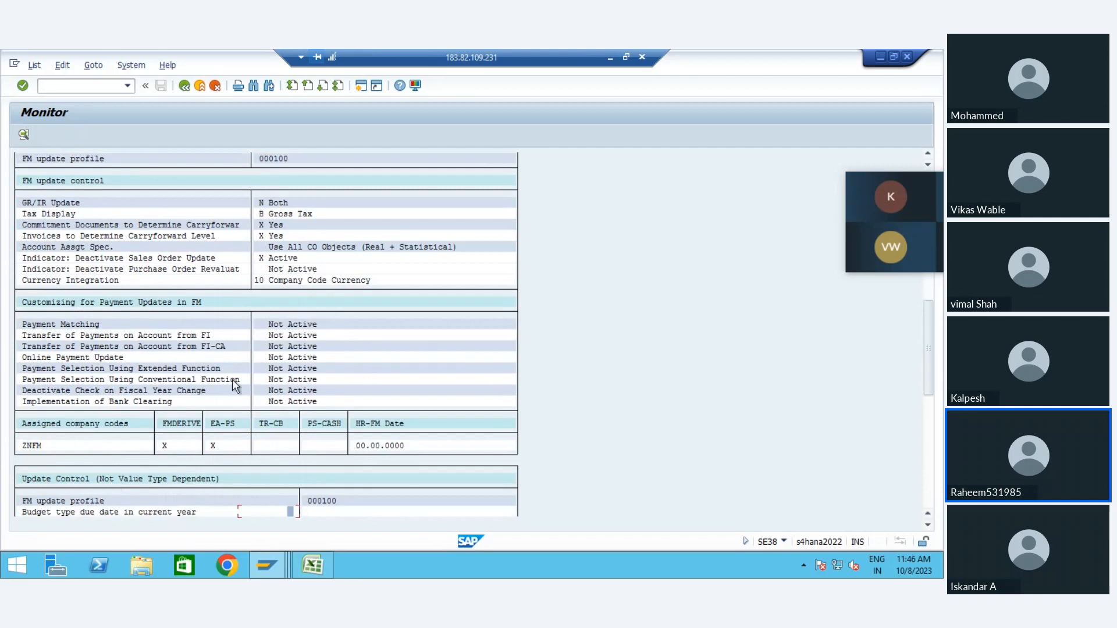
scroll(232, 380, "down", 2)
scroll(232, 380, "down", 5)
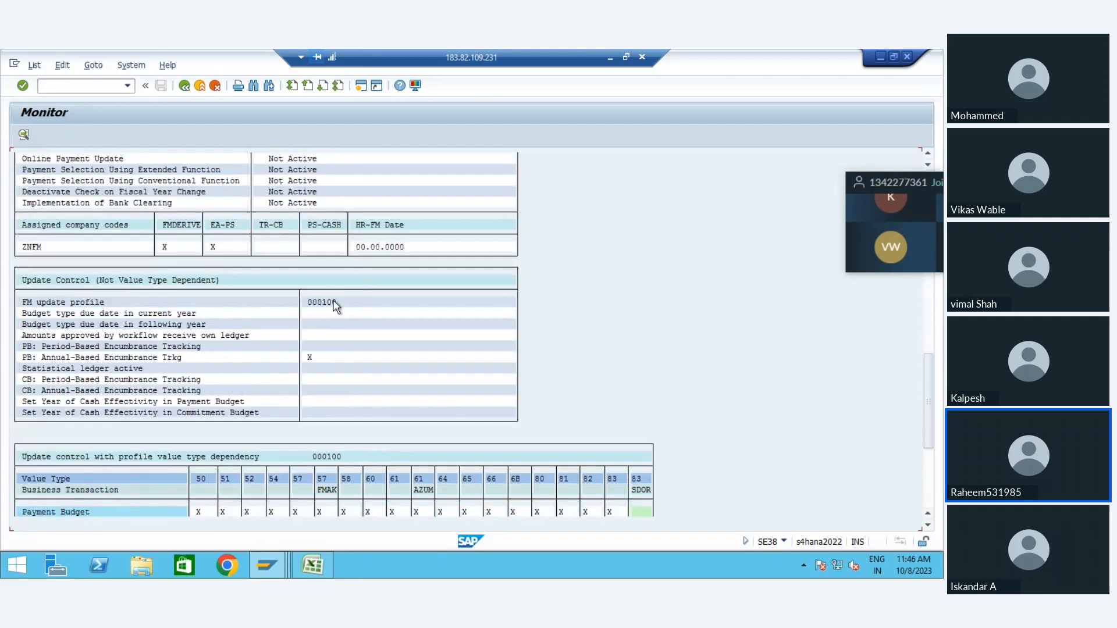
left_click(334, 302)
left_click(128, 362)
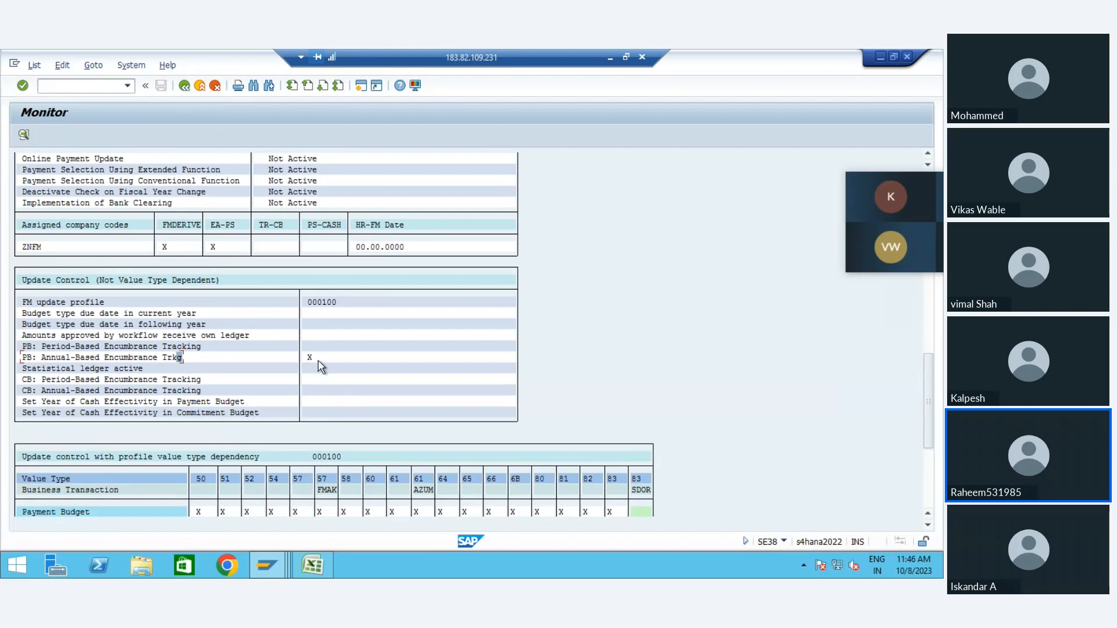
left_click(314, 359)
Step: Examine the update control by value type for the FM update profile, checking the Payment Budget Date row against the date legend
scroll(333, 361, "down", 2)
scroll(334, 360, "down", 5)
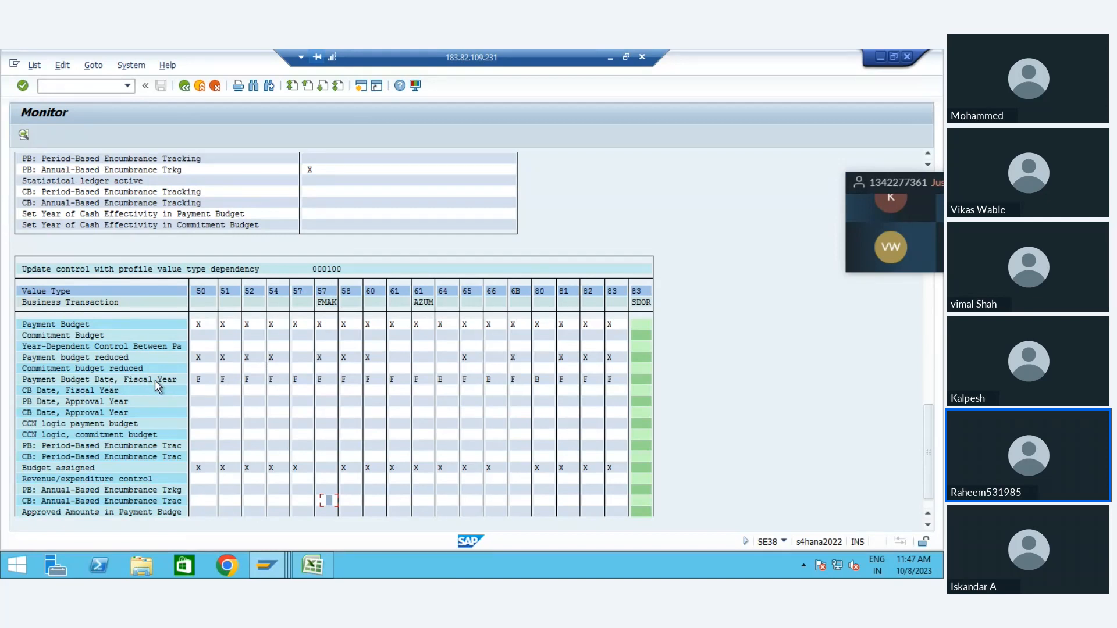
left_click(199, 382)
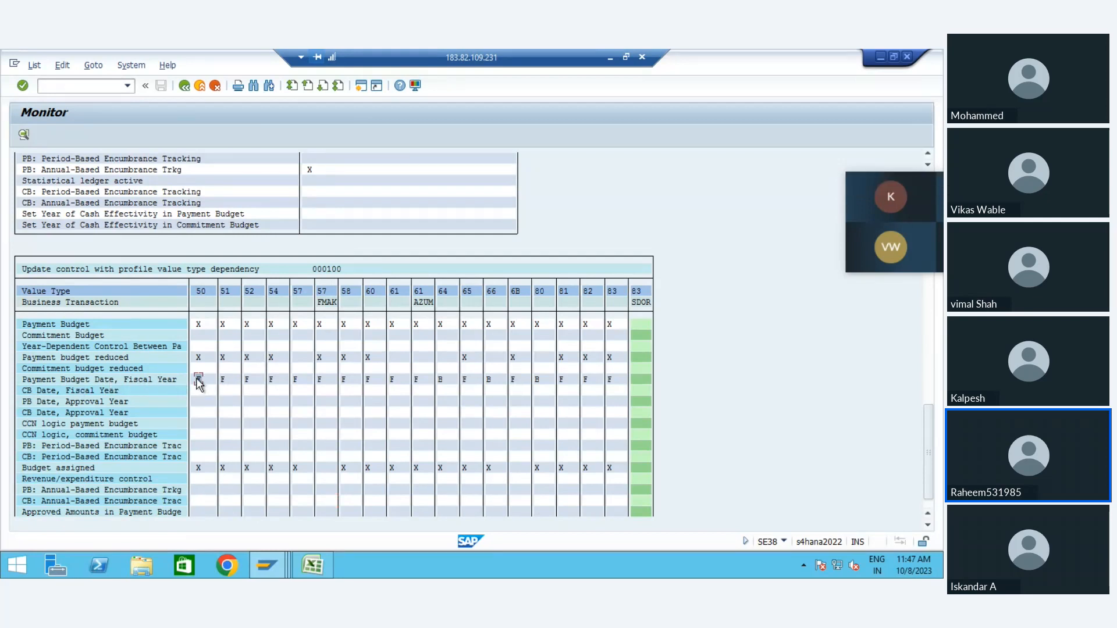
left_click(222, 381)
scroll(42, 492, "down", 1)
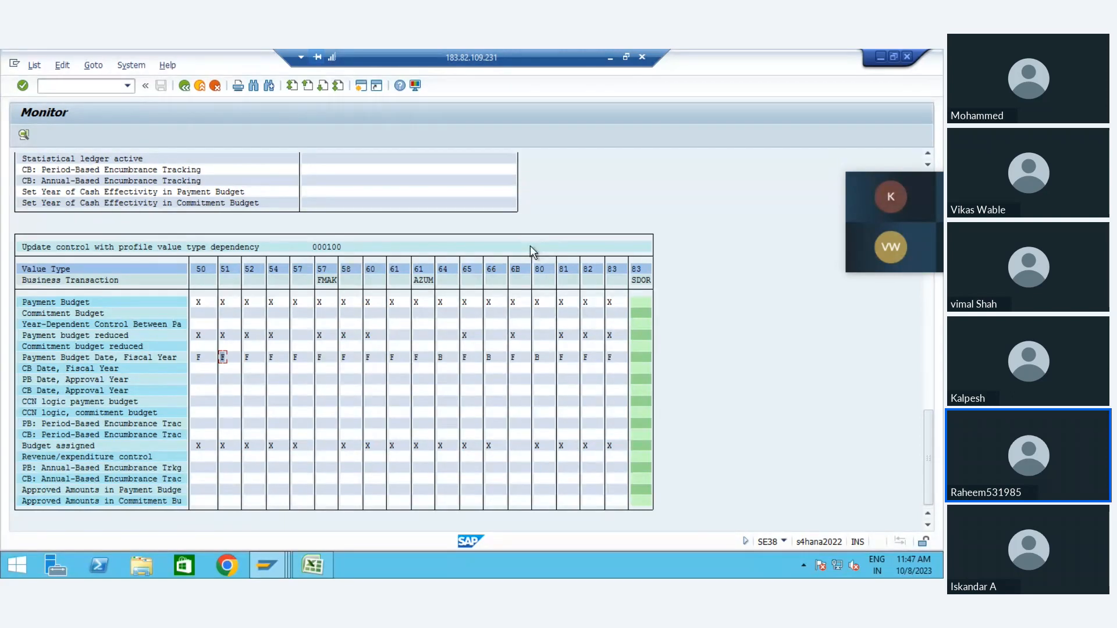
key("Down")
key("Down")
key("Down")
key("Down")
key("Down")
key("Down")
key("Down")
key("Down")
key("Down")
key("Down")
key("Down")
key("Down")
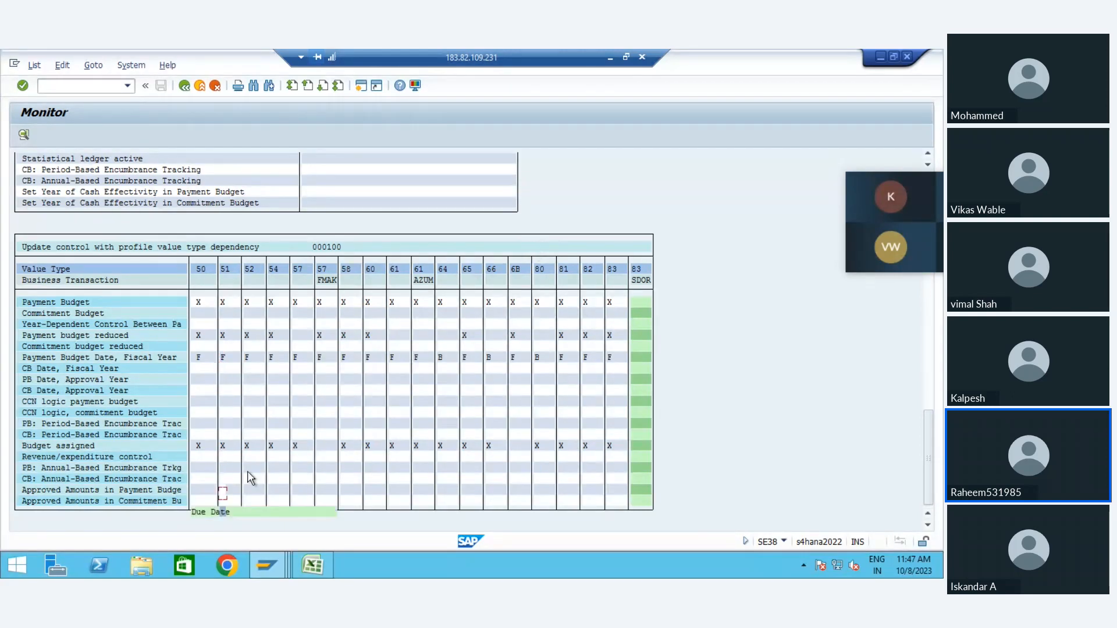
key("Down")
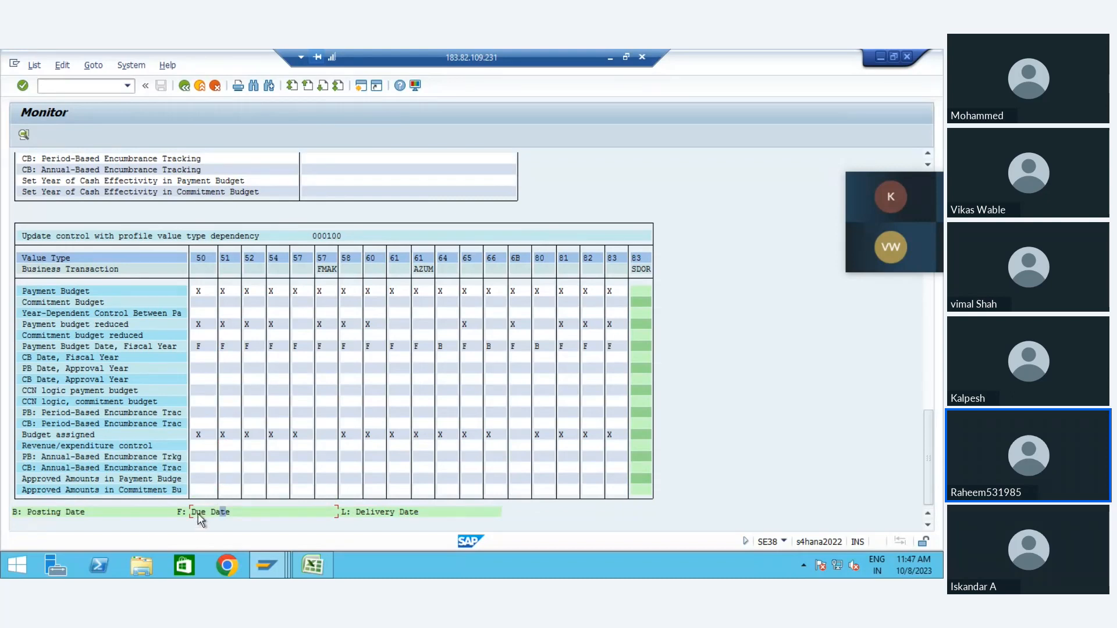
left_click(386, 513)
left_click(365, 514)
Step: Leave the monitor, run program RGZZGLUX from the ABAP Editor and review its generation log
left_click(185, 87)
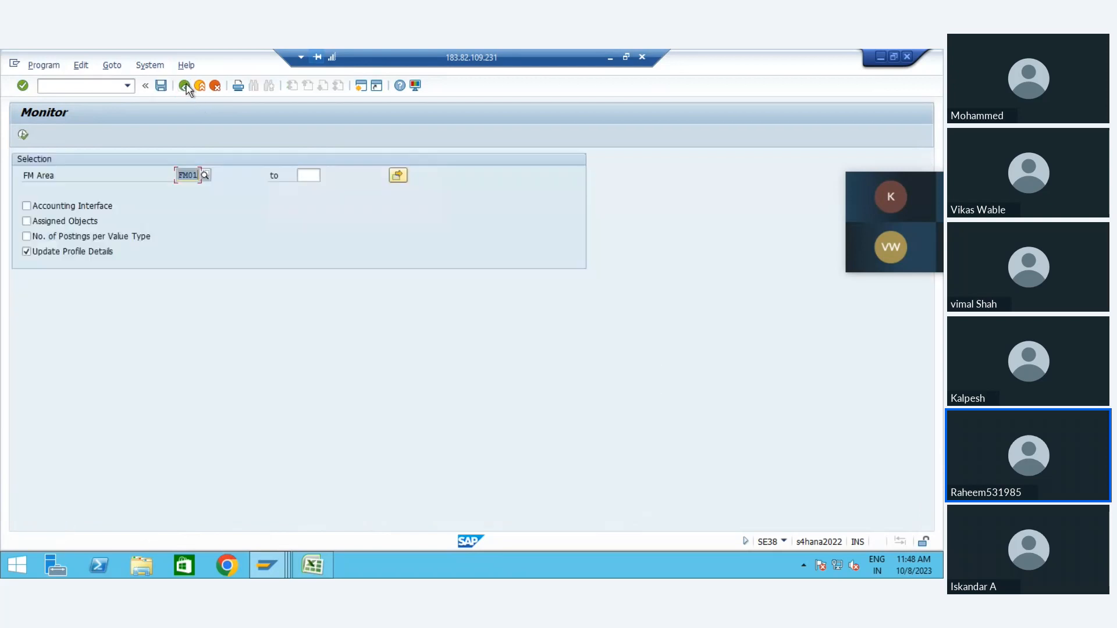
left_click(185, 86)
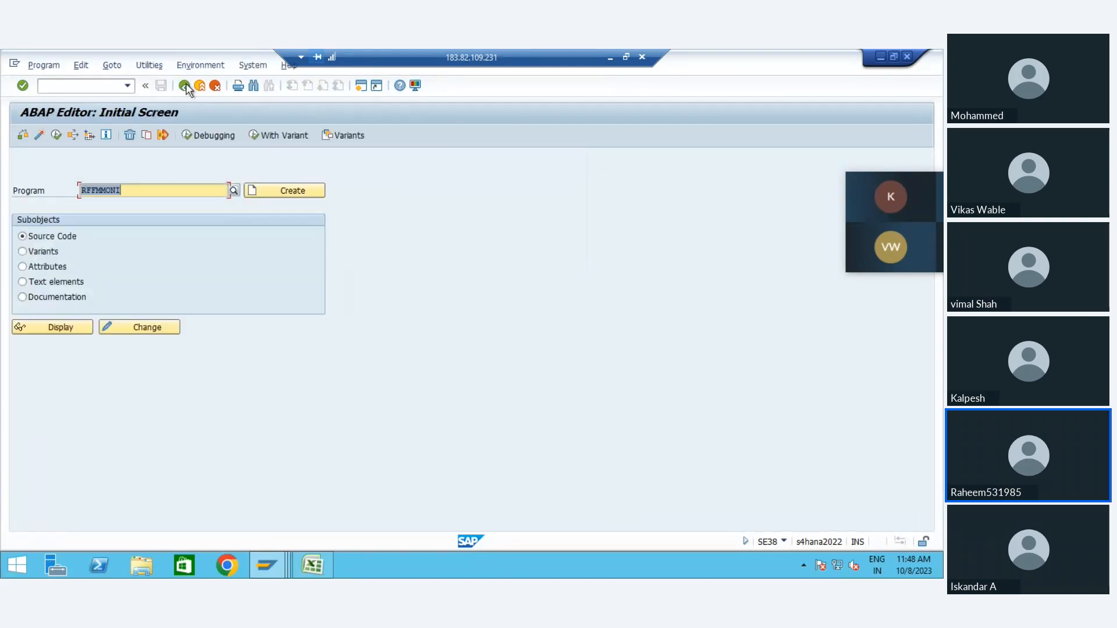
left_click(186, 87)
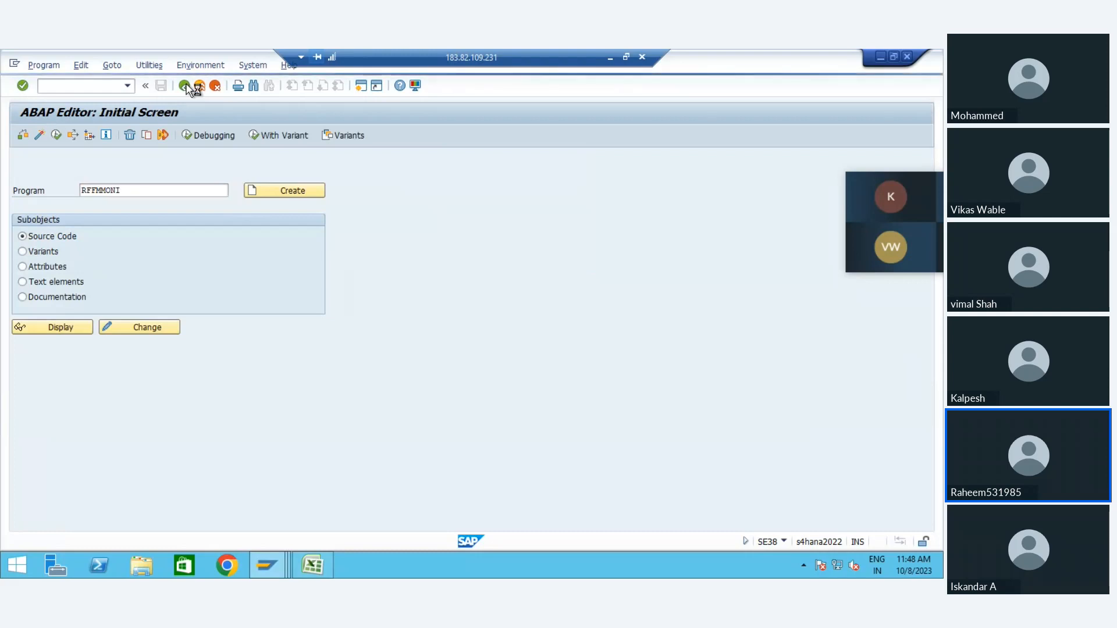
left_click(131, 190)
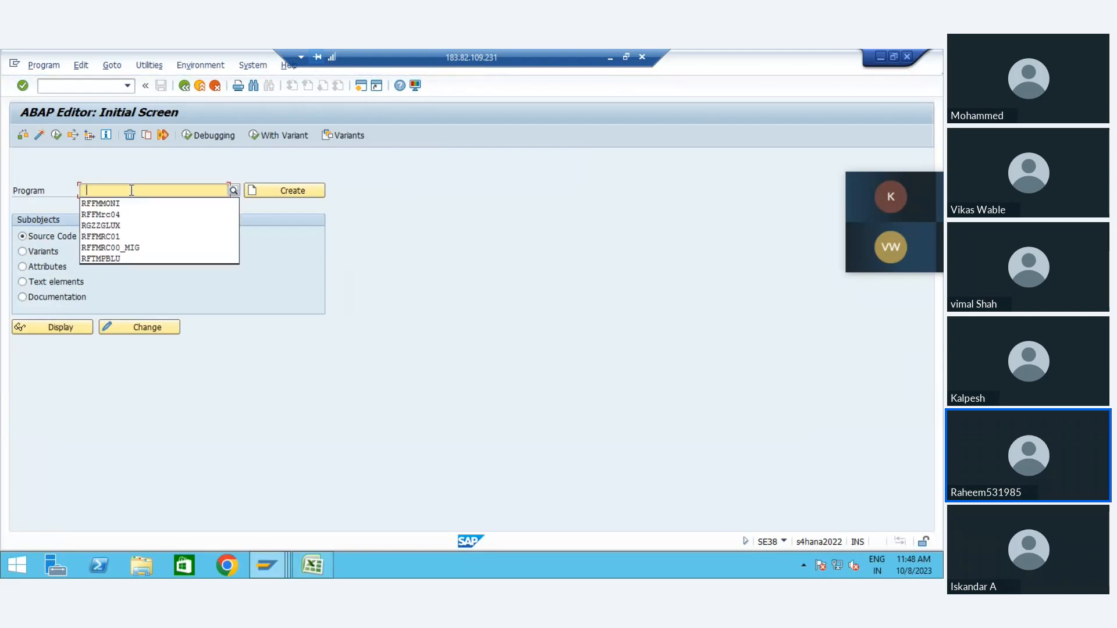
left_click(120, 226)
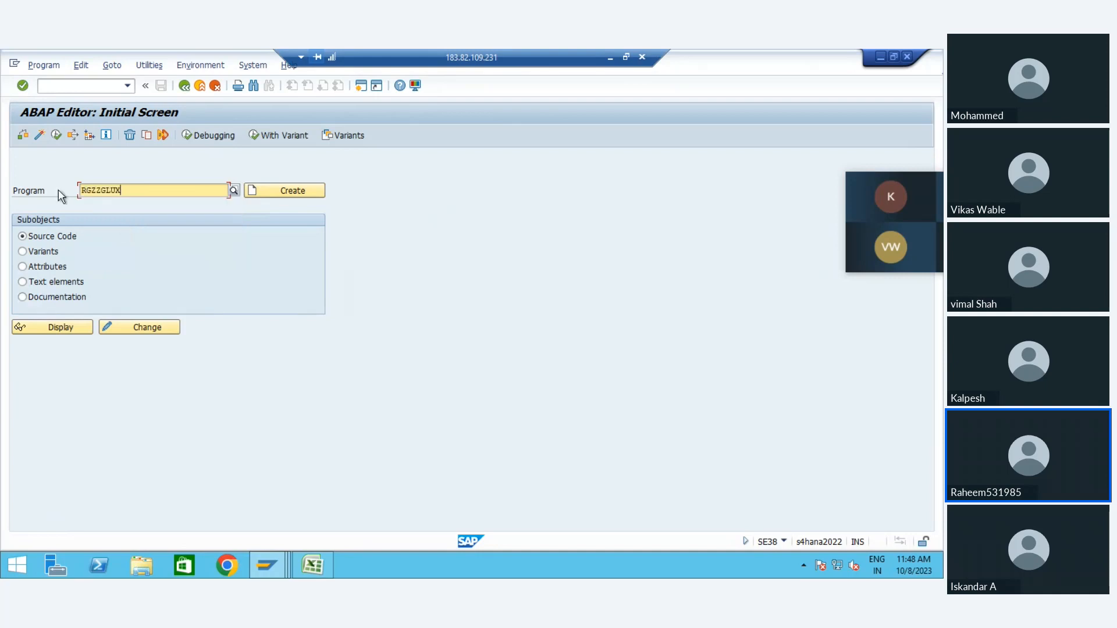
left_click(56, 135)
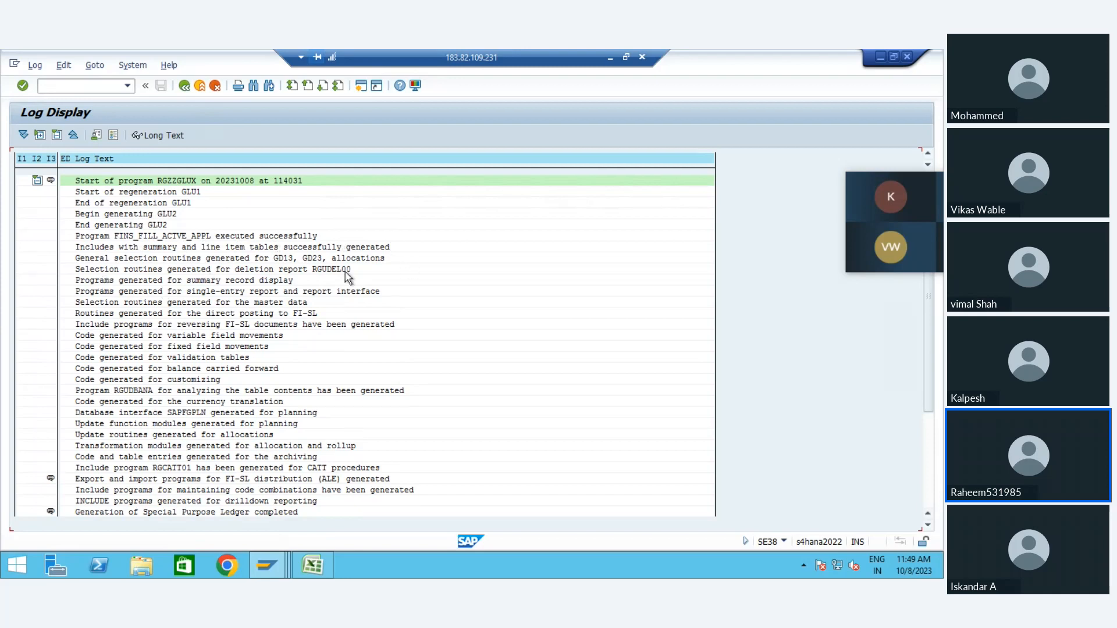
scroll(347, 276, "down", 4)
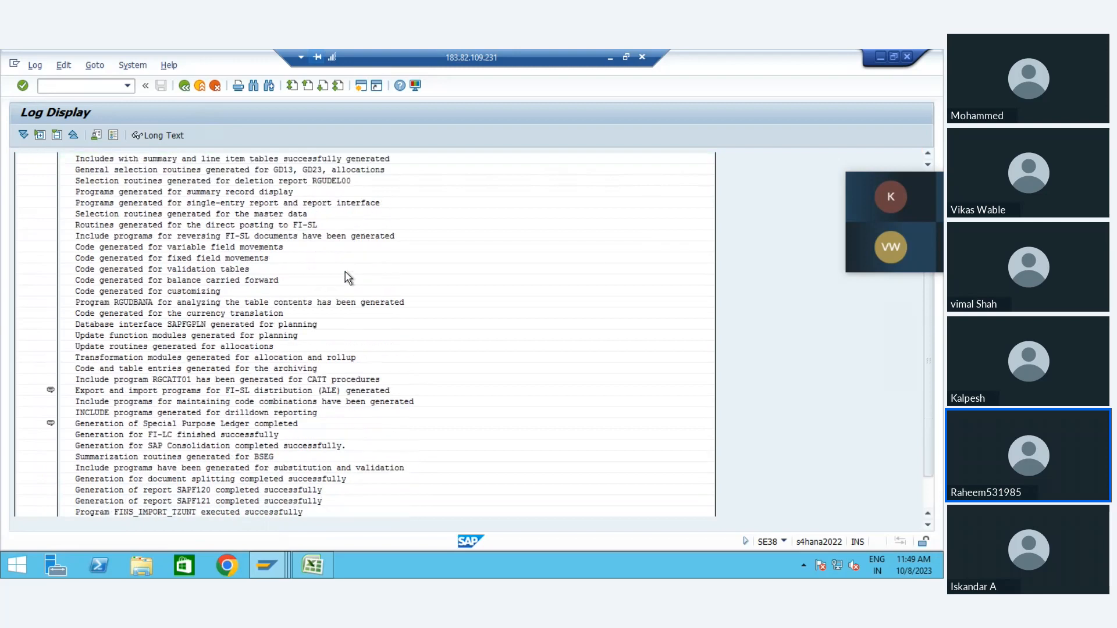
scroll(348, 276, "down", 1)
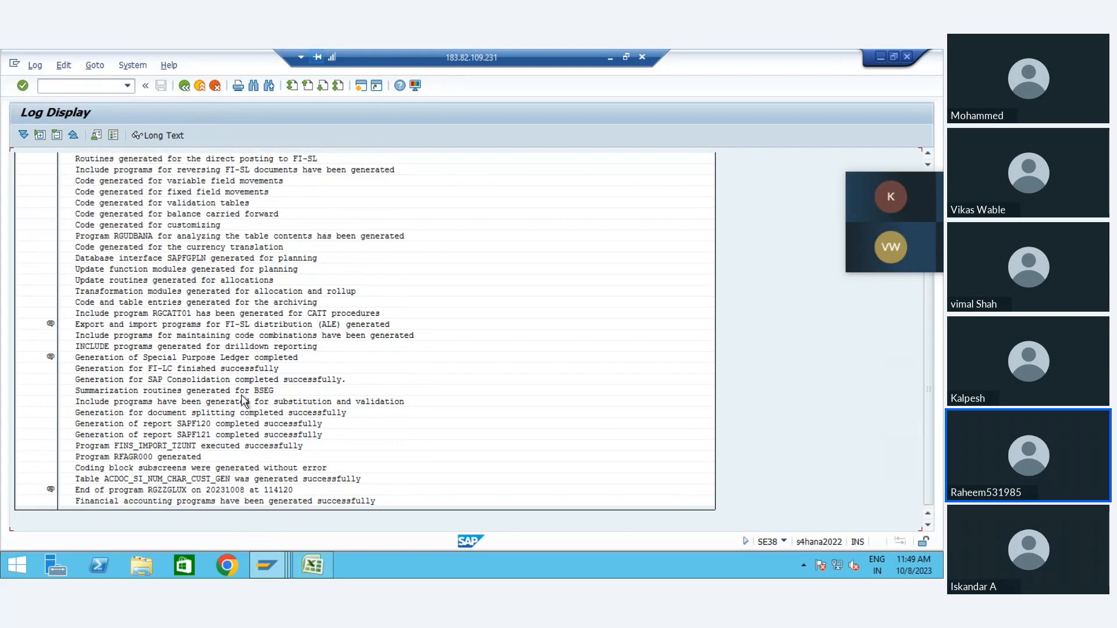
Step: Leave the log display for SAP Easy Access and start transaction FB60
left_click(184, 86)
left_click(184, 86)
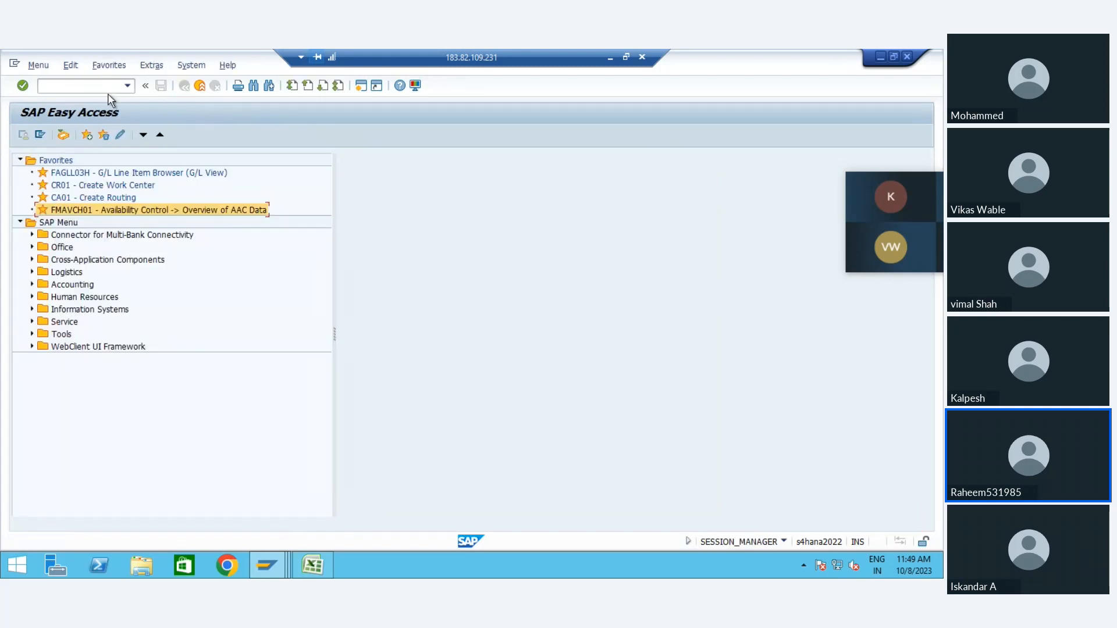
left_click(107, 87)
type("fb60")
key("Return")
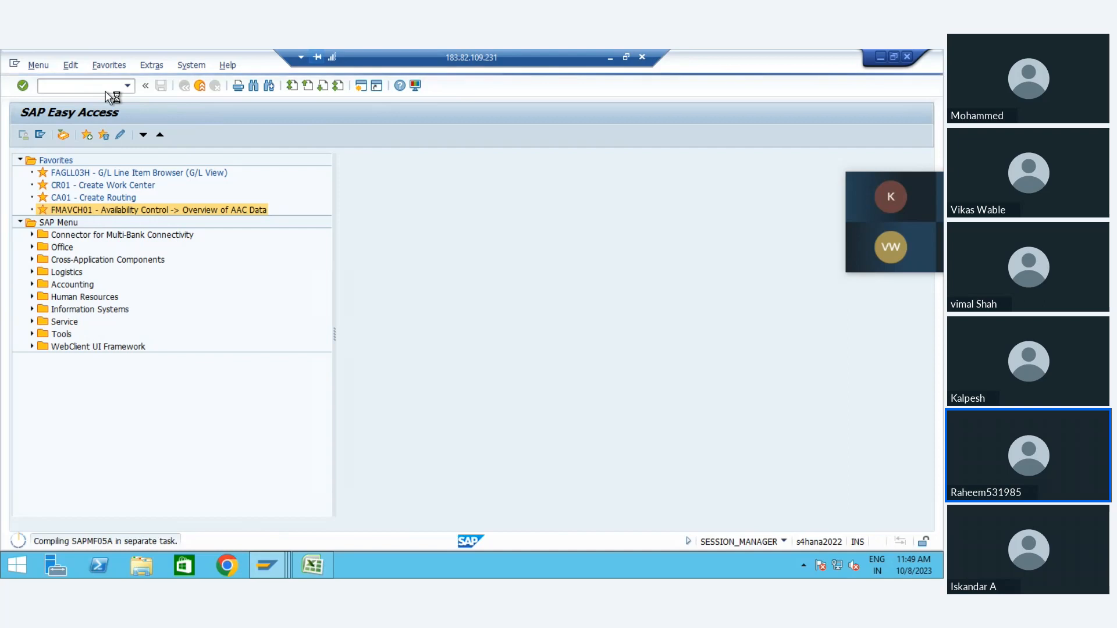
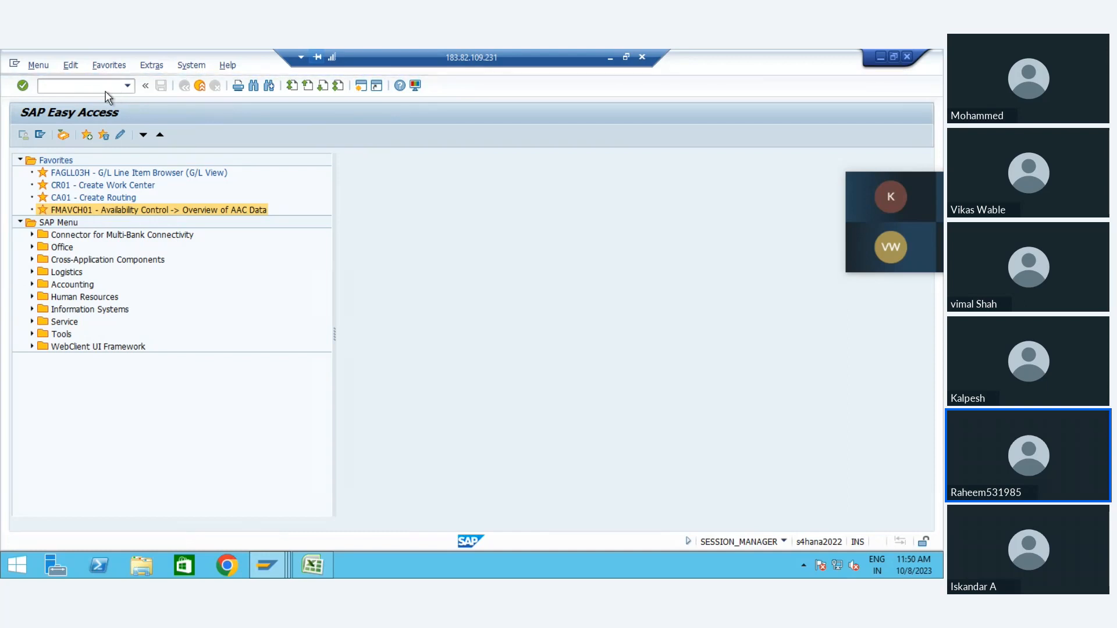
Step: Fill in the invoice header with vendor Flavors Supplier, invoice date 01.10.2023, reference 01.10.2023 and amount 50000 INR
type("1")
key("Down")
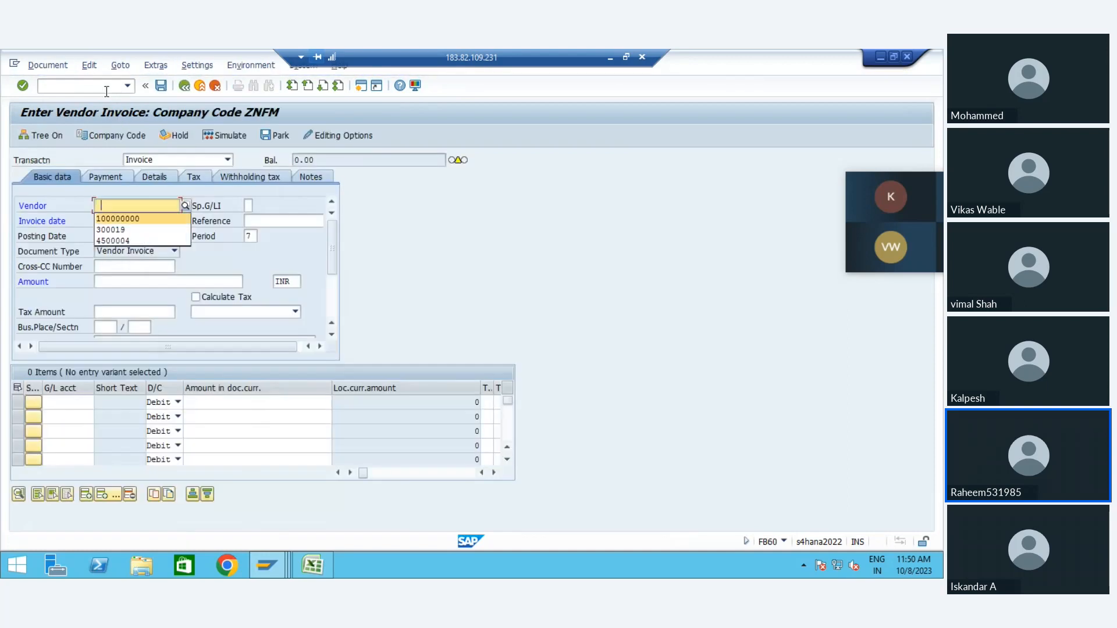
key("Return")
key("Tab")
key("Down")
key("Return")
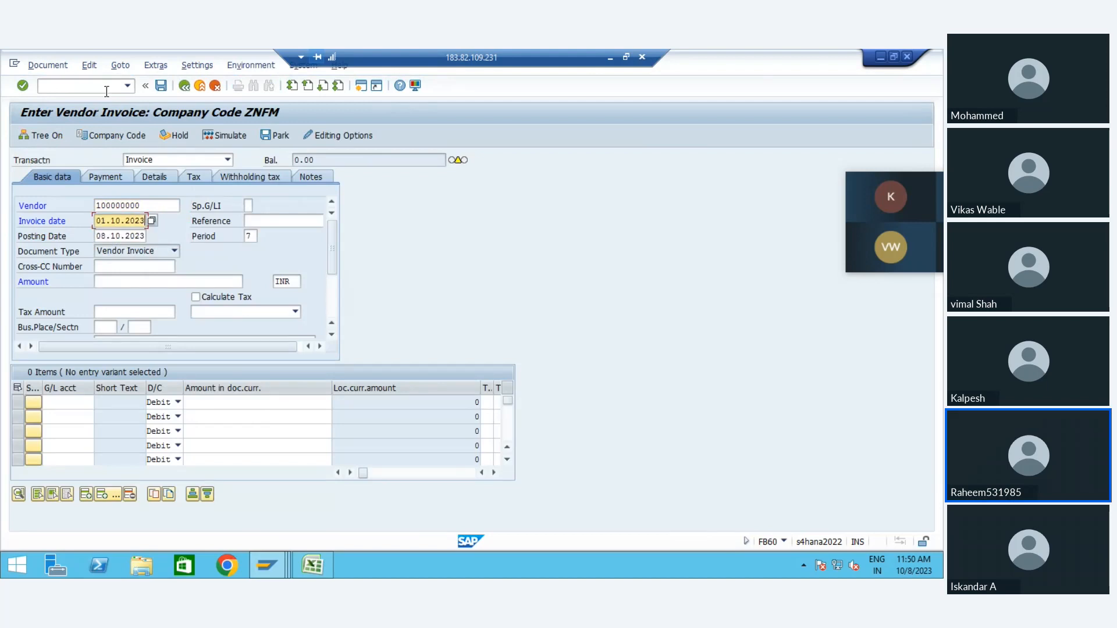
key("Tab")
key("Down")
key("Return")
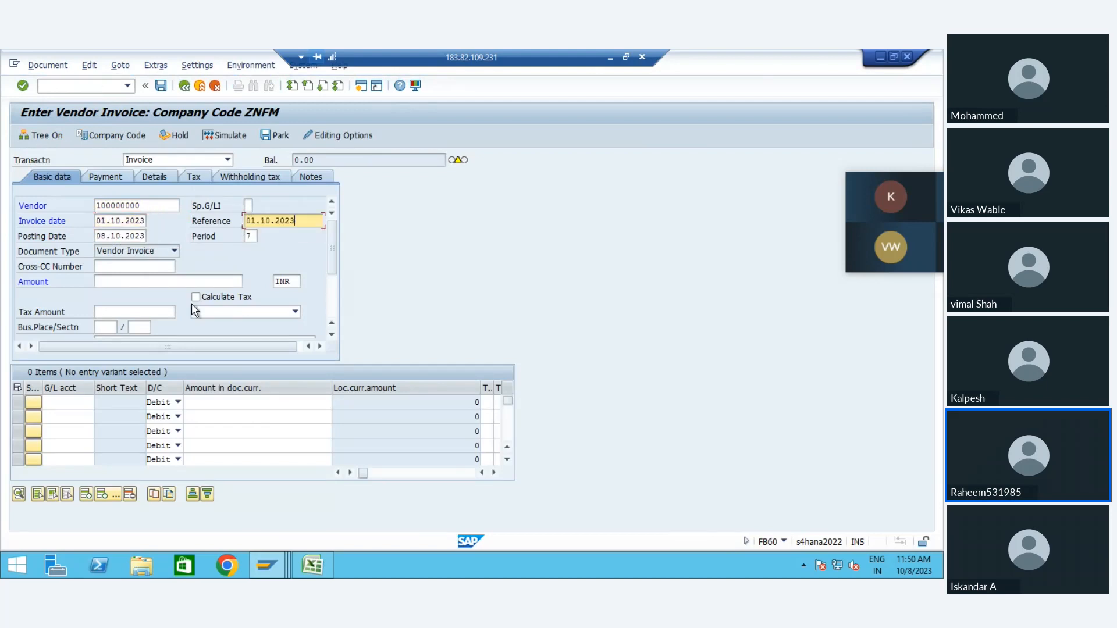
left_click(131, 280)
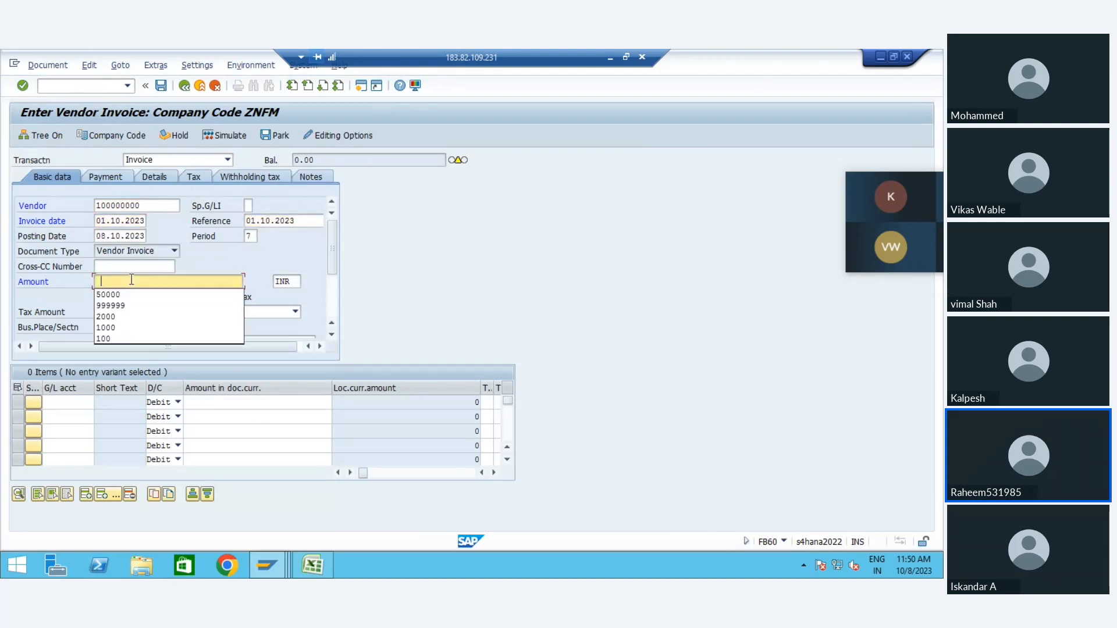
key("Down")
key("Return")
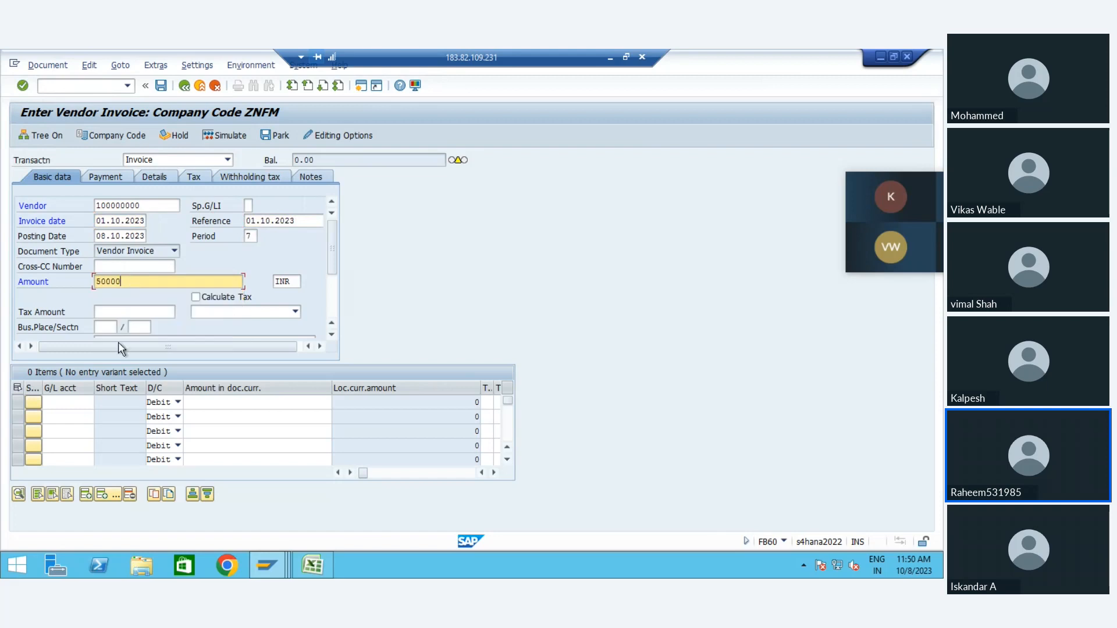
Step: Add a debit line item for G/L account 420000 with an amount of 50000
left_click(77, 399)
type("420000")
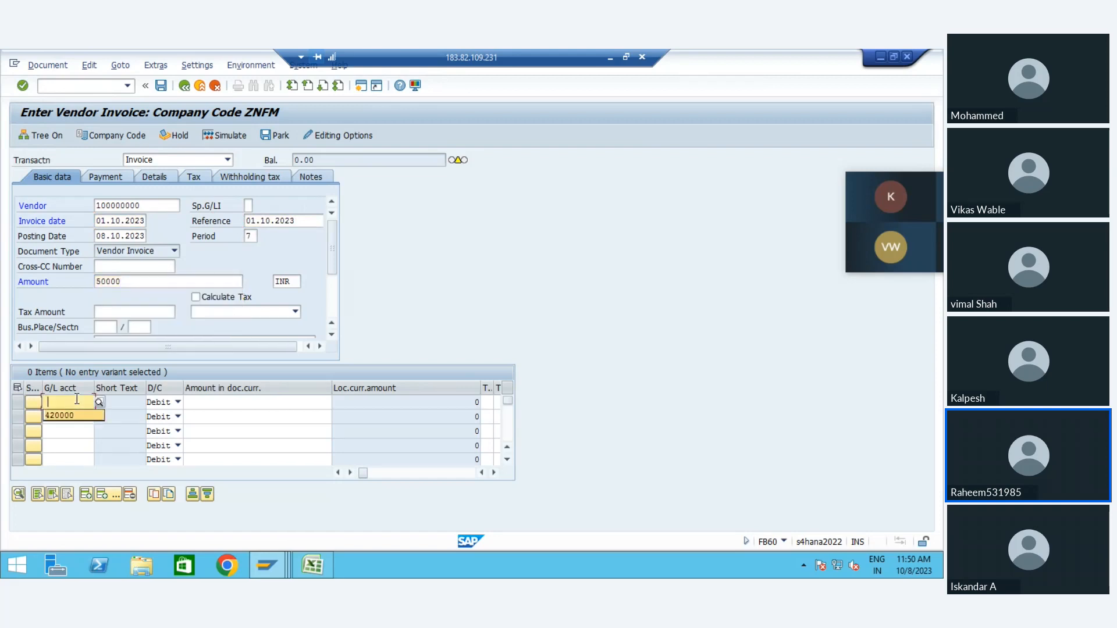
key("Tab")
key("Tab")
key("Down")
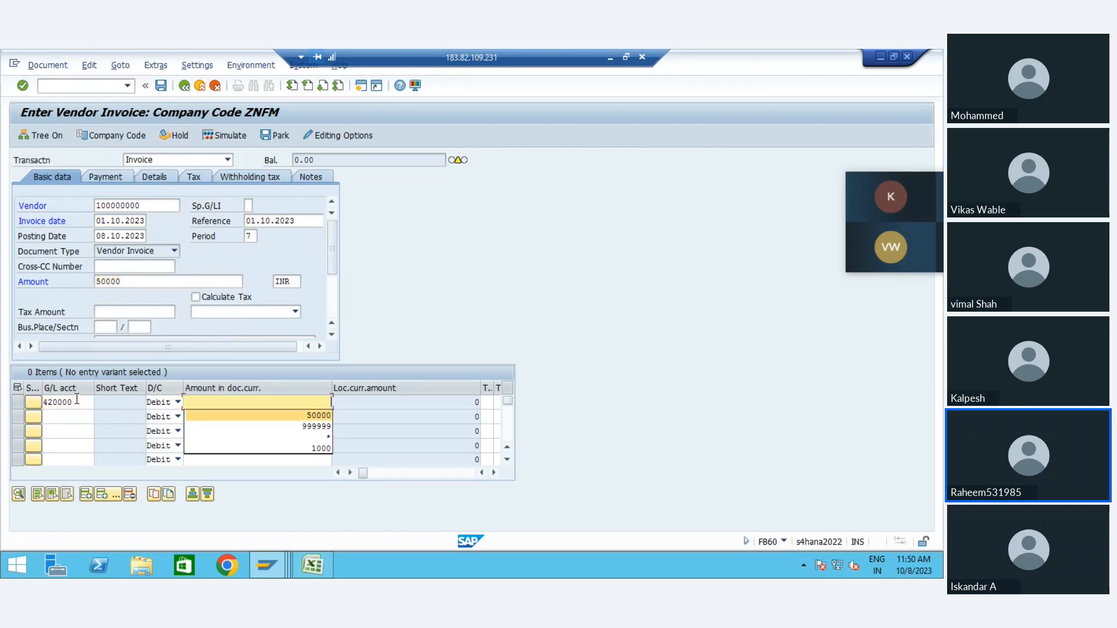
key("Return")
key("Return")
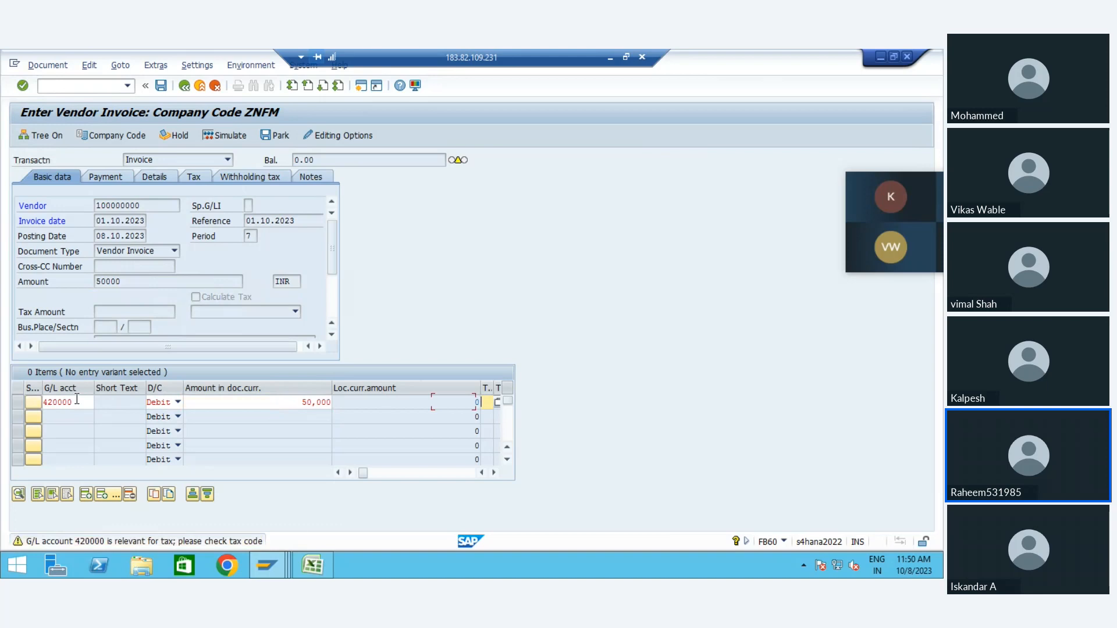
Step: Try to assign cost center 5000 to the 420000 line item
key("Tab")
key("Tab")
key("Tab")
key("Tab")
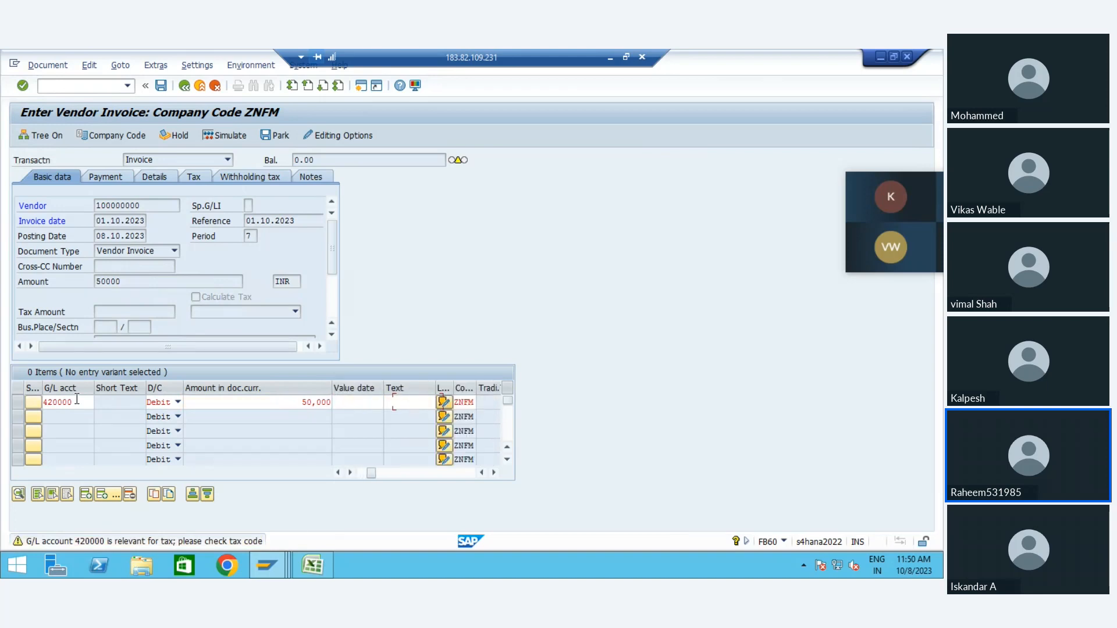
key("Tab")
key("Tab")
key("Tab")
key("Tab")
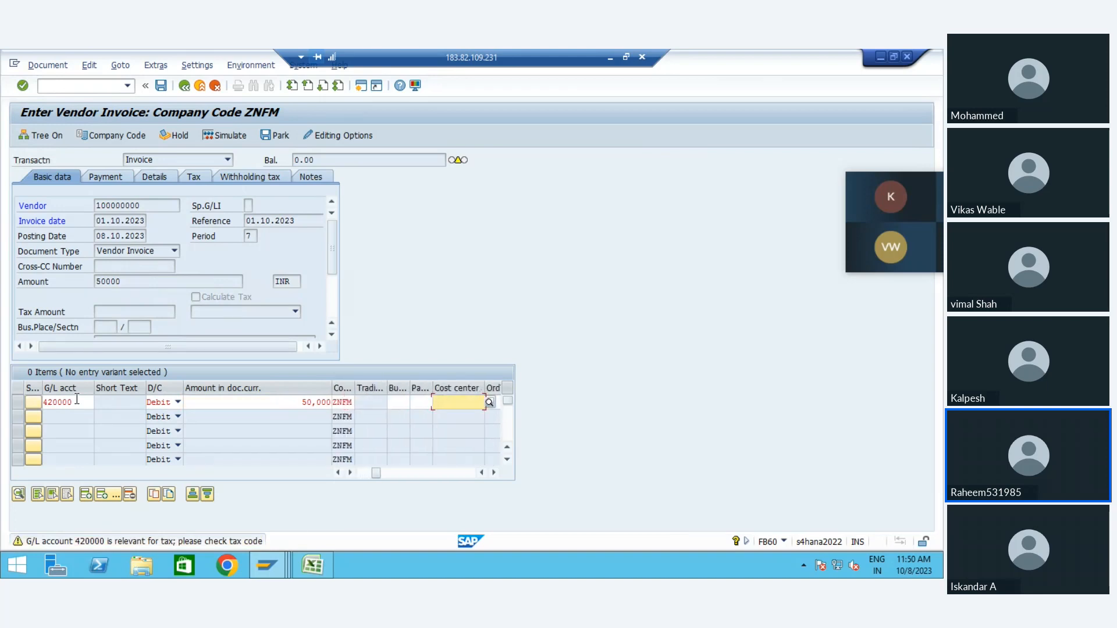
key("Return")
key("Return")
key("Left")
key("Delete")
type("5")
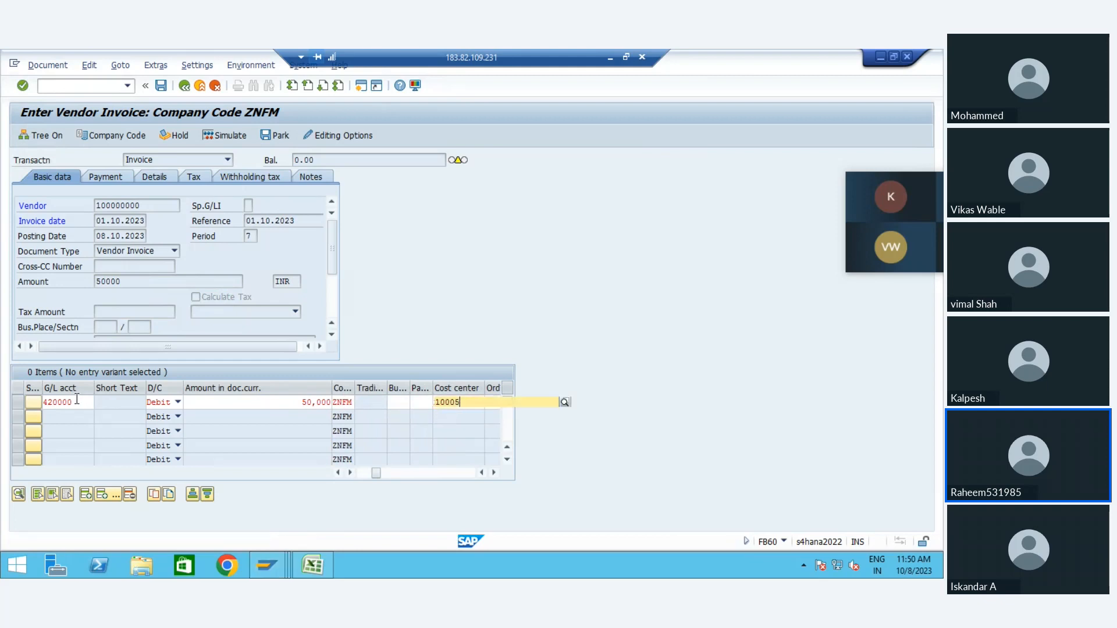
key("BackSpace")
key("BackSpace")
type("5")
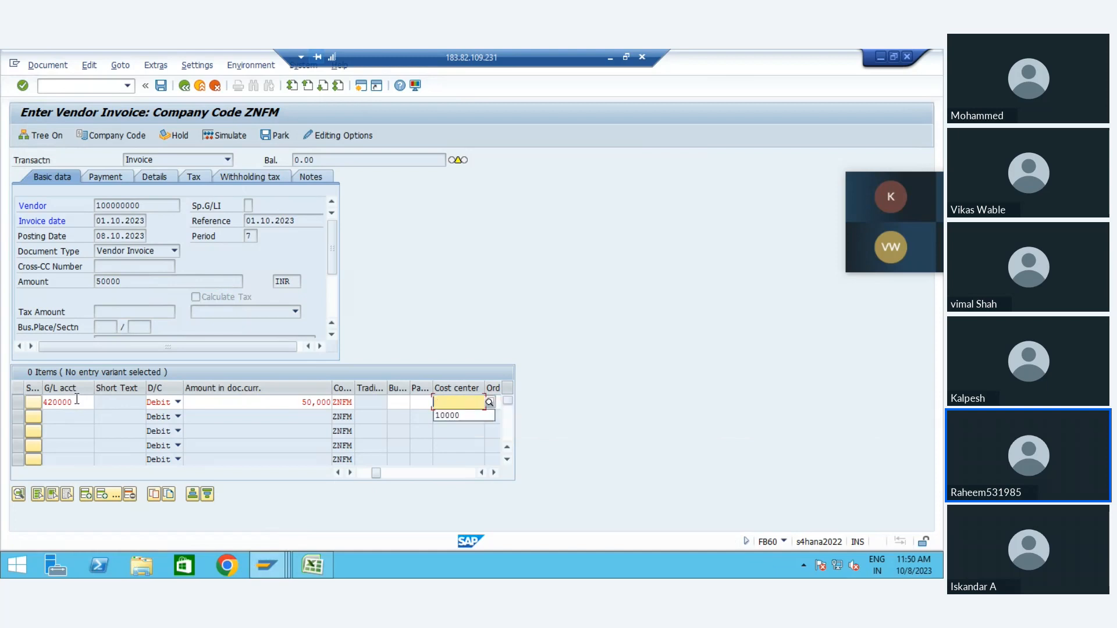
type("000")
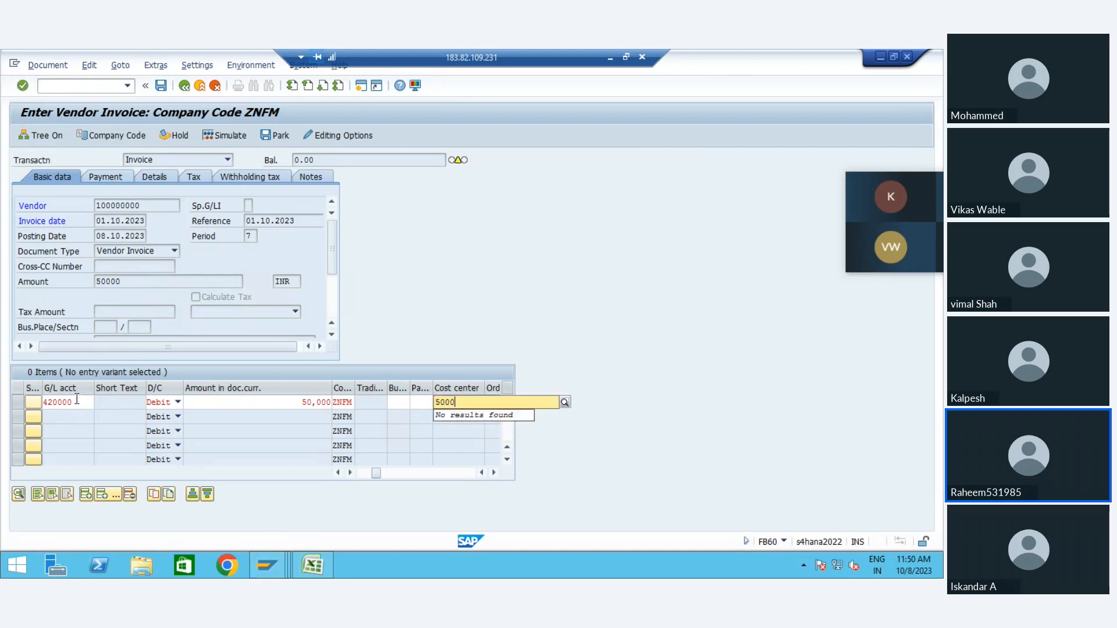
key("Return")
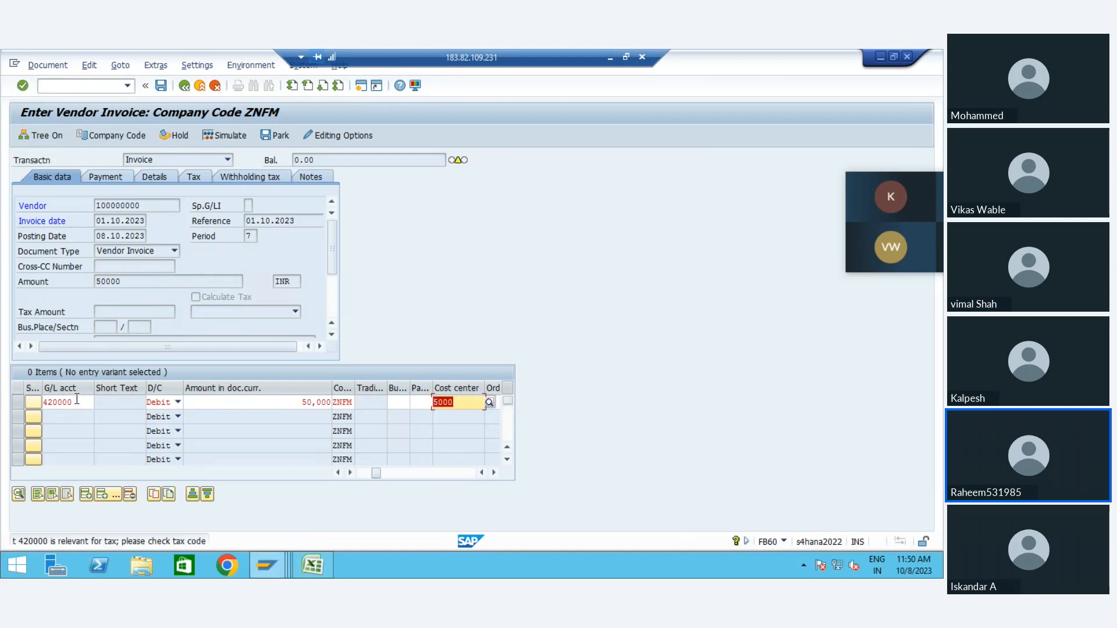
Step: Try cost center 50000 for the 420000 line item instead
key("Right")
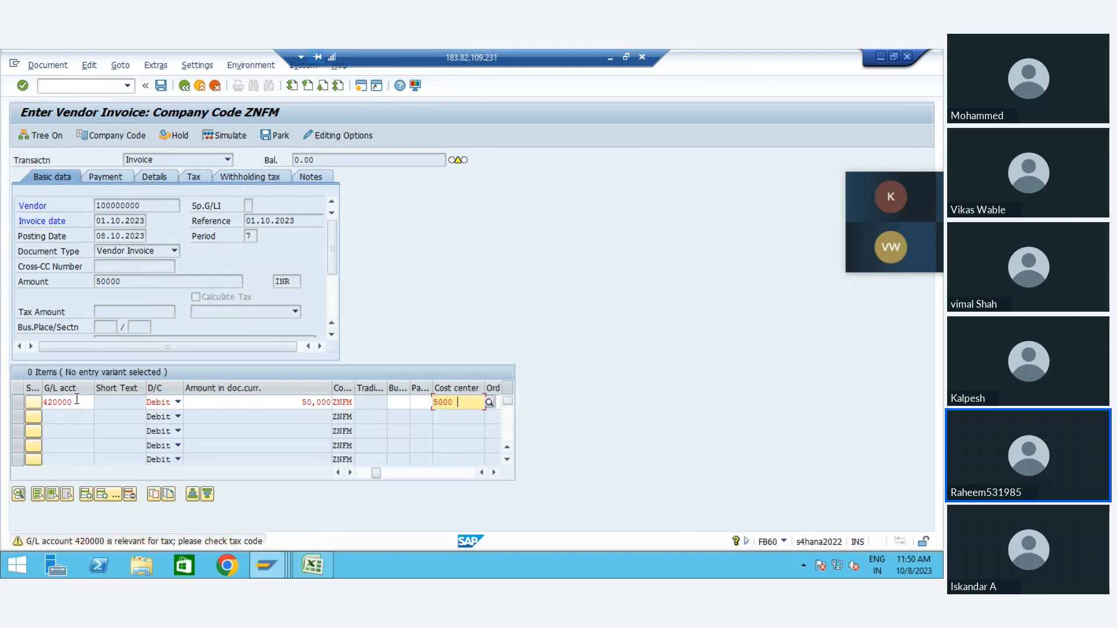
type("0")
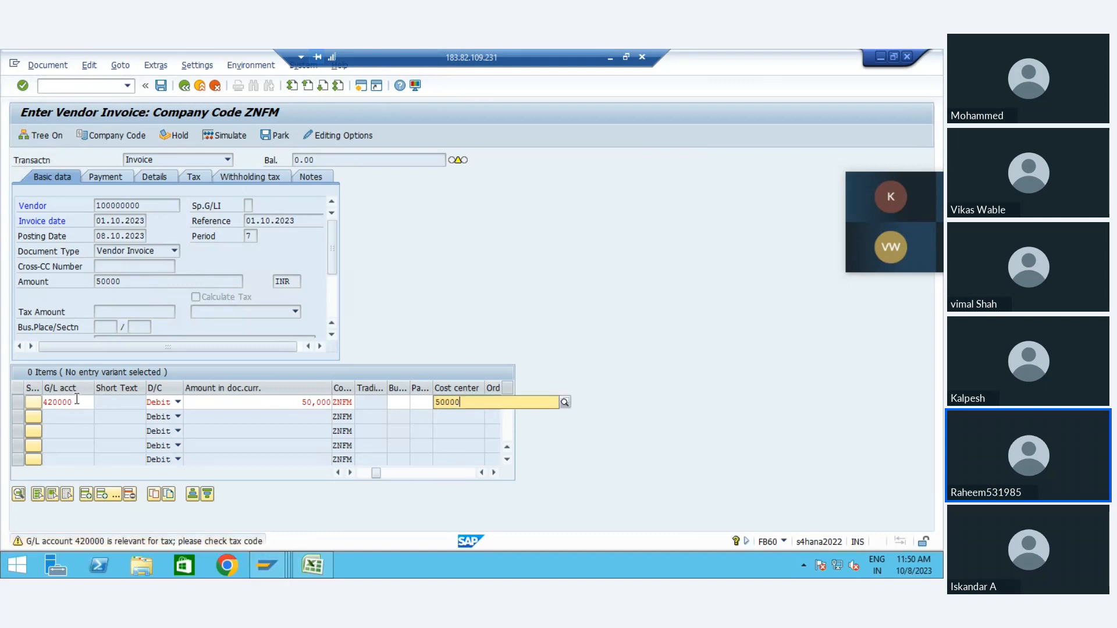
key("Return")
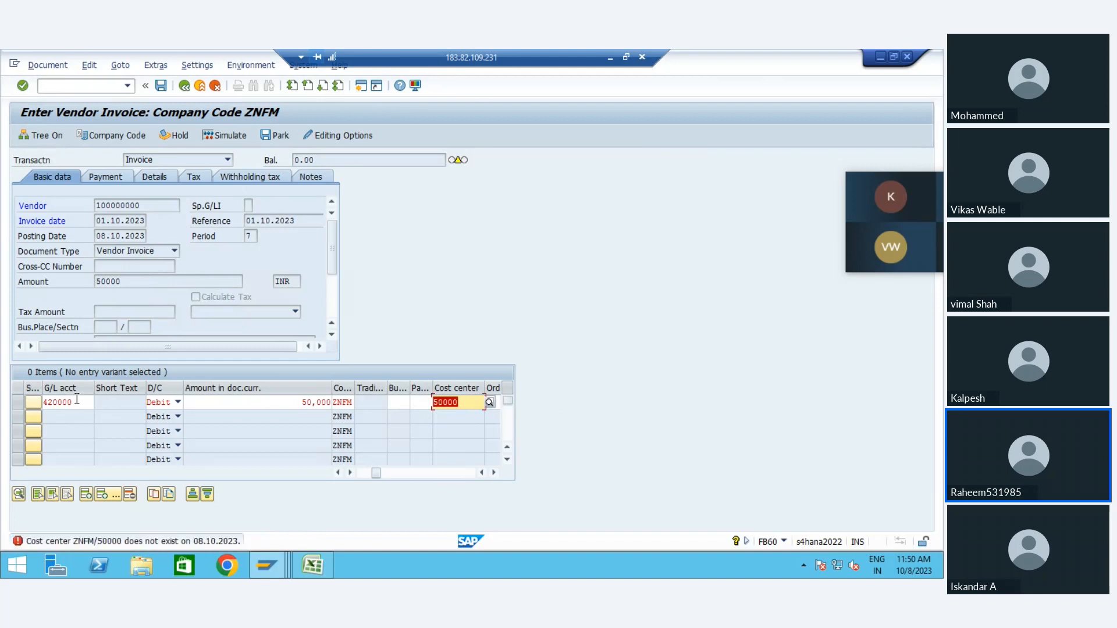
Step: Set the line item's cost center to 10000 and accept the tax code warnings
key("BackSpace")
key("Down")
key("Down")
key("Down")
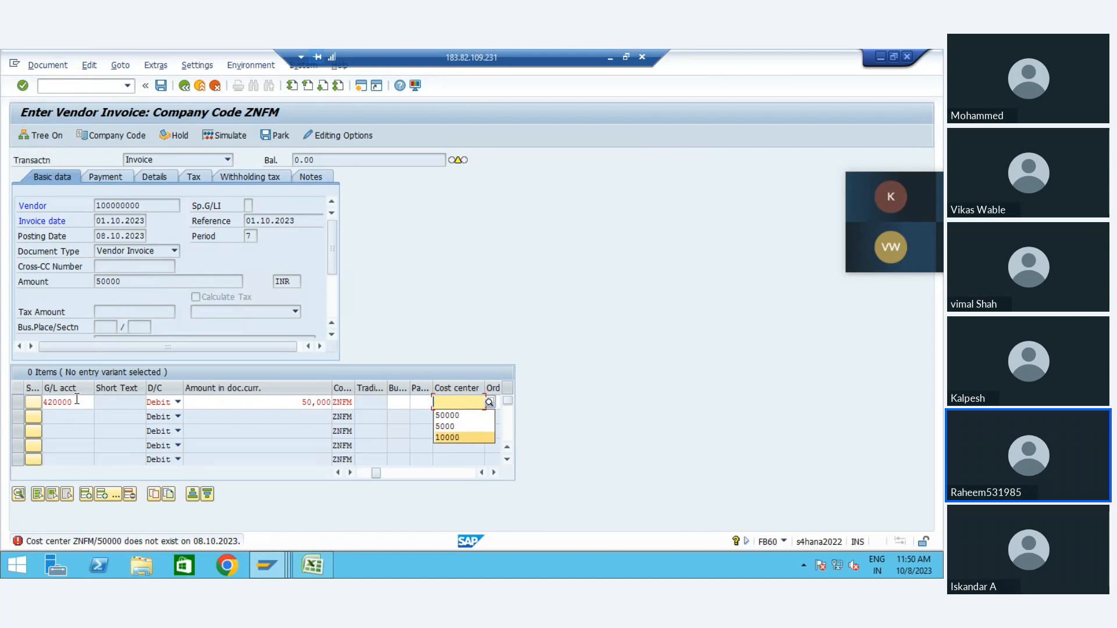
key("Return")
key("Return")
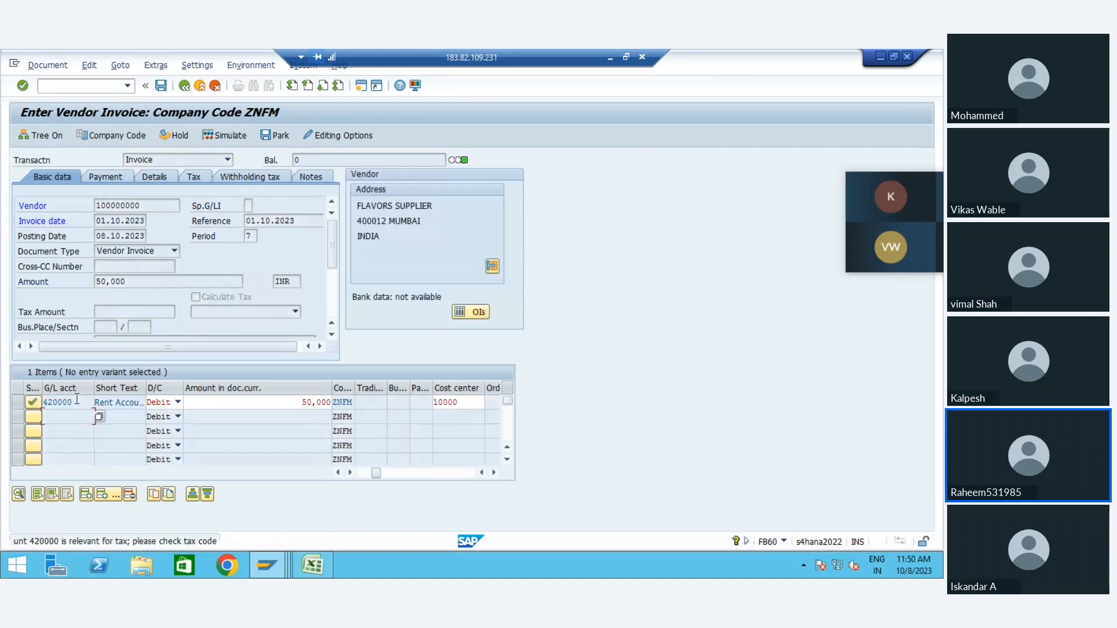
key("Return")
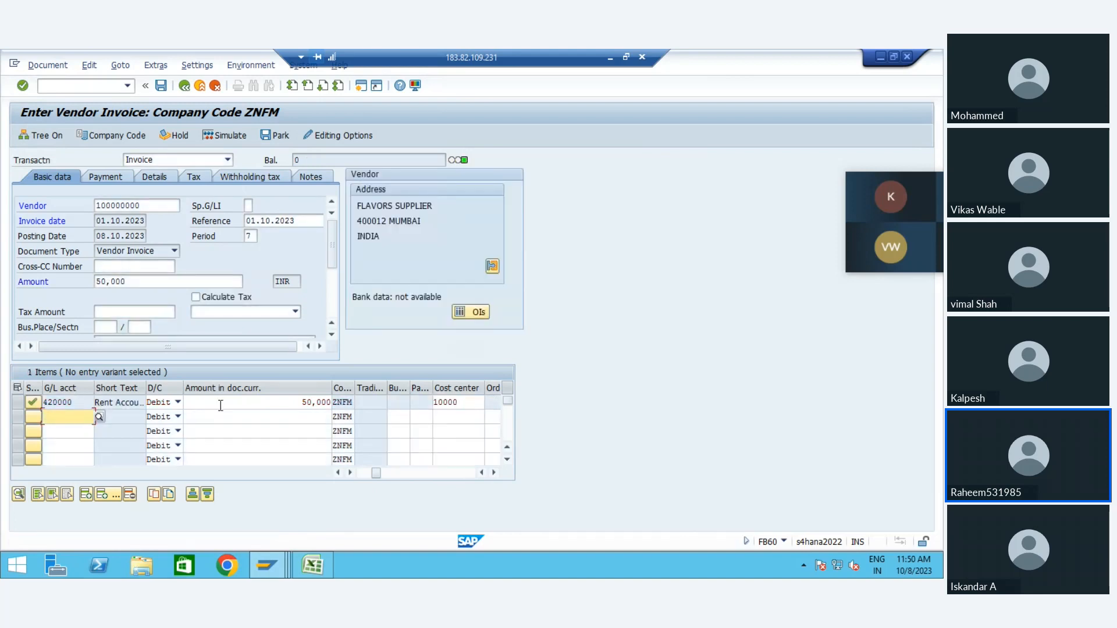
Step: Simulate the invoice, apply layout /NZFM and check the commitment item and funds center on the rent line
left_click(221, 406)
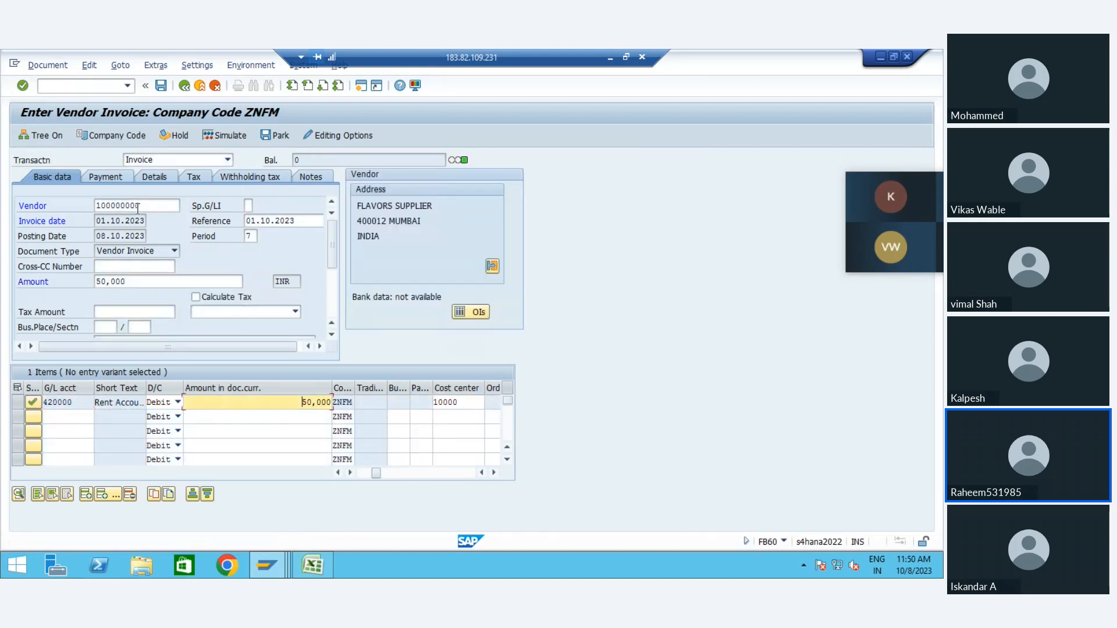
left_click(217, 138)
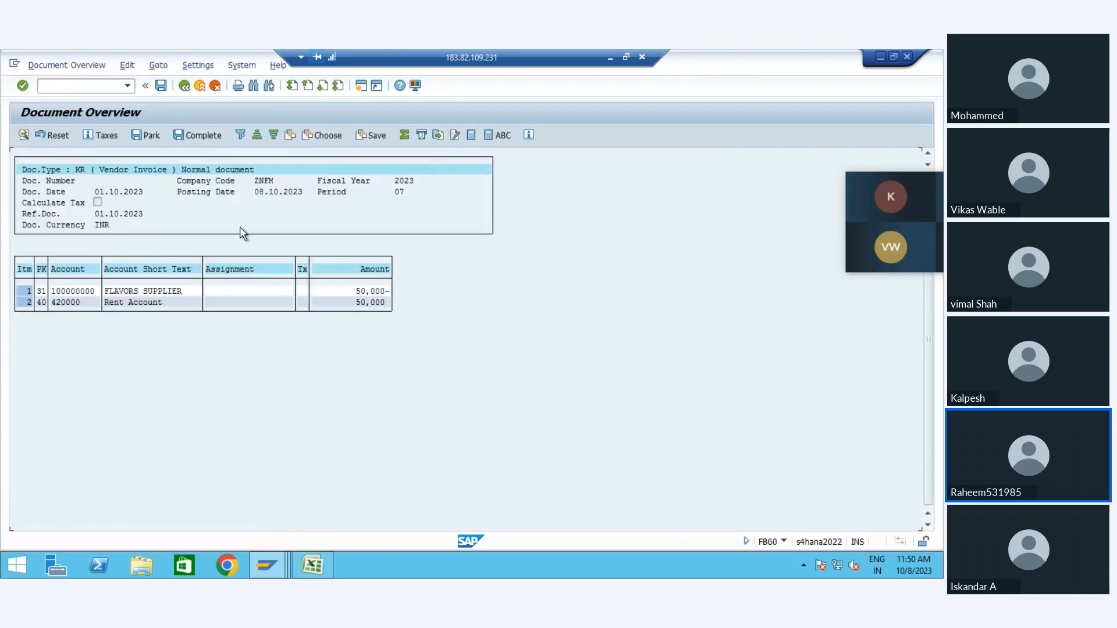
left_click(325, 135)
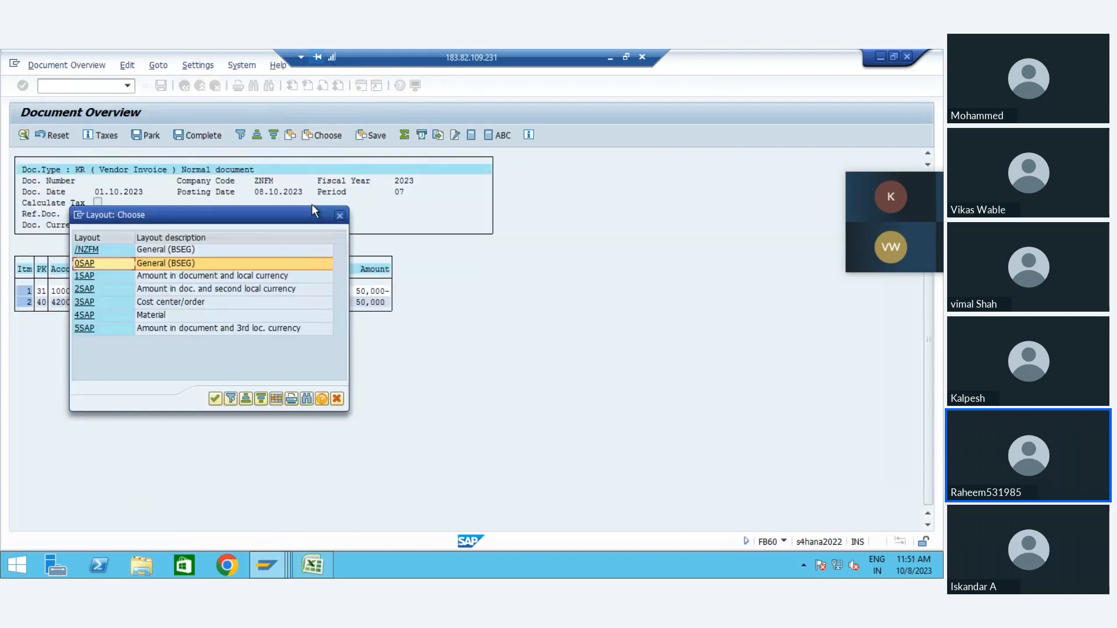
double_click(176, 249)
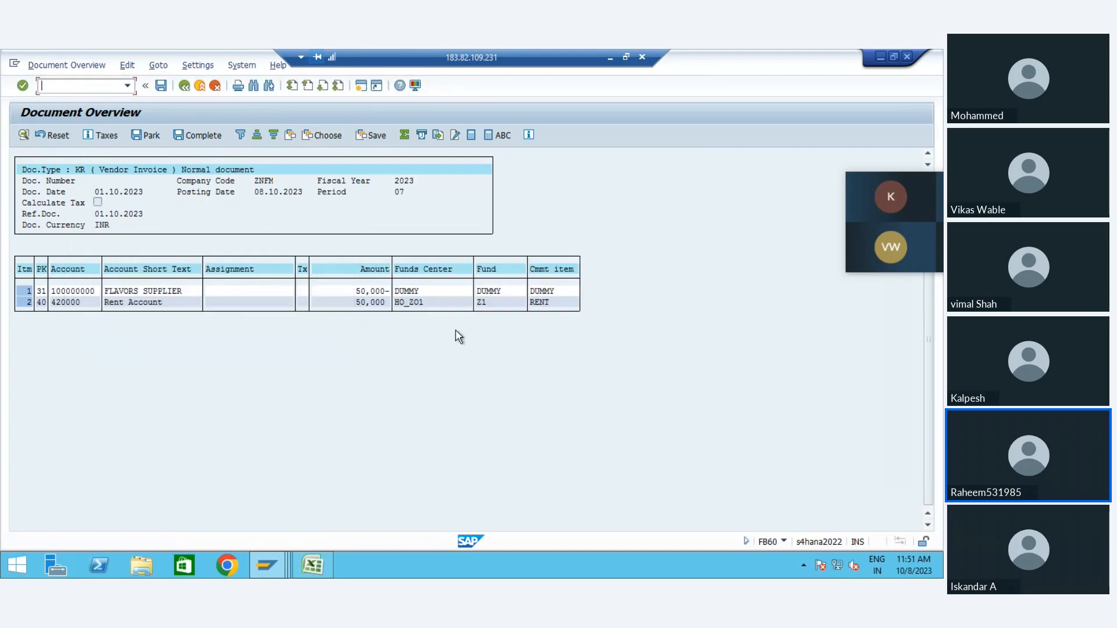
left_click(542, 302)
left_click(454, 302)
Step: Start transaction FMDERIVE in a new session and display the derivation strategy SAP - FM01
left_click(360, 86)
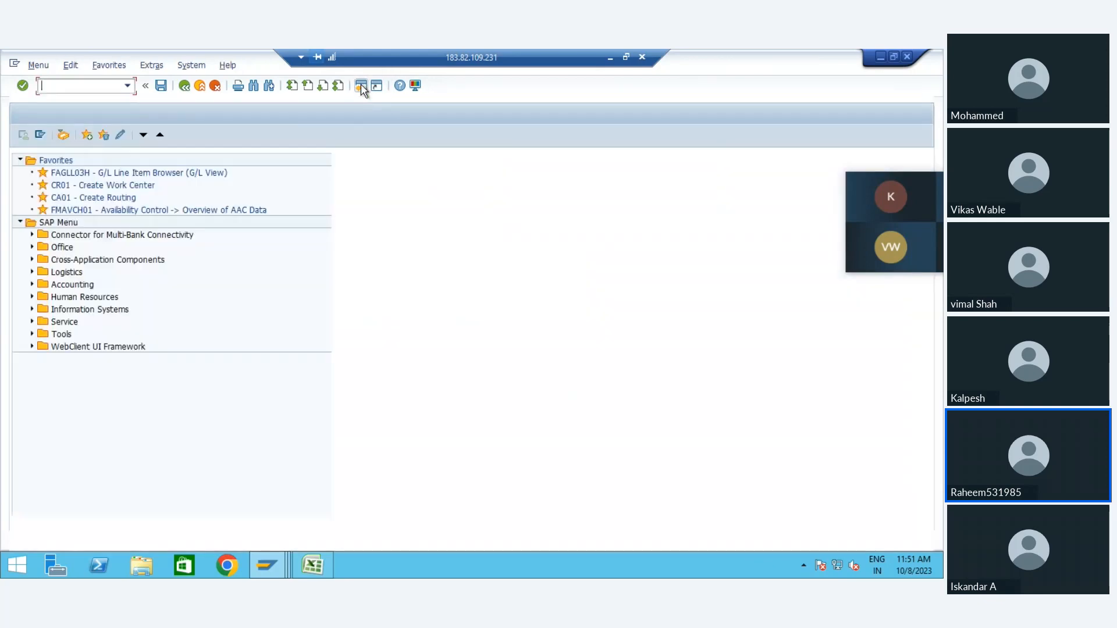
type("fmderive")
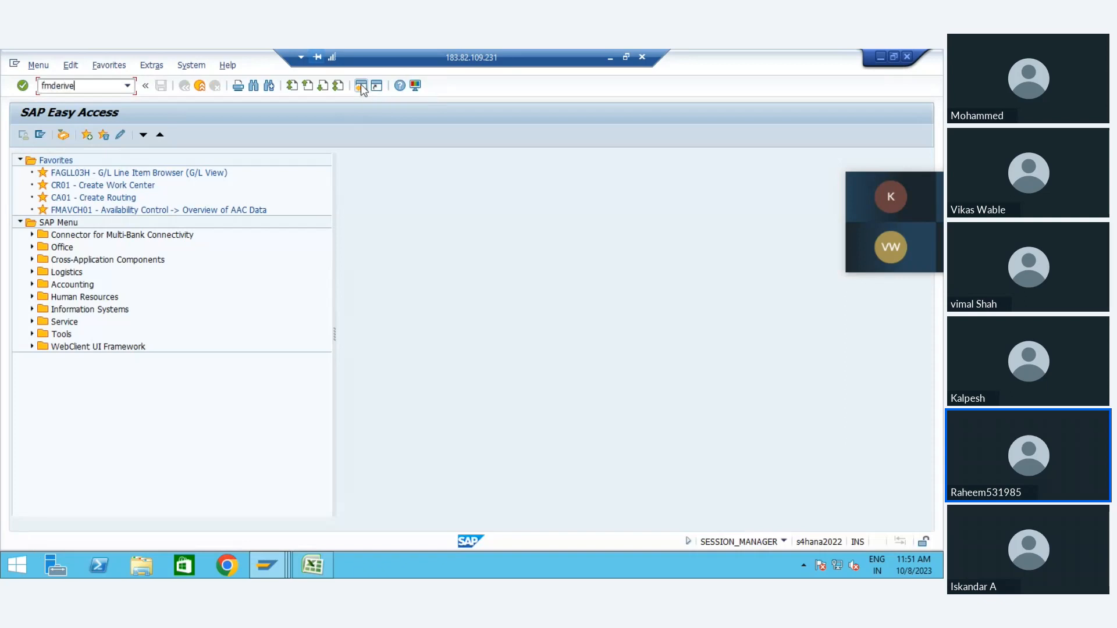
key("Return")
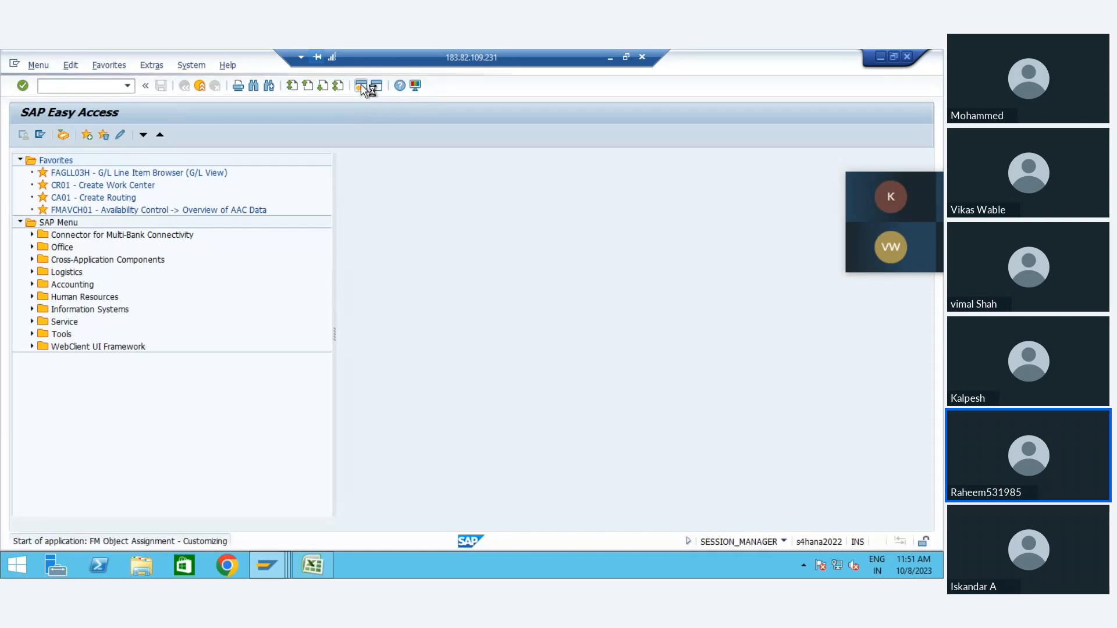
double_click(231, 194)
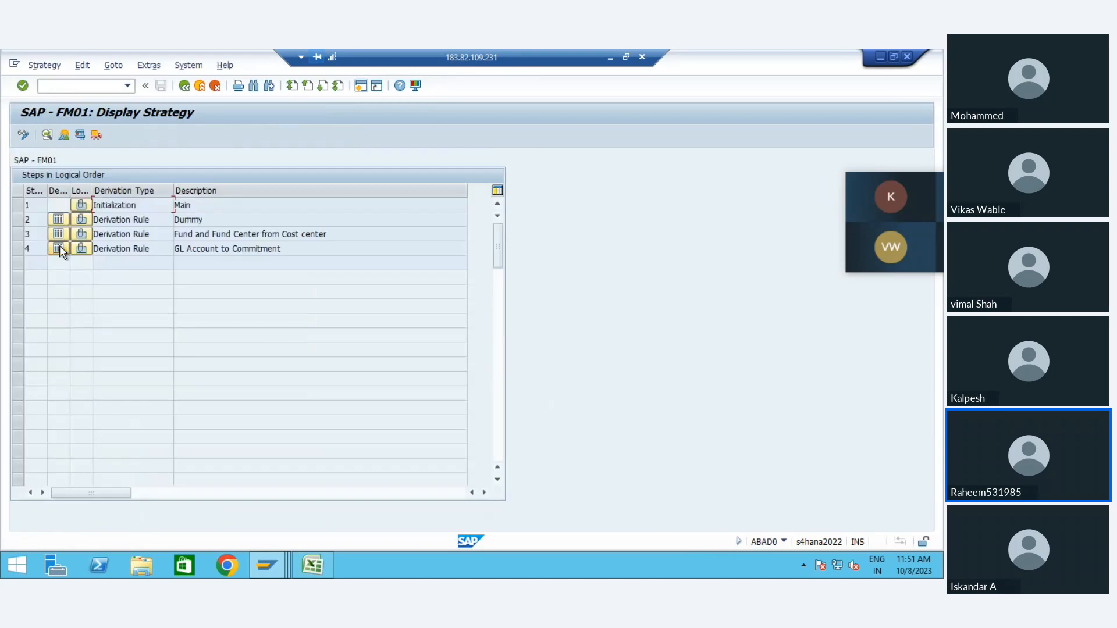
Step: Examine the rule values of GL Account to Commitment for all company codes and accounts, and return to the simulated invoice
left_click(58, 248)
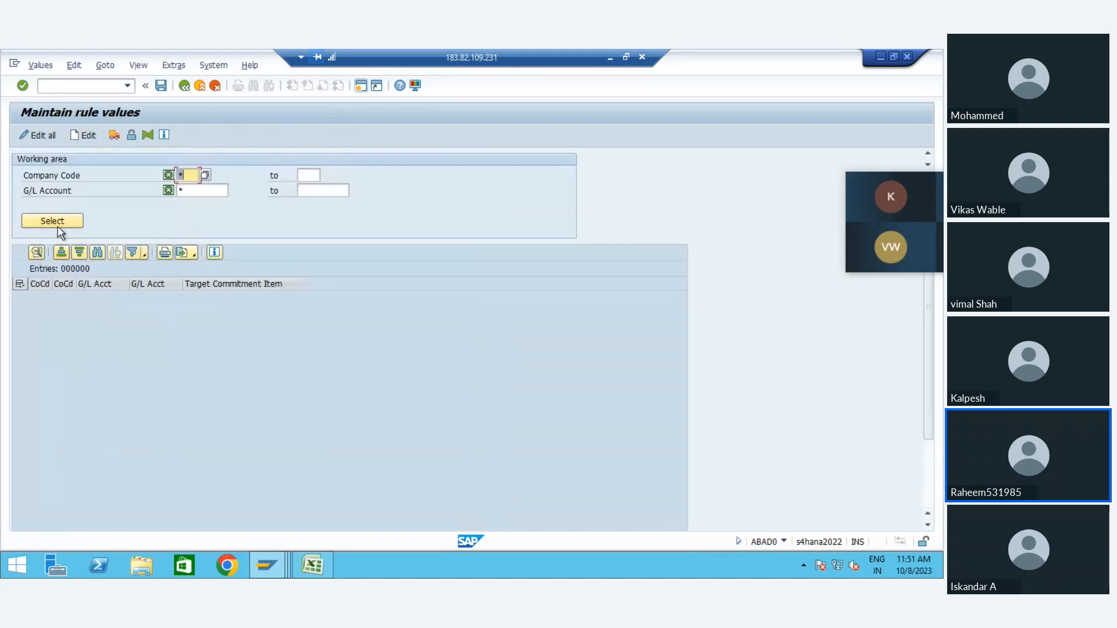
left_click(59, 229)
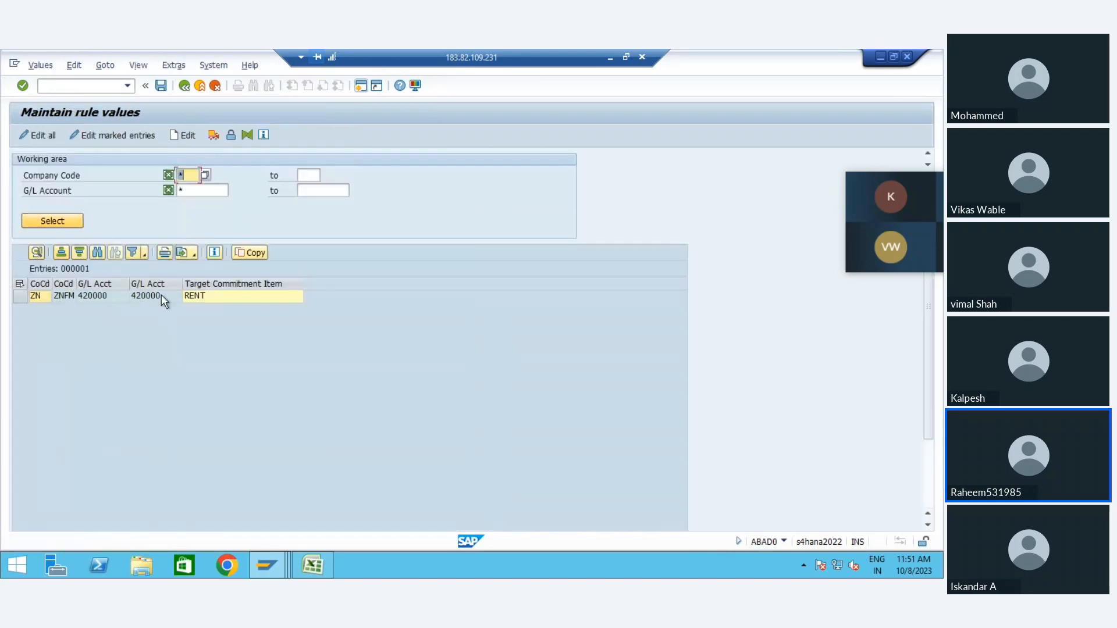
left_click(95, 299)
left_click(206, 301)
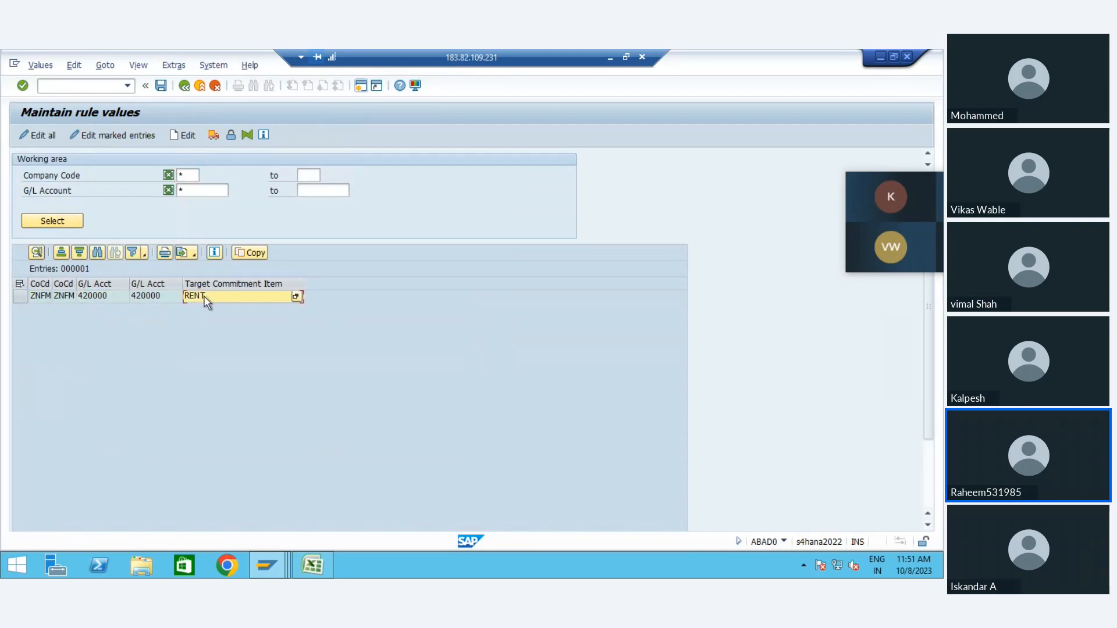
left_click(202, 283)
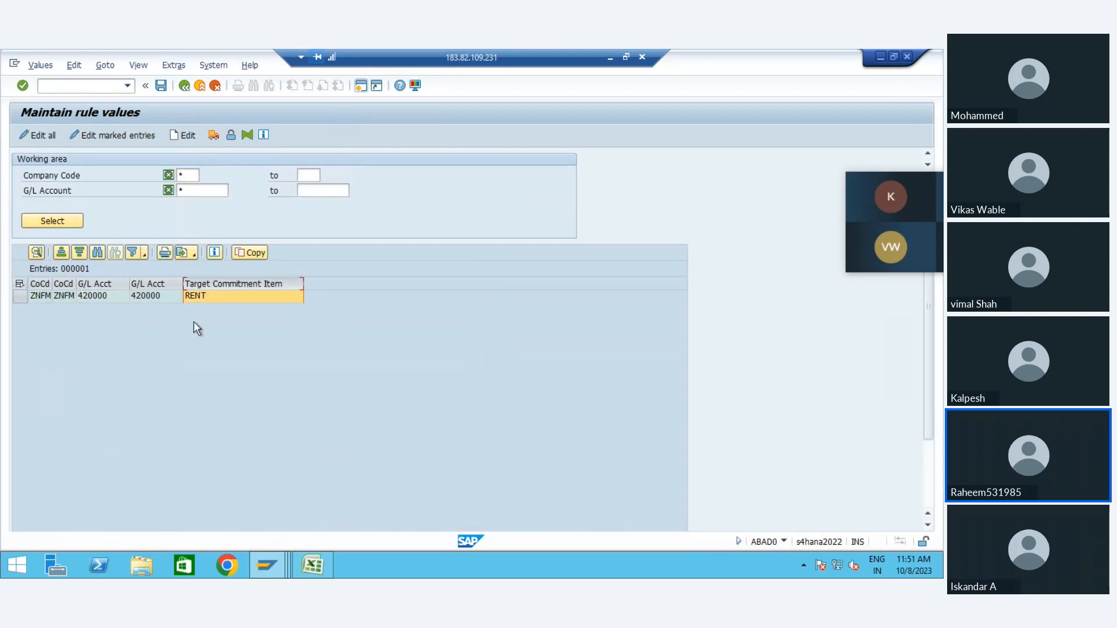
left_click(185, 86)
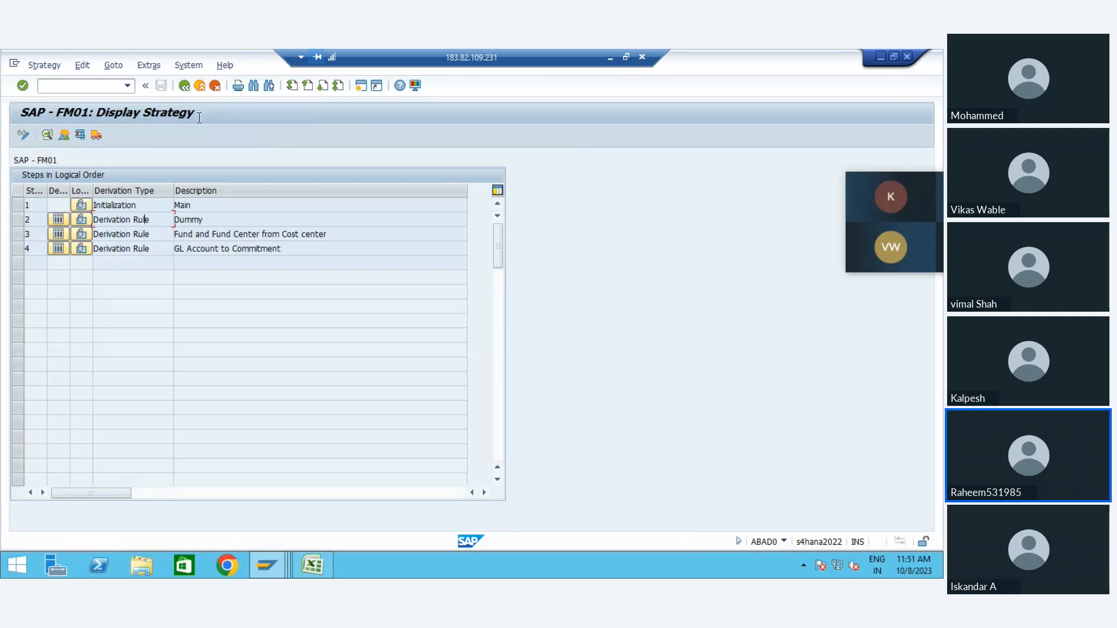
left_click(185, 86)
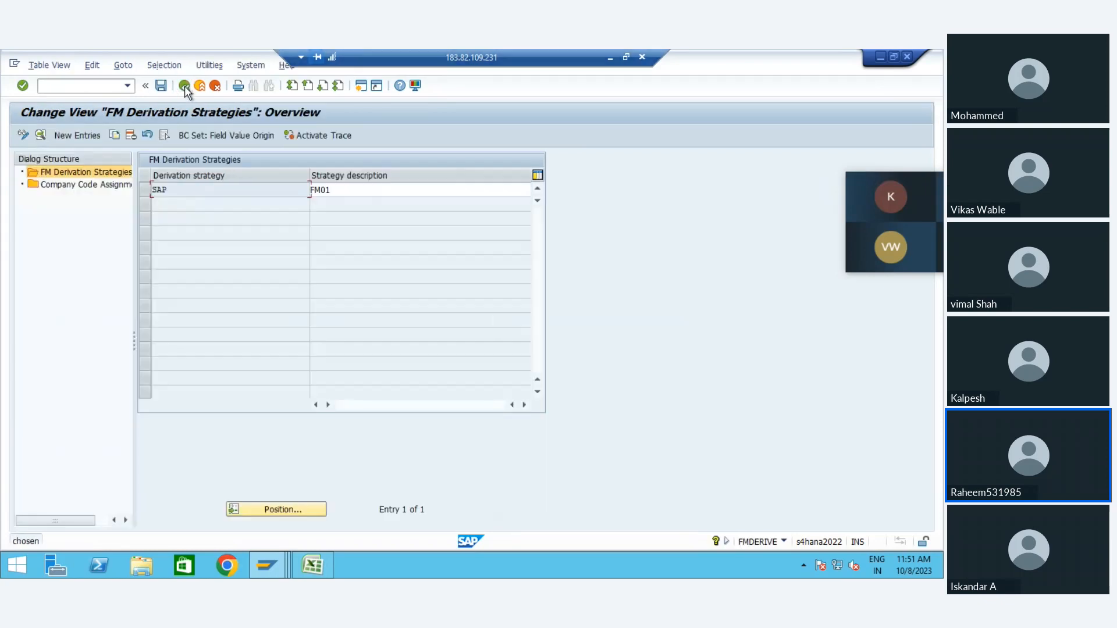
left_click(185, 86)
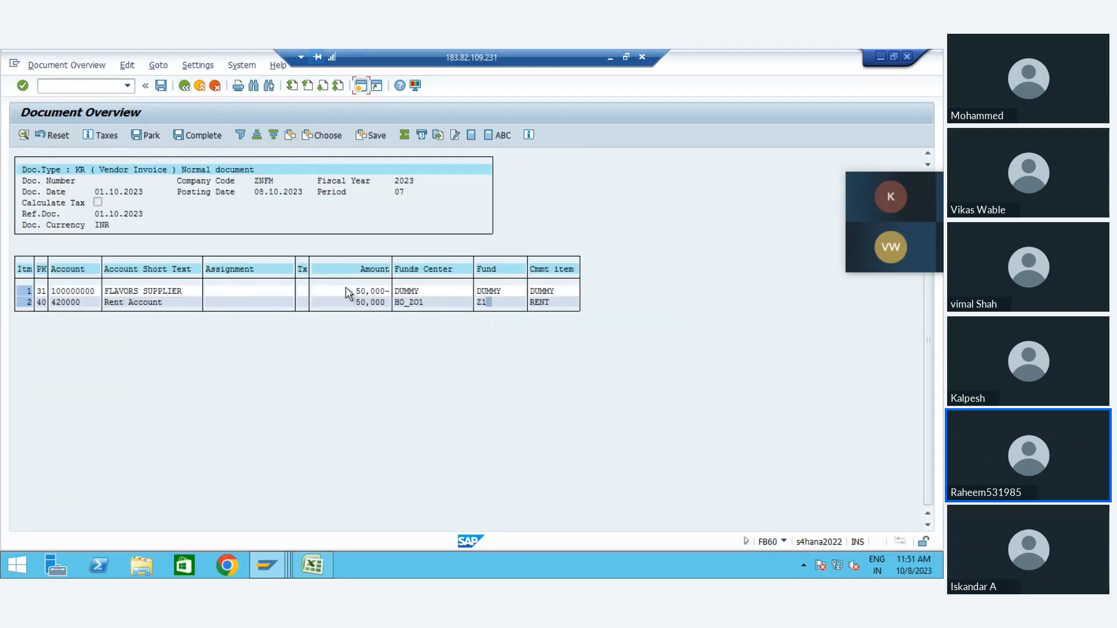
Step: Leave the FM derivation strategies in the other session and examine the G/L account of the simulated invoice's vendor line
left_click(345, 291)
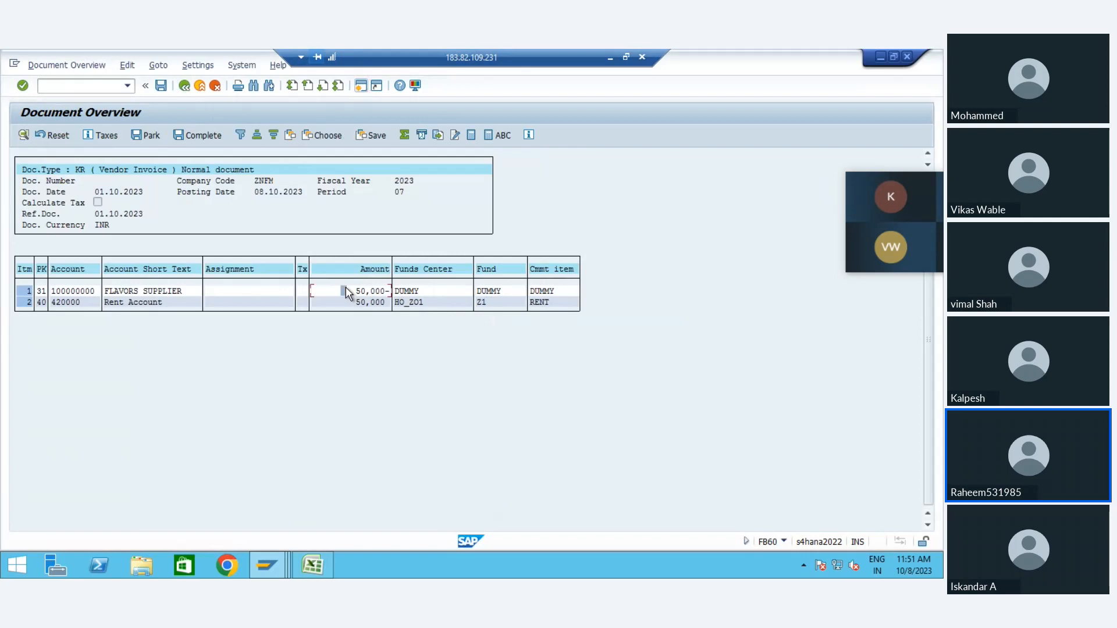
left_click(141, 303)
key("alt+Tab")
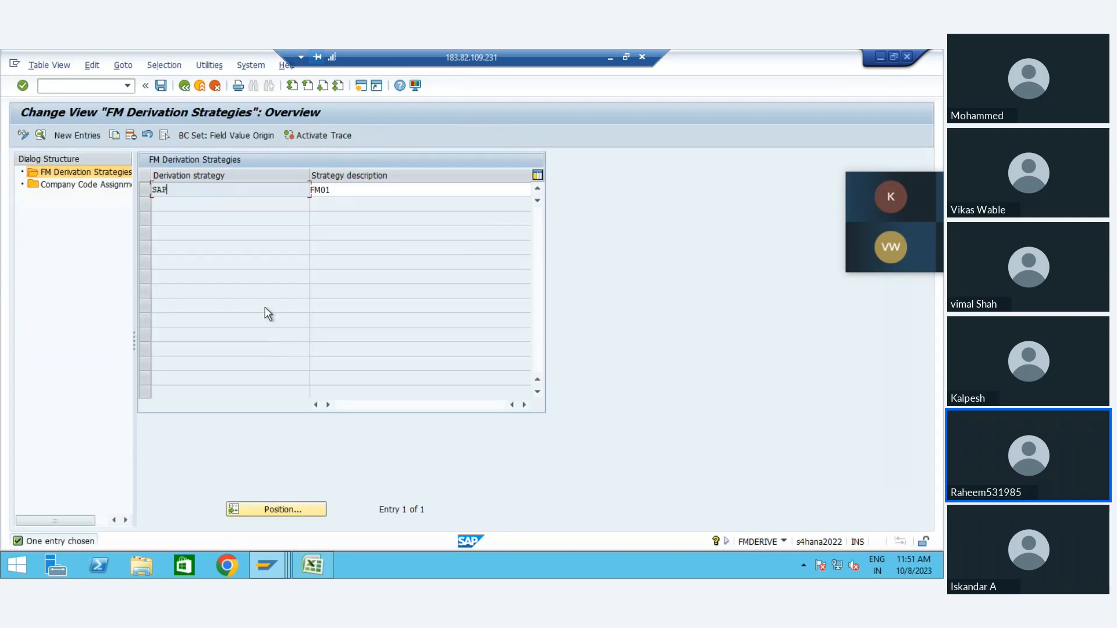
left_click(182, 86)
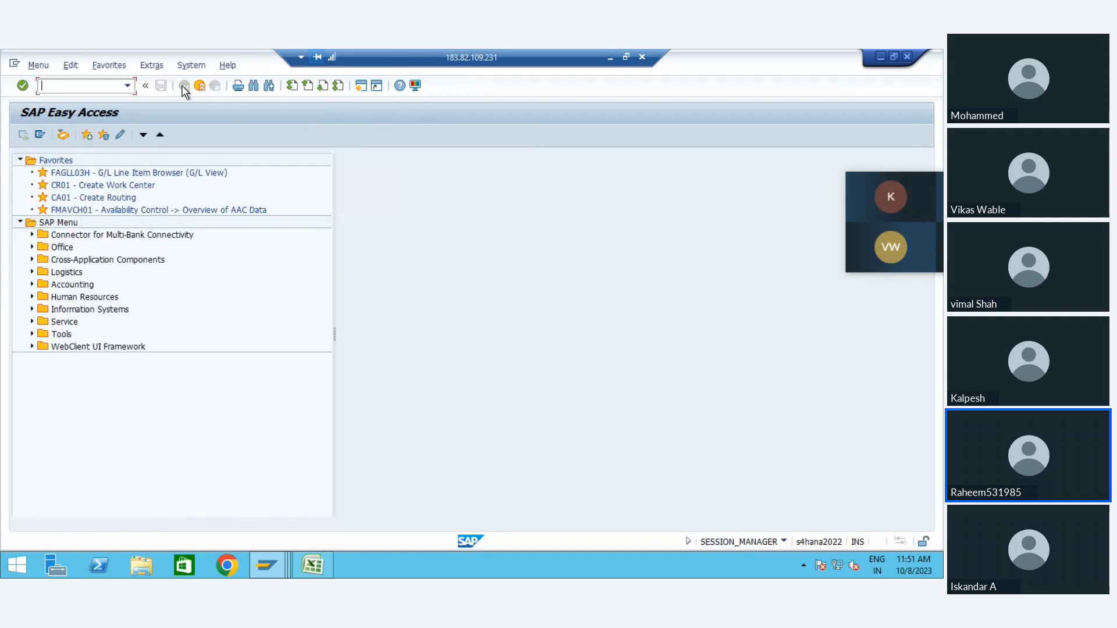
key("alt+Tab")
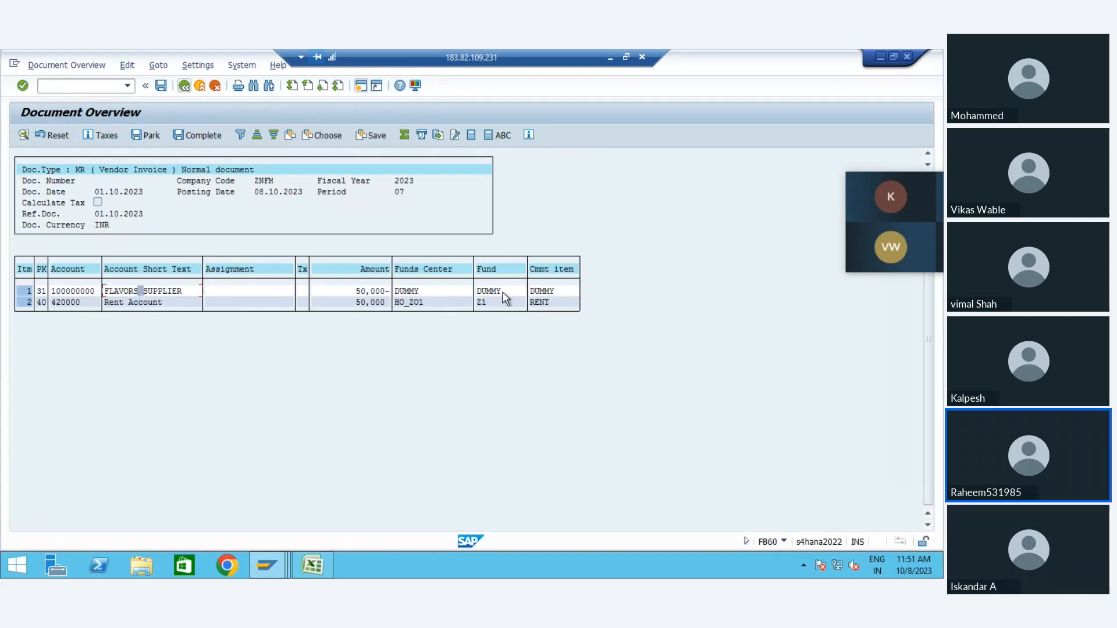
double_click(71, 292)
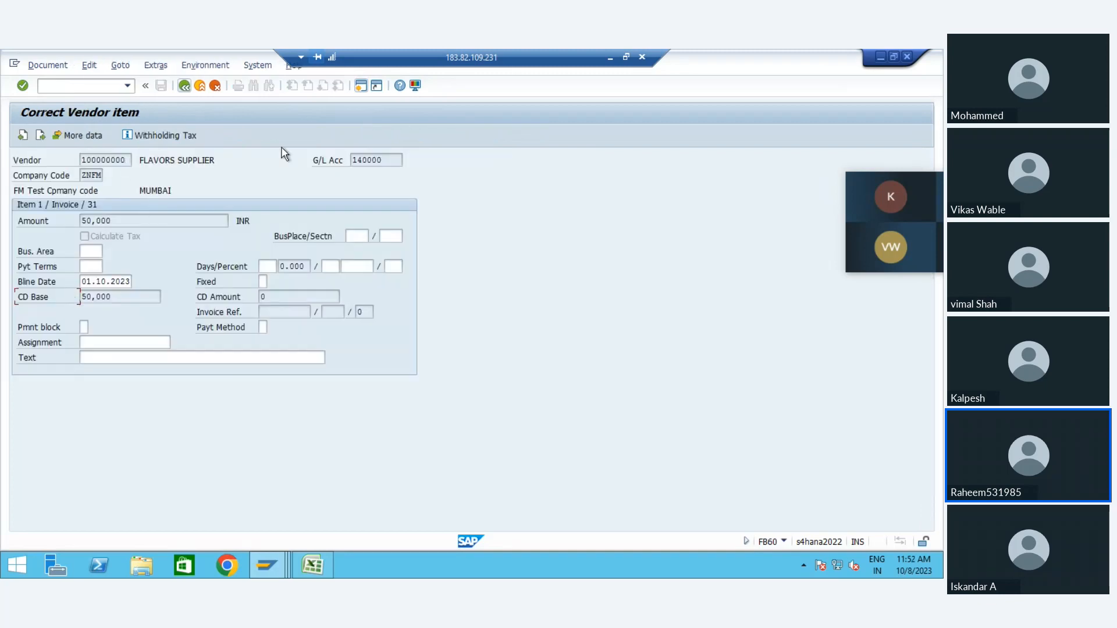
left_click(399, 161)
double_click(399, 161)
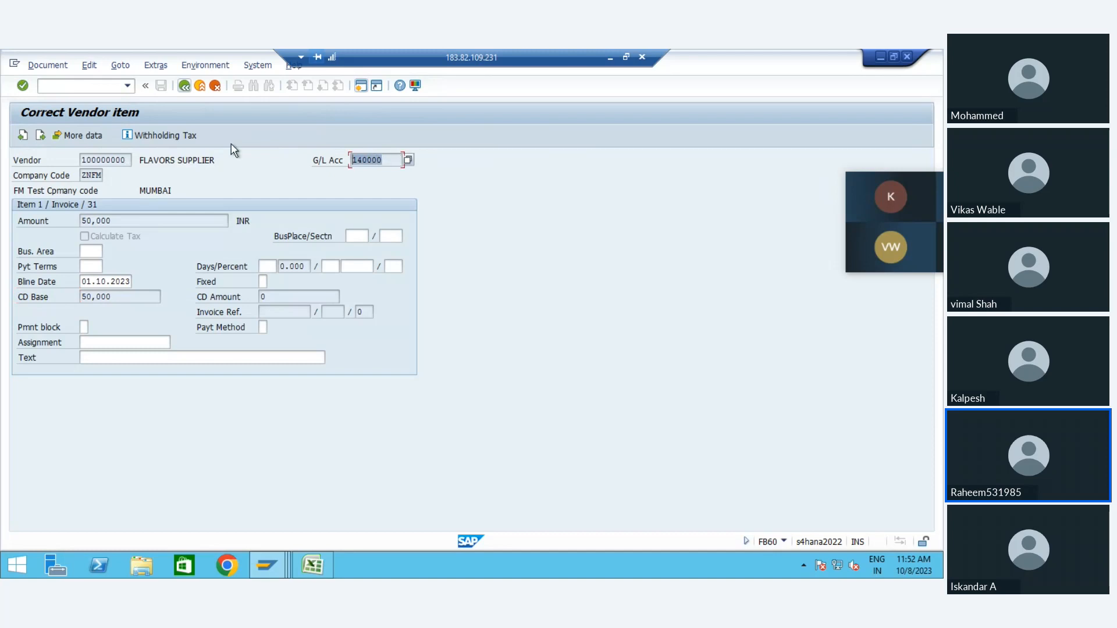
Step: Abandon the vendor invoice without posting and start transaction FMCIA
left_click(88, 85)
type("/n")
key("Return")
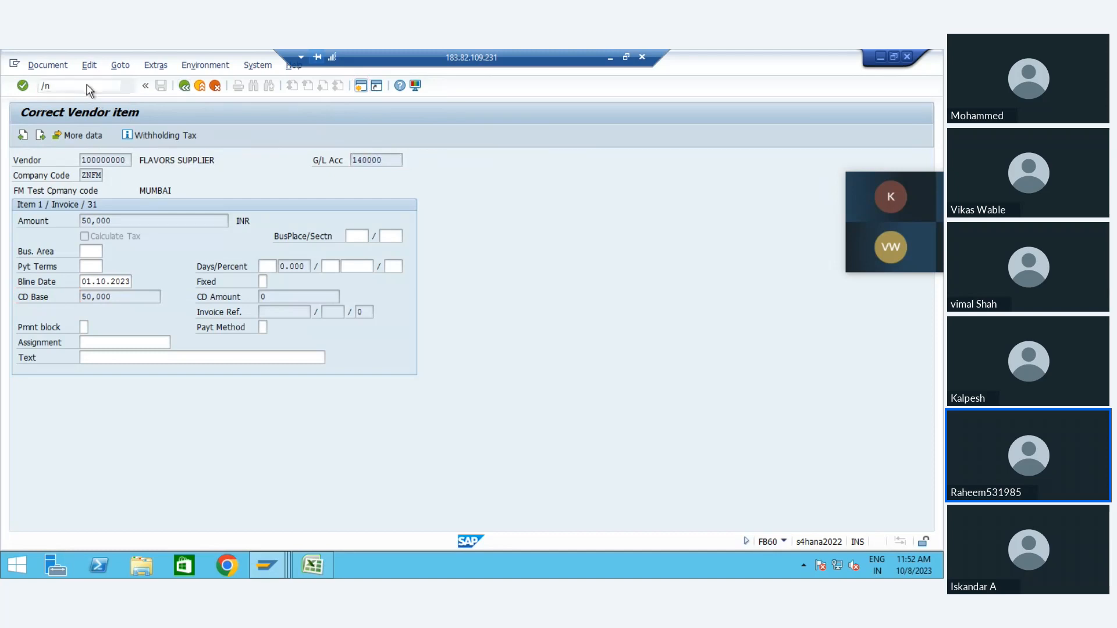
type("f")
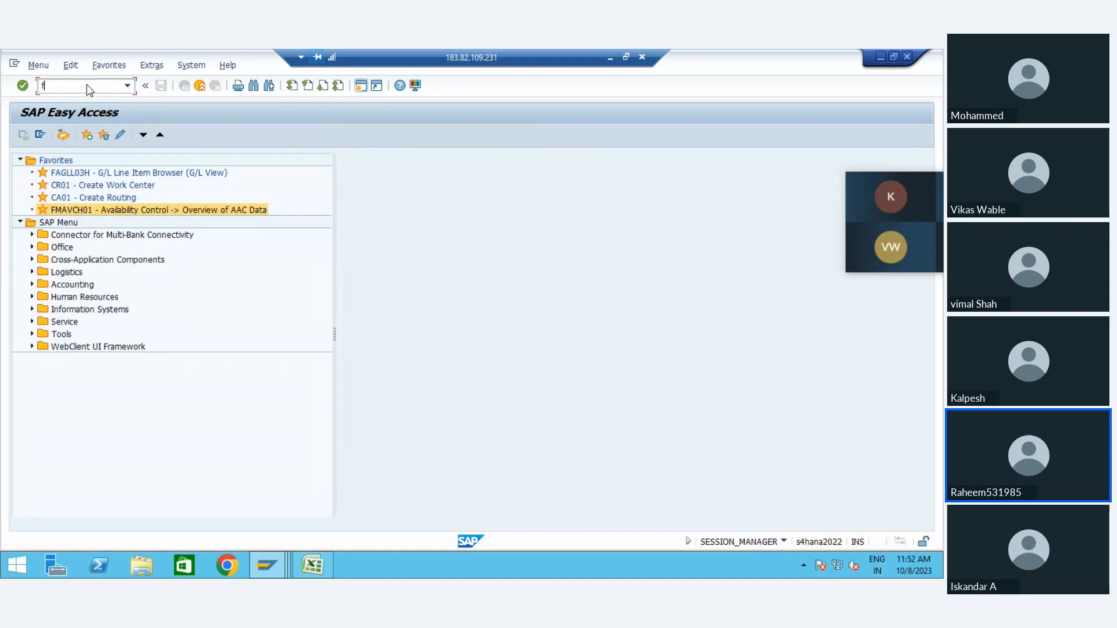
type("mcia")
key("Return")
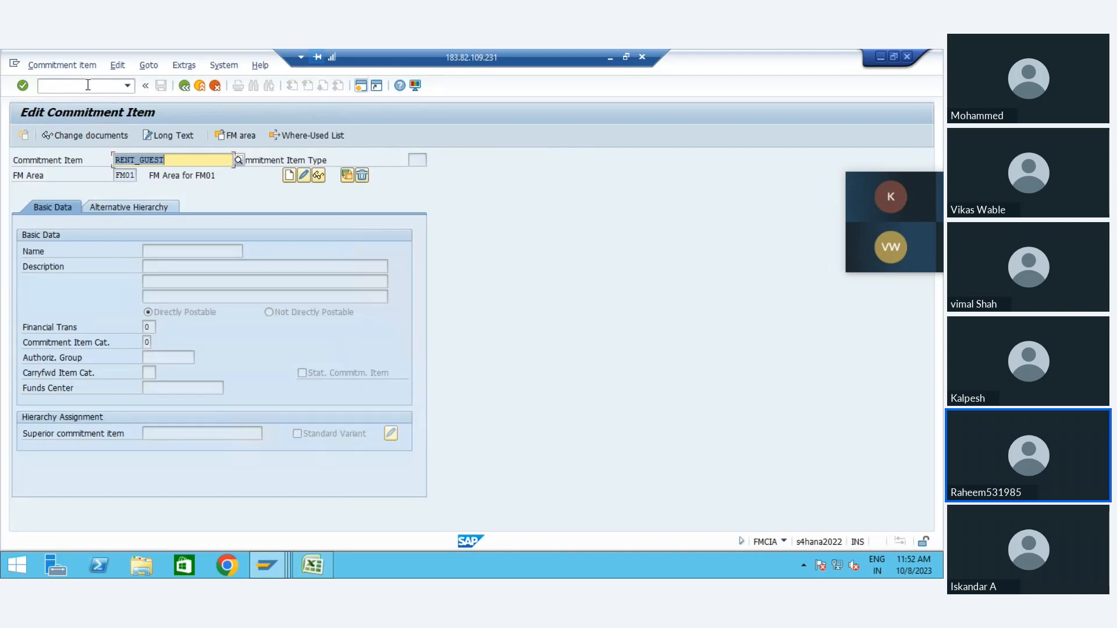
Step: Start creating commitment item AR_AP in FM area FM01
type("ARpA")
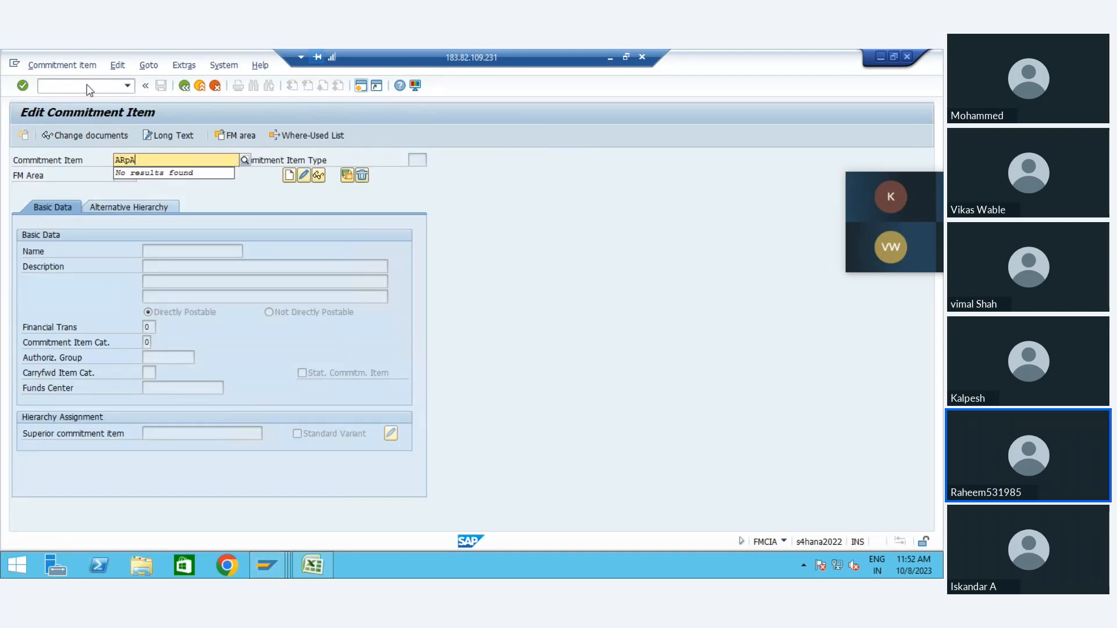
key("BackSpace")
type("_AP")
key("Return")
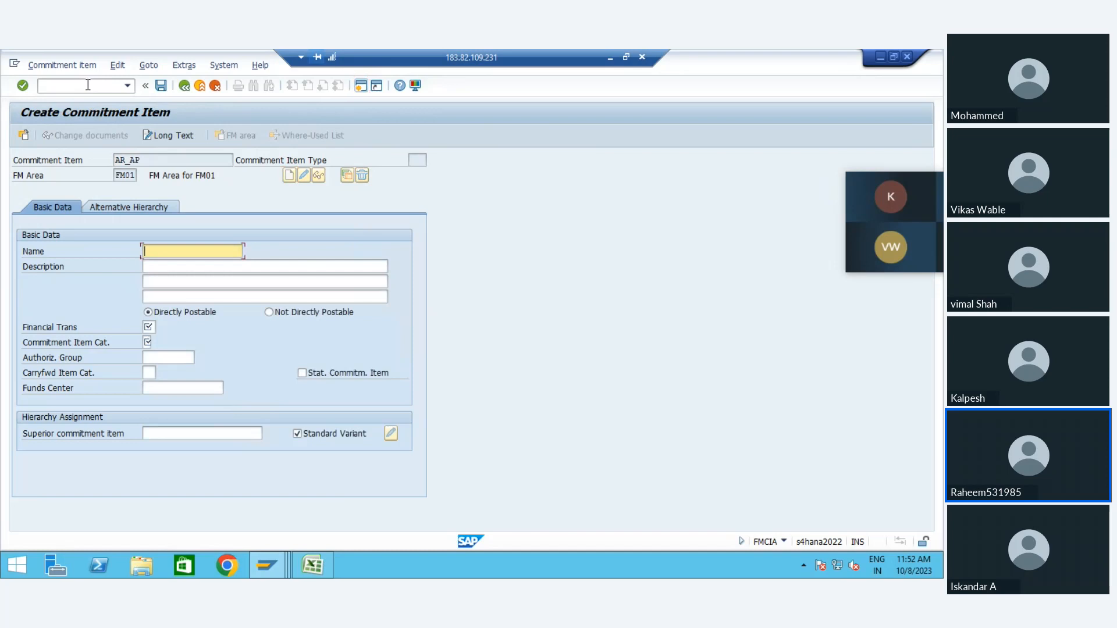
Step: Enter Customer / Vendor Re as both the name and the description of commitment item AR_AP
type("Customer / Vendor Re")
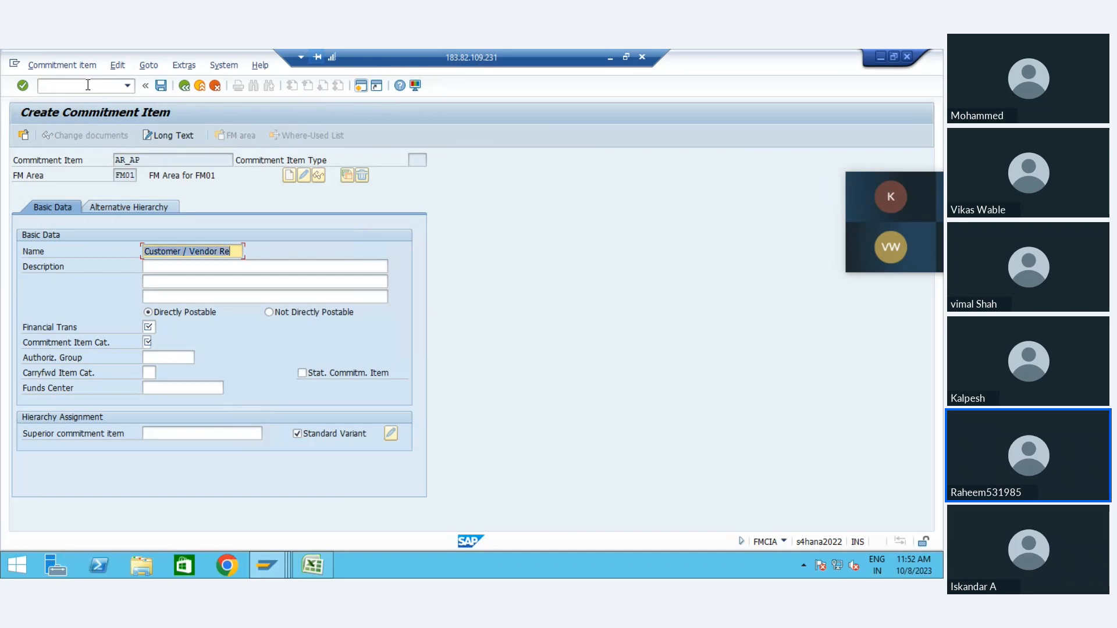
key("Tab")
key("ctrl+v")
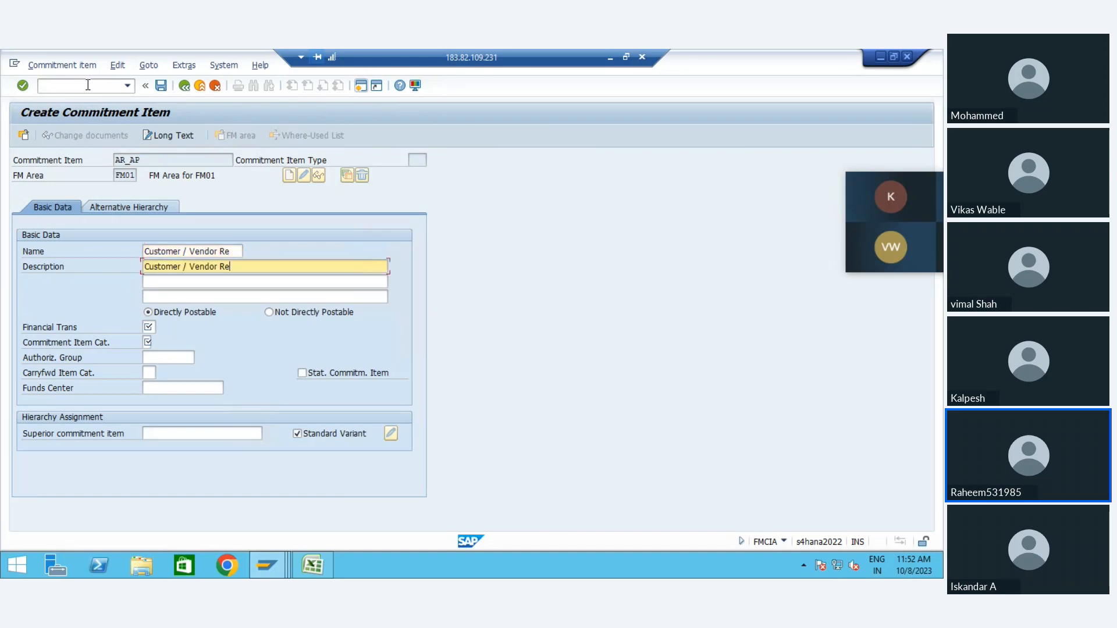
Step: Set the commitment item's financial transaction to 60 and its commitment item category to 3
key("Tab")
key("Tab")
key("Tab")
key("Down")
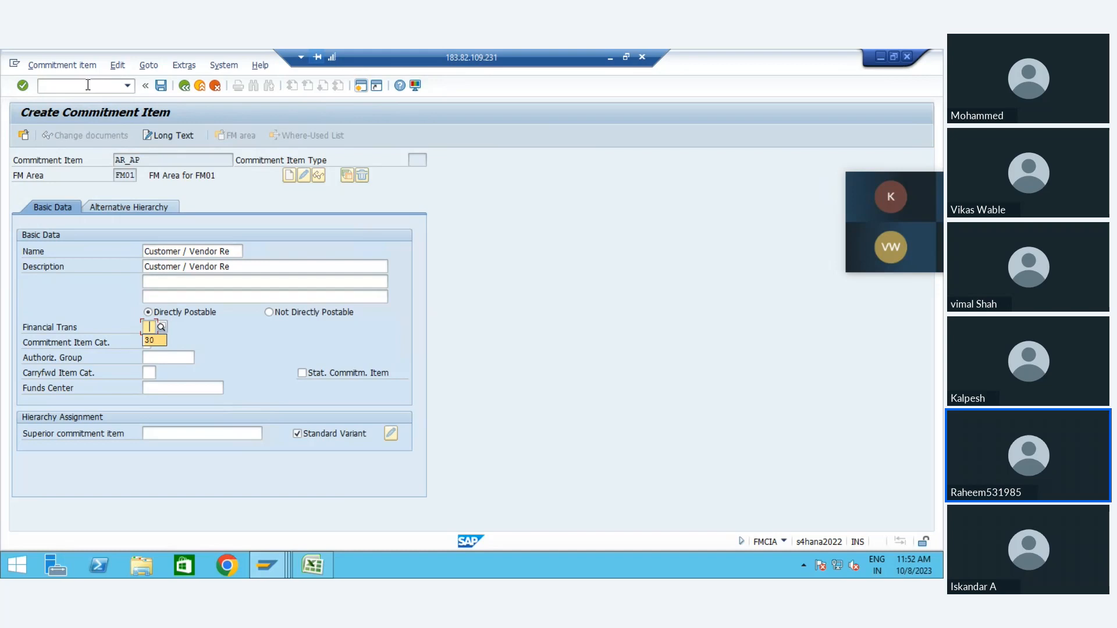
type("60")
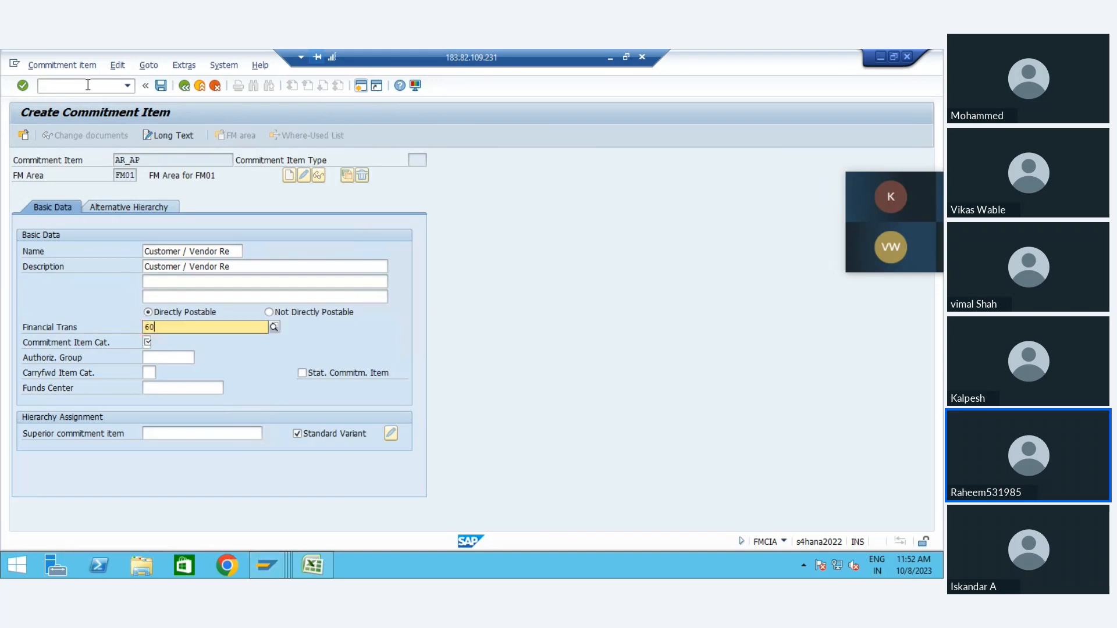
key("Return")
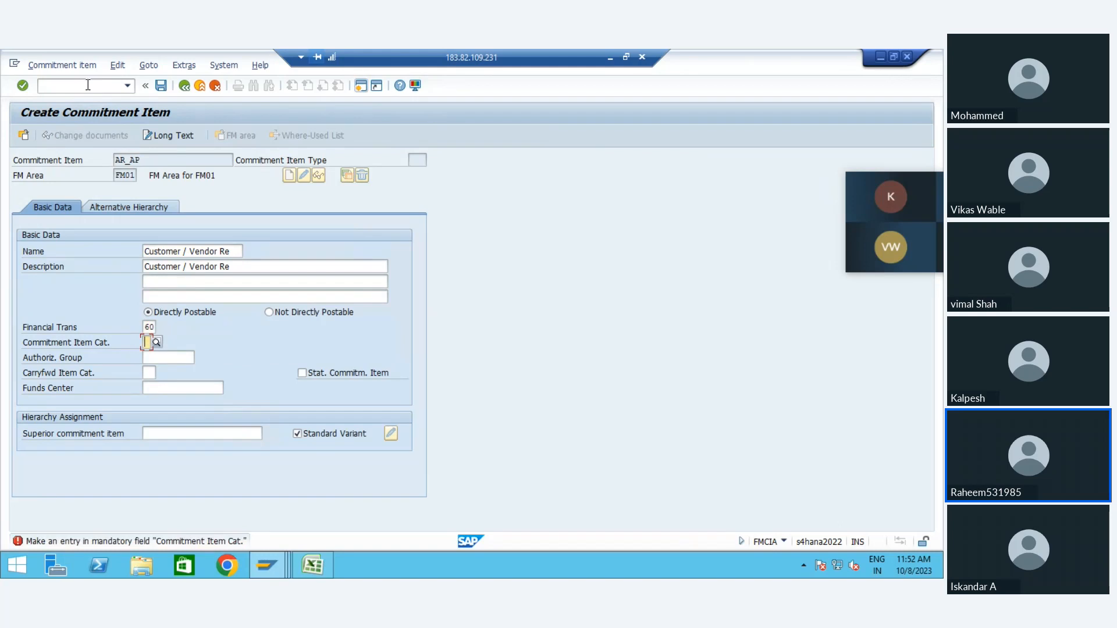
type("3")
key("Return")
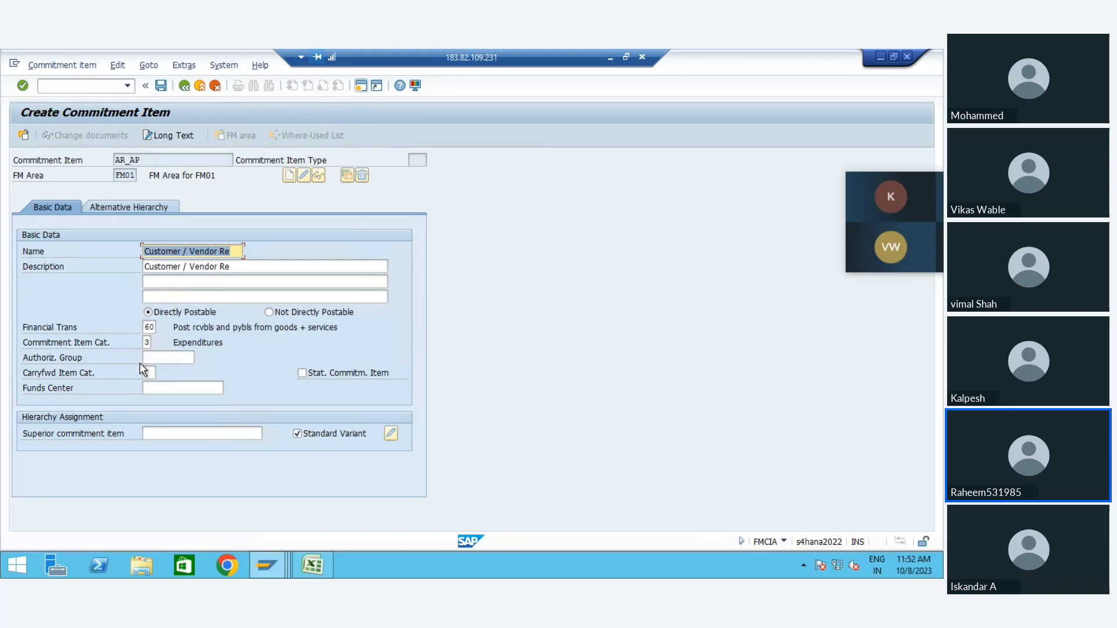
Step: Save commitment item AR_AP and exit commitment item maintenance
left_click(156, 161)
key("shift+Left")
key("shift+Left")
key("shift+Left")
key("shift+Left")
key("shift+Left")
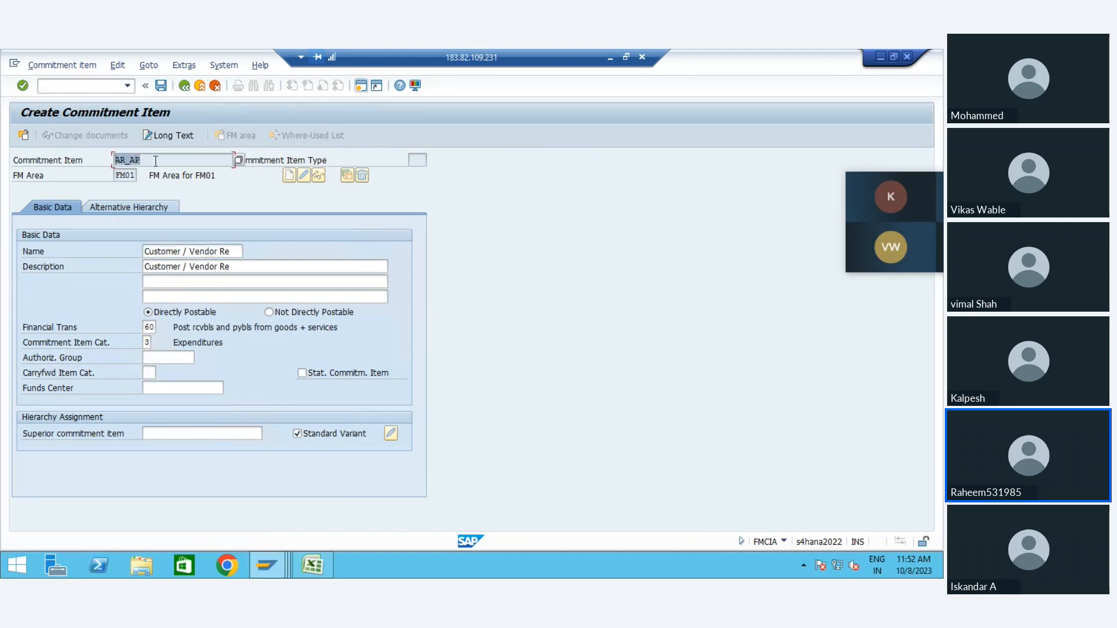
left_click(162, 85)
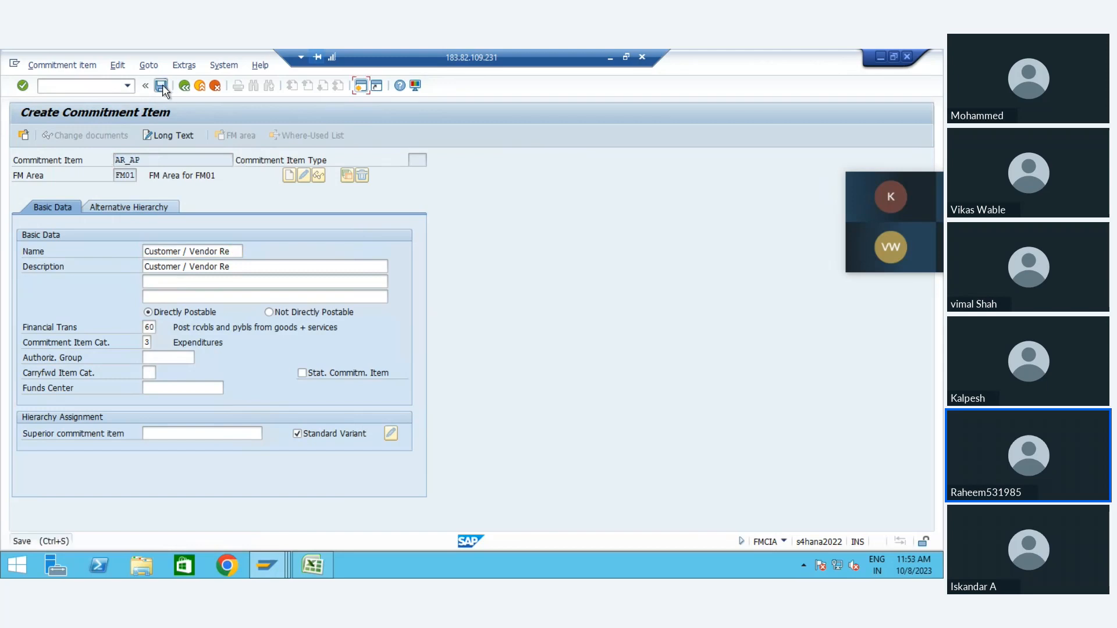
left_click(199, 86)
Step: Replace the Budgeting Workbench session with transaction FMDERIVE and display the derivation strategy SAP - FM01
mouse_move(263, 571)
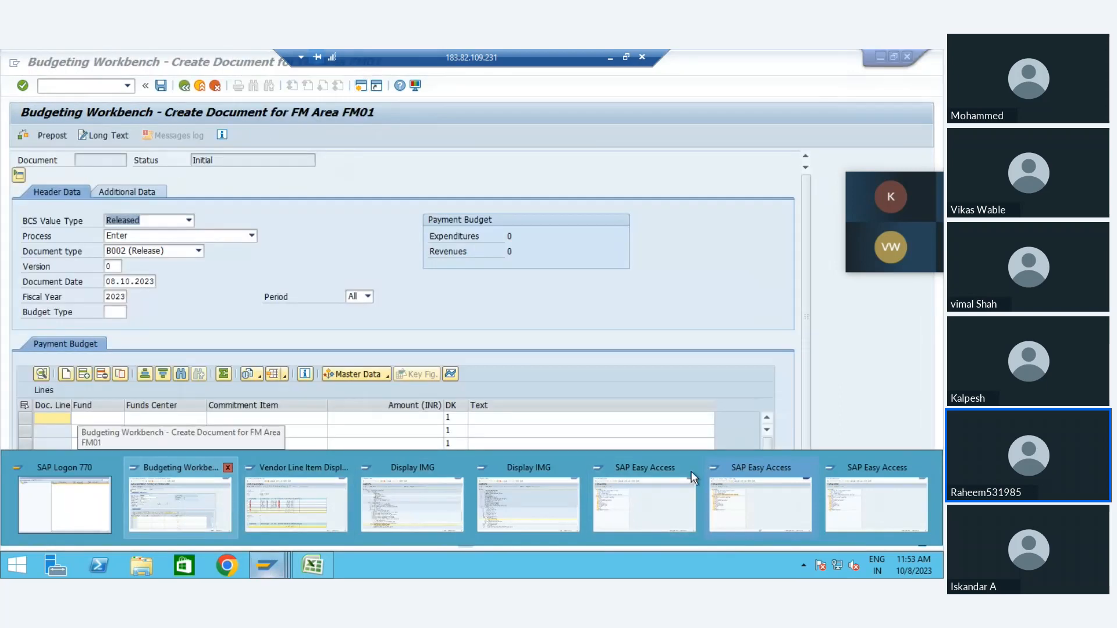
left_click(189, 498)
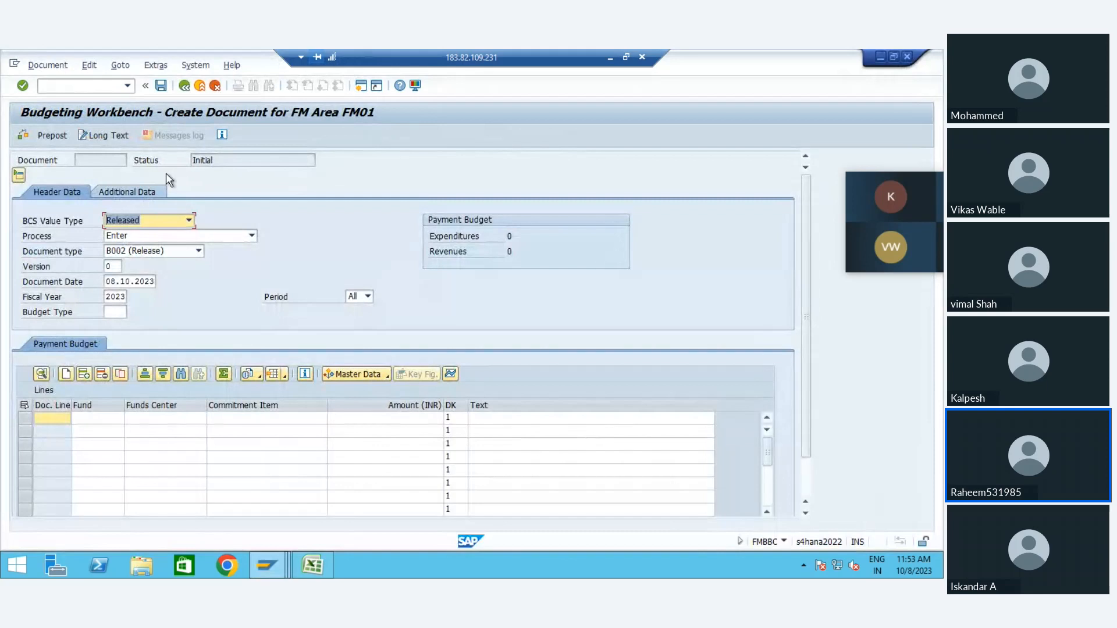
left_click(126, 85)
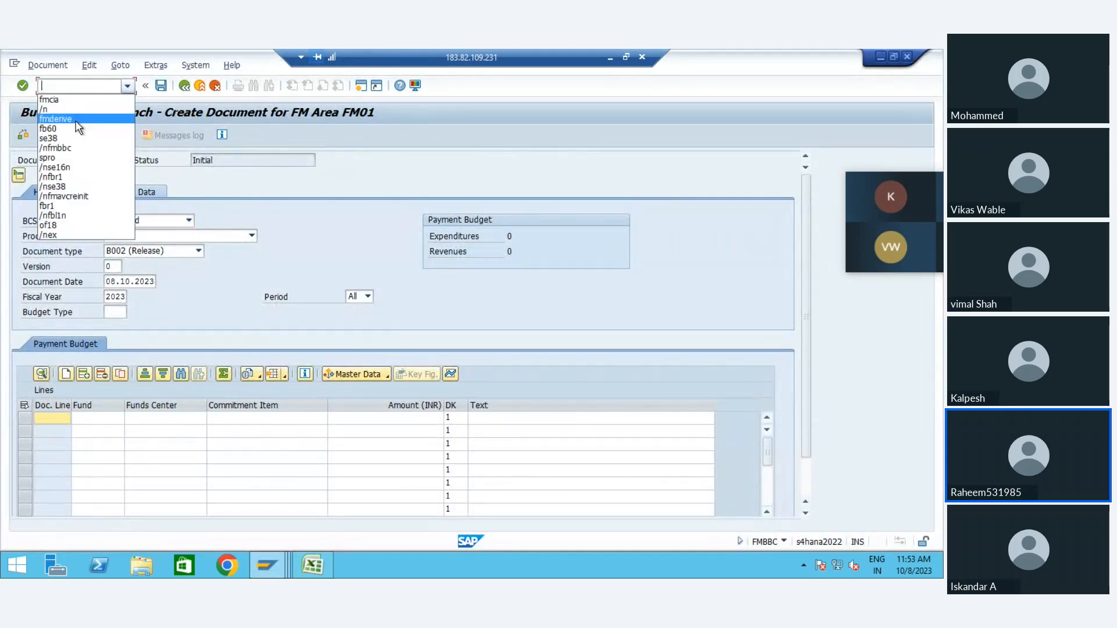
left_click(77, 119)
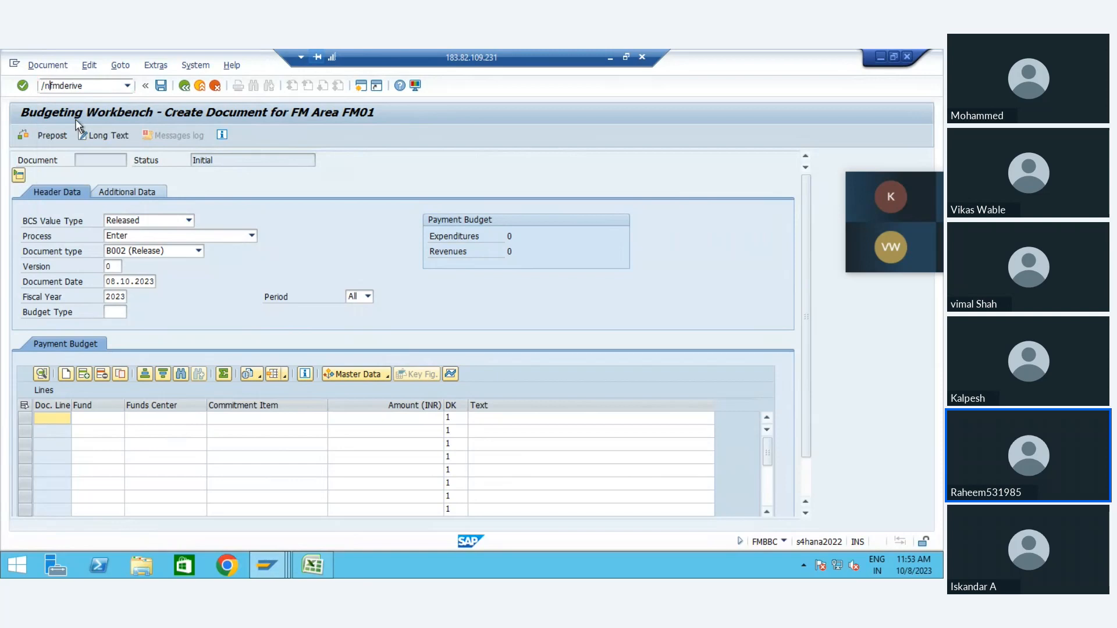
key("Return")
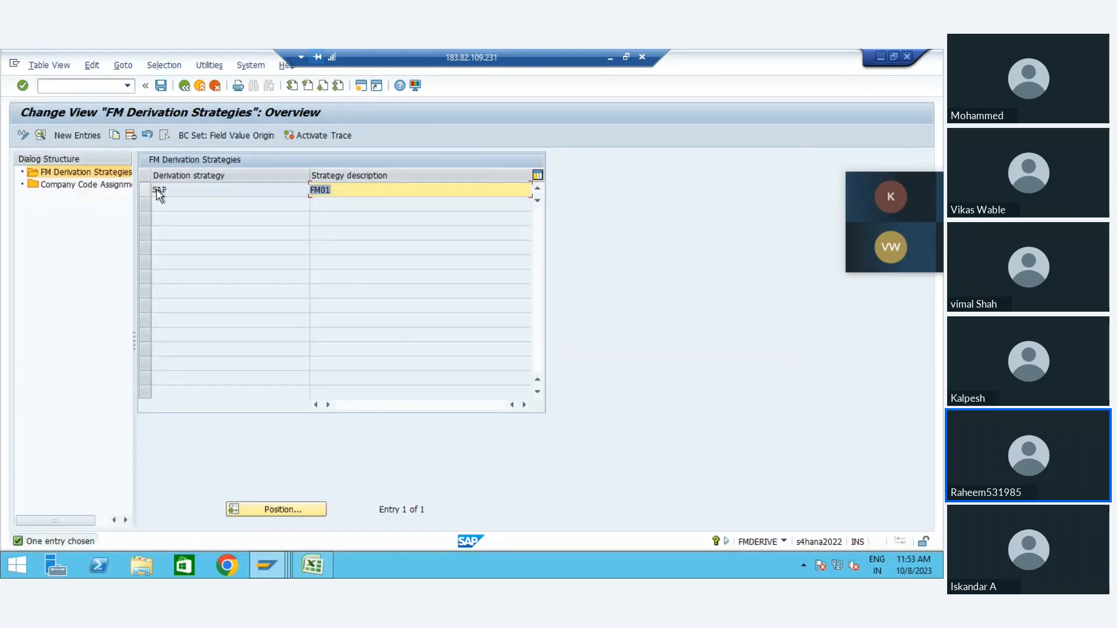
double_click(165, 190)
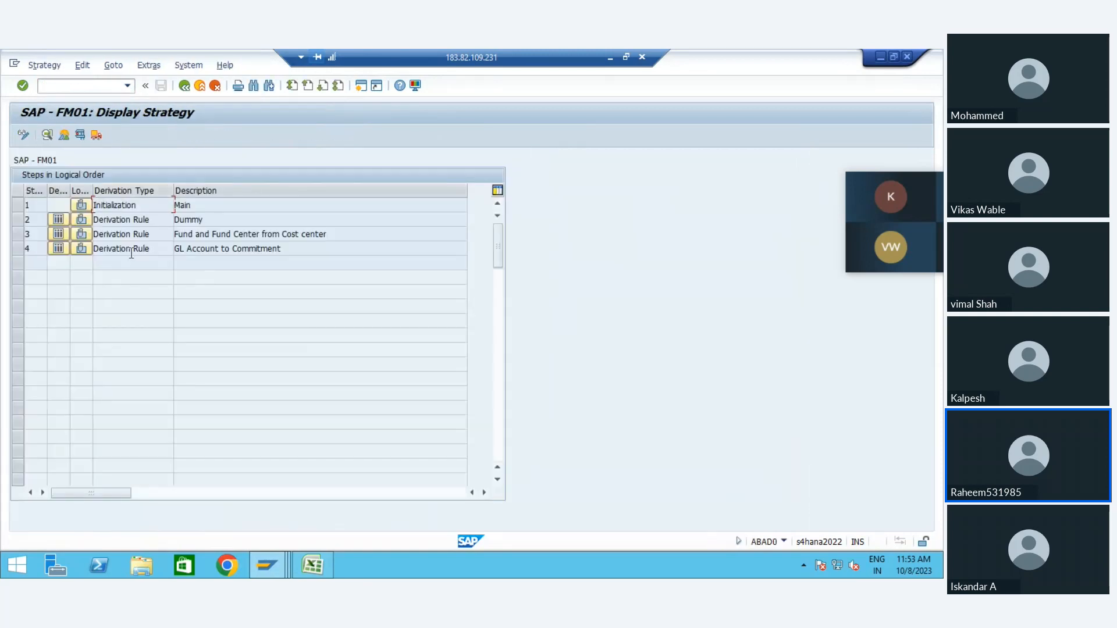
Step: List all rule values of the GL Account to Commitment derivation rule and switch them to editing
left_click(58, 249)
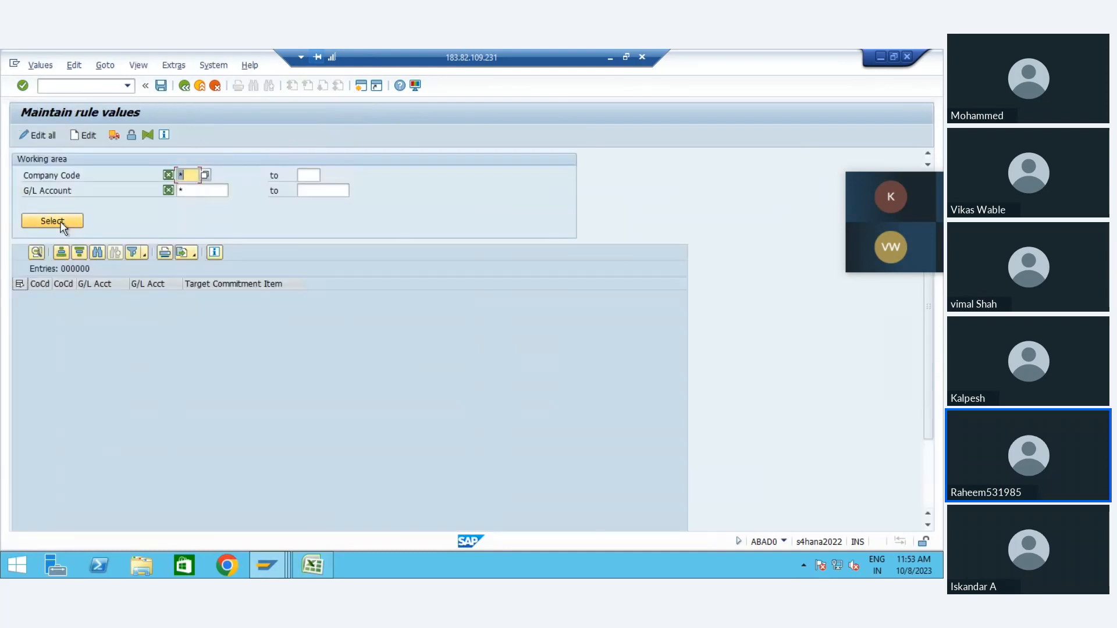
left_click(63, 224)
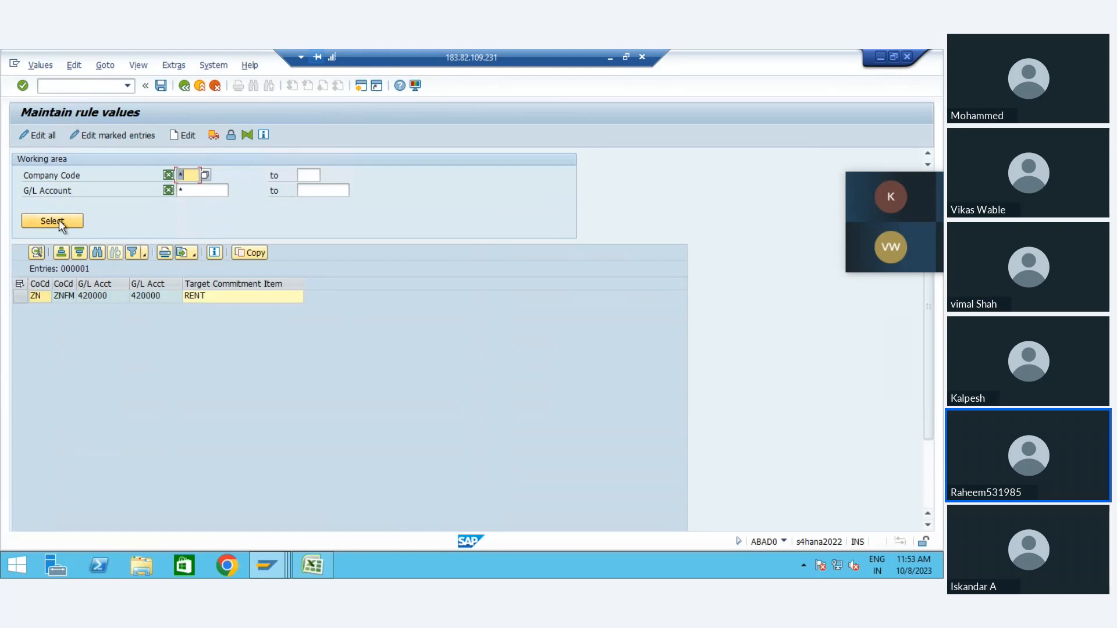
left_click(72, 224)
left_click(43, 136)
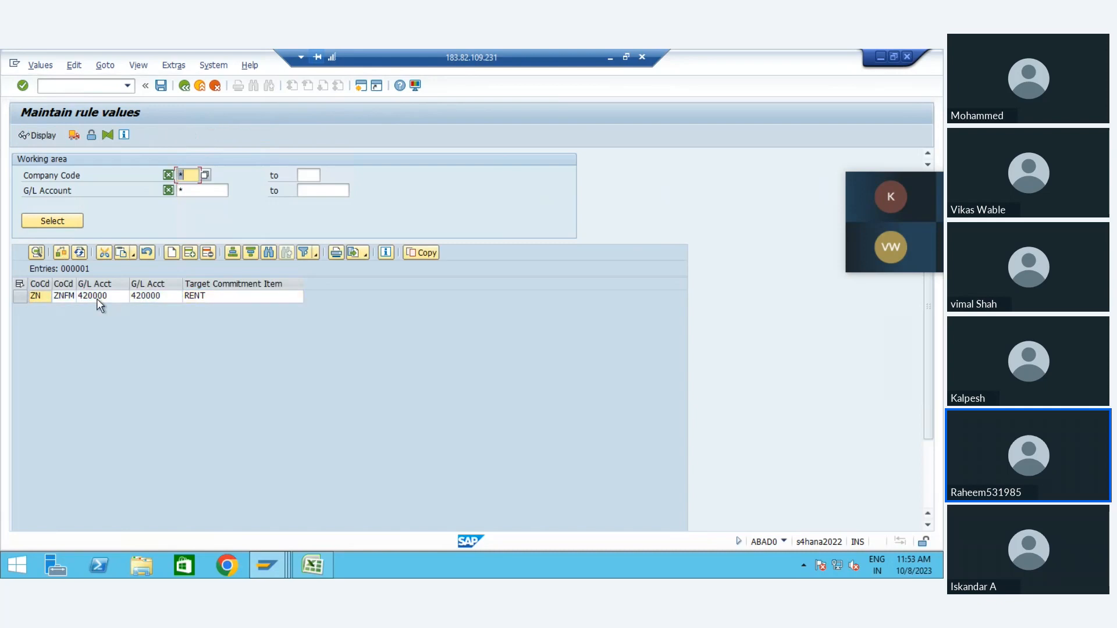
Step: Insert a new rule value row and set its starting company code to ZNFM
left_click(189, 254)
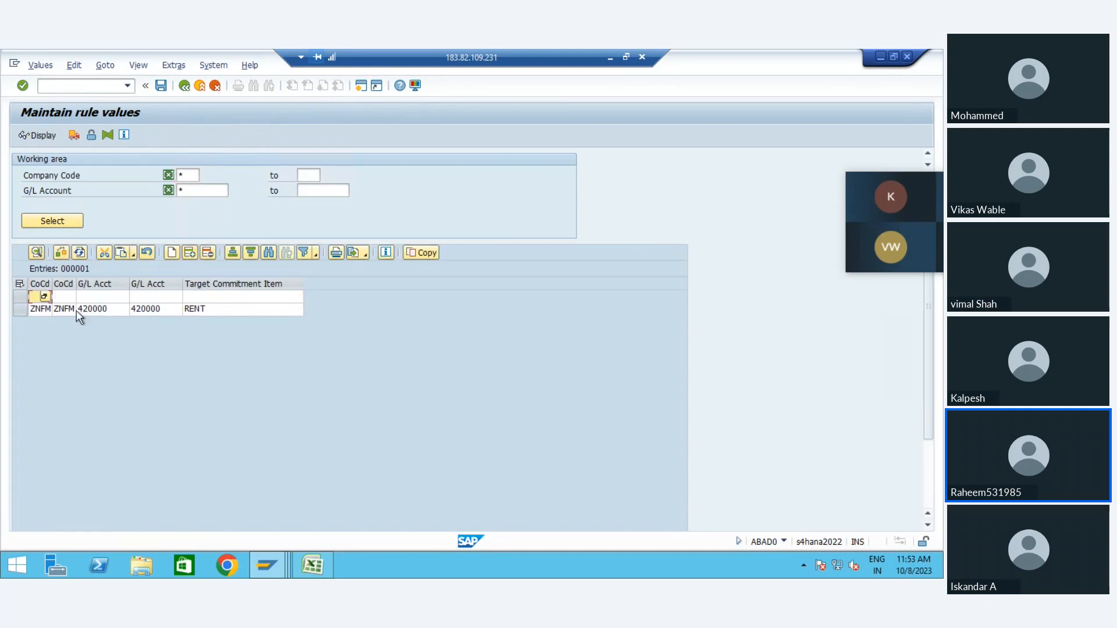
type("znfm")
key("Tab")
key("Tab")
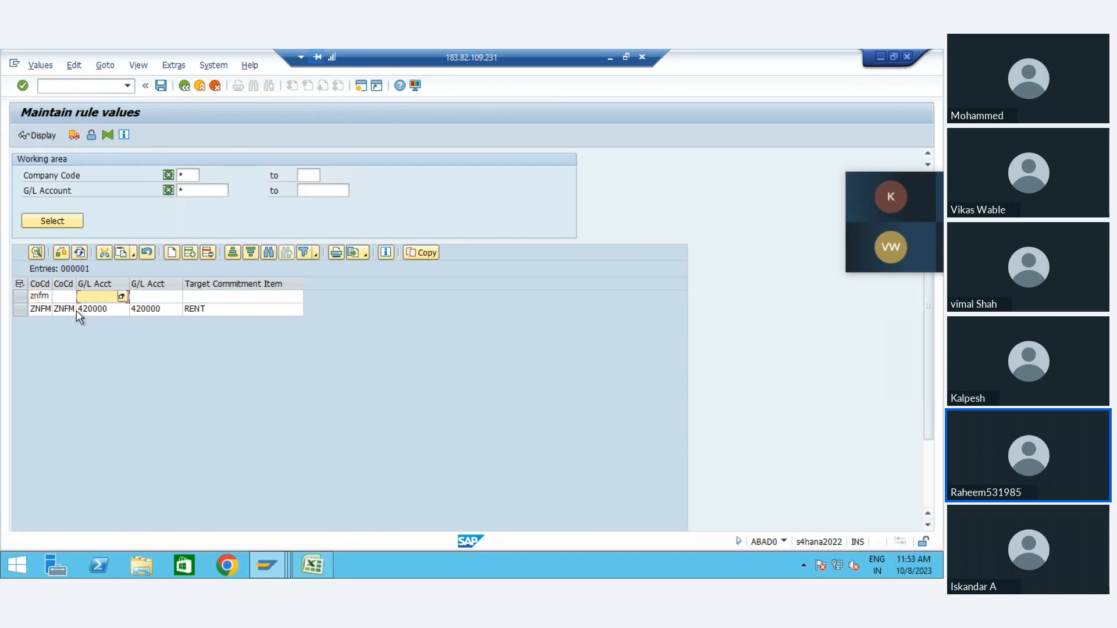
Step: Look up the G/L accounts of company code ZNFM and choose Creditor account 140000 as the new row's starting G/L account
left_click(122, 297)
key("Return")
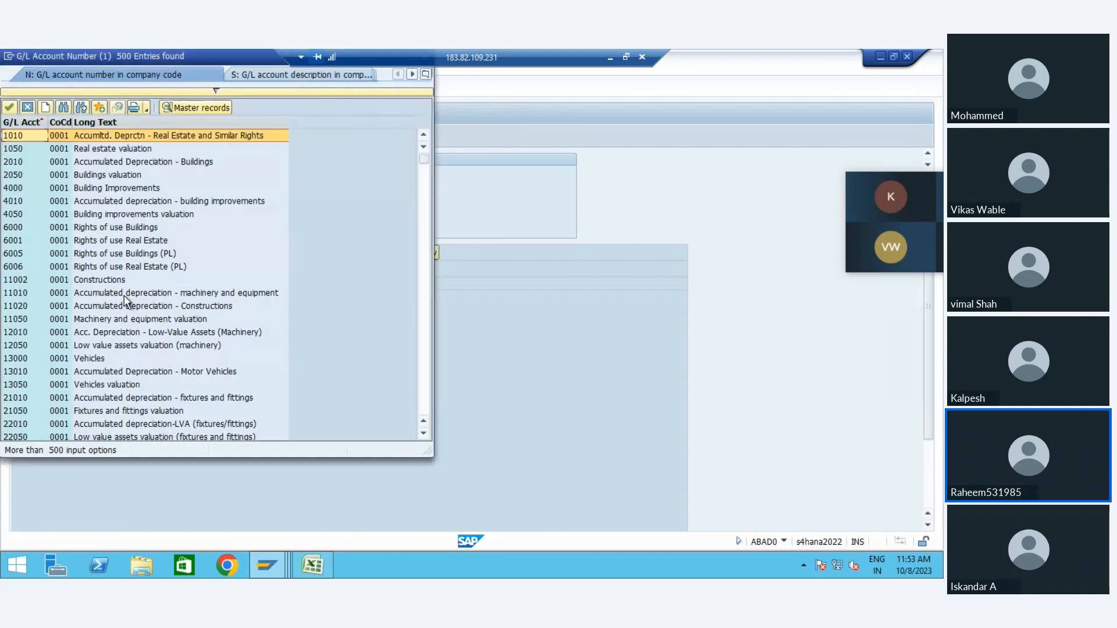
key("Down")
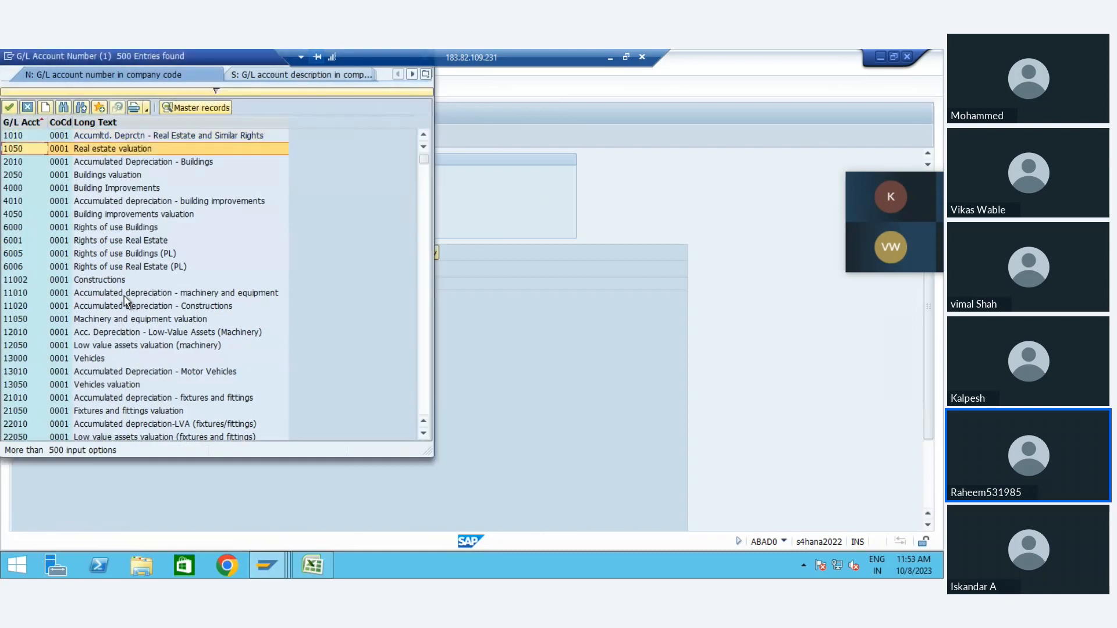
left_click(221, 90)
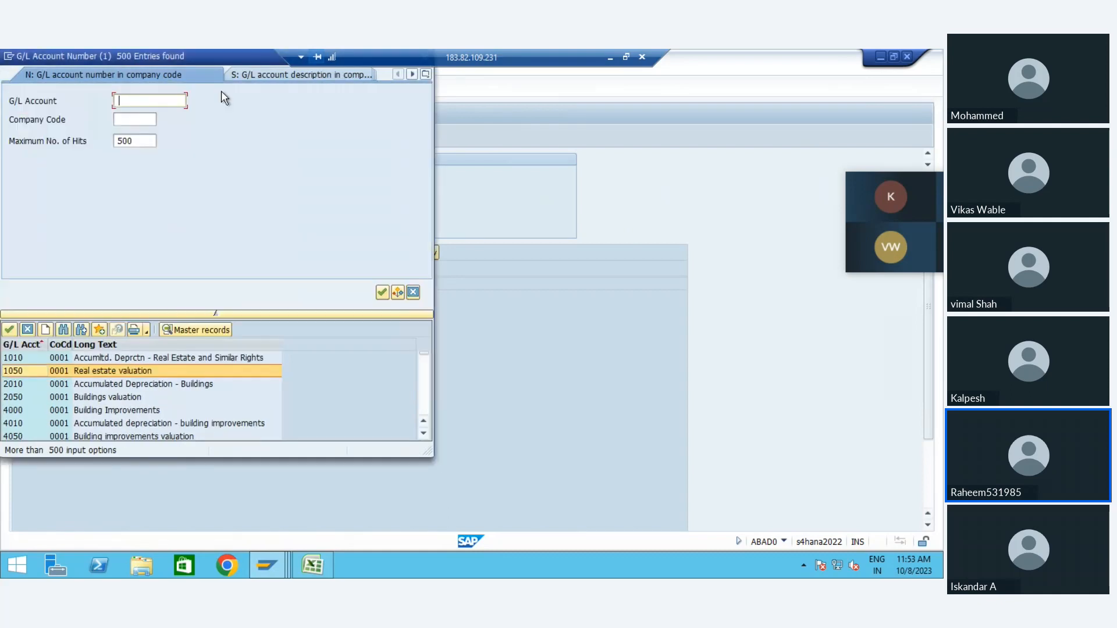
key("Tab")
type("znfm")
key("Return")
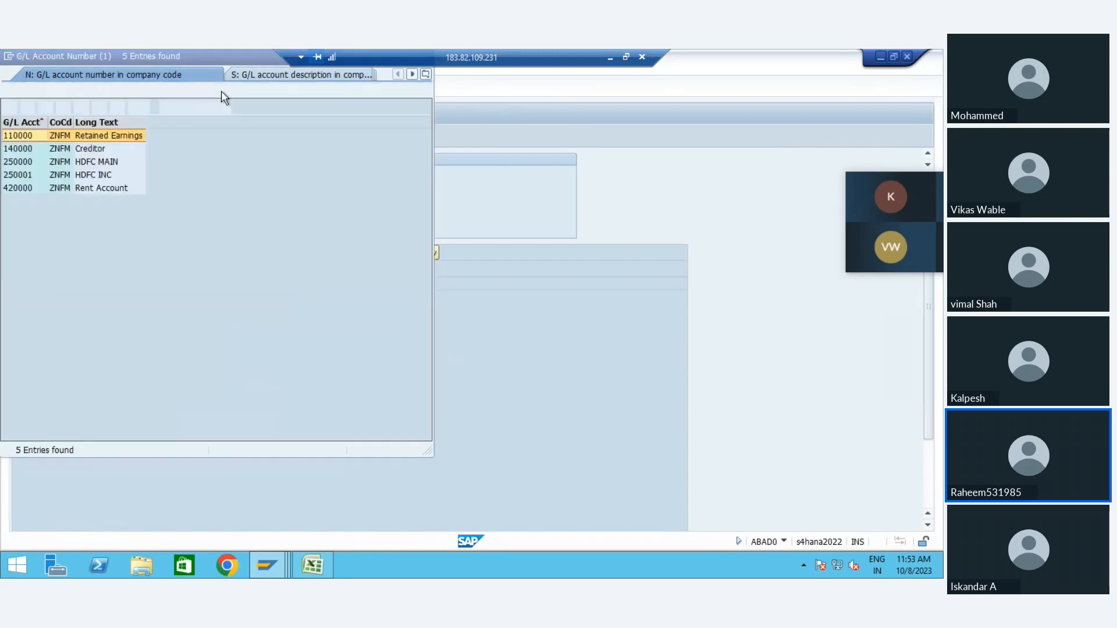
key("Down")
key("Return")
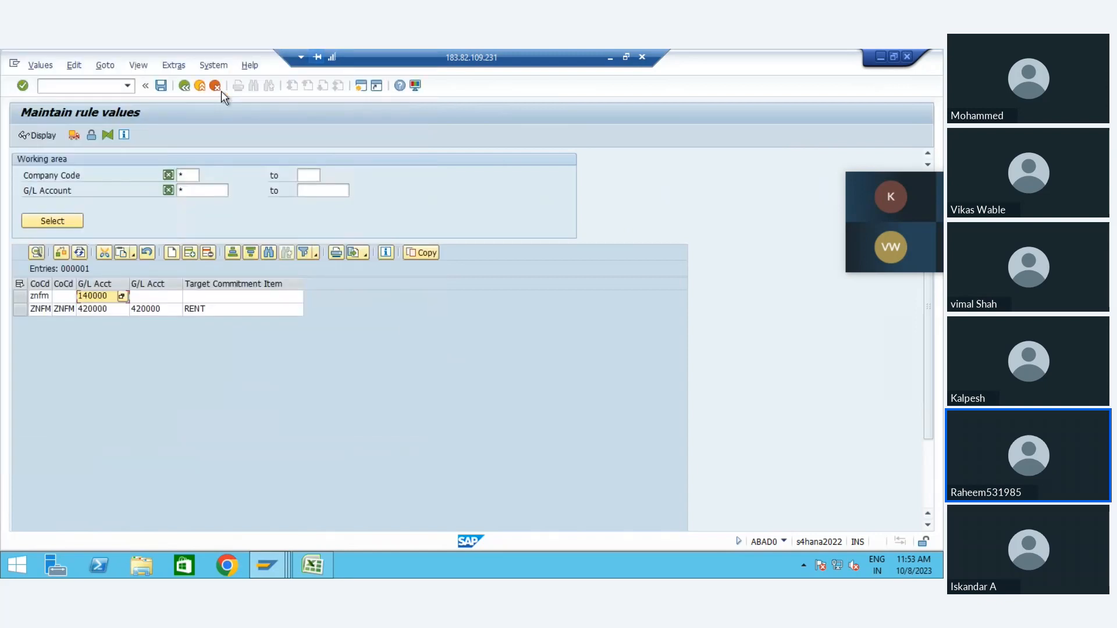
Step: Set target commitment item AR_AP for the G/L account 140000 row, save the rule values and leave the derivation strategy
key("Tab")
key("Tab")
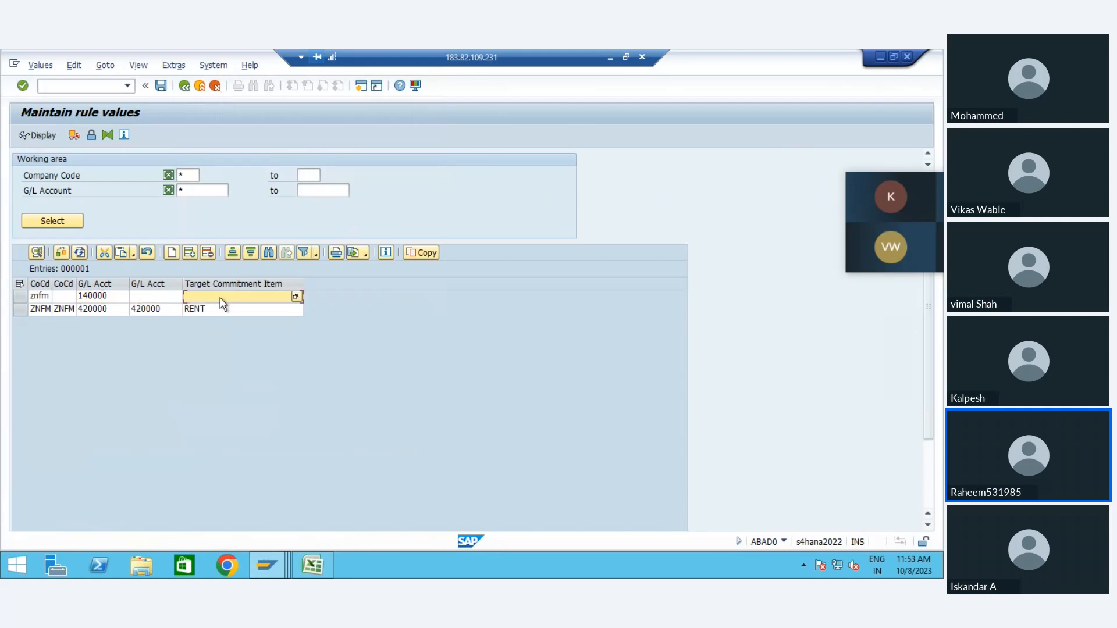
type("AR_AP")
key("Return")
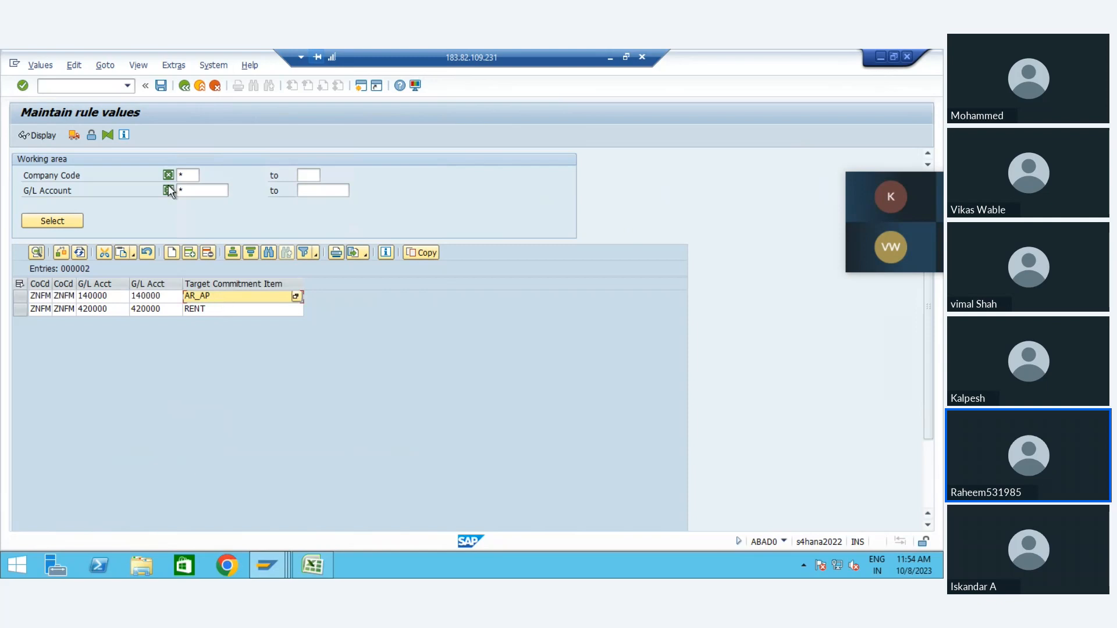
left_click(163, 86)
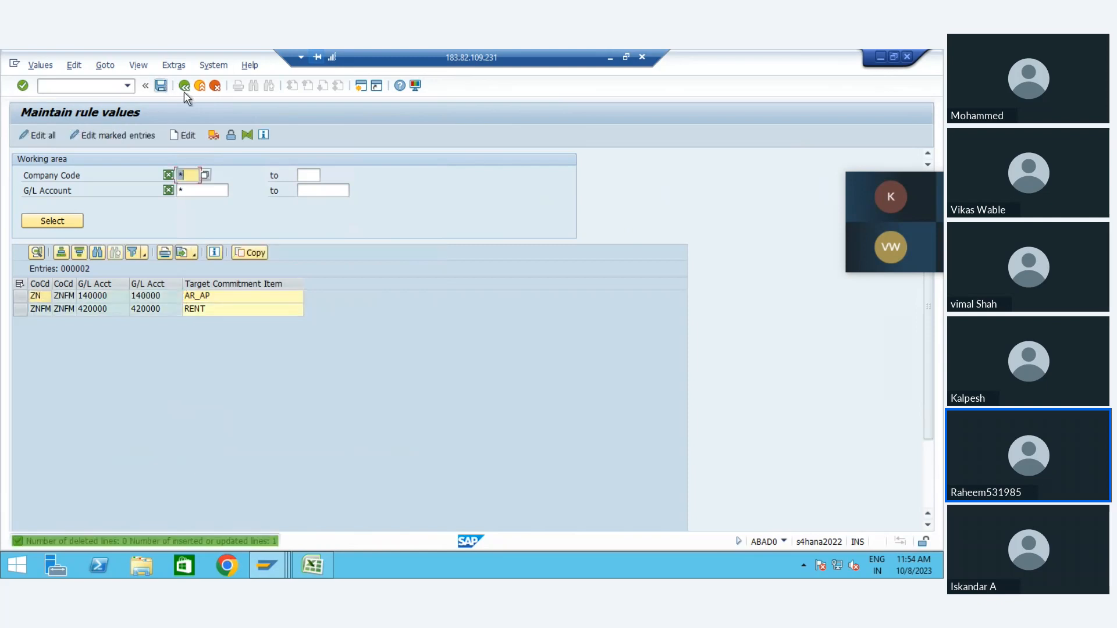
left_click(185, 88)
left_click(185, 88)
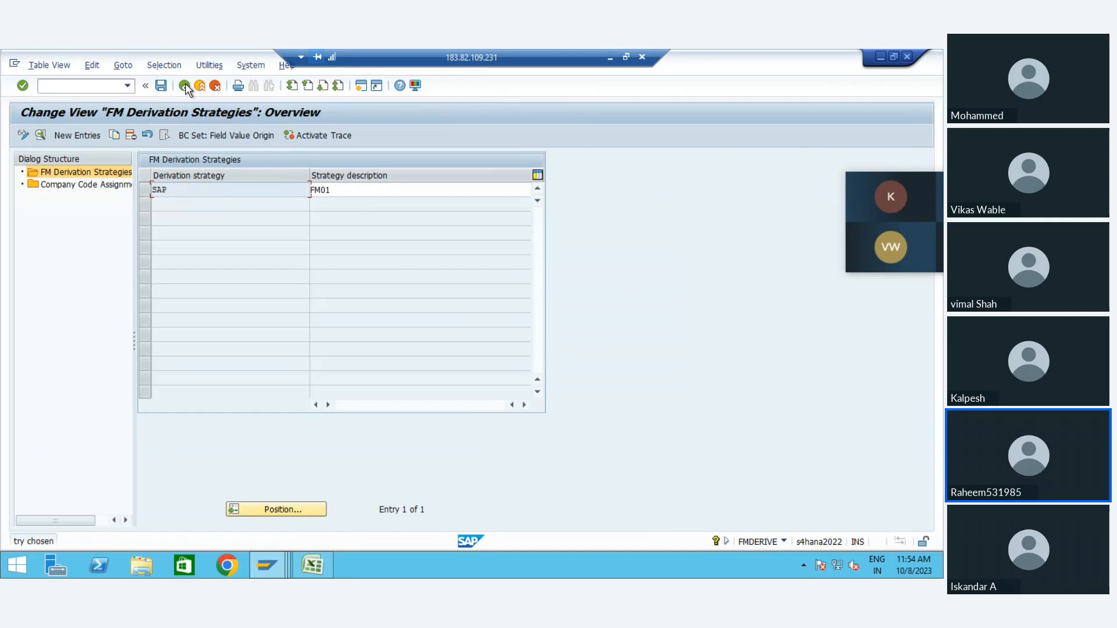
left_click(185, 88)
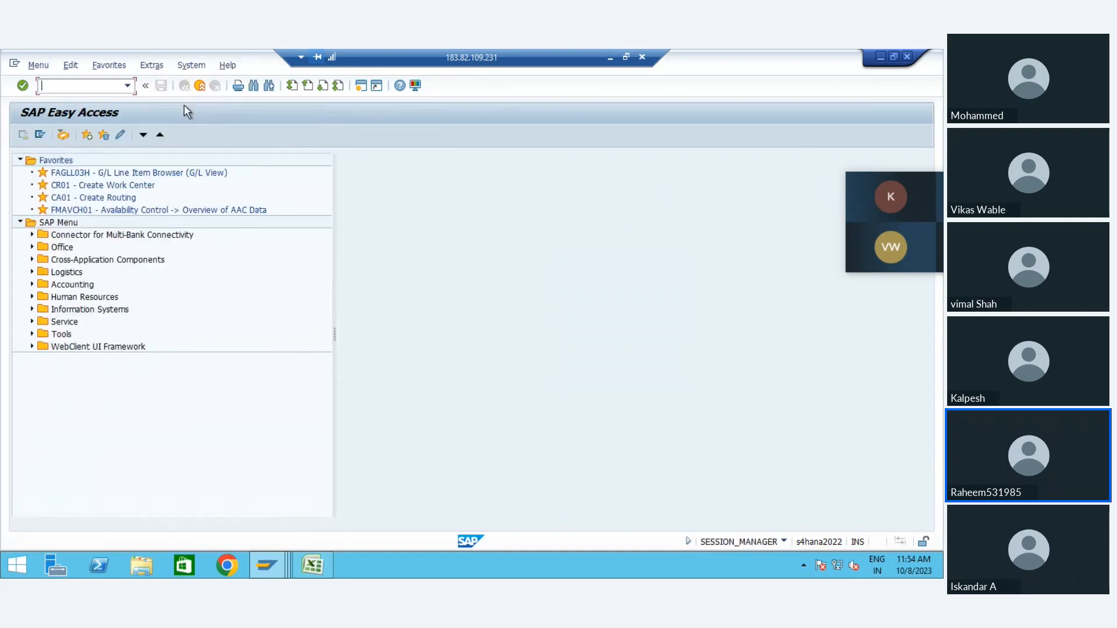
Step: Switch to another SAP Easy Access session and start transaction FB60 for vendor invoice entry
mouse_move(267, 568)
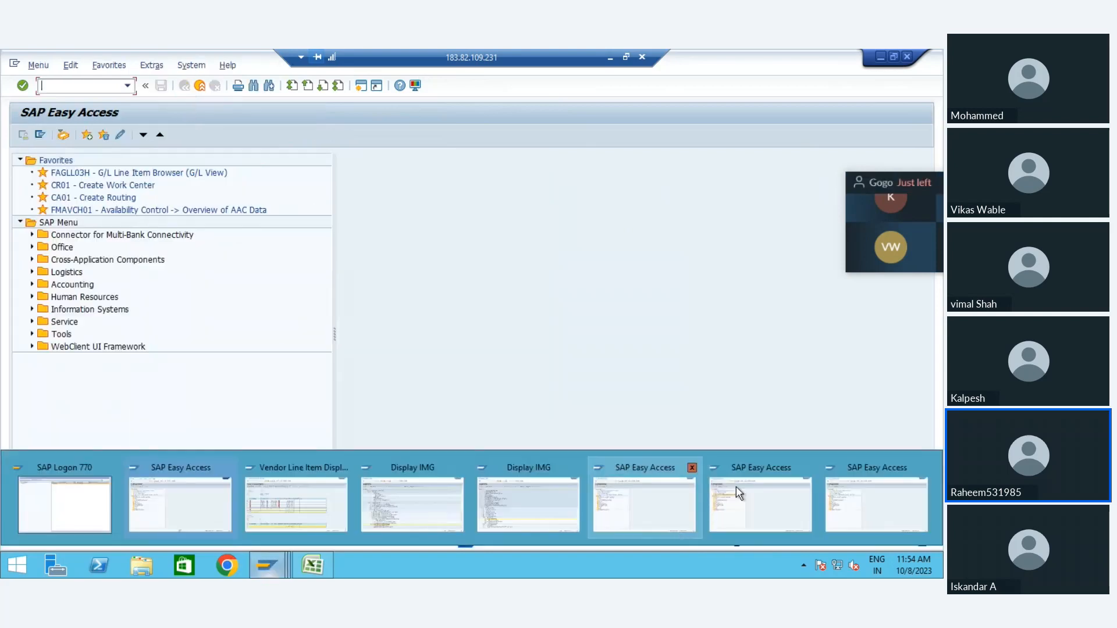
mouse_move(745, 495)
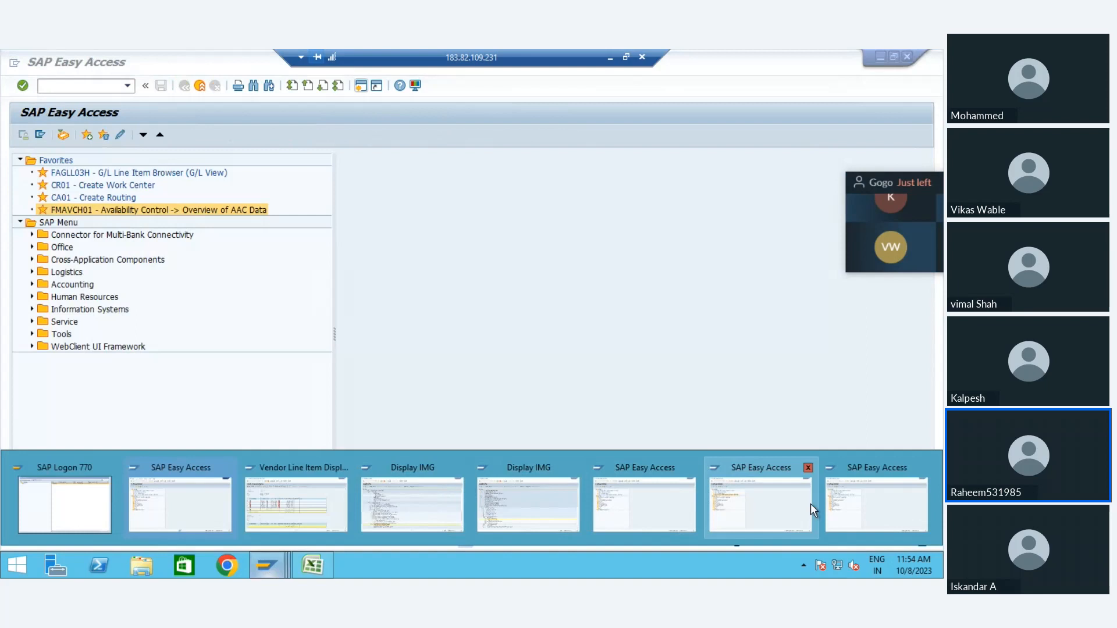
left_click(856, 516)
left_click(130, 87)
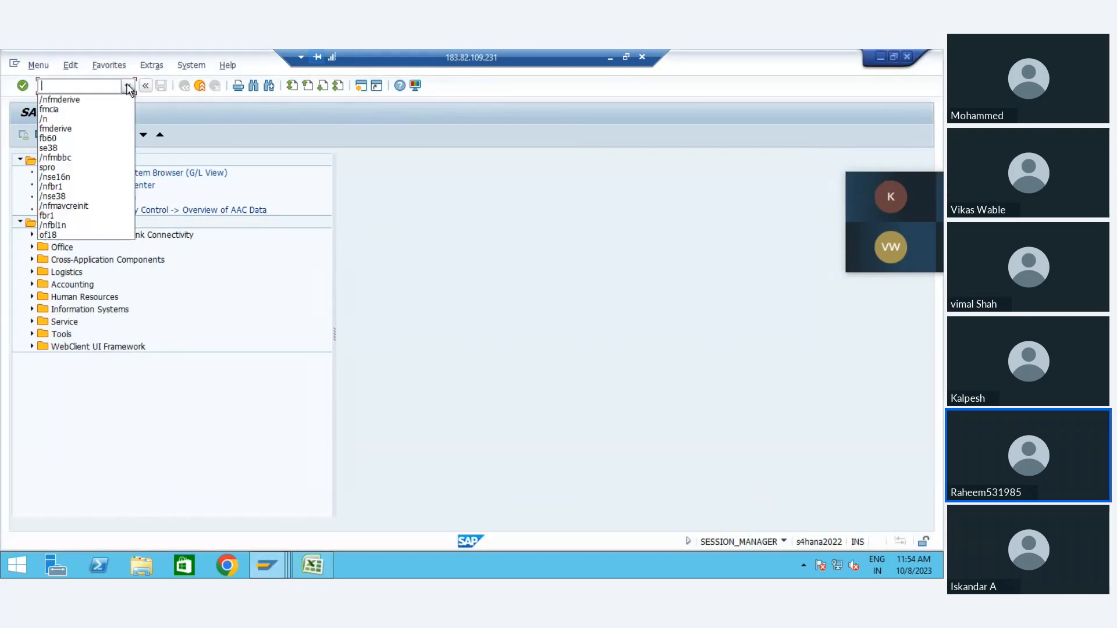
key("Down")
key("Down")
key("Down")
key("Down")
key("Down")
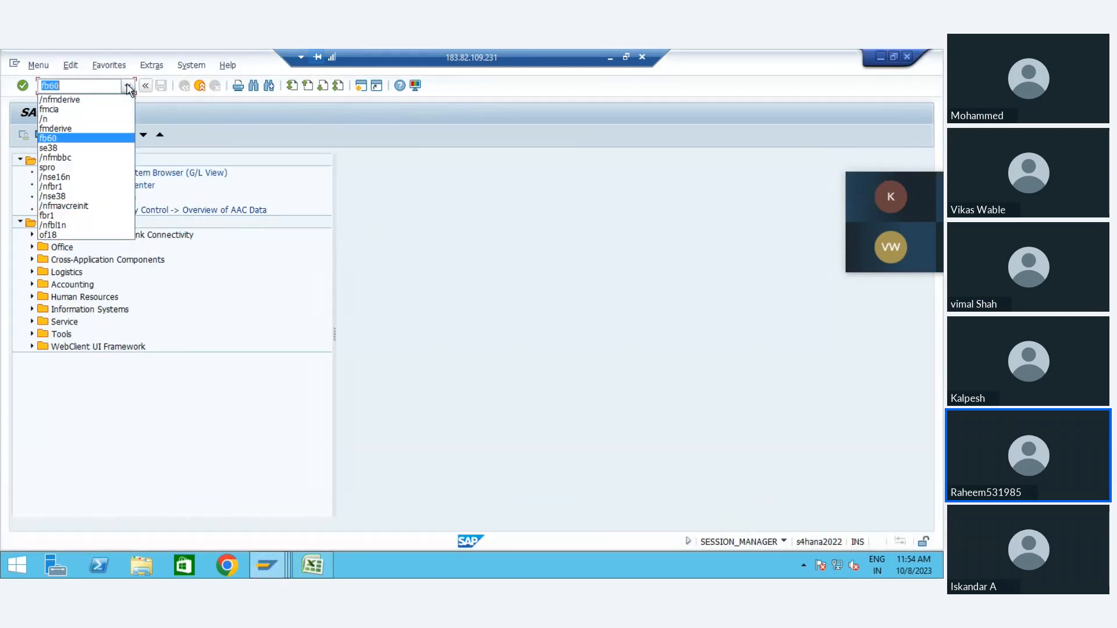
key("Return")
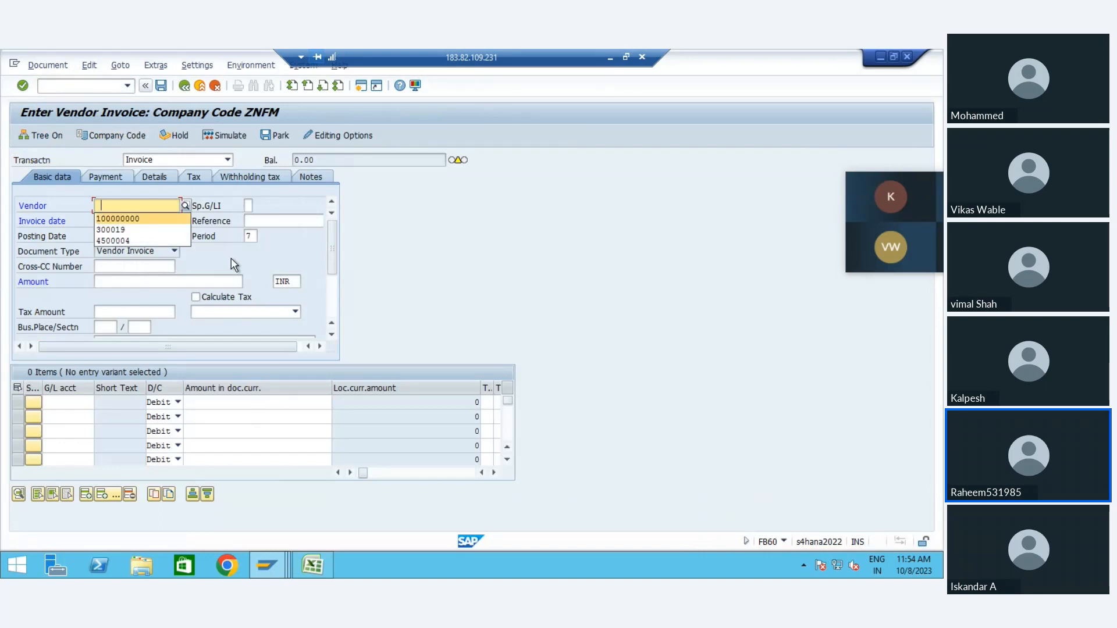
Step: Fill in the invoice header with the Flavors Supplier vendor number, invoice date 01.10.2023, reference 01.10.2023 and amount 50000
key("Return")
key("Tab")
key("Tab")
key("Down")
key("Return")
key("Tab")
key("Down")
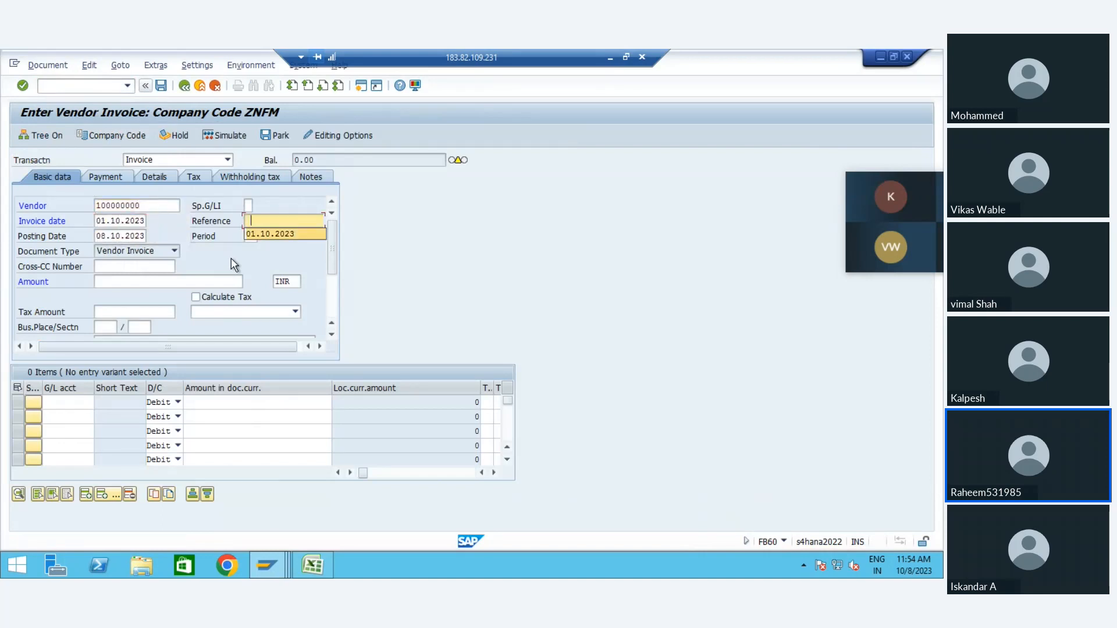
key("Return")
key("Tab")
key("Tab")
key("Down")
key("Return")
key("Tab")
key("Tab")
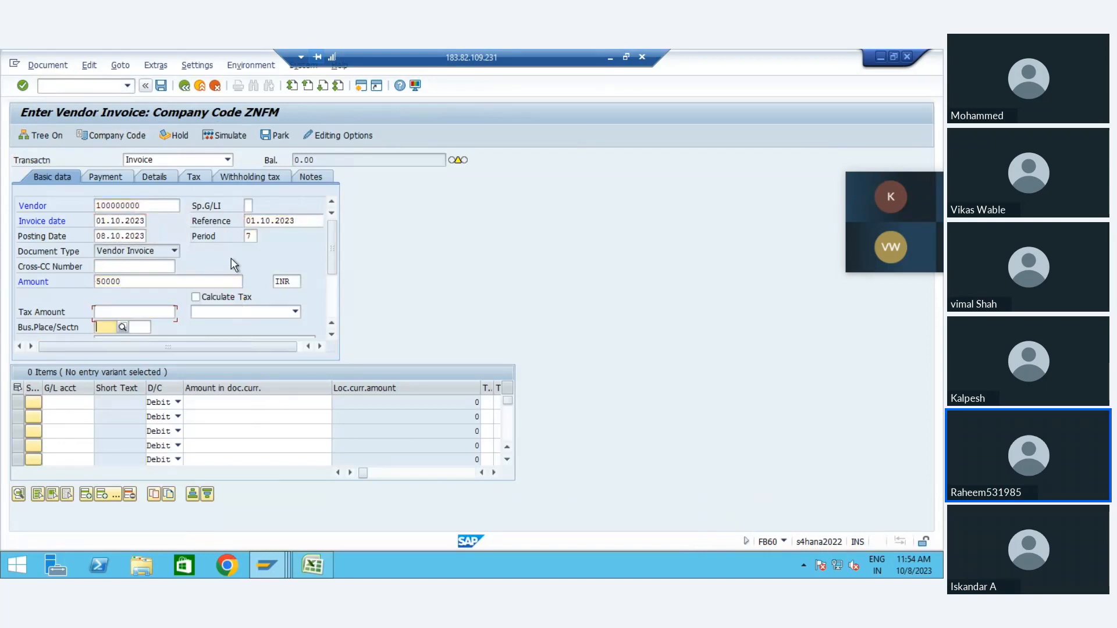
Step: Enter the first line item as a debit to G/L account 420000 with amount 50000
key("Down")
key("Down")
key("Down")
key("Down")
key("Up")
key("Down")
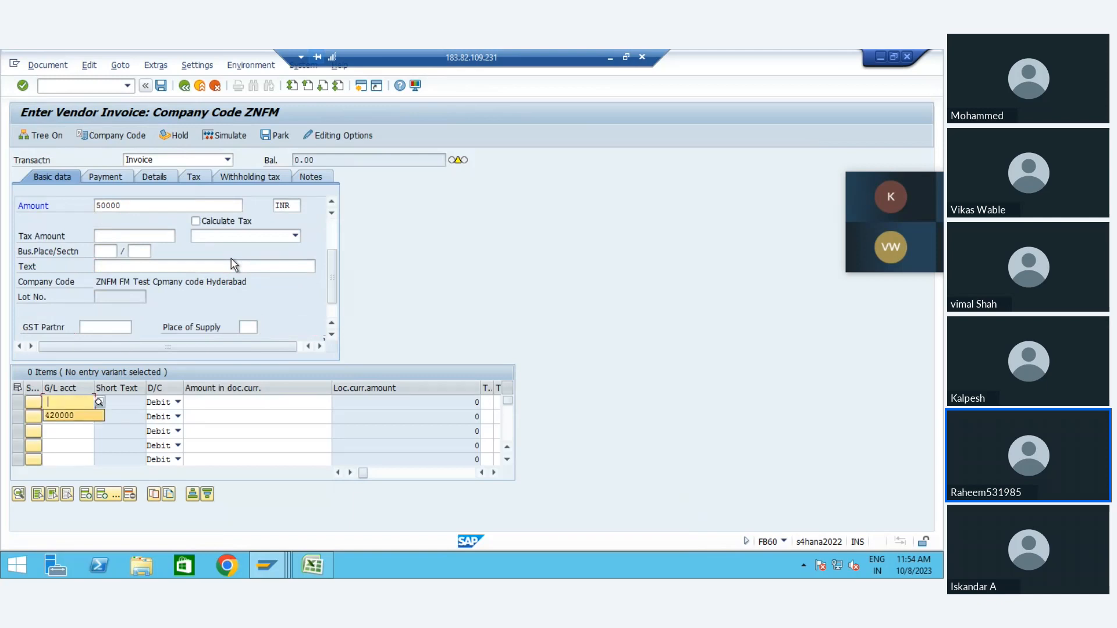
key("Return")
key("Tab")
key("Tab")
Step: Assign cost center 10000 to the rent line item and confirm the invoice entries
key("Tab")
key("shift+Tab")
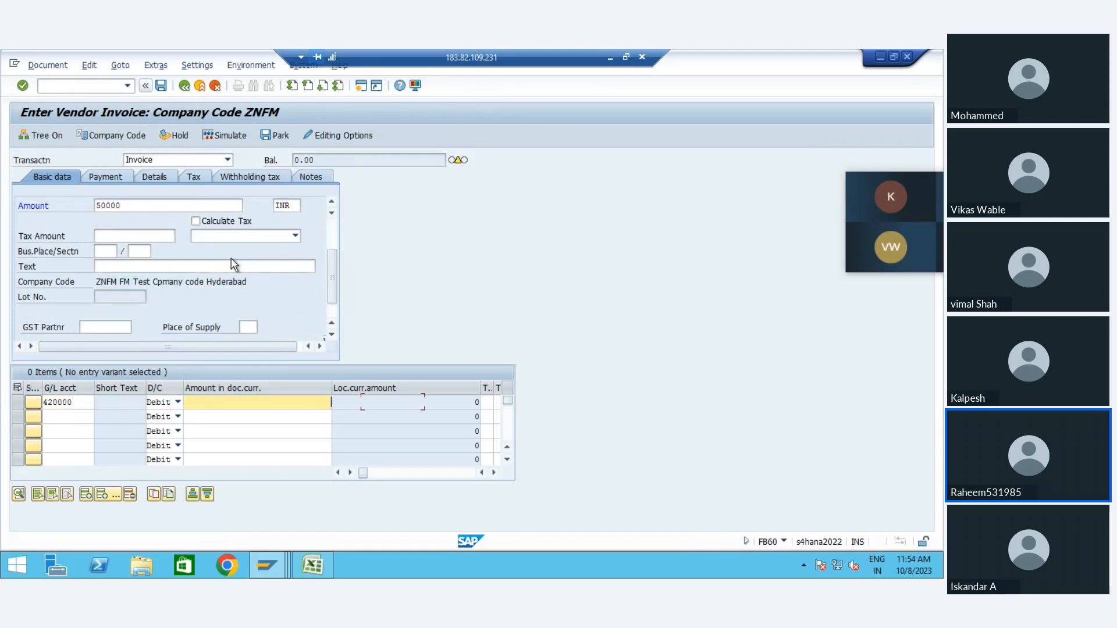
key("Down")
key("Return")
key("Tab")
key("Tab")
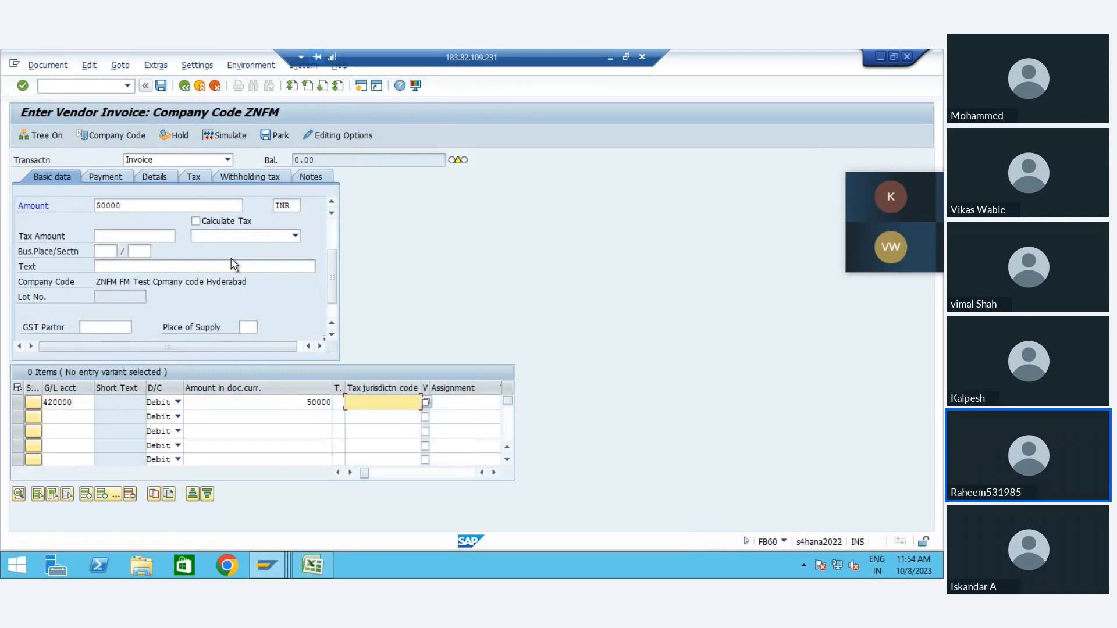
key("Tab")
key("Tab")
key("Tab")
key("Tab")
key("Tab")
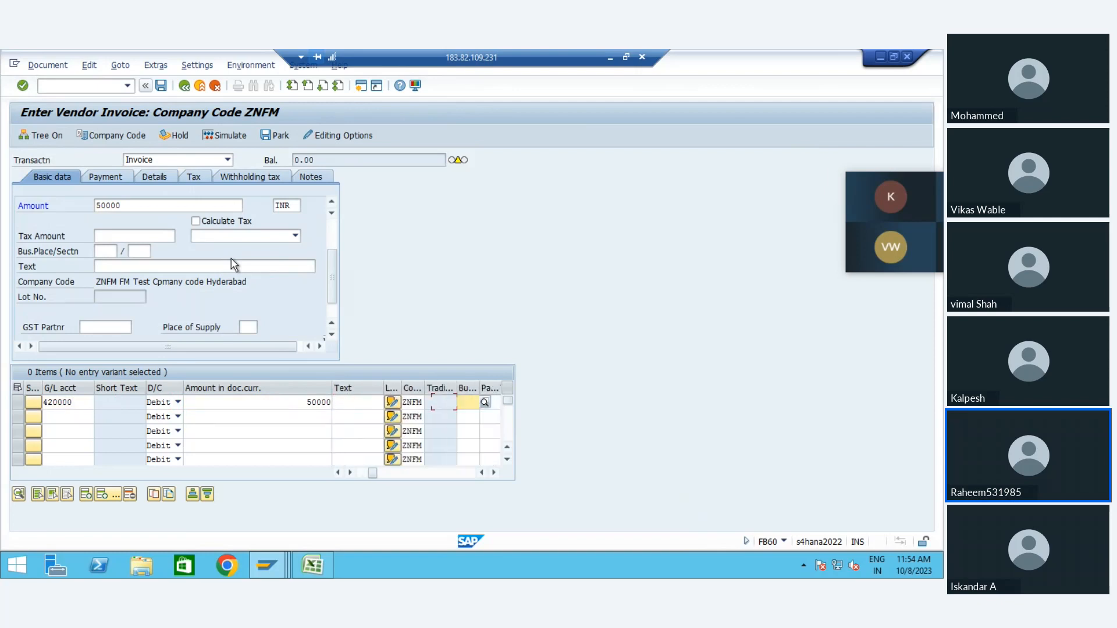
key("Tab")
key("Tab")
key("Down")
key("Return")
key("Return")
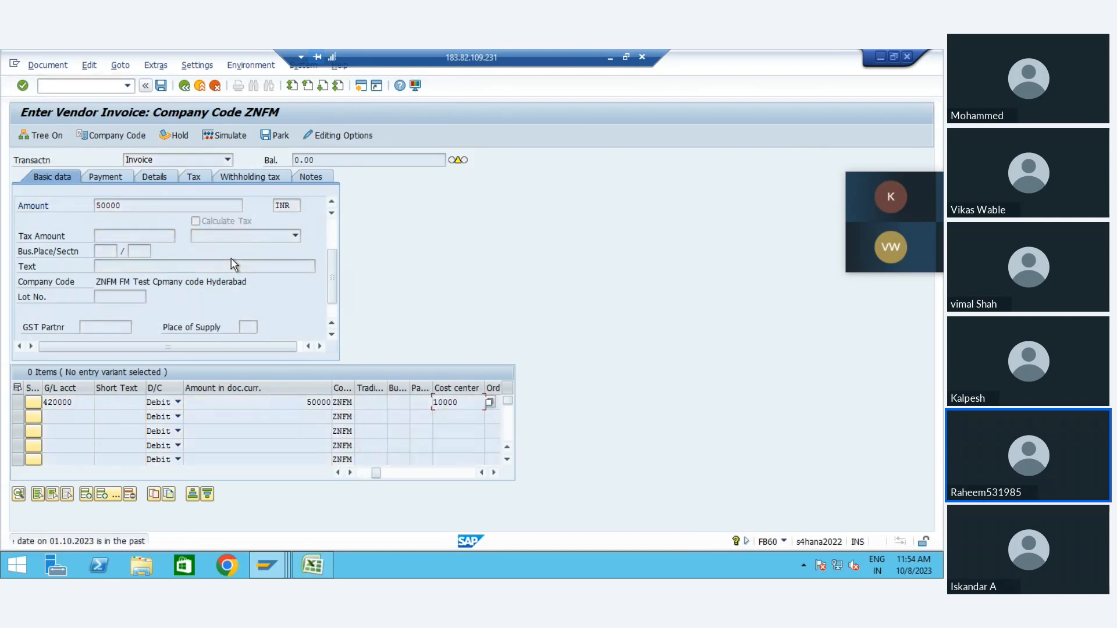
key("Return")
key("Return")
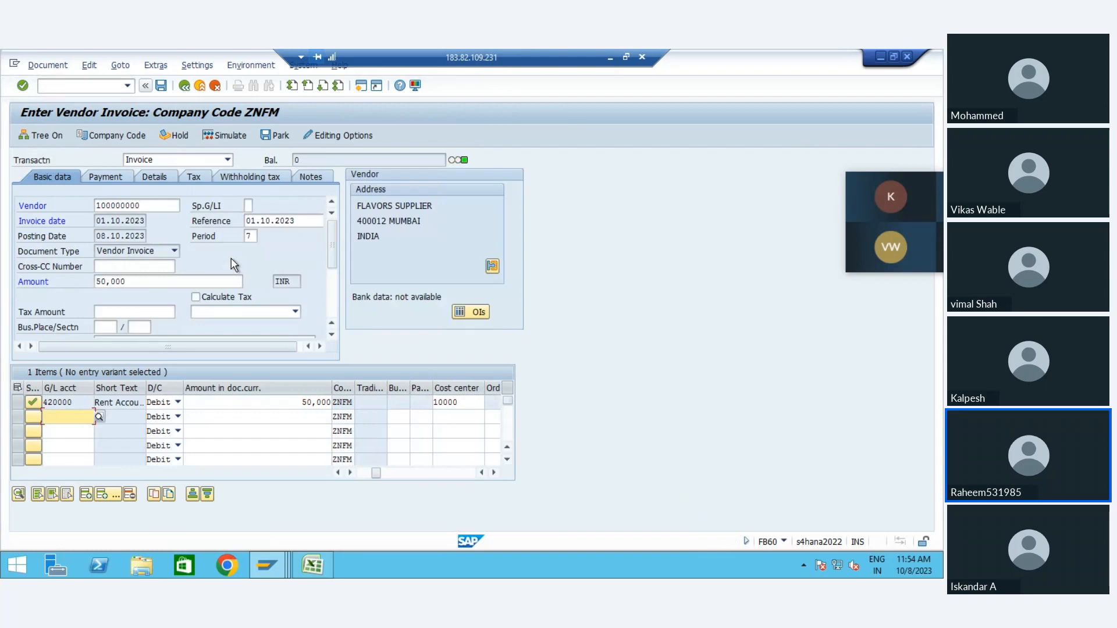
Step: Simulate the invoice and apply layout /NZFM to check the funds center, fund and commitment item of each line
left_click(225, 135)
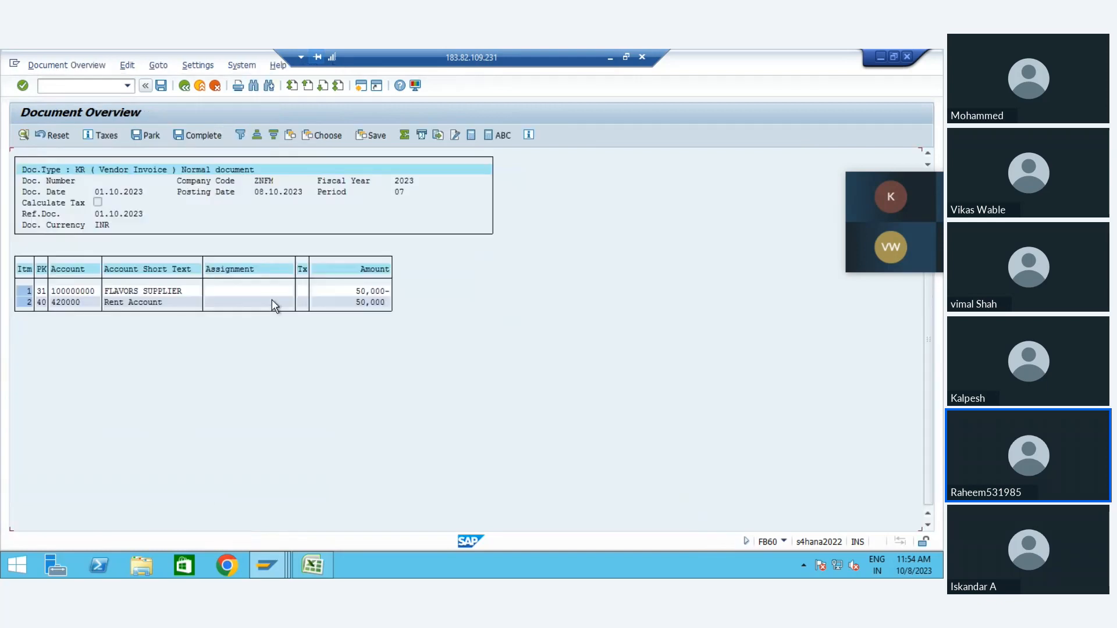
left_click(309, 135)
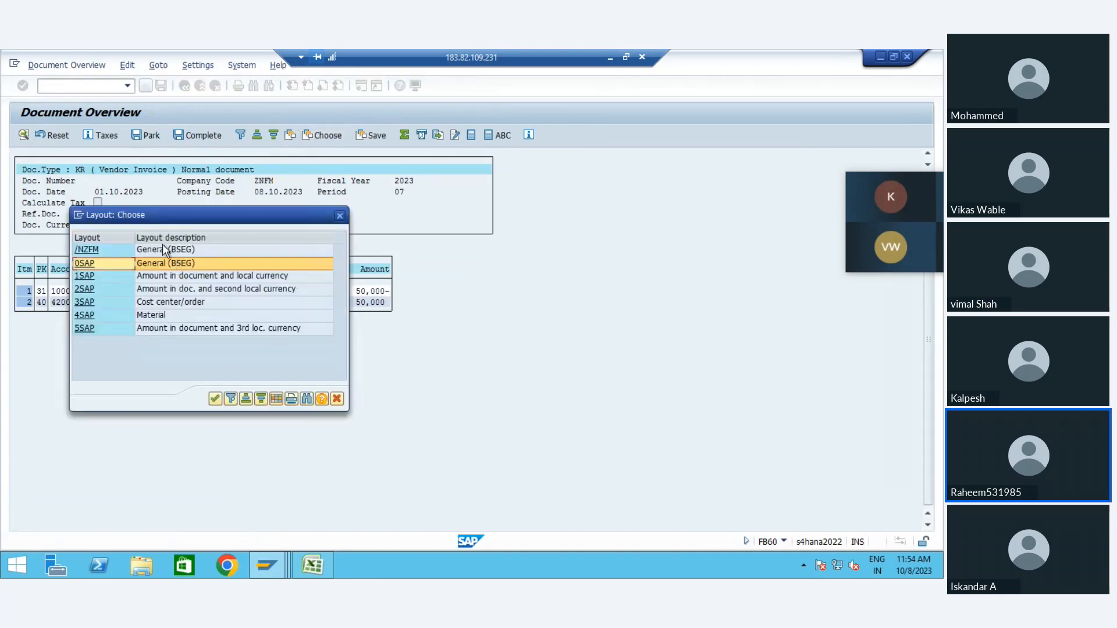
double_click(163, 248)
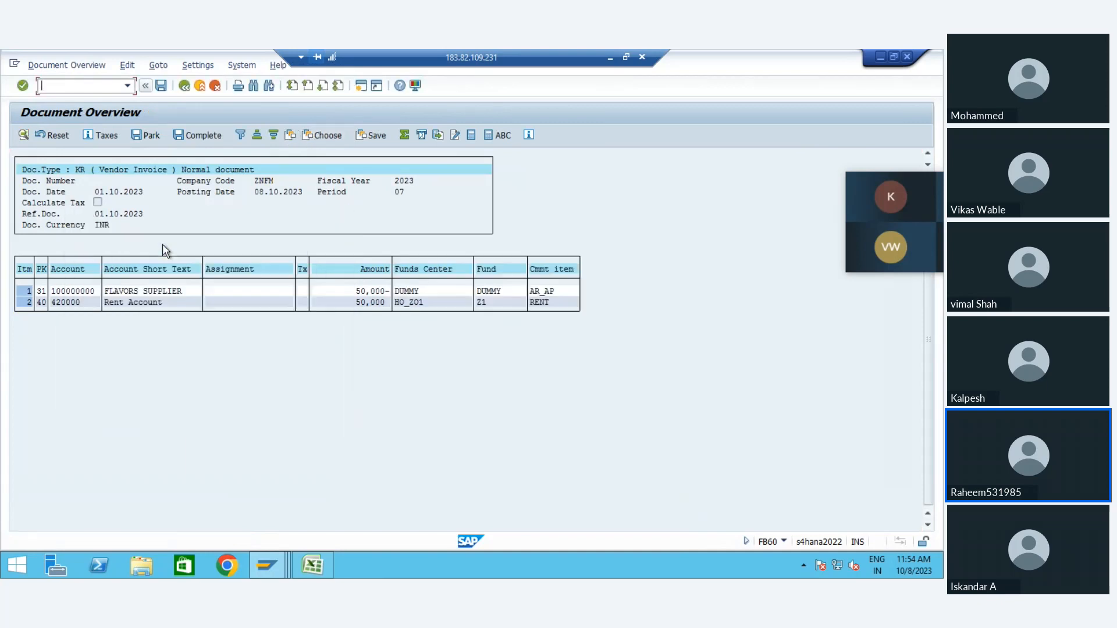
left_click(556, 291)
Step: Post the vendor invoice and exit invoice entry
left_click(161, 86)
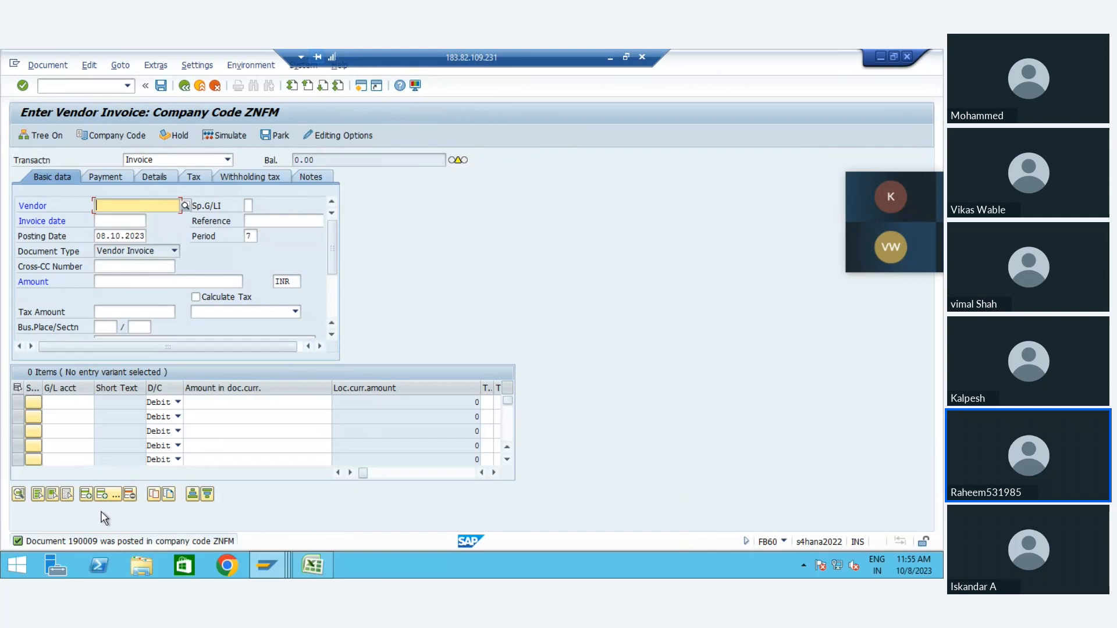
left_click(200, 87)
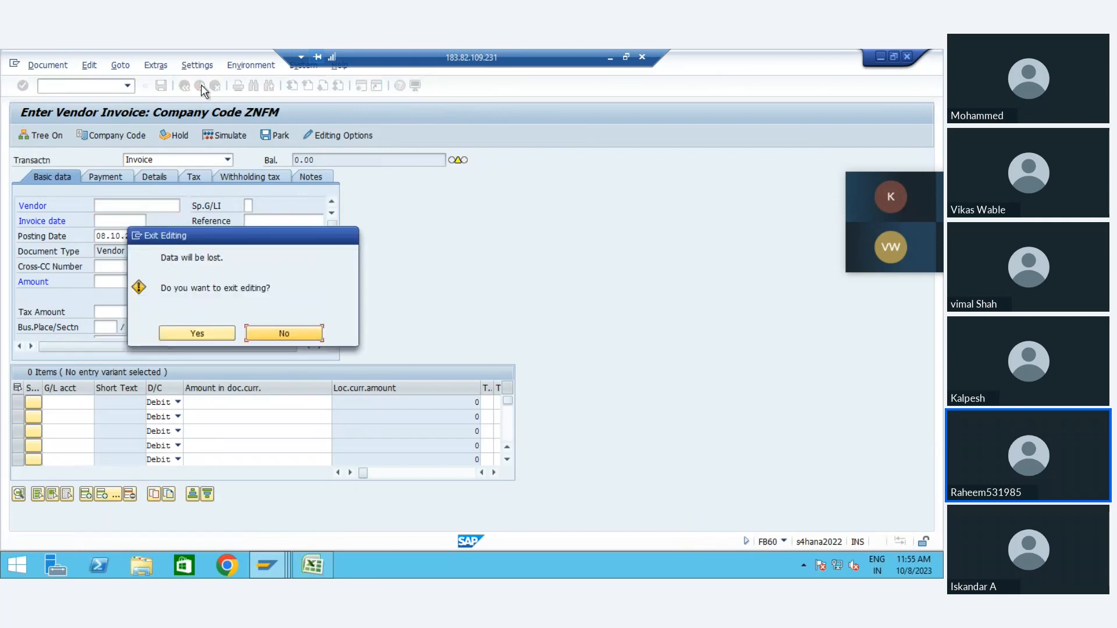
left_click(180, 336)
Step: Leave the IMG in its session and run the FMAVCH01 availability control overview for control ledger 9H, fiscal year 2023
mouse_move(255, 578)
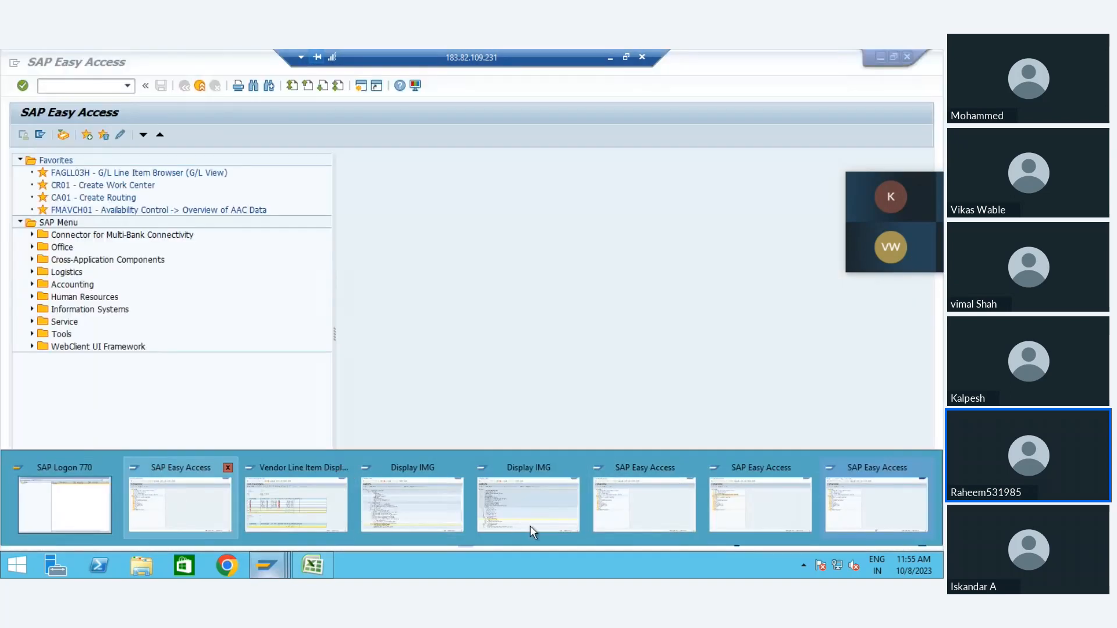
left_click(514, 519)
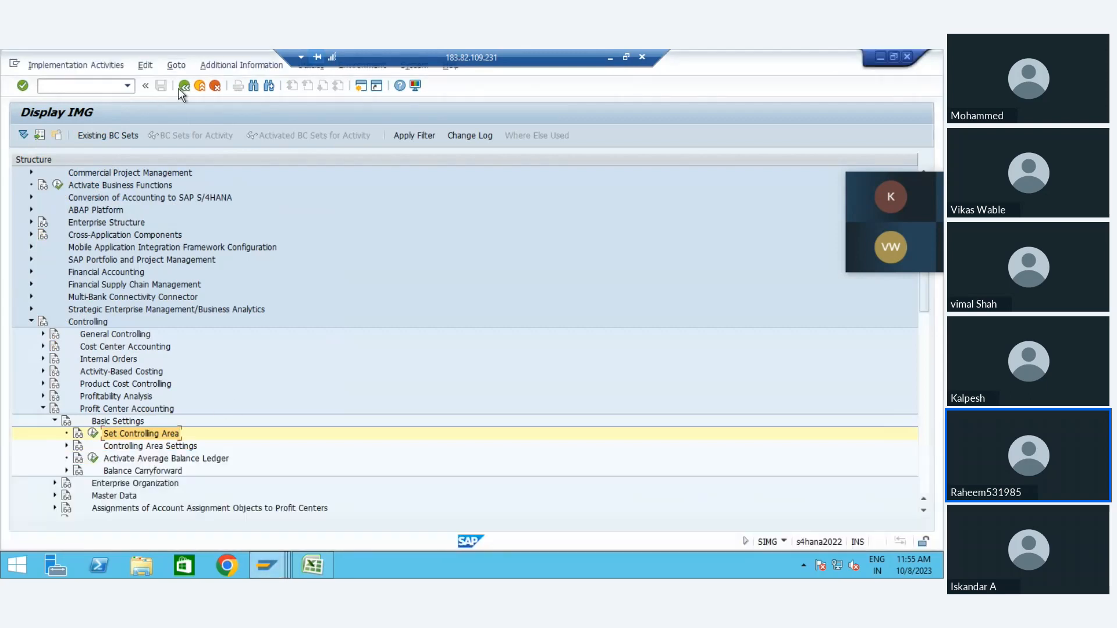
left_click(200, 88)
left_click(201, 88)
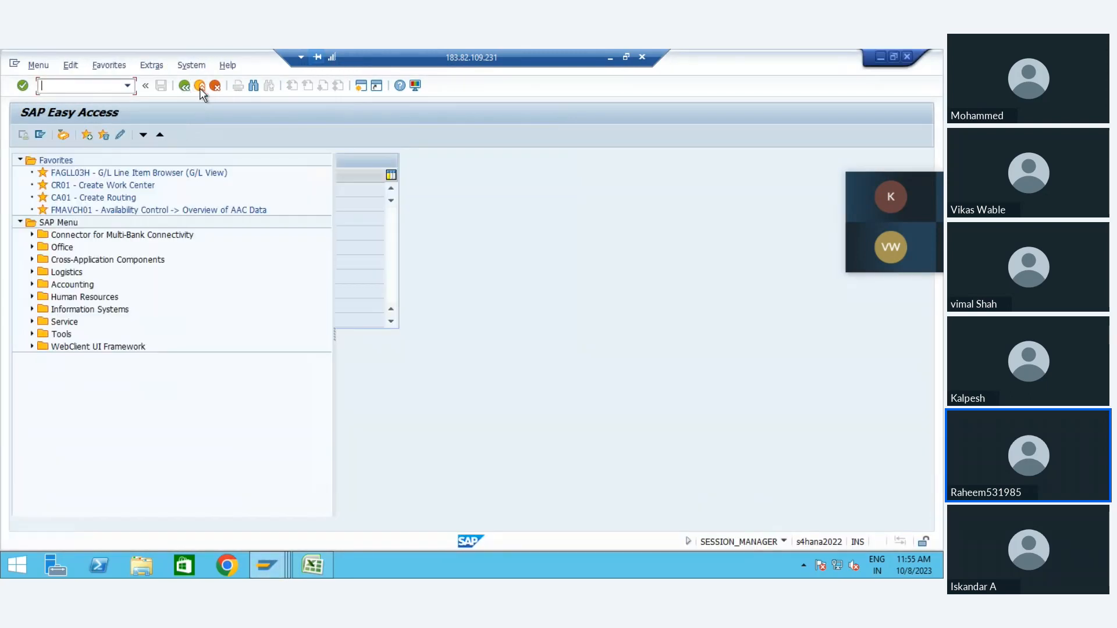
double_click(87, 210)
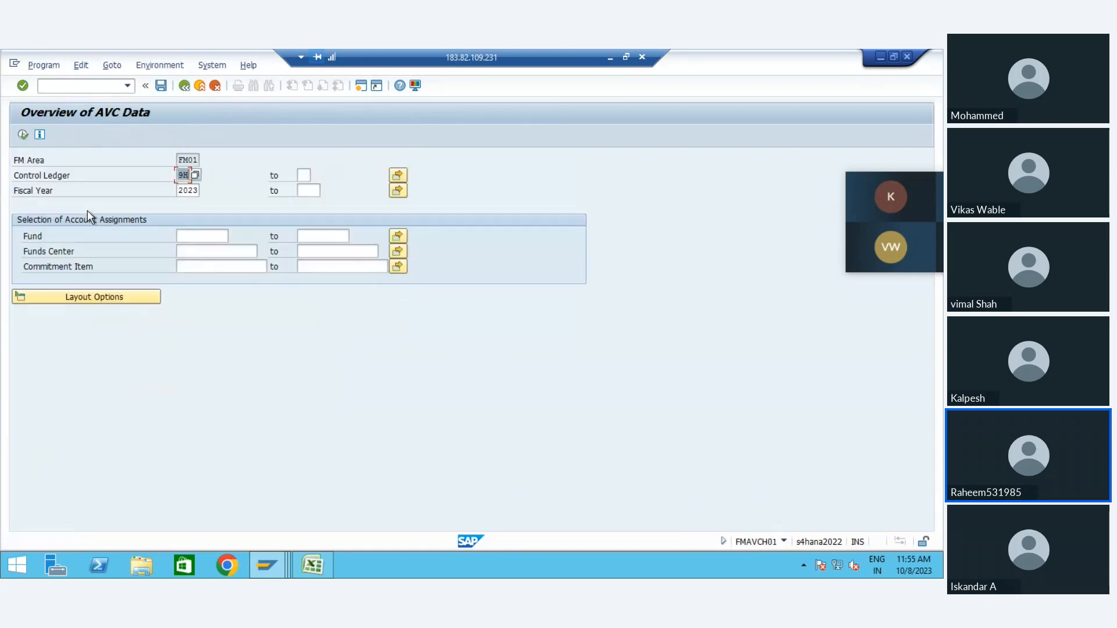
left_click(23, 135)
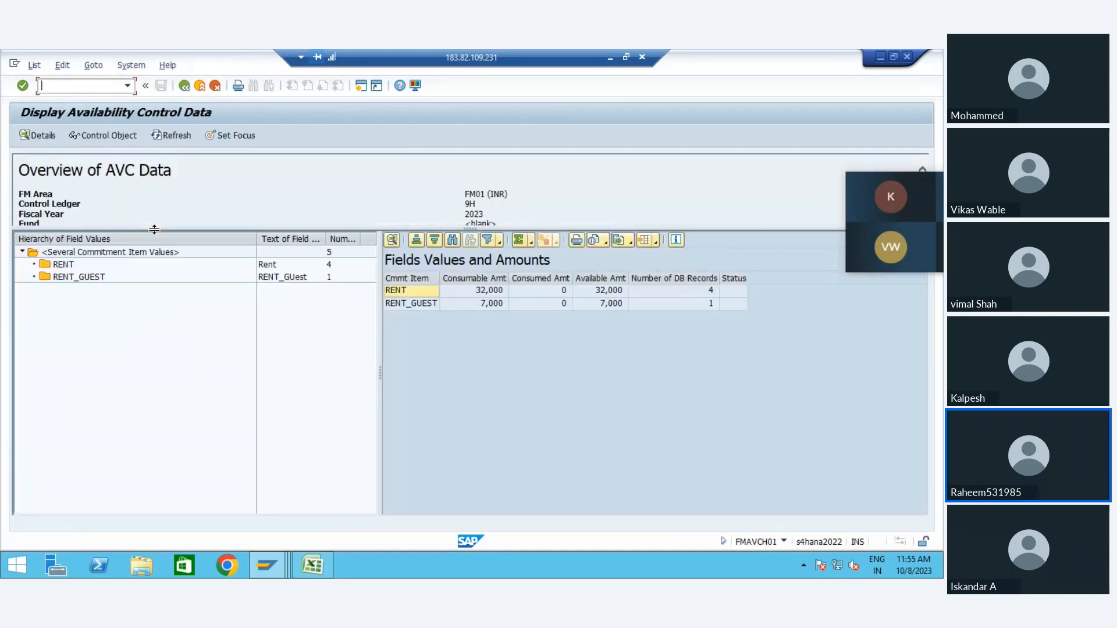
Step: Check the consumable, consumed and available amounts of commitment items RENT and RENT_GUEST, and leave the overview
left_click(471, 303)
left_click(540, 278)
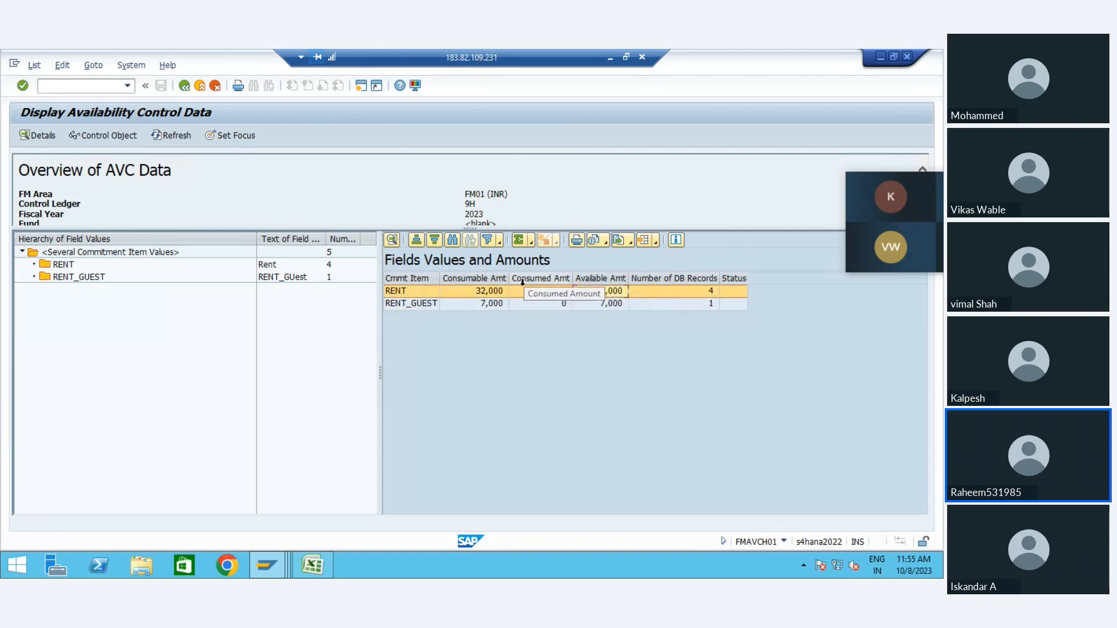
left_click(603, 279)
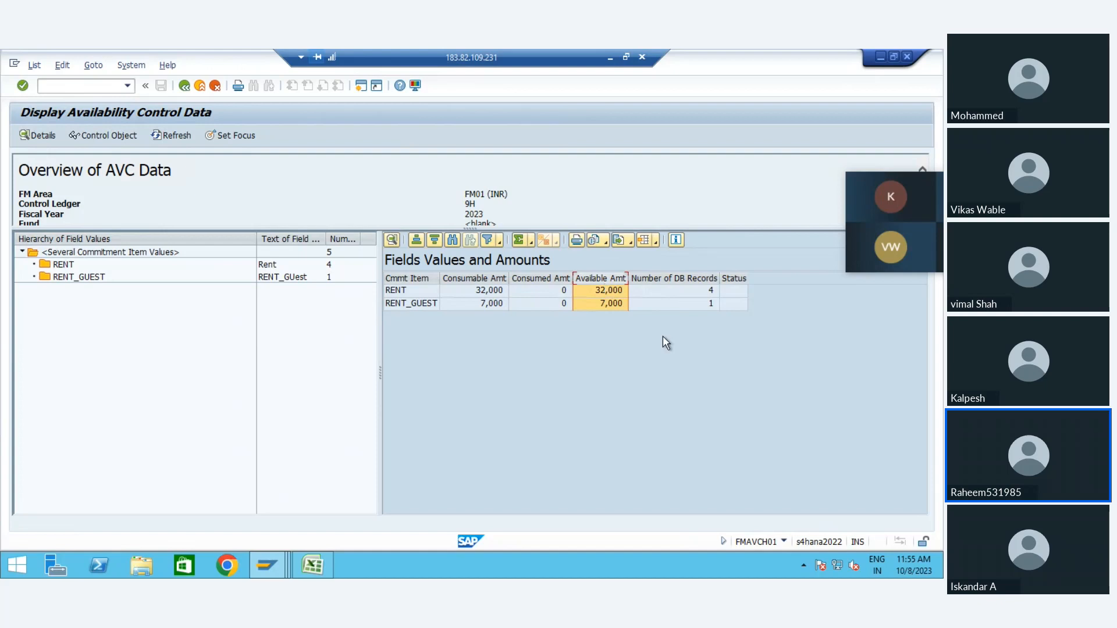
left_click(184, 86)
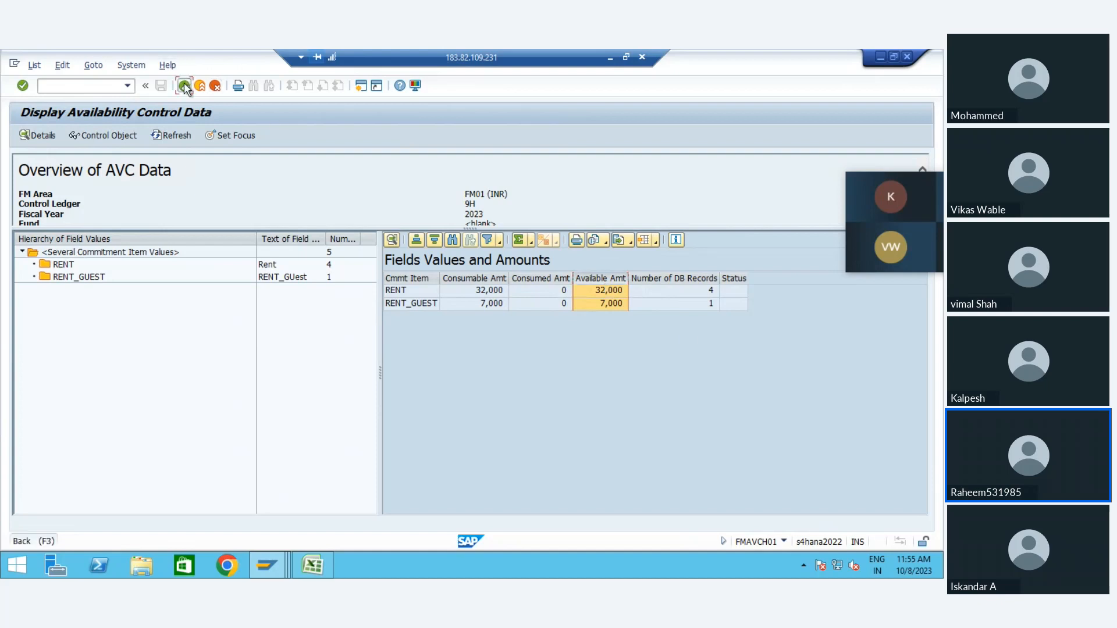
left_click(184, 86)
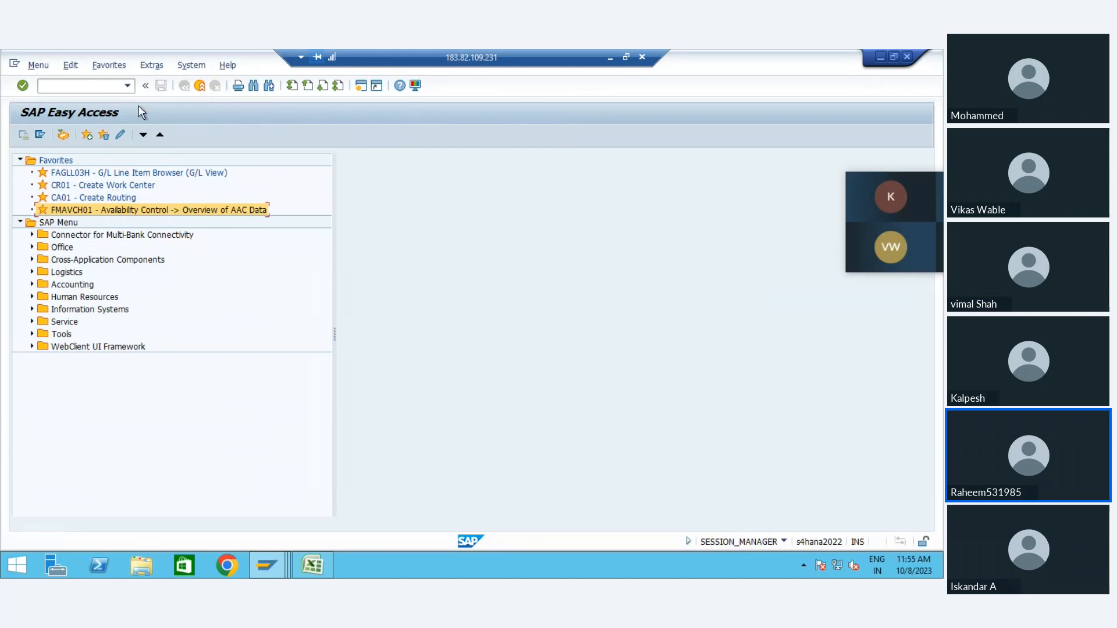
Step: Start transaction SE16N for general table display
type("/n")
key("BackSpace")
key("BackSpace")
type("s")
key("BackSpace")
type("se16n")
key("Return")
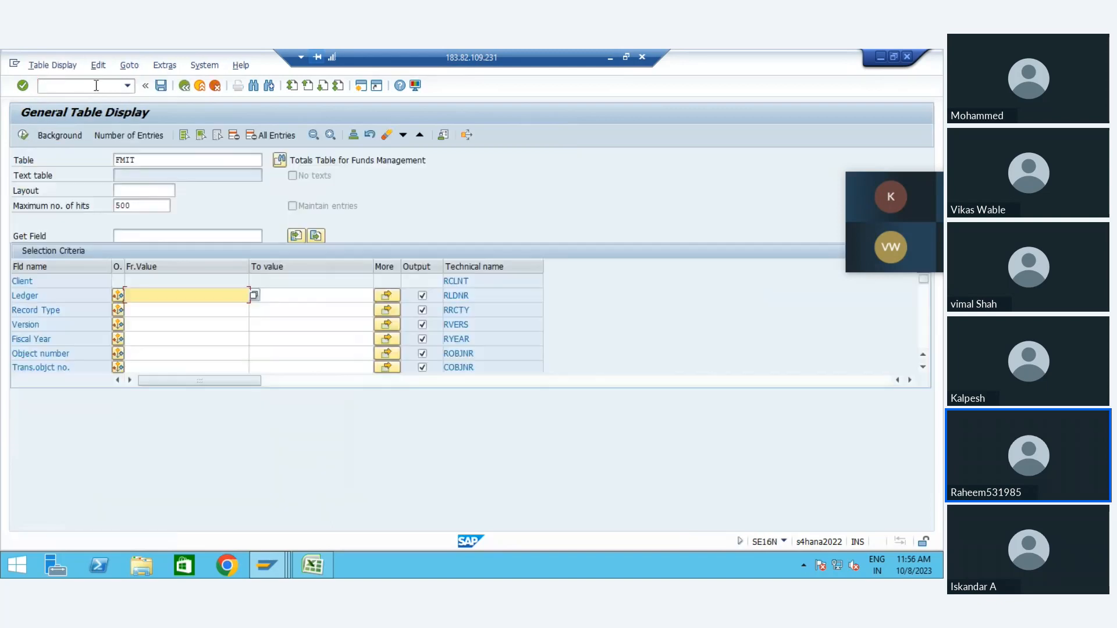
Step: Query the Funds Management totals table FMIT without selection criteria
left_click(154, 159)
left_click(115, 135)
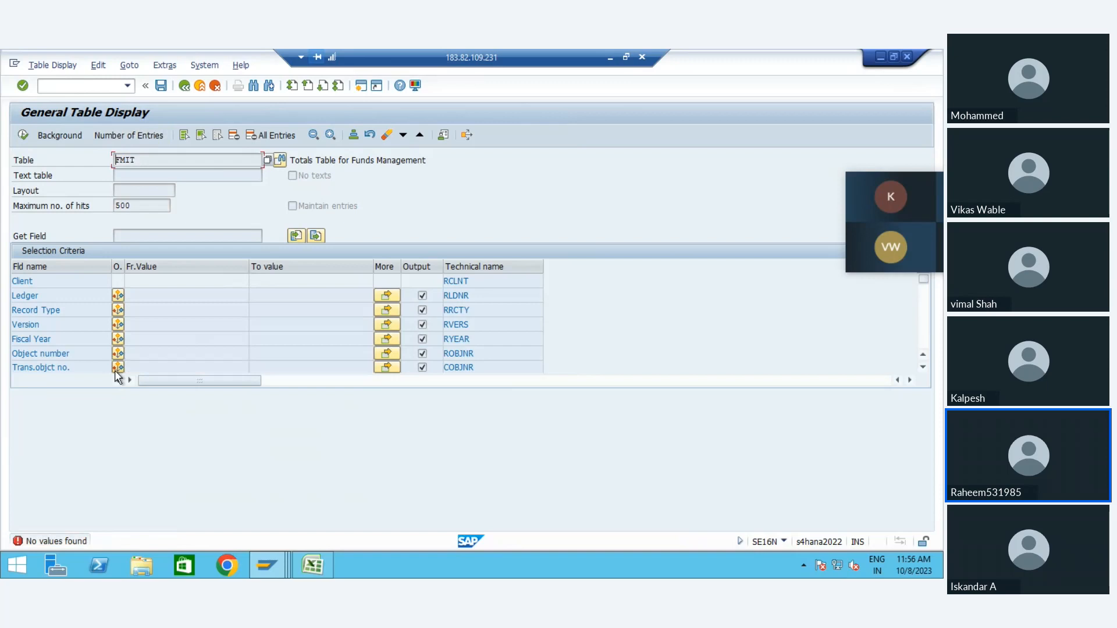
key("Return")
key("Return")
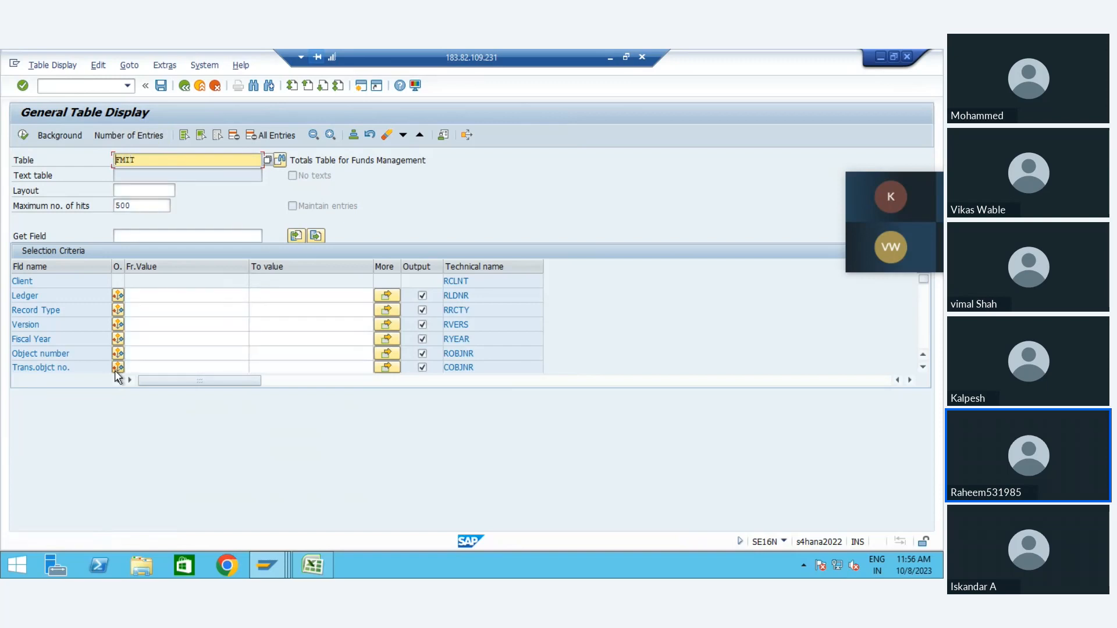
Step: Search for tables matching *FMIT, query the compatibility view FMV_FMIT without selection criteria, and leave the table display
type("*")
left_click(267, 161)
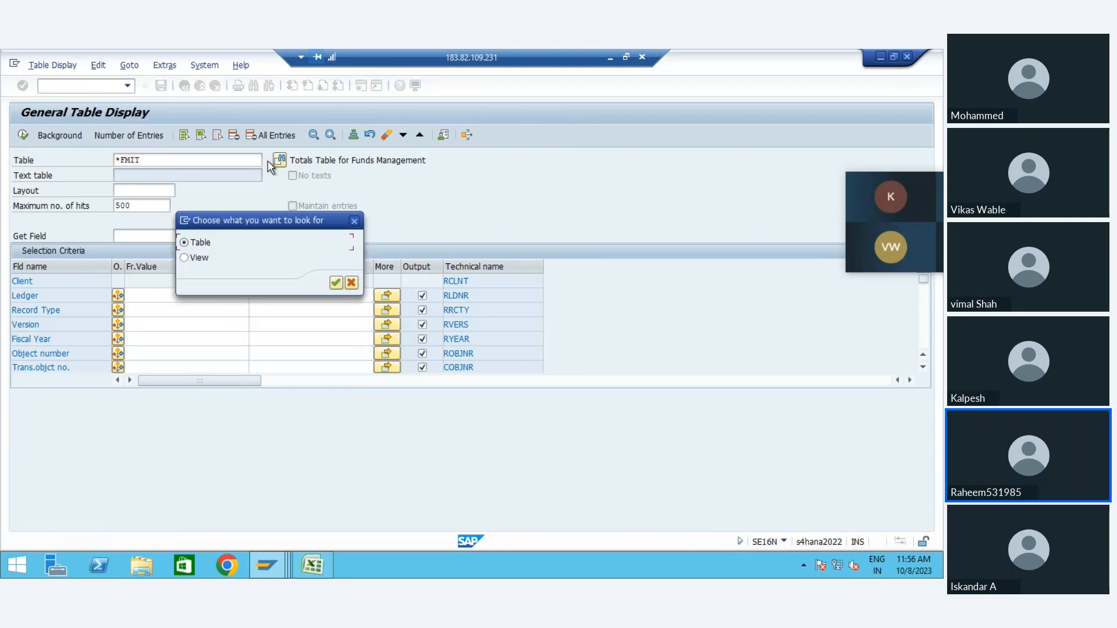
key("Return")
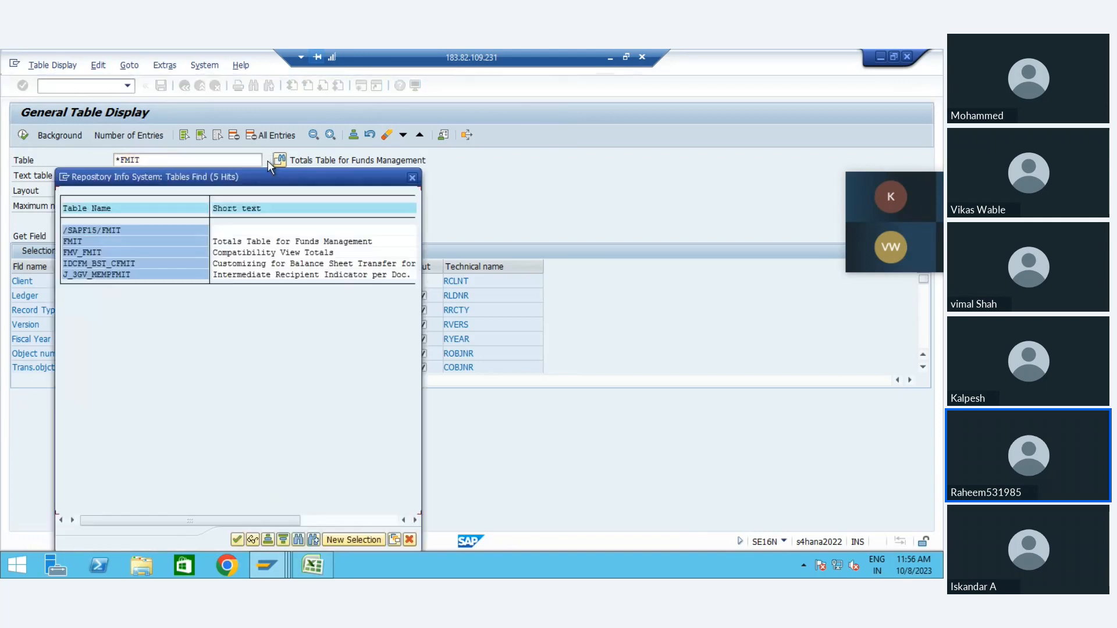
double_click(89, 253)
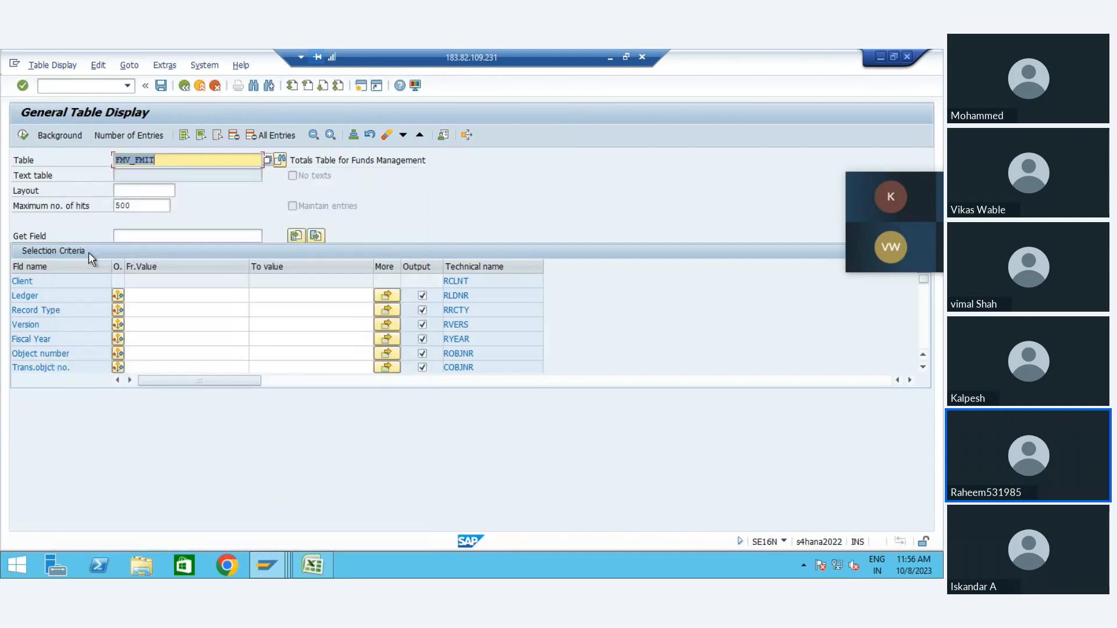
left_click(23, 135)
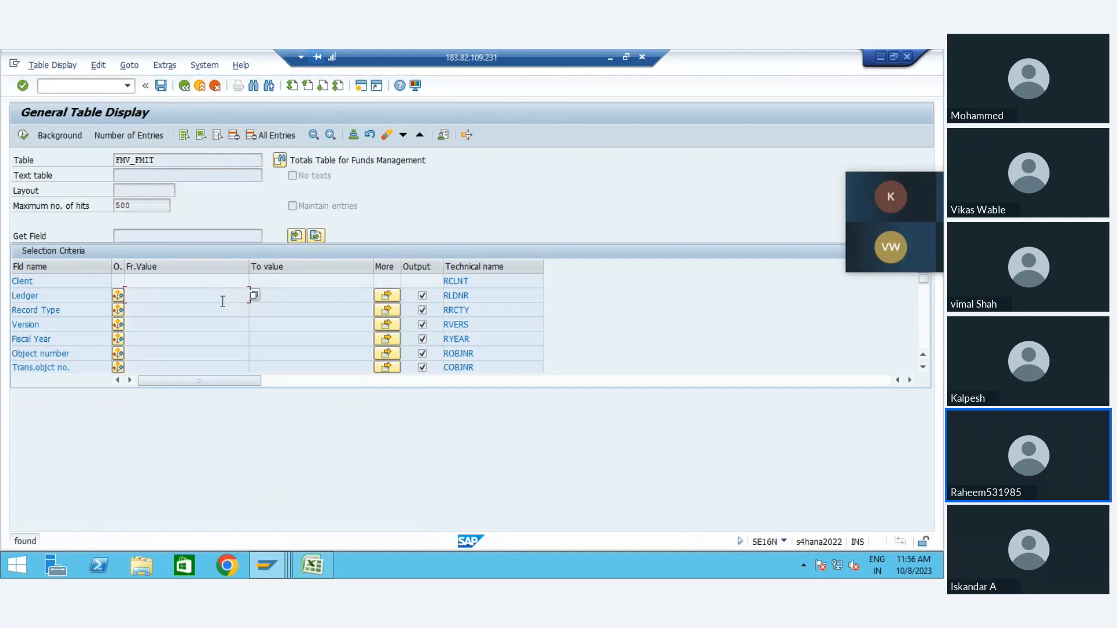
key("Return")
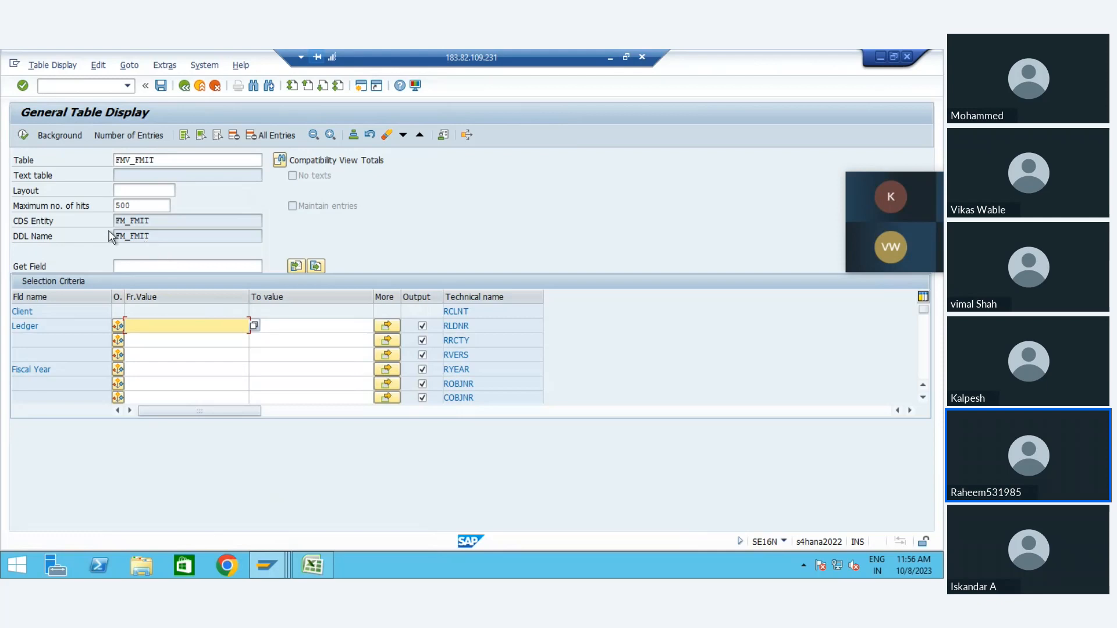
left_click(162, 225)
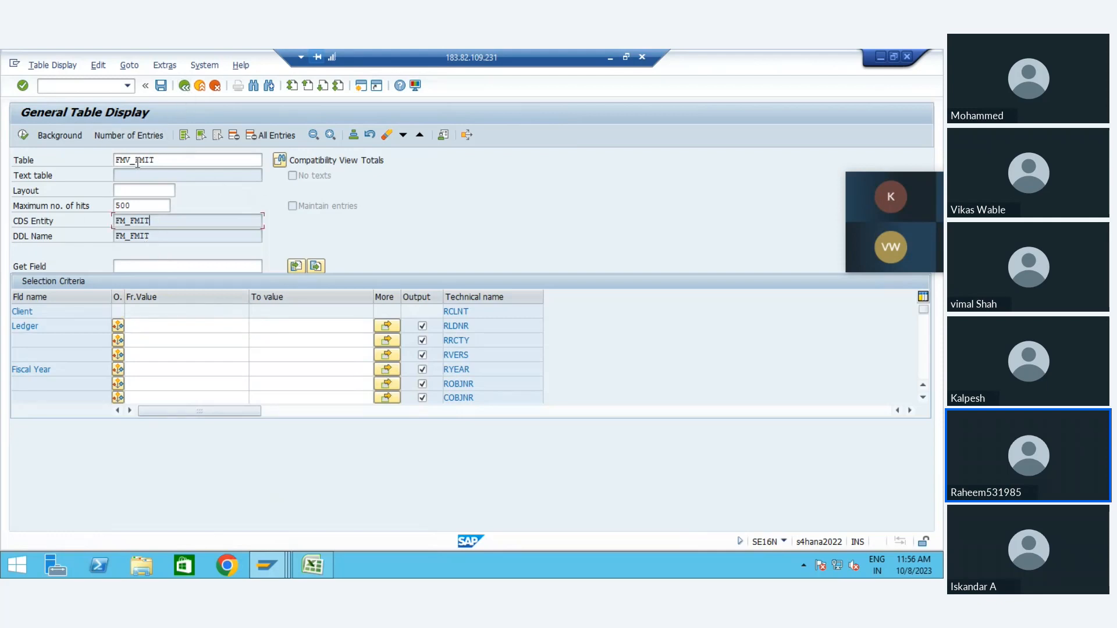
left_click(184, 86)
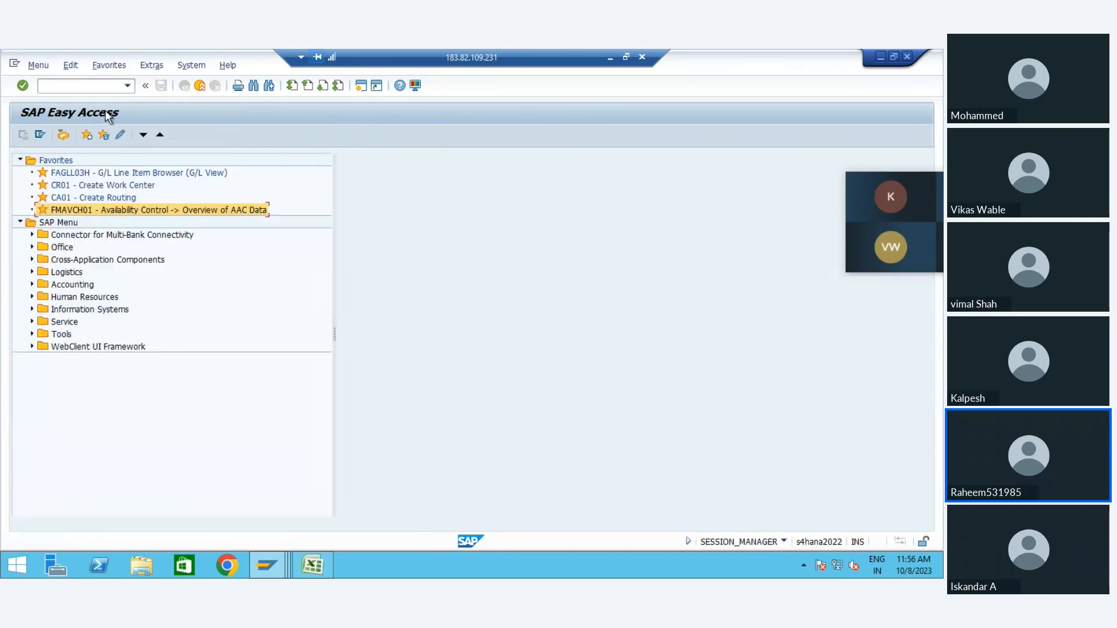
Step: Start transaction SE38 and execute program RFFMRC04 to reach its selection screen
left_click(89, 89)
type("/nse38")
key("Return")
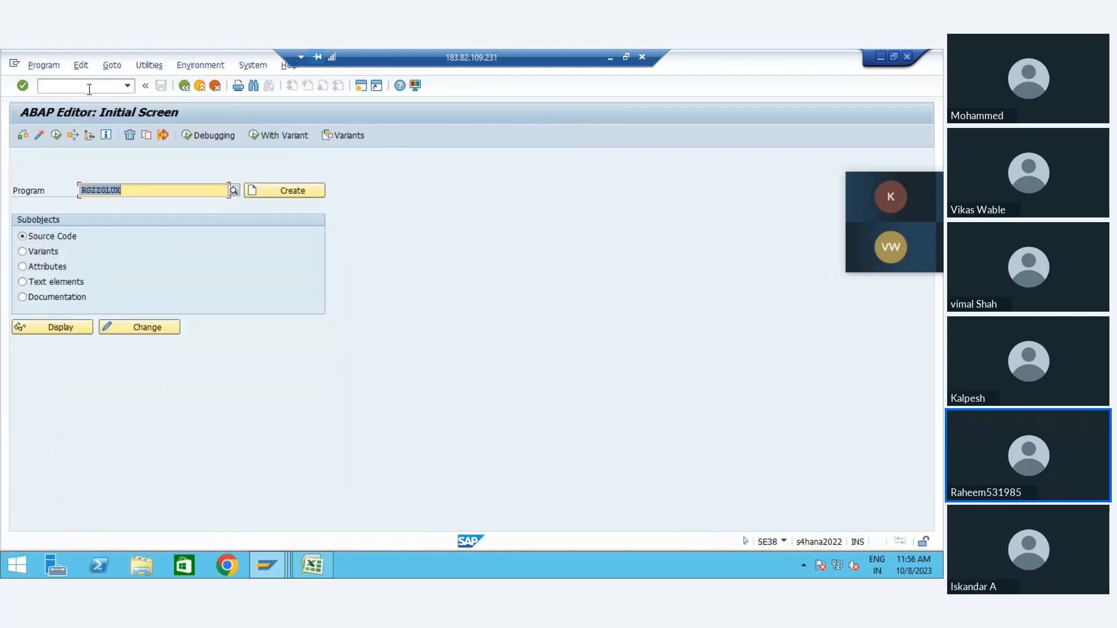
key("BackSpace")
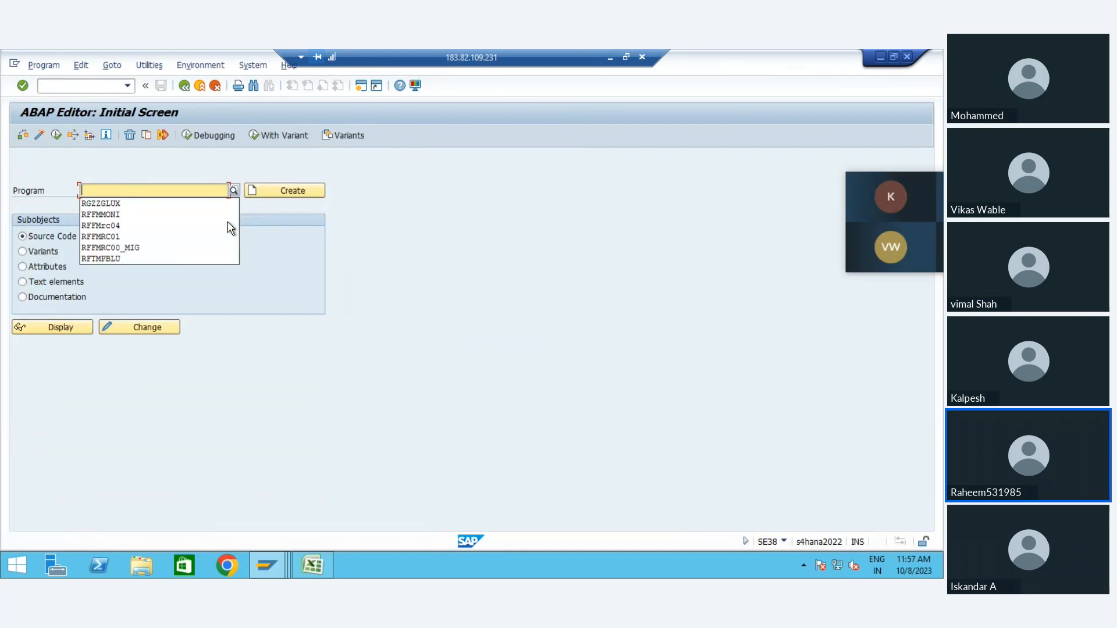
key("Down")
key("Down")
key("Down")
key("Up")
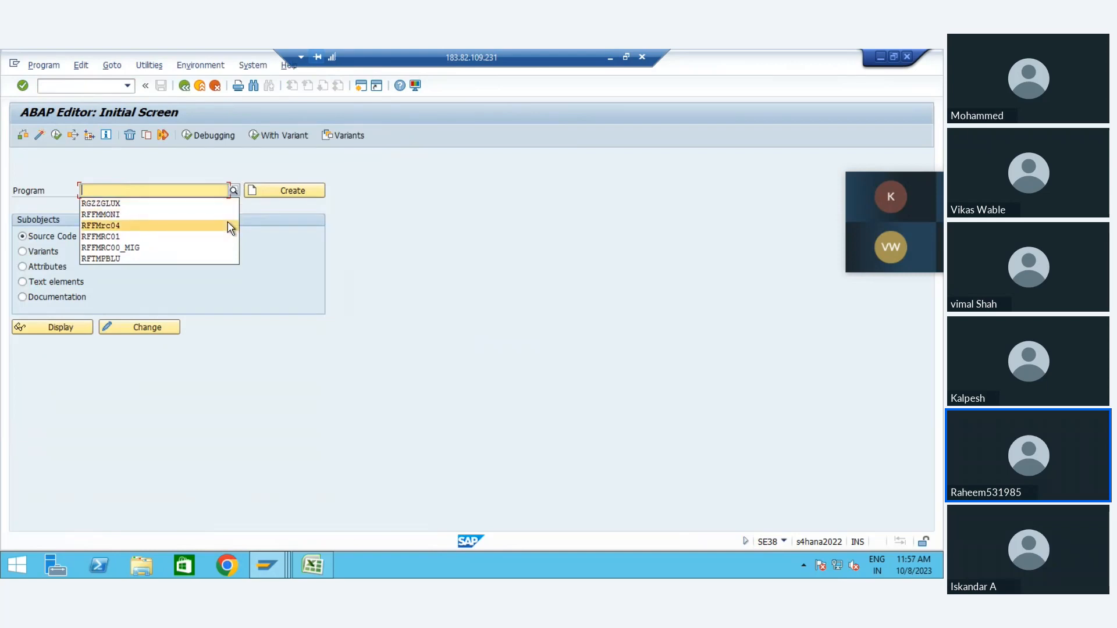
key("Return")
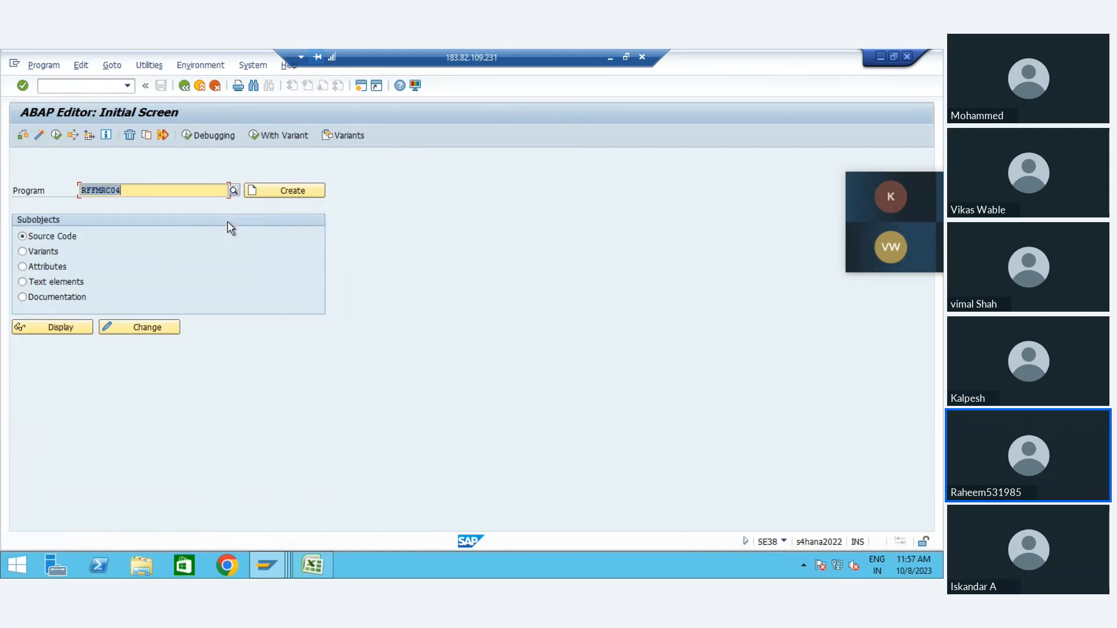
left_click(57, 136)
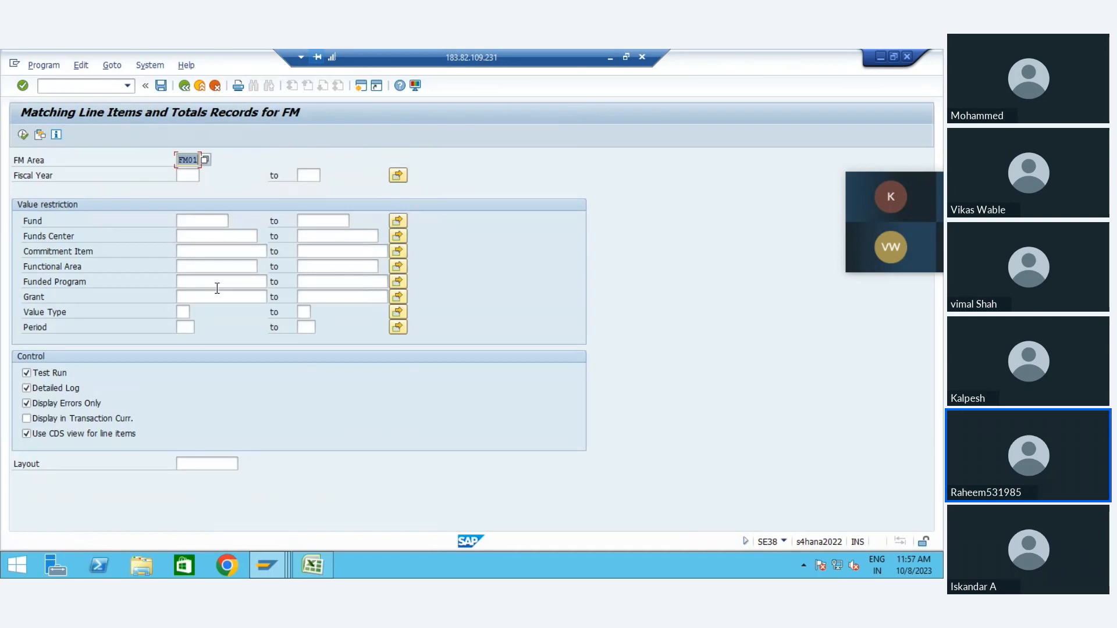
Step: Run the matching of line items and totals records for FM area FM01 as a test run, and exit the program
left_click(24, 136)
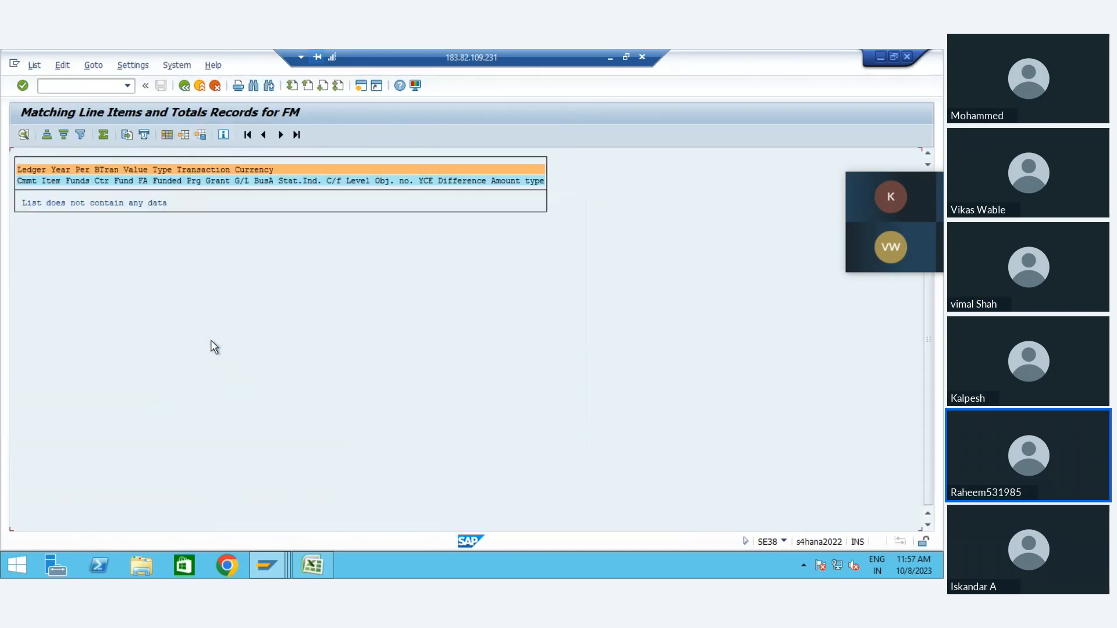
left_click(185, 87)
left_click(185, 87)
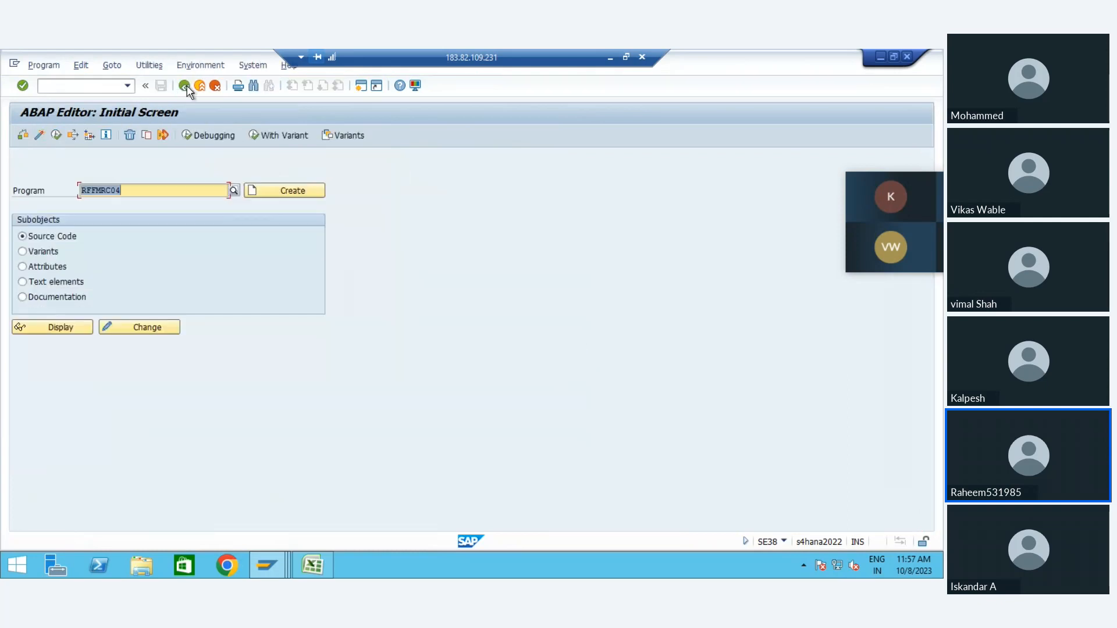
left_click(185, 86)
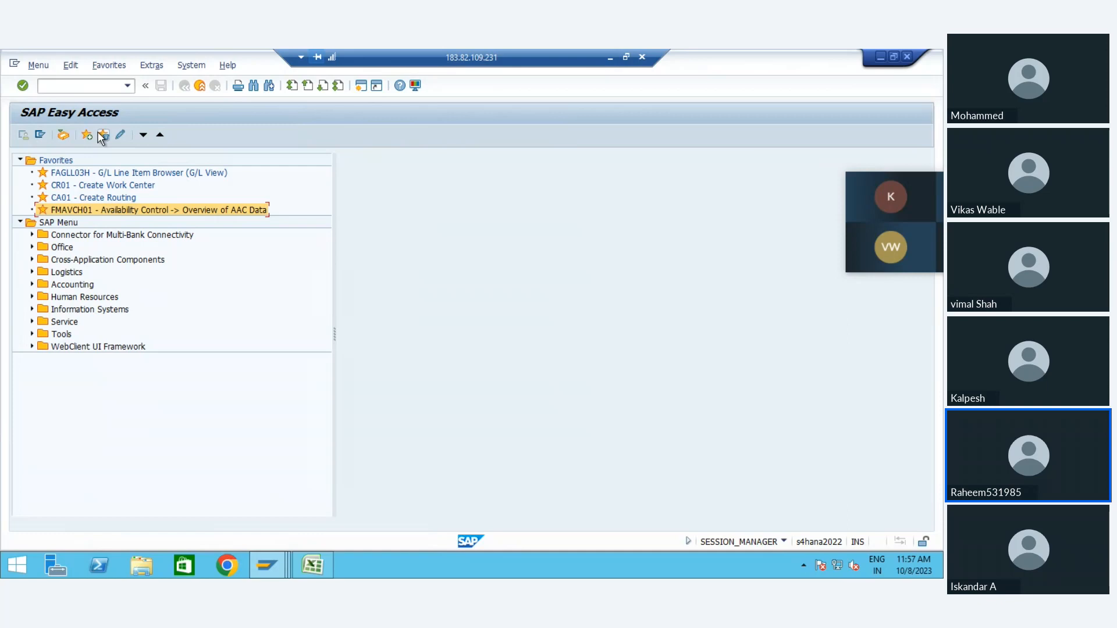
Step: Run the FI-FM line comparison program RFFMRC01 from SE38 for company code ZNFM and fiscal year 2023
left_click(126, 86)
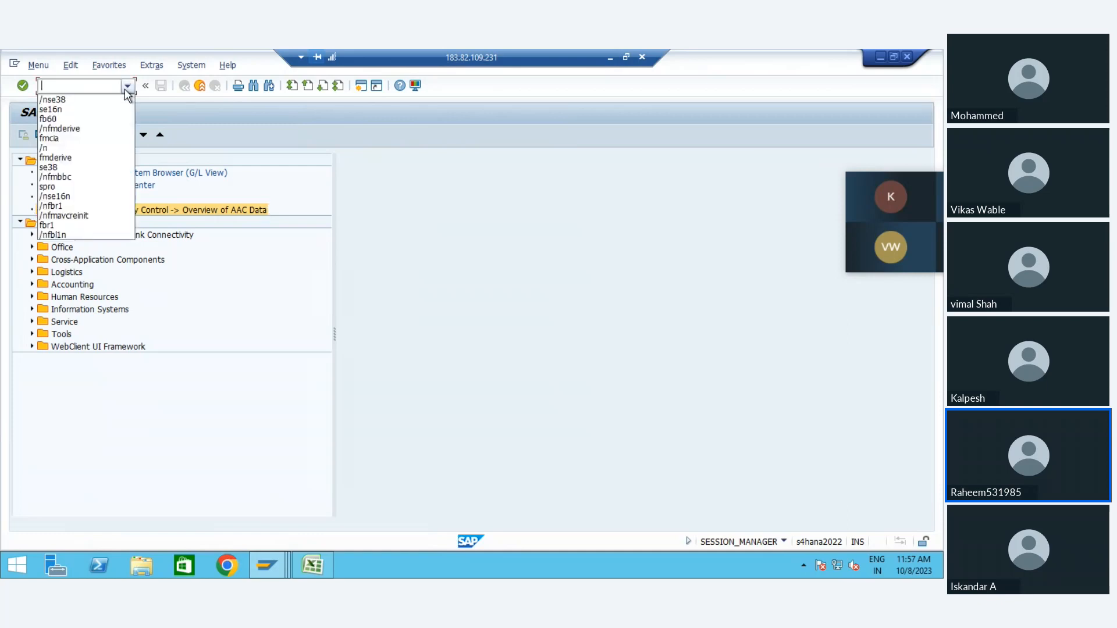
left_click(84, 98)
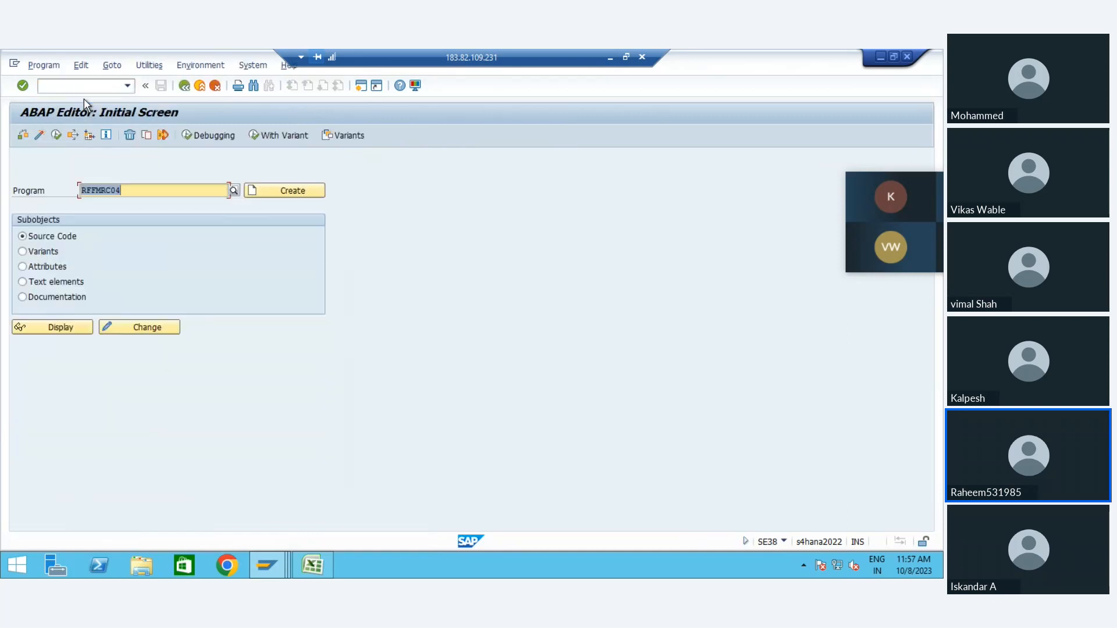
key("BackSpace")
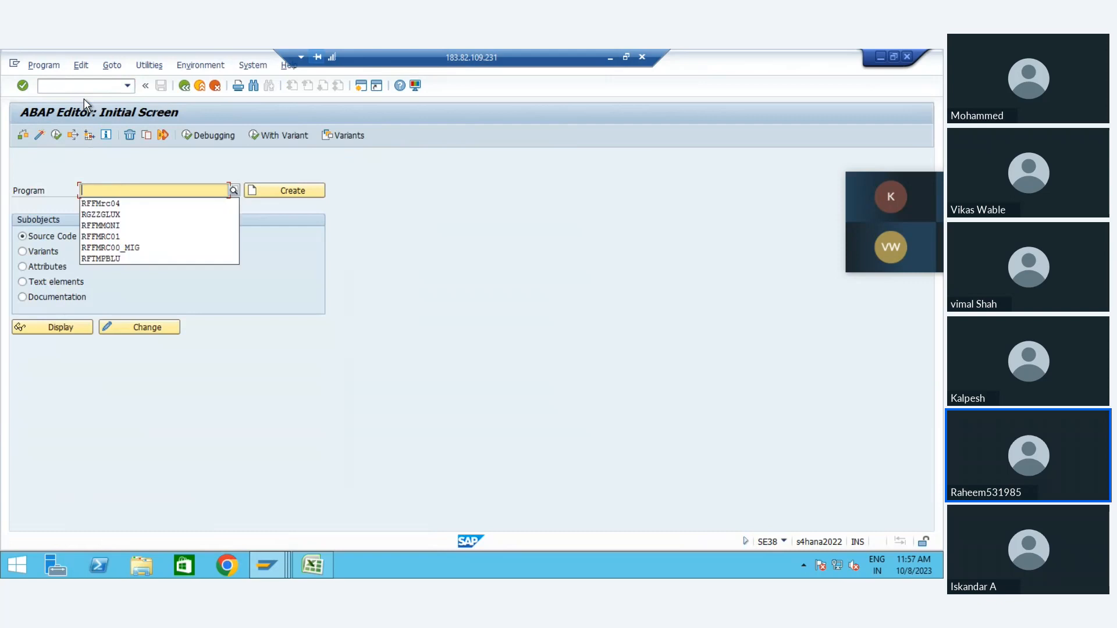
left_click(135, 237)
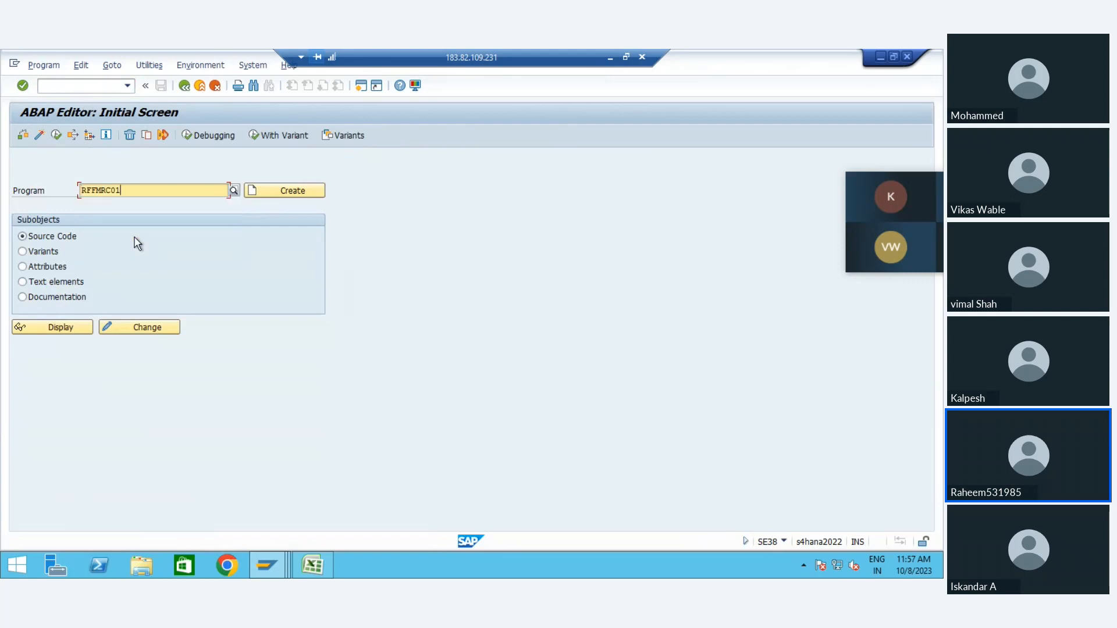
left_click(56, 135)
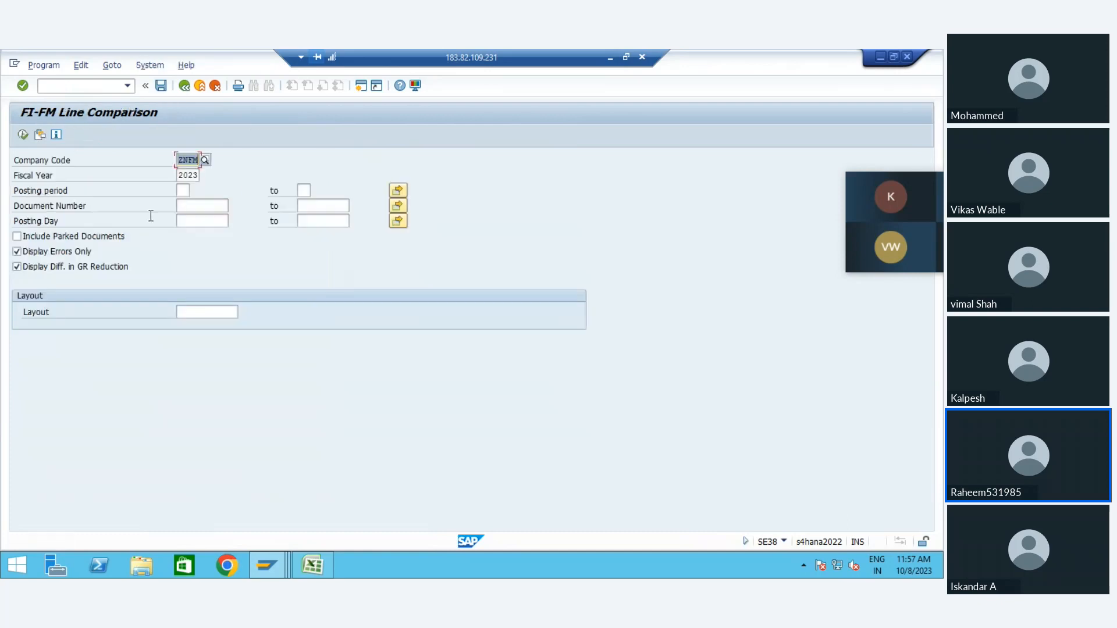
left_click(182, 191)
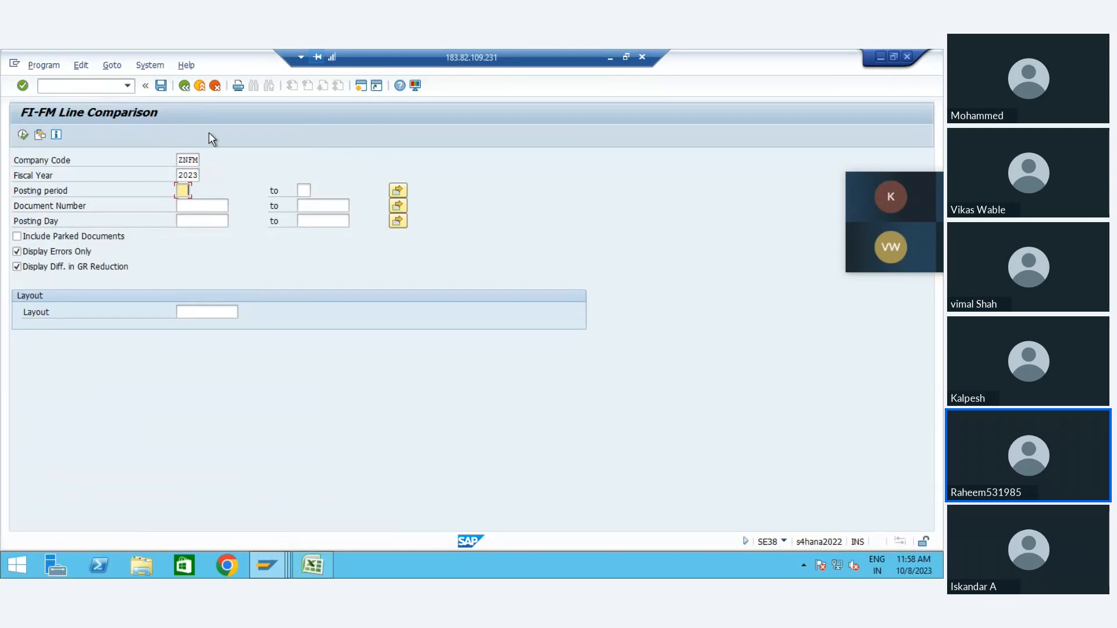
left_click(23, 134)
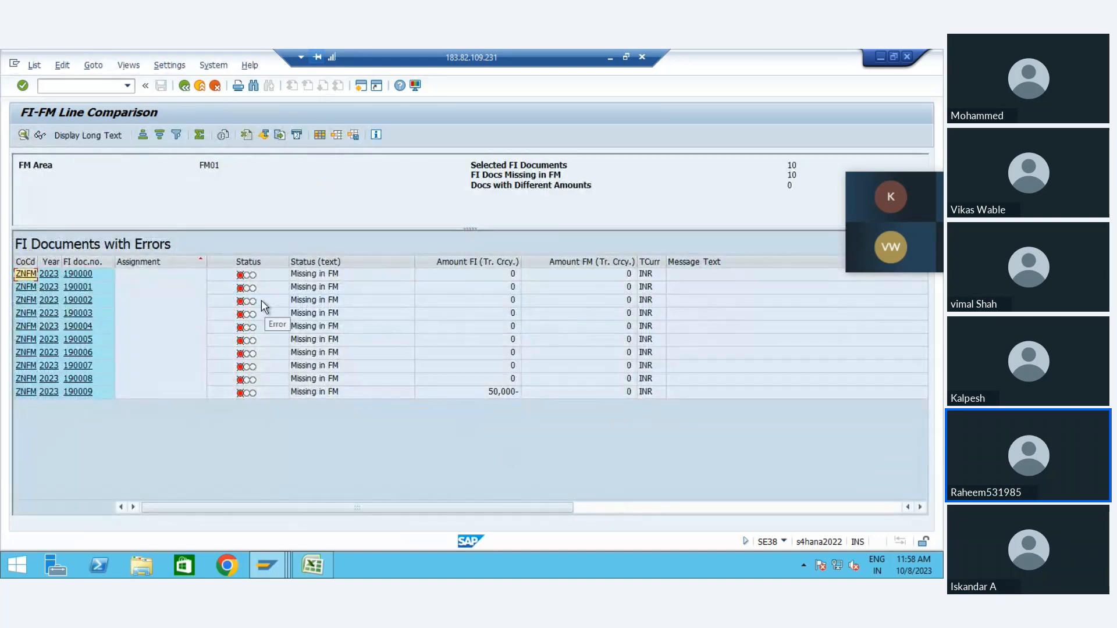
Step: Display the accounting document behind the first line of the FI-FM comparison and return to the list
left_click(298, 277)
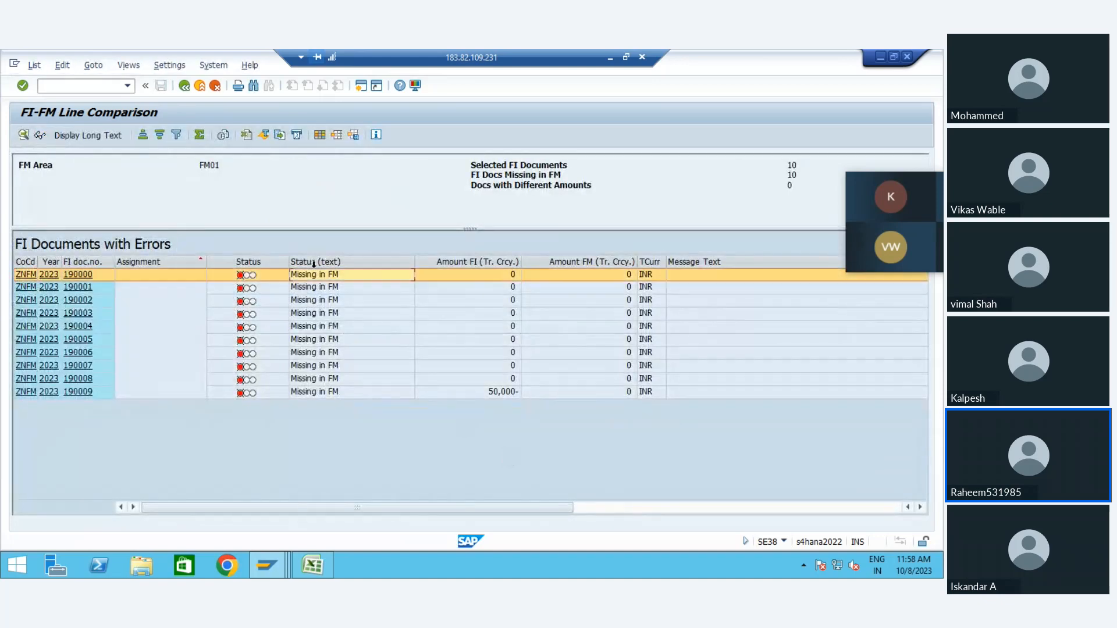
double_click(240, 280)
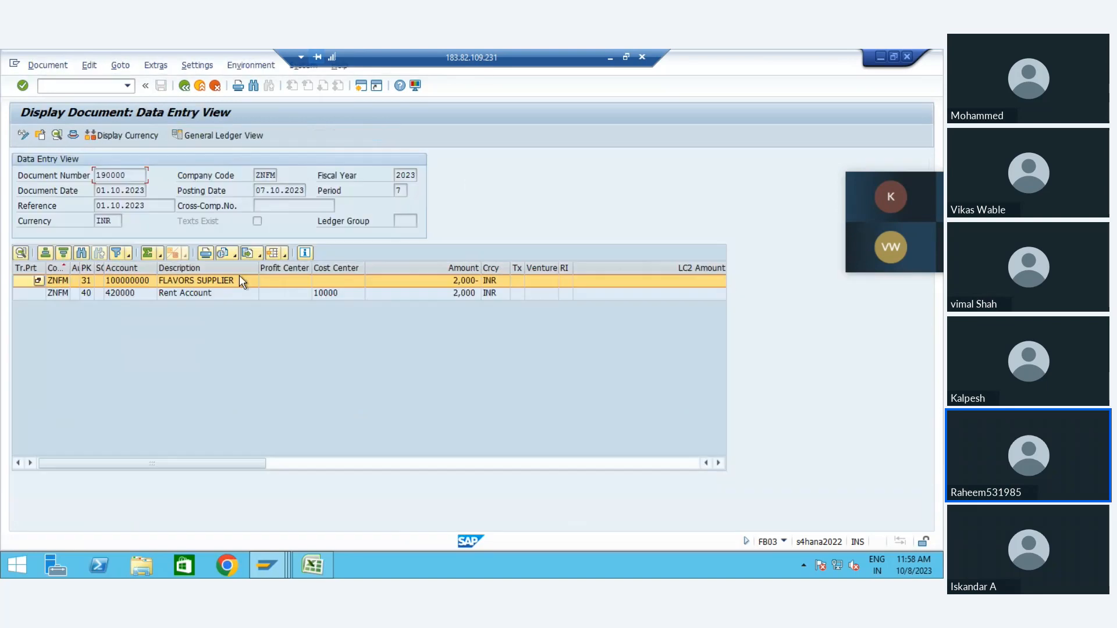
left_click(183, 85)
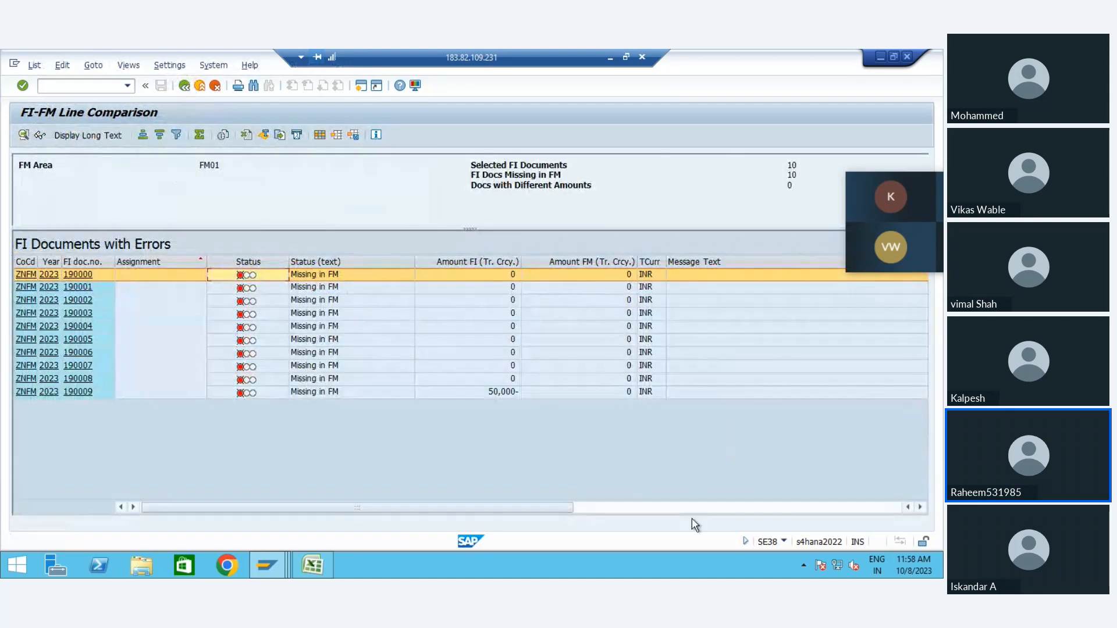
Step: Check the amounts in the comparison list, open the last FI document, and display its document relationship browser
left_click(663, 507)
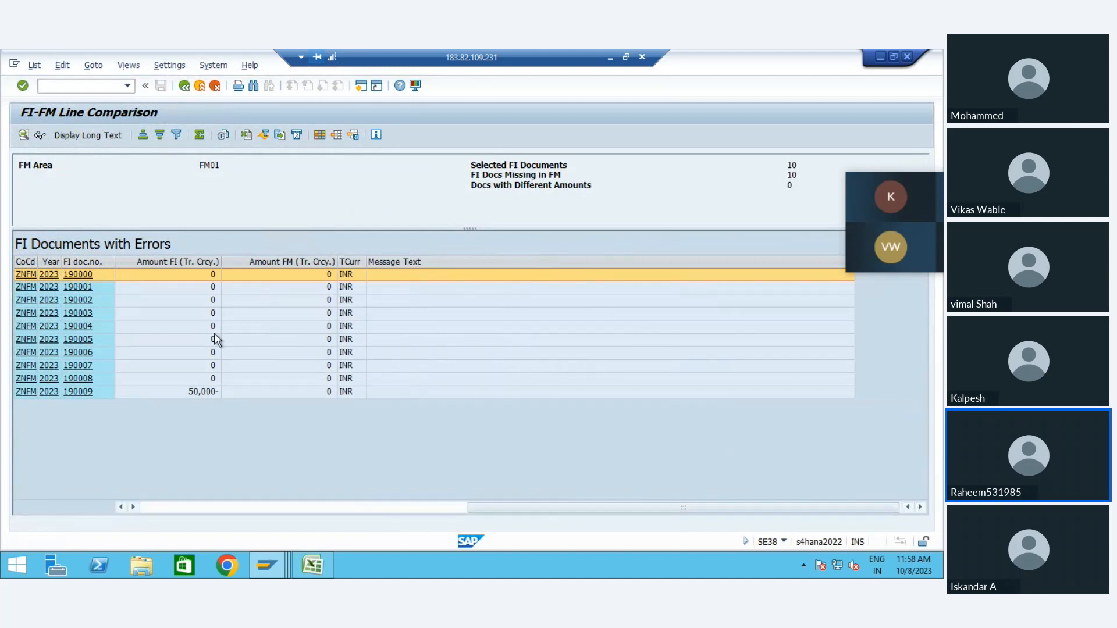
left_click(161, 393)
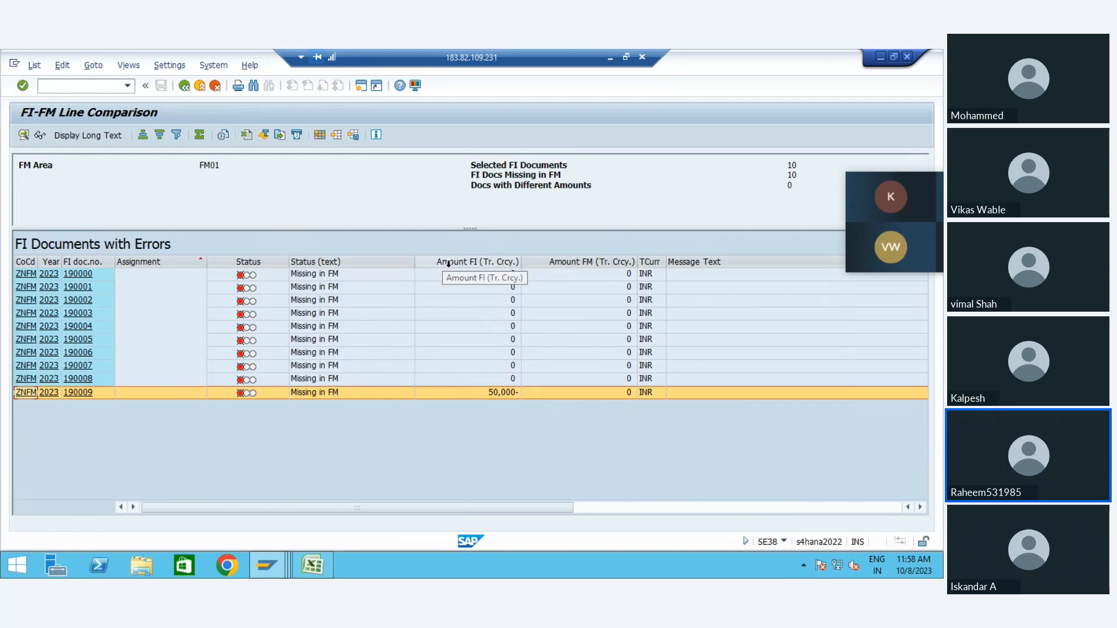
left_click(87, 392)
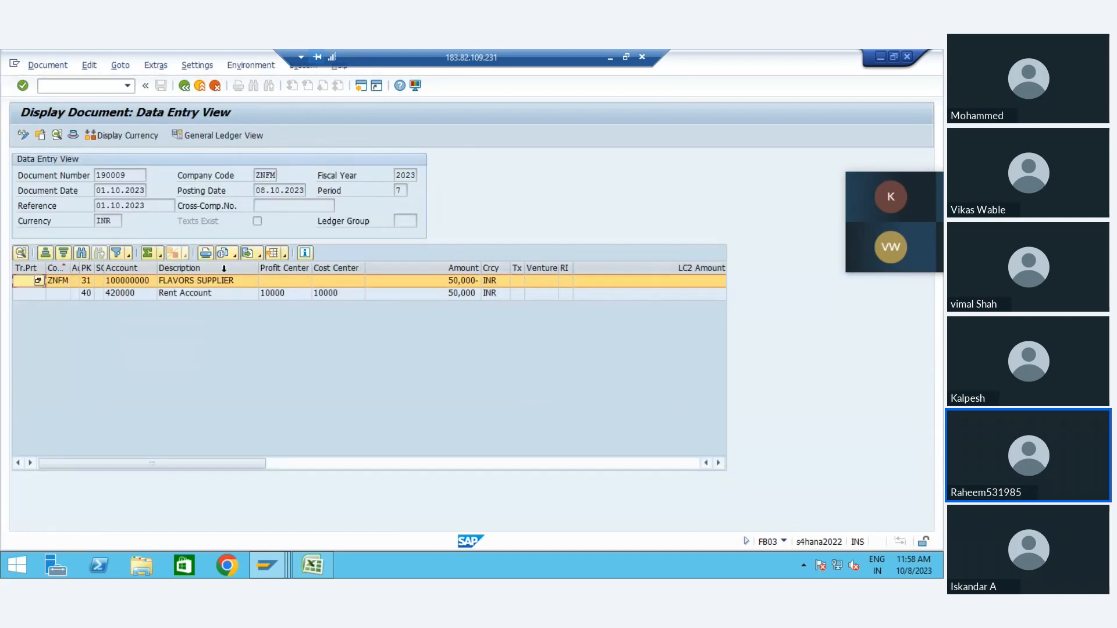
left_click(244, 72)
mouse_move(281, 133)
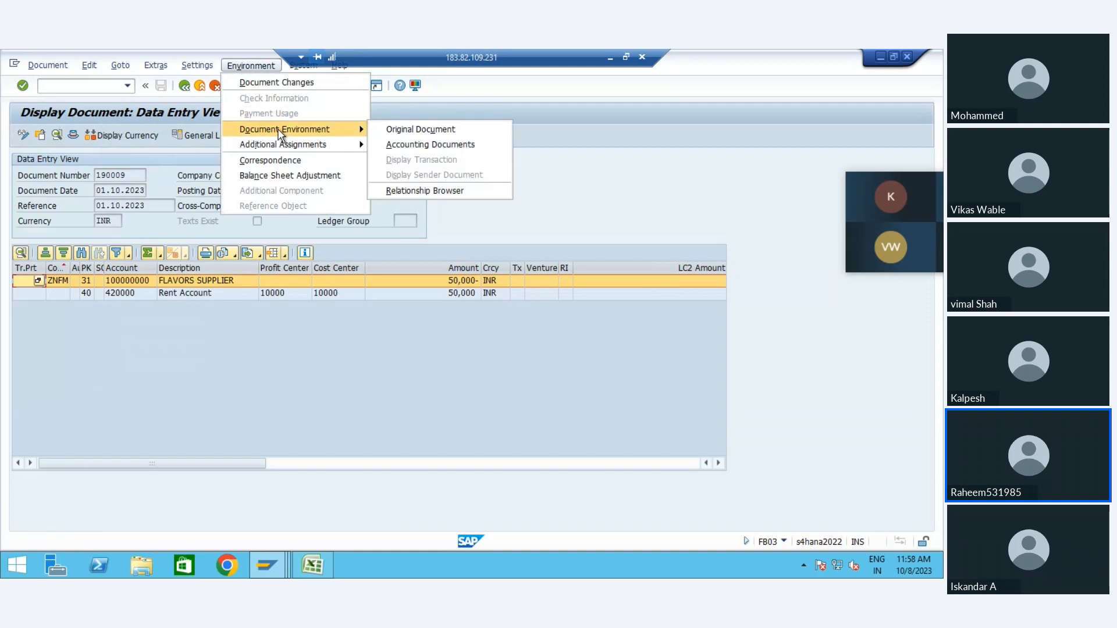
left_click(417, 189)
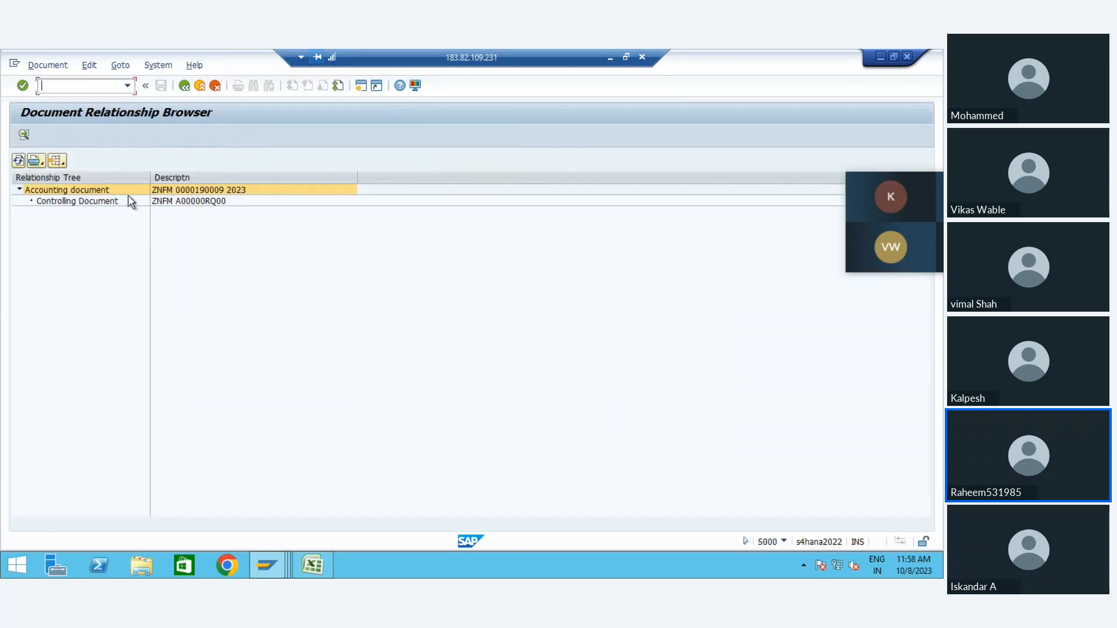
Step: Inspect the line items of the related controlling document, and return to the FI-FM comparison list
left_click(48, 200)
double_click(47, 201)
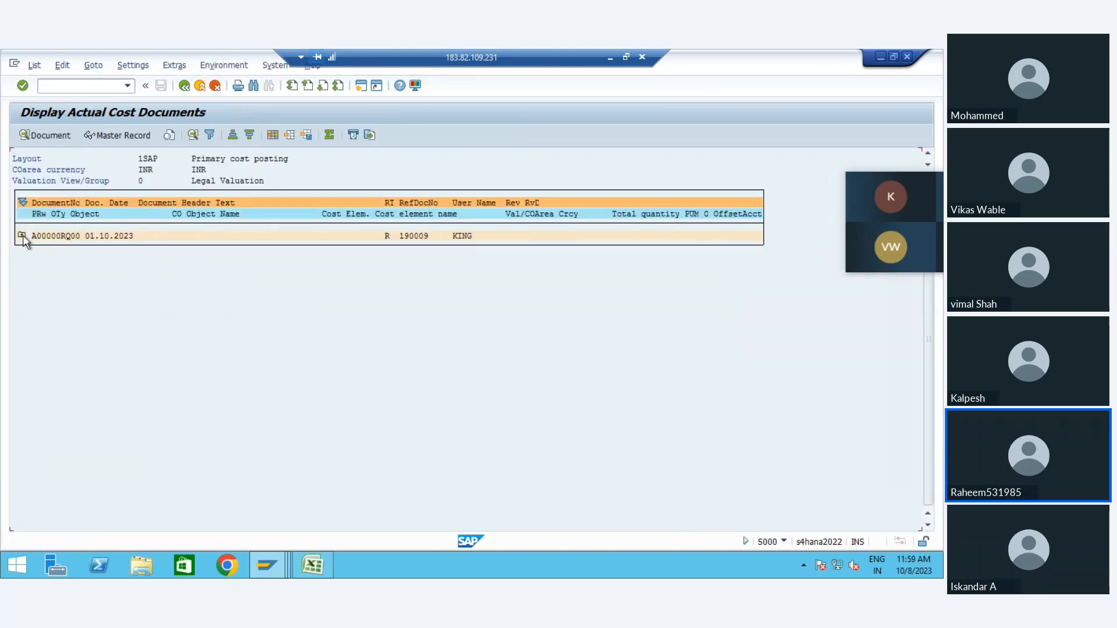
left_click(22, 236)
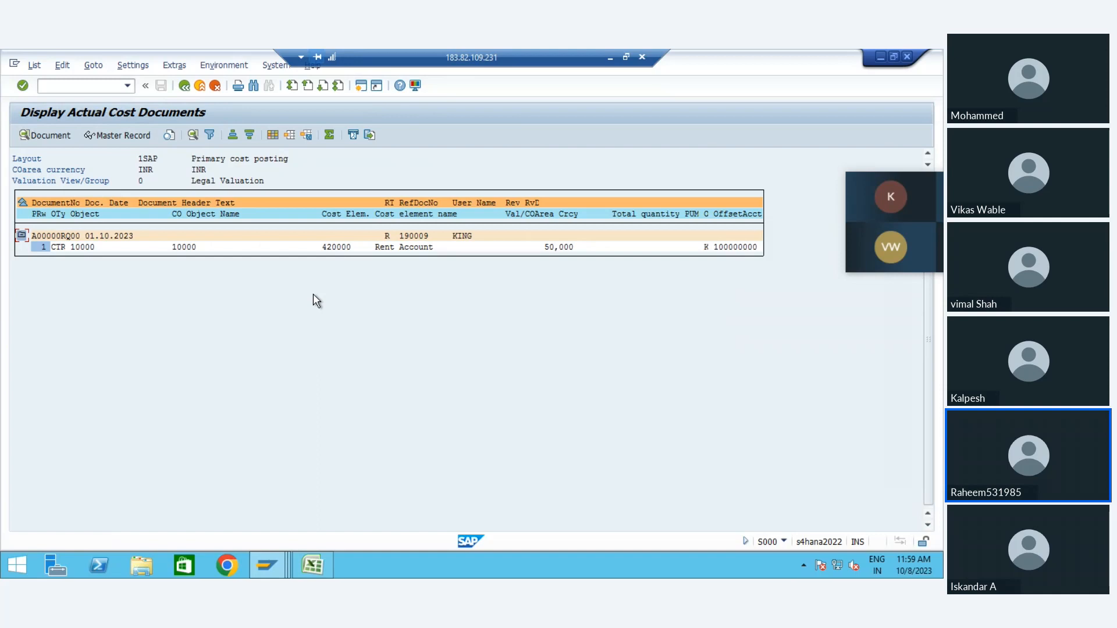
left_click(184, 86)
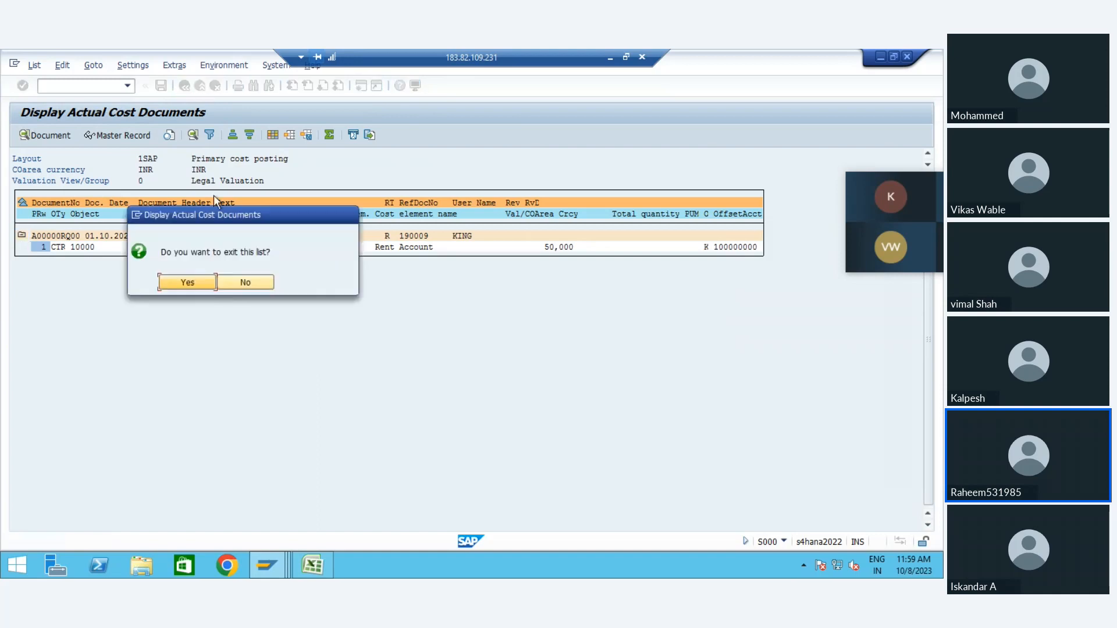
left_click(192, 284)
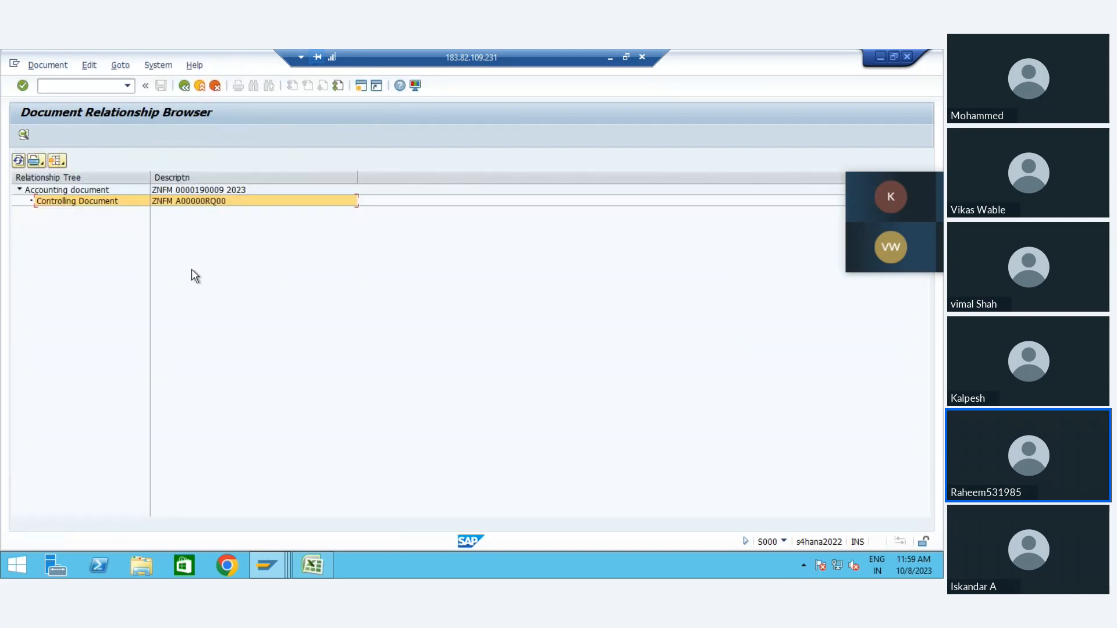
left_click(184, 87)
left_click(183, 87)
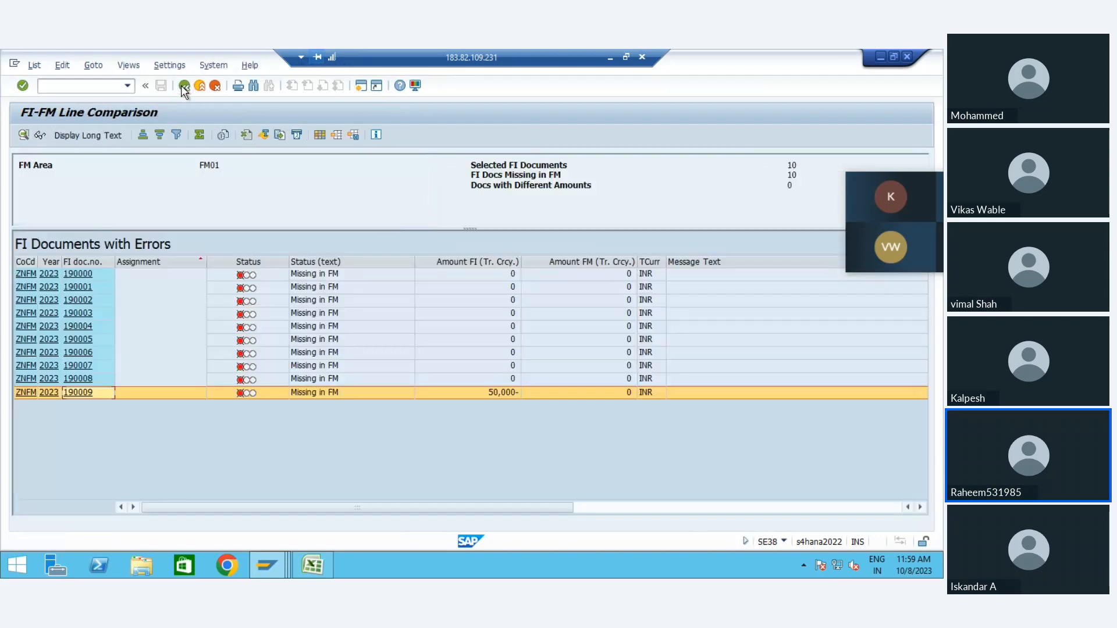
Step: Check the amount and message columns of the FI-FM comparison list, and return to the SAP Easy Access menu
left_click(356, 353)
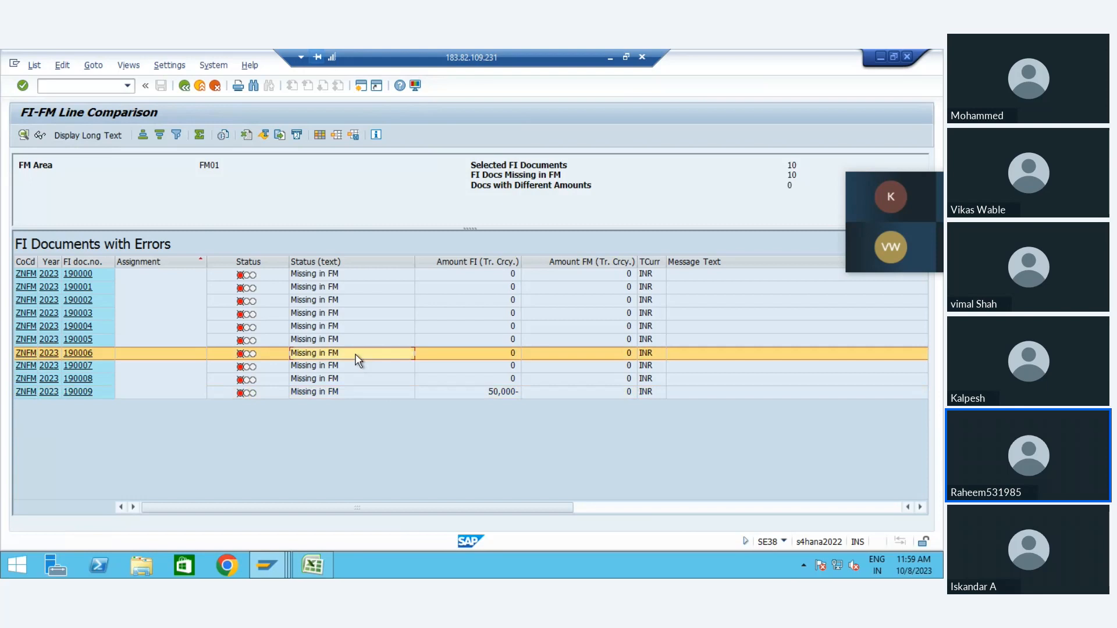
key("Right")
key("Right")
key("Right")
key("Right")
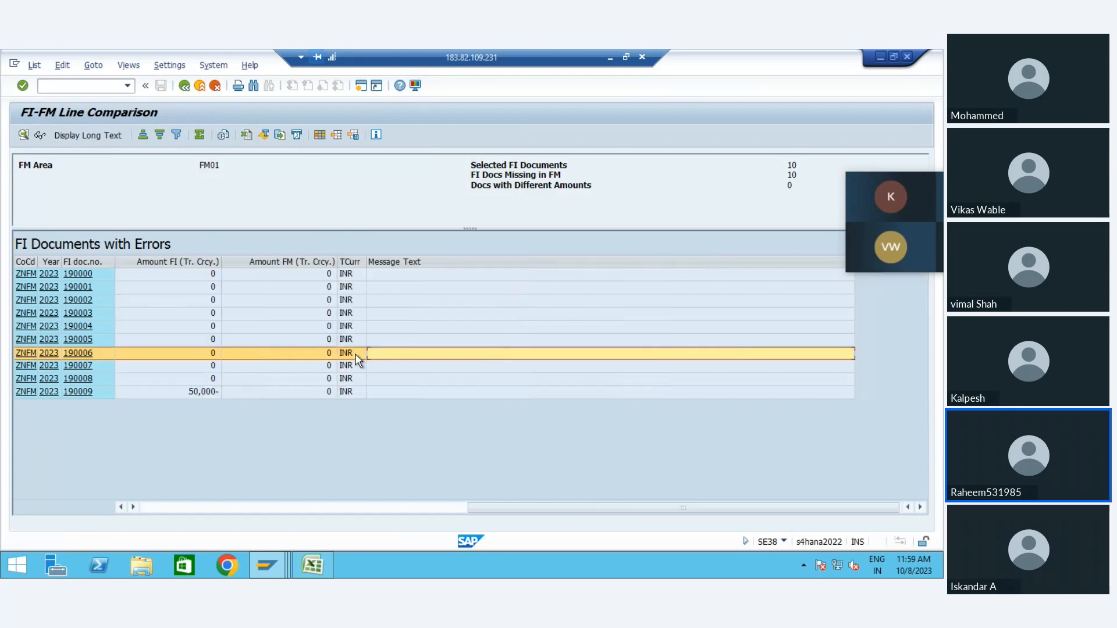
key("Up")
key("Up")
key("Up")
key("Up")
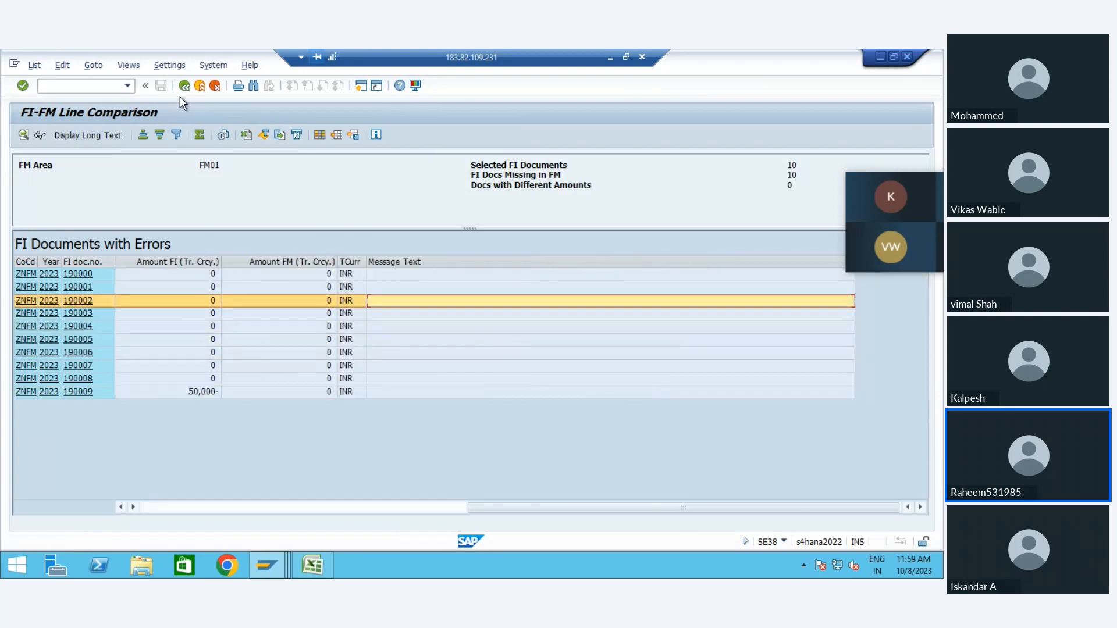
left_click(184, 86)
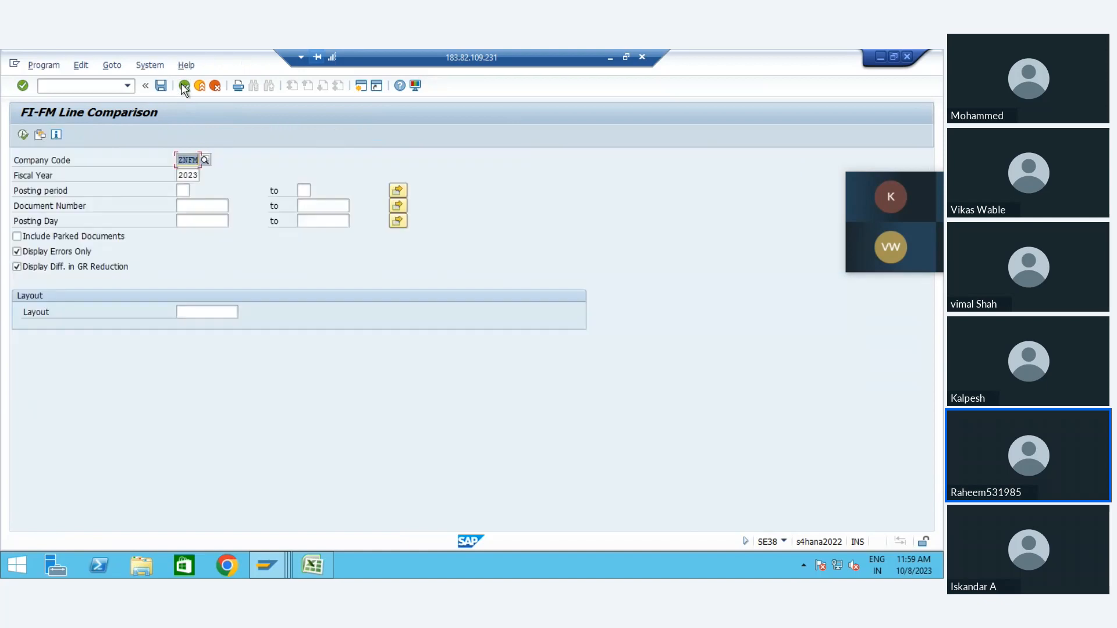
left_click(184, 87)
left_click(184, 86)
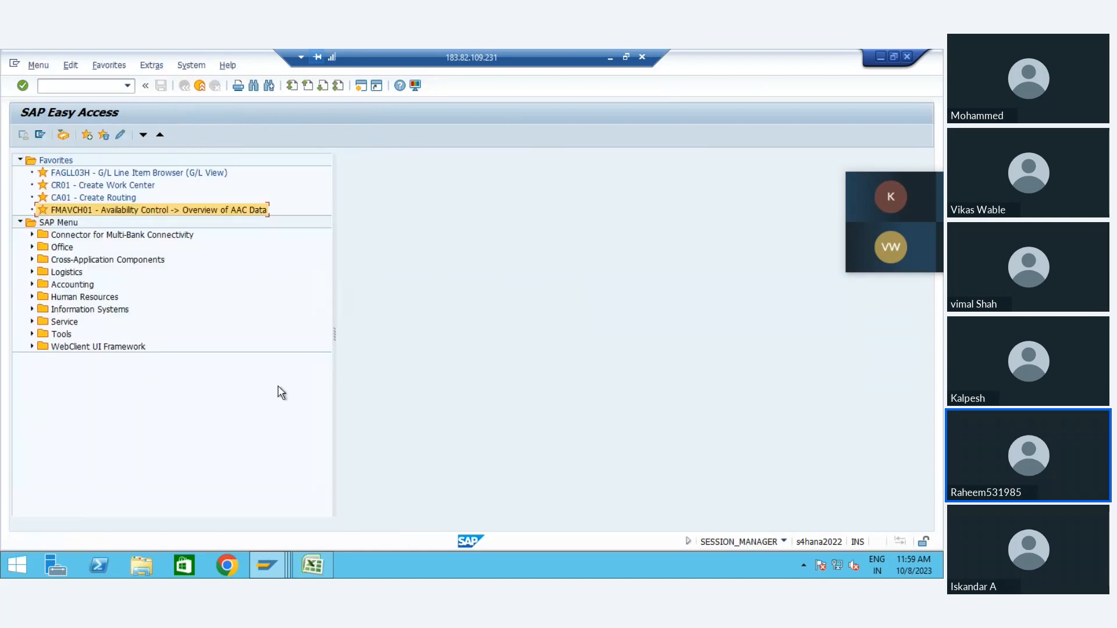
Step: Switch to the Display IMG session and collapse the Basic Settings and Availability Control nodes under Budget Control System (BCS)
mouse_move(274, 573)
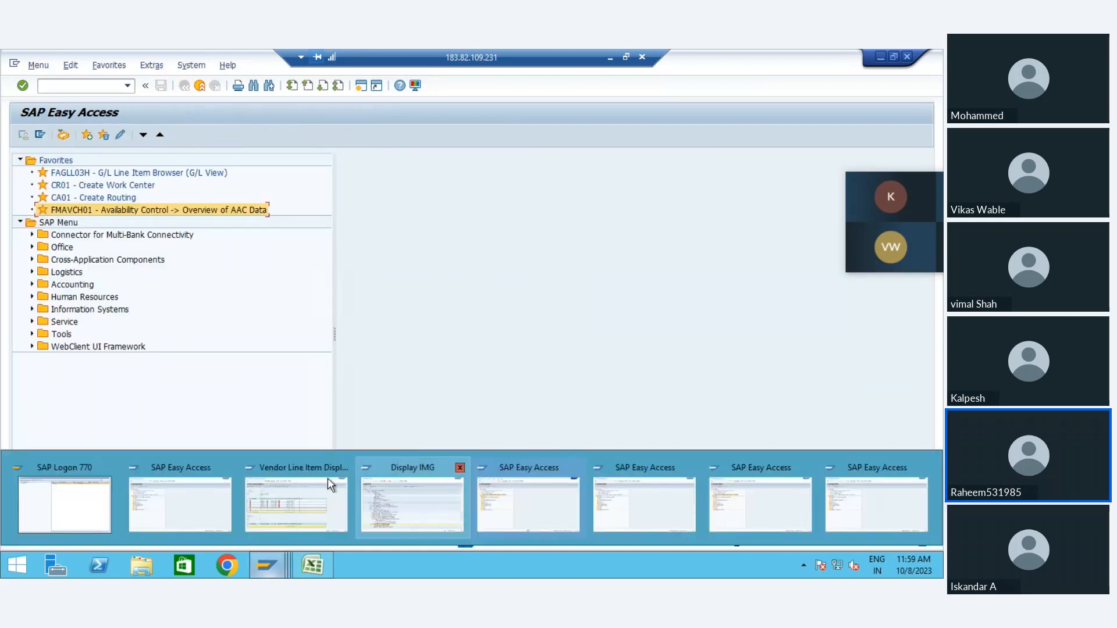
left_click(431, 493)
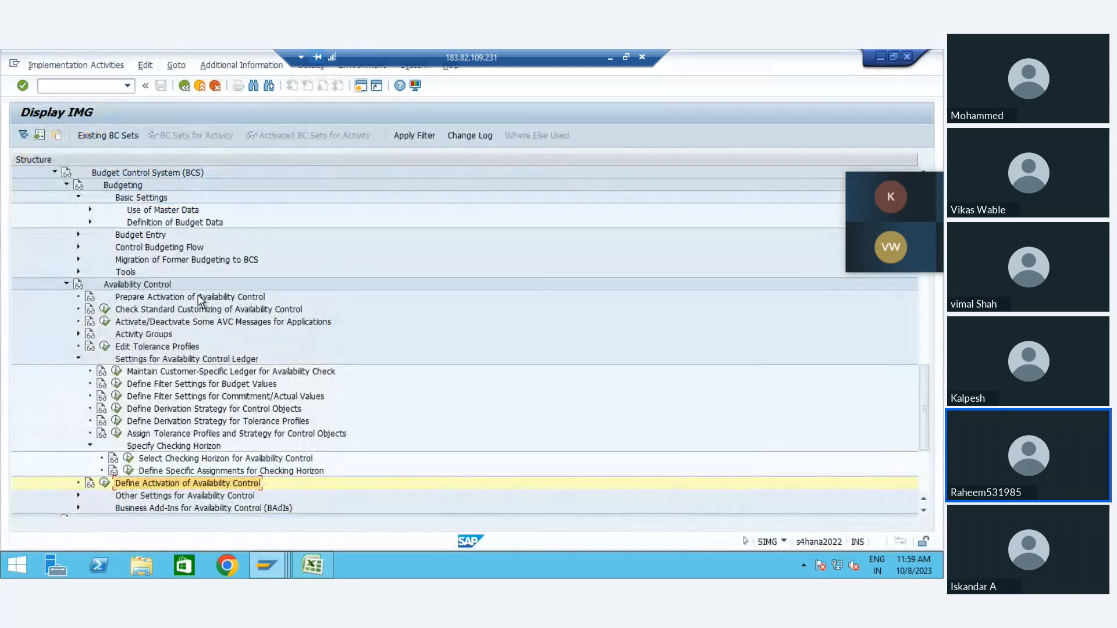
key("Up")
key("Up")
key("Up")
key("Up")
key("Up")
key("Up")
key("Up")
key("Up")
key("Up")
key("Up")
key("Up")
key("Up")
key("Up")
key("Up")
key("Up")
key("Up")
key("Up")
key("Up")
key("Up")
key("Up")
key("Up")
key("Up")
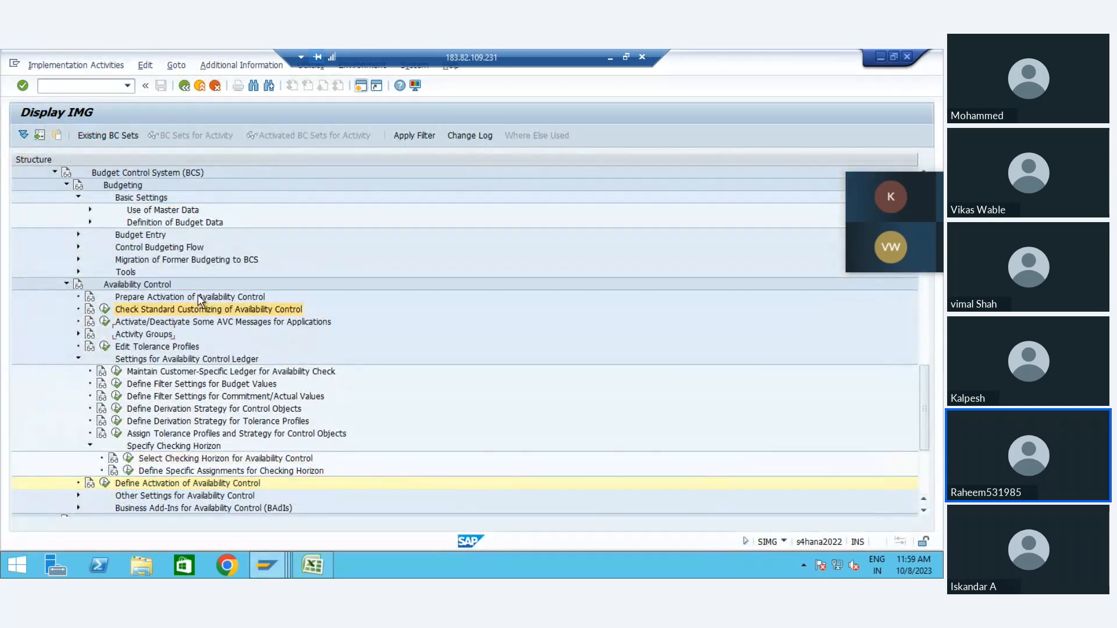
key("Down")
key("Left")
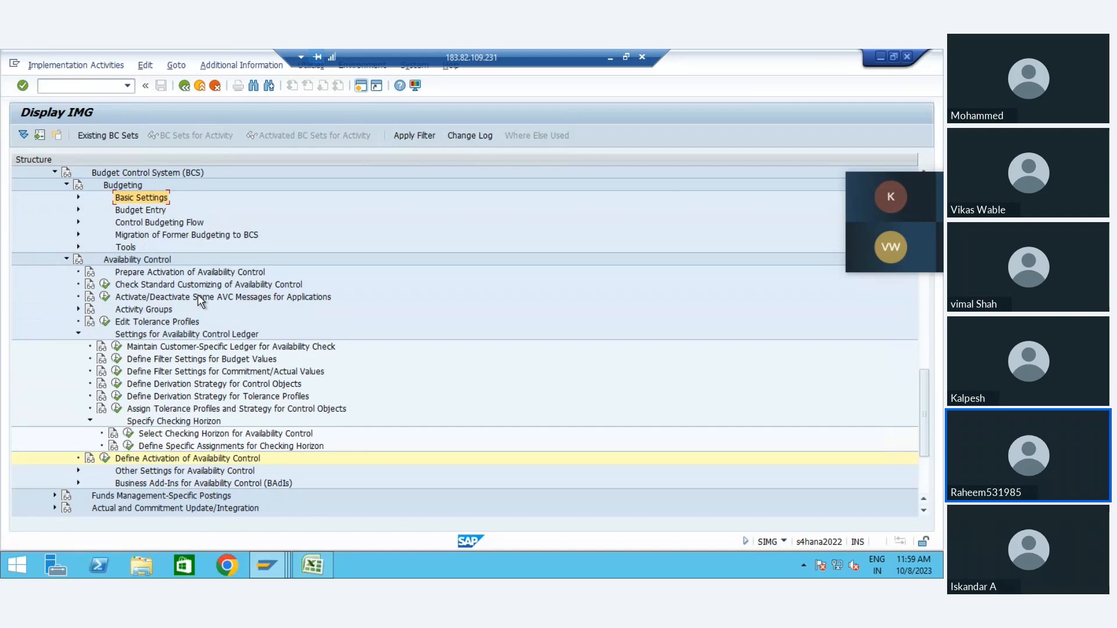
key("Down")
key("Down")
key("Down")
key("Down")
key("Down")
key("Left")
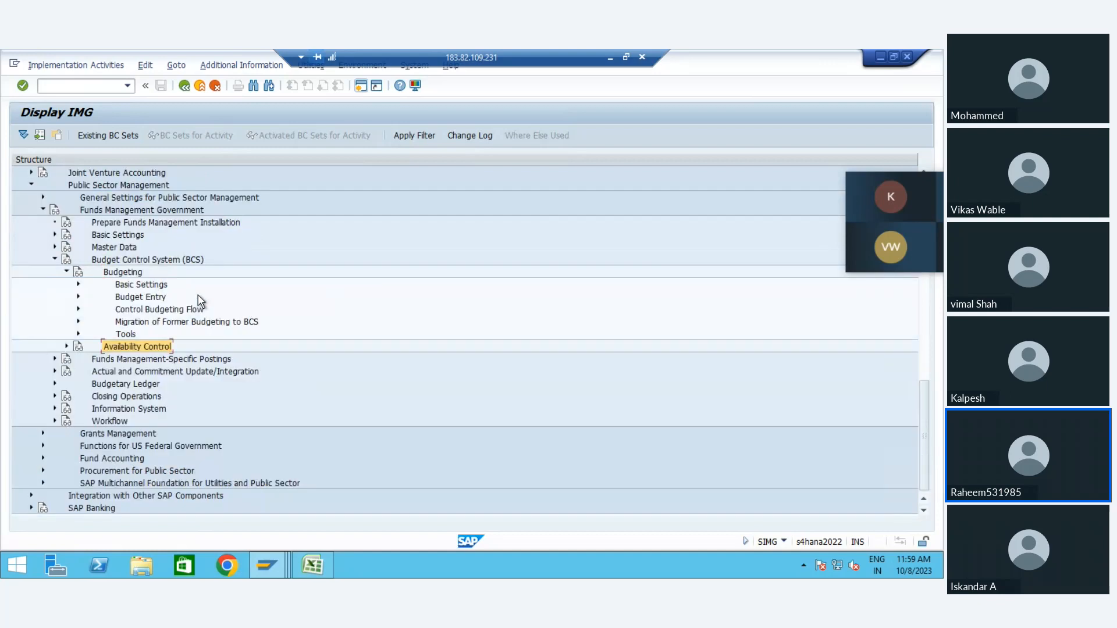
Step: Collapse the Budget Control System (BCS) node and expand Closing Operations under Funds Management Government
key("Up")
key("Up")
key("Up")
key("Up")
key("Up")
key("Up")
key("Left")
key("Up")
key("Left")
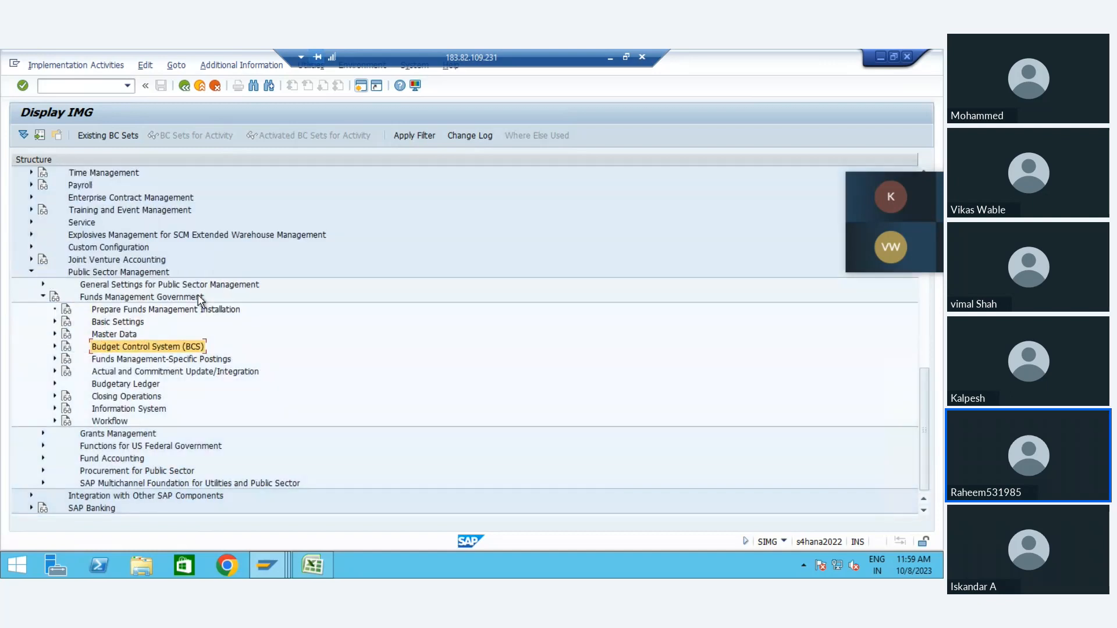
key("Down")
key("Down")
key("Down")
key("Down")
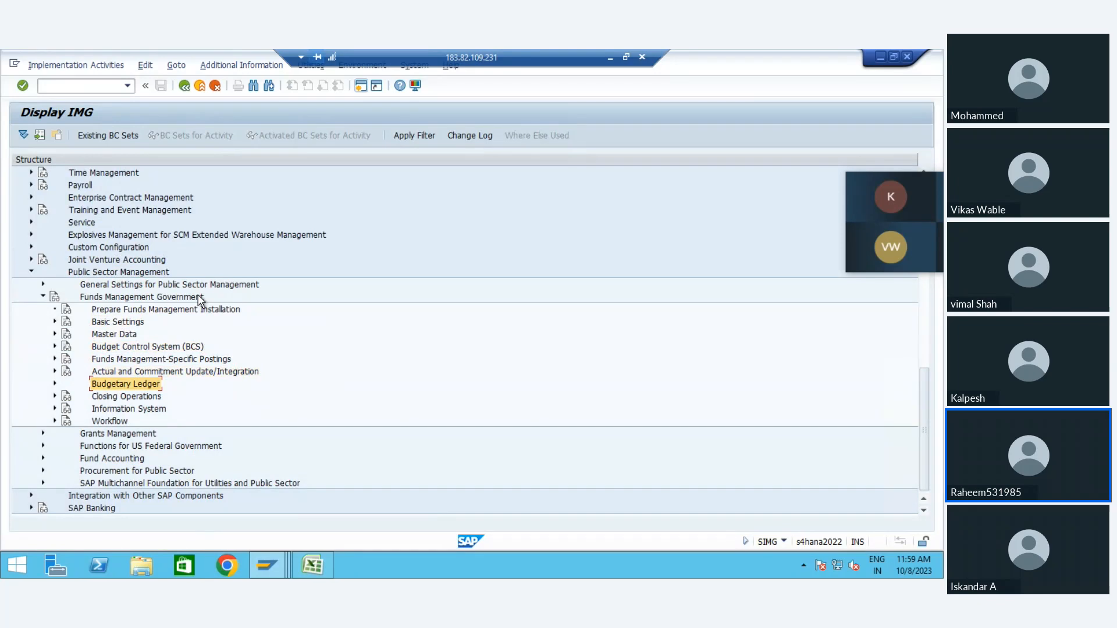
key("Right")
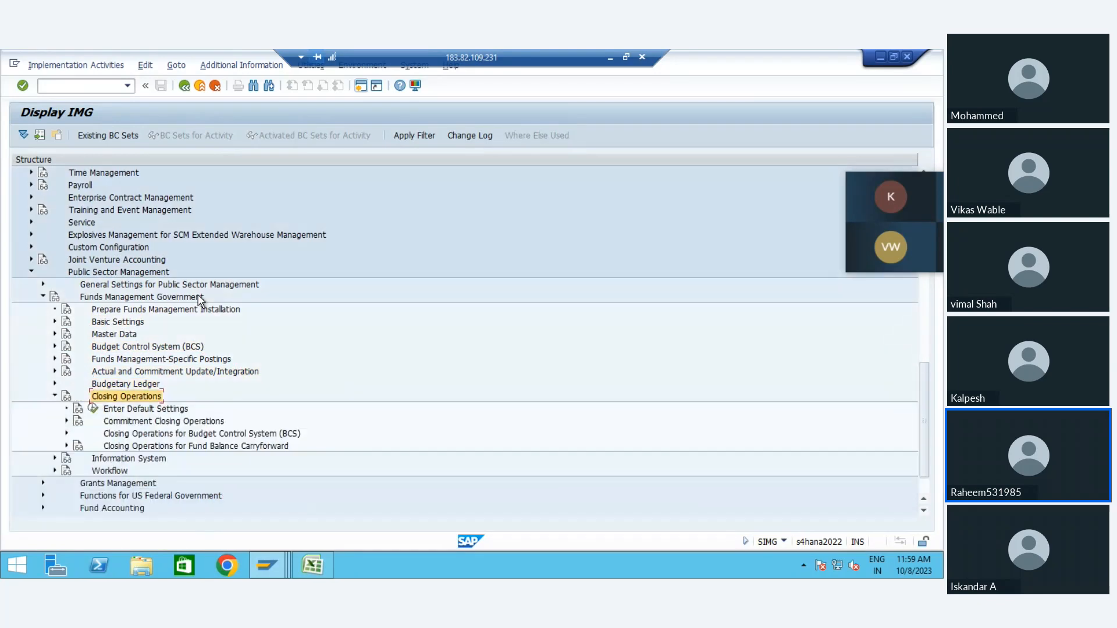
key("Down")
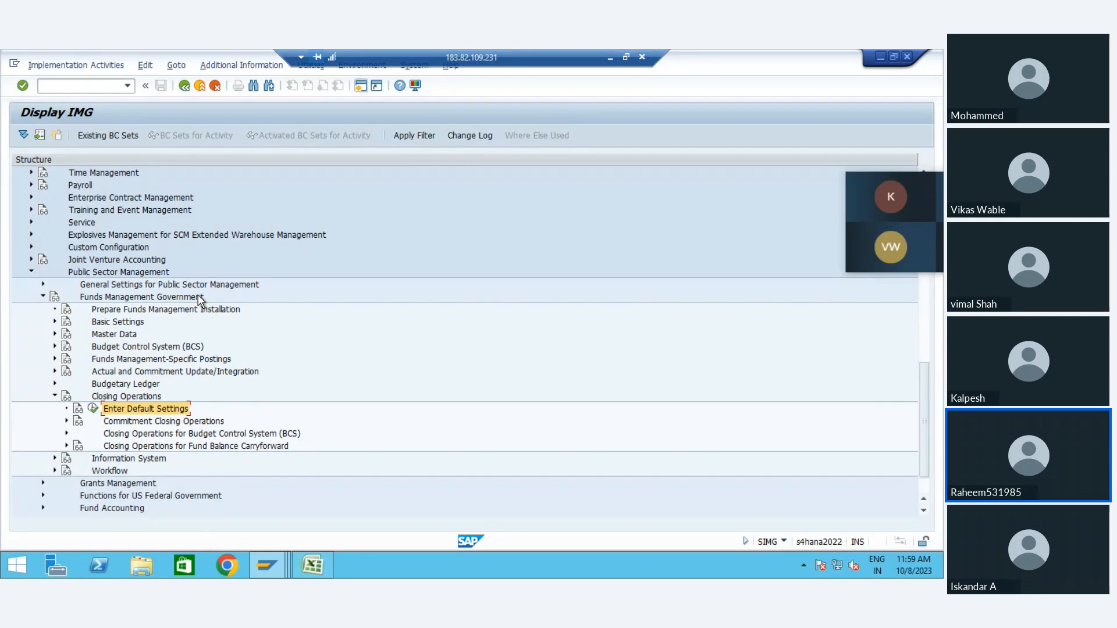
key("Down")
key("Up")
left_click(122, 399)
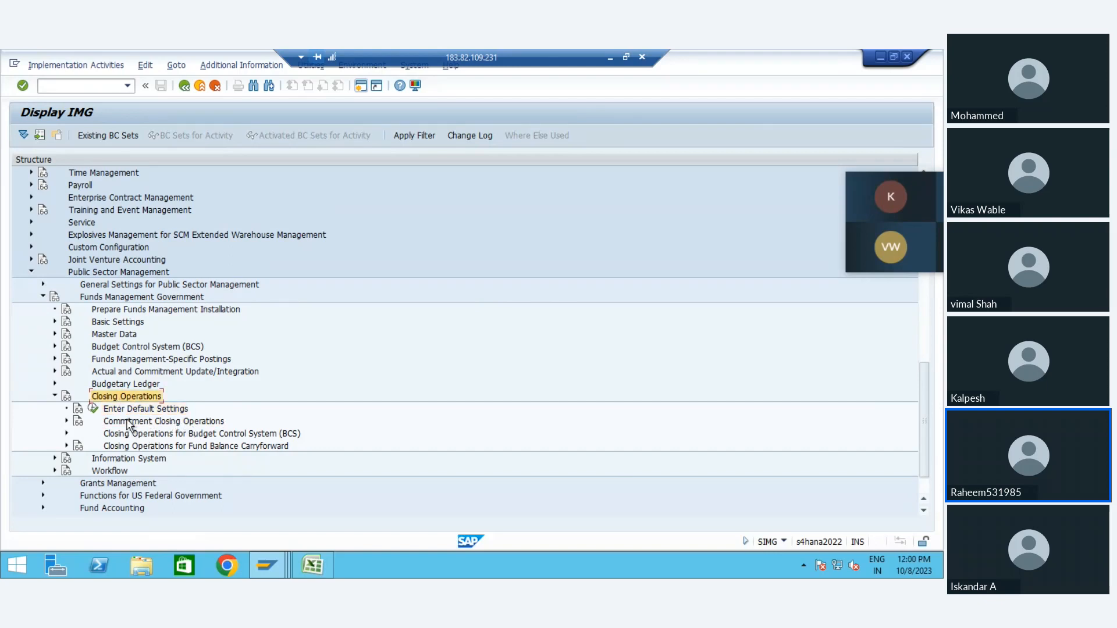
Step: View the fiscal year change default settings under Closing Operations and return to the IMG structure
left_click(130, 422)
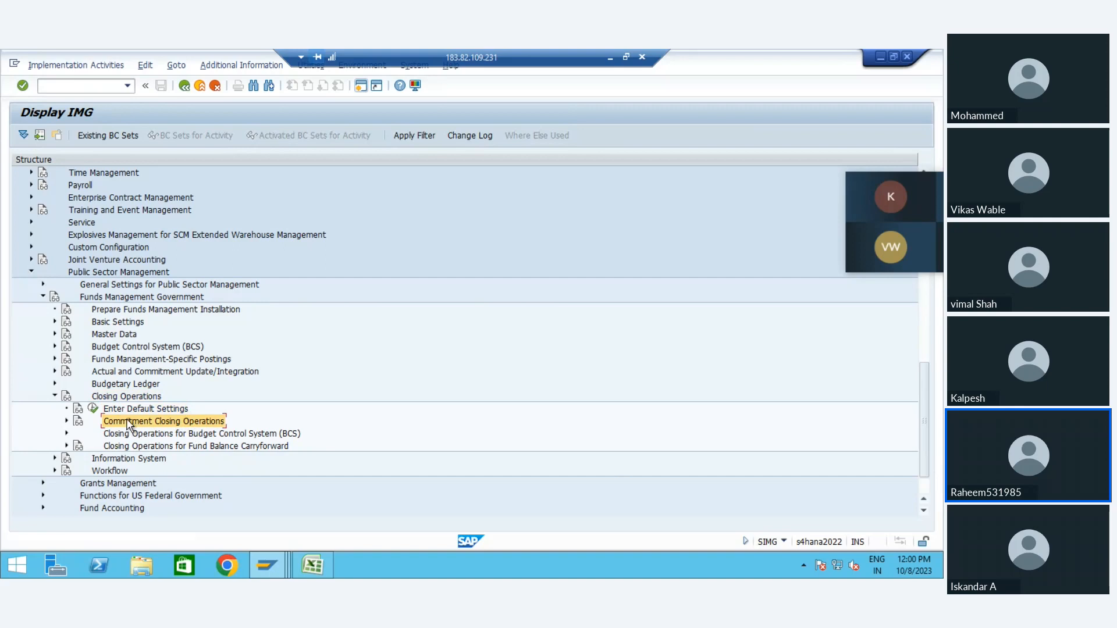
left_click(93, 410)
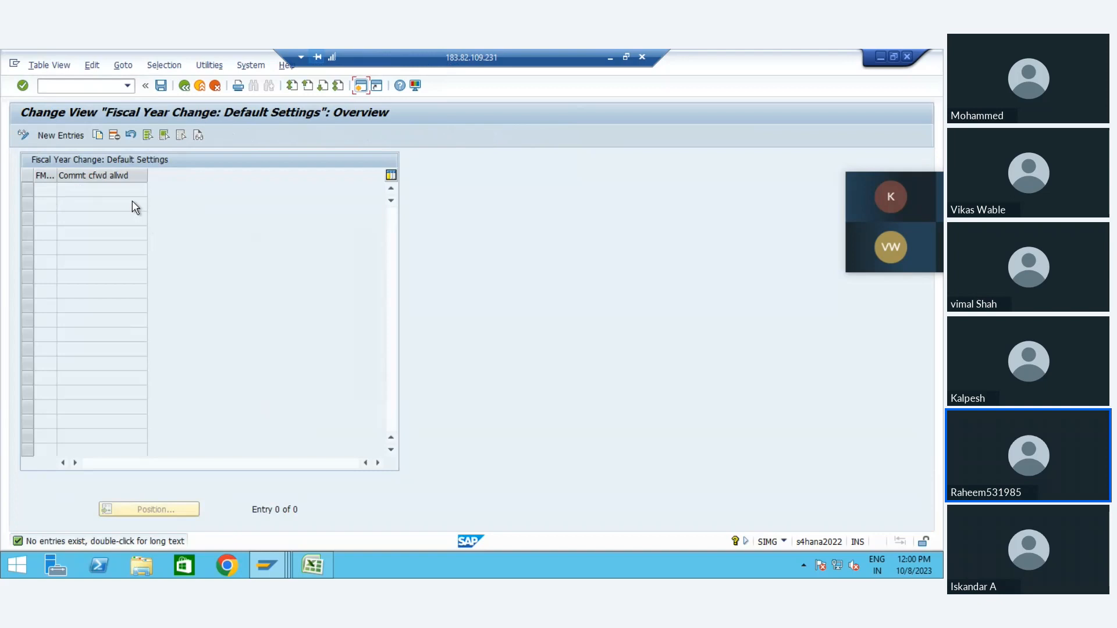
left_click(185, 86)
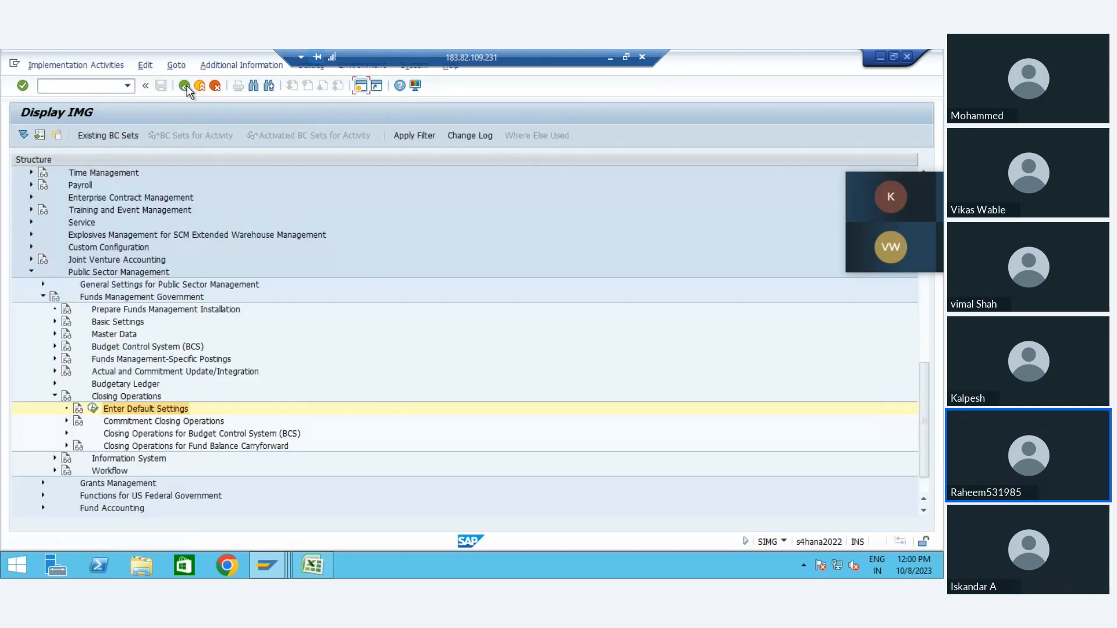
Step: Expand Commitment Closing Operations to review its activities and add-ins, and collapse the Closing Operations branch
left_click(133, 420)
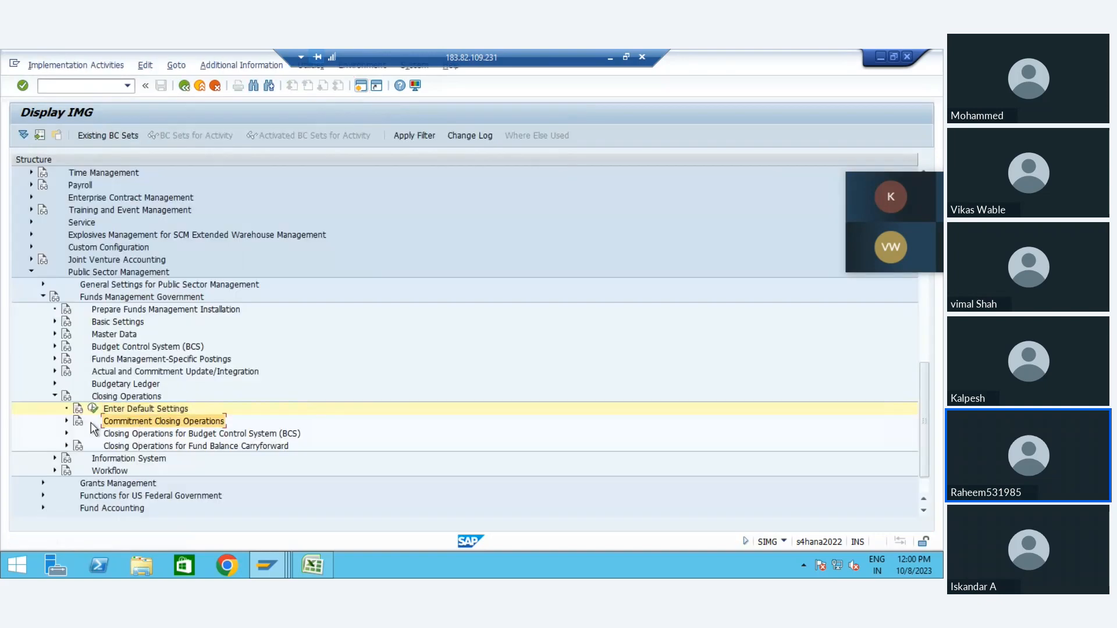
left_click(67, 421)
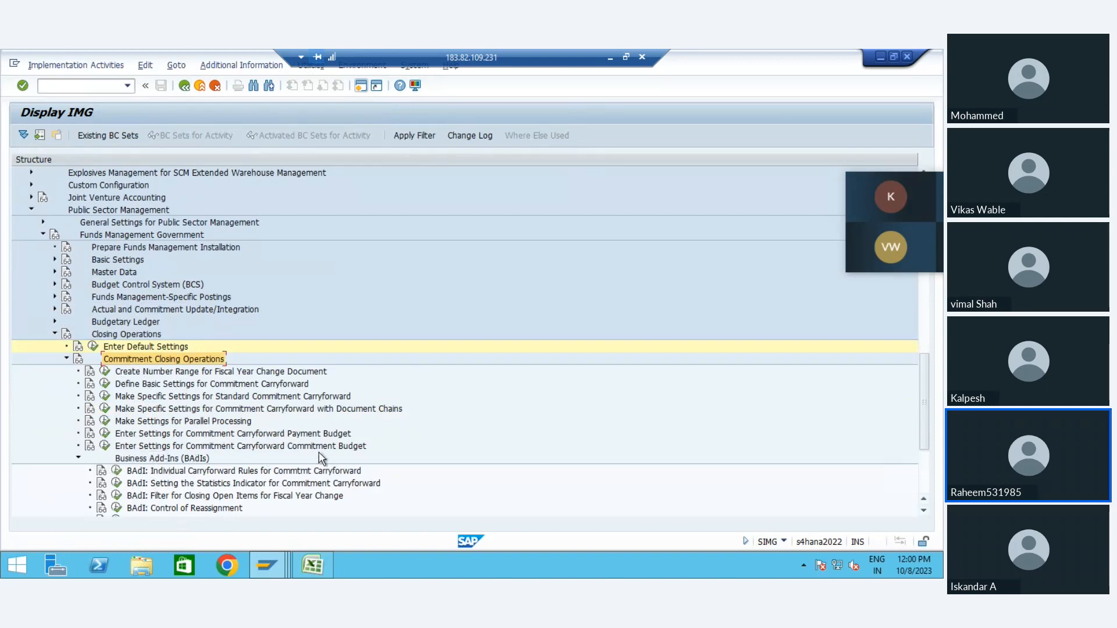
left_click(85, 462)
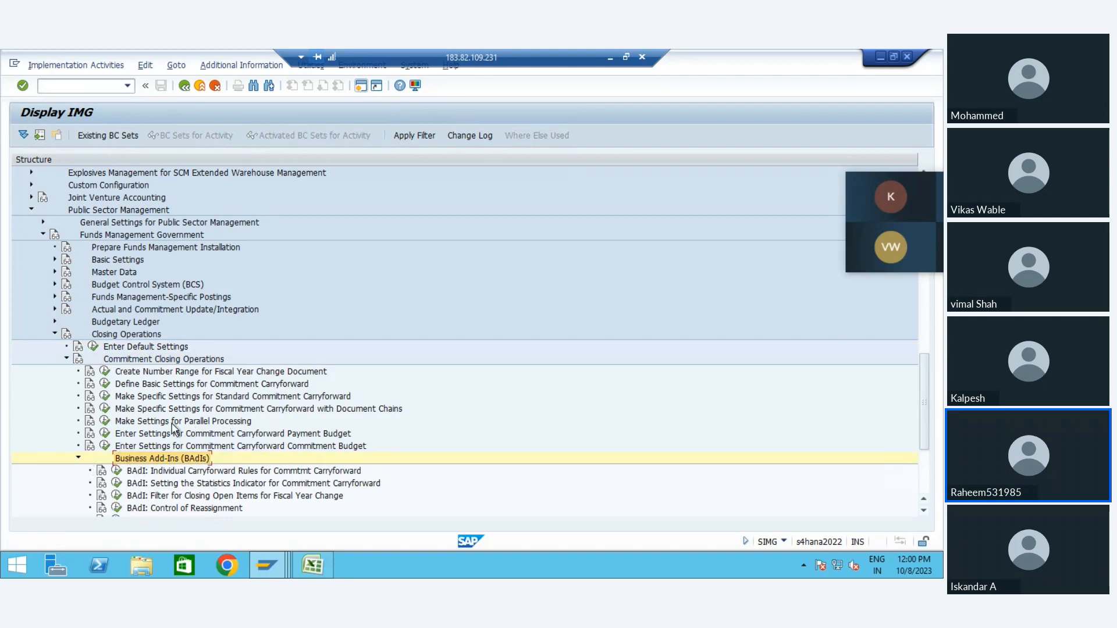
left_click(66, 361)
left_click(55, 348)
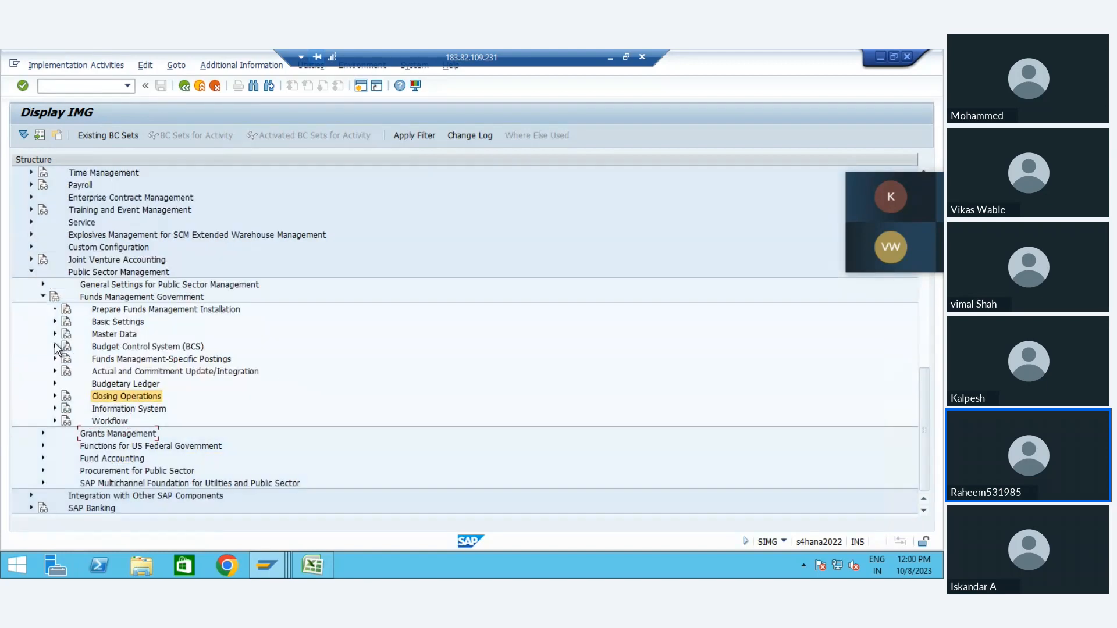
Step: Expand the Grants Management node to view its subnodes and return to Closing Operations
key("Right")
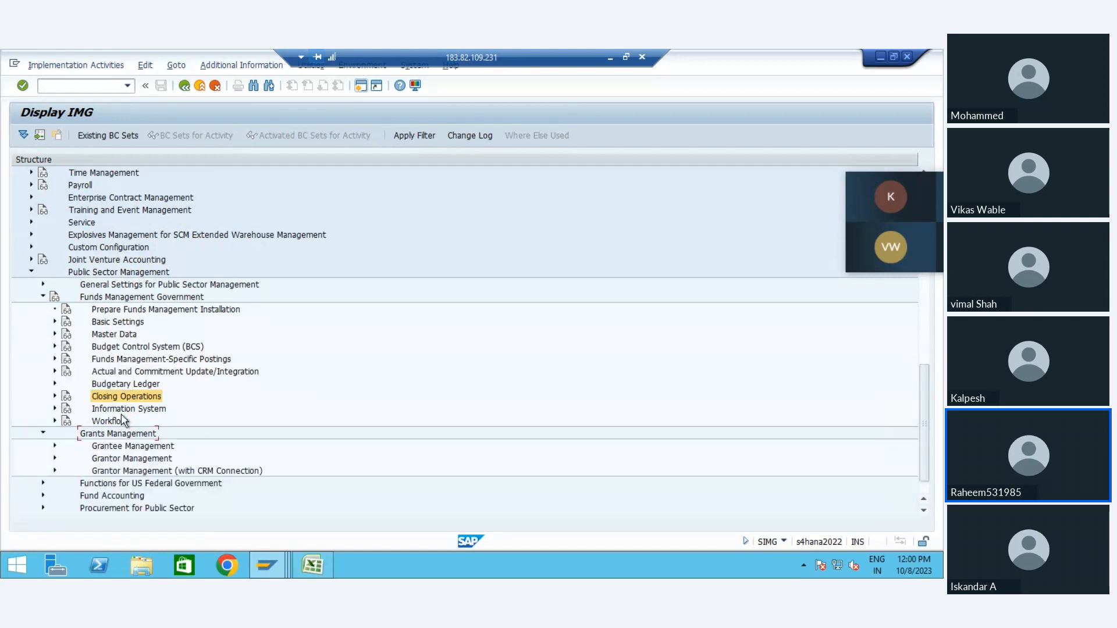
key("Down")
key("Down")
key("Up")
key("Up")
key("Up")
key("Up")
key("Up")
key("Up")
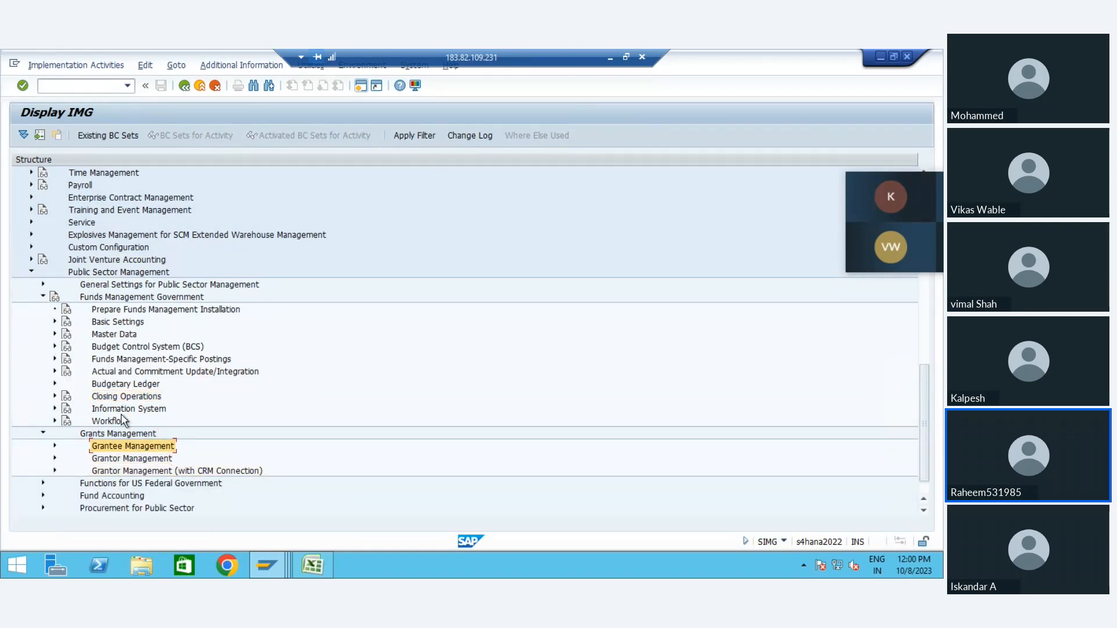
key("Down")
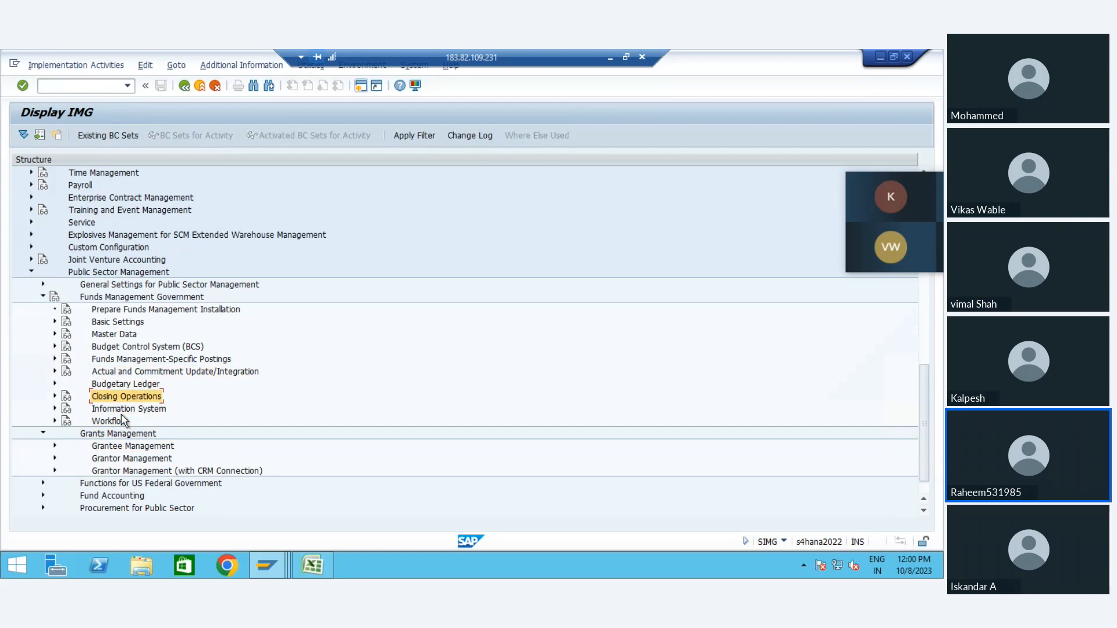
Step: Expand Closing Operations and its Closing Operations for Fund Balance Carryforward node, and select Define Carryforward Item Category
key("Right")
key("Down")
key("Down")
key("Down")
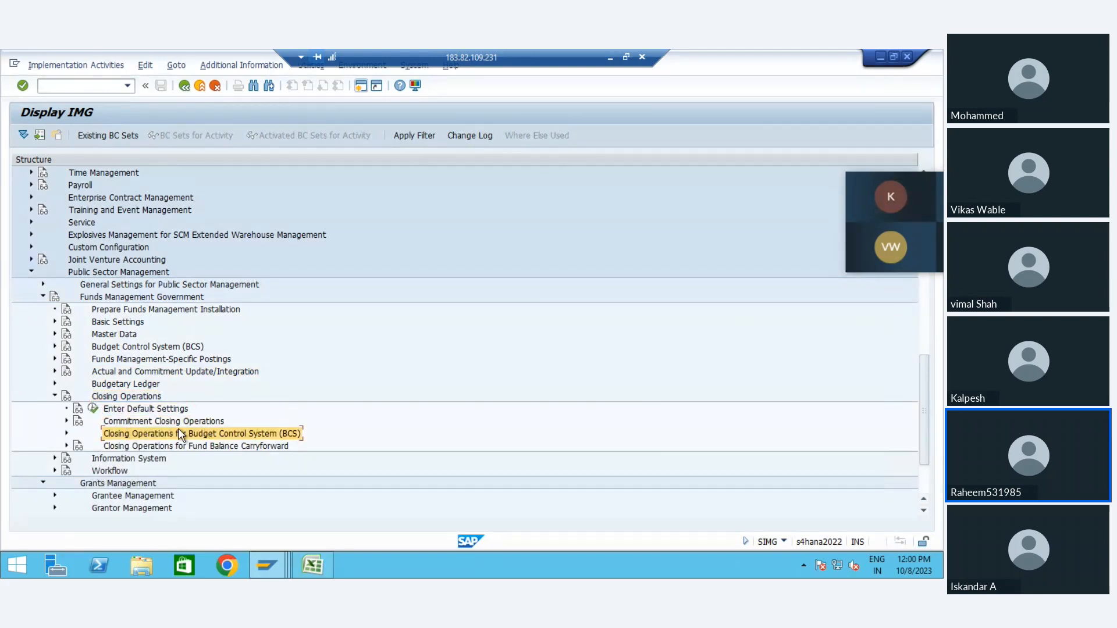
left_click(237, 446)
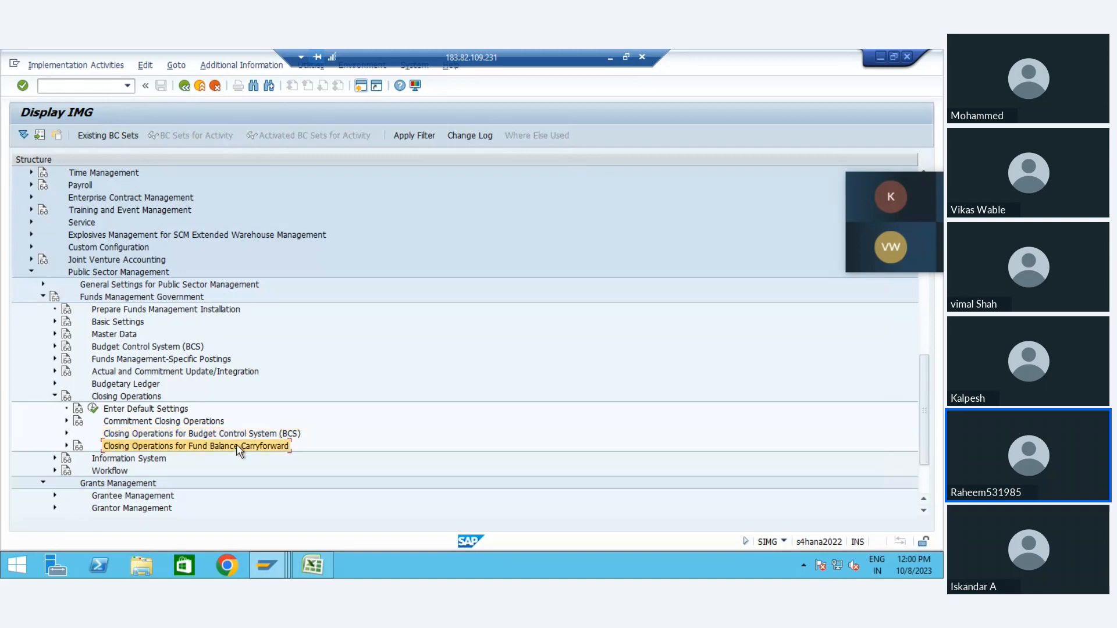
double_click(237, 445)
key("Down")
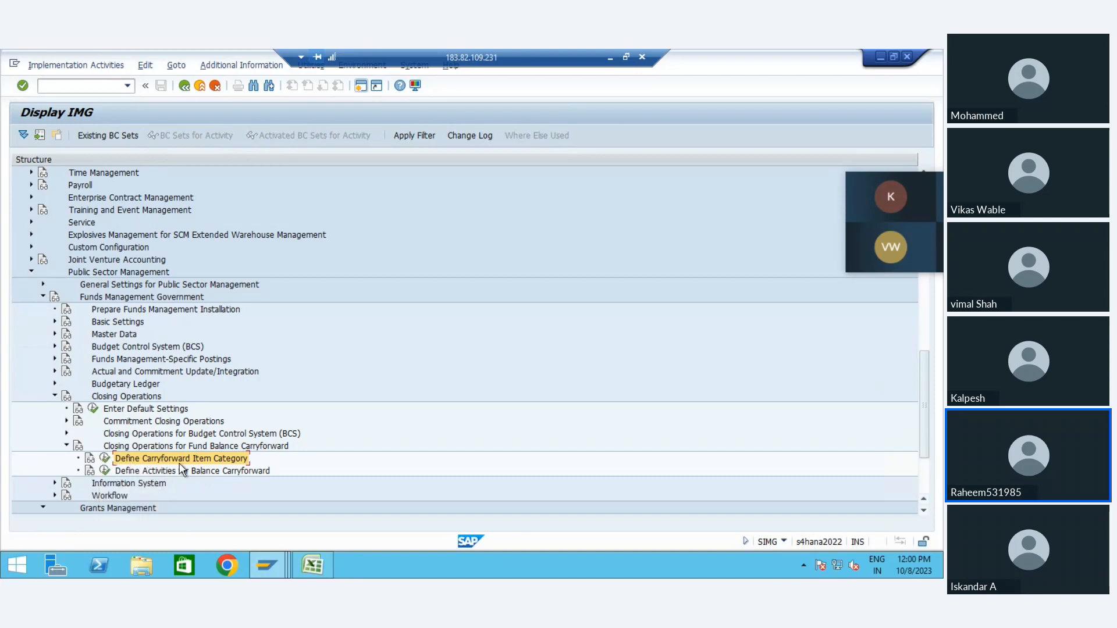
Step: Open Define Carryforward Item Category and add a new entry for FM area FM01 with carryforward item category A
left_click(105, 459)
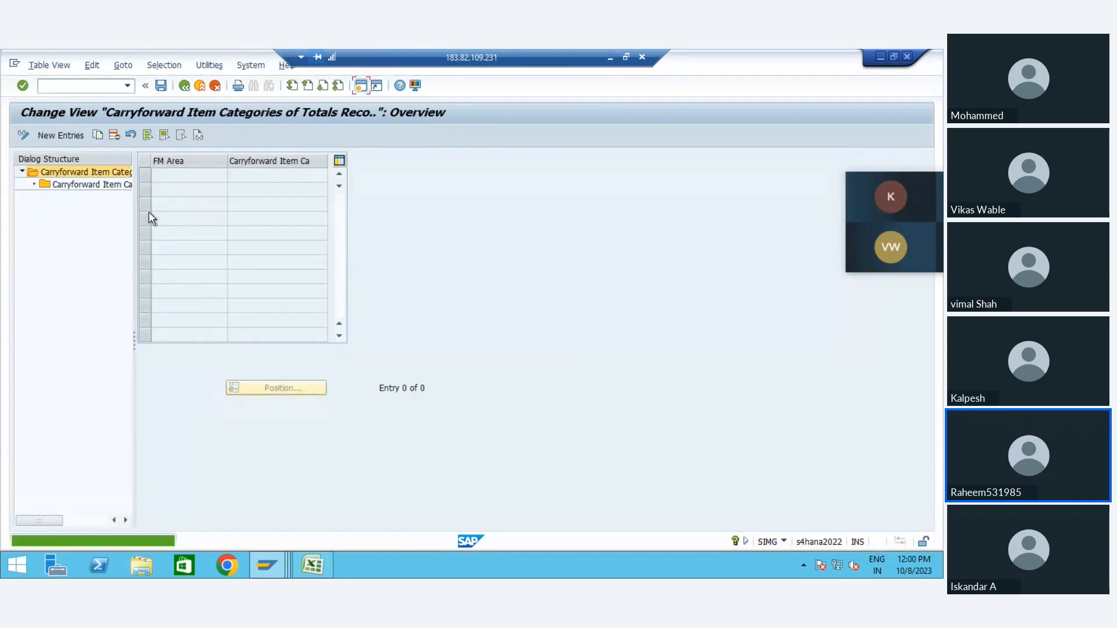
left_click(111, 187)
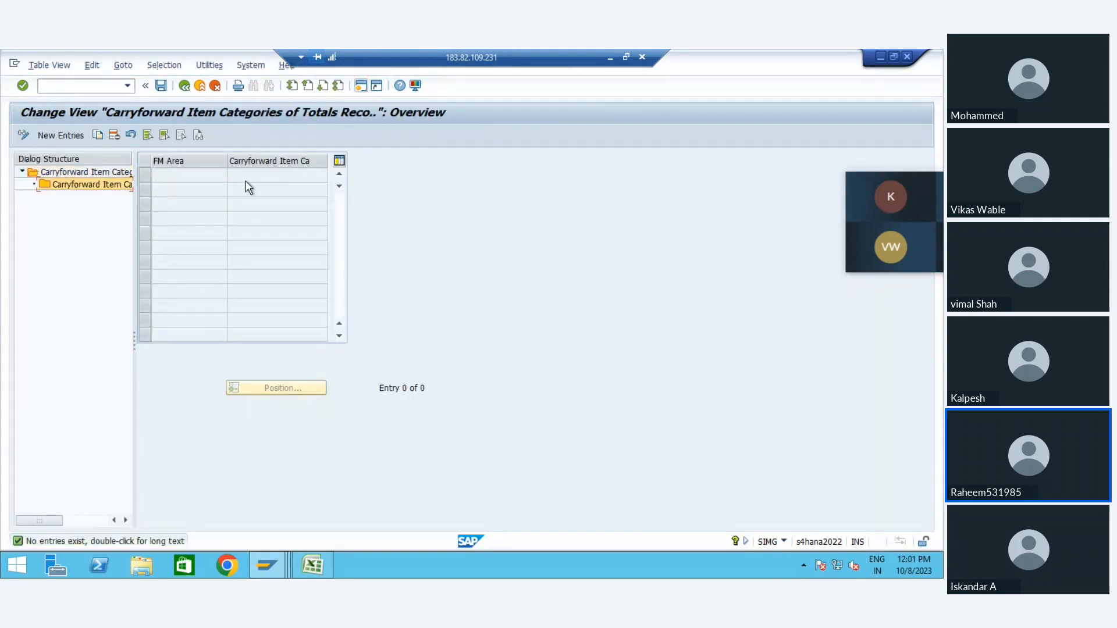
left_click(81, 136)
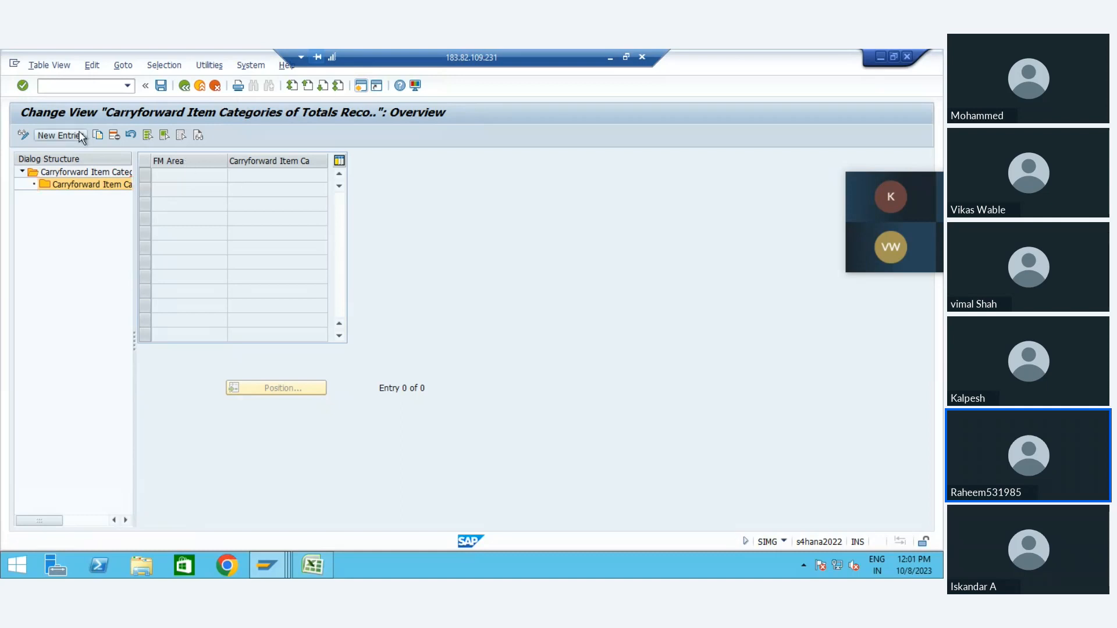
type("fm0")
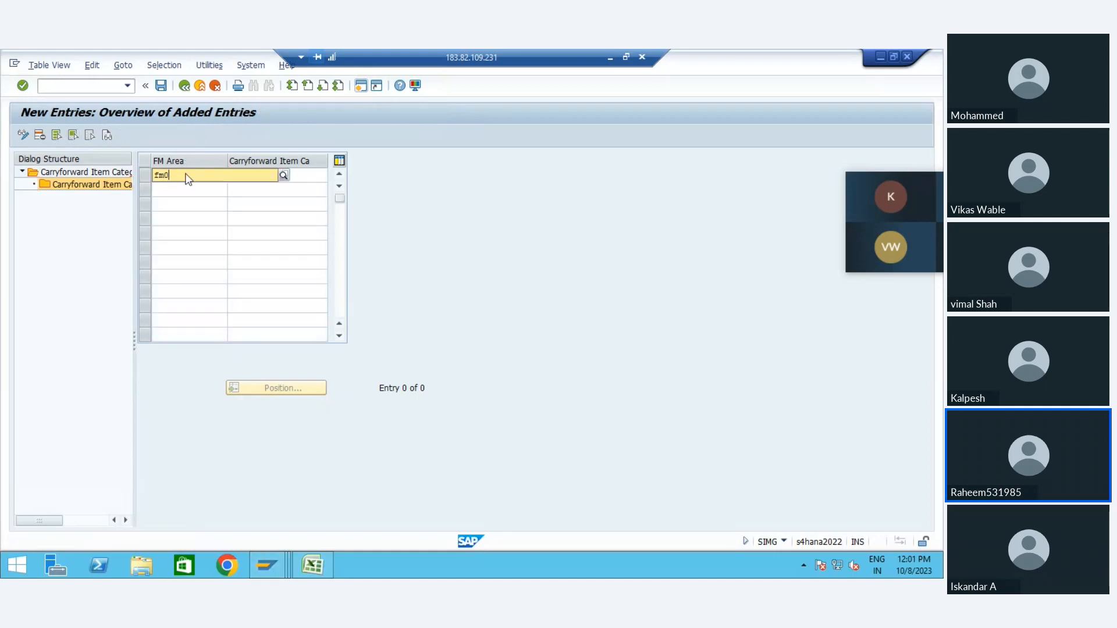
left_click(275, 175)
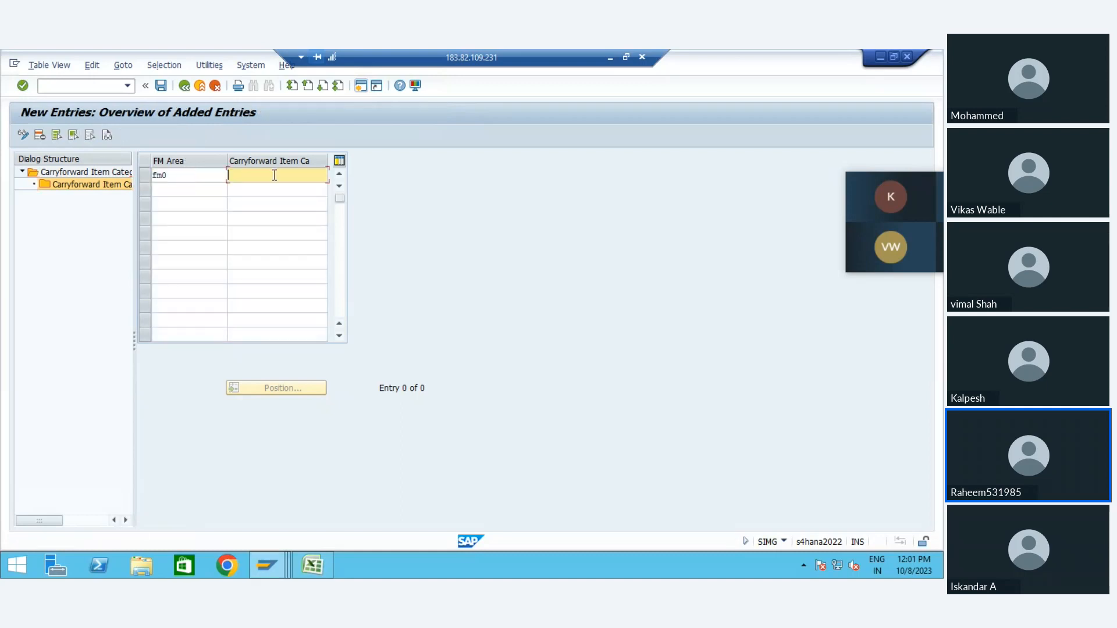
left_click(180, 176)
type("1")
key("Tab")
key("Return")
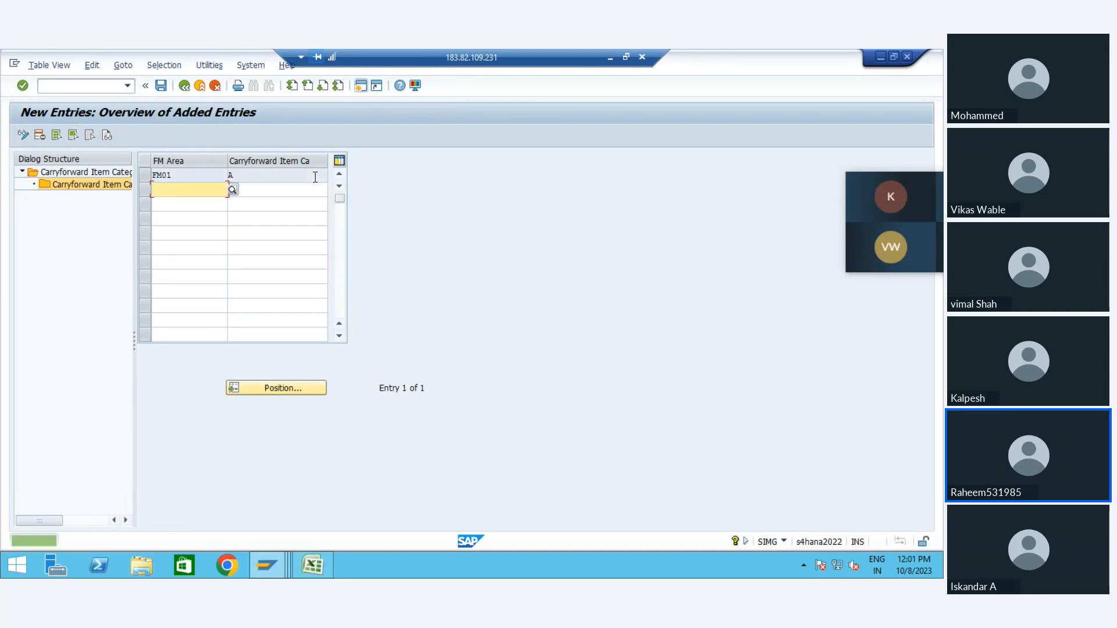
Step: Exit the carryforward item category entries to the IMG structure and collapse Closing Operations for Fund Balance Carryforward
left_click(272, 173)
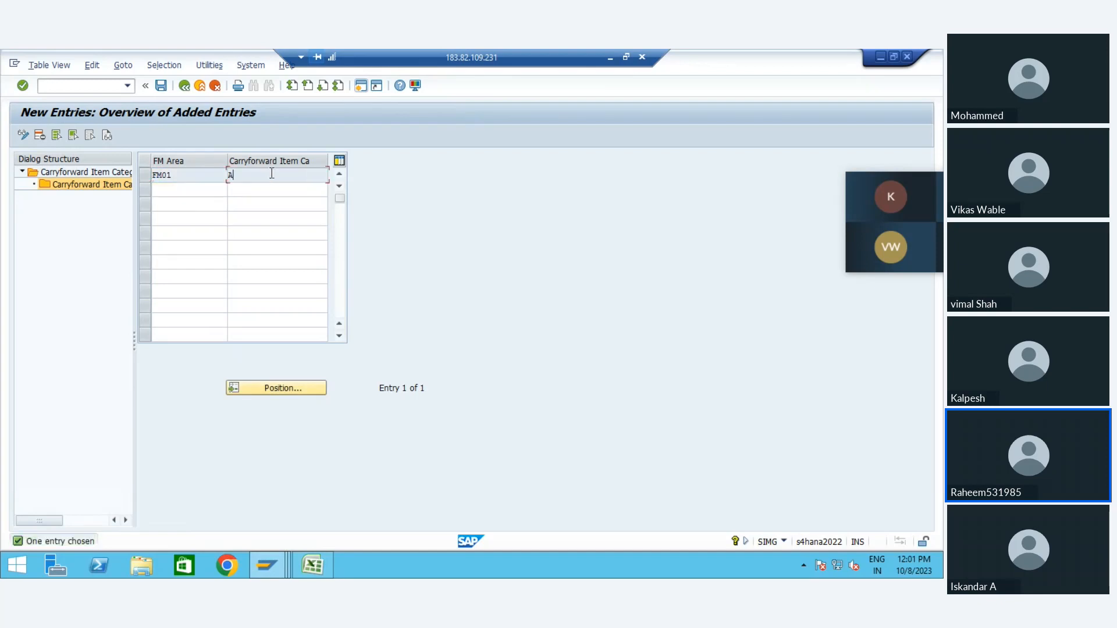
left_click(200, 86)
left_click(252, 302)
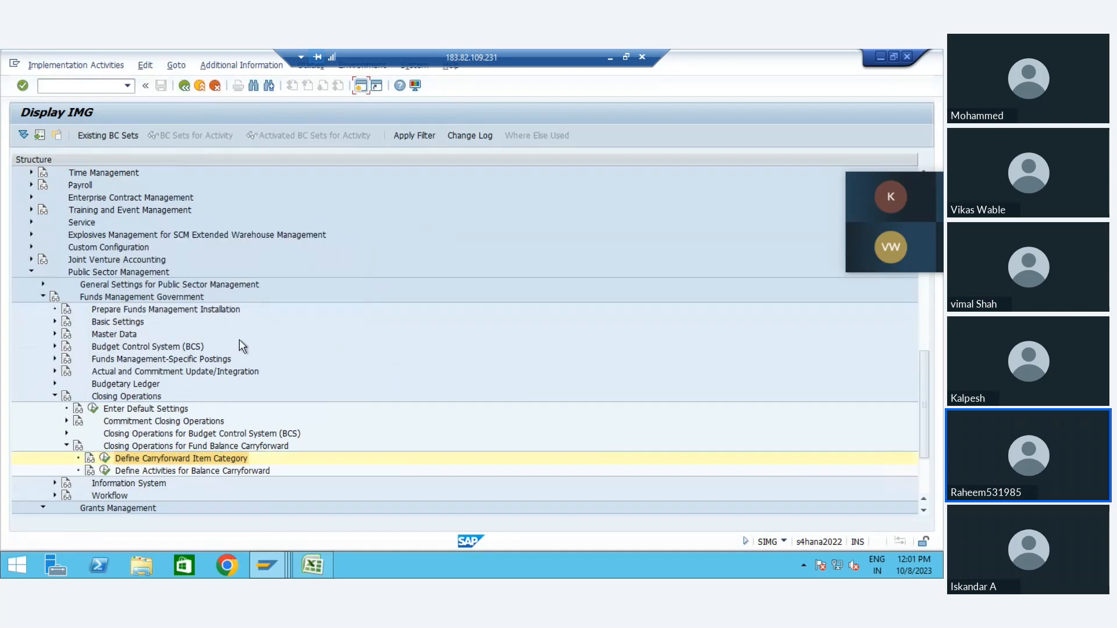
left_click(66, 446)
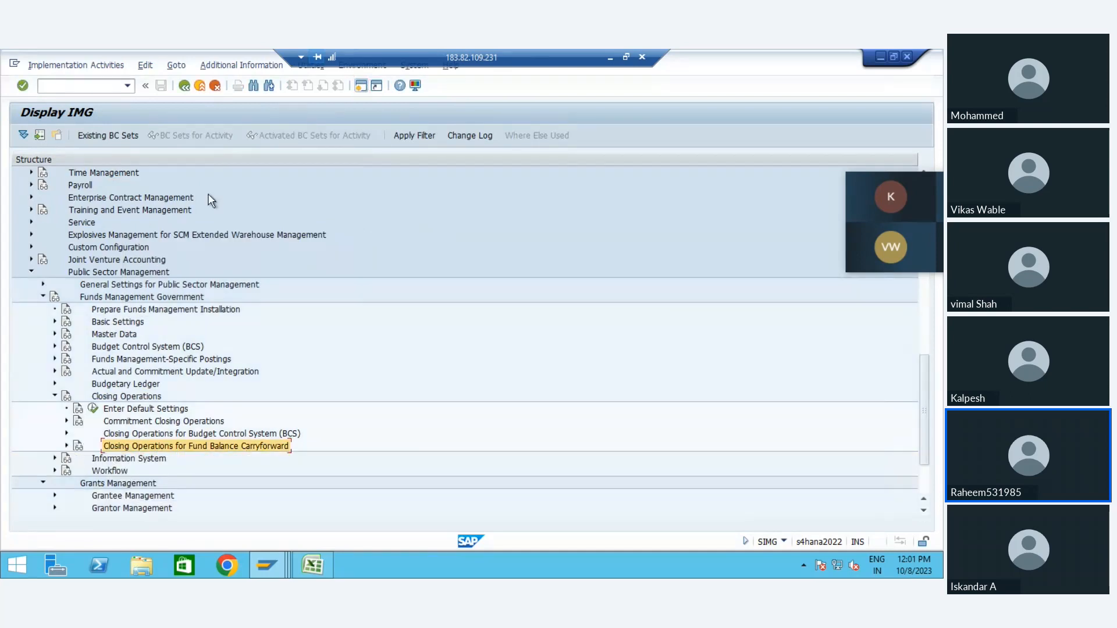
Step: Switch from the remote session to the web browser, open the Google home page in a new tab, and stay signed out
left_click(610, 58)
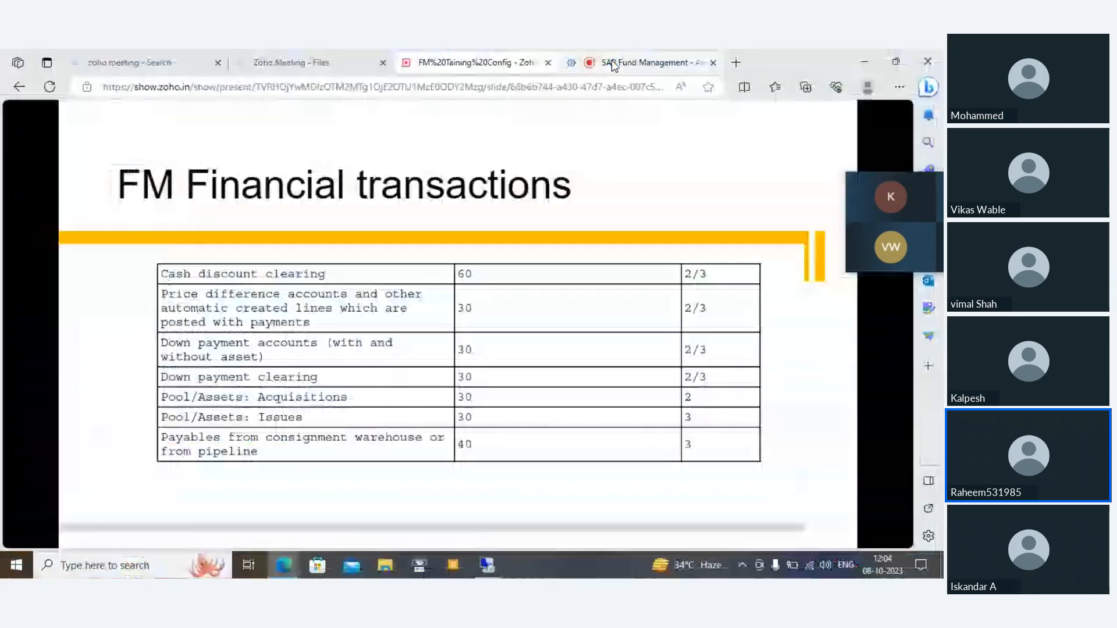
left_click(736, 63)
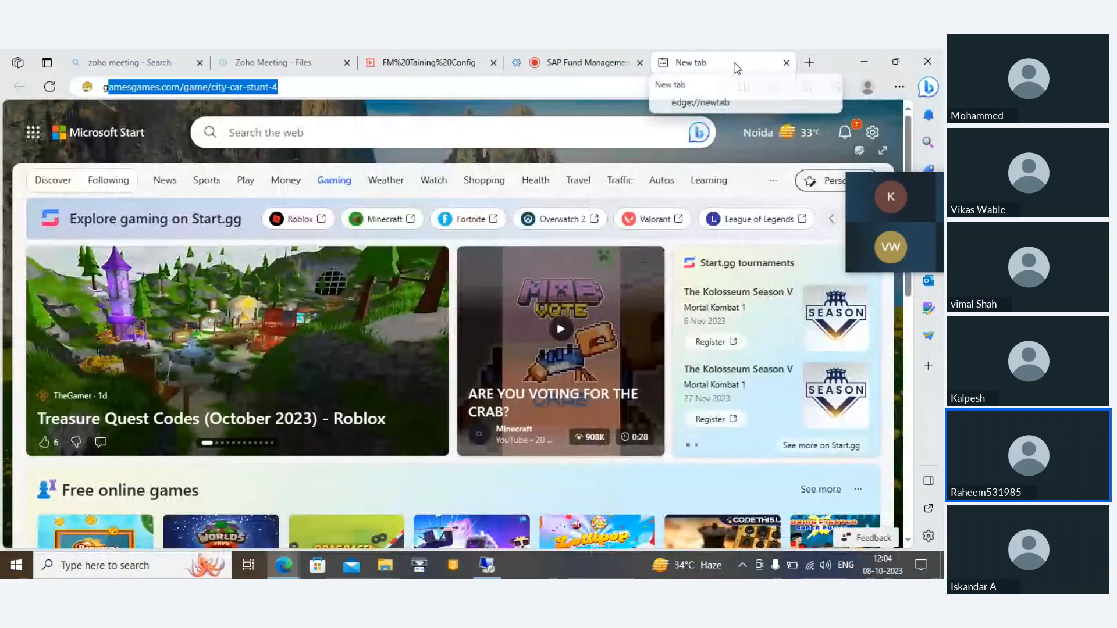
left_click(504, 88)
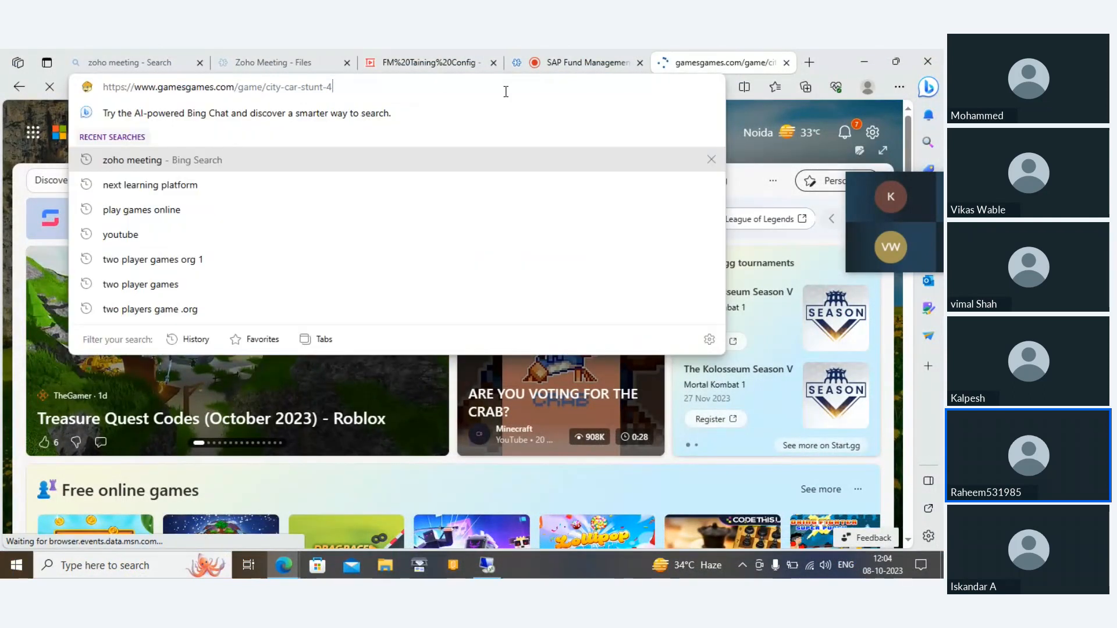
type("g")
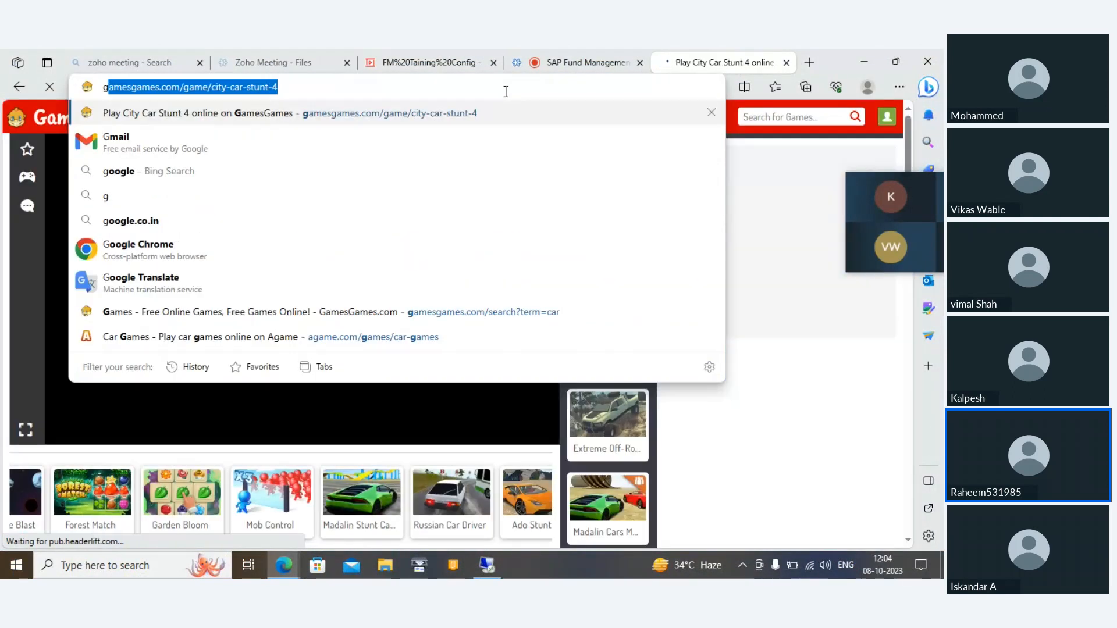
type("oo")
key("Return")
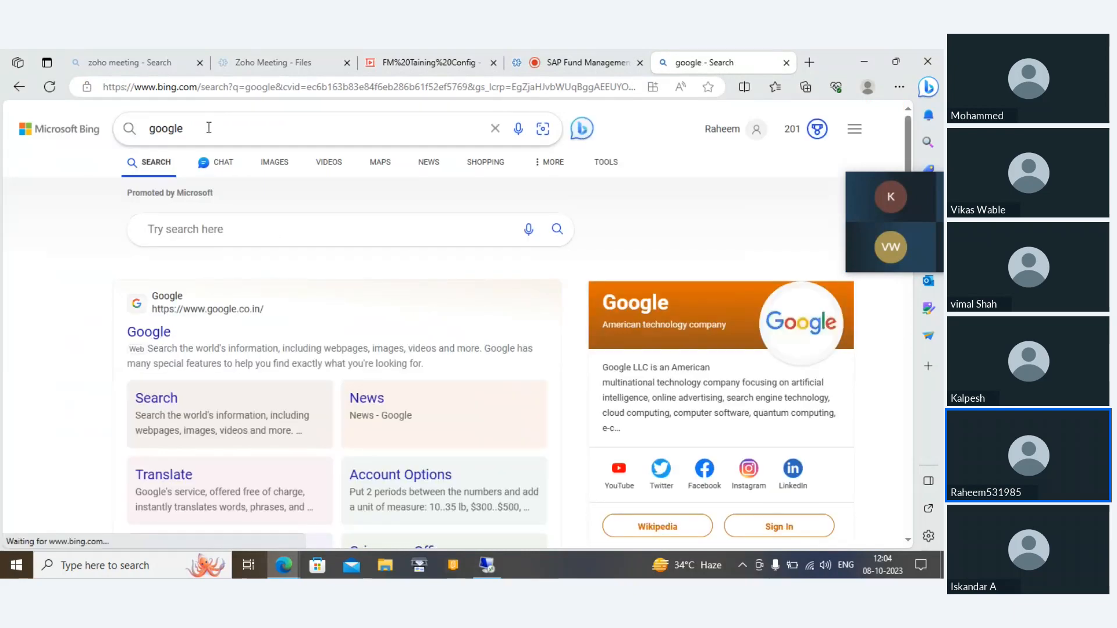
left_click(145, 337)
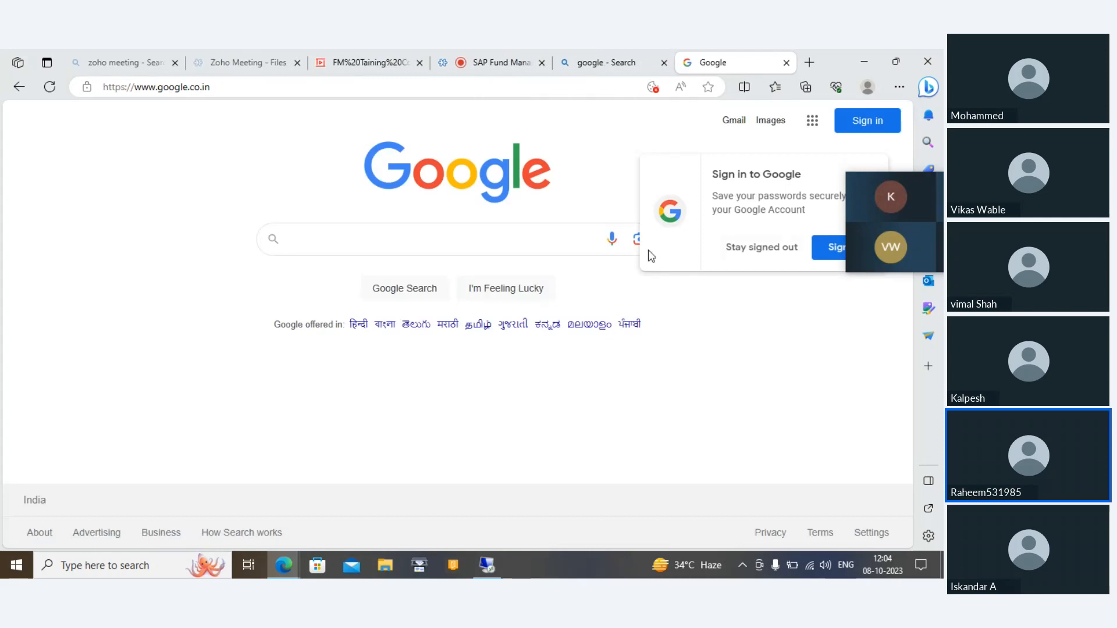
left_click(787, 246)
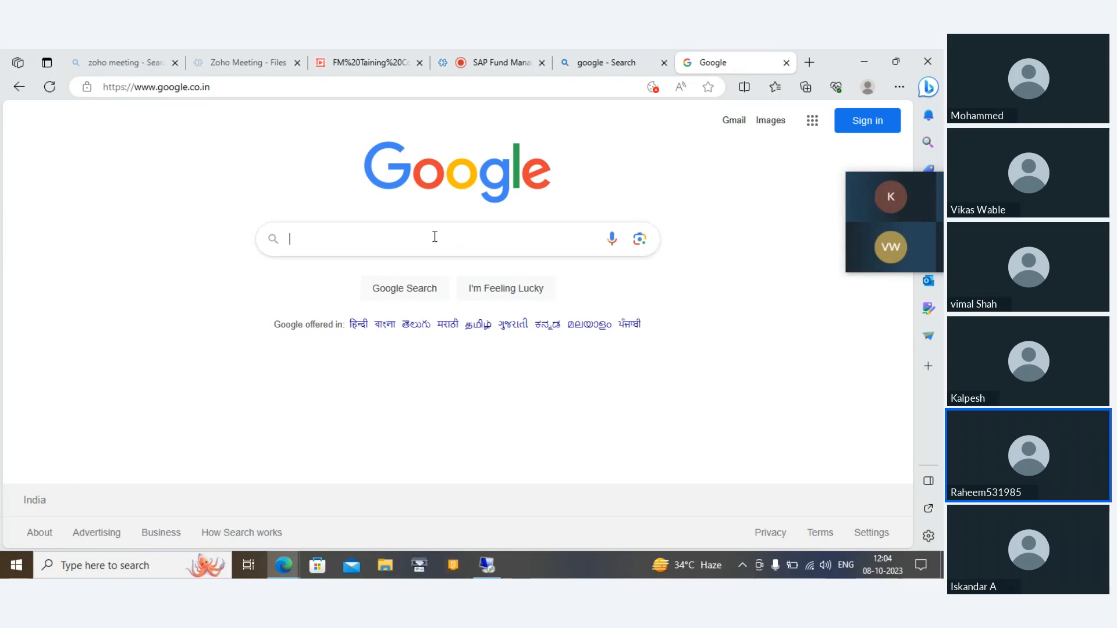
Step: Search Google for "Earmarked fund" plus the author's first name and open the SAP blog article on funds reservation in earmarked funds
left_click(434, 237)
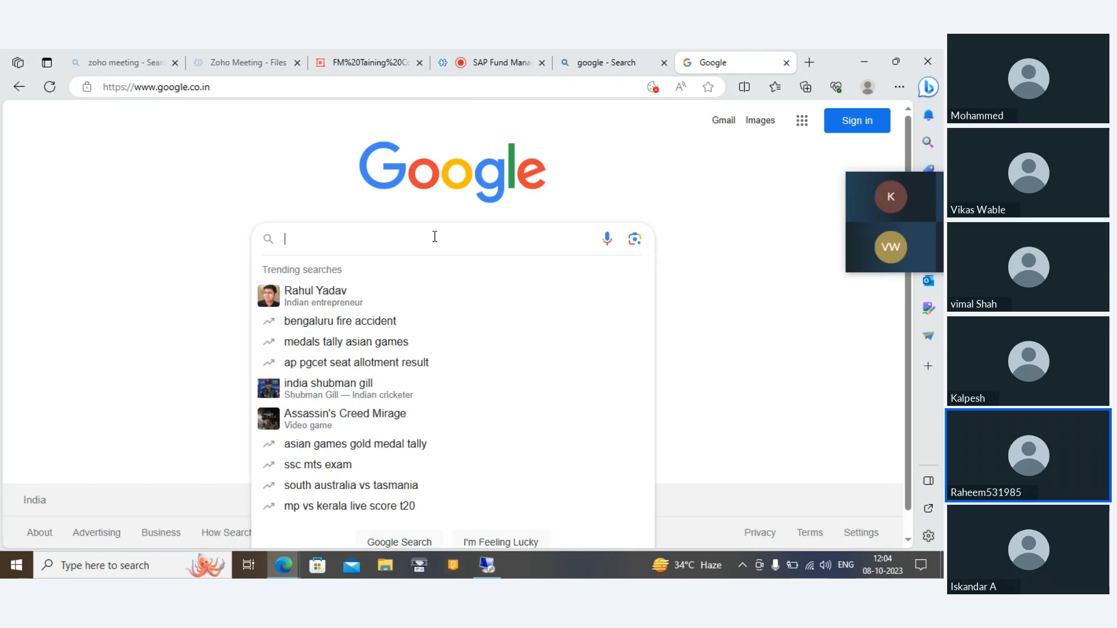
type("E")
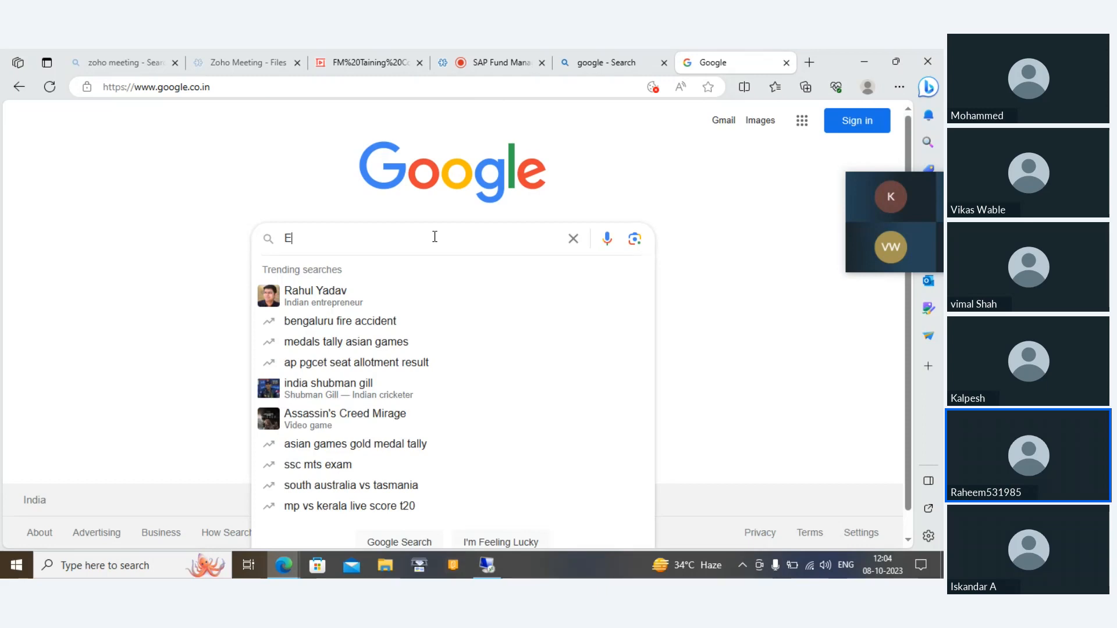
type("armarked ")
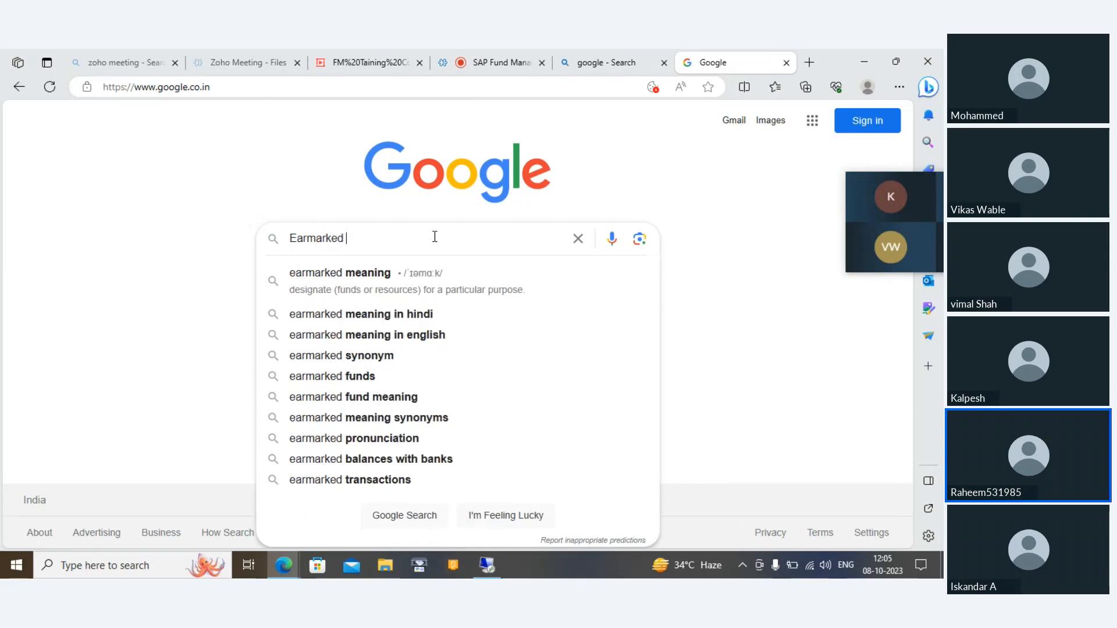
type("fund")
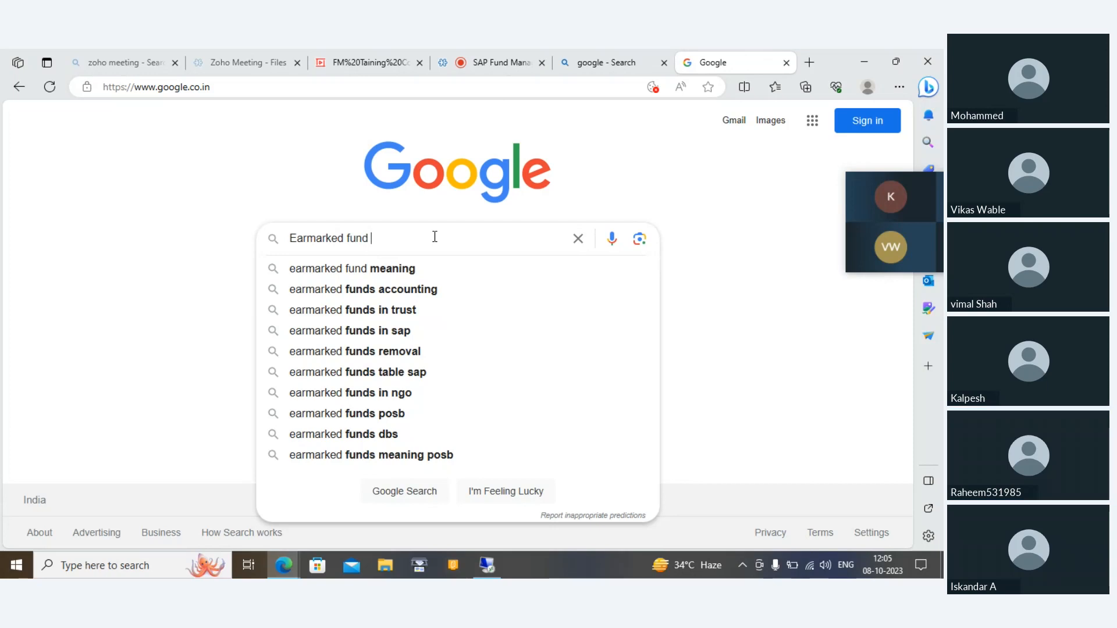
type(" Raheem")
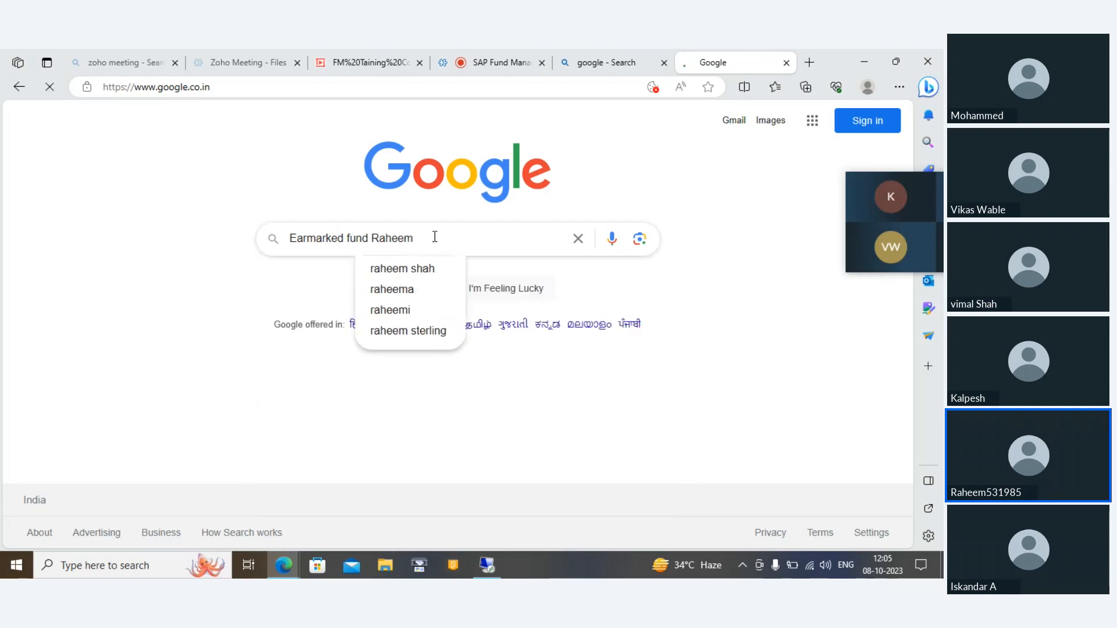
key("Return")
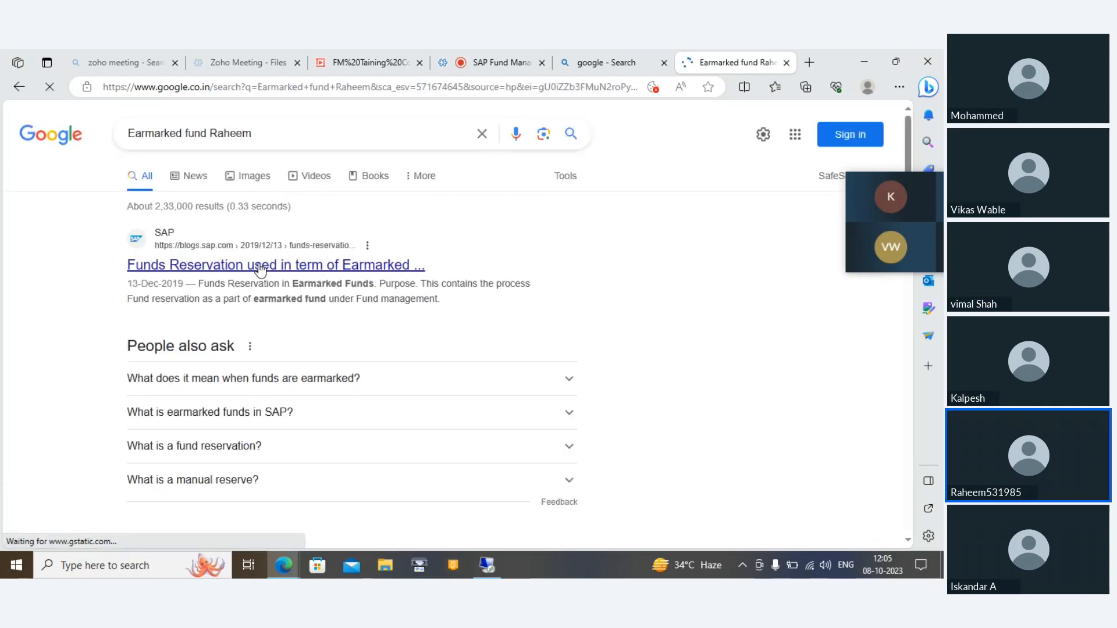
left_click(260, 267)
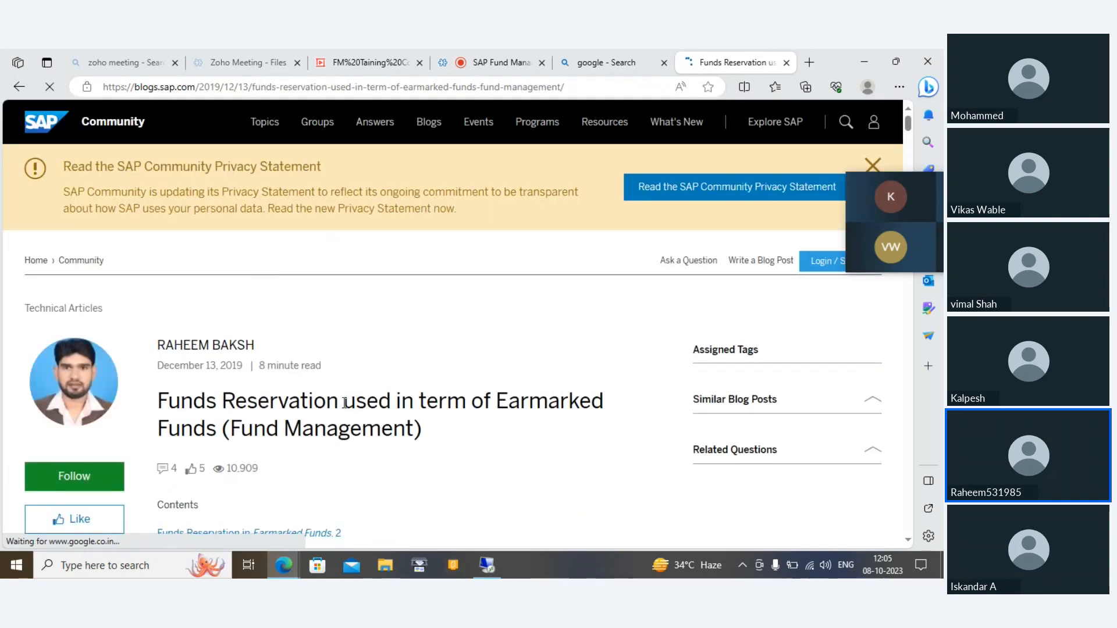
Step: Examine the article's contents list and its introductory sections on the purpose, integration and functions of earmarked funds
scroll(345, 404, "down", 1)
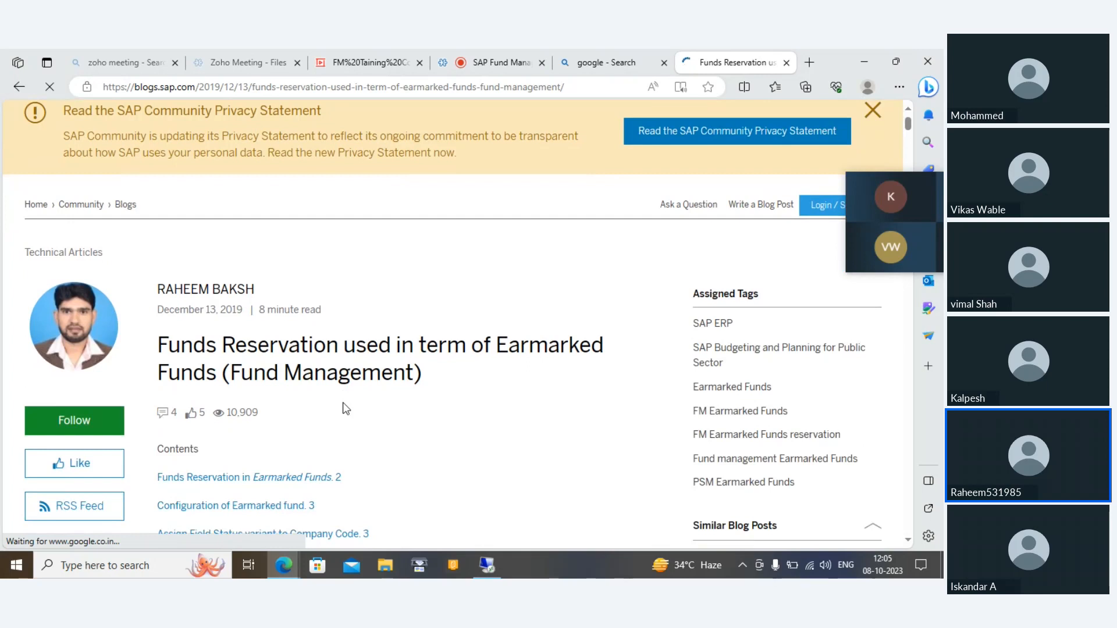
scroll(345, 409, "down", 3)
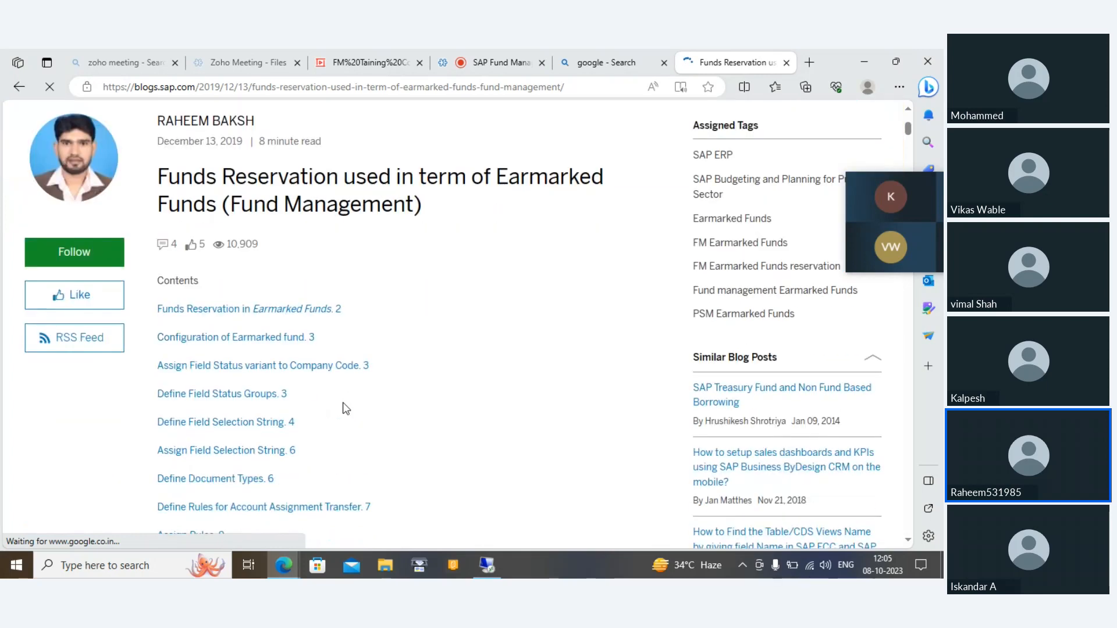
scroll(345, 409, "up", 3)
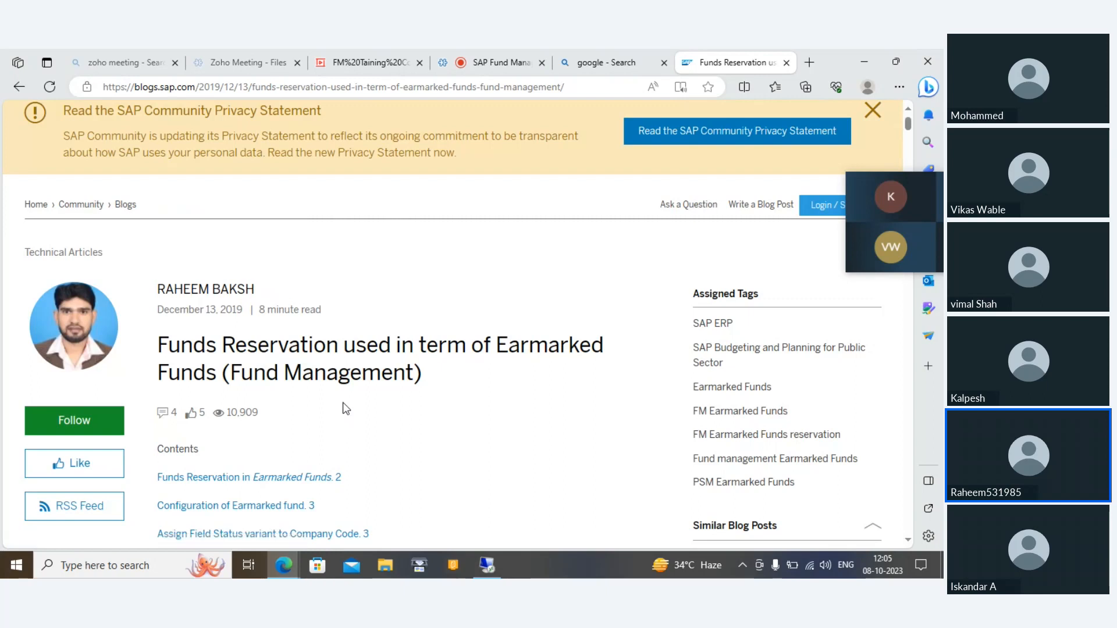
scroll(345, 409, "down", 2)
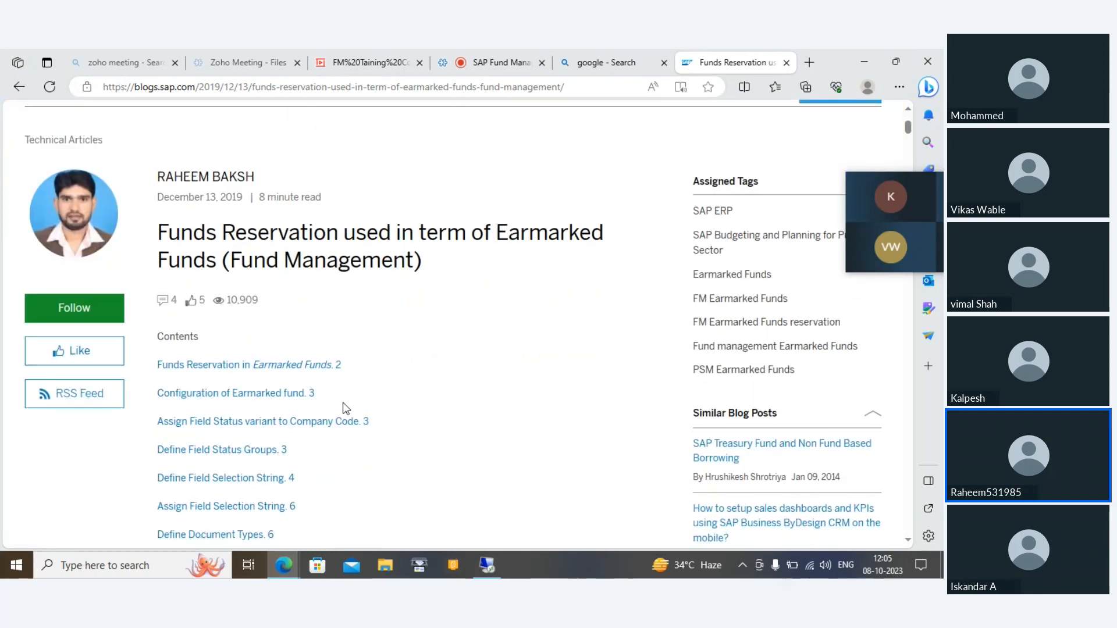
scroll(345, 409, "down", 3)
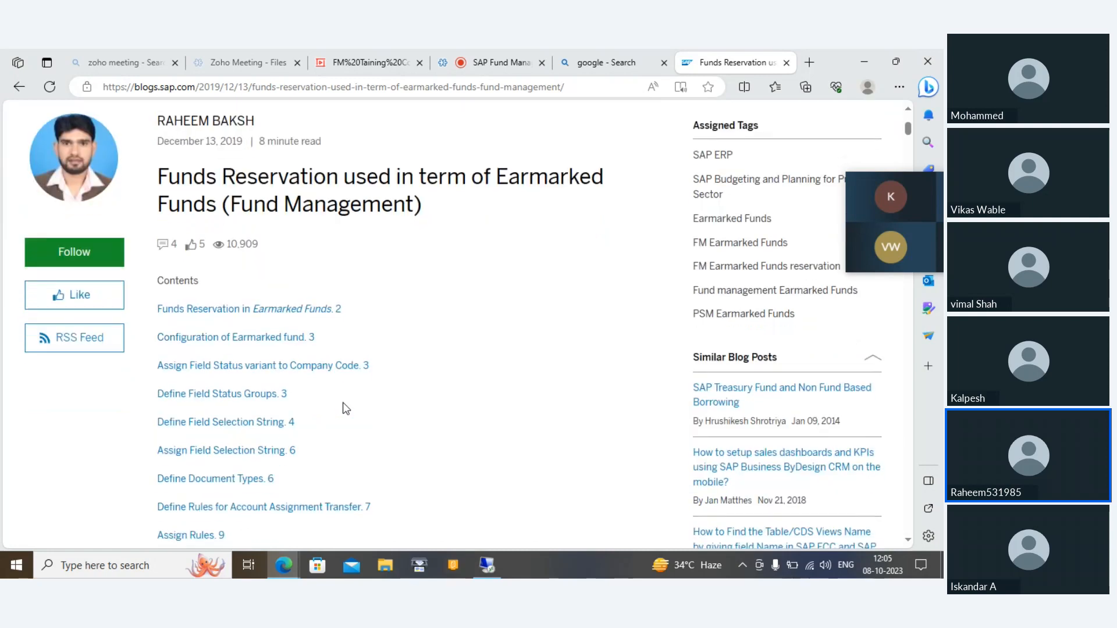
scroll(345, 409, "down", 6)
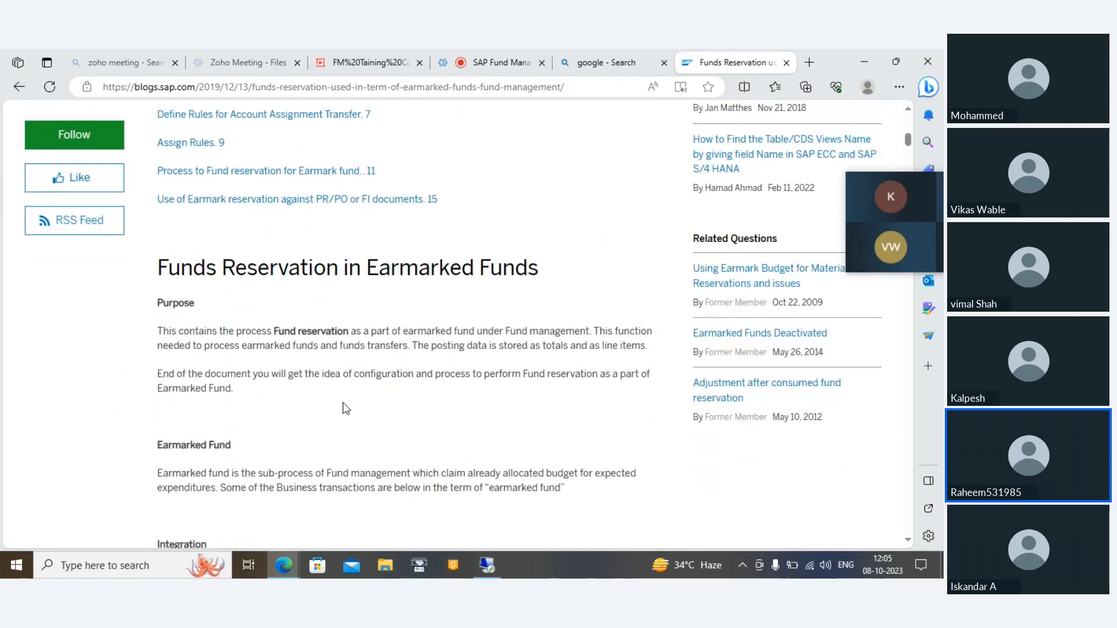
scroll(345, 403, "down", 6)
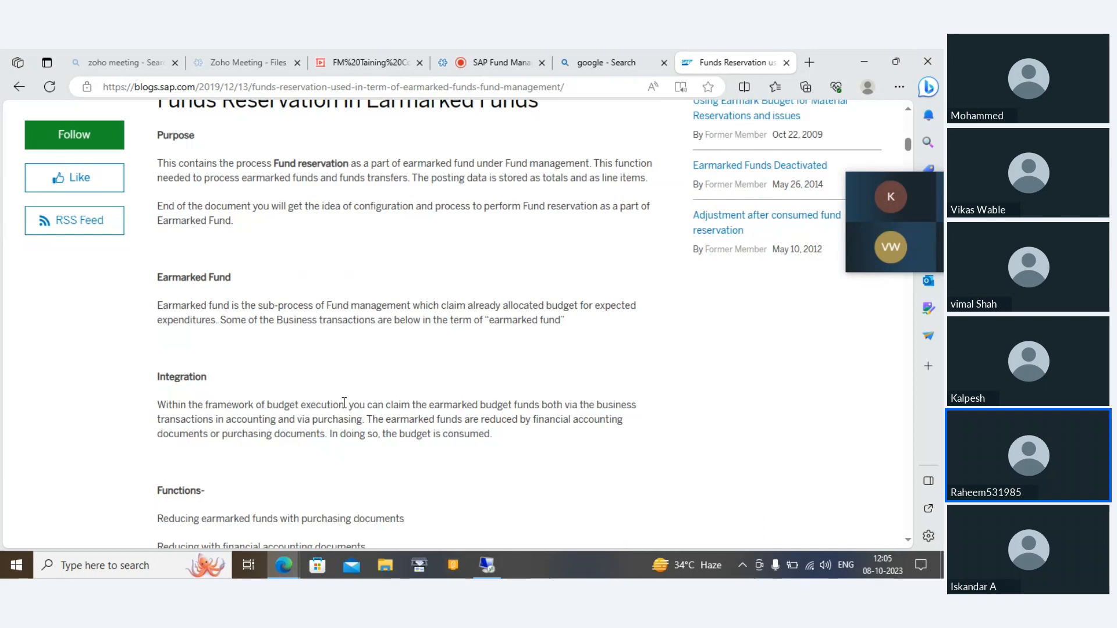
Step: Review the article's instructions for defining the field status variant, assigning it to company codes and defining field status groups
scroll(345, 402, "down", 3)
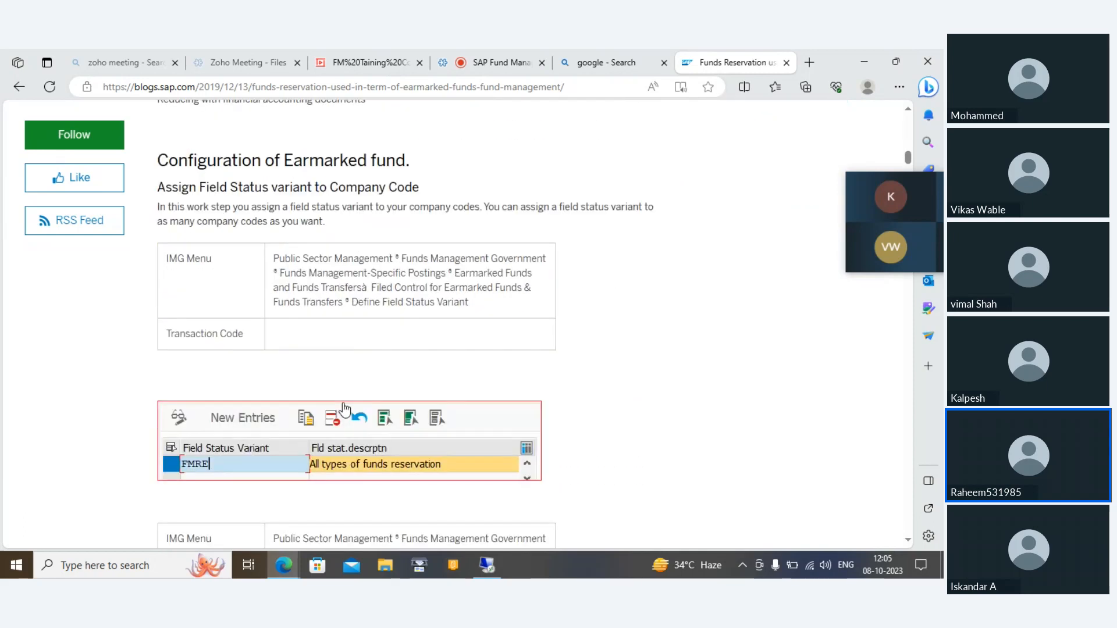
scroll(345, 409, "up", 1)
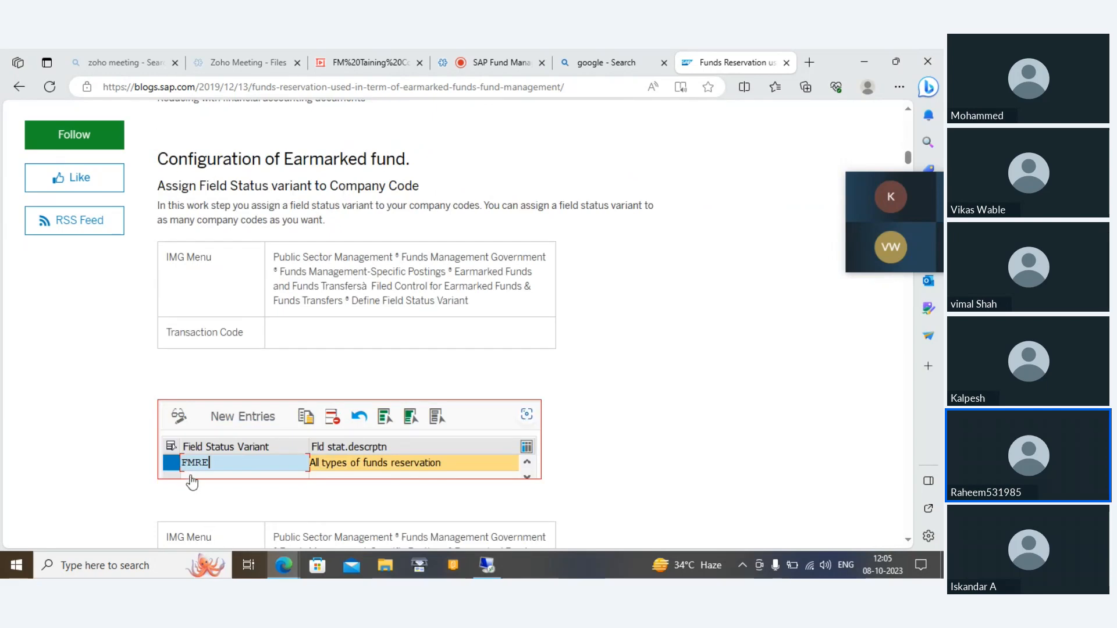
scroll(192, 483, "down", 7)
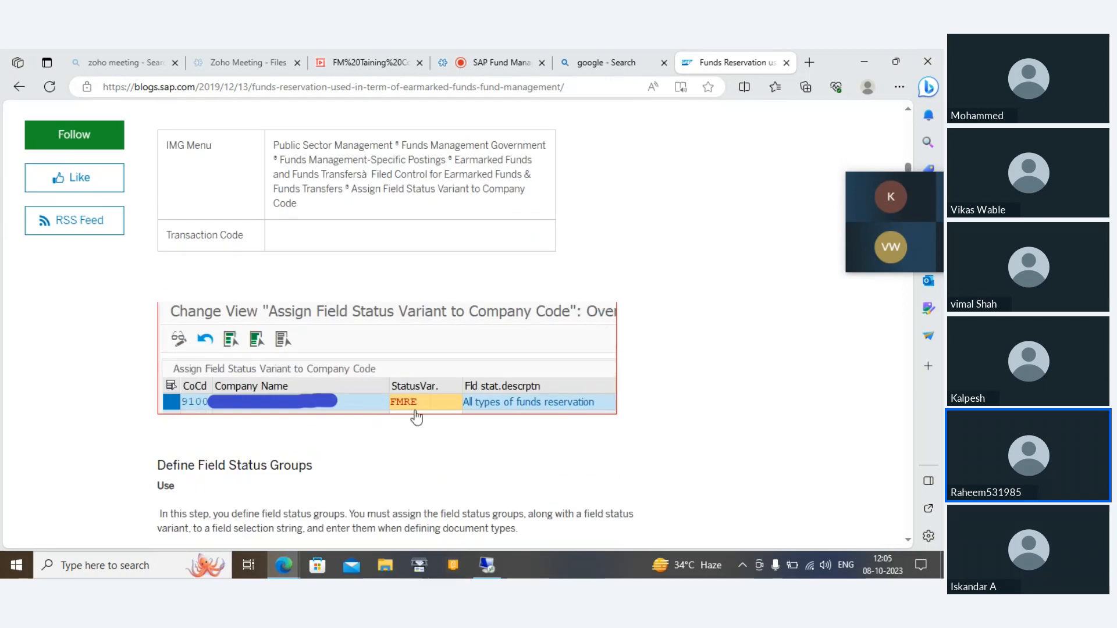
scroll(324, 420, "down", 2)
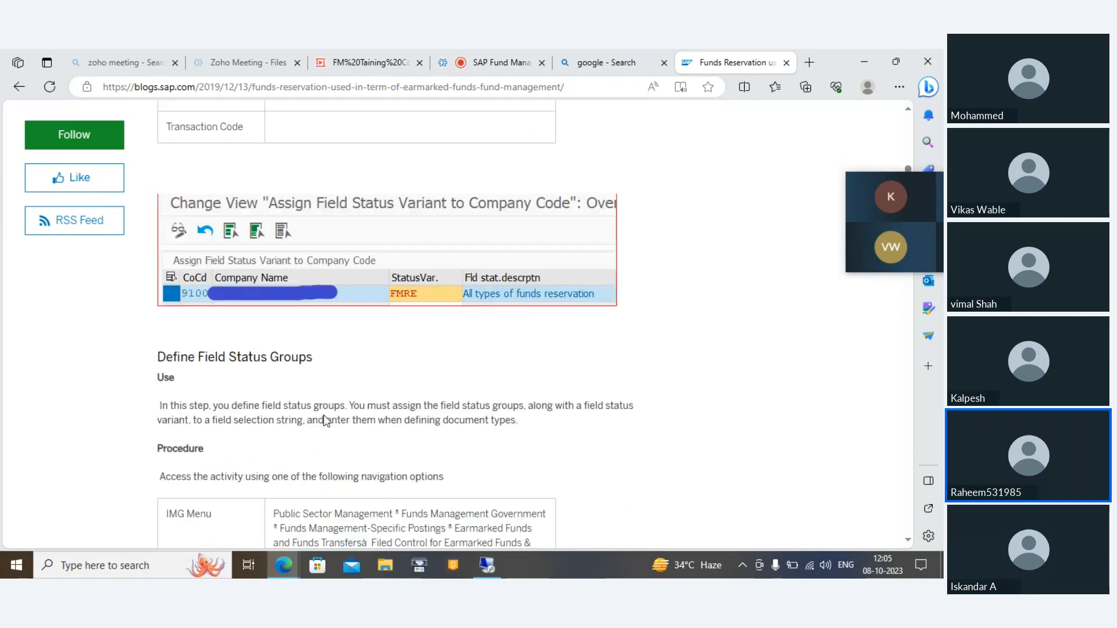
scroll(324, 420, "down", 8)
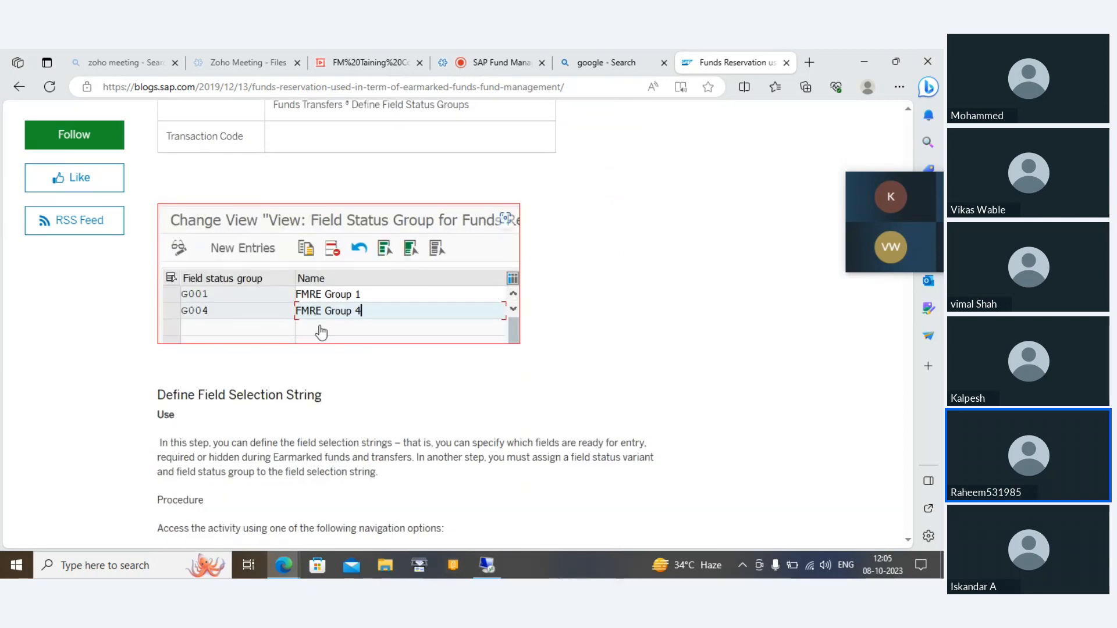
Step: Study the Define Field Selection String section, including copying MITTELRESER, the required field settings and the field status screenshots
scroll(321, 332, "down", 5)
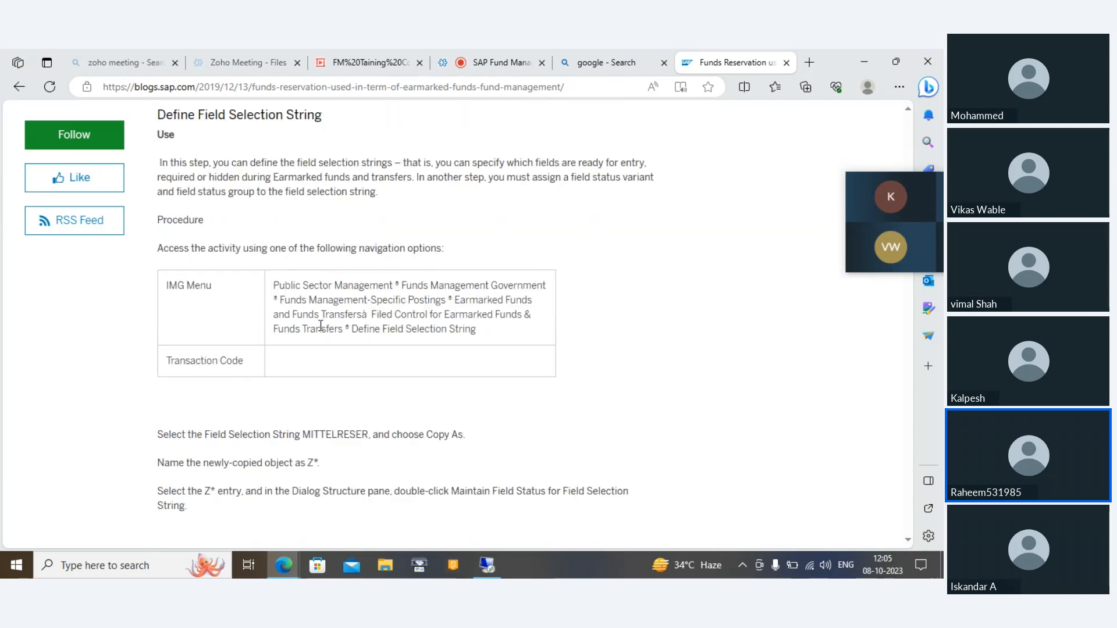
scroll(321, 327, "down", 1)
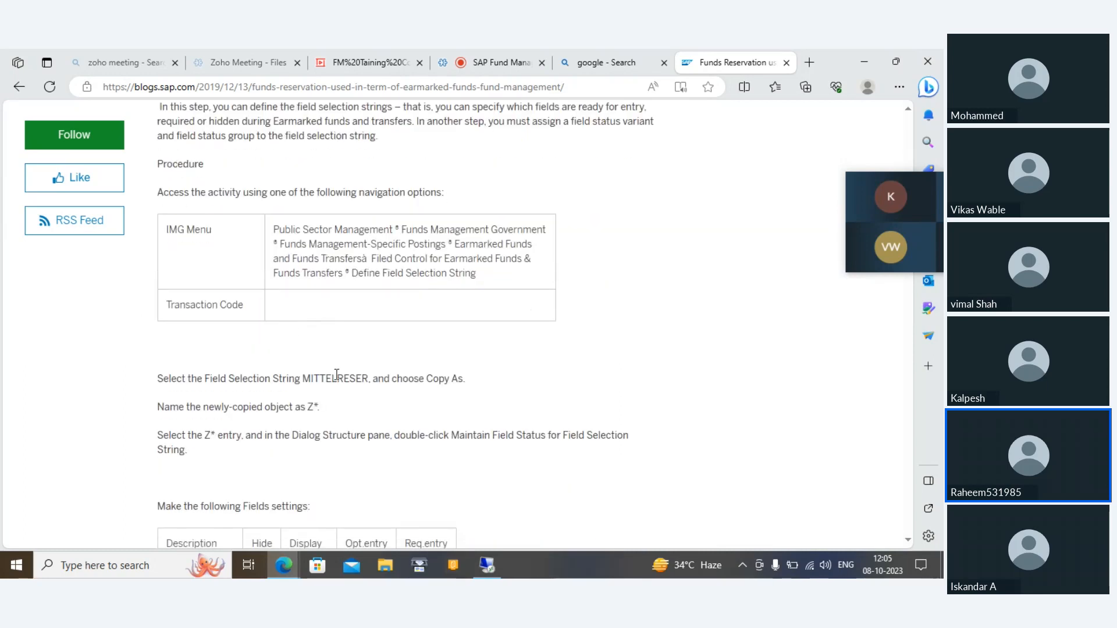
right_click(282, 382)
left_click(282, 381)
scroll(332, 380, "down", 7)
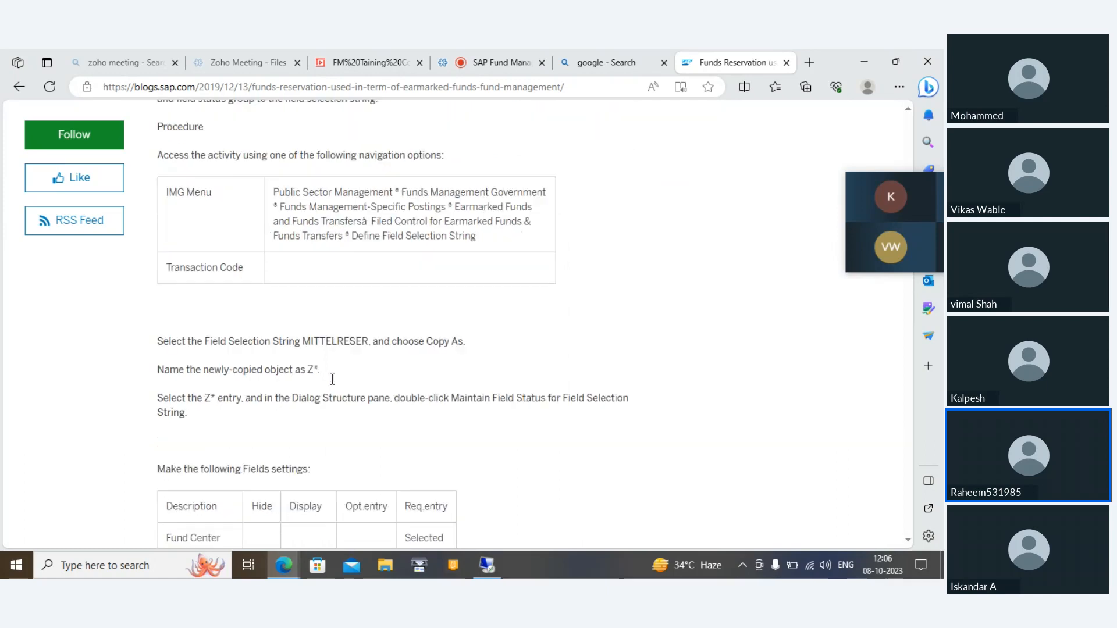
scroll(330, 379, "up", 2)
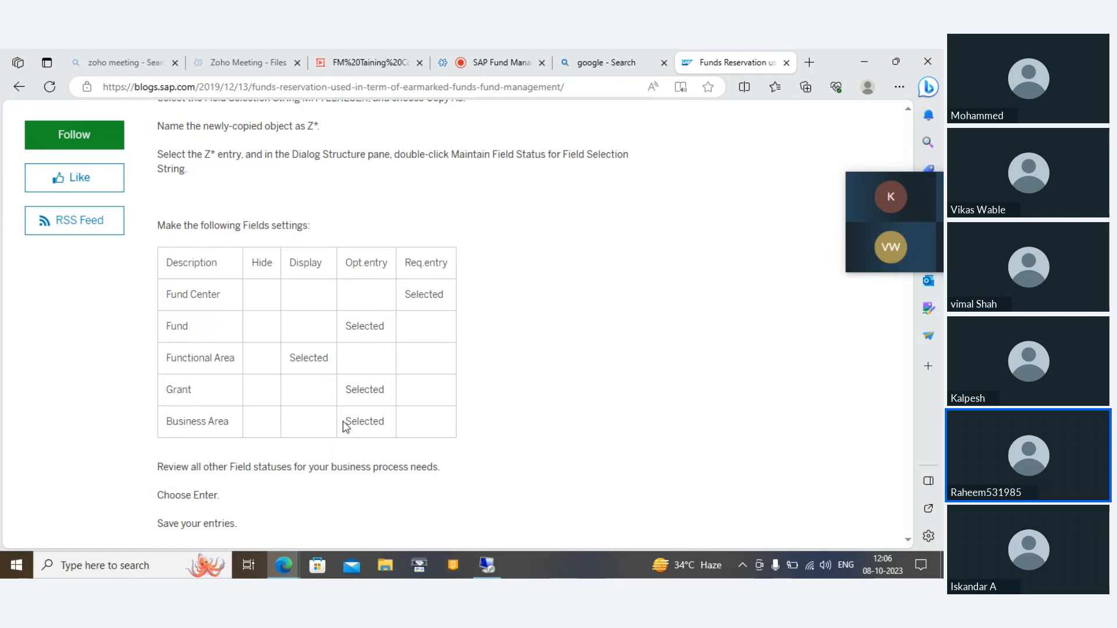
scroll(345, 426, "up", 2)
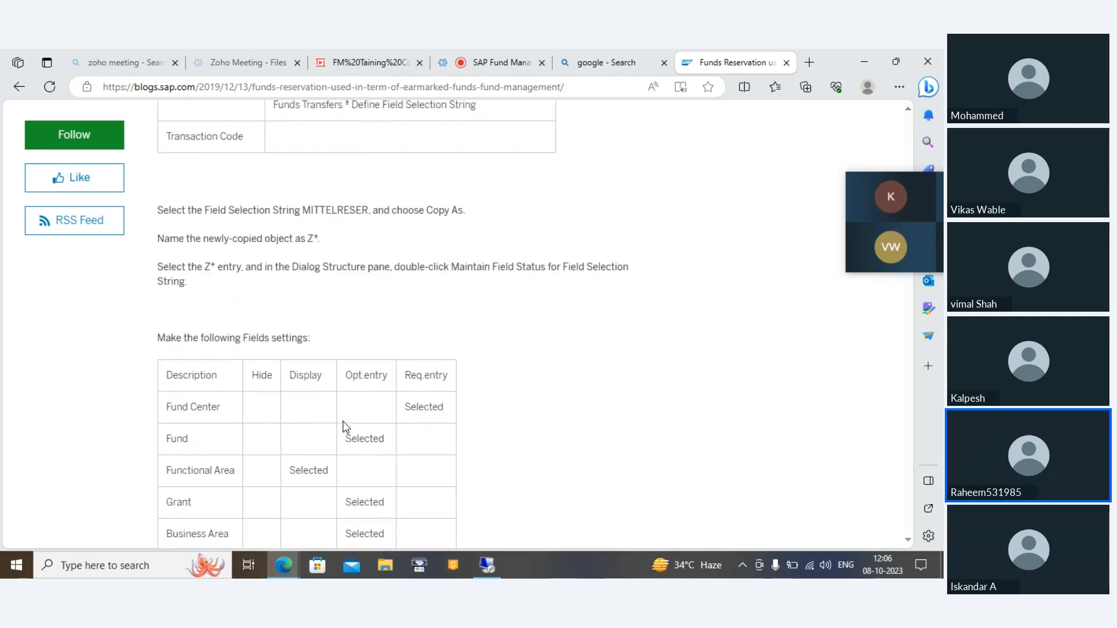
scroll(345, 426, "down", 4)
scroll(345, 426, "down", 3)
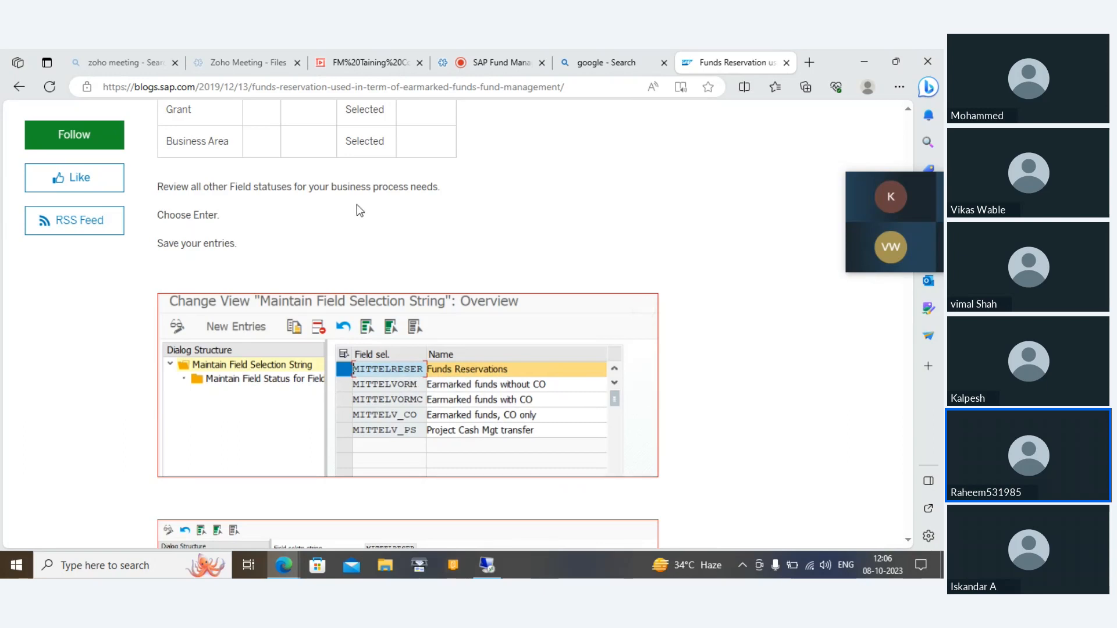
scroll(357, 211, "down", 5)
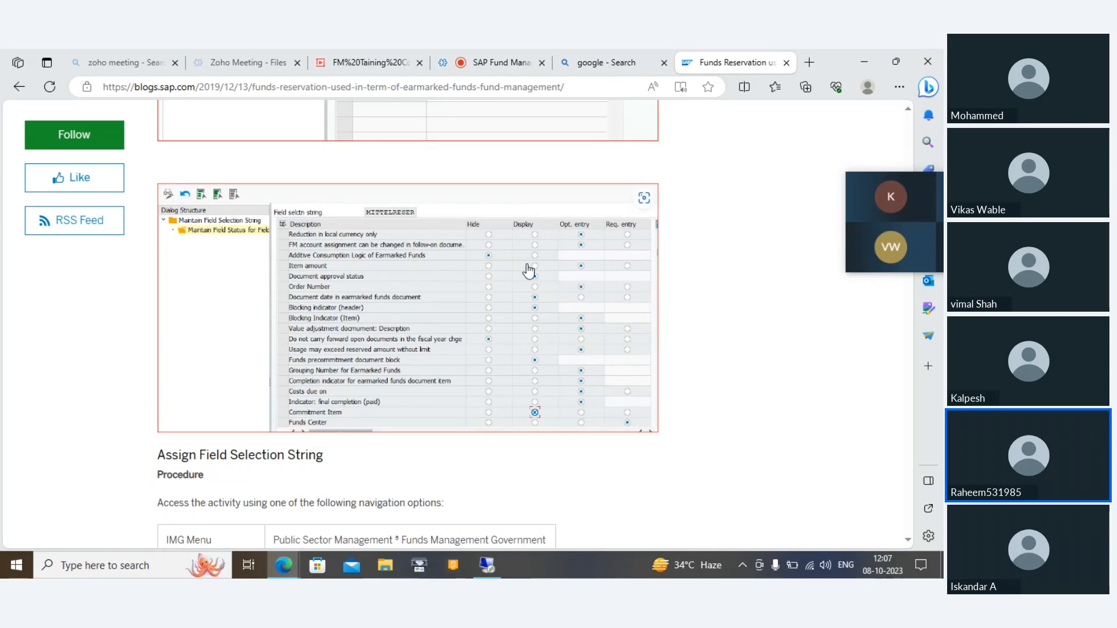
Step: Read the Assign Field Selection String section and its table linking variant and field status groups to field selection strings
scroll(528, 268, "down", 5)
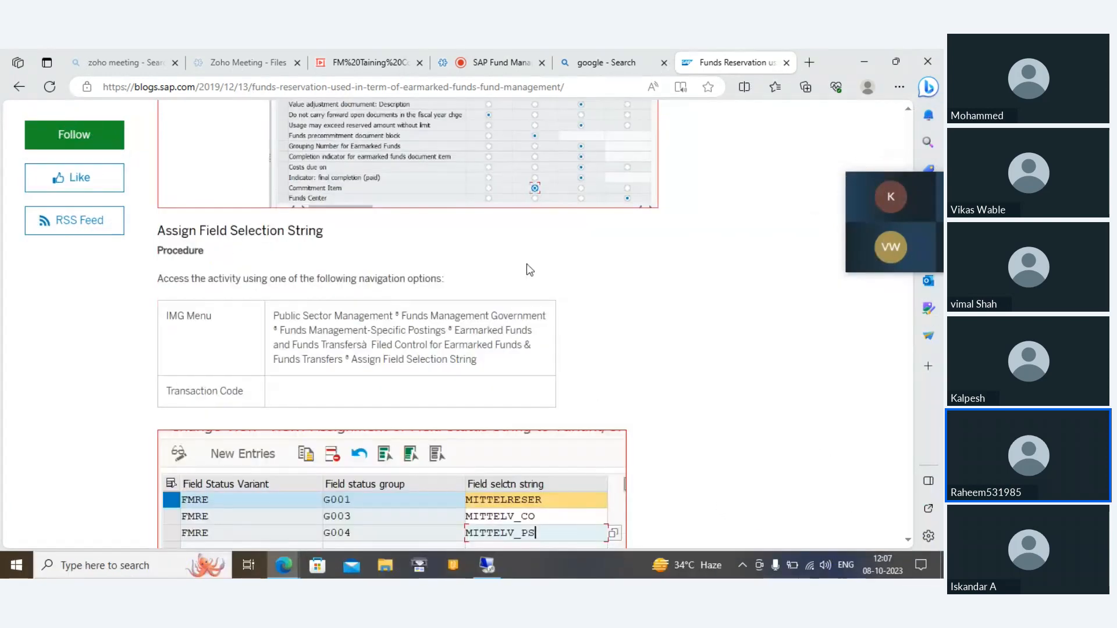
scroll(528, 265, "down", 1)
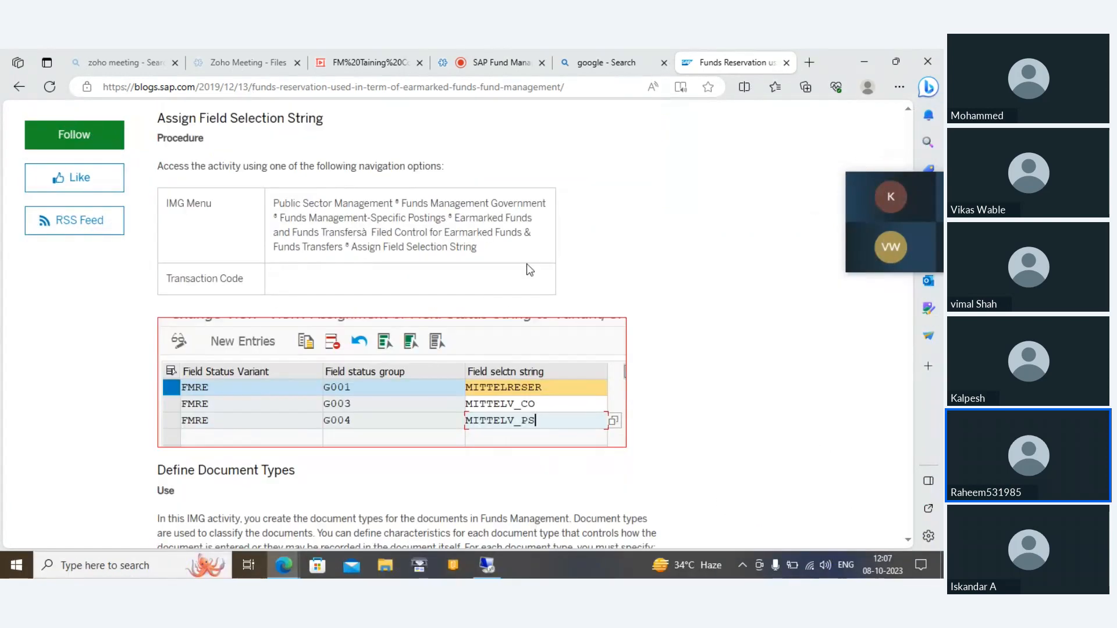
scroll(529, 269, "down", 1)
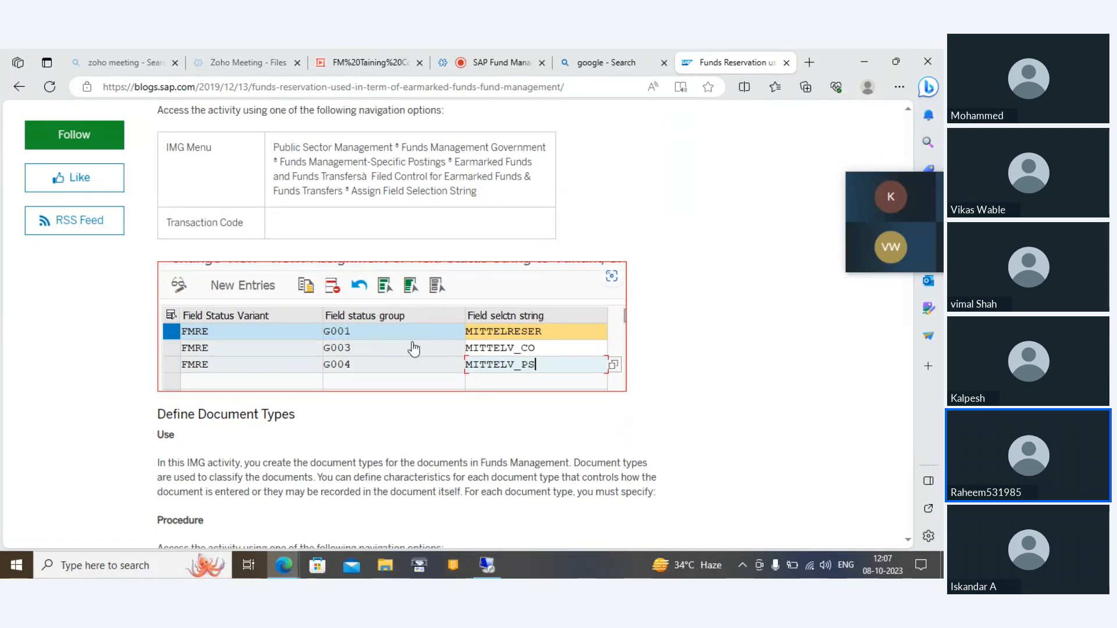
scroll(413, 349, "down", 1)
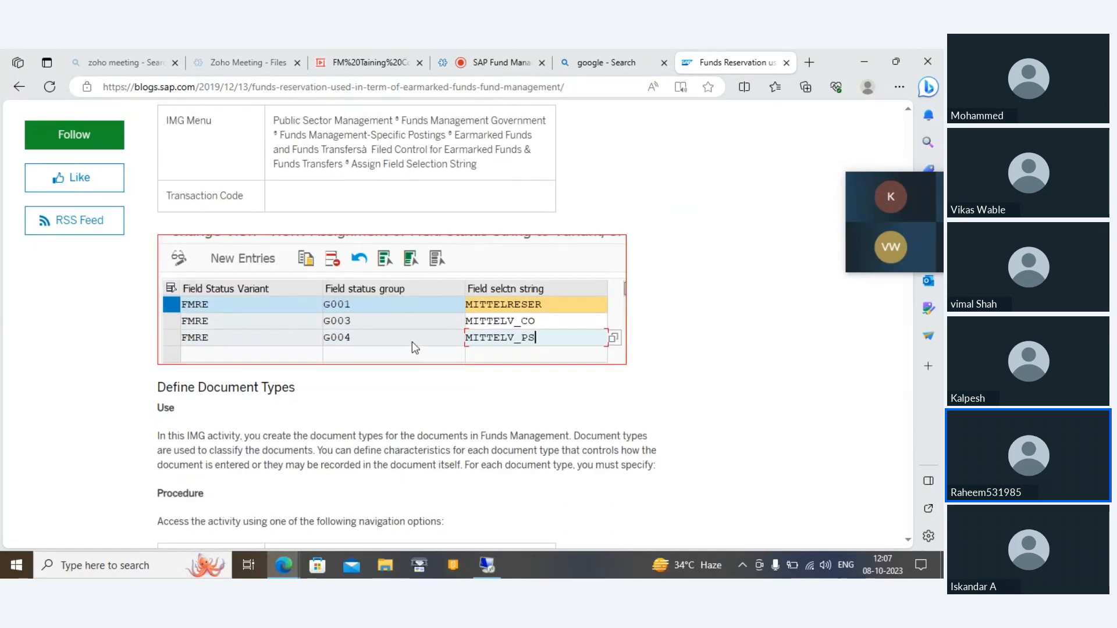
scroll(412, 342, "up", 1)
scroll(540, 364, "down", 2)
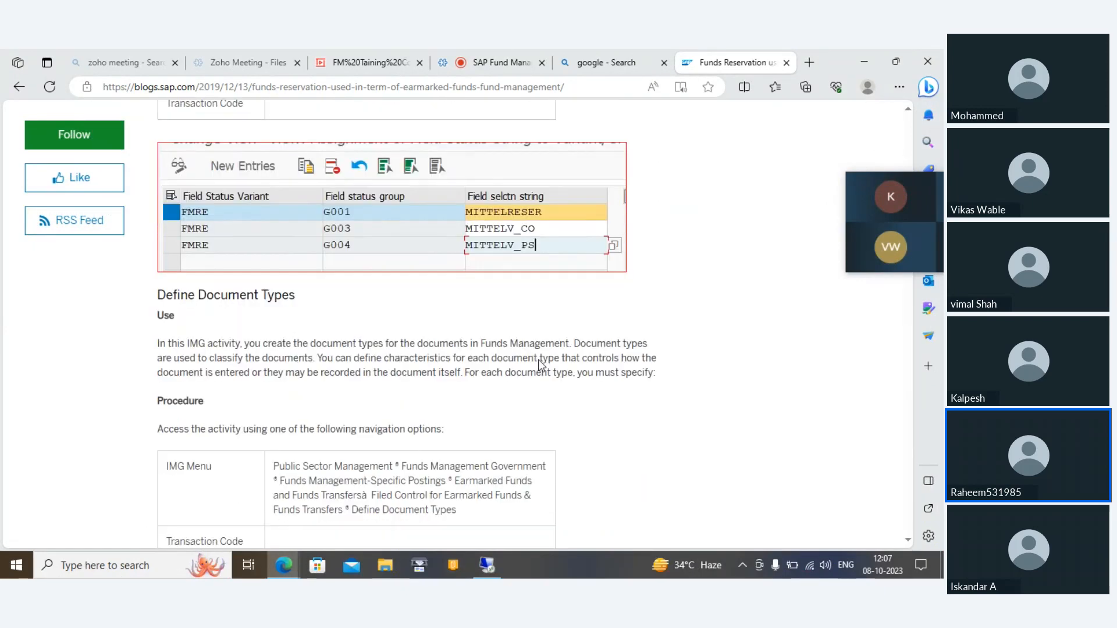
Step: Read the Define Document Types section, enlarge the screenshot of document types for earmarked funds, and close the enlarged view
scroll(540, 363, "down", 2)
scroll(540, 360, "down", 6)
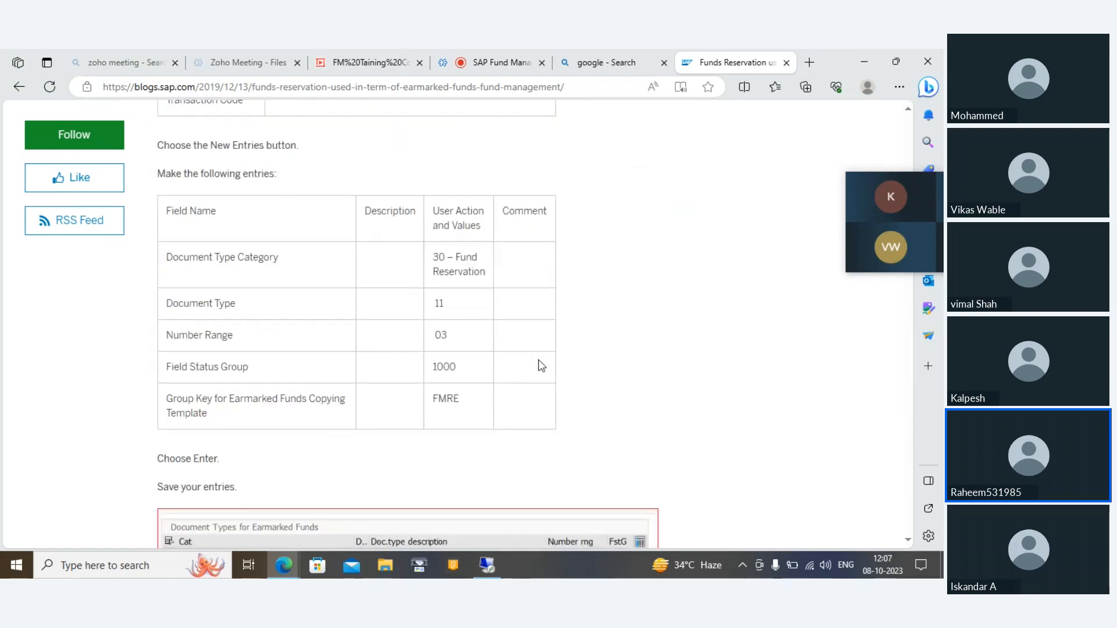
scroll(541, 366, "down", 2)
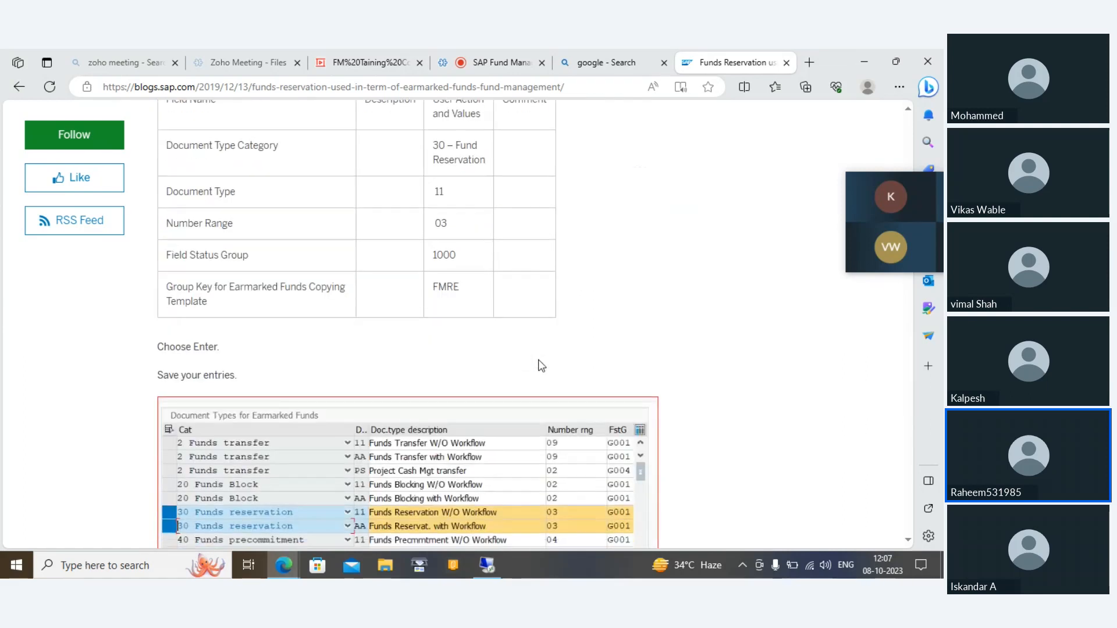
scroll(541, 365, "down", 1)
scroll(539, 364, "up", 3)
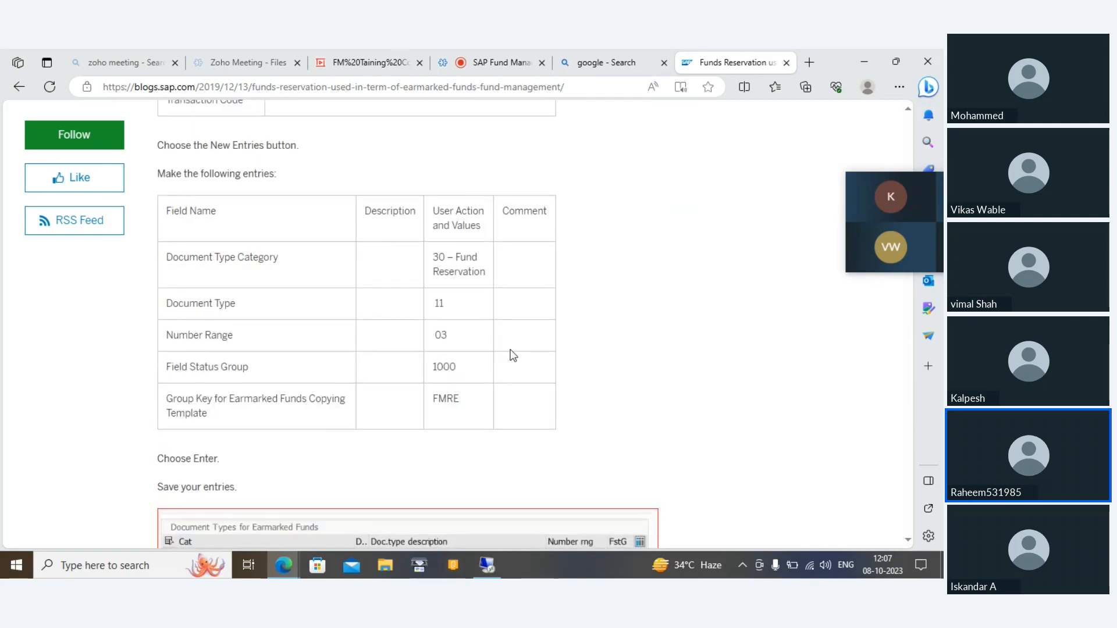
scroll(449, 303, "down", 4)
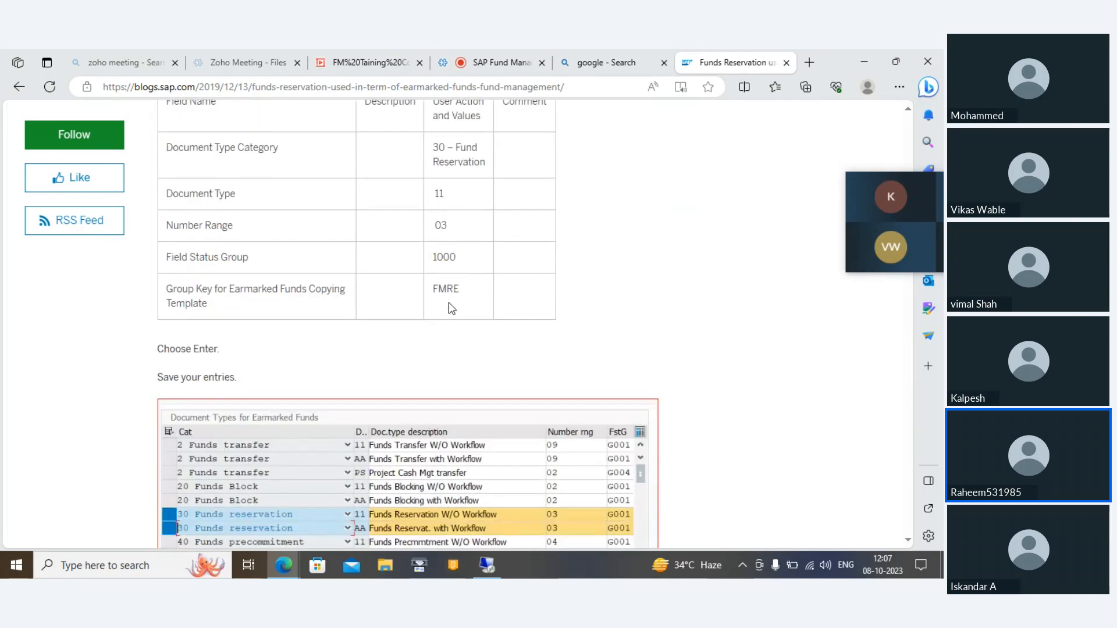
scroll(449, 309, "down", 1)
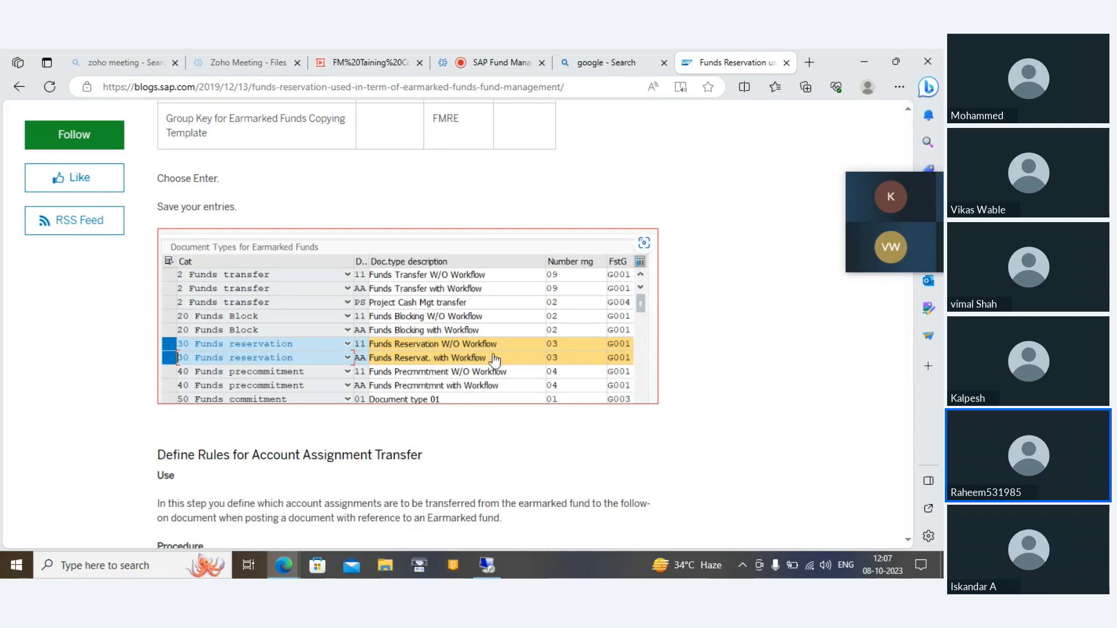
left_click(409, 375)
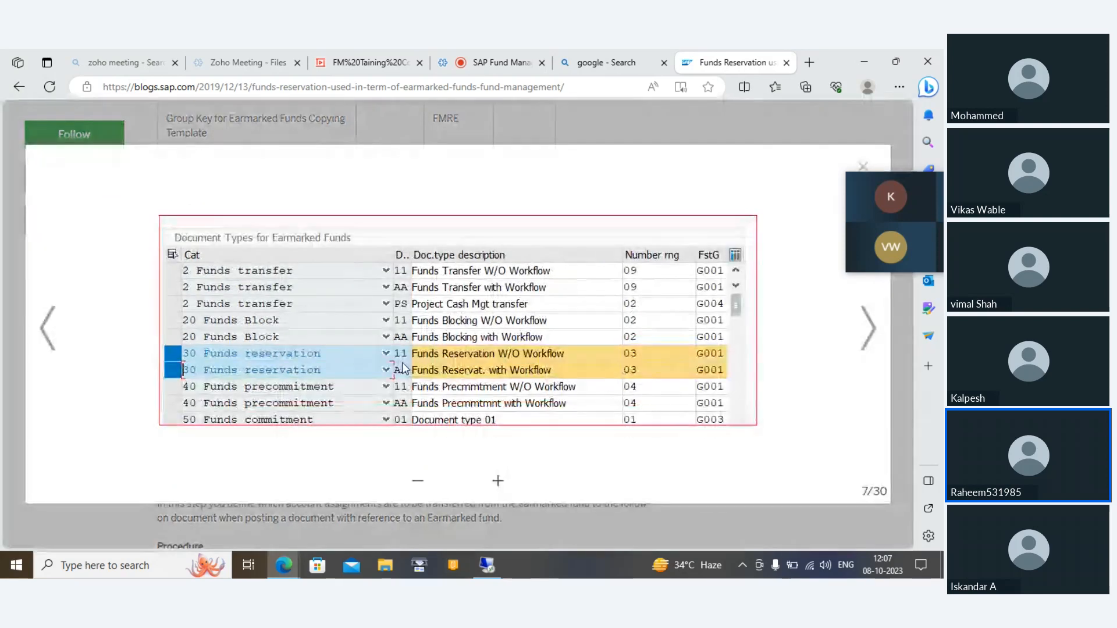
left_click(864, 167)
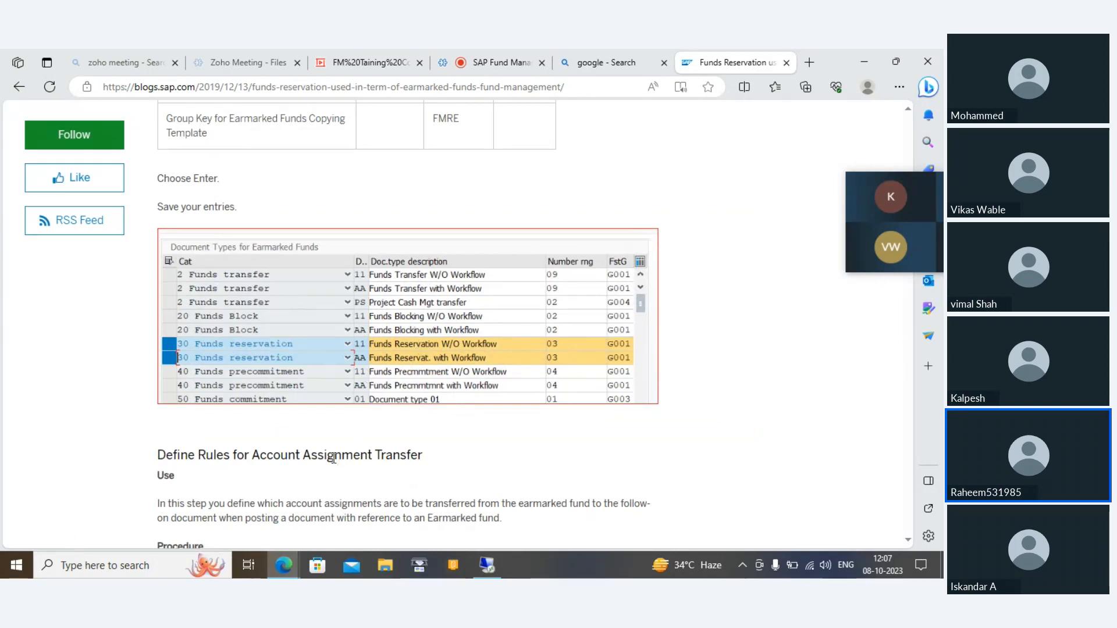
Step: Study the Define Rules for Account Assignment Transfer section, including the field grouping table and the GENERAL rule's fields to be transferred
scroll(333, 459, "down", 3)
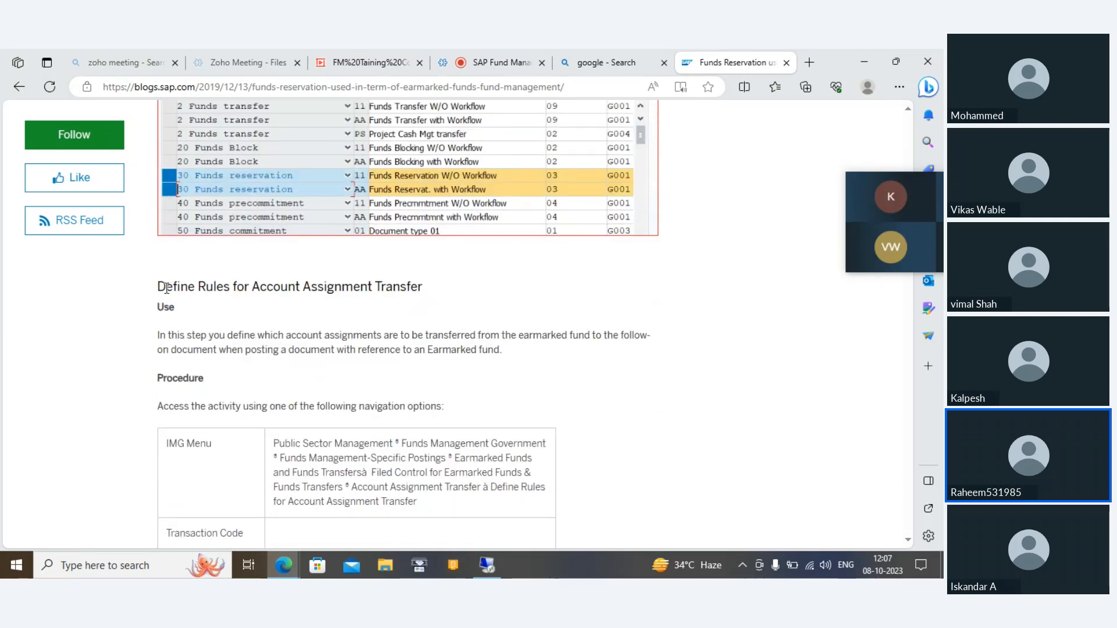
left_click_drag(166, 288, 465, 286)
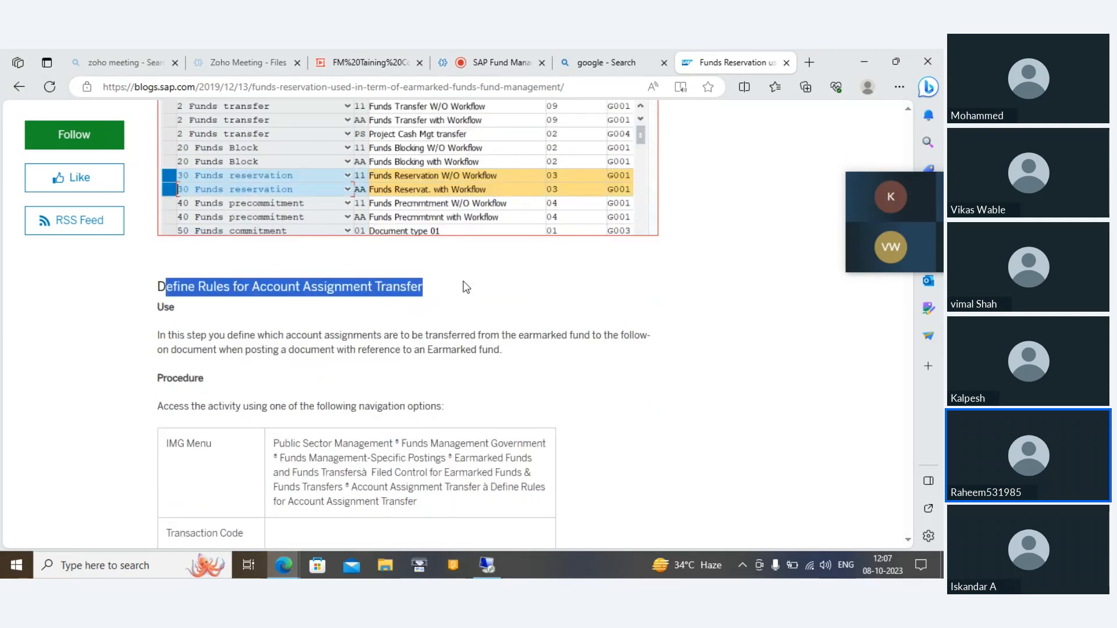
left_click(332, 289)
left_click_drag(156, 288, 391, 279)
left_click(392, 280)
scroll(392, 285, "down", 10)
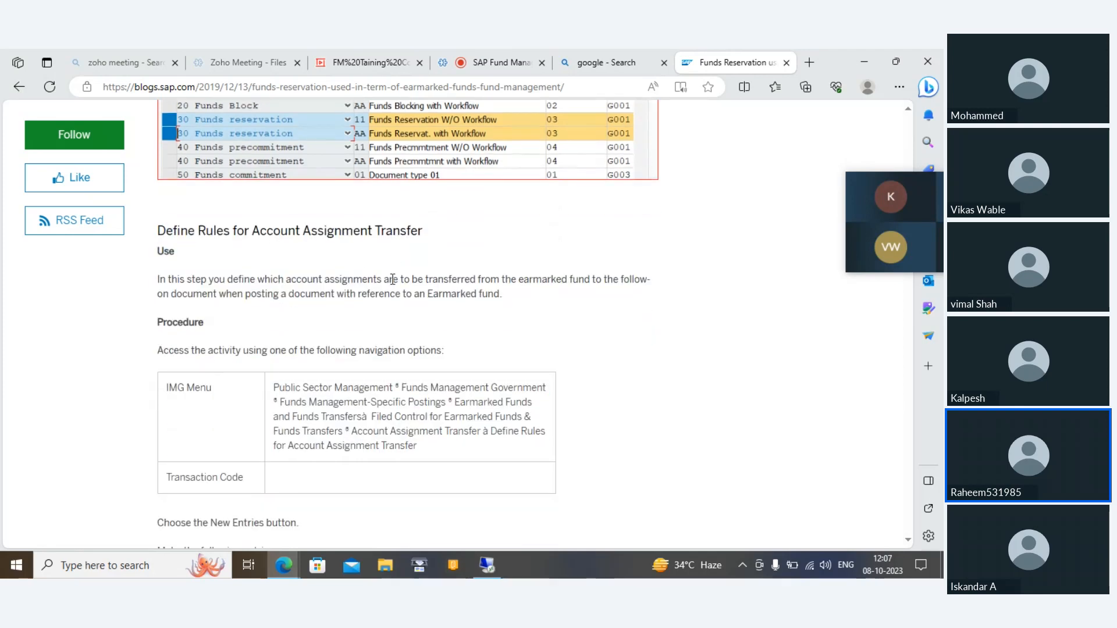
scroll(392, 285, "down", 8)
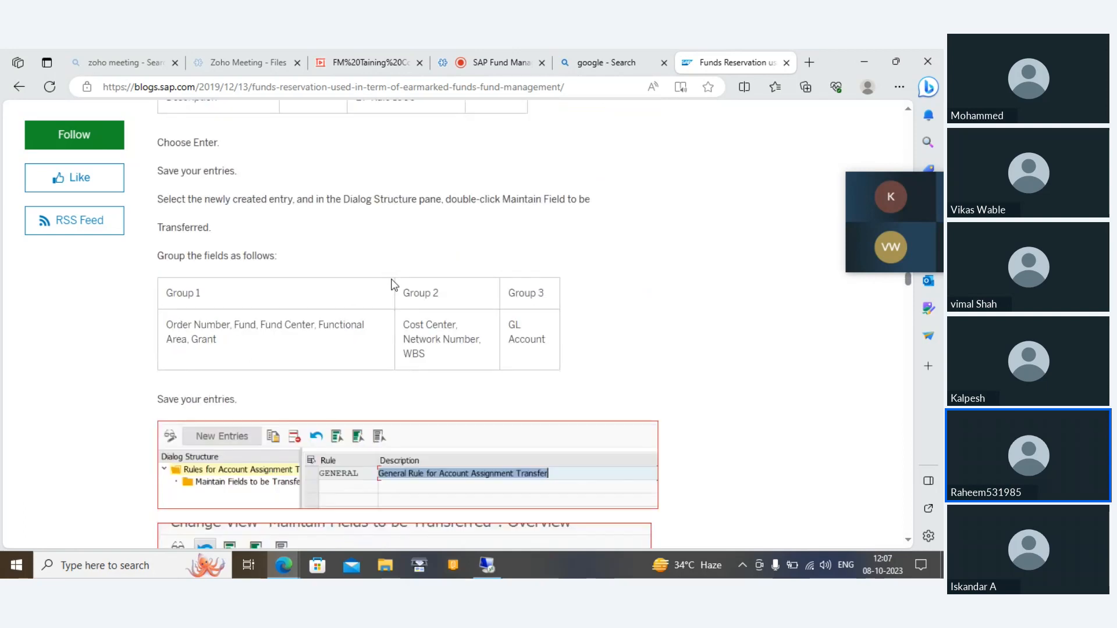
scroll(393, 285, "down", 1)
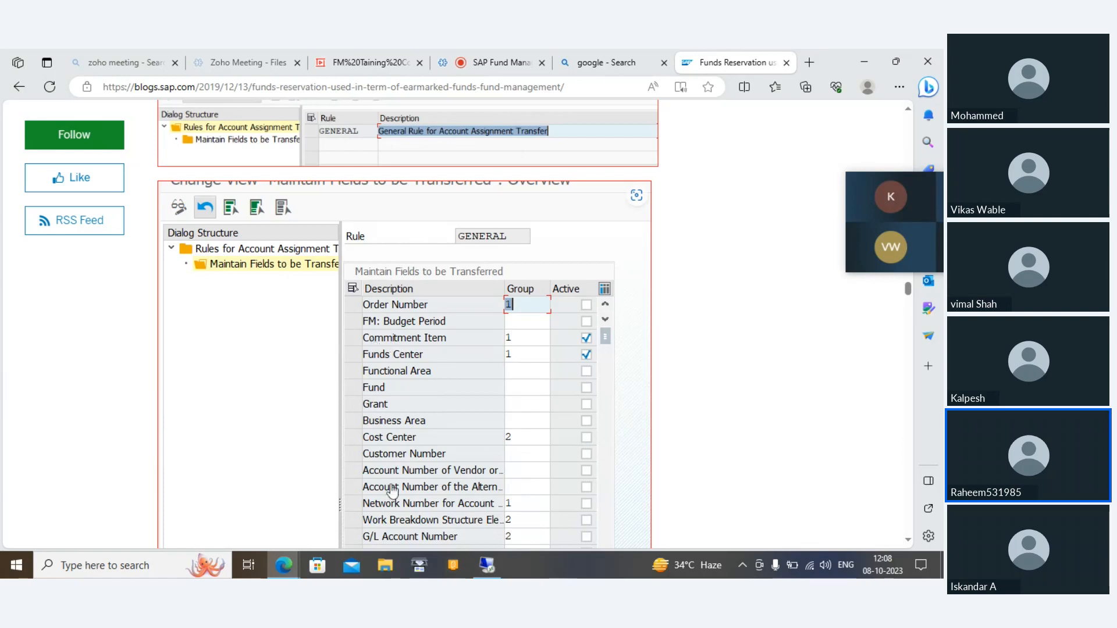
scroll(392, 491, "down", 3)
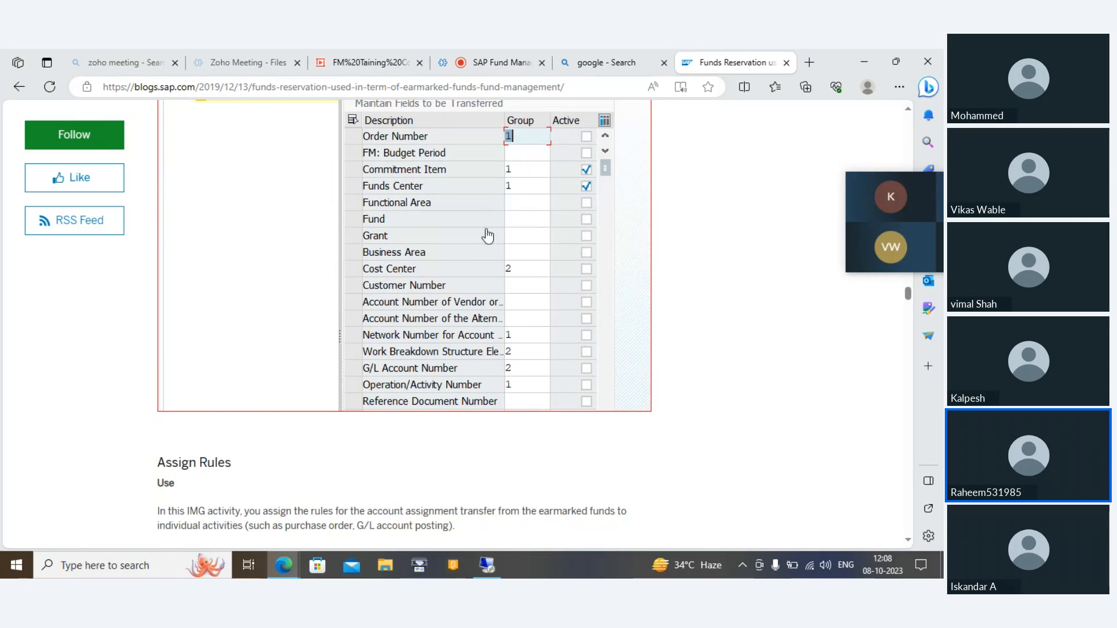
scroll(488, 236, "up", 1)
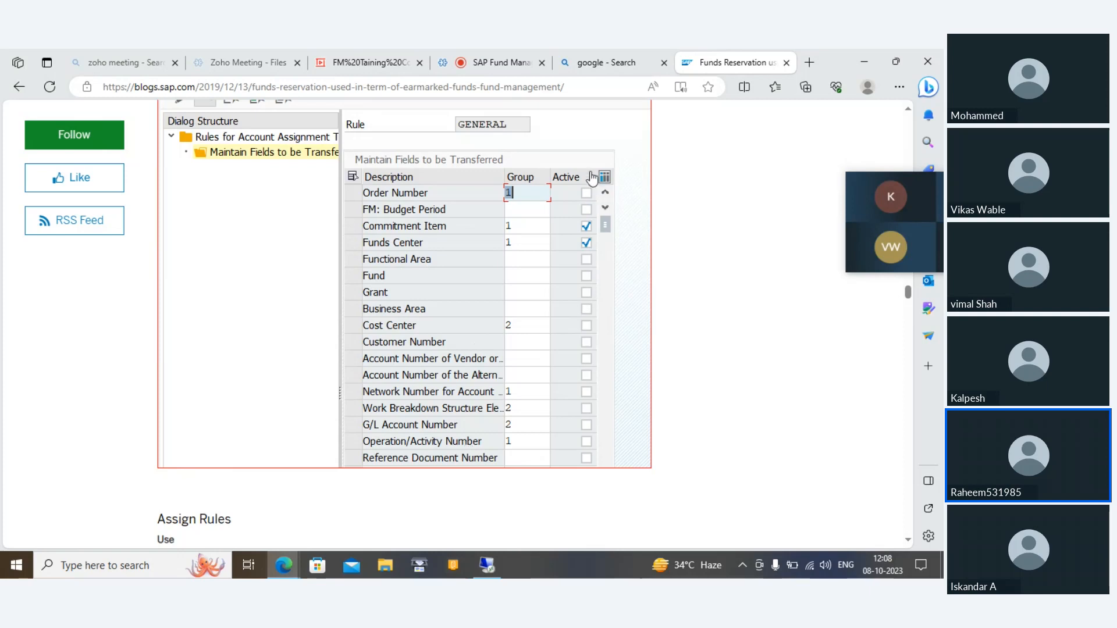
Step: Read the Assign Rules section on assigning rule GENERAL to all activities with the * entry
scroll(476, 492, "down", 7)
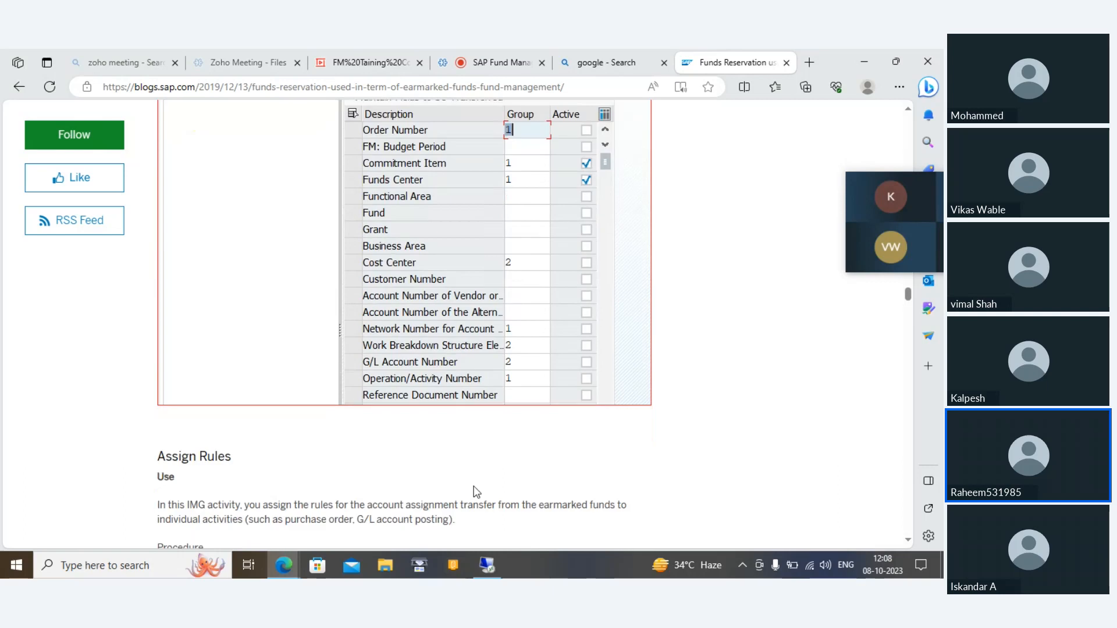
scroll(476, 492, "down", 3)
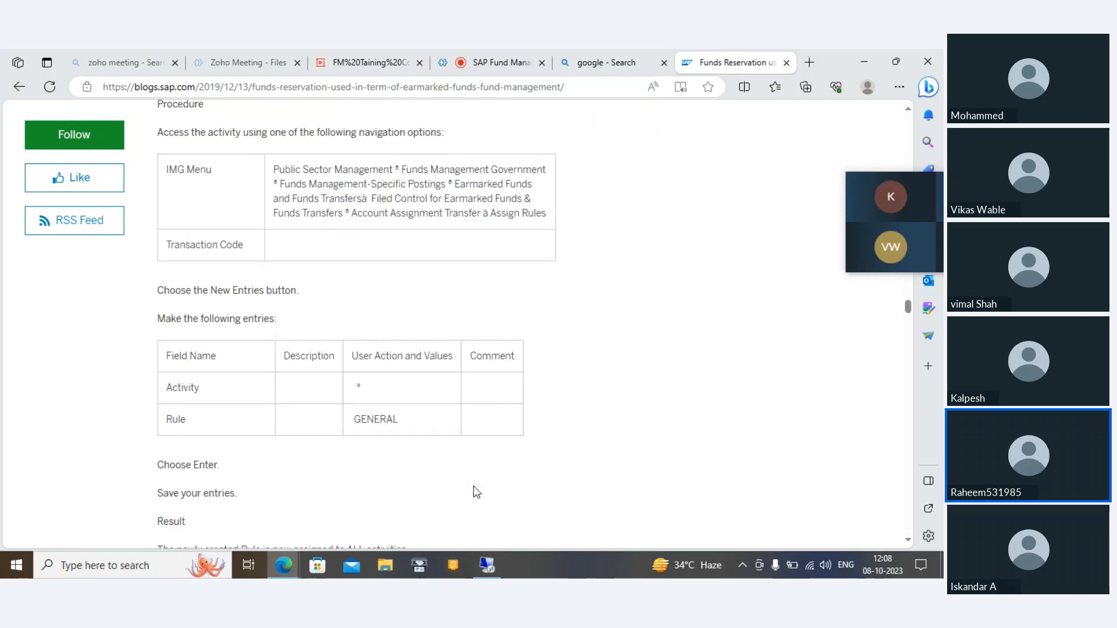
scroll(476, 492, "up", 3)
scroll(476, 492, "down", 6)
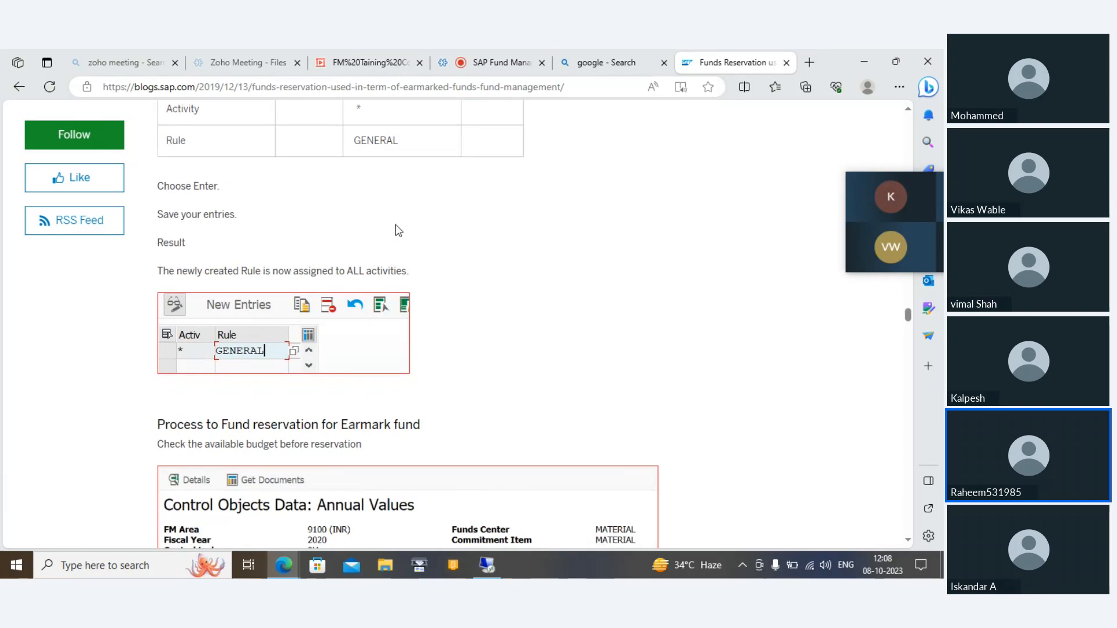
Step: Review the article's fund reservation process, covering the prior budget check, transaction code FMX1 and the initial creation screen
scroll(397, 231, "down", 5)
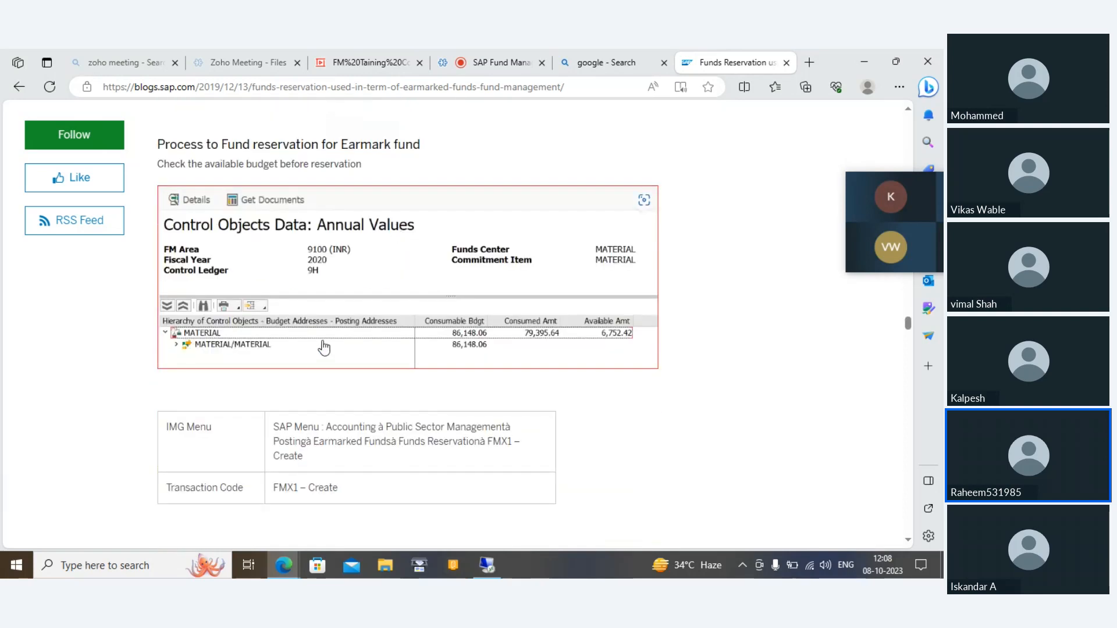
scroll(324, 348, "down", 2)
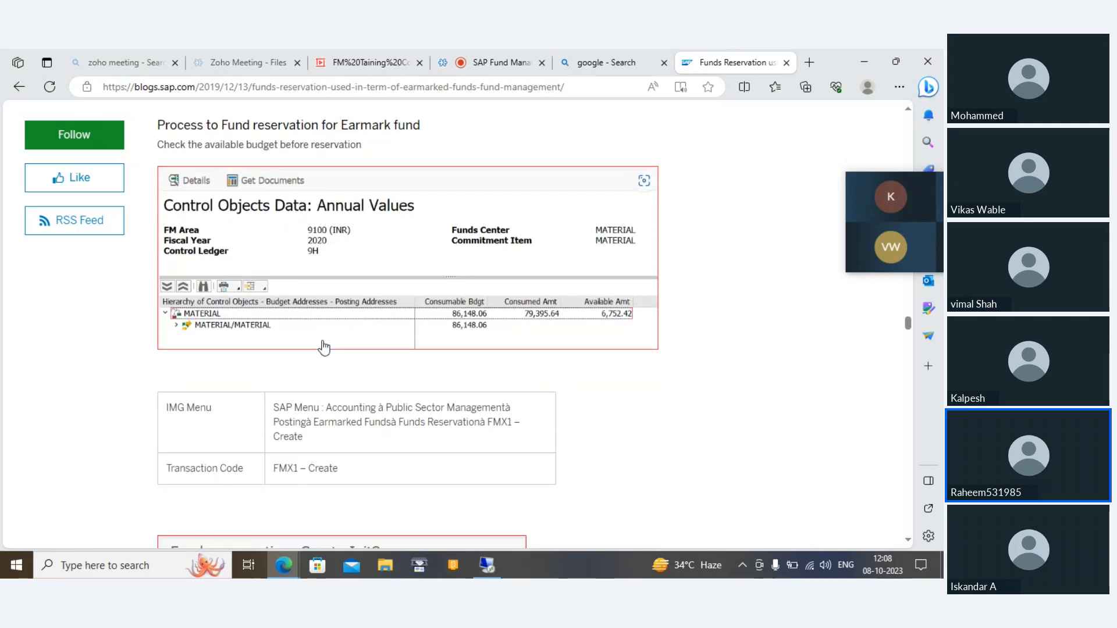
double_click(286, 375)
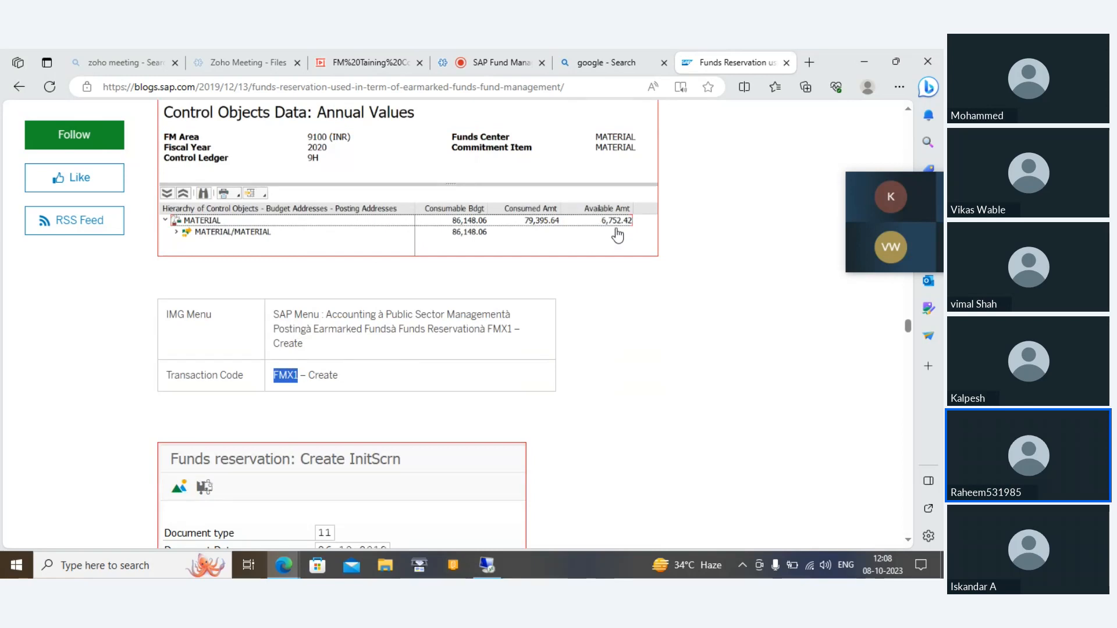
scroll(618, 236, "down", 5)
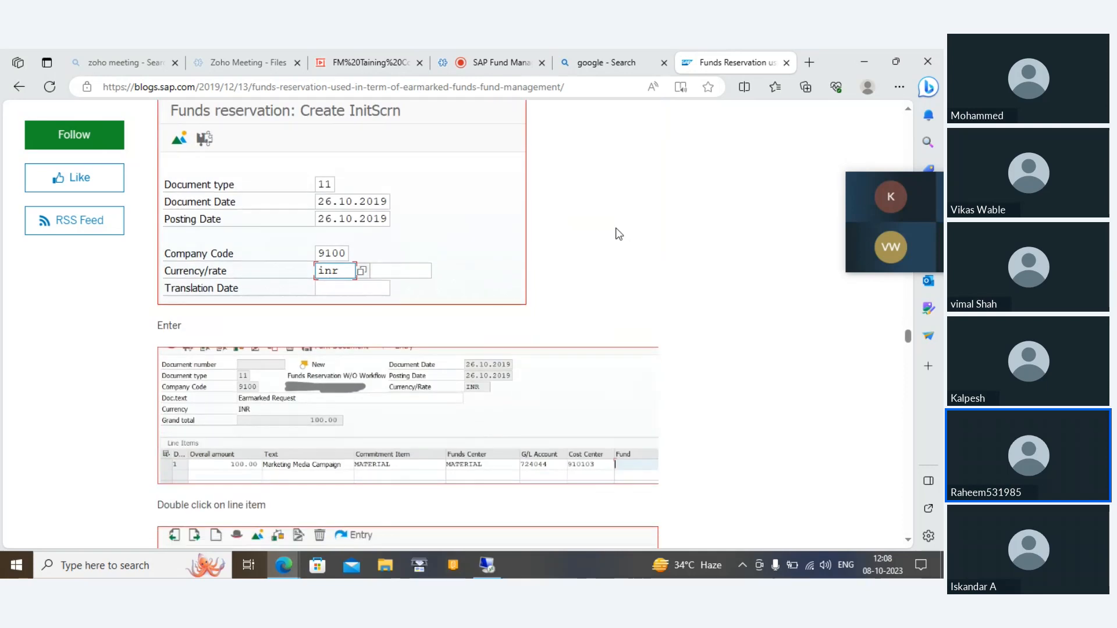
scroll(404, 349, "down", 4)
Step: Examine the reservation's line item detail screenshot and the indicator dialog with the account assignment changeable option
scroll(406, 377, "down", 10)
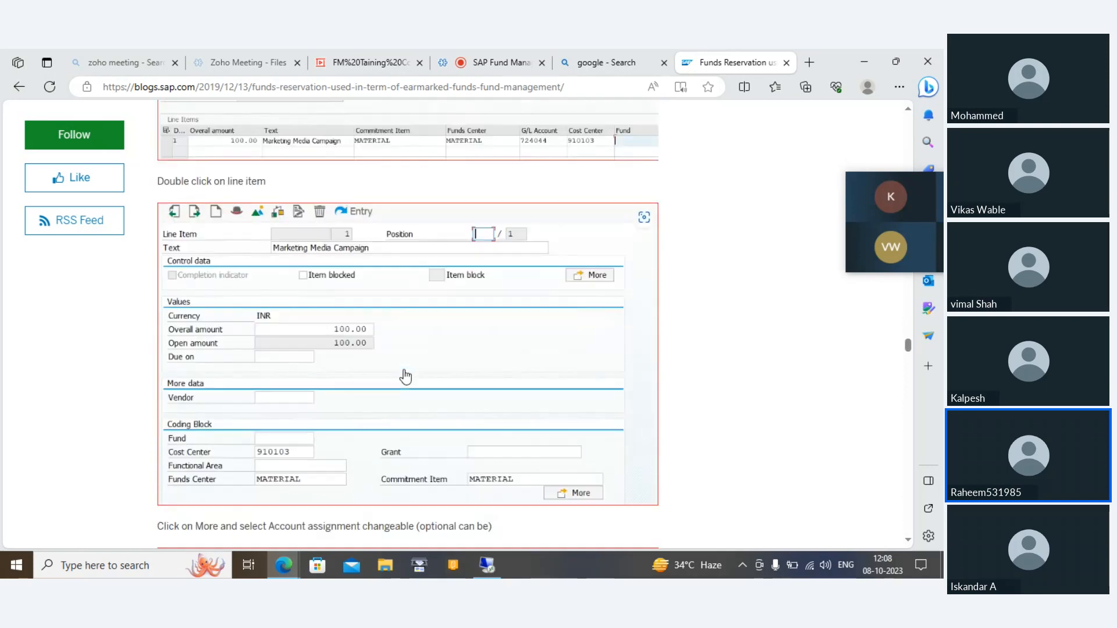
scroll(405, 376, "up", 6)
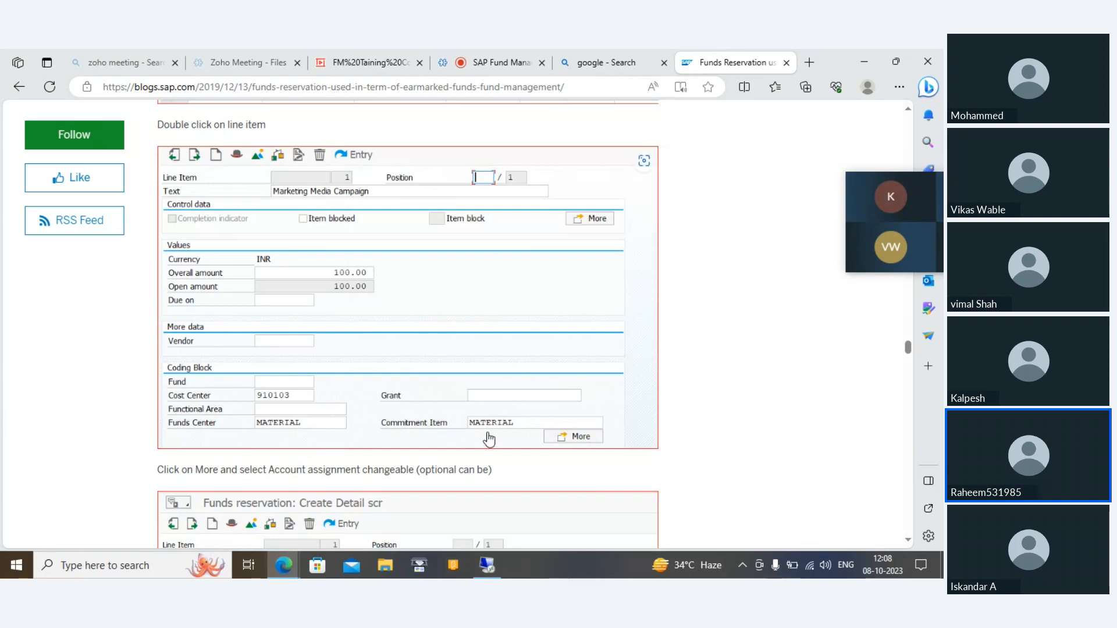
scroll(311, 414, "down", 2)
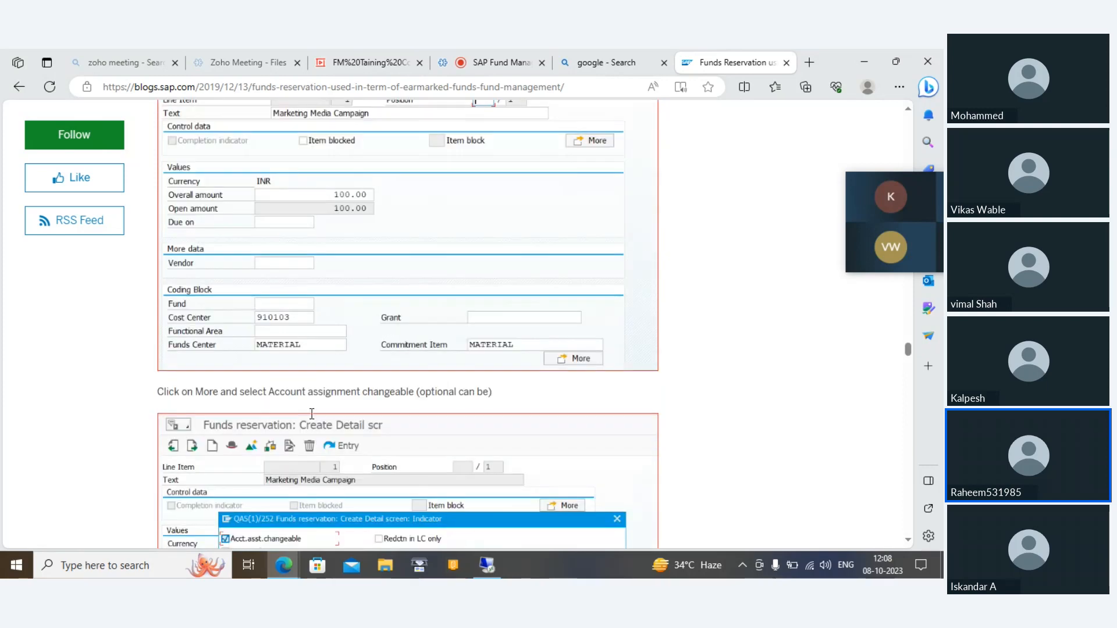
scroll(312, 414, "down", 3)
scroll(312, 419, "up", 1)
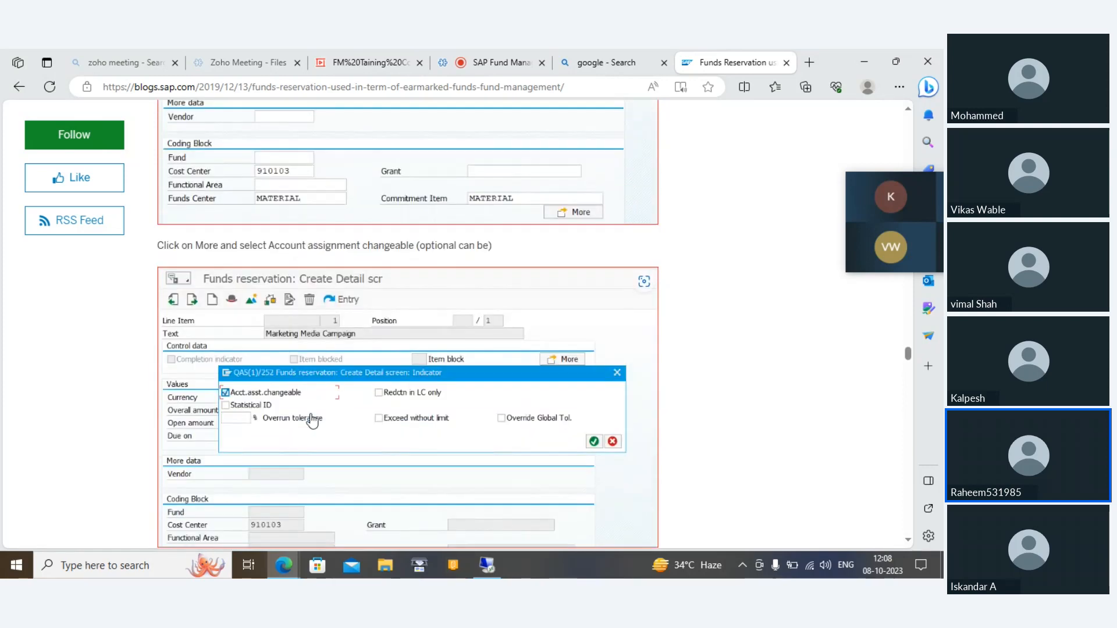
scroll(313, 421, "up", 1)
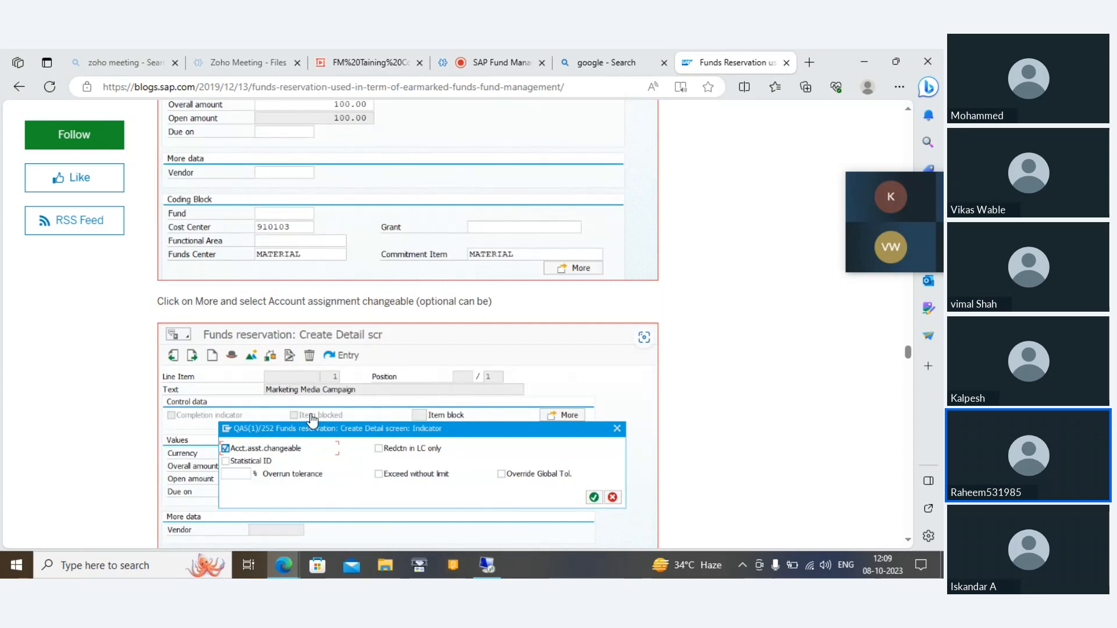
scroll(312, 418, "up", 4)
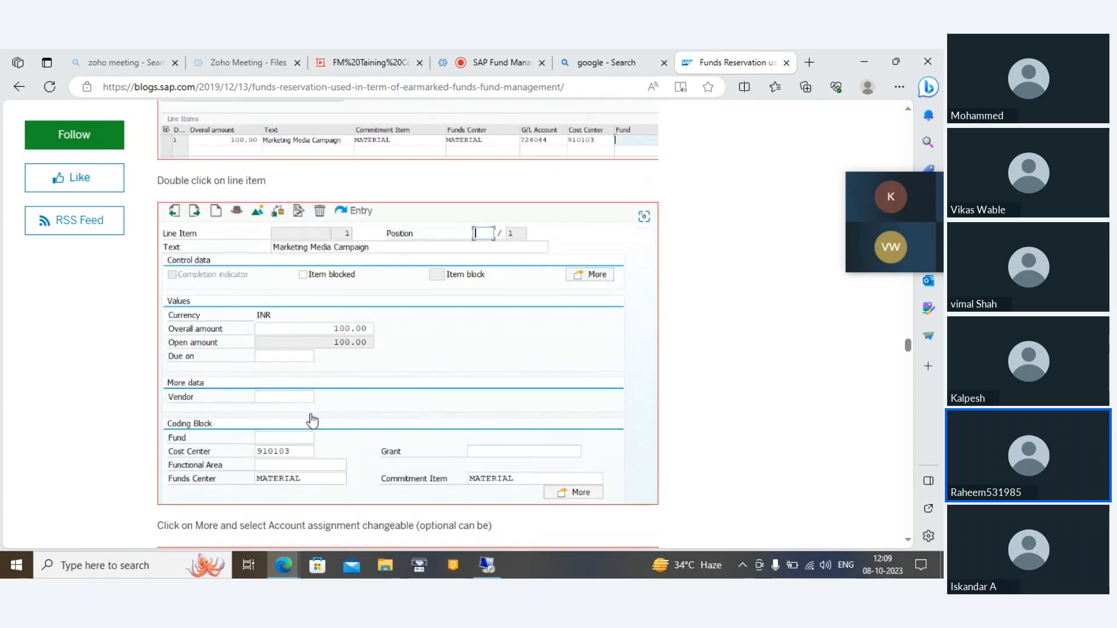
scroll(312, 419, "down", 1)
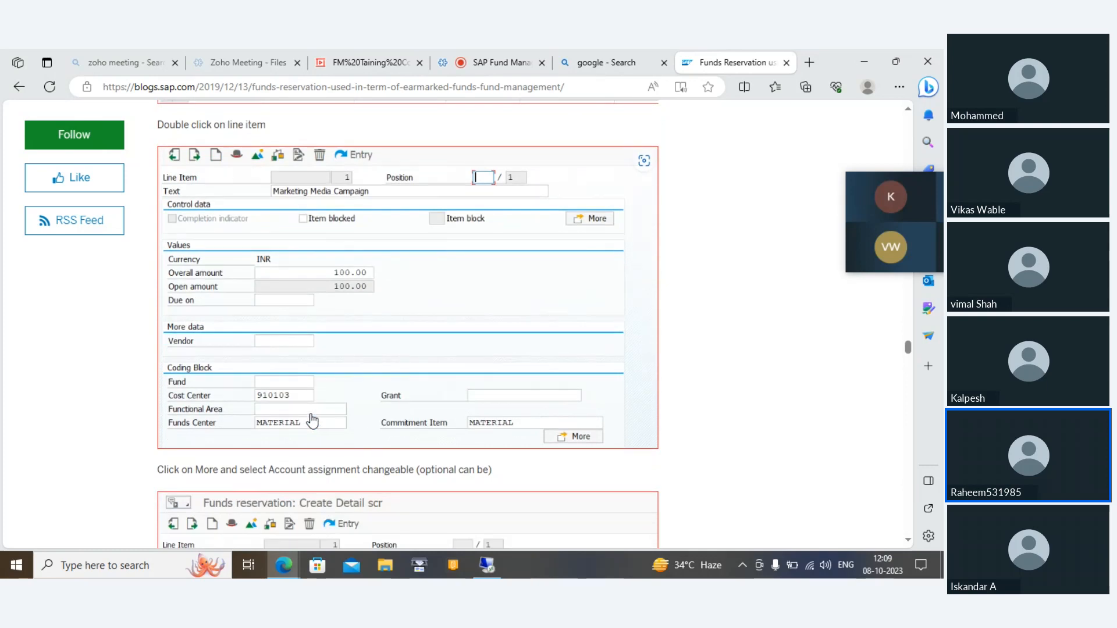
scroll(312, 420, "down", 1)
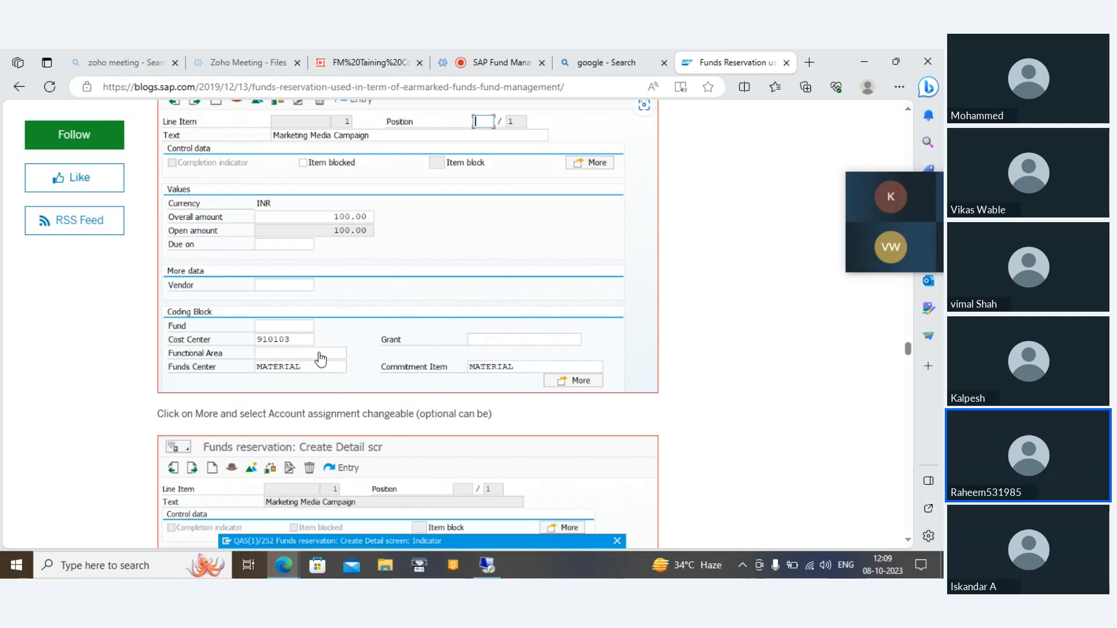
scroll(320, 359, "down", 3)
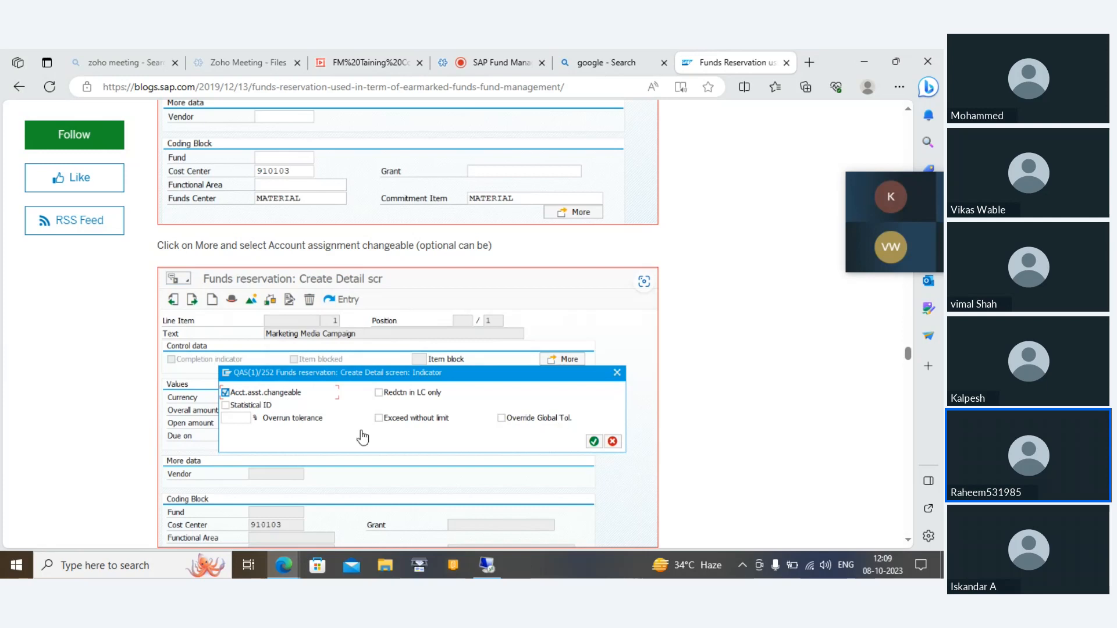
Step: Read how the reservation is saved and displayed with FMX3, including its follow-on documents and document journal
scroll(100, 423, "down", 8)
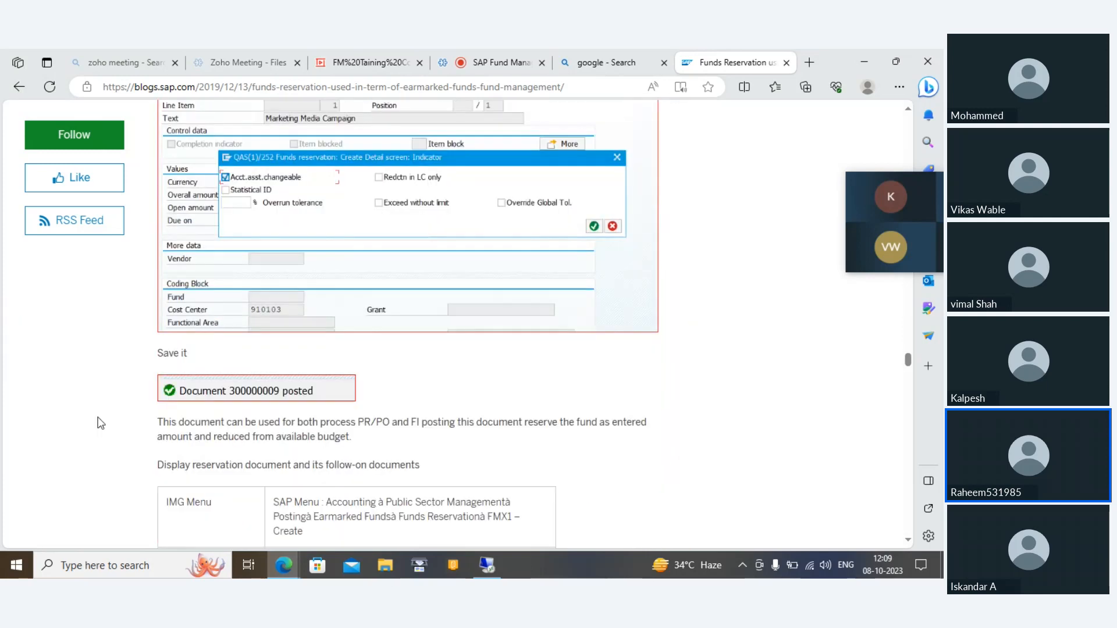
scroll(100, 422, "down", 7)
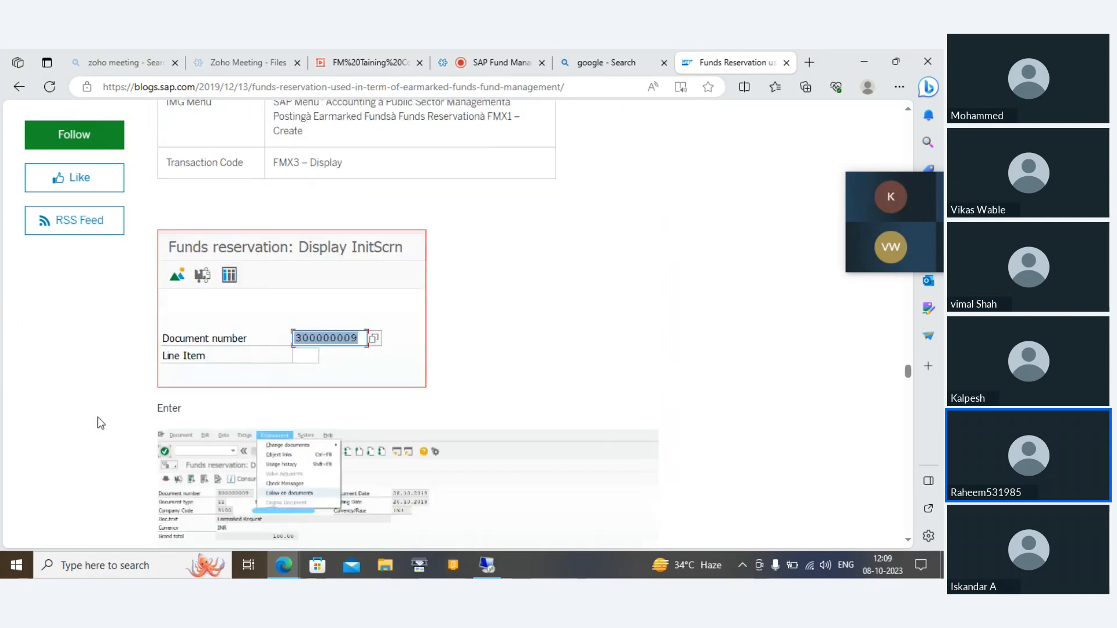
scroll(100, 423, "down", 1)
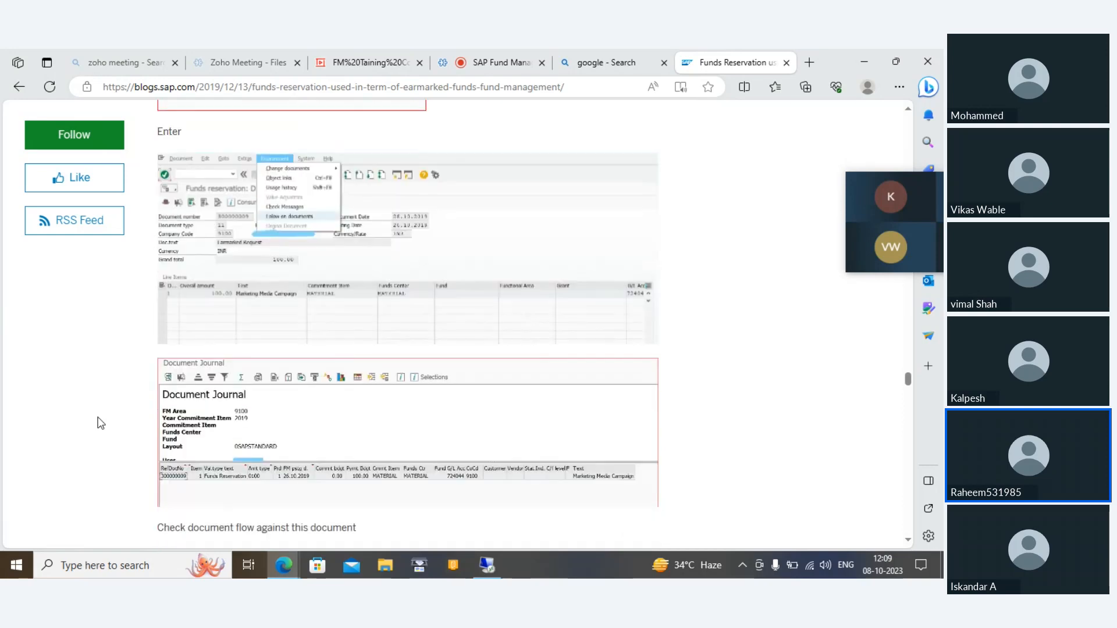
Step: Compare the available amounts in the Control Objects Data screenshots from before and after the earmarked fund reservation
scroll(354, 490, "down", 7)
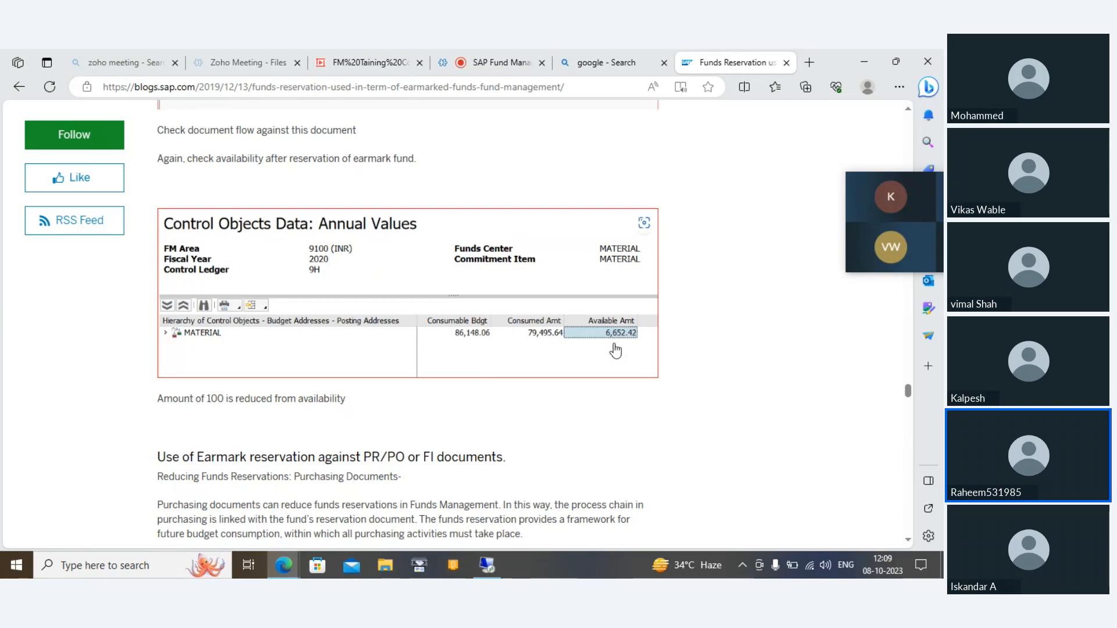
scroll(615, 351, "up", 15)
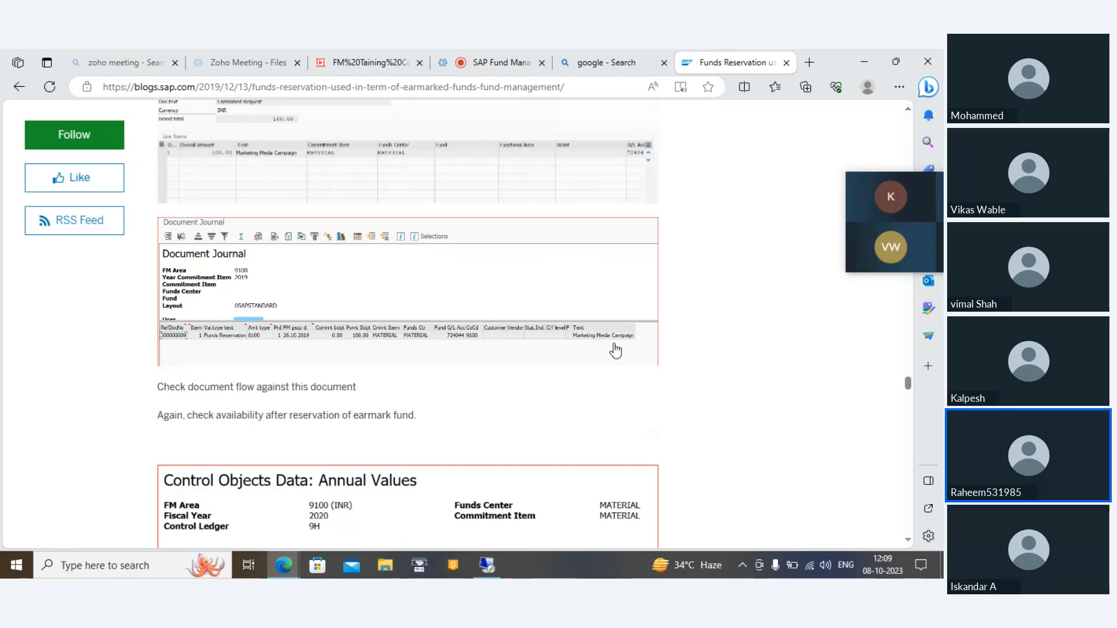
scroll(615, 350, "up", 10)
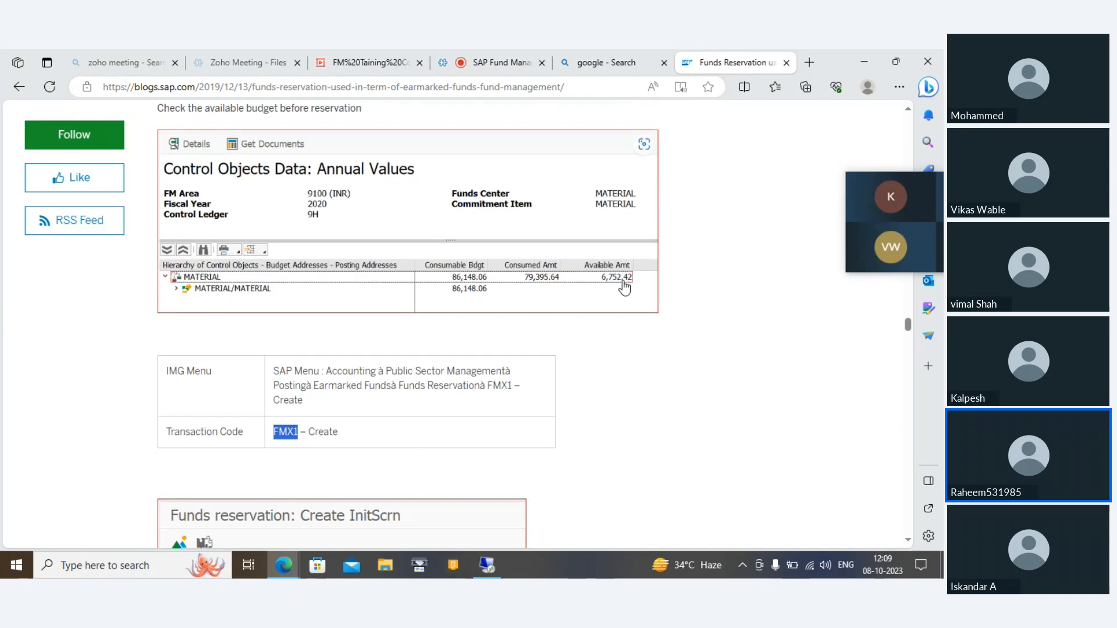
scroll(624, 286, "down", 10)
Step: Look through the section on using earmark reservations against PR/PO or FI documents, including the integration diagrams and vendor invoice example
scroll(624, 286, "down", 15)
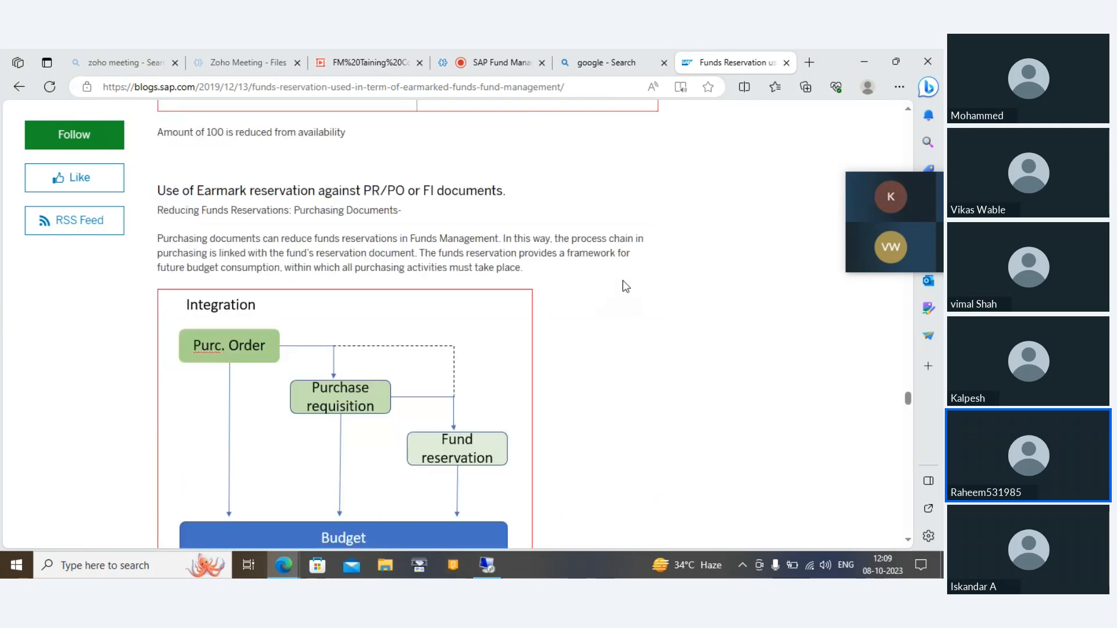
scroll(624, 286, "up", 10)
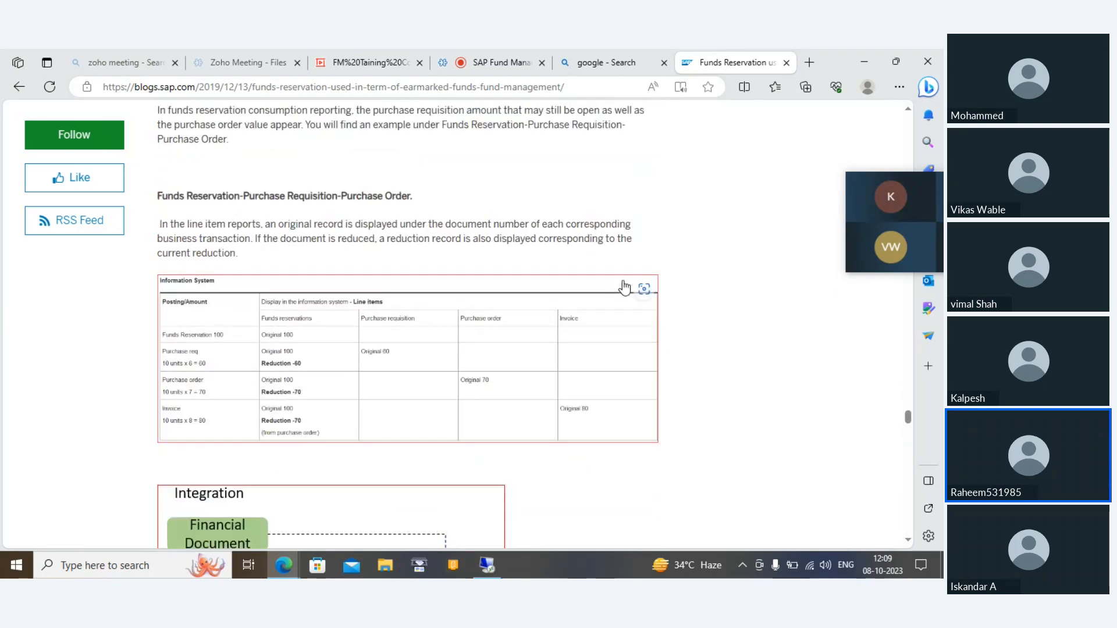
scroll(625, 286, "up", 6)
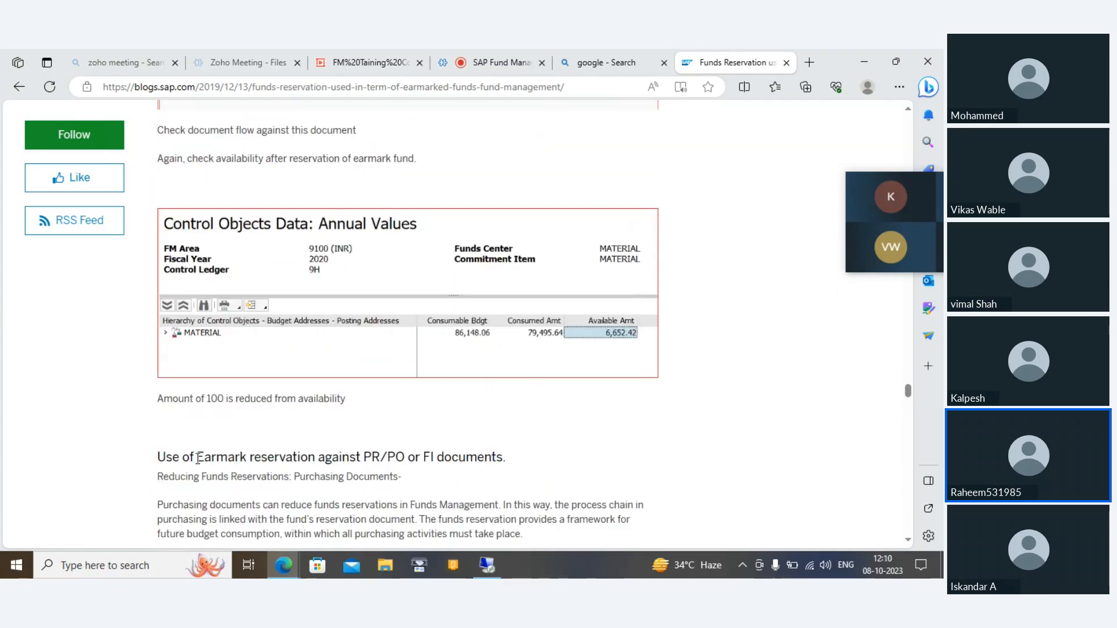
scroll(193, 456, "down", 5)
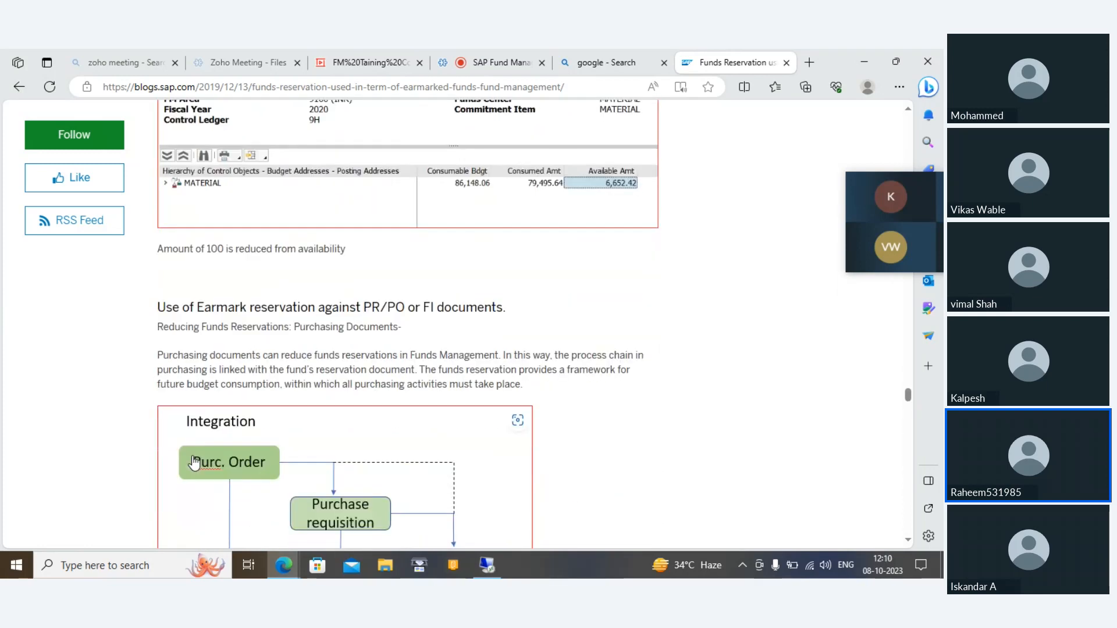
scroll(194, 456, "down", 10)
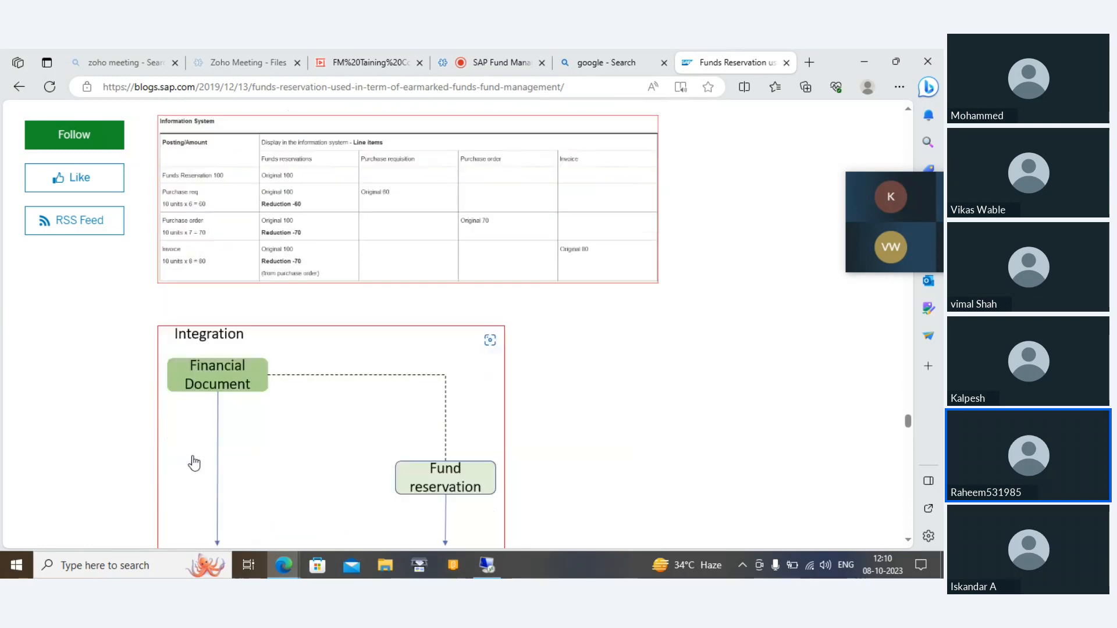
scroll(194, 463, "down", 12)
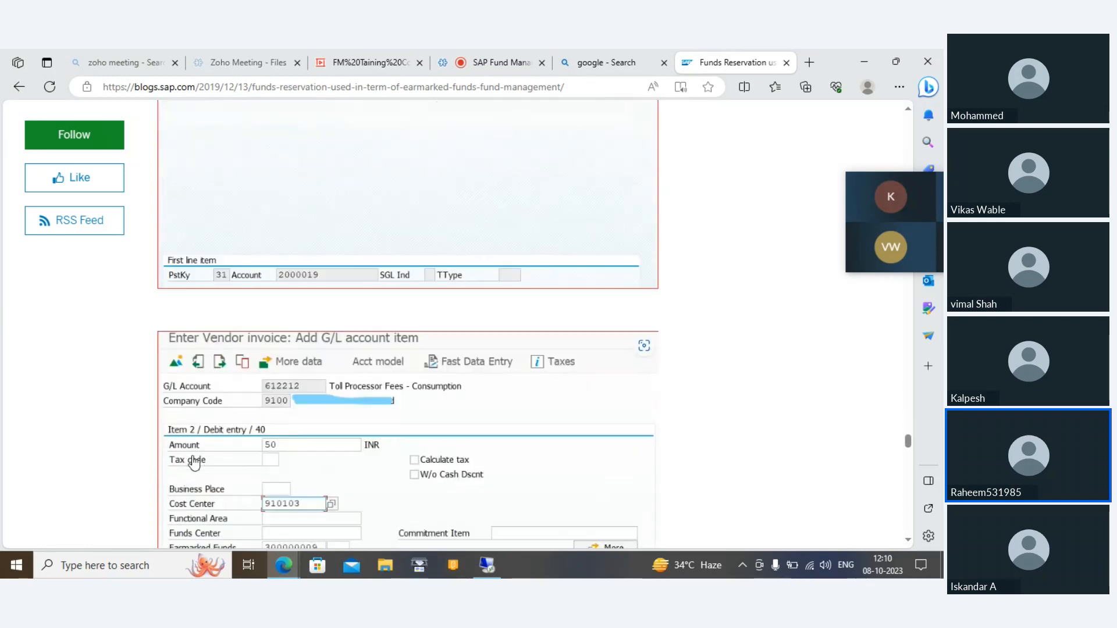
Step: Skim the rest of the article, from the vendor invoice example through releasing unutilized funds to the conclusion and additional information links
scroll(194, 463, "down", 12)
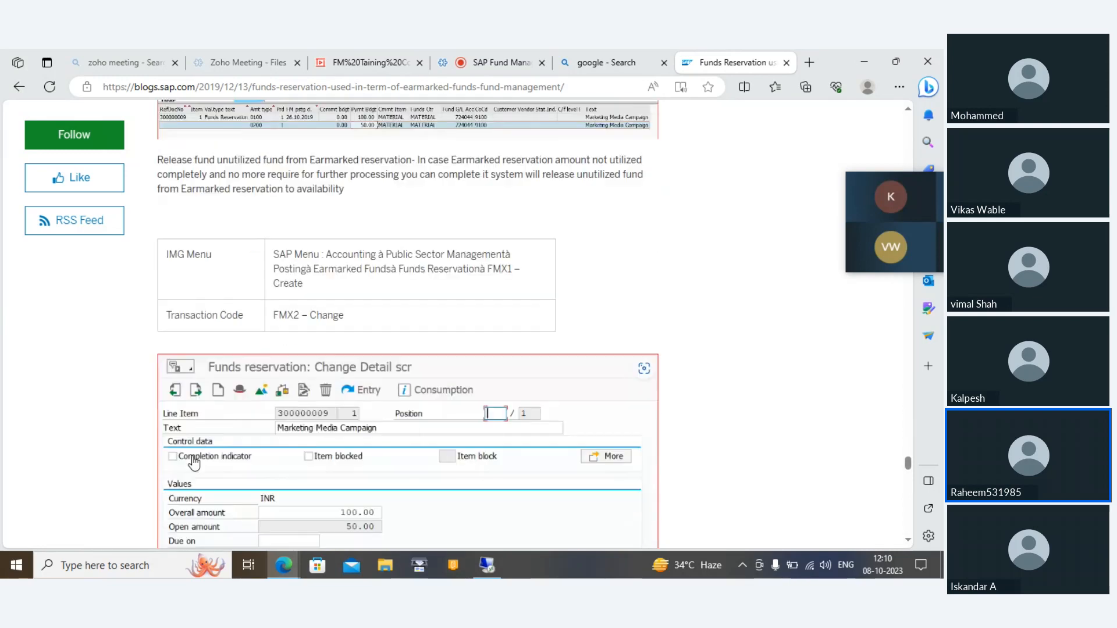
scroll(194, 463, "down", 9)
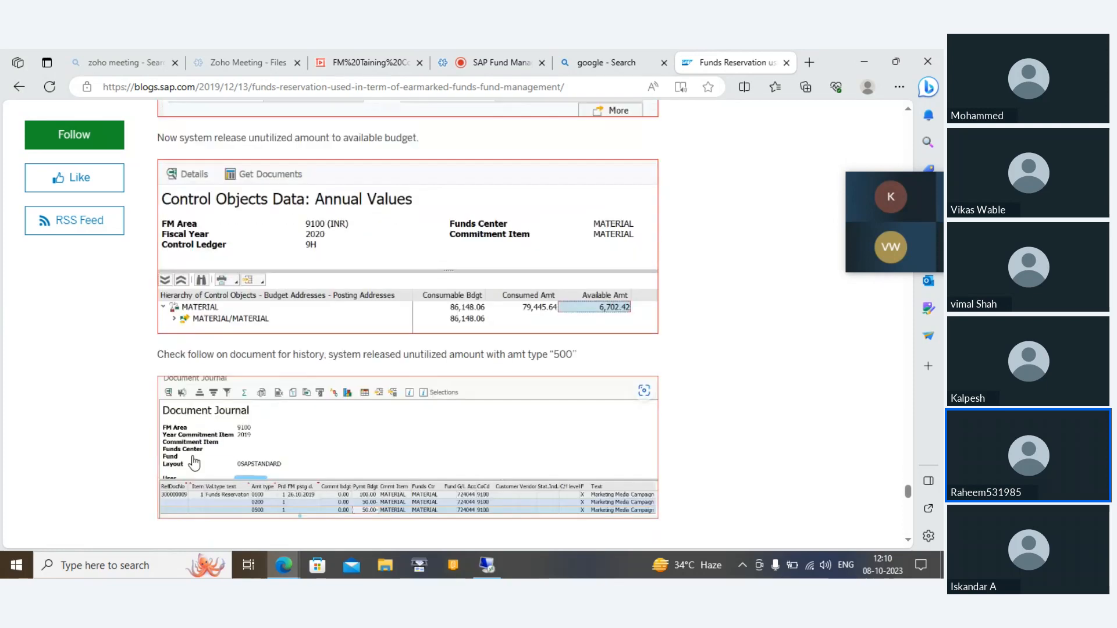
scroll(194, 464, "down", 6)
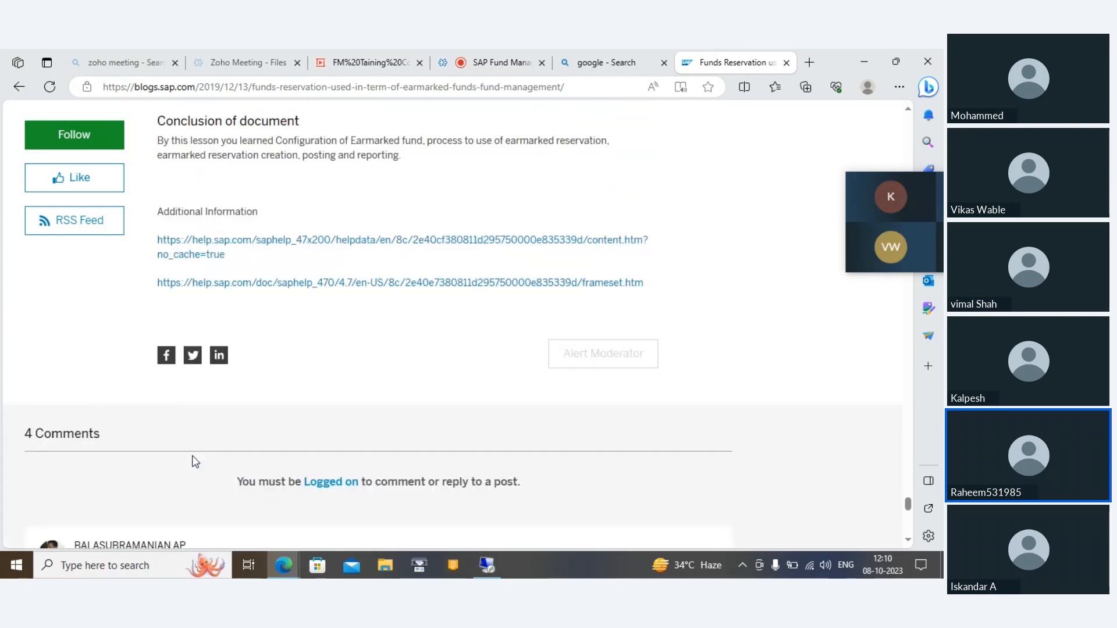
scroll(195, 462, "up", 4)
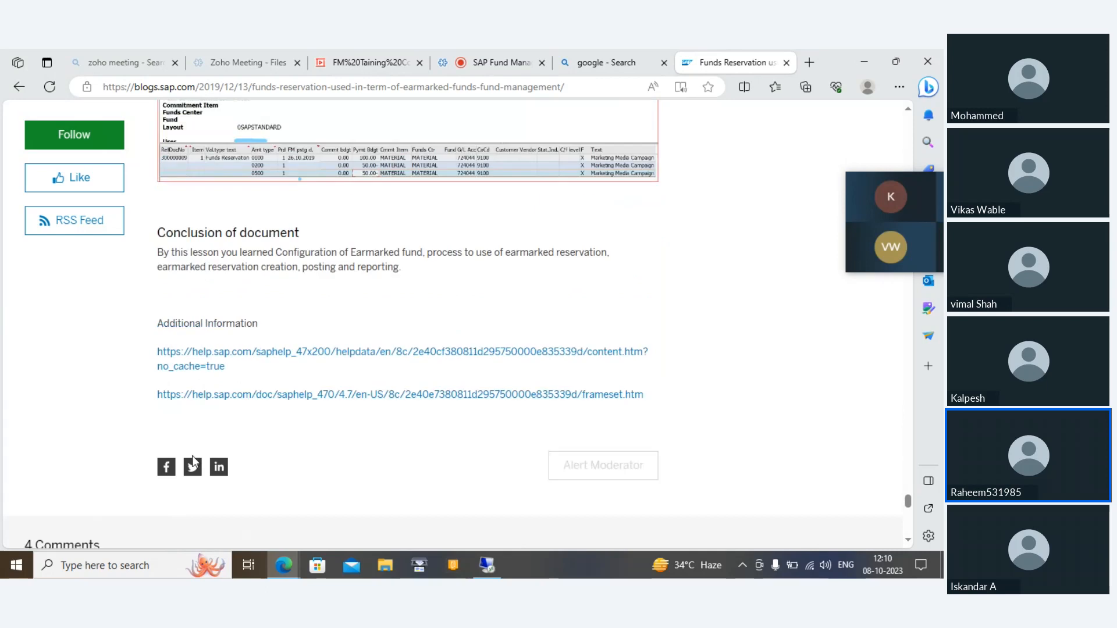
scroll(195, 463, "down", 1)
scroll(193, 462, "up", 2)
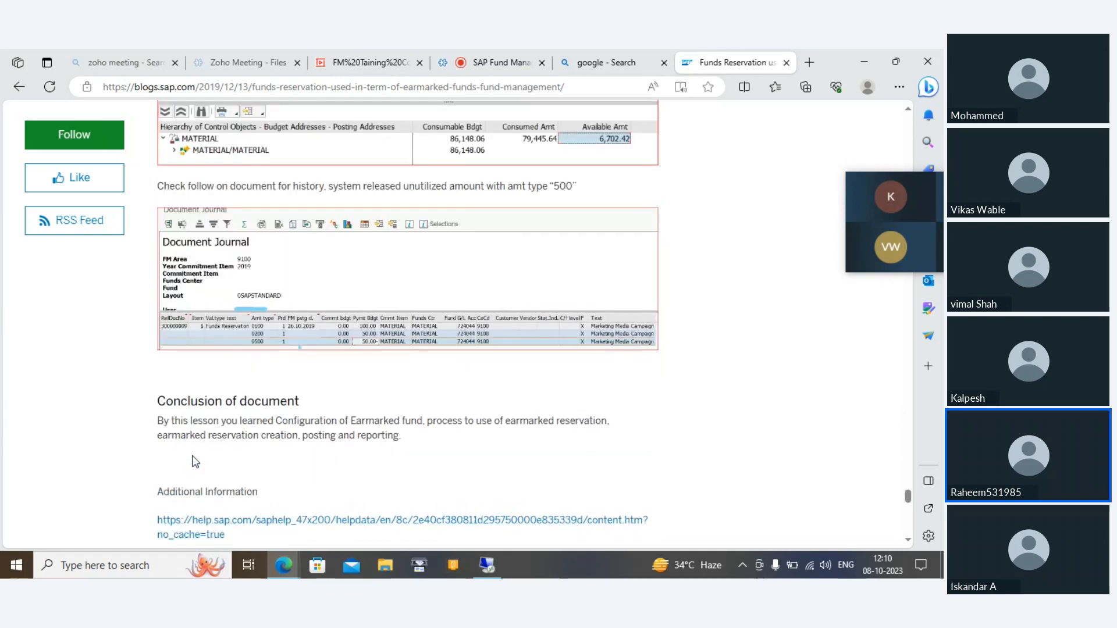
Step: Review how FMX2 releases the reservation's unutilized amount with the completion indicator, including the control object values and document journal
scroll(194, 462, "up", 1)
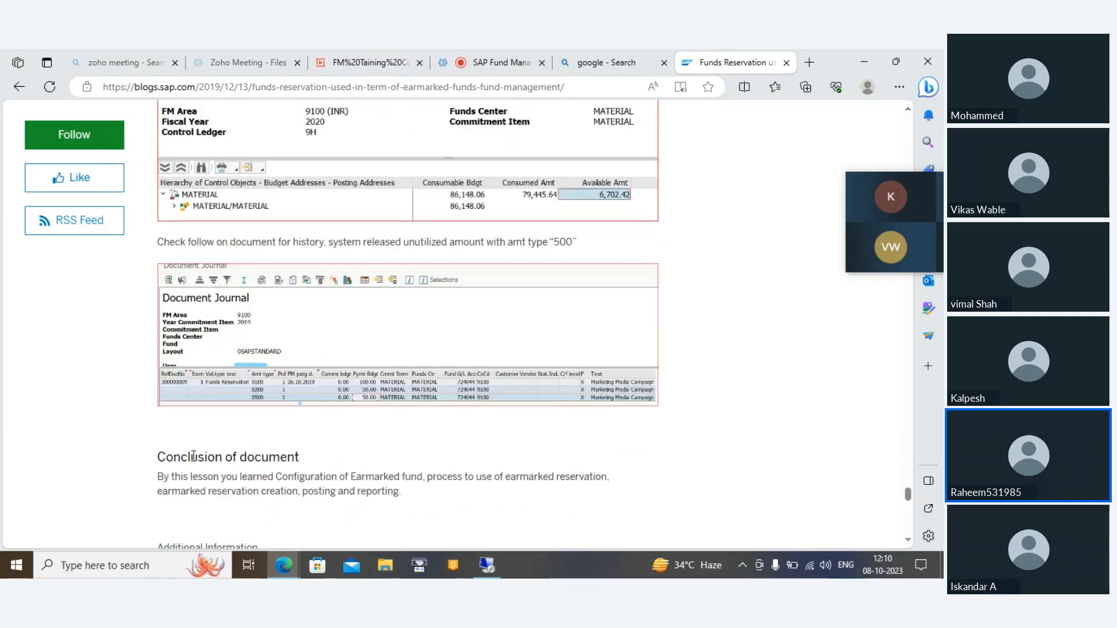
scroll(194, 459, "up", 3)
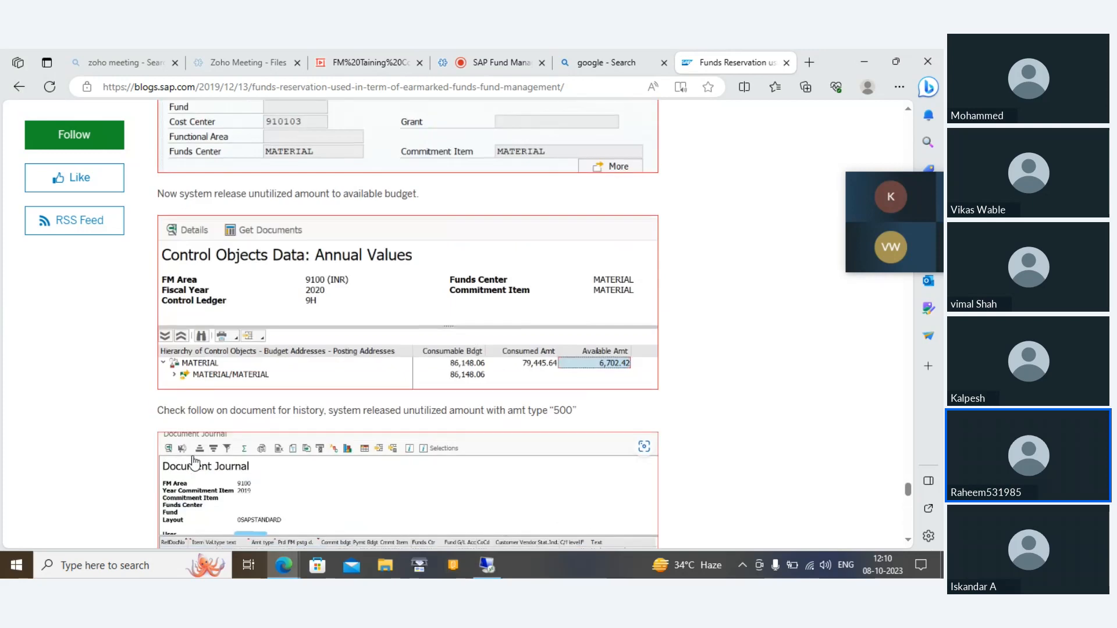
scroll(194, 462, "up", 7)
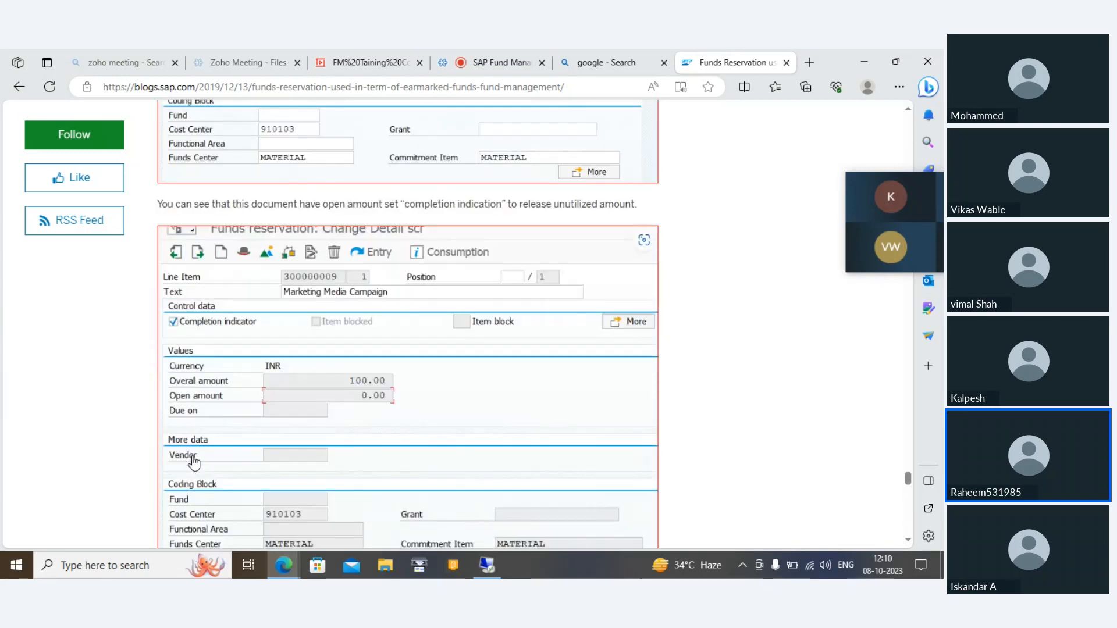
scroll(194, 461, "up", 2)
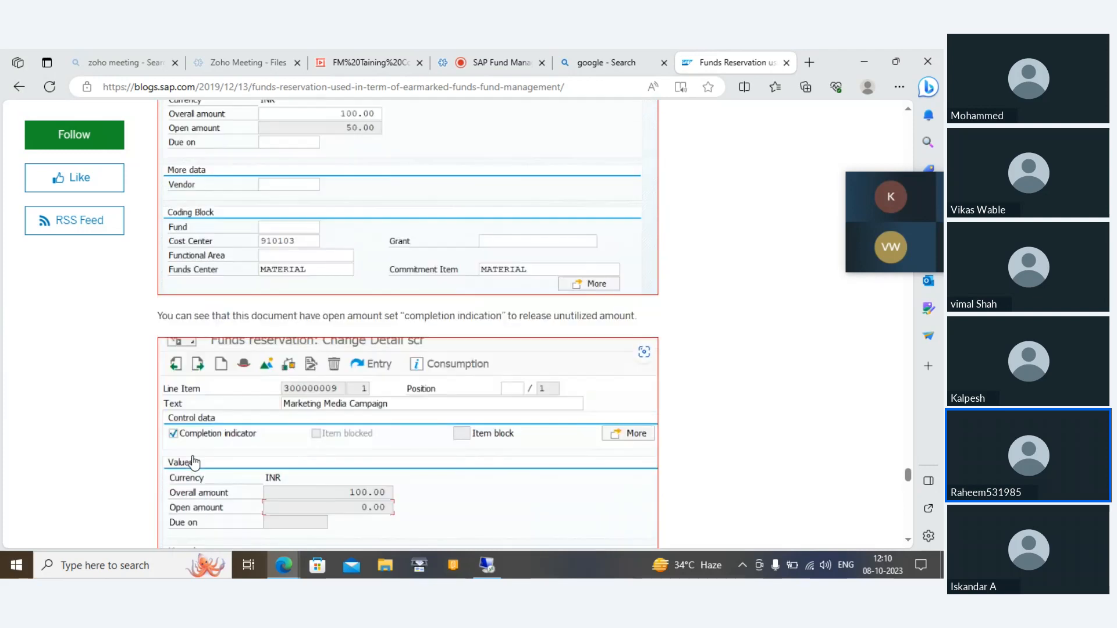
scroll(193, 462, "up", 4)
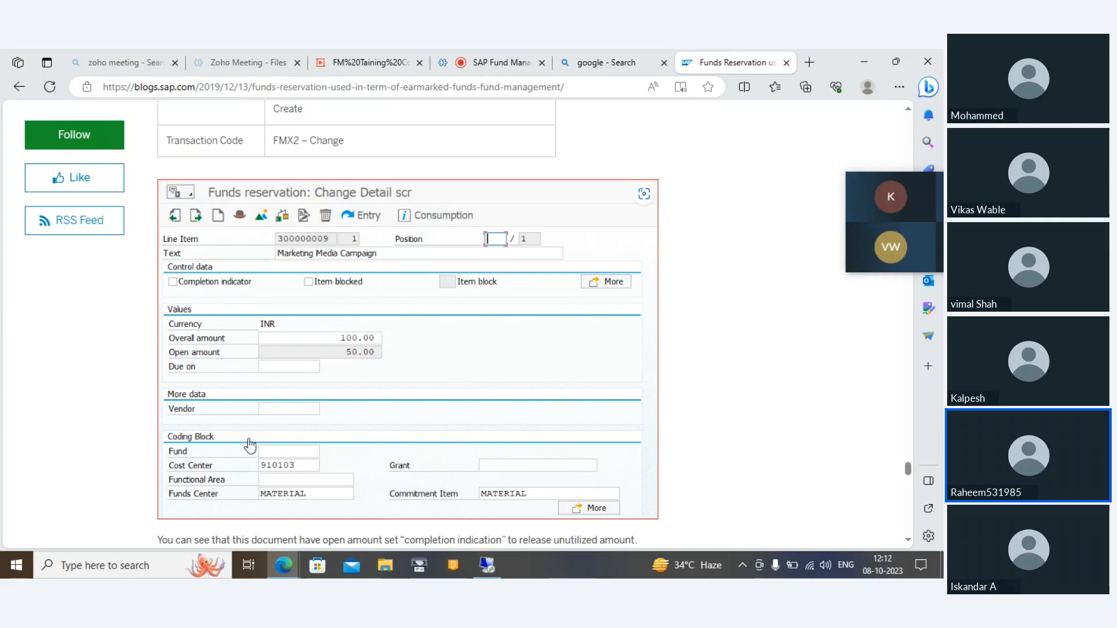
scroll(585, 314, "down", 10)
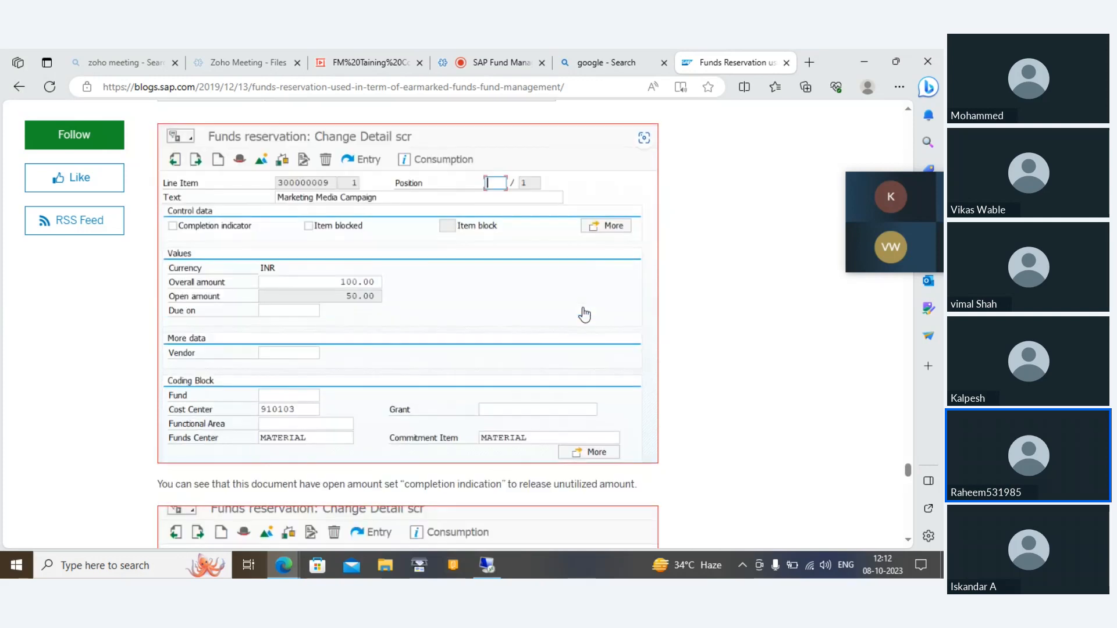
scroll(585, 314, "down", 3)
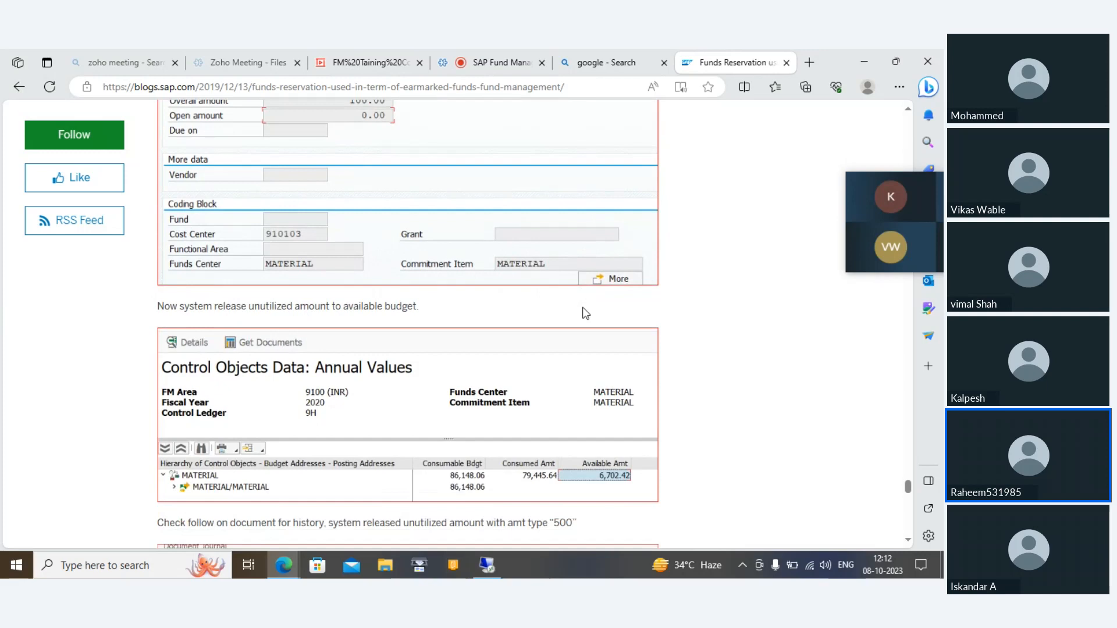
scroll(585, 314, "up", 1)
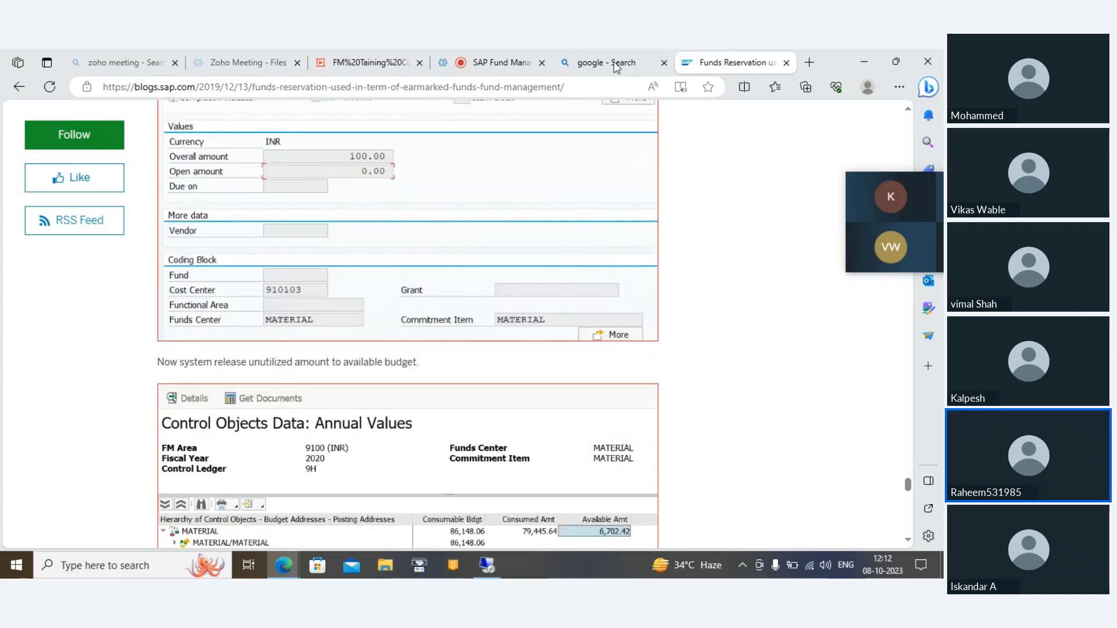
Step: Switch to the Zoho Meeting session
left_click(468, 64)
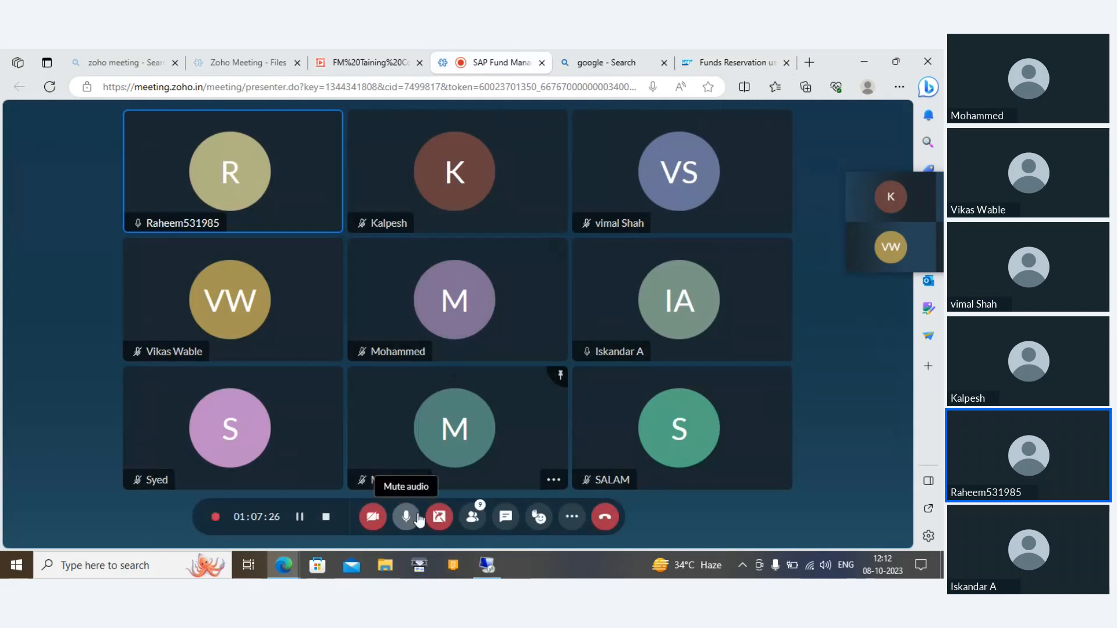